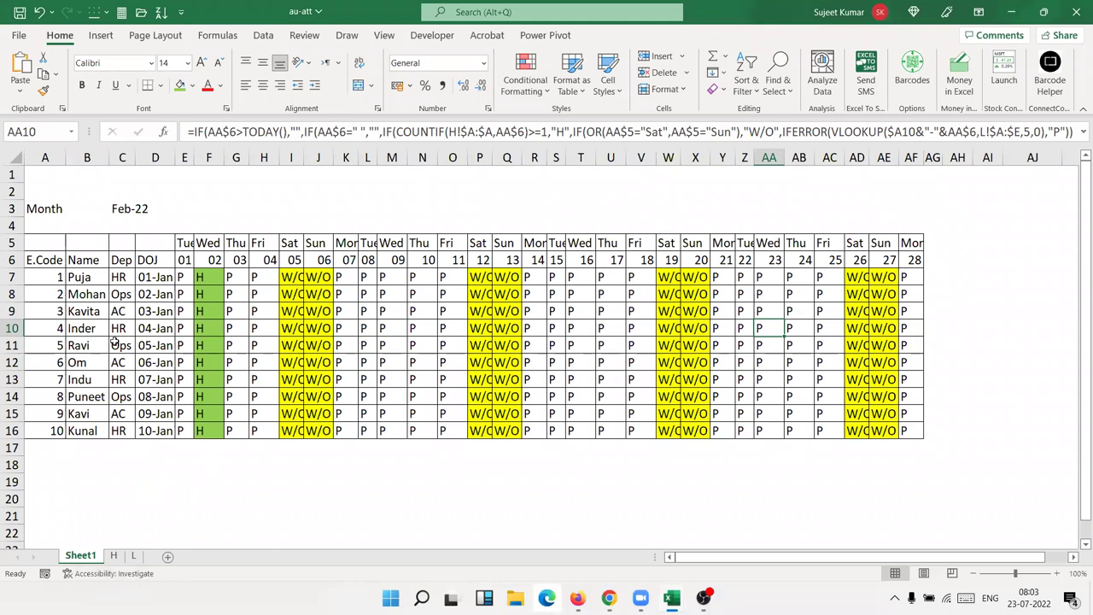
Step: Enter 1/1 as the start date in E6 so the grid switches to Jan-22
left_click(107, 290)
left_click(171, 262)
left_click_drag(173, 262, 892, 258)
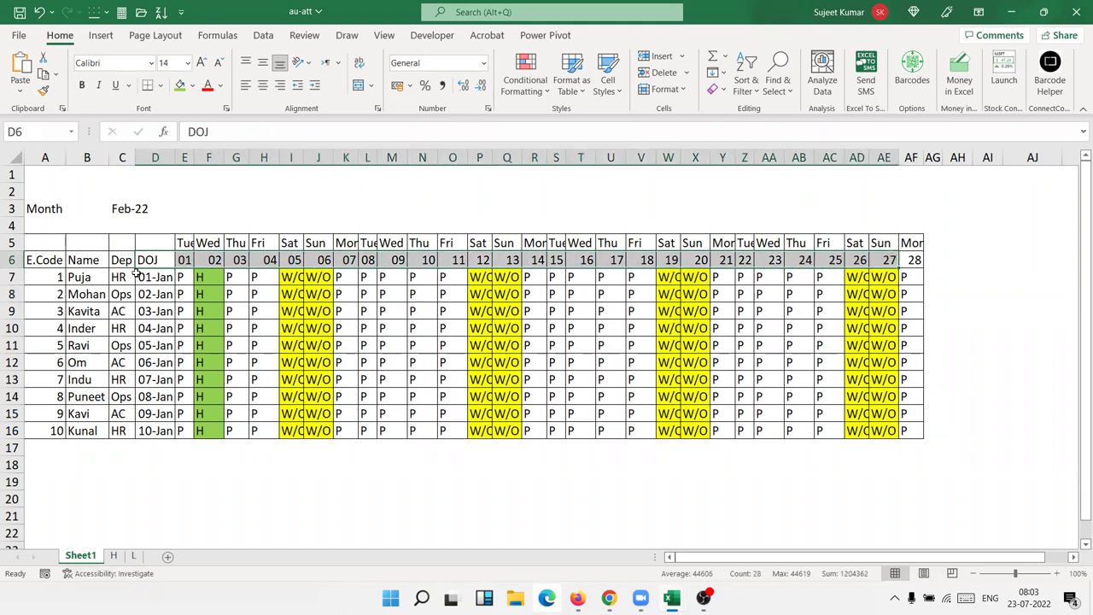
left_click(188, 258)
type("1/1")
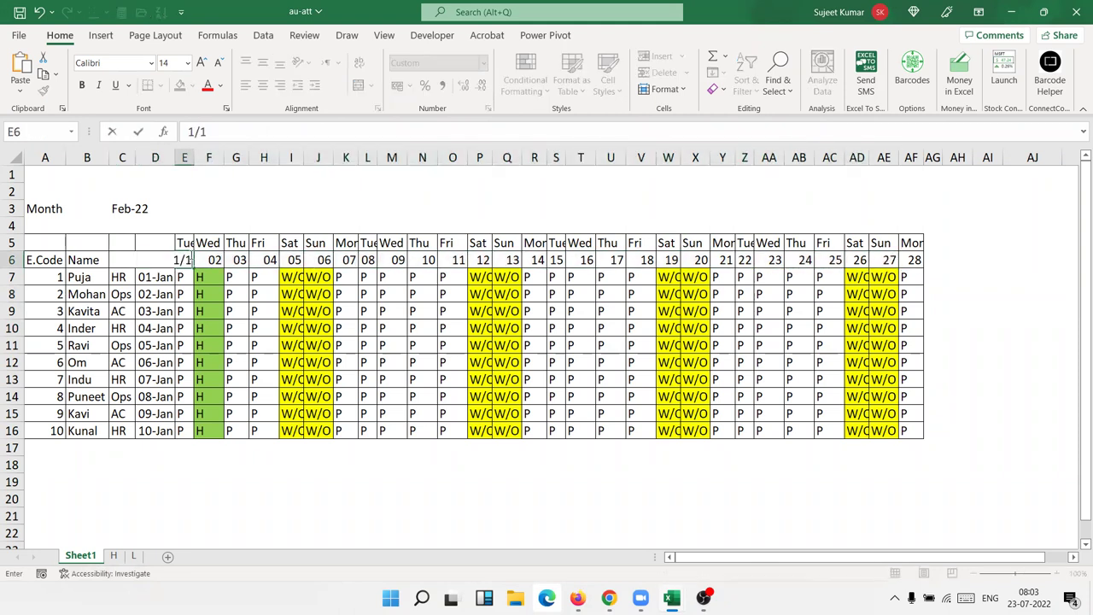
key("Return")
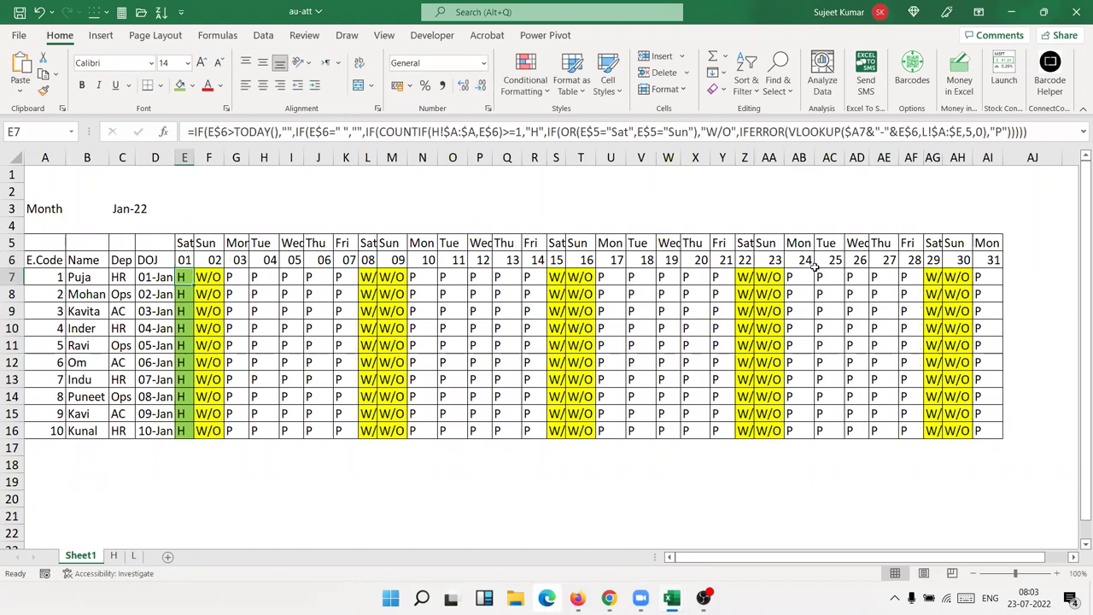
Step: Review the H and L sheets, the J10 and E7 status formulas, and the L-sheet UID formula
left_click(112, 556)
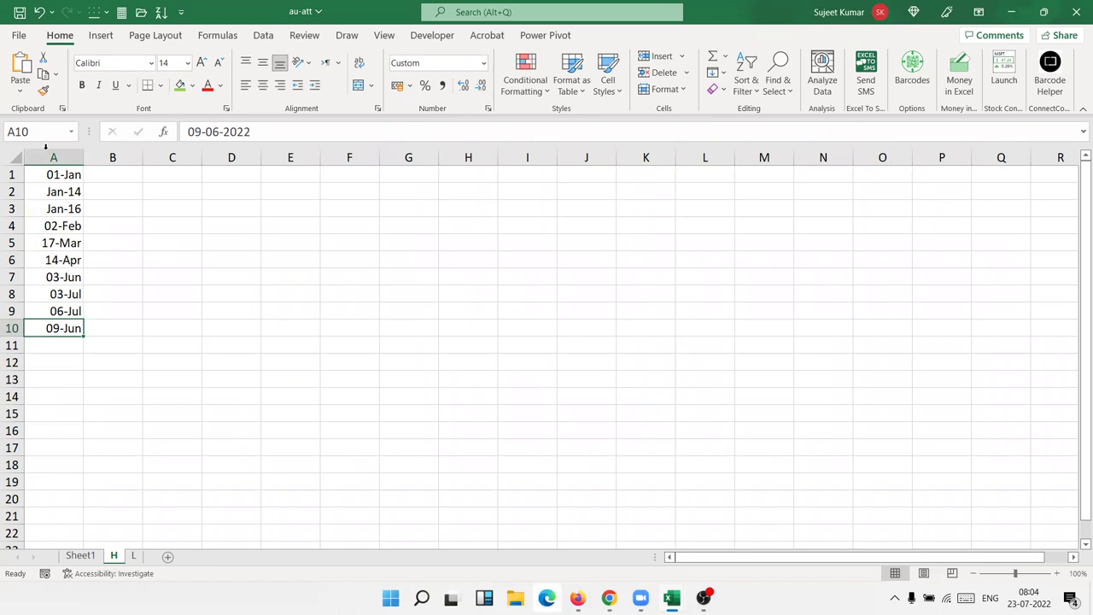
left_click(133, 557)
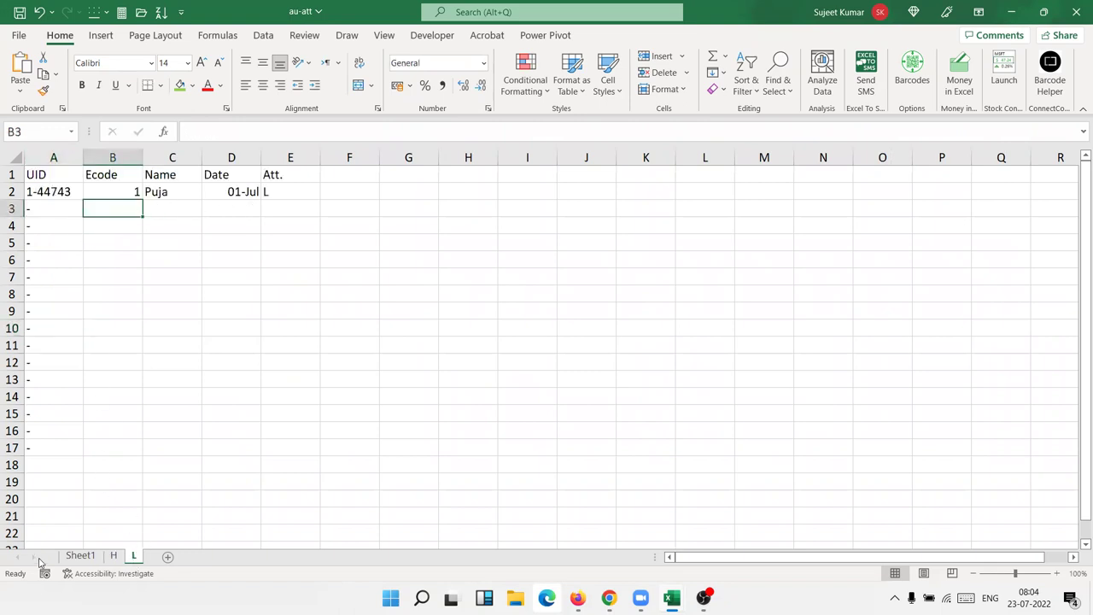
left_click(81, 556)
left_click(309, 326)
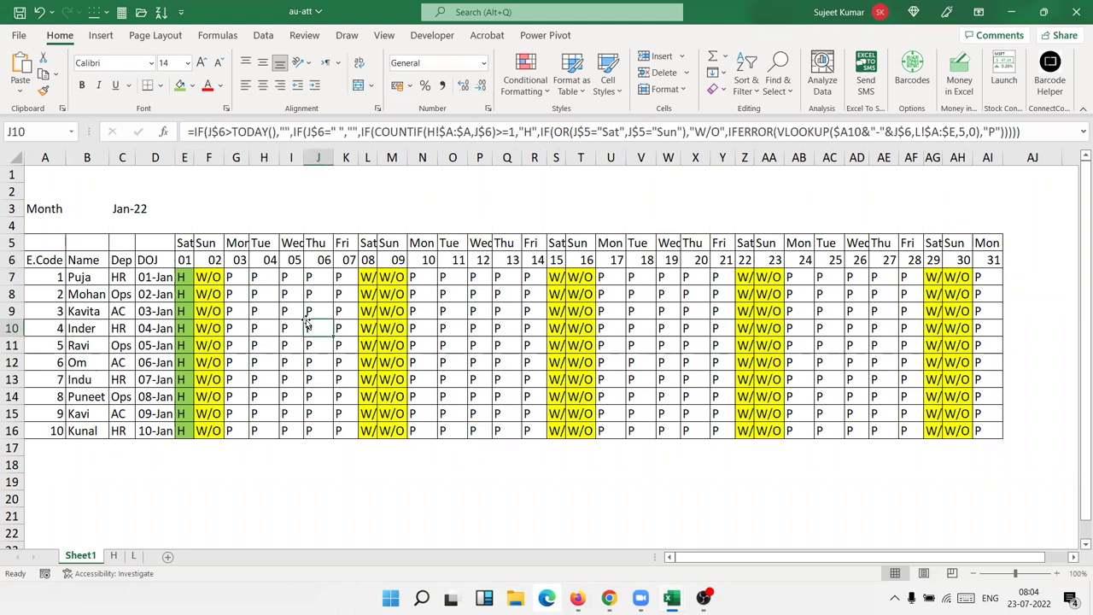
left_click(181, 279)
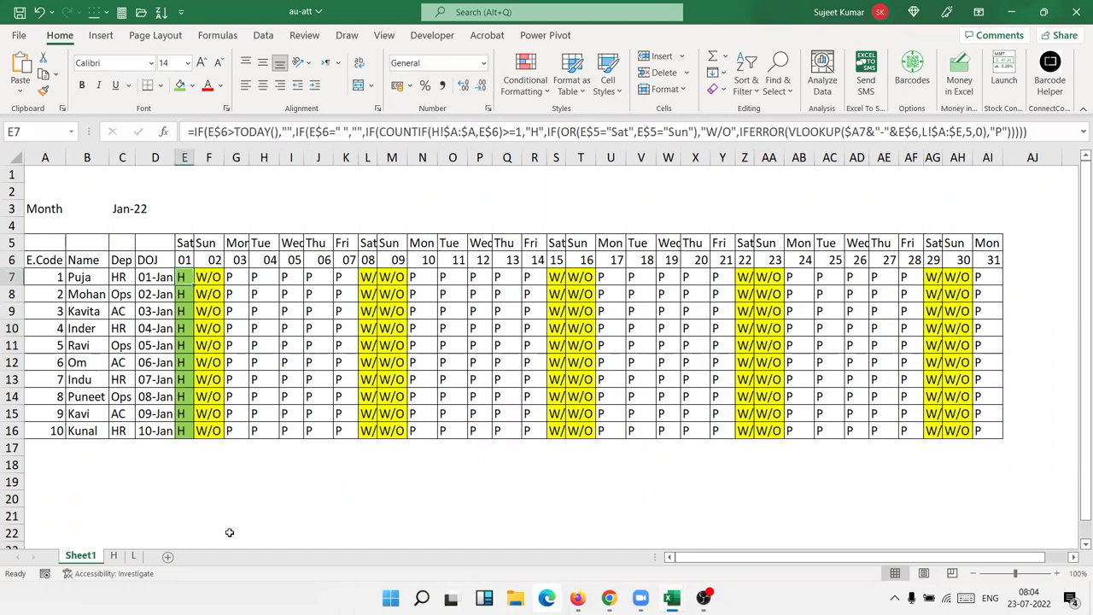
left_click(133, 556)
left_click(60, 193)
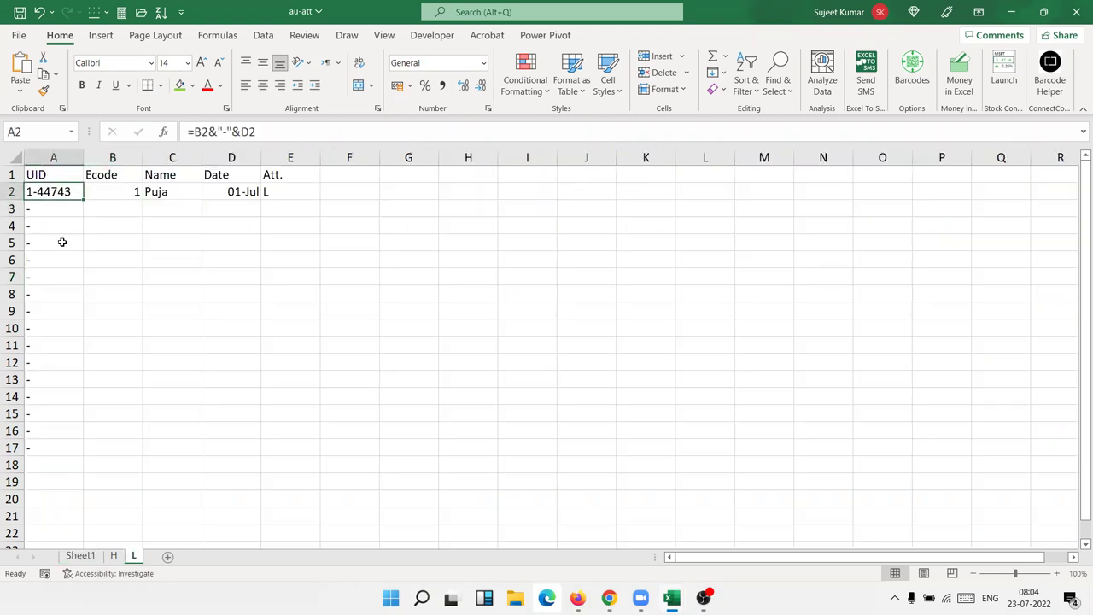
left_click(81, 556)
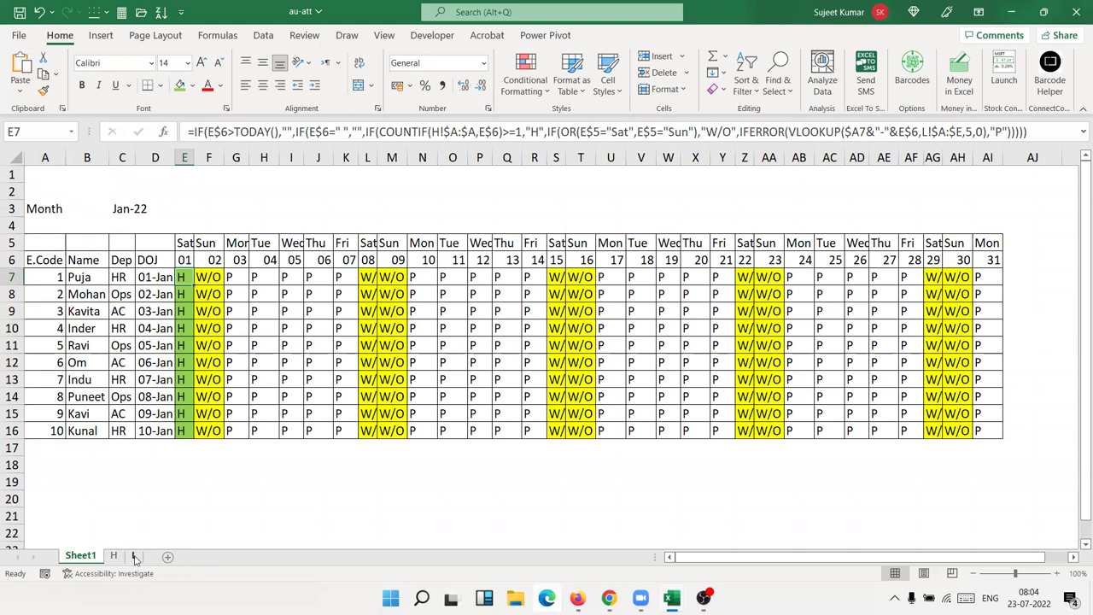
Step: Look over the L sheet's Att. entries in E3:E14 and the H holiday list
left_click(134, 556)
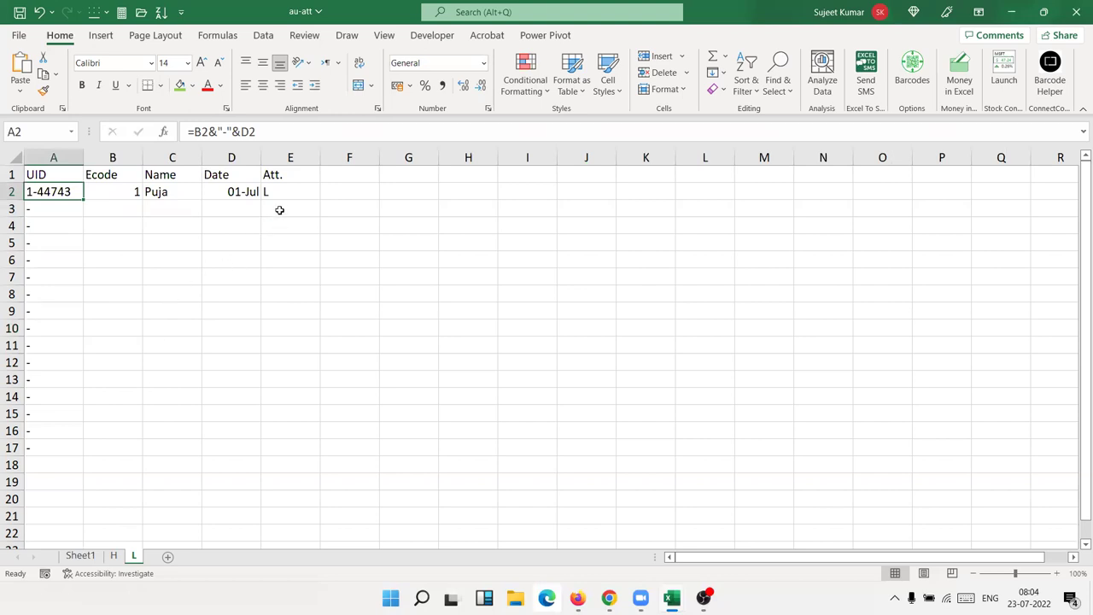
left_click_drag(279, 210, 277, 394)
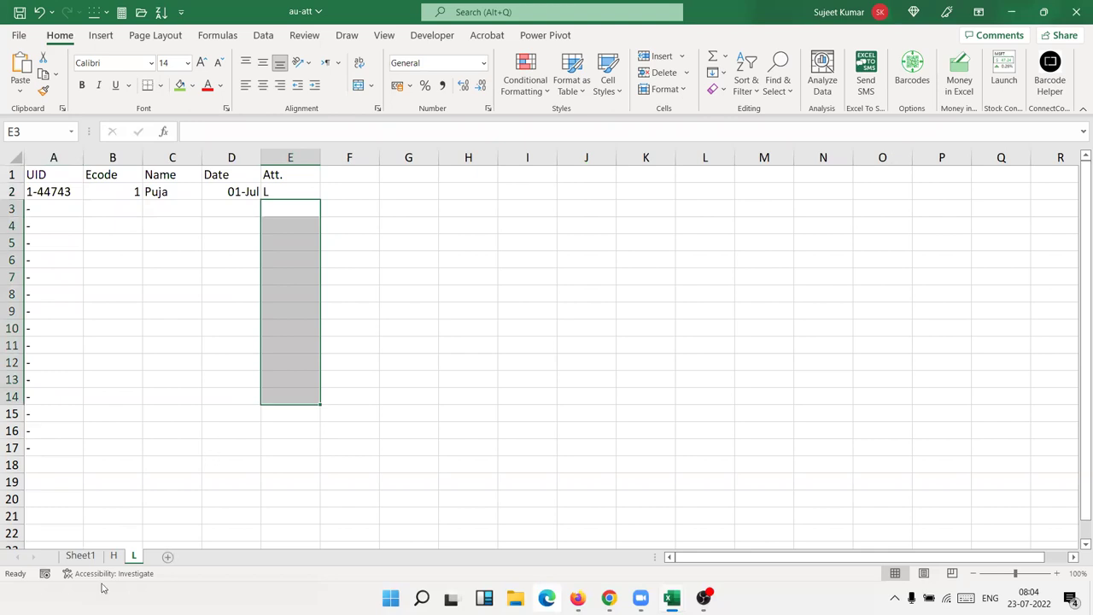
left_click(80, 556)
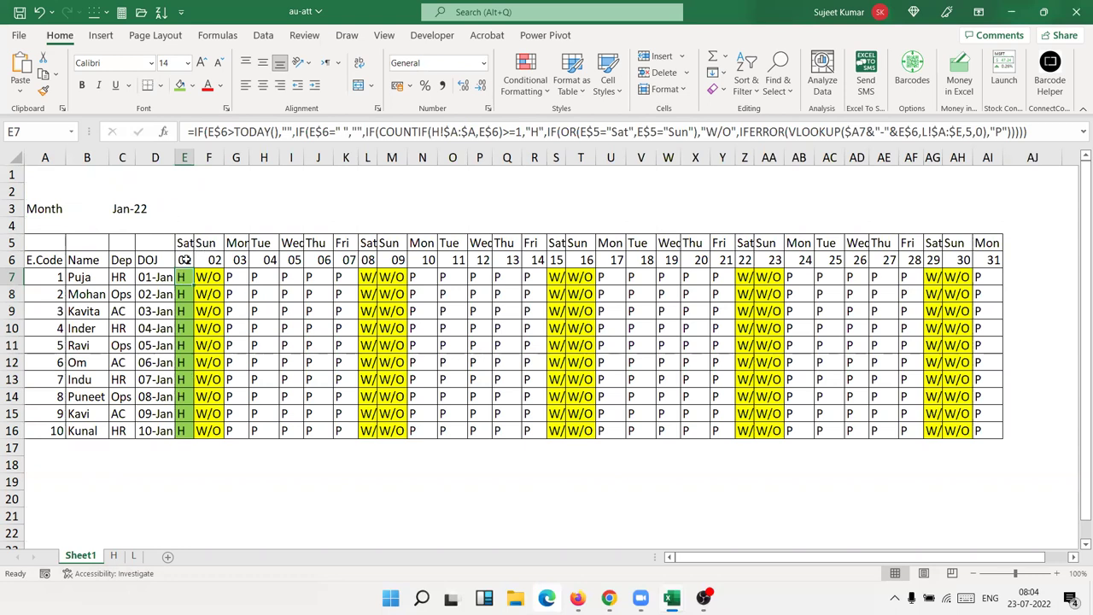
left_click(113, 556)
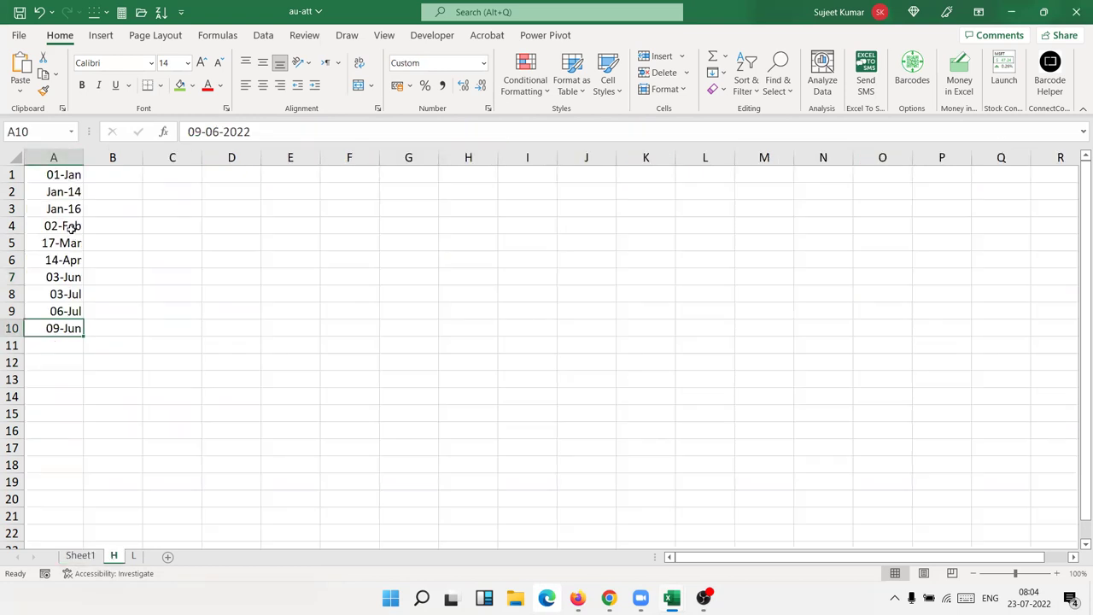
left_click(80, 556)
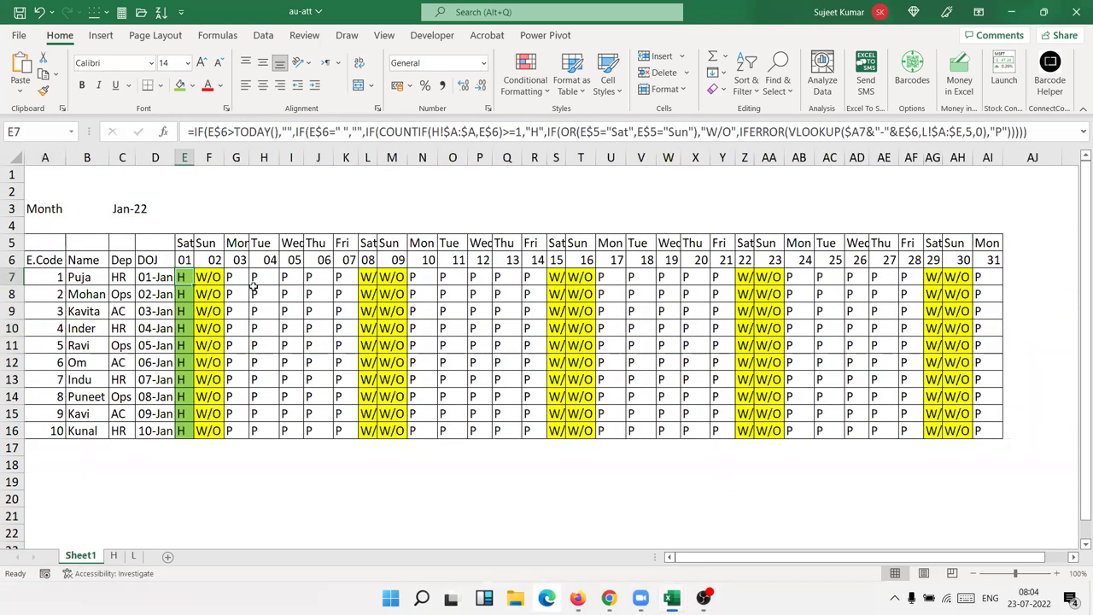
Step: Inspect the status formulas across the grid, including O8, W14, AA10 and AD9
left_click(448, 292)
left_click(480, 321)
left_click(520, 375)
left_click(677, 394)
left_click(763, 328)
left_click(854, 308)
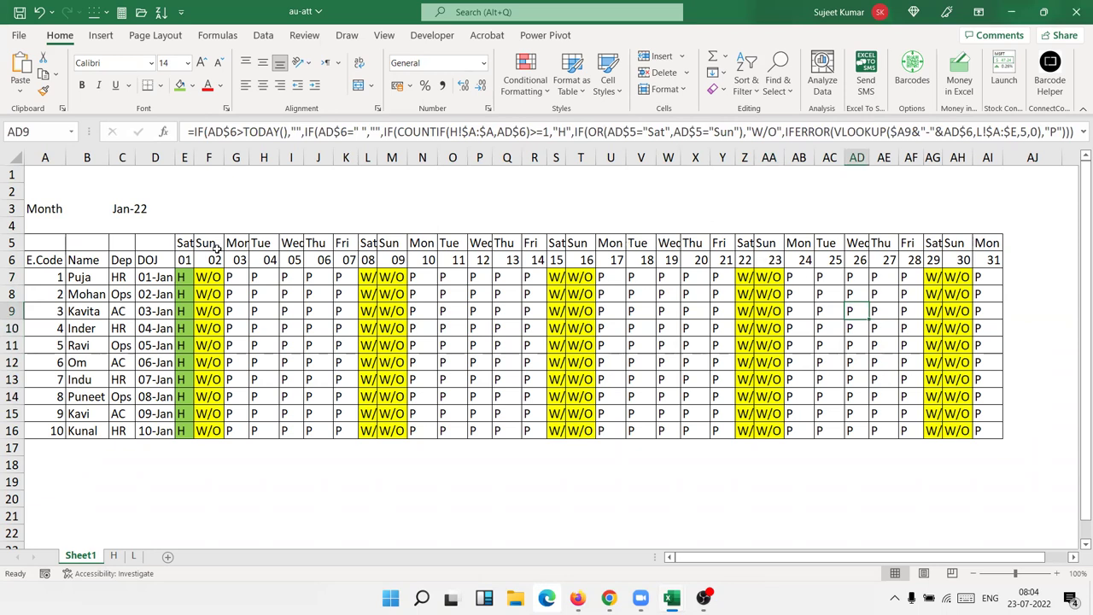
Step: Check the E6 start date and G8 formula, then go to cell B3 on the L sheet
left_click(188, 259)
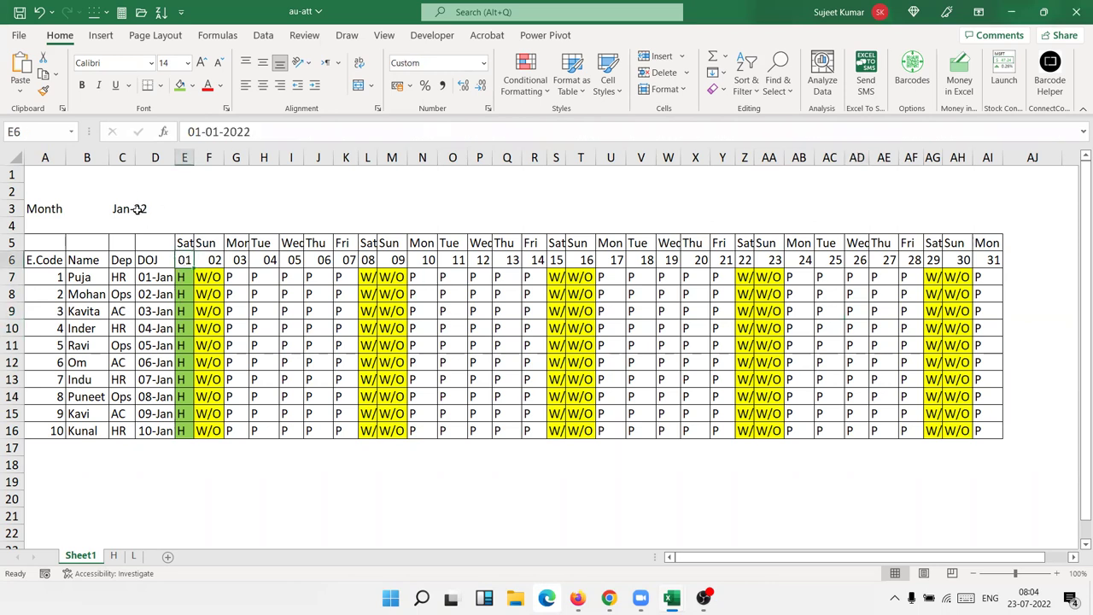
left_click(134, 556)
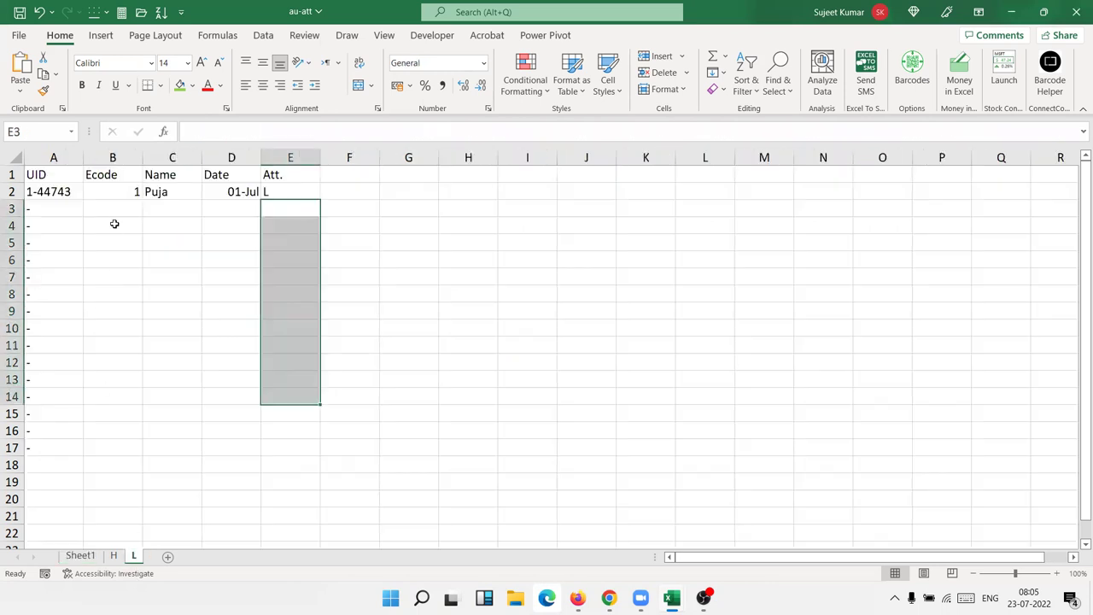
left_click(80, 556)
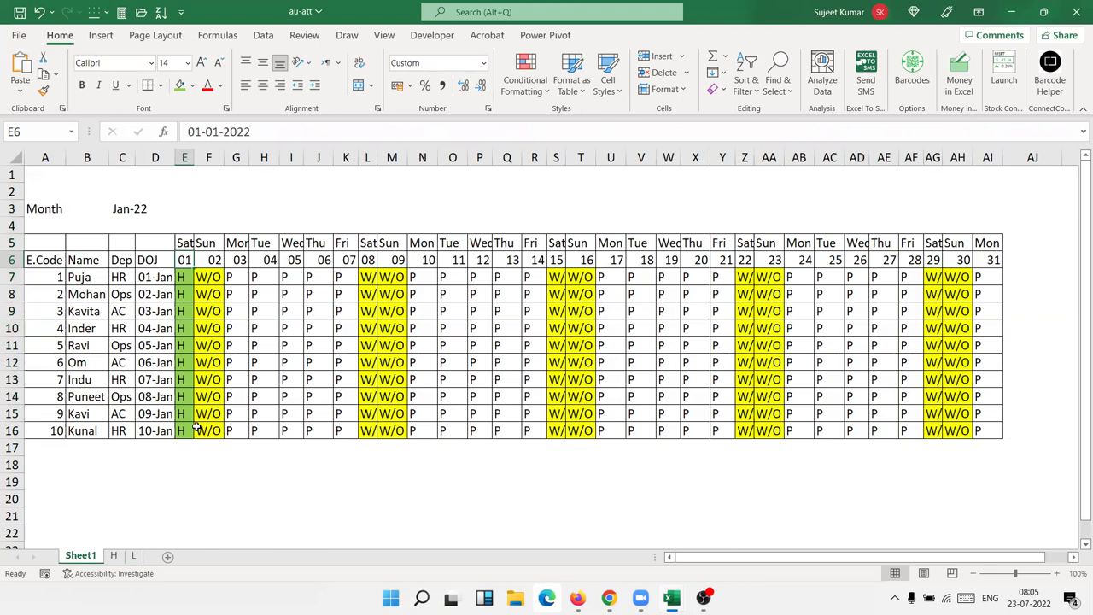
left_click(243, 292)
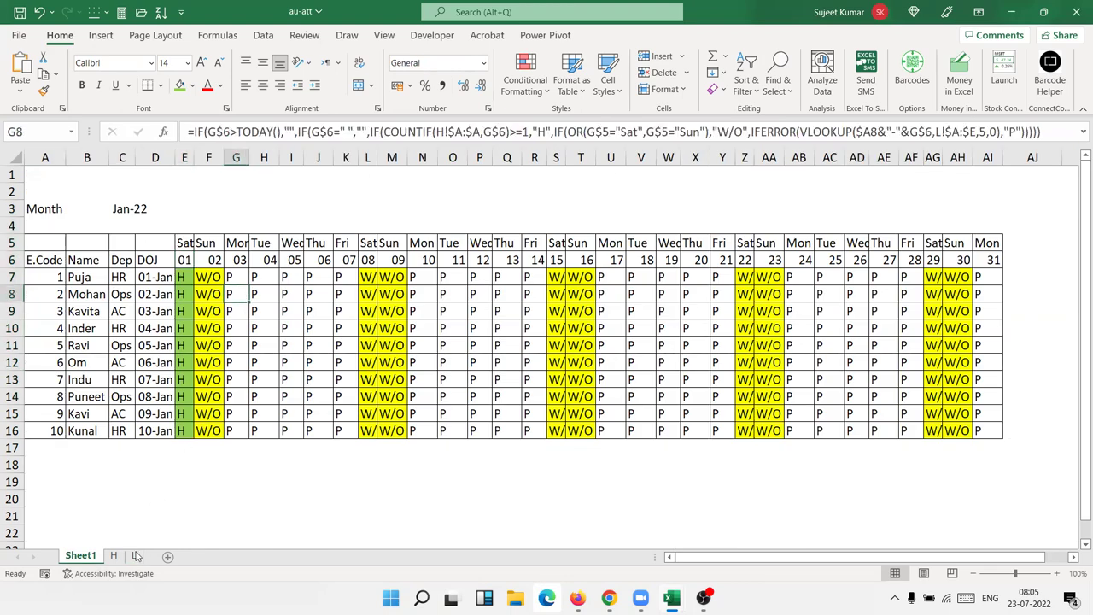
left_click(133, 556)
left_click(132, 206)
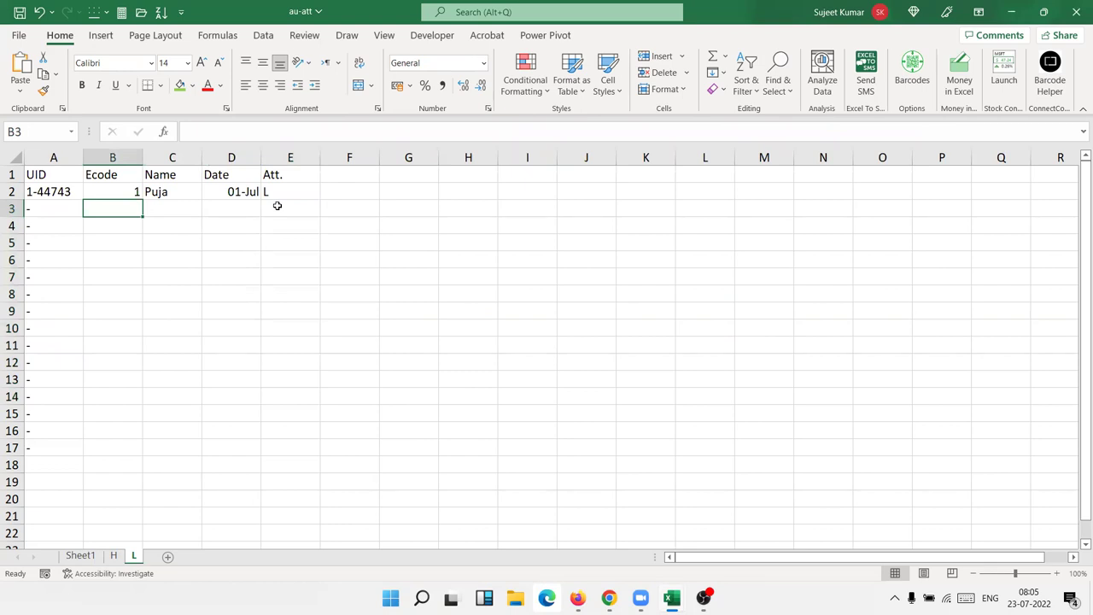
Step: Enter employee code 5 in B3 and check the name lookup formula in C3
type("5")
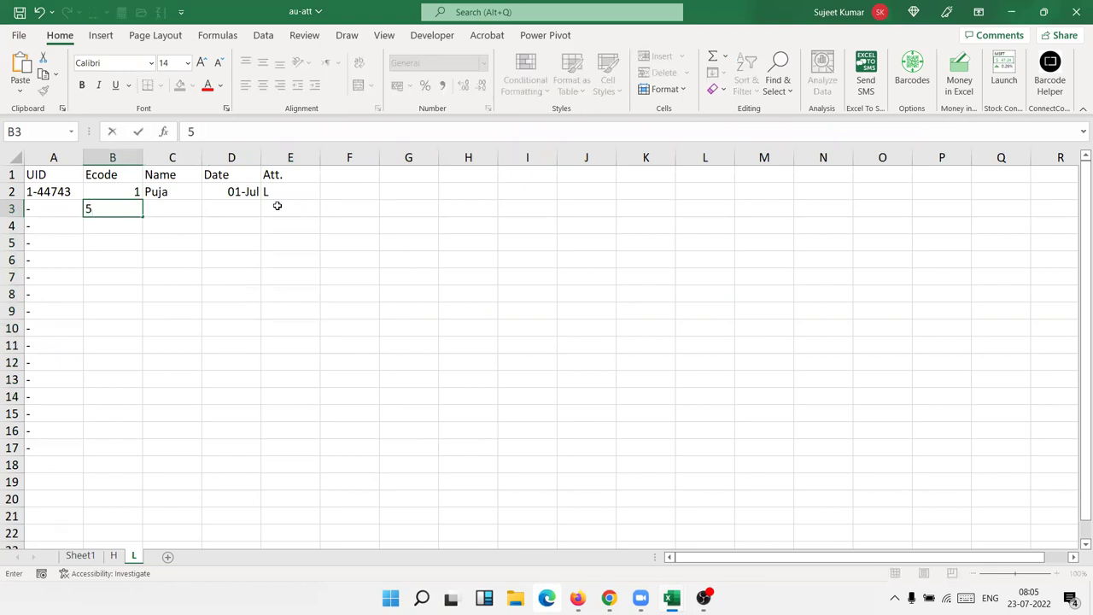
key("Tab")
key("Right")
key("Left")
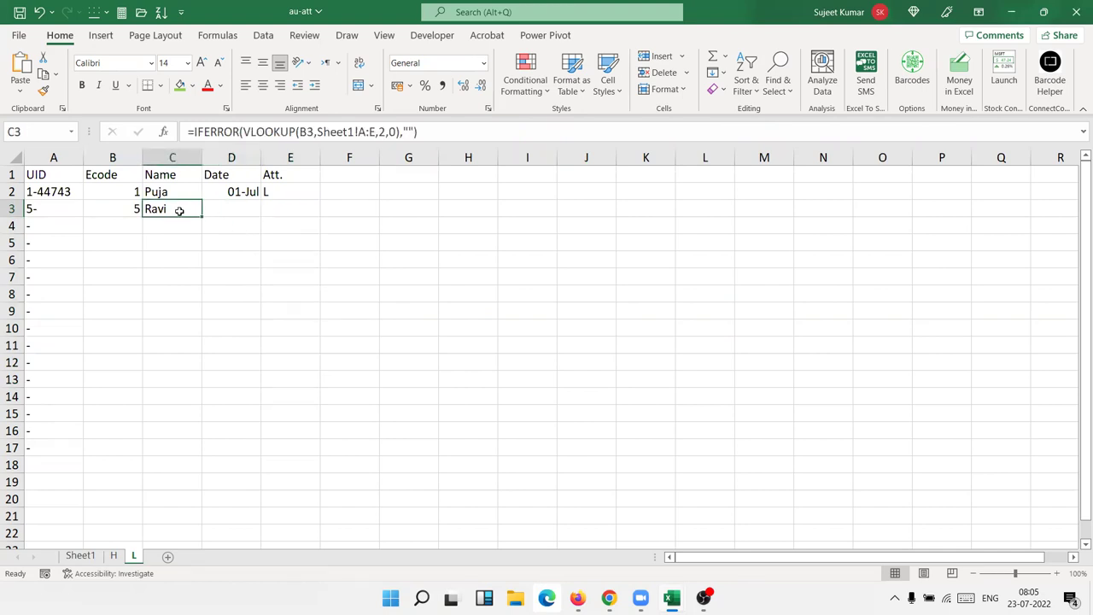
double_click(180, 218)
key("Return")
key("Up")
key("Right")
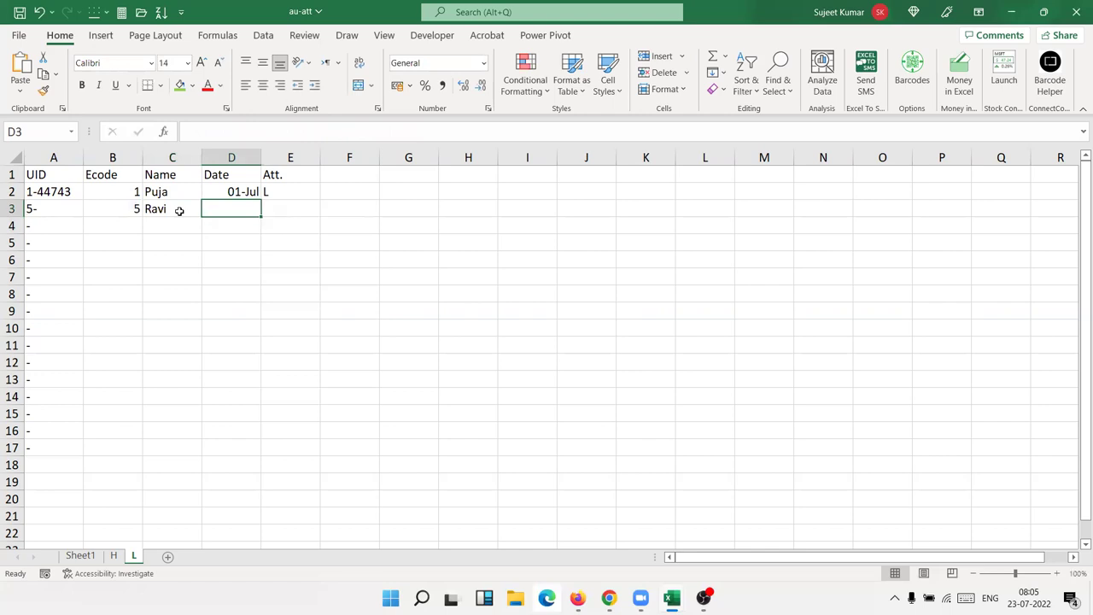
Step: Enter the leave date 3/1 (03-Jan) in D3 and leave code L in E3
type("1/3")
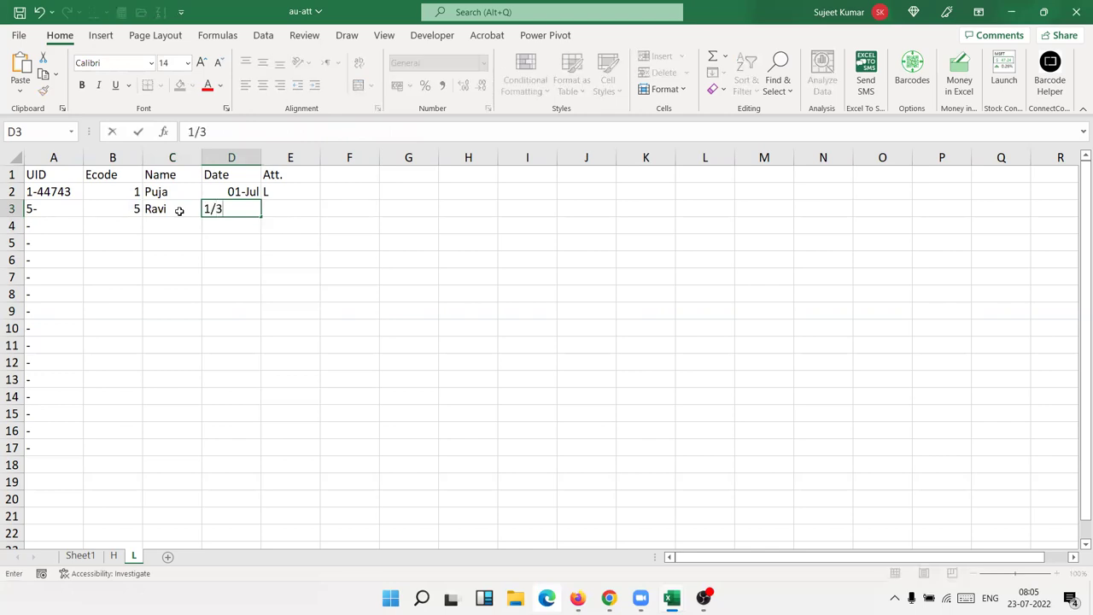
key("Right")
key("Left")
type("1")
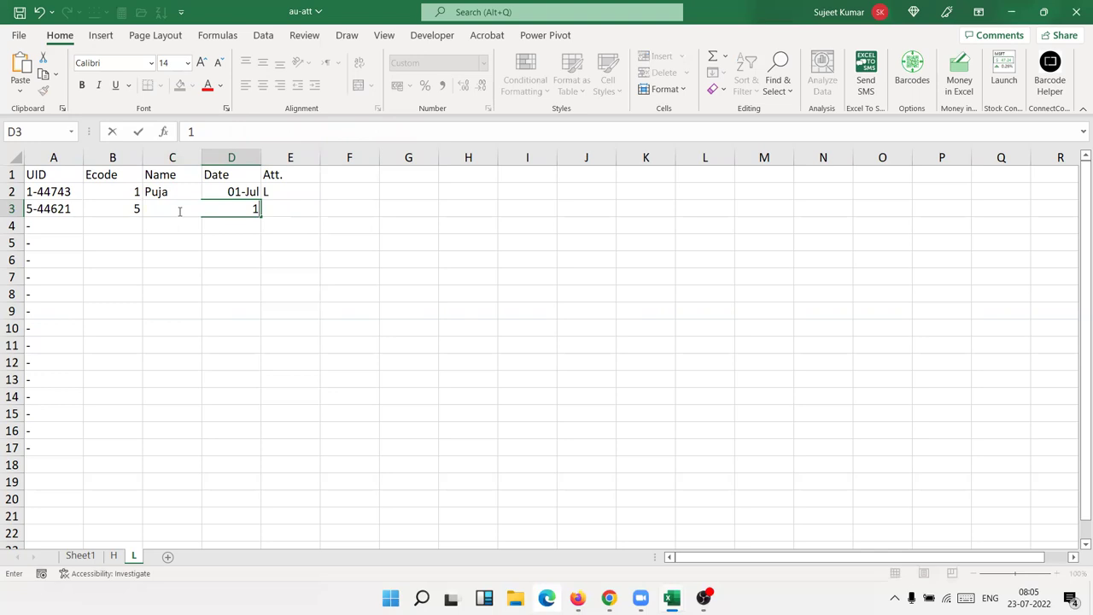
key("BackSpace")
type("3/1")
key("ctrl+Return")
key("Tab")
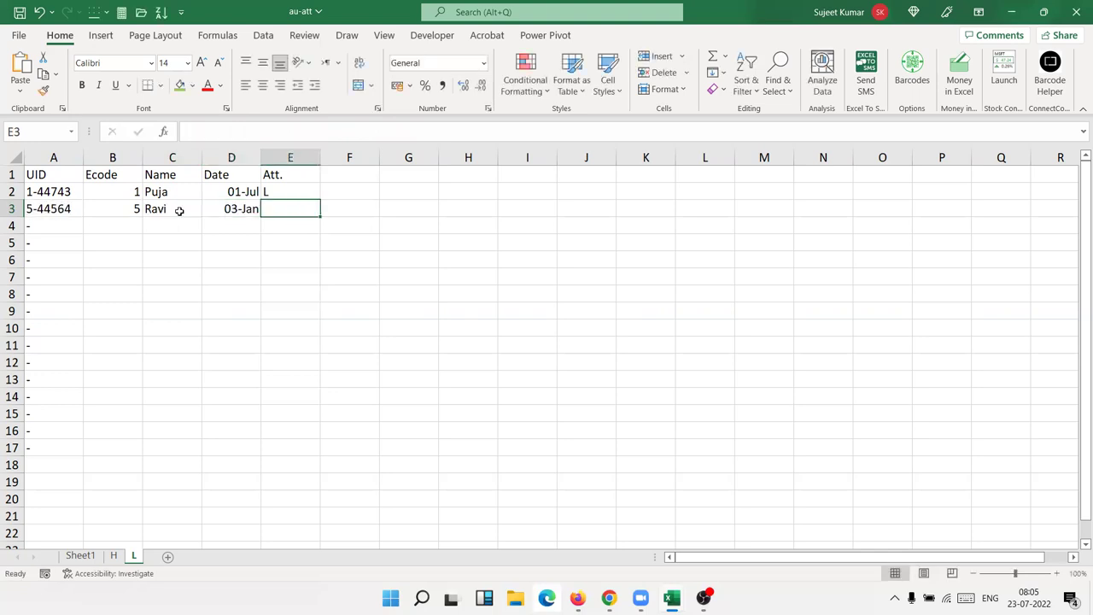
type("L")
key("Return")
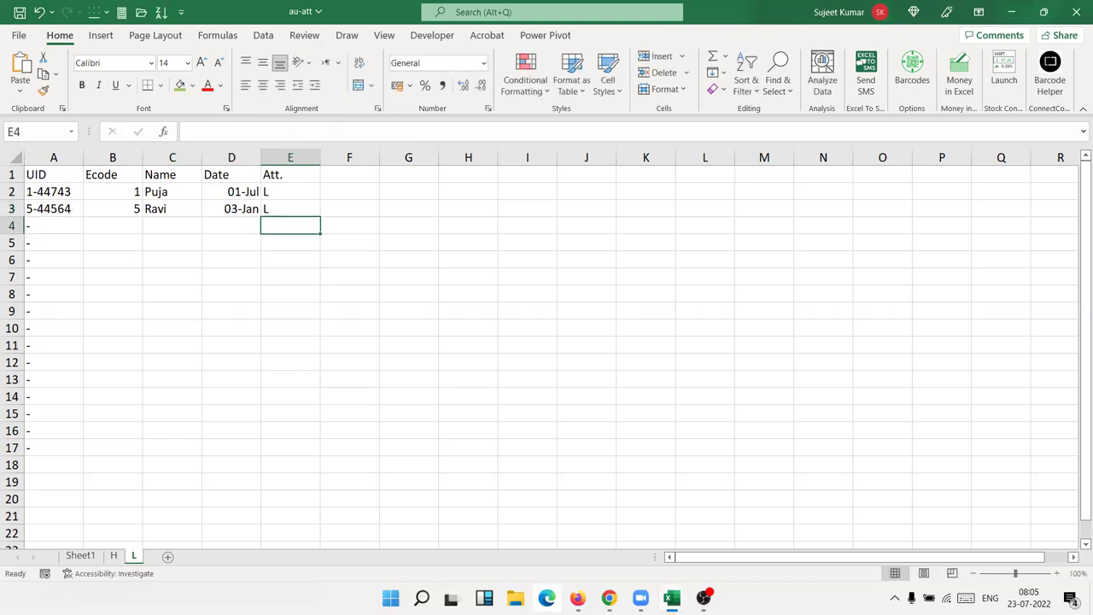
left_click(94, 556)
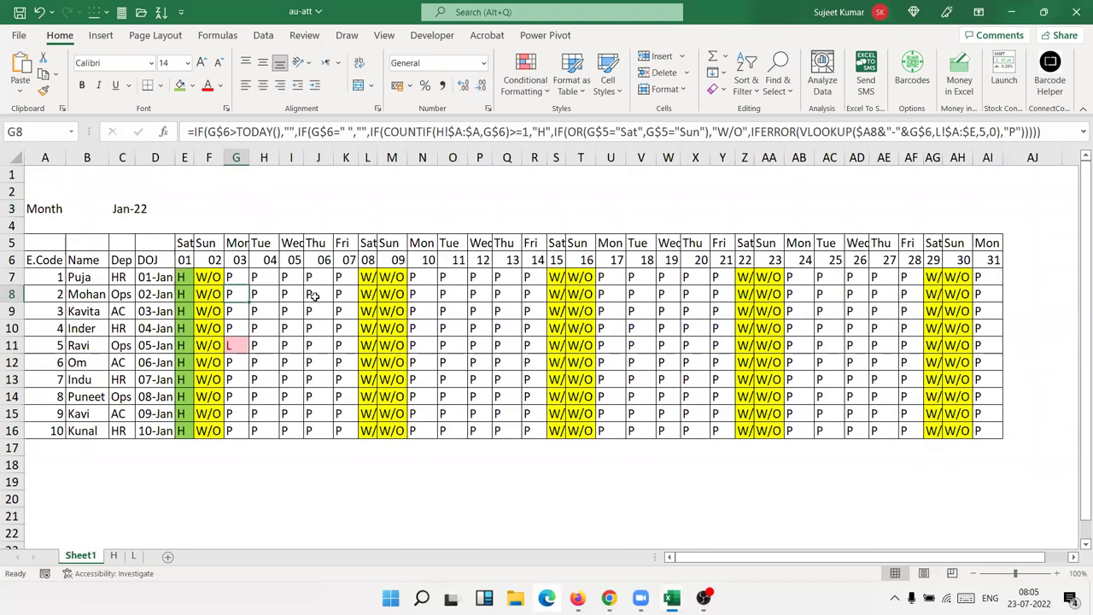
left_click(238, 344)
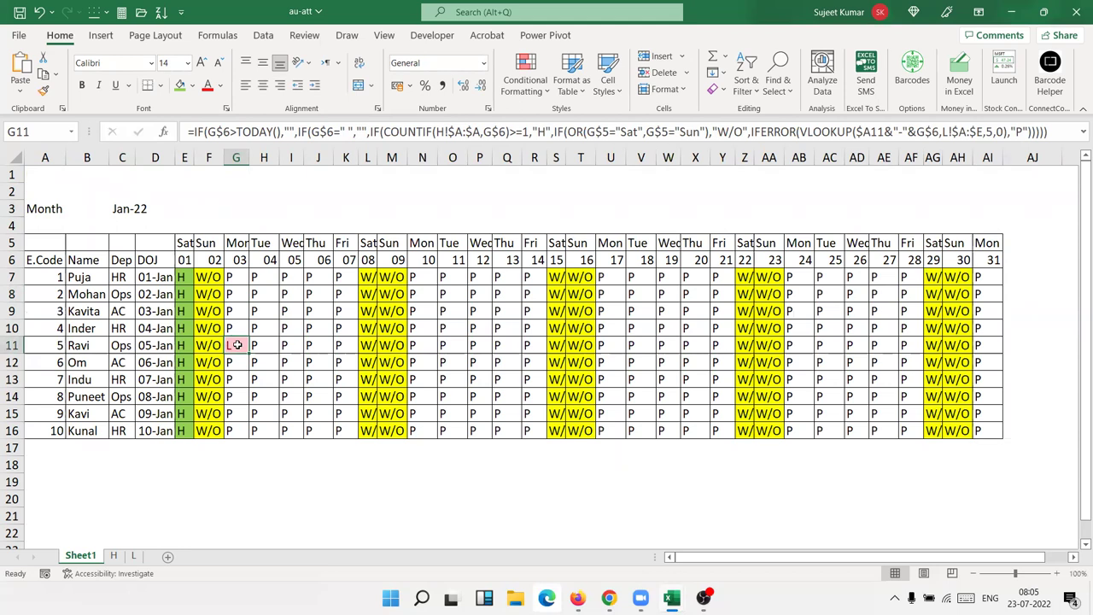
key("Up")
key("Up")
key("Up")
key("Up")
key("Up")
key("Up")
key("Down")
key("super+Right")
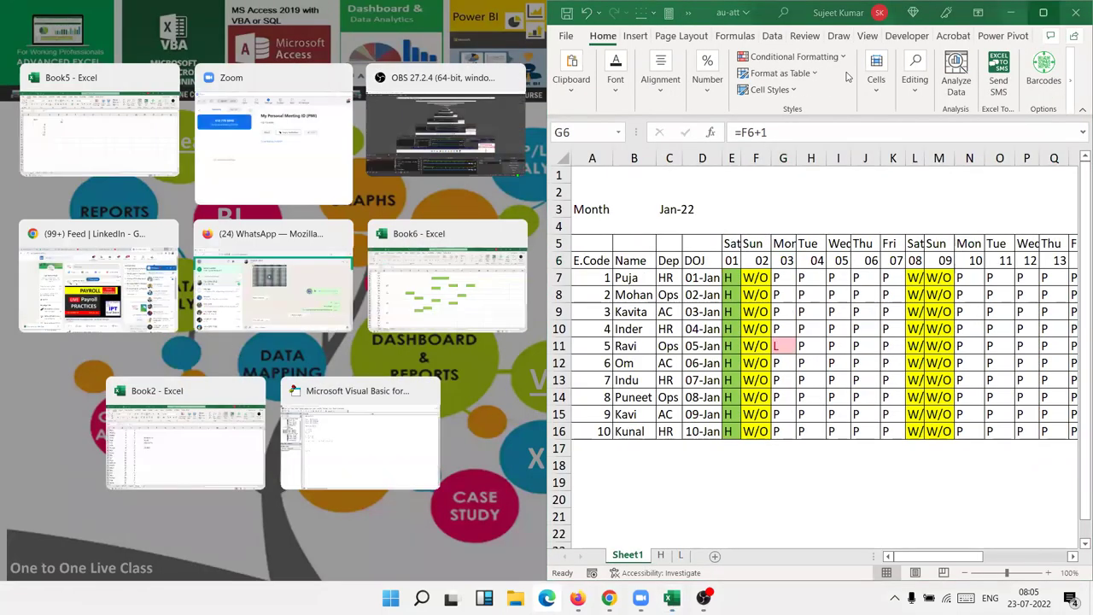
key("super+Up")
left_click(982, 277)
key("Right")
key("Right")
Step: Review the month-end date formulas for days 28 to 30 in row 6
key("Left")
key("Left")
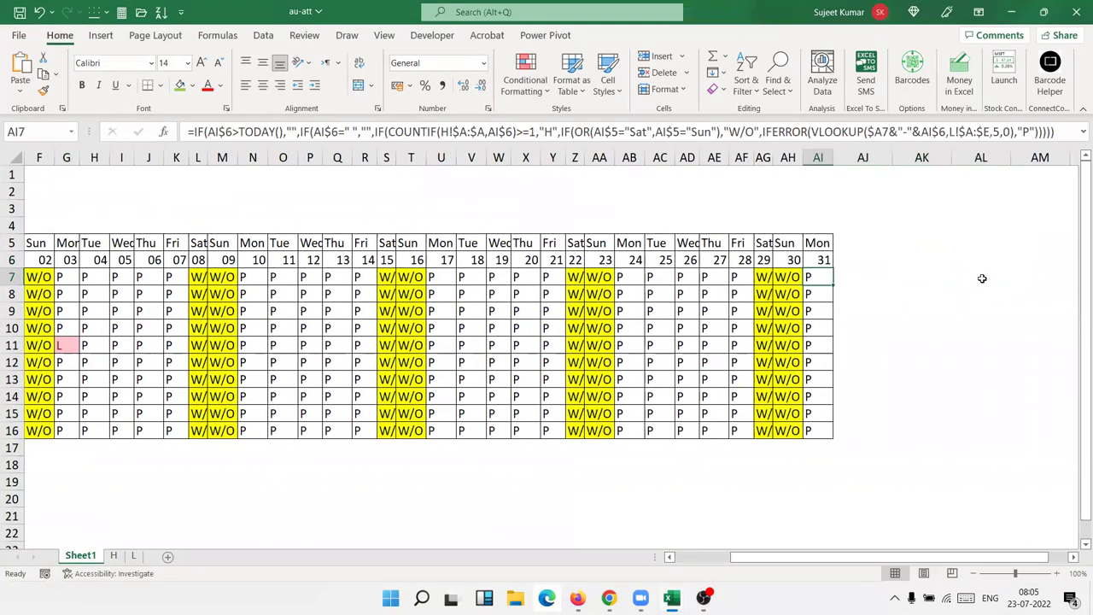
key("Up")
key("Right")
key("Right")
key("Right")
key("Right")
key("Right")
key("Left")
key("Left")
key("Left")
key("Left")
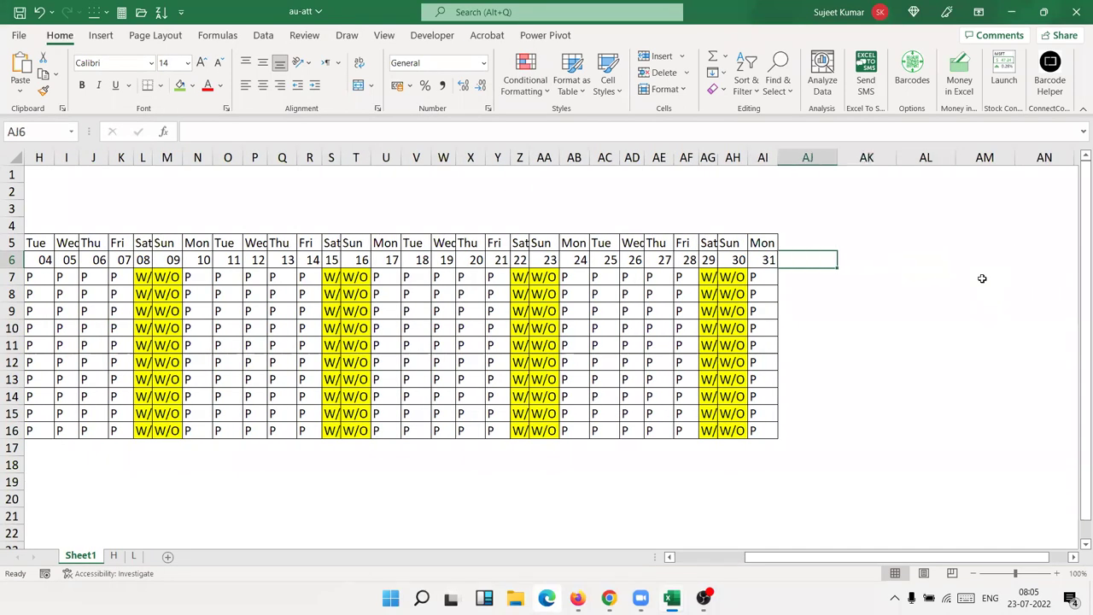
key("Left")
key("Left")
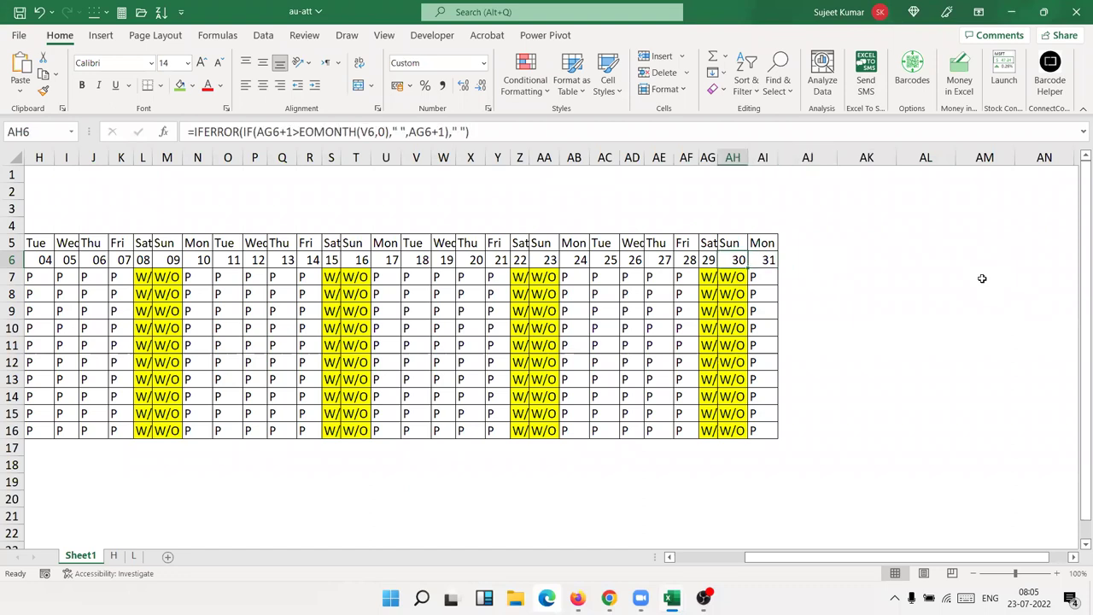
key("Left")
key("Left")
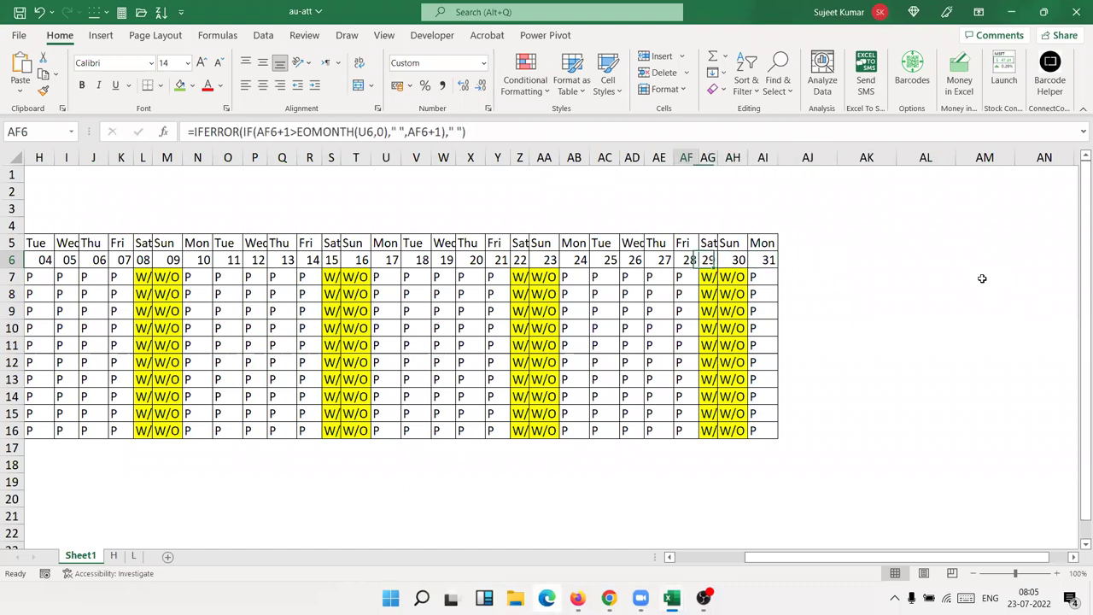
key("Left")
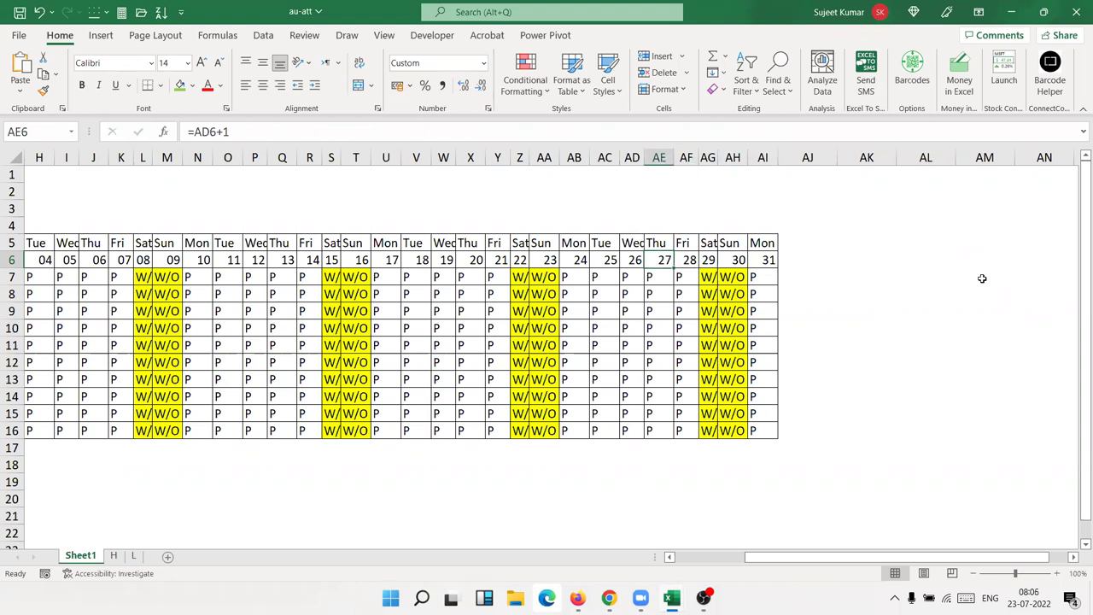
key("Right")
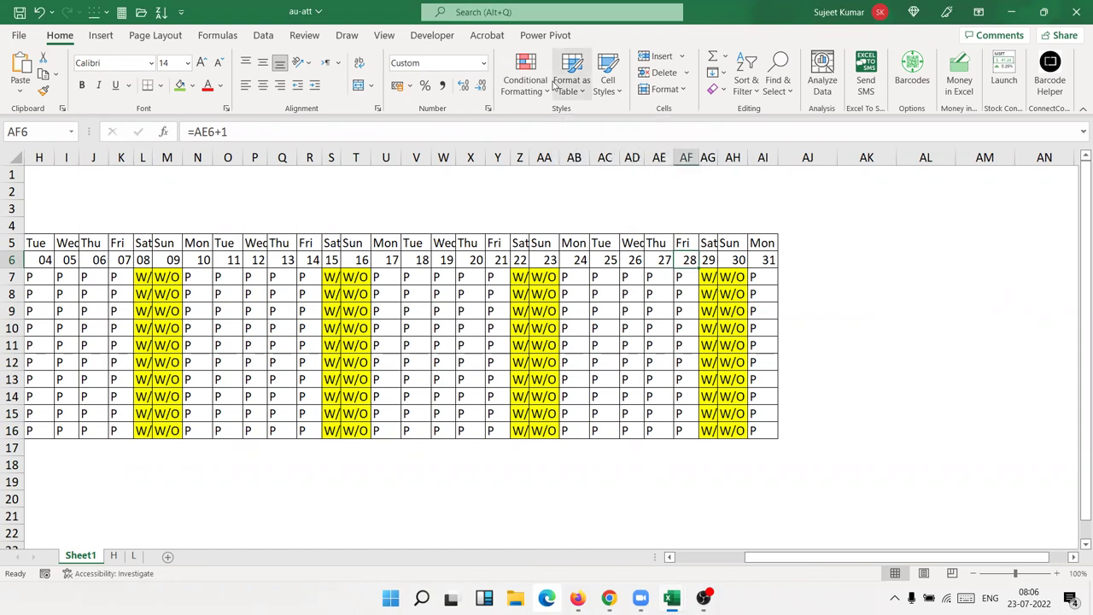
key("Right")
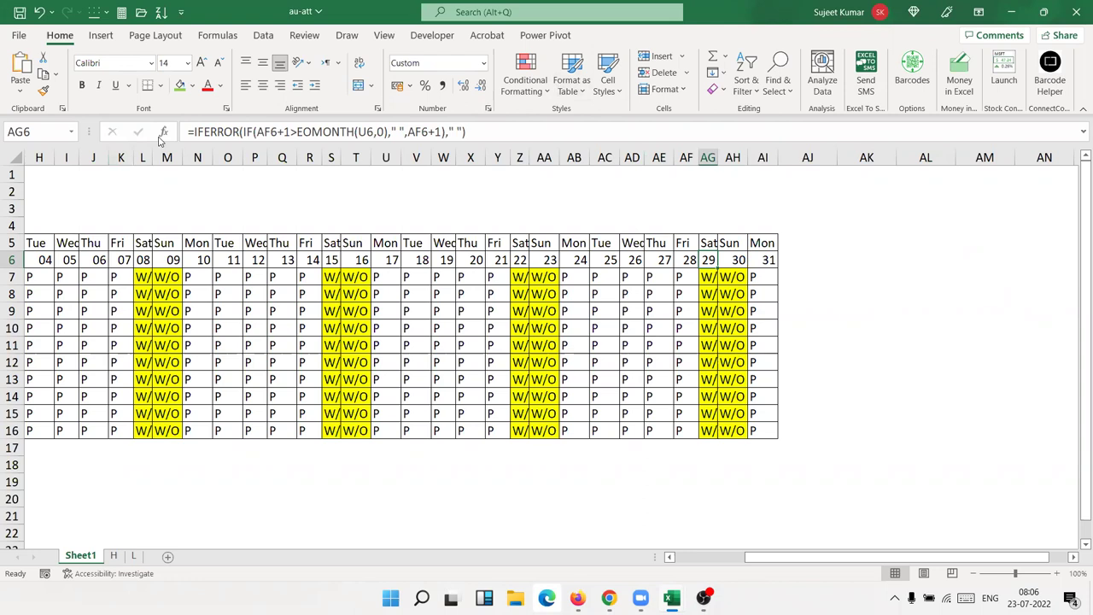
Step: Wrap AG6's formula as IF(AF6>EOMONTH(N6,0),"P",...) and accept Excel's correction
left_click(193, 131)
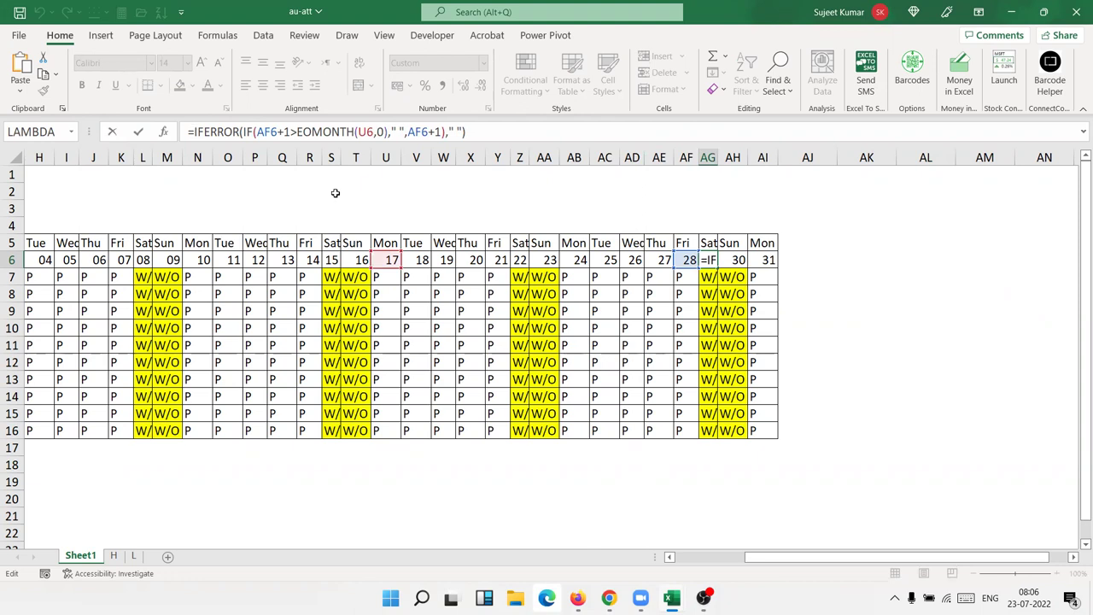
type("IF(")
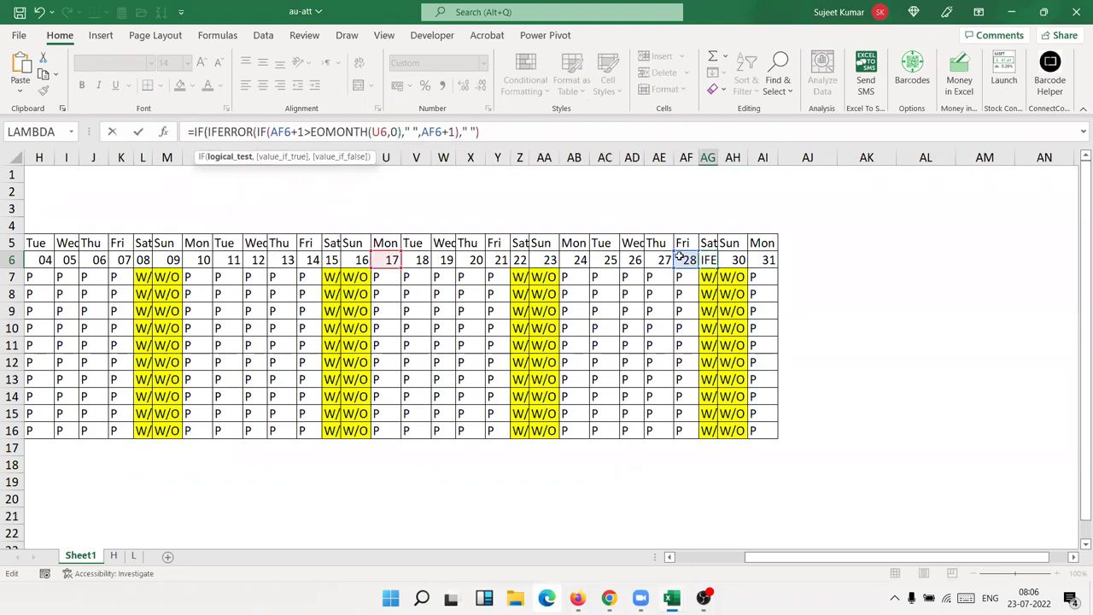
left_click(685, 260)
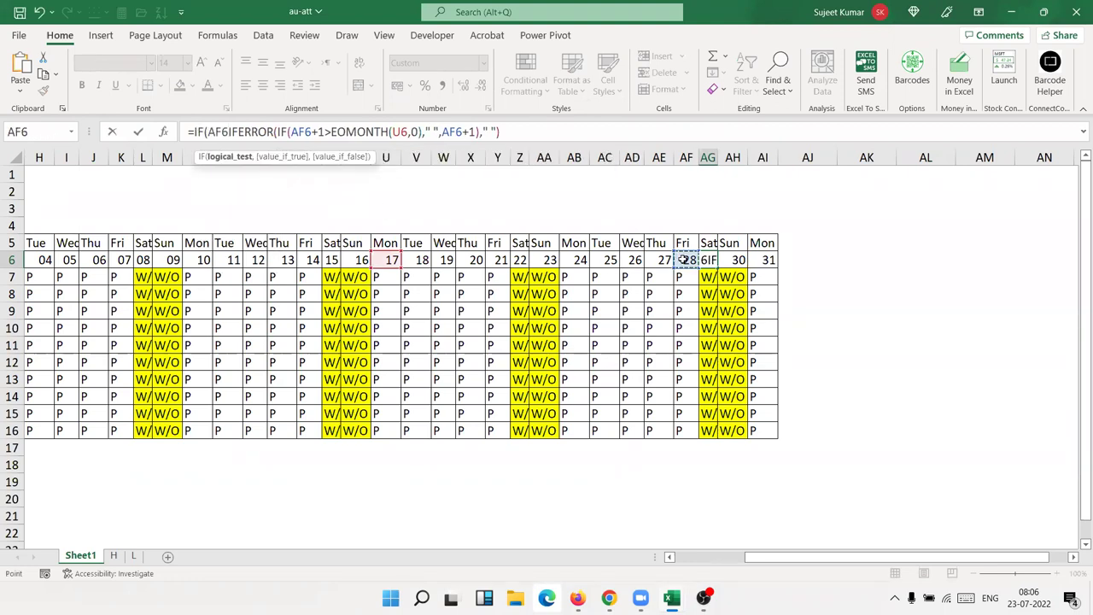
type(">eo")
key("Tab")
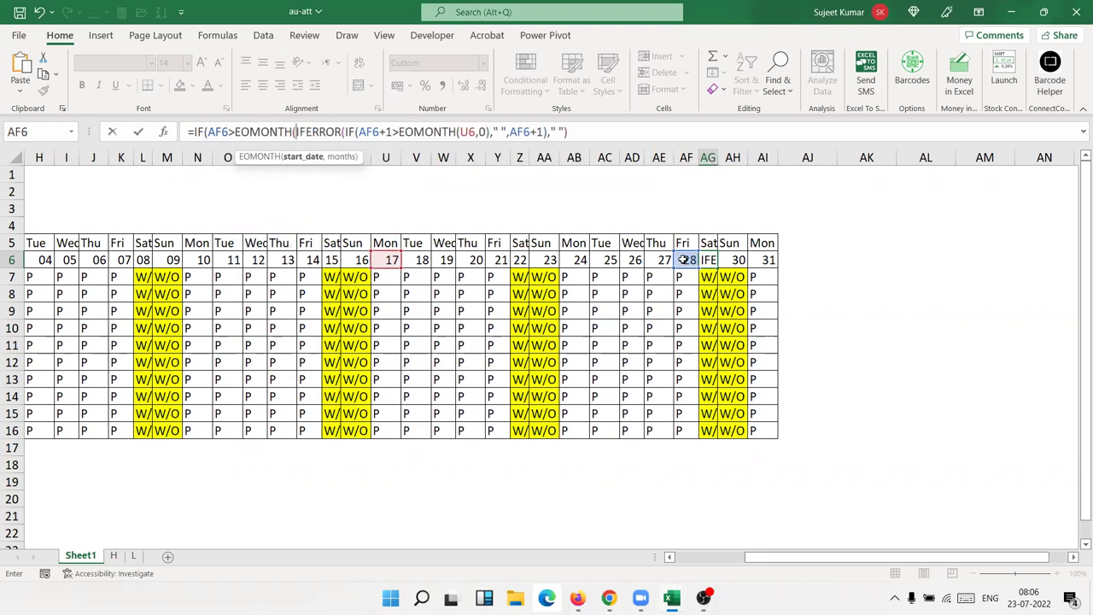
left_click(201, 260)
type(",0")
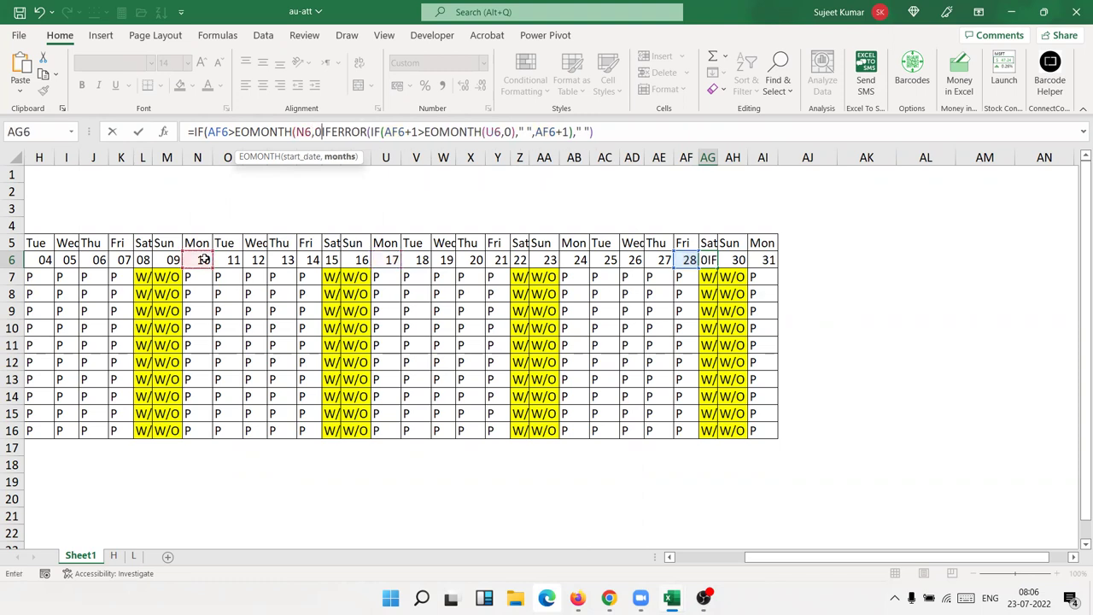
type("),\"P\",")
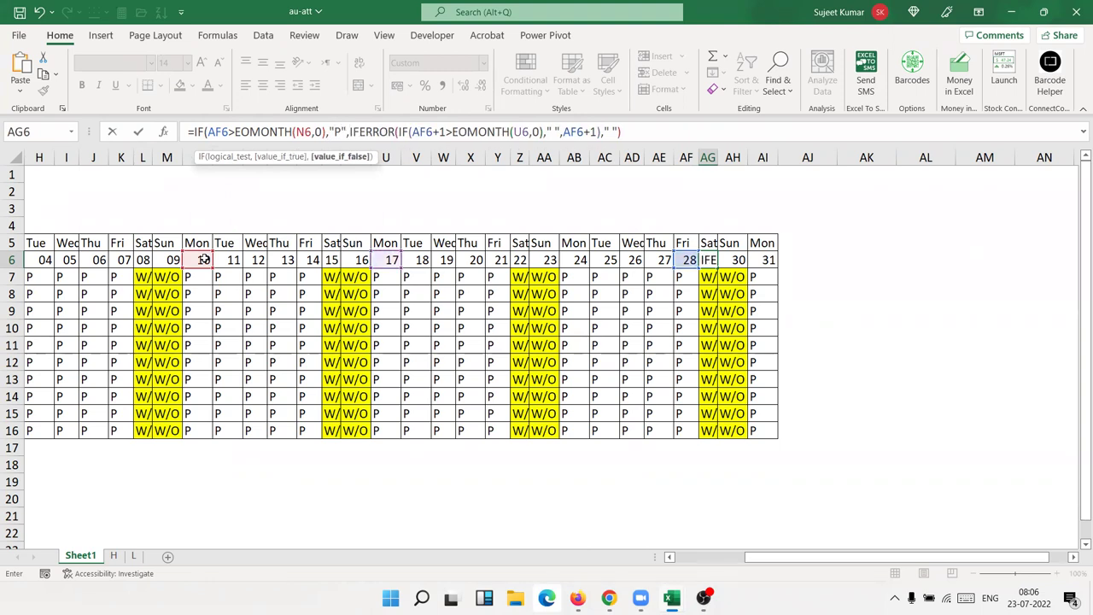
key("Return")
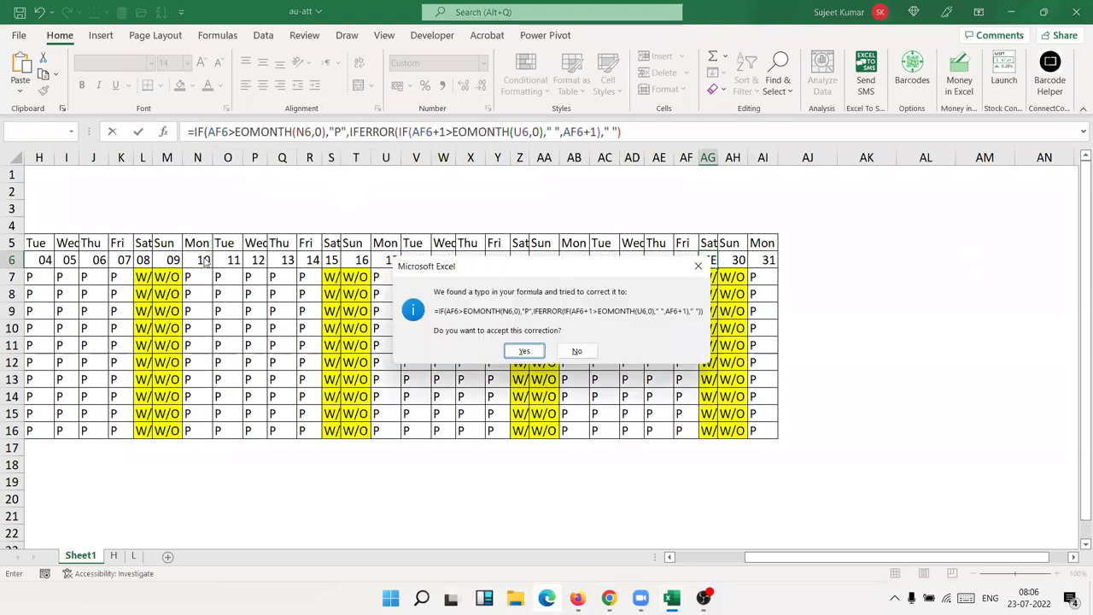
key("Return")
key("Up")
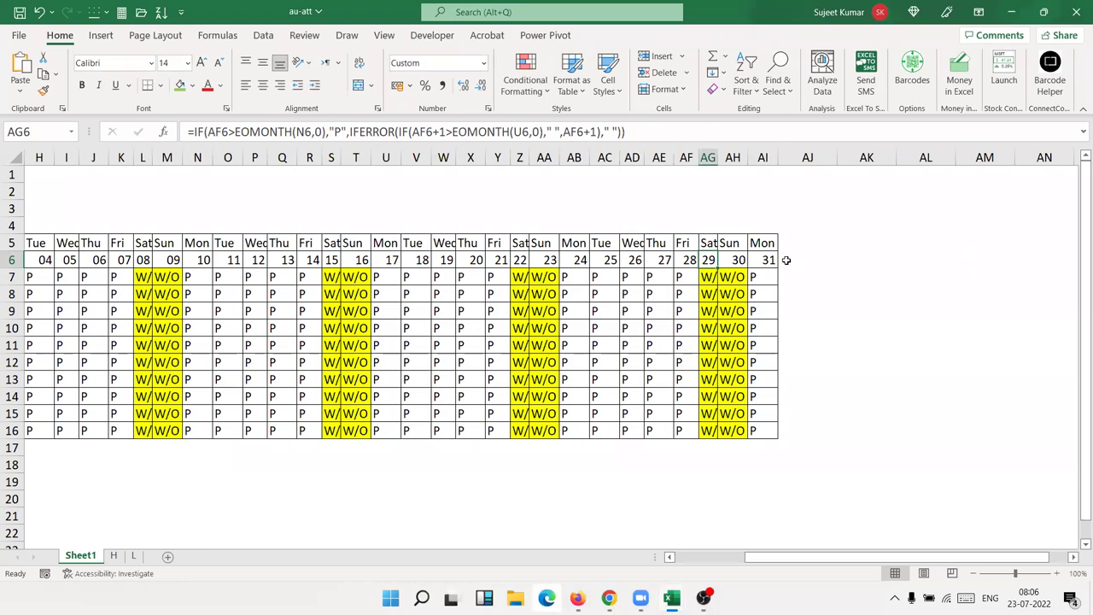
Step: Fill AG6's formula right through AJ6 and check the copied formula in AJ6
left_click_drag(720, 268, 807, 269)
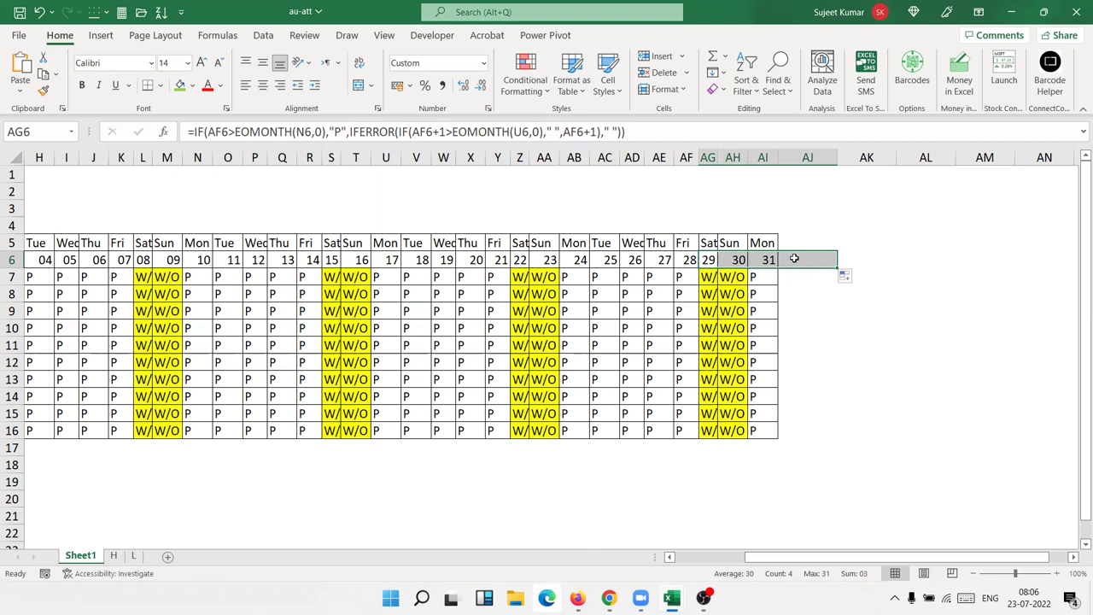
left_click(793, 258)
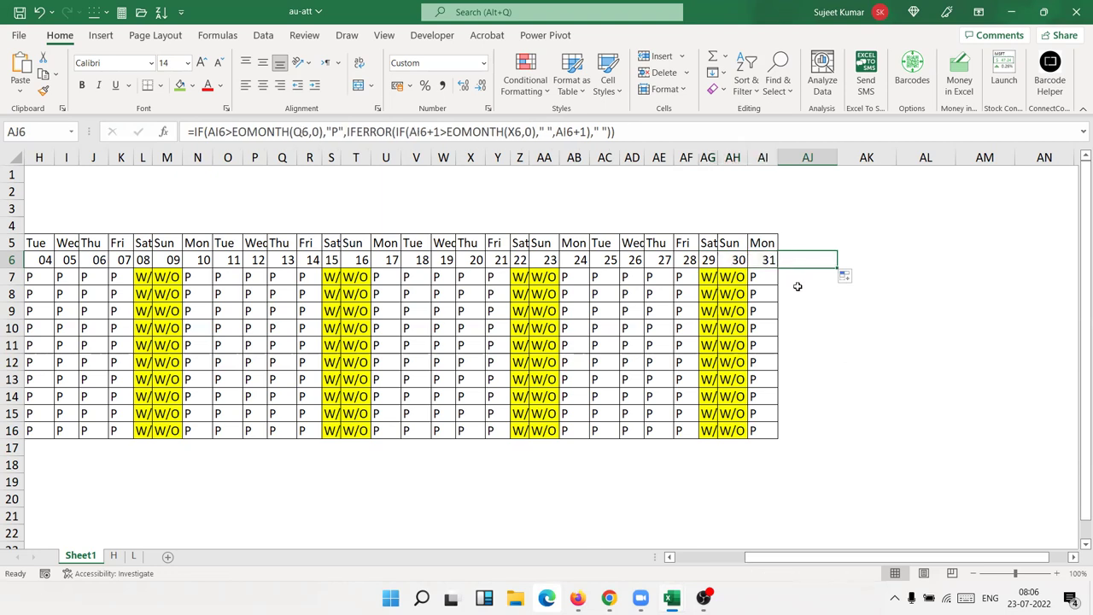
left_click(598, 130)
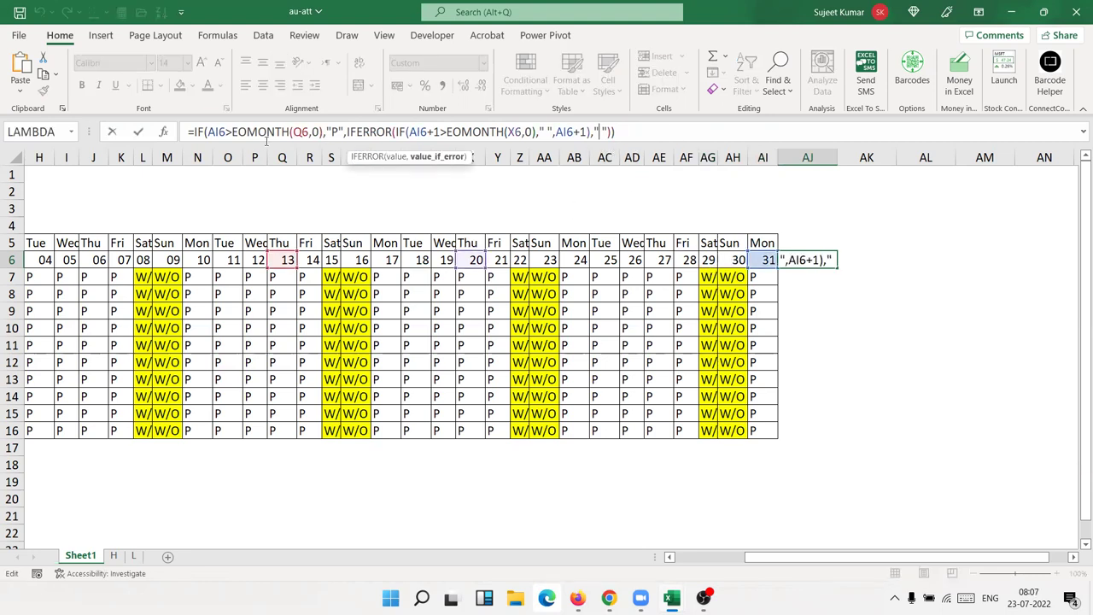
key("Escape")
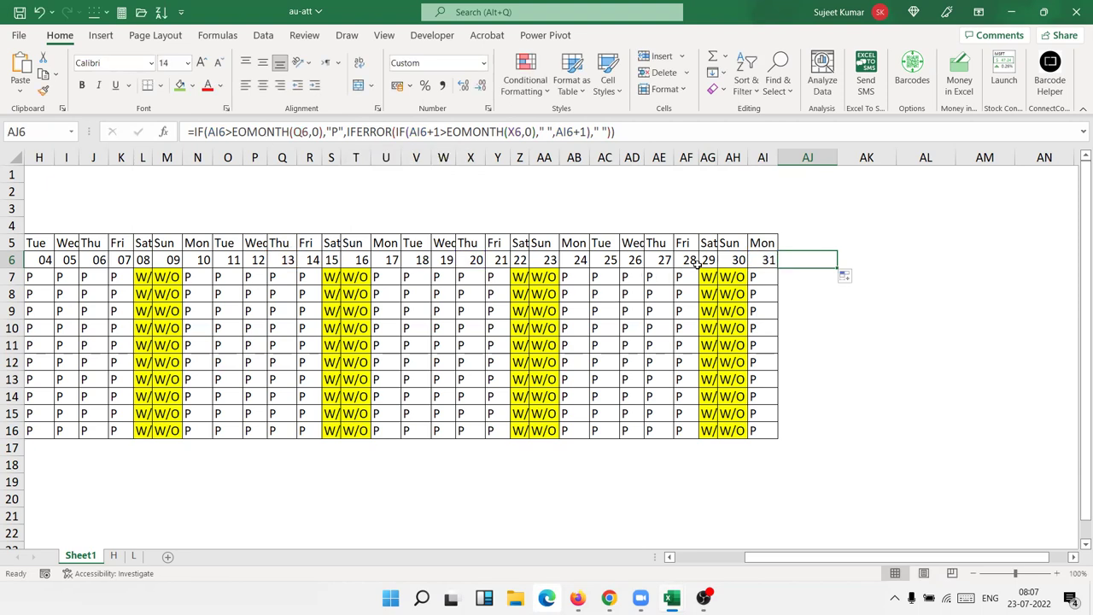
left_click(693, 263)
left_click(709, 261)
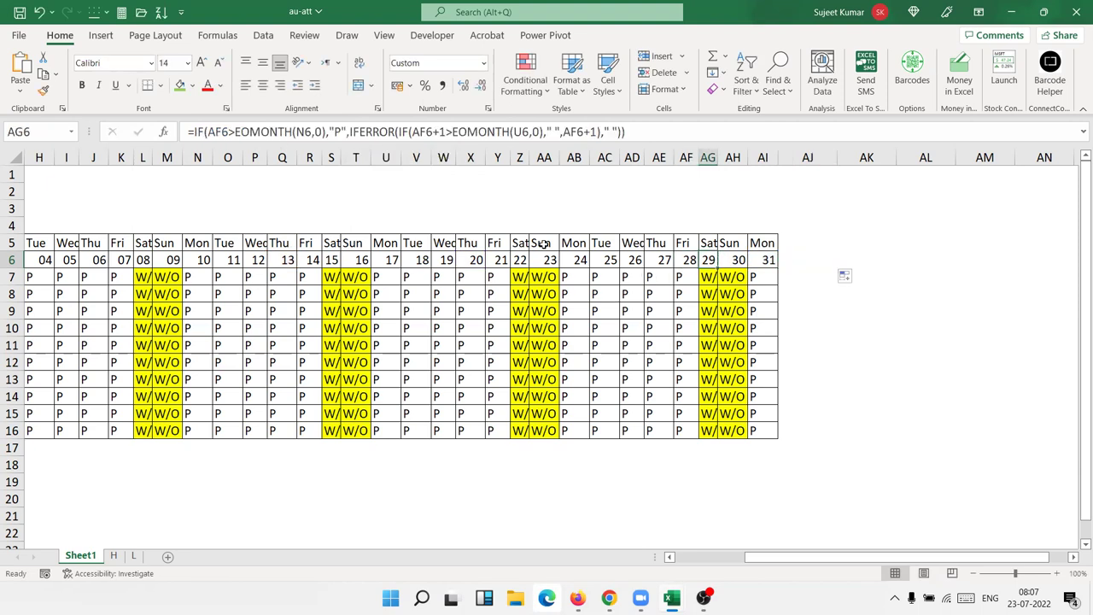
Step: Change AG6's check to AF6+1 and refill through AJ6, which now shows P
left_click(229, 131)
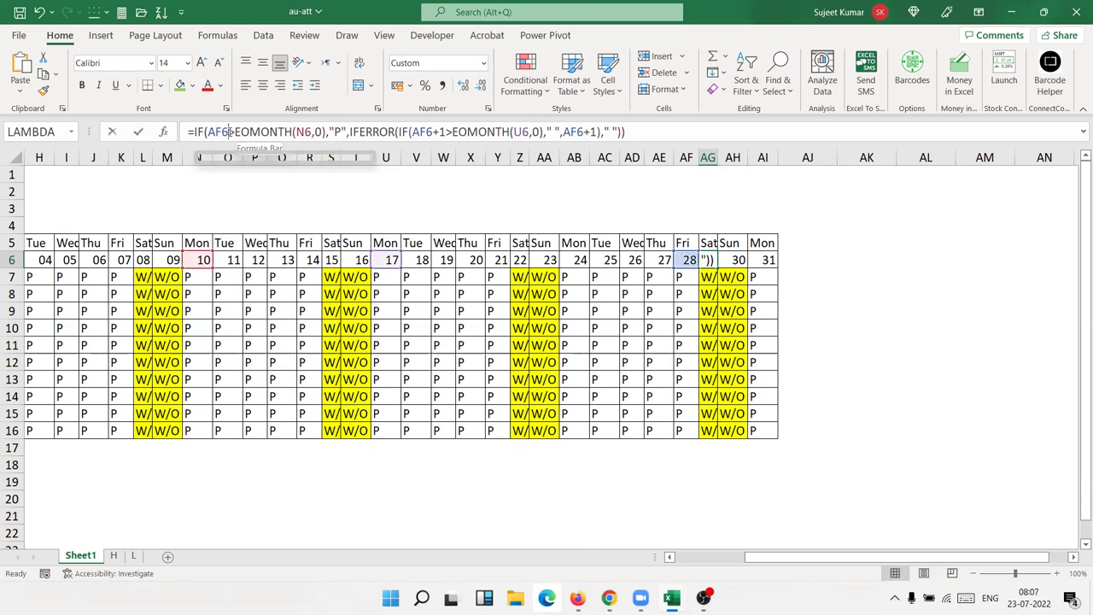
type("+1>")
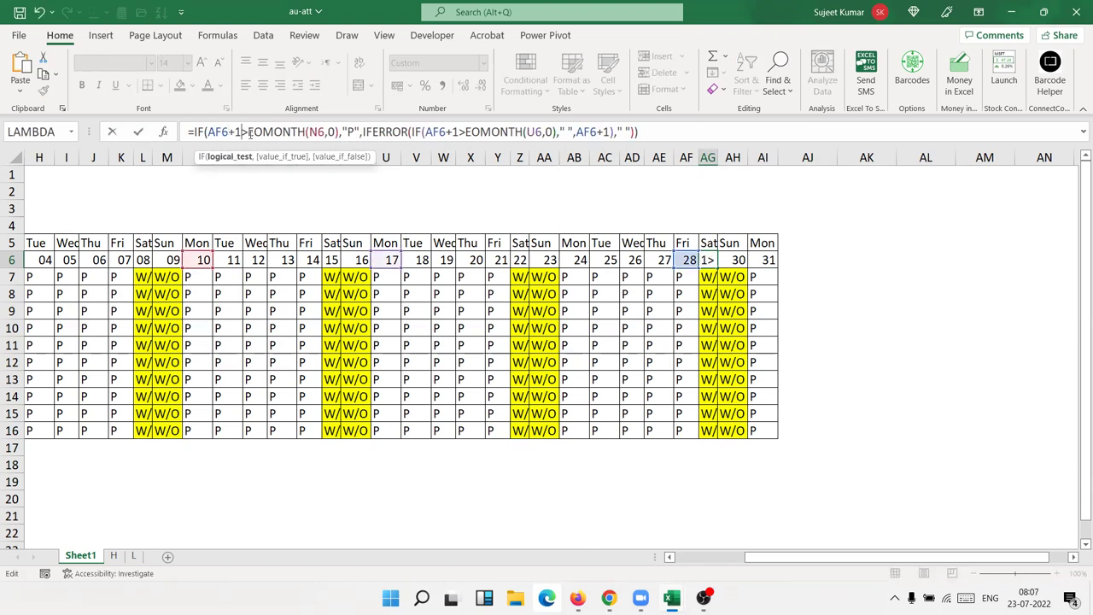
key("Return")
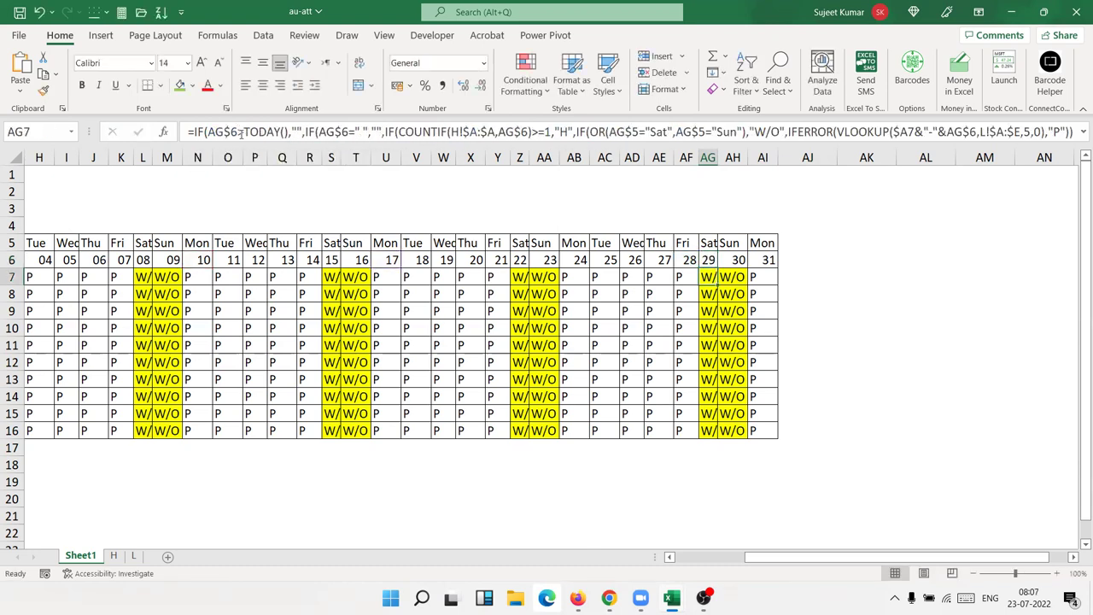
key("Up")
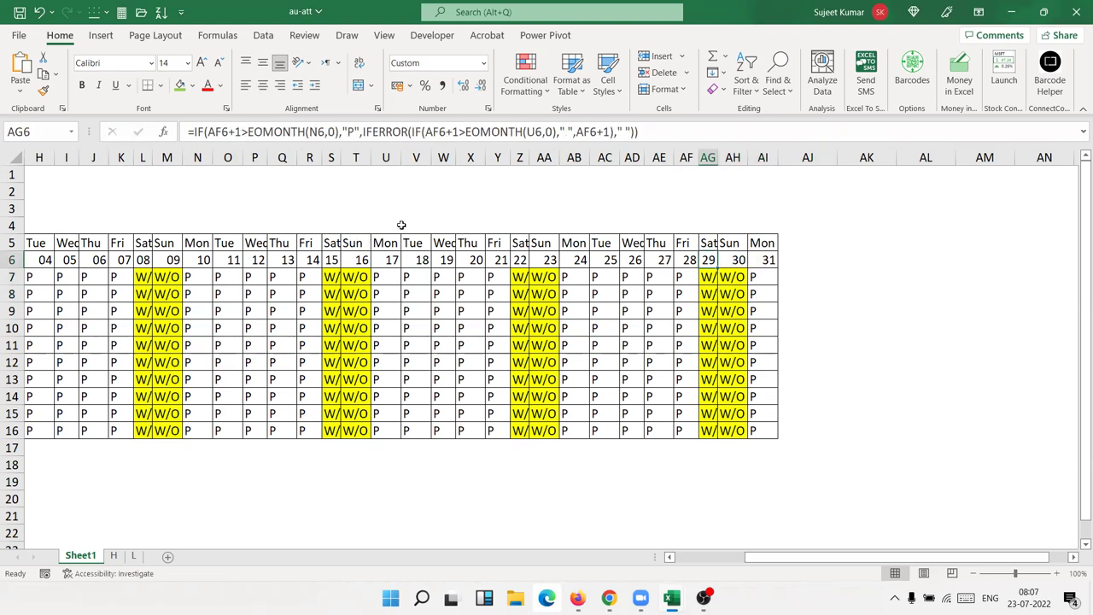
left_click_drag(720, 270, 813, 272)
left_click(806, 262)
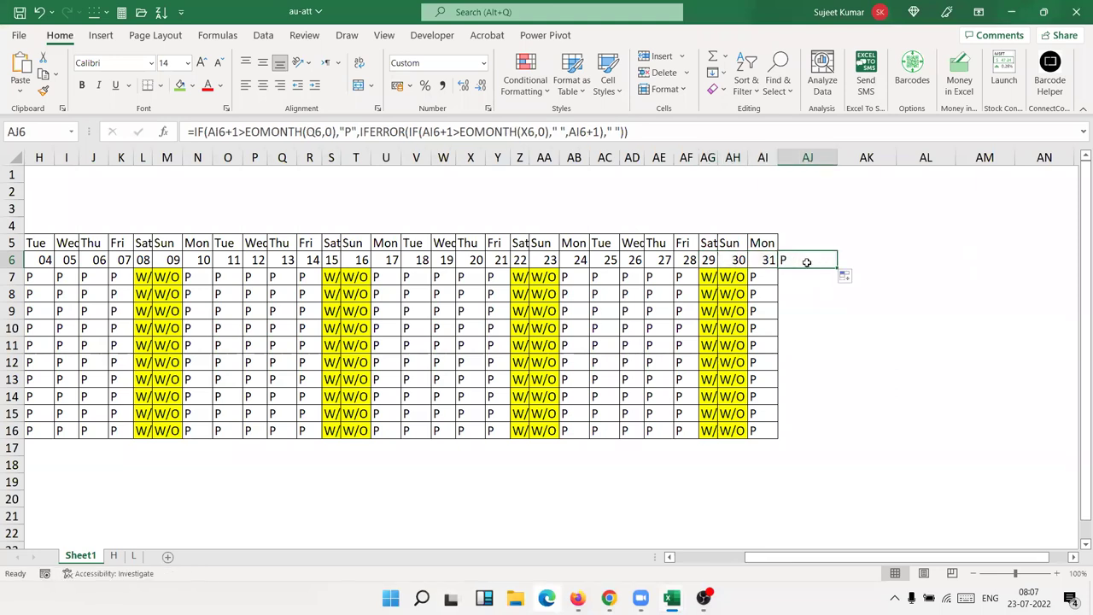
left_click(73, 239)
key("Left")
key("Left")
key("Left")
key("Left")
key("Left")
key("Left")
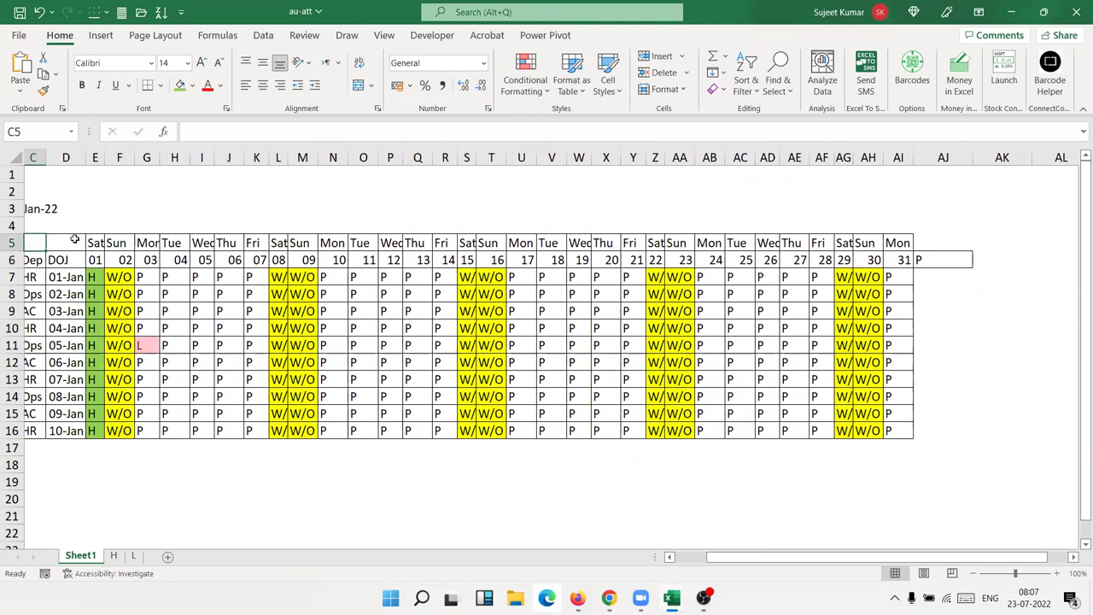
key("Left")
key("Left")
key("Right")
key("Right")
key("Up")
key("Up")
key("Down")
key("Down")
key("Right")
key("Down")
key("Right")
type("1/2")
key("Return")
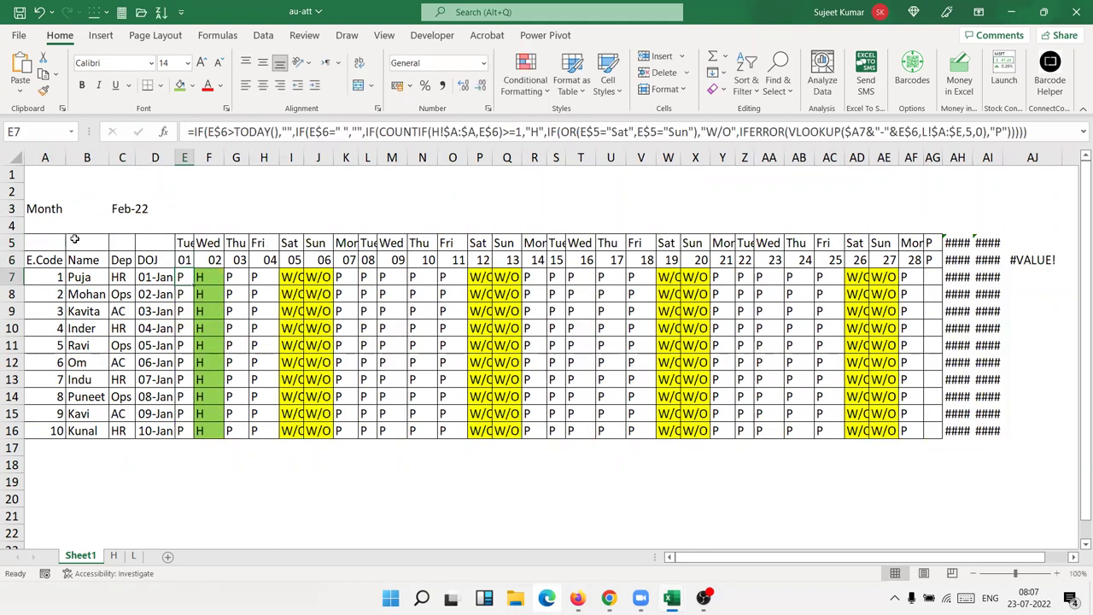
key("Right")
key("Right")
key("Right")
key("Up")
key("Right")
key("Right")
key("Right")
key("Right")
key("Right")
key("Right")
key("Right")
key("Right")
key("Right")
key("Right")
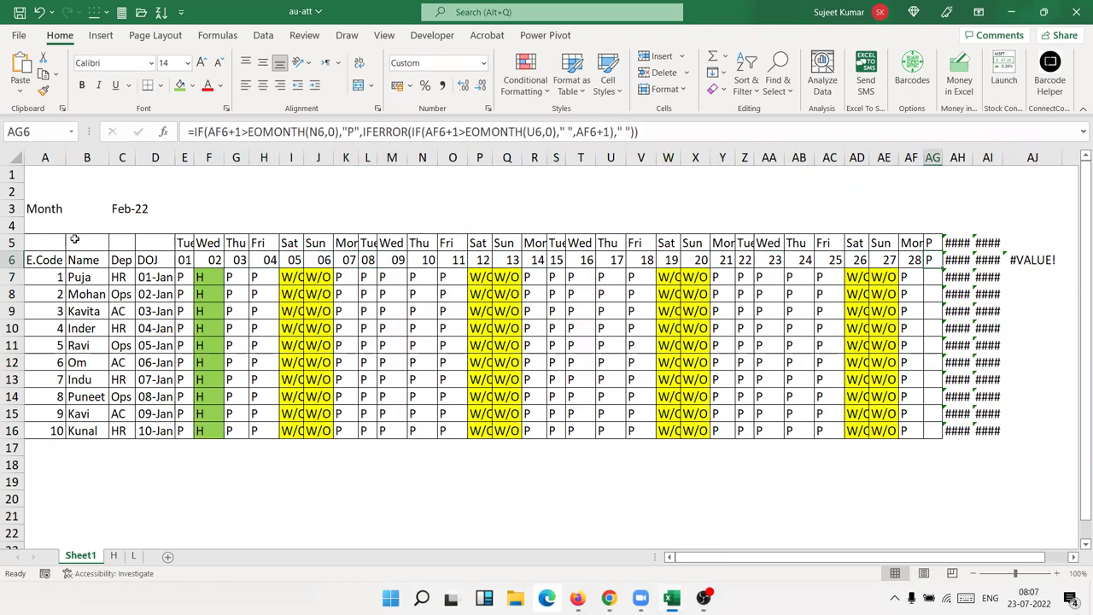
key("Right")
key("Right")
key("Left")
key("Left")
key("Left")
key("Right")
key("Right")
key("Right")
key("Right")
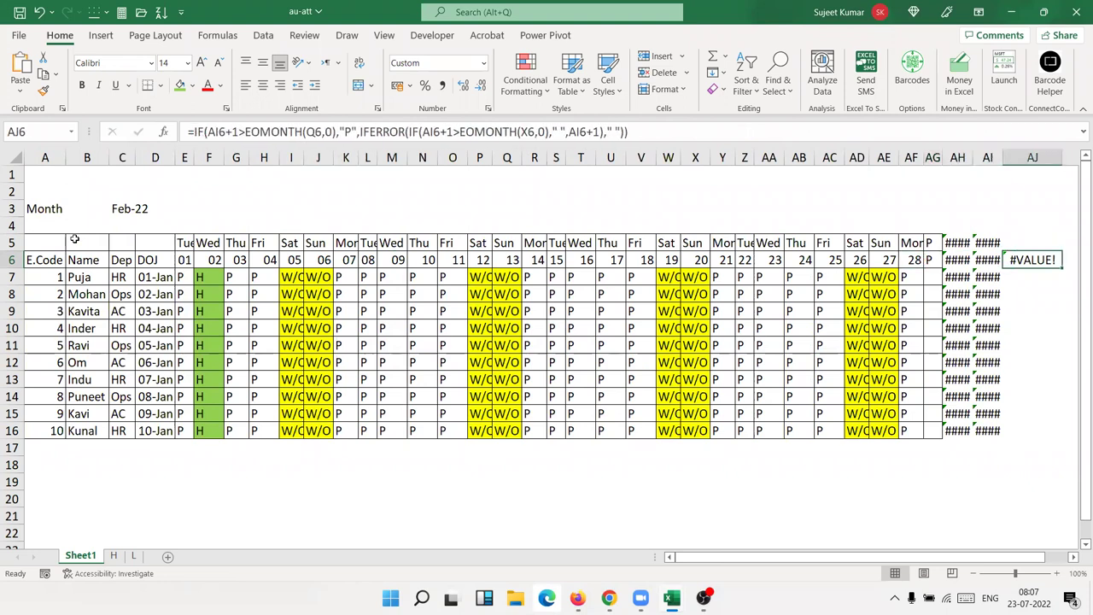
key("Right")
key("Left")
key("Left")
key("Left")
key("Left")
type("=IF(AF6+1>EOMONTH(N6,0),\"P\",IFERROR(IF(AF6+1>EOMONTH(U6,0),\" \",AF6+1),\" \"))")
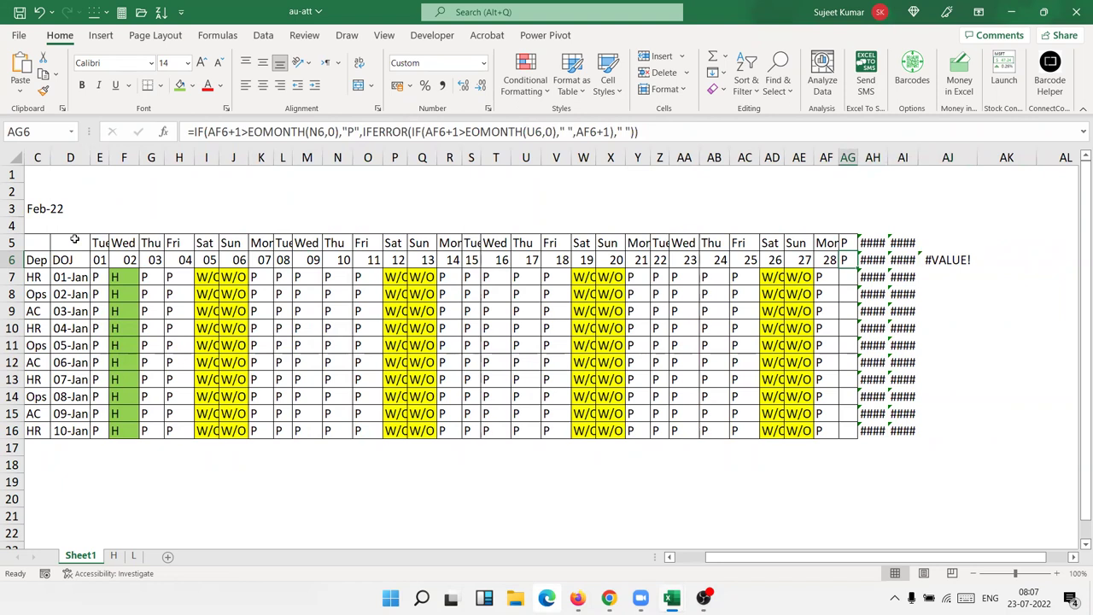
key("ctrl+z")
key("Left")
key("Right")
key("Right")
key("Right")
key("Right")
key("Right")
key("Right")
key("Right")
key("Left")
key("Right")
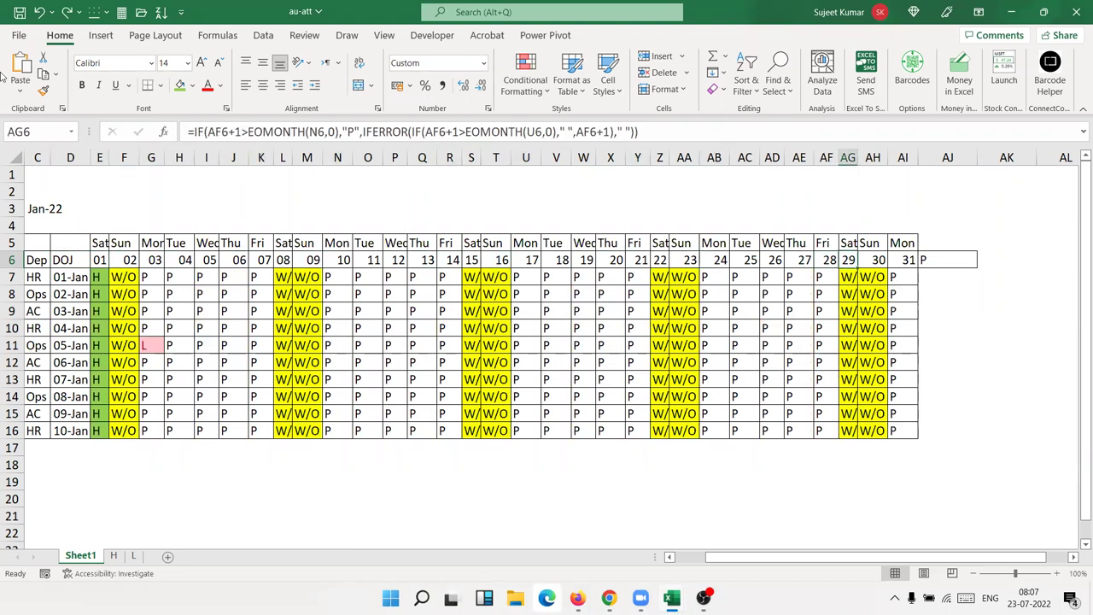
Step: Begin prefixing AG6's formula with an IF test on AF6 using "P" and "L" arguments
double_click(203, 132)
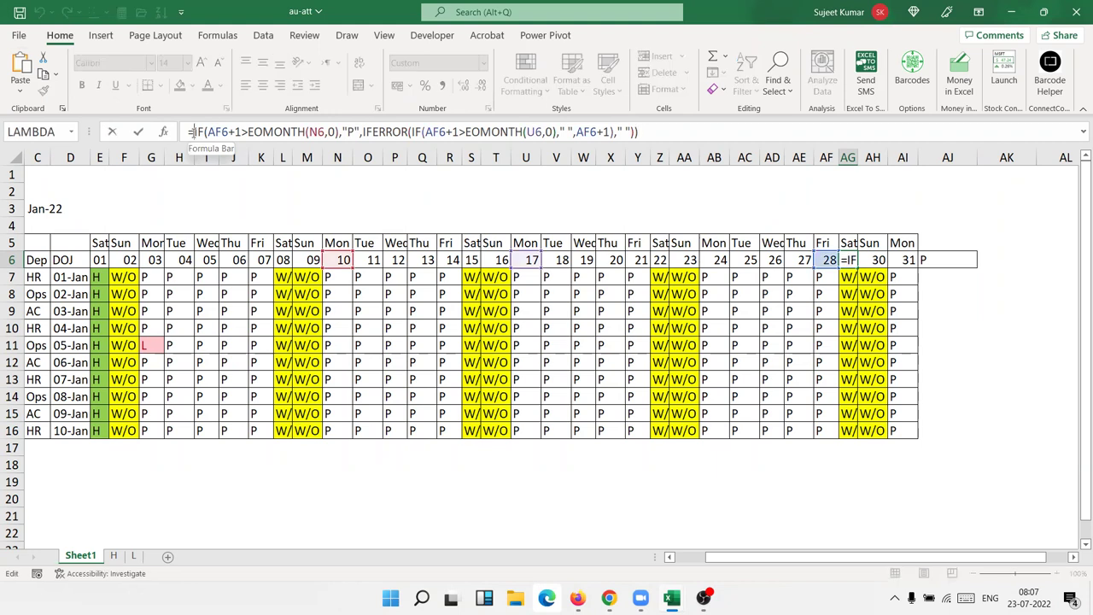
type("c")
key("Escape")
key("Escape")
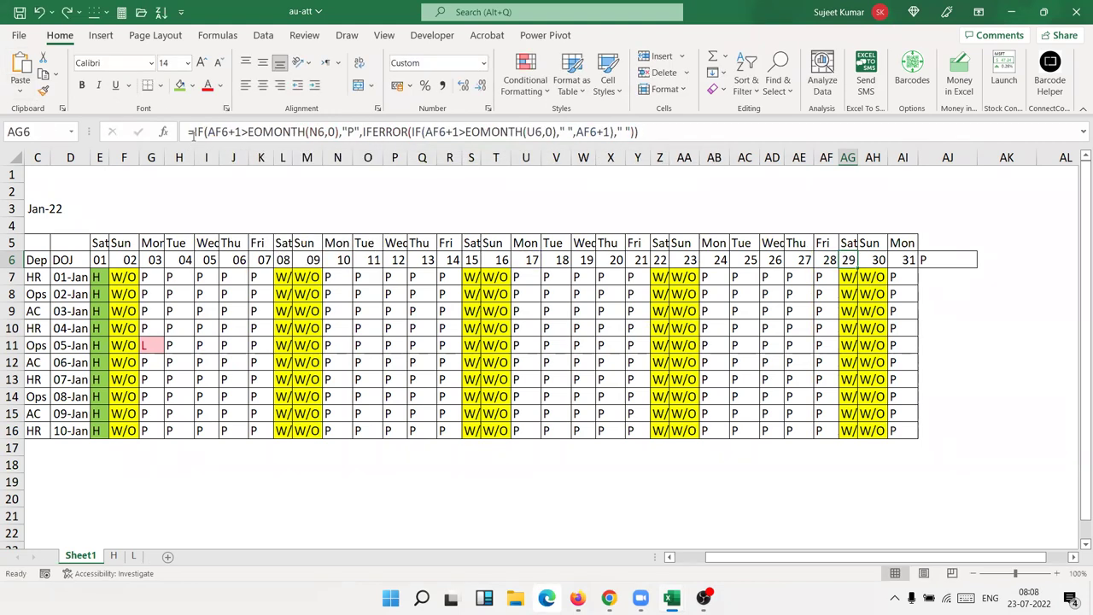
left_click(191, 132)
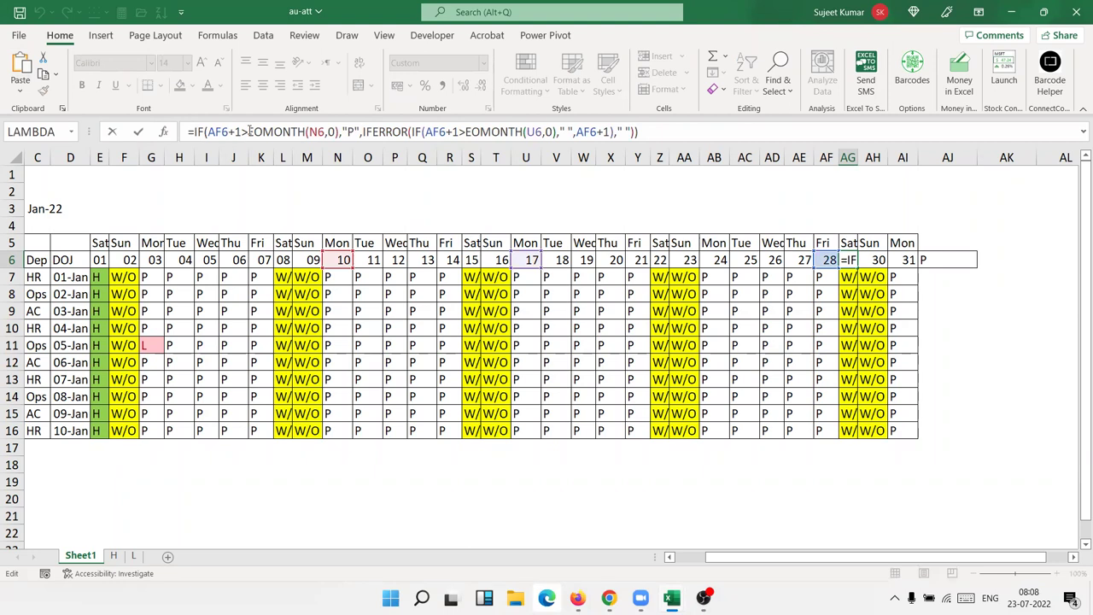
type("if")
key("Tab")
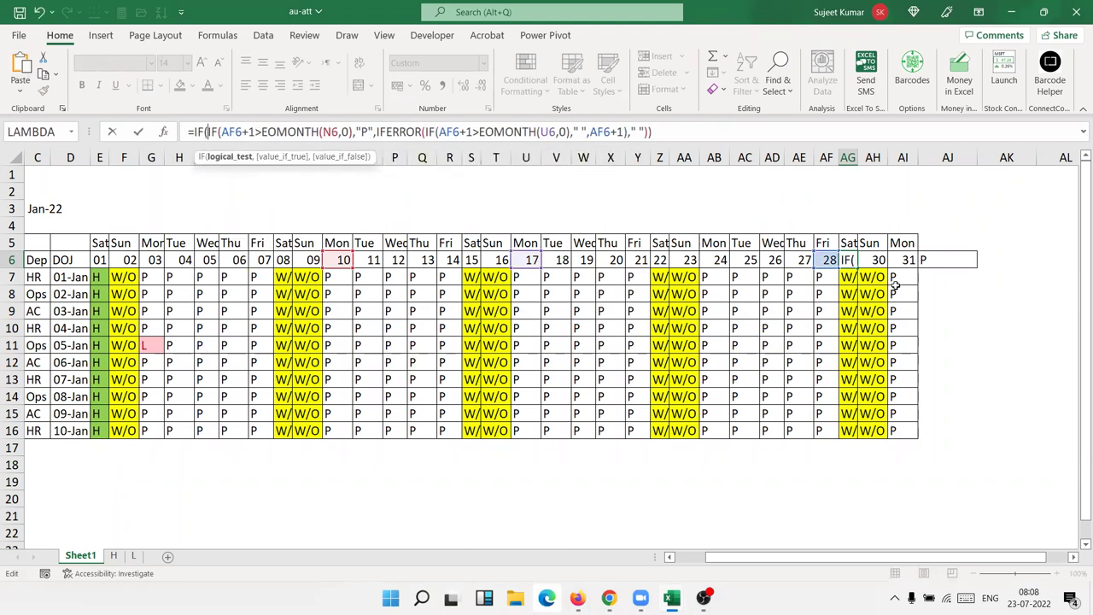
left_click(823, 260)
type(",\"P\",")
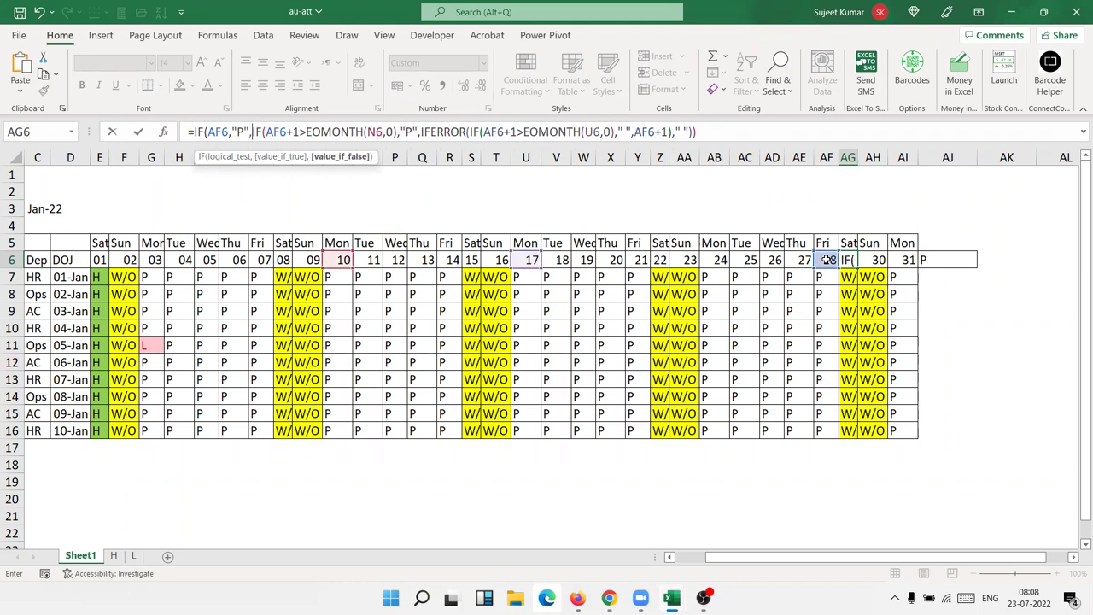
type("\"")
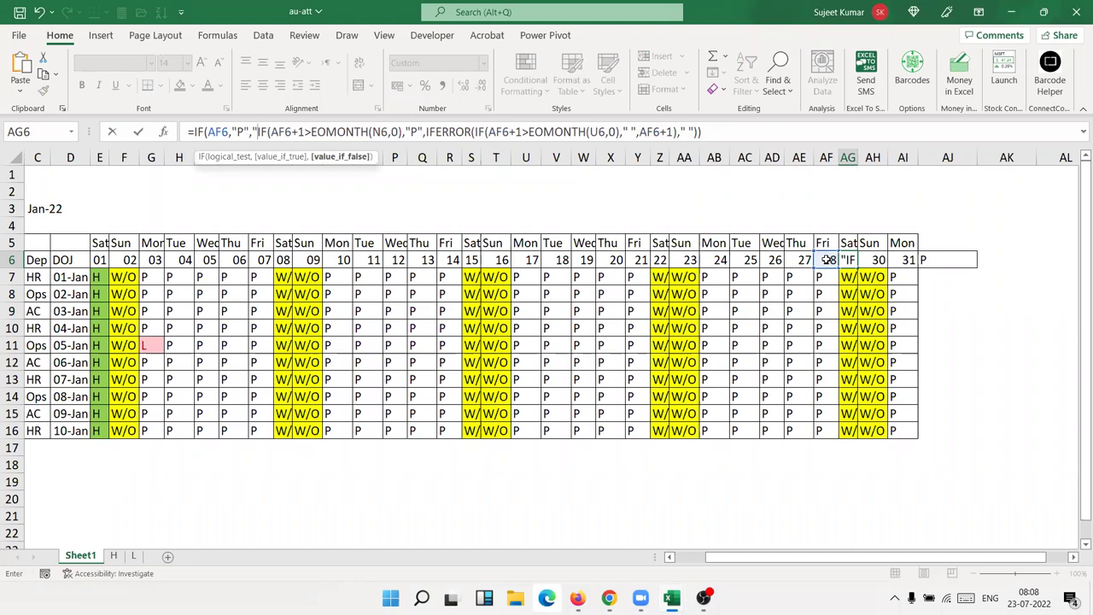
type("L\"")
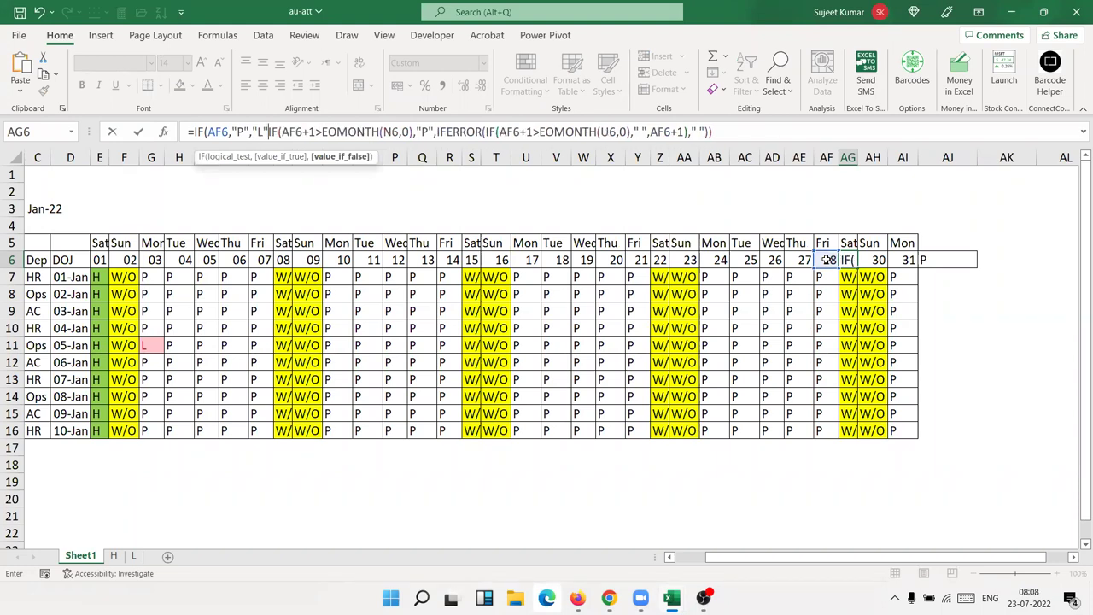
type(",")
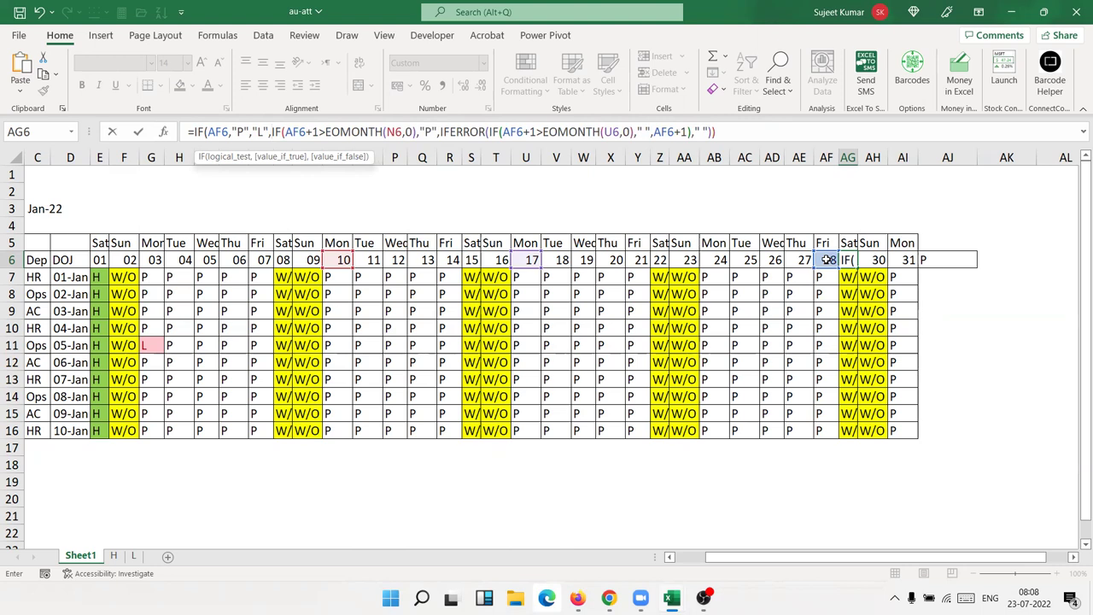
key("Return")
key("Return")
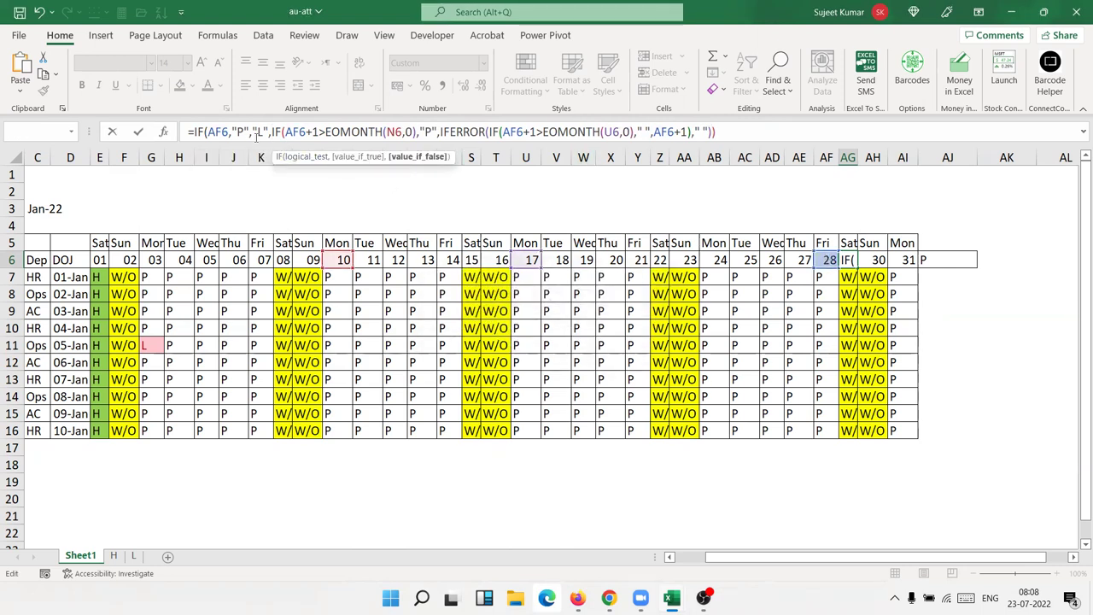
Step: Correct the prefix to IF(AF6="P","L", and accept Excel's parenthesis fix
left_click(263, 131)
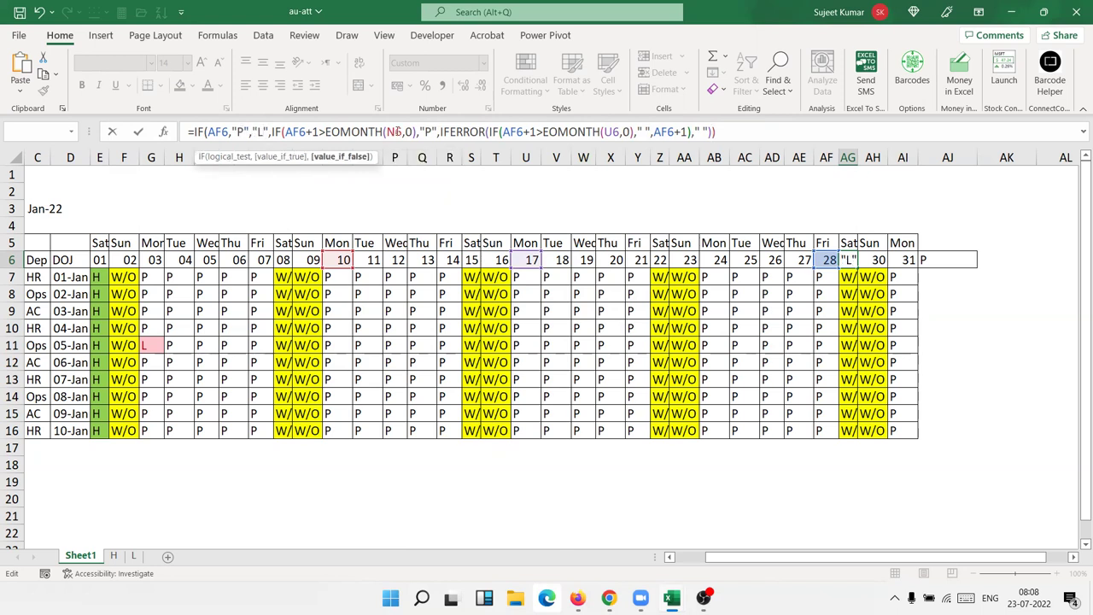
key("BackSpace")
key("BackSpace")
key("BackSpace")
key("BackSpace")
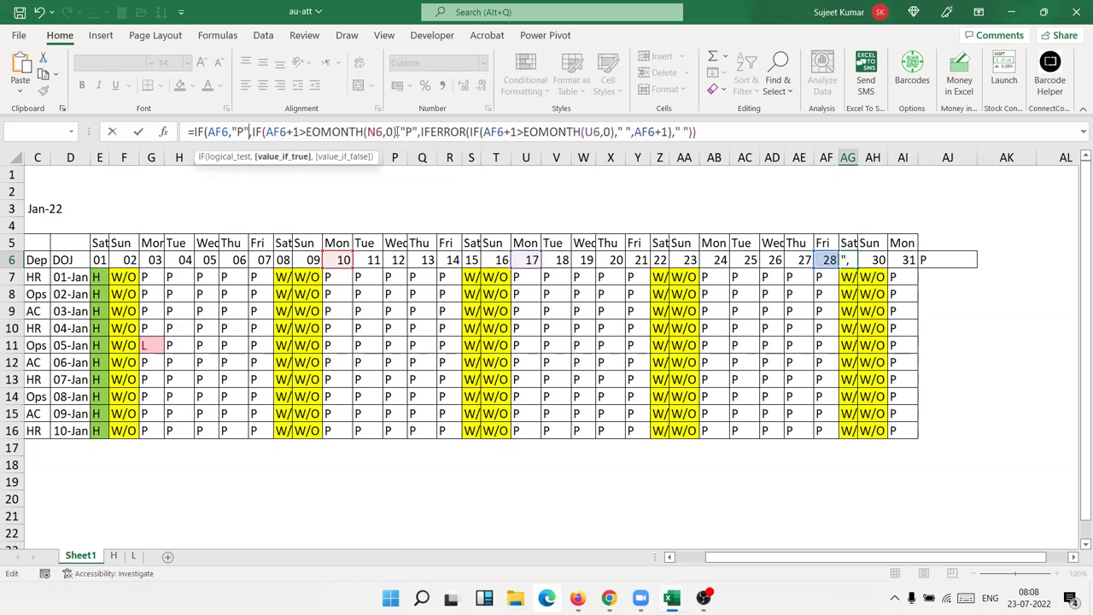
key("BackSpace")
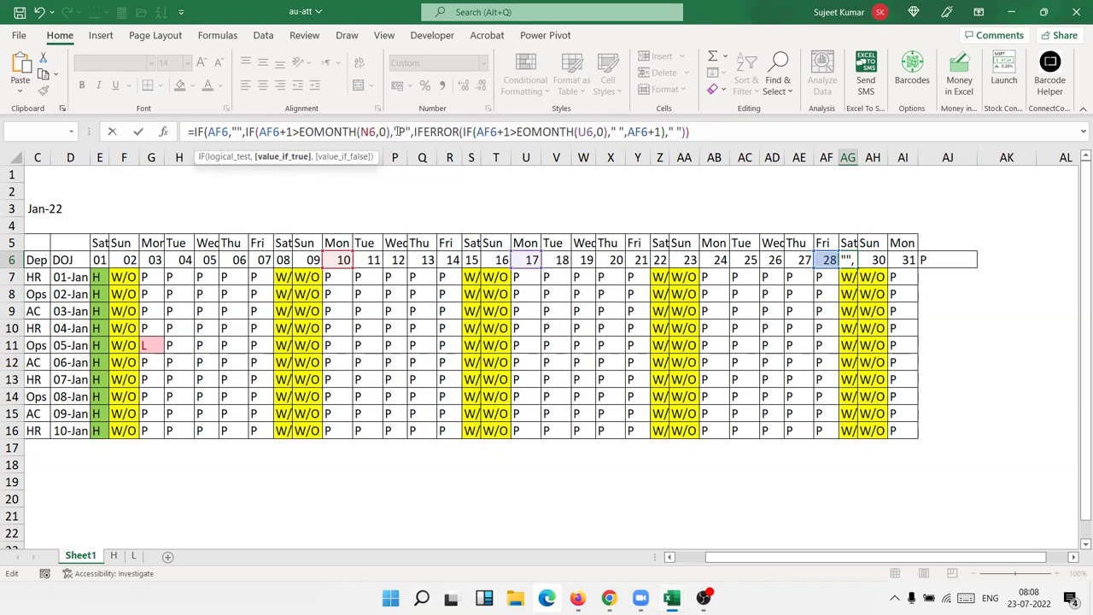
key("BackSpace")
key("BackSpace")
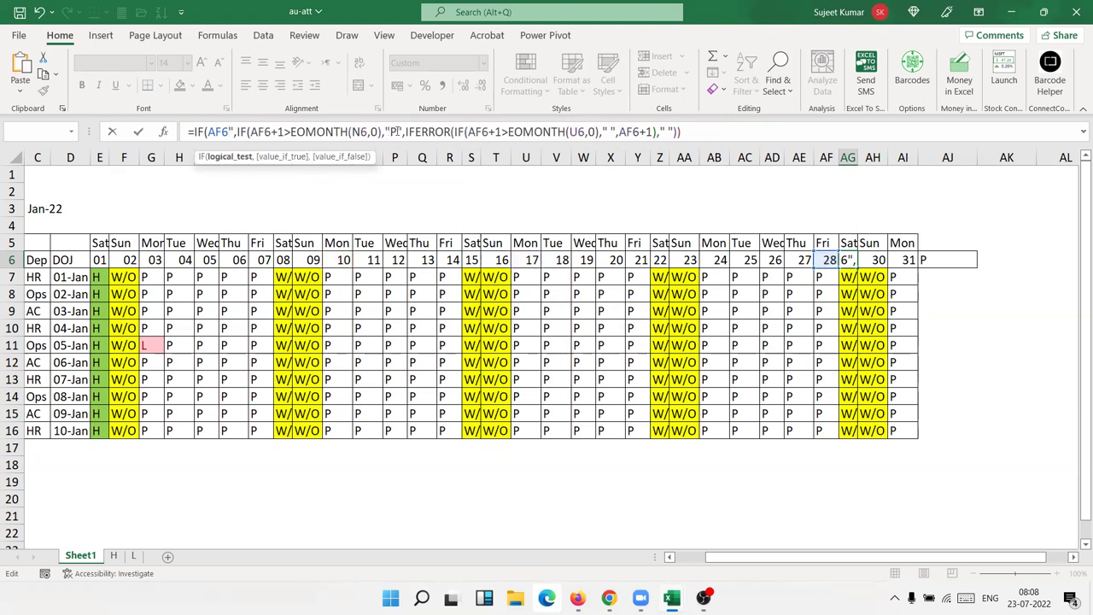
type("=\"")
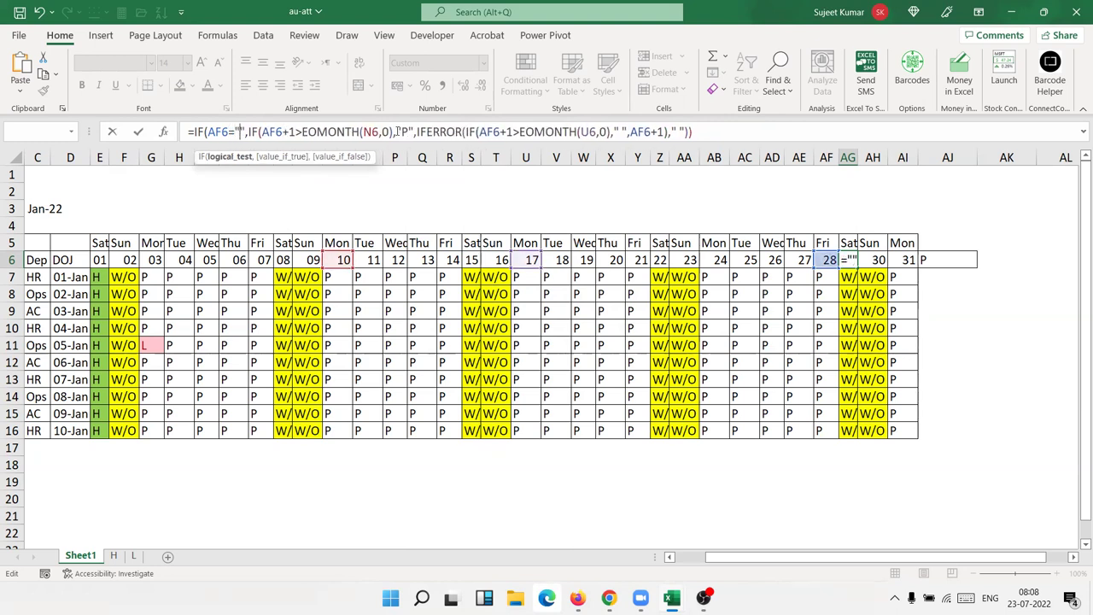
type("P\"")
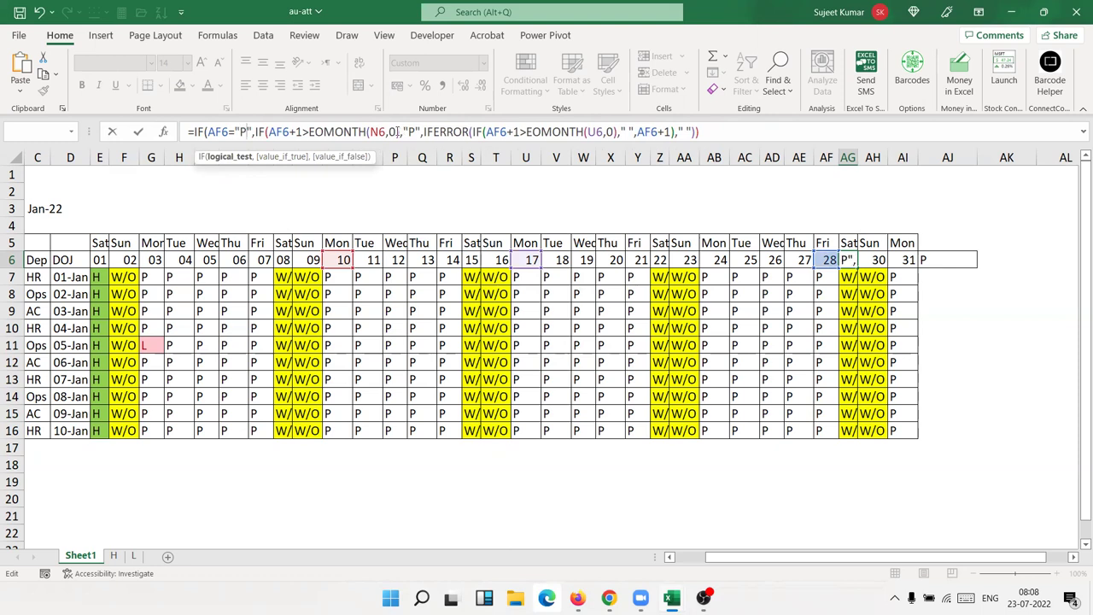
type(",\"")
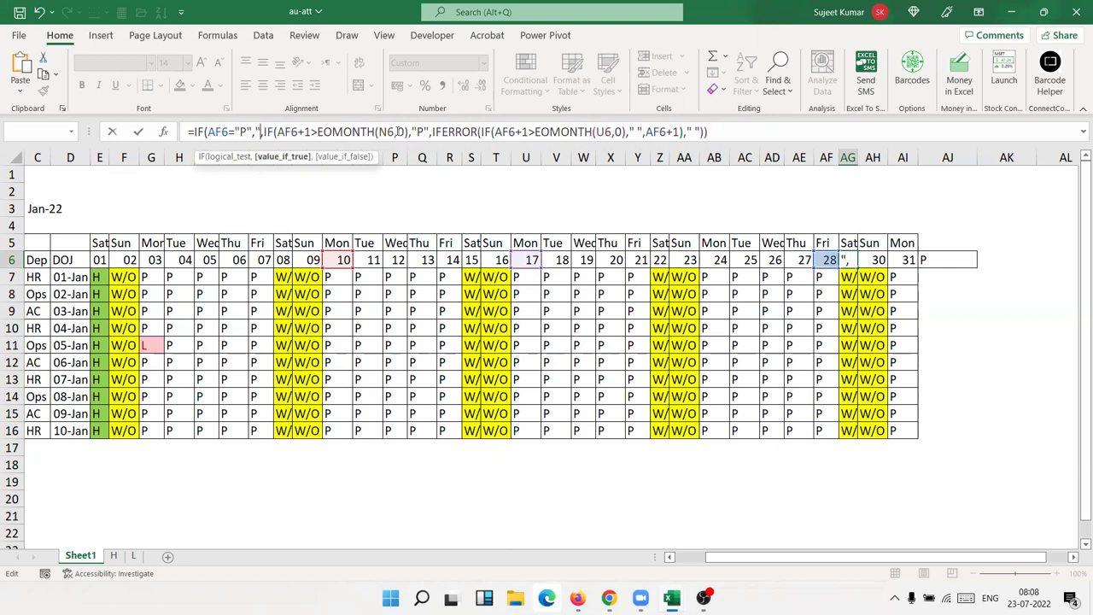
type("L\",")
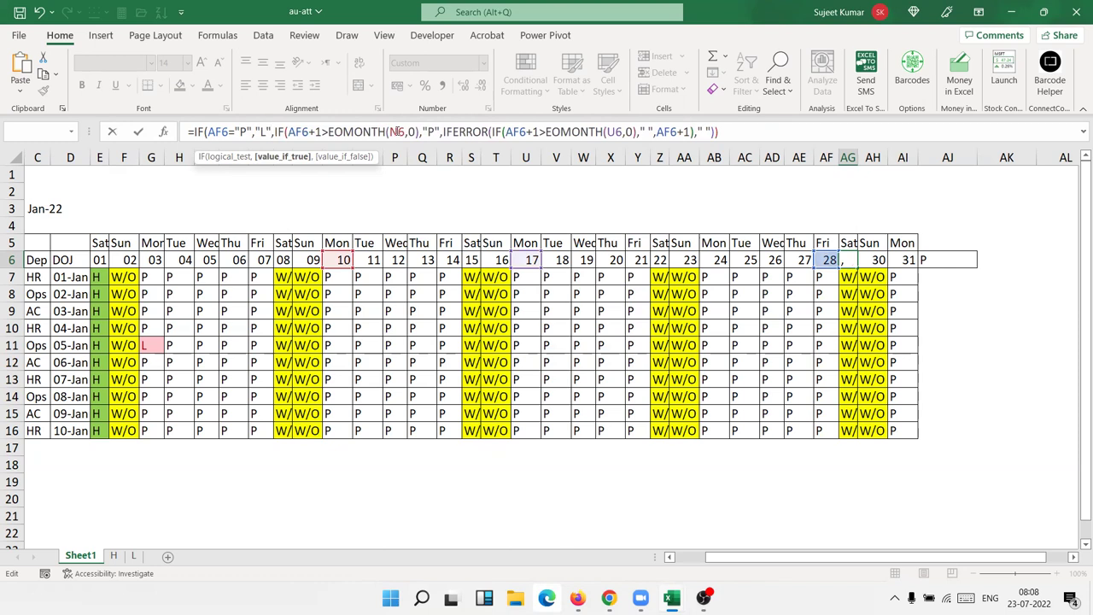
key("Return")
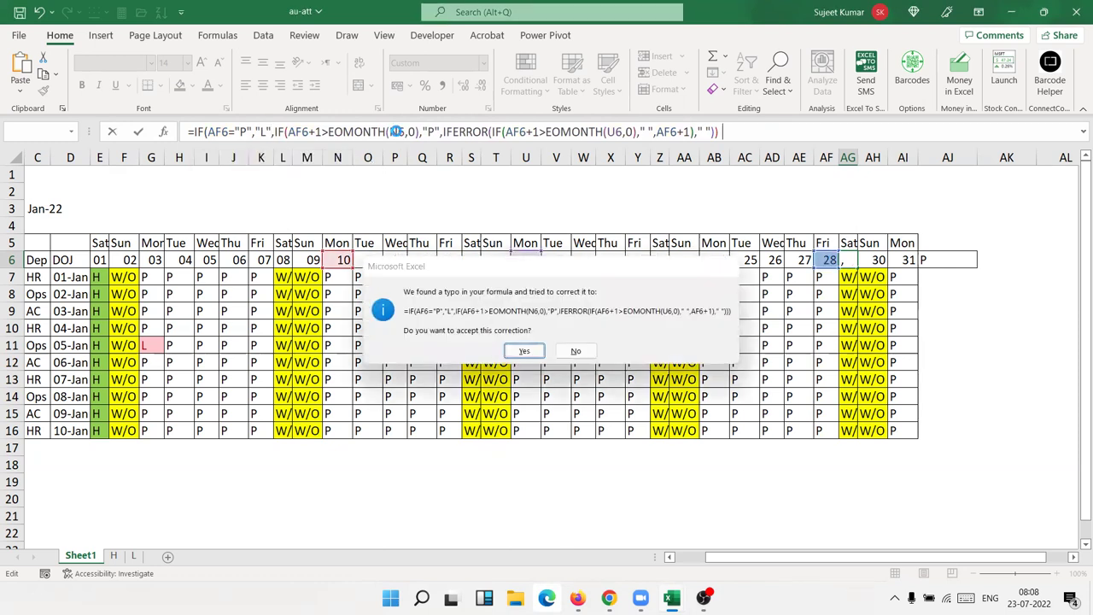
key("Return")
key("Up")
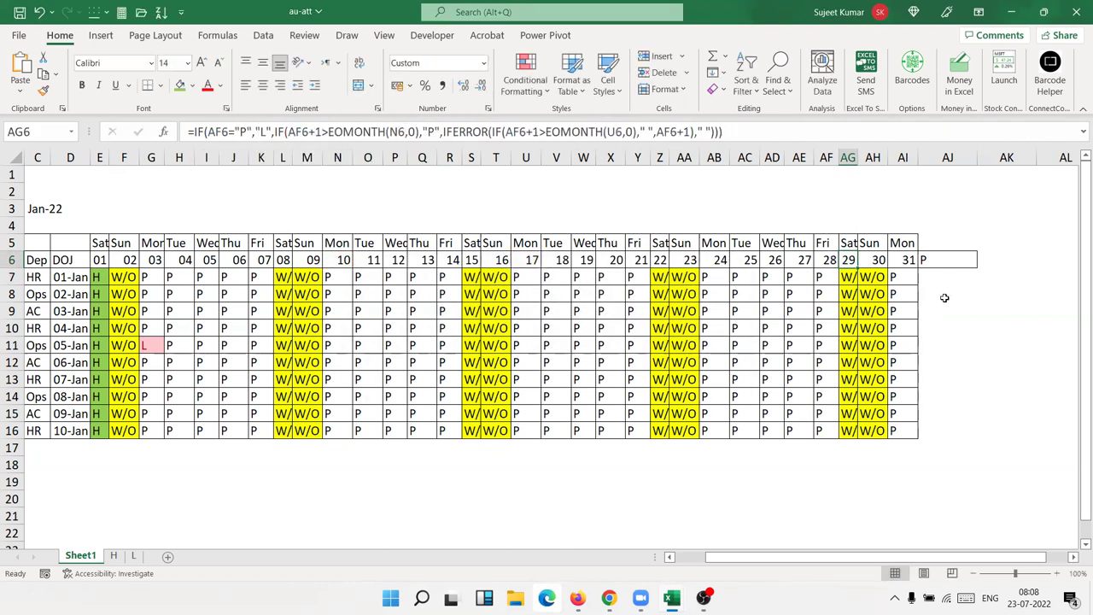
Step: Fill AG6's formula through AK6 and inspect the formulas in AF6 through AK6
left_click_drag(857, 265, 1014, 263)
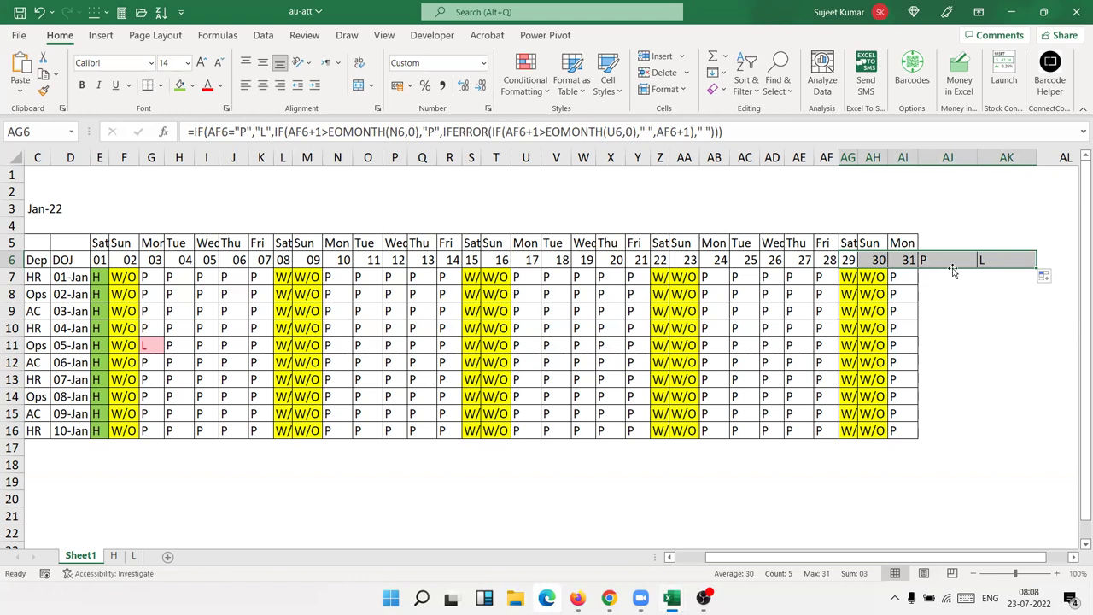
left_click(993, 264)
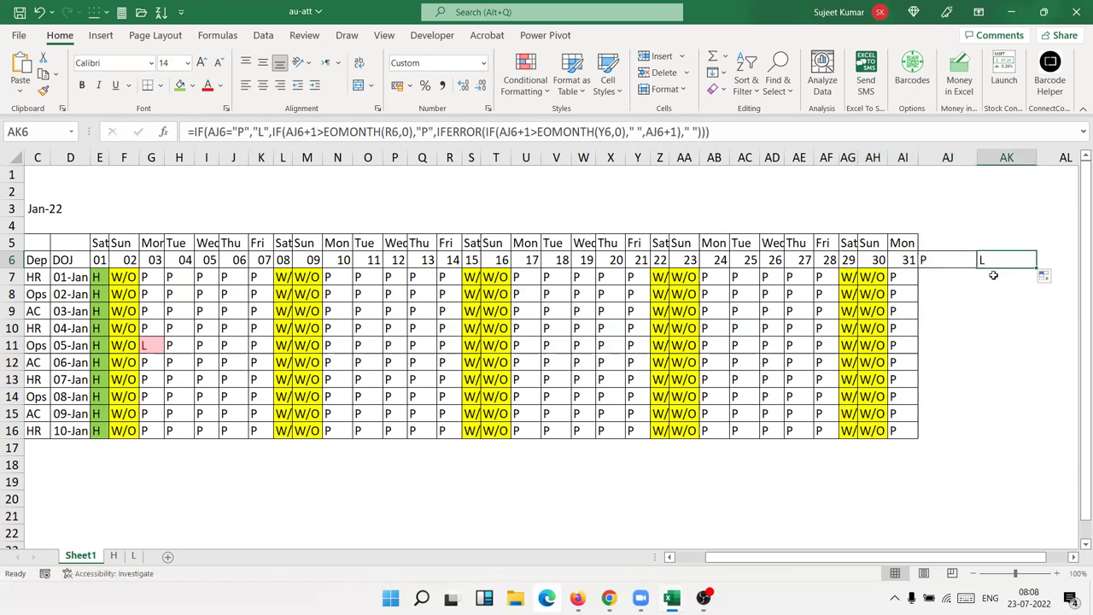
left_click(831, 263)
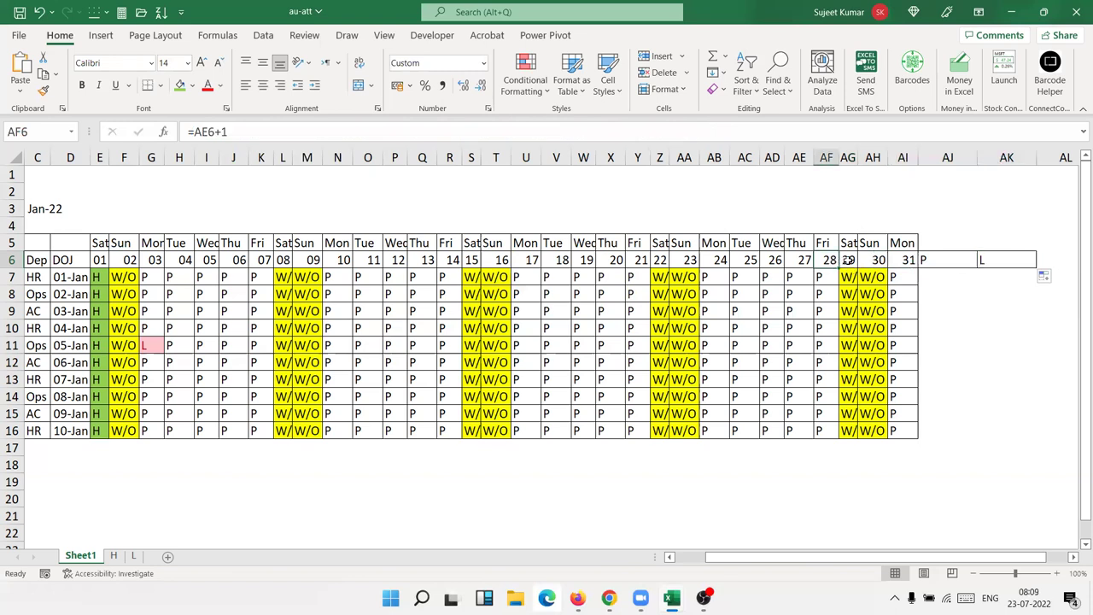
left_click(846, 262)
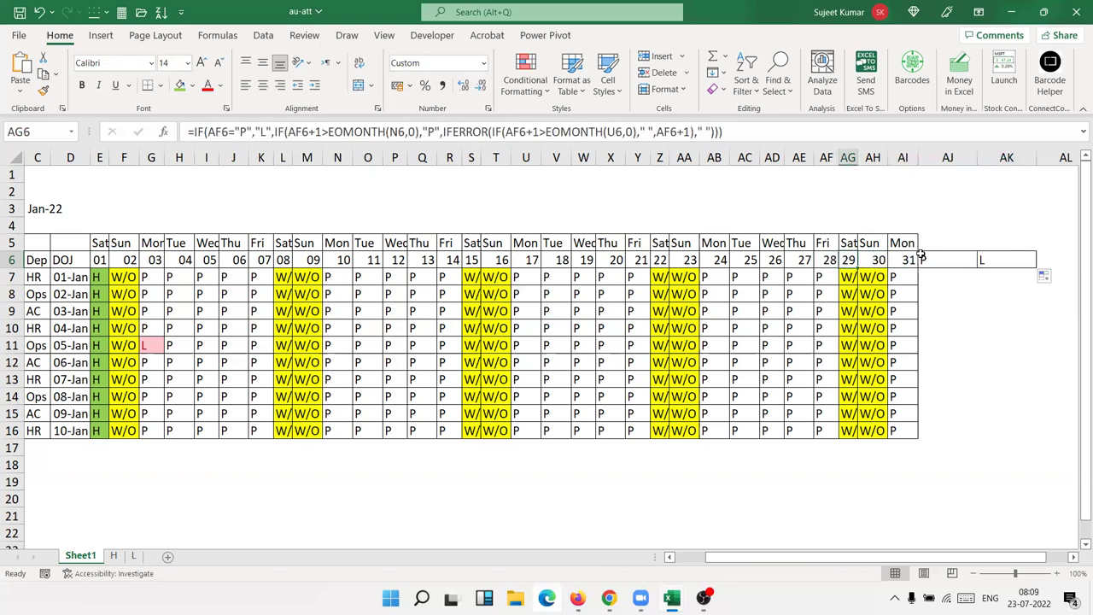
left_click(949, 265)
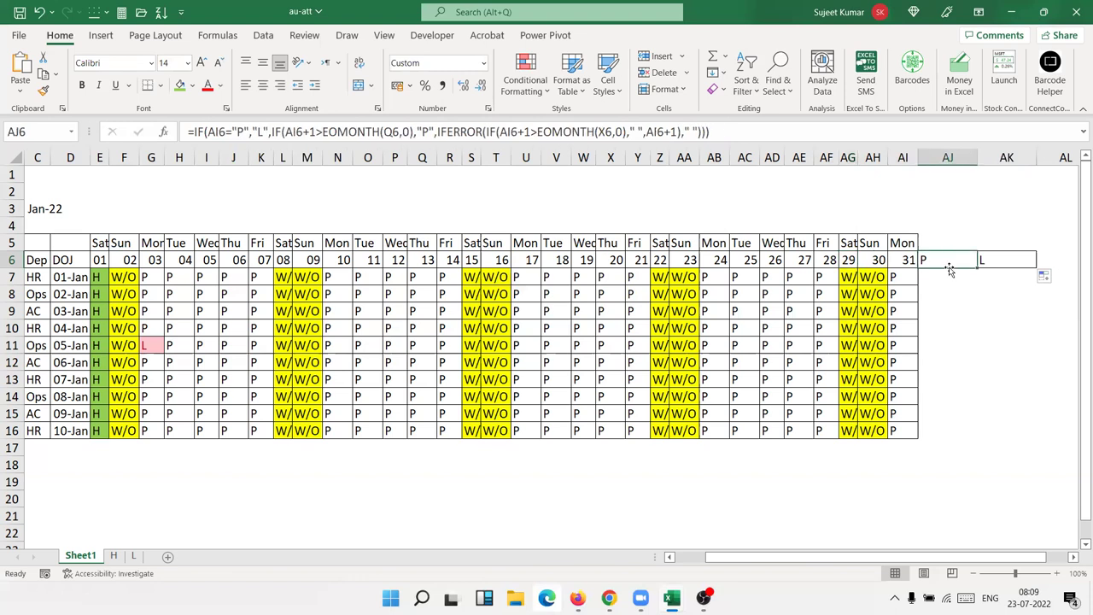
left_click(1015, 263)
left_click(1008, 275)
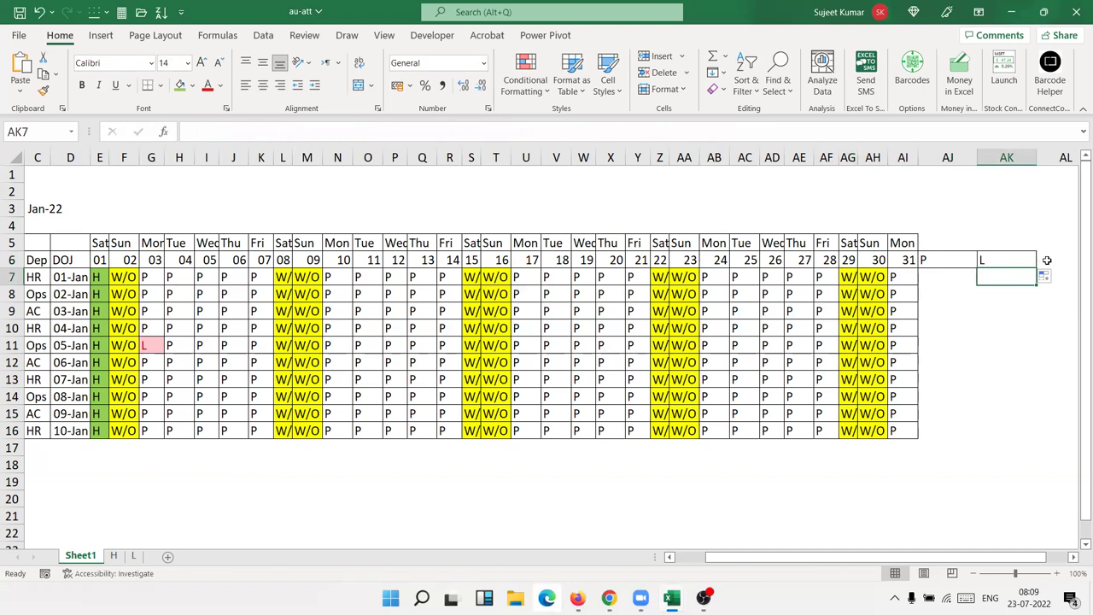
left_click(1047, 261)
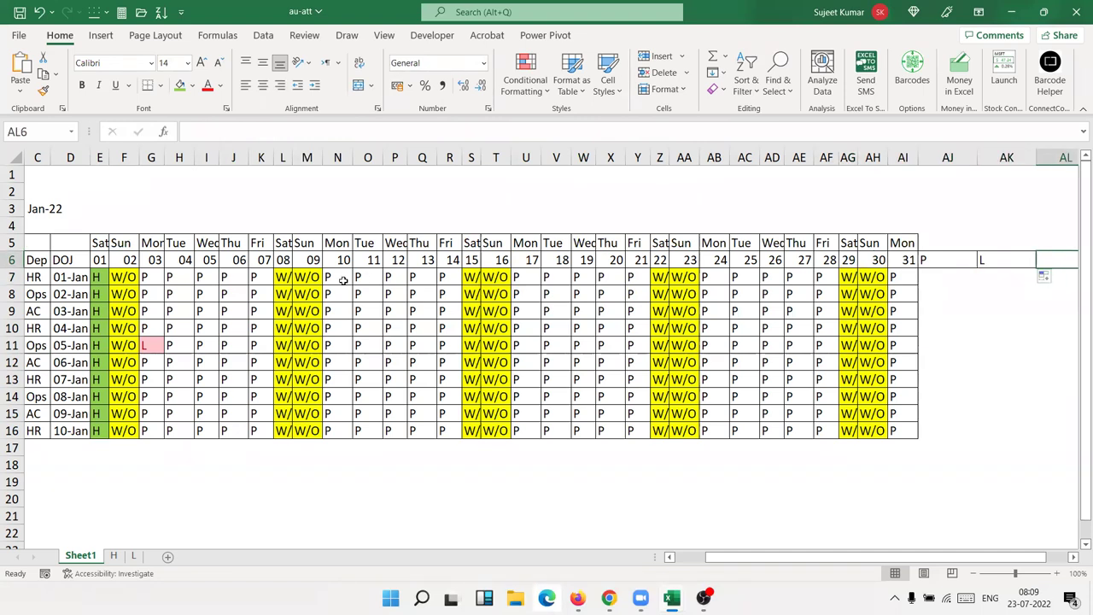
Step: Scroll the sheet back to the left and reselect the day-29 cell AG6
left_click(1075, 558)
left_click(1076, 558)
left_click(1075, 558)
left_click(1076, 558)
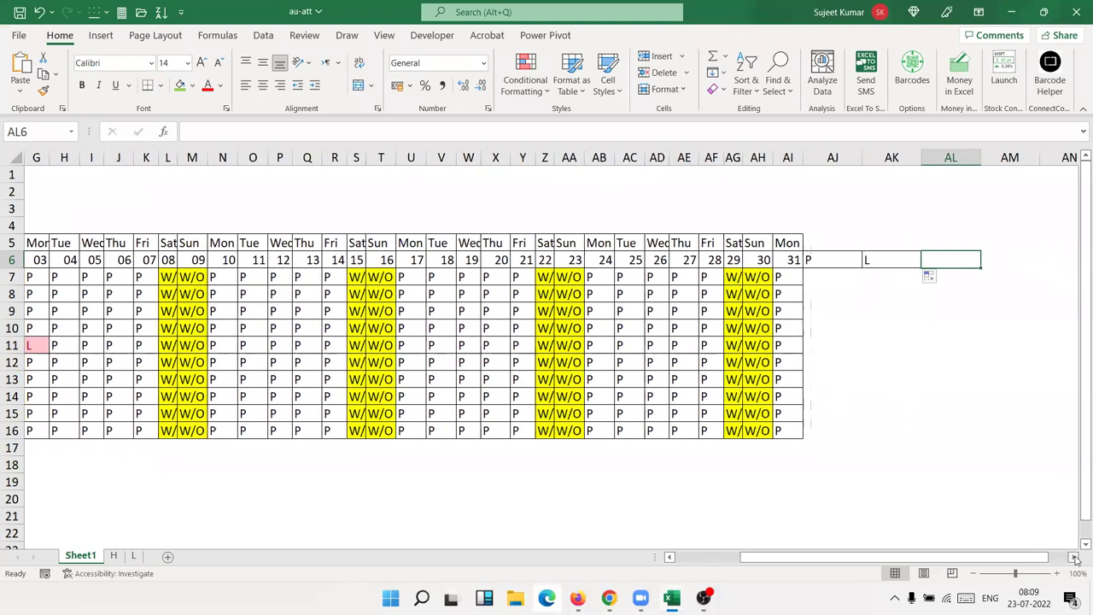
left_click(1076, 557)
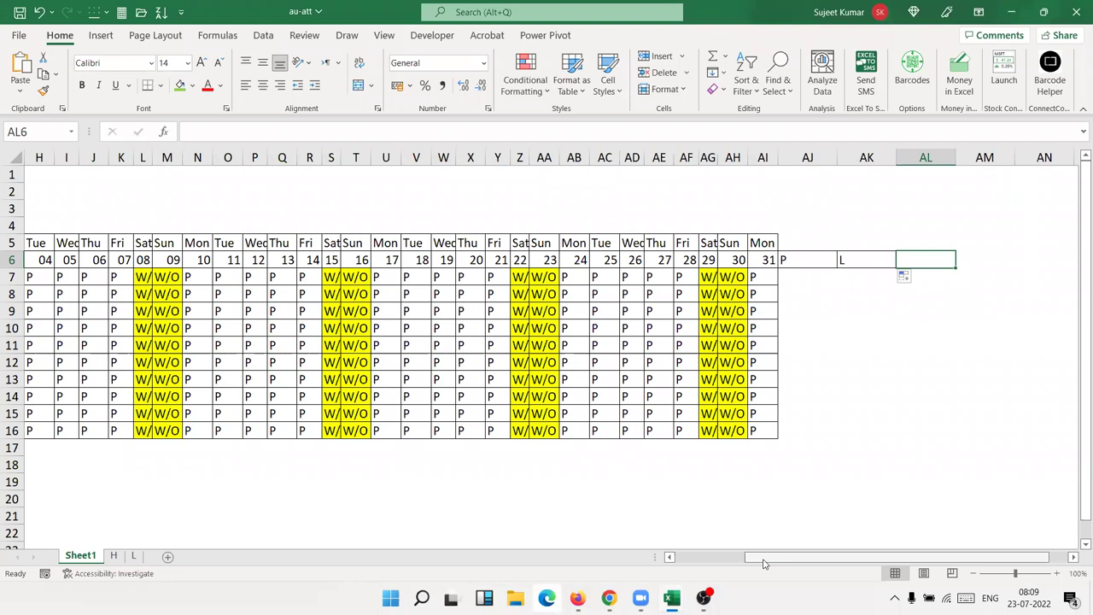
left_click_drag(764, 563, 719, 561)
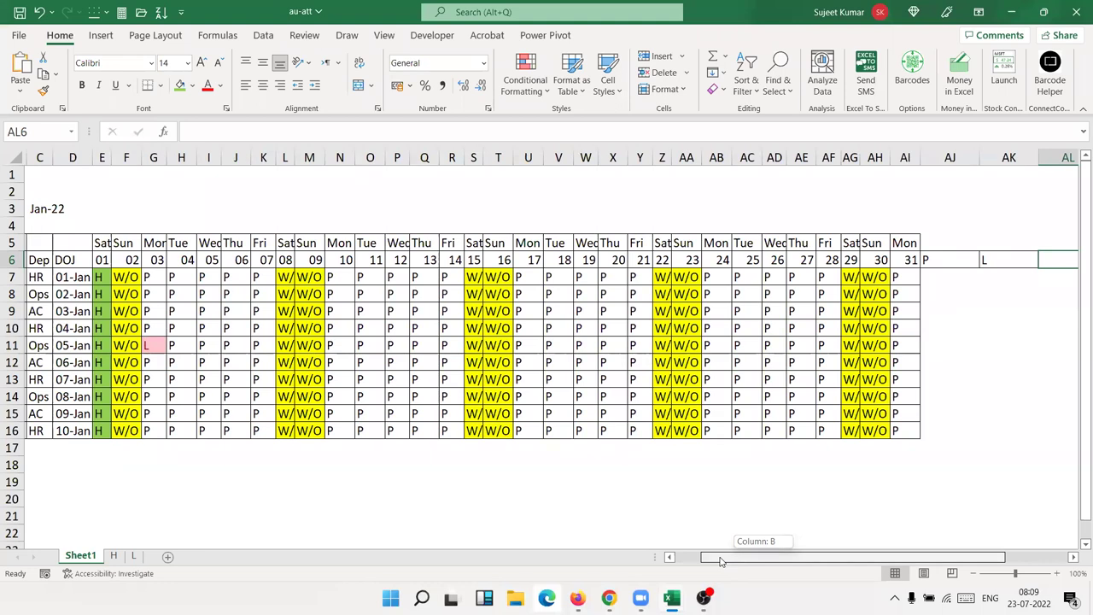
left_click(853, 265)
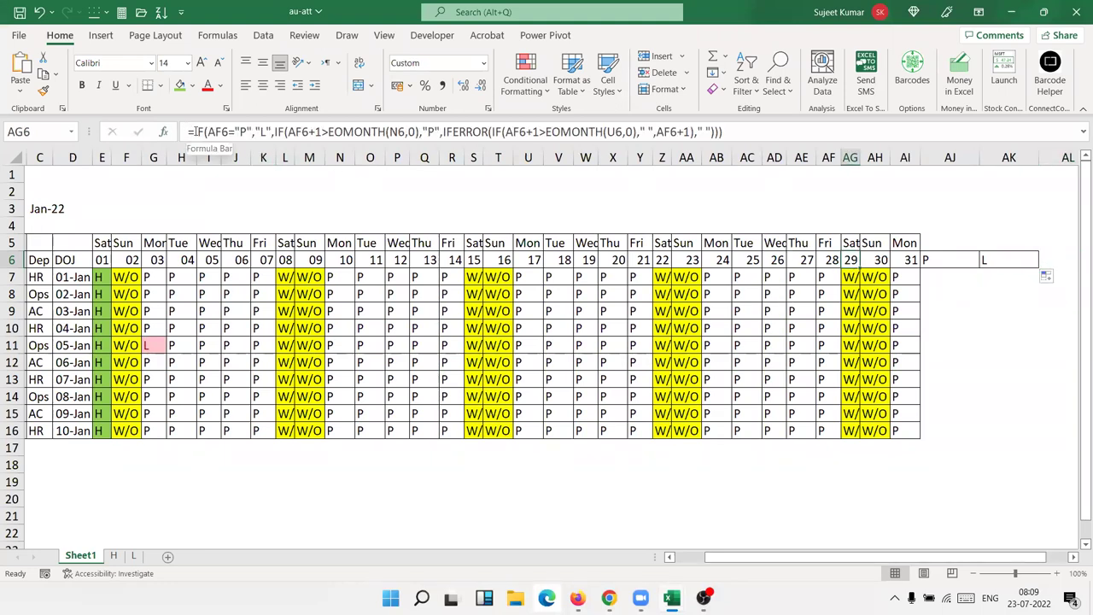
Step: Prepend IF(AF6="L","W/O", to AG6's formula and accept Excel's correction
key("F2")
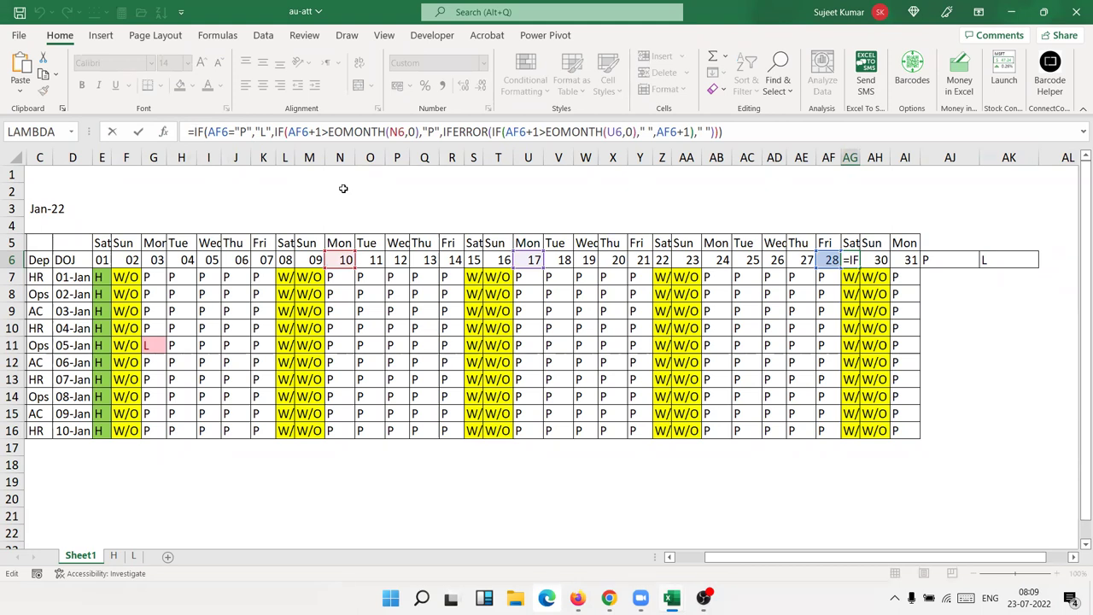
type("IF(")
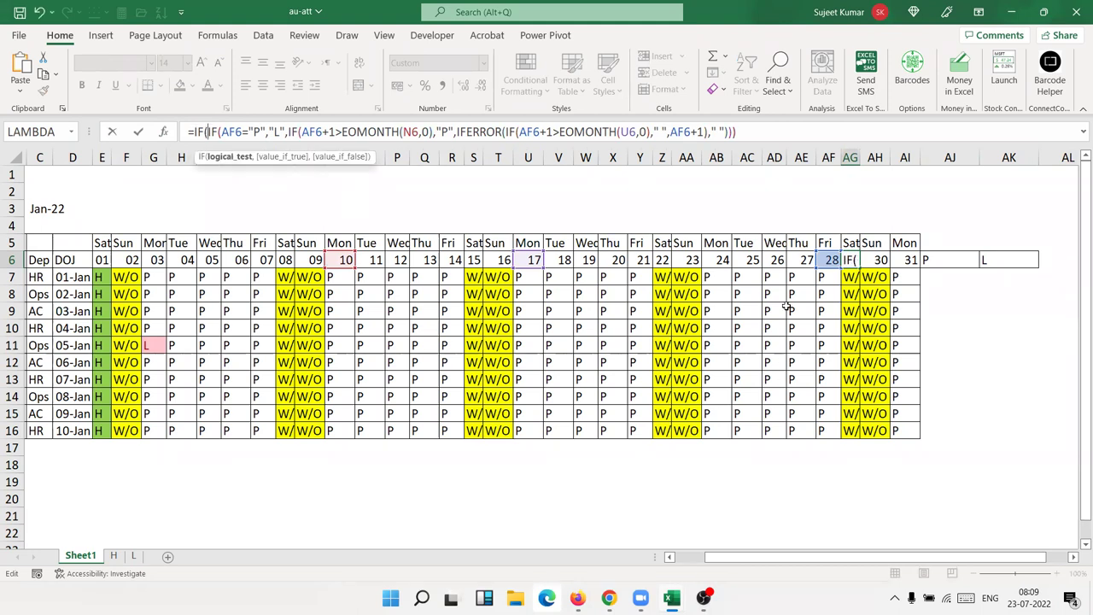
left_click(831, 259)
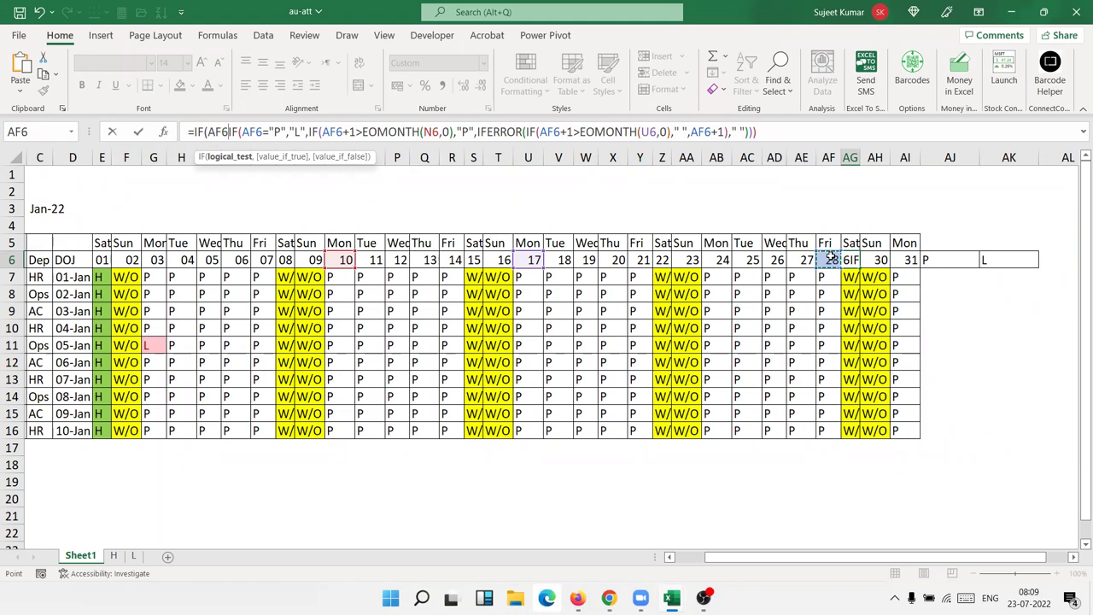
type("=\"L\",")
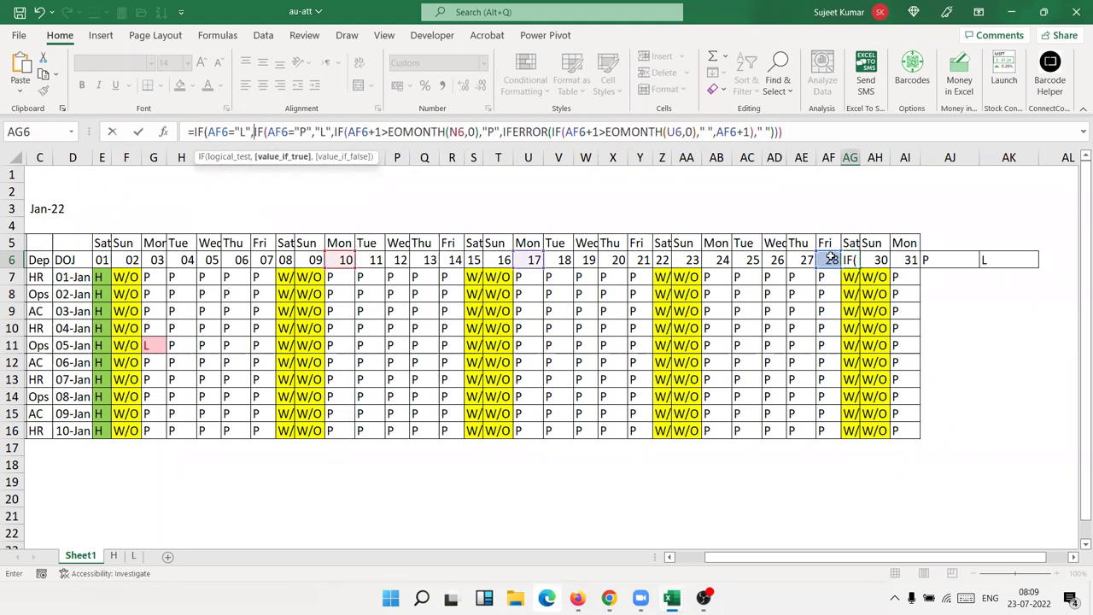
type("\"W")
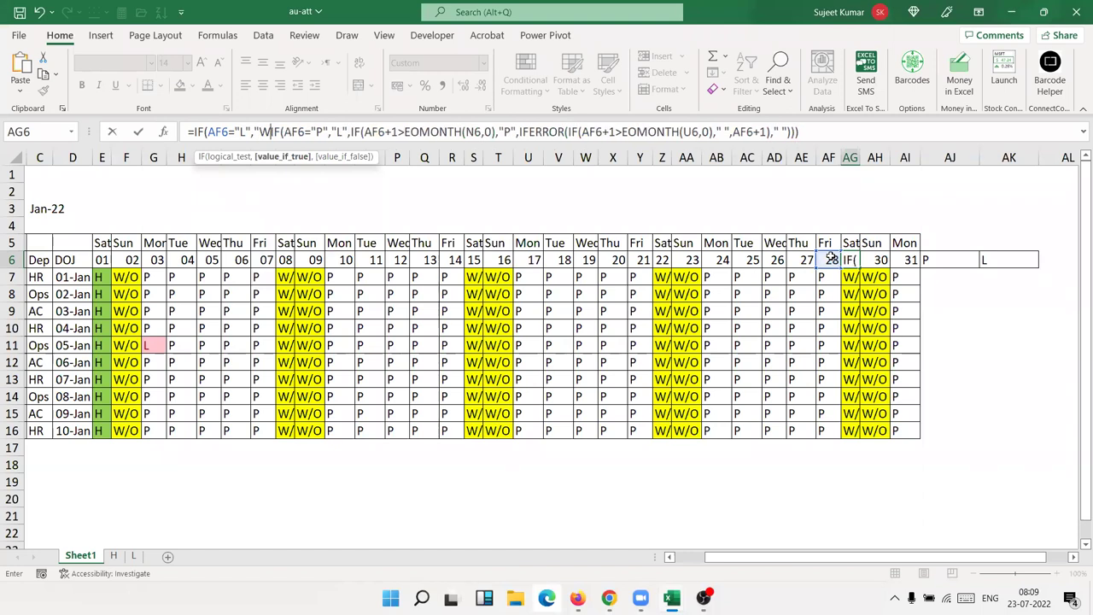
type("/")
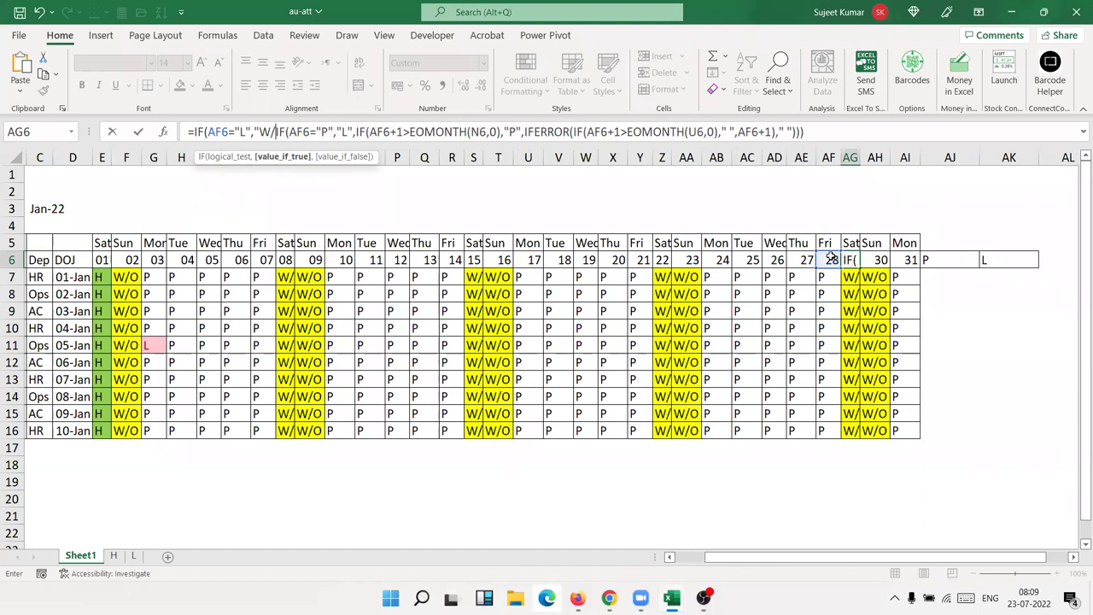
type("O\"")
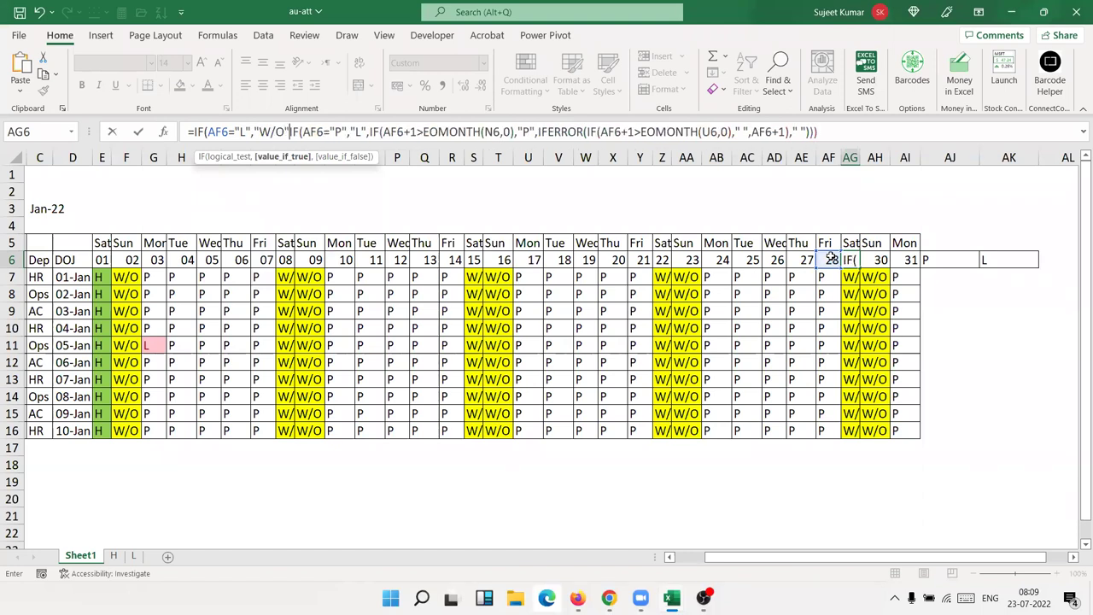
type(",")
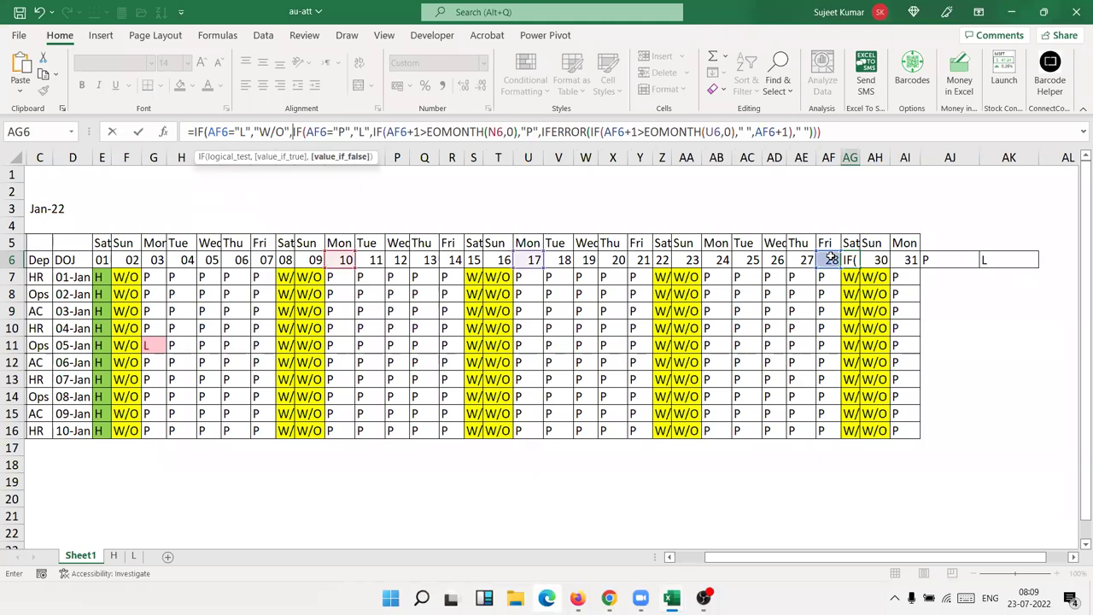
key("Return")
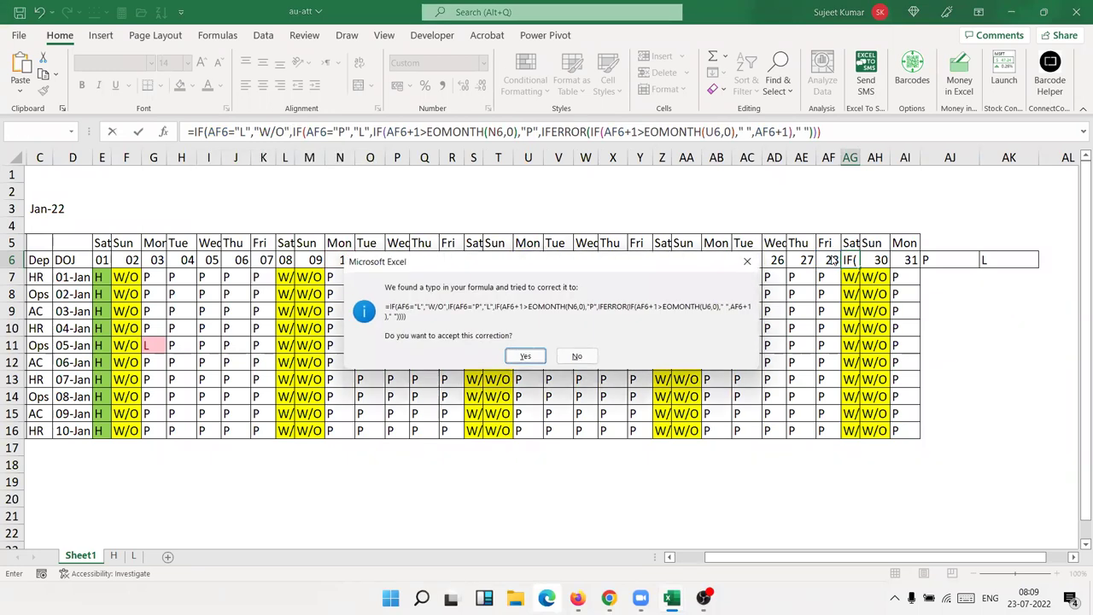
key("Return")
key("Up")
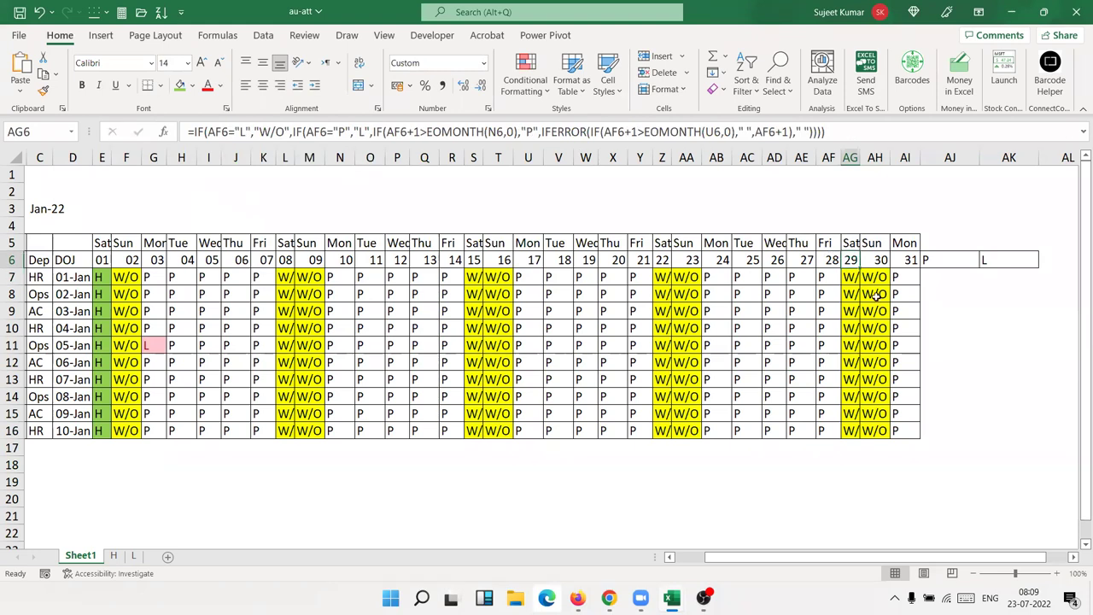
Step: Fill AG6's formula right through AL6 so AL6 shows W/O
left_click_drag(858, 268, 1031, 272)
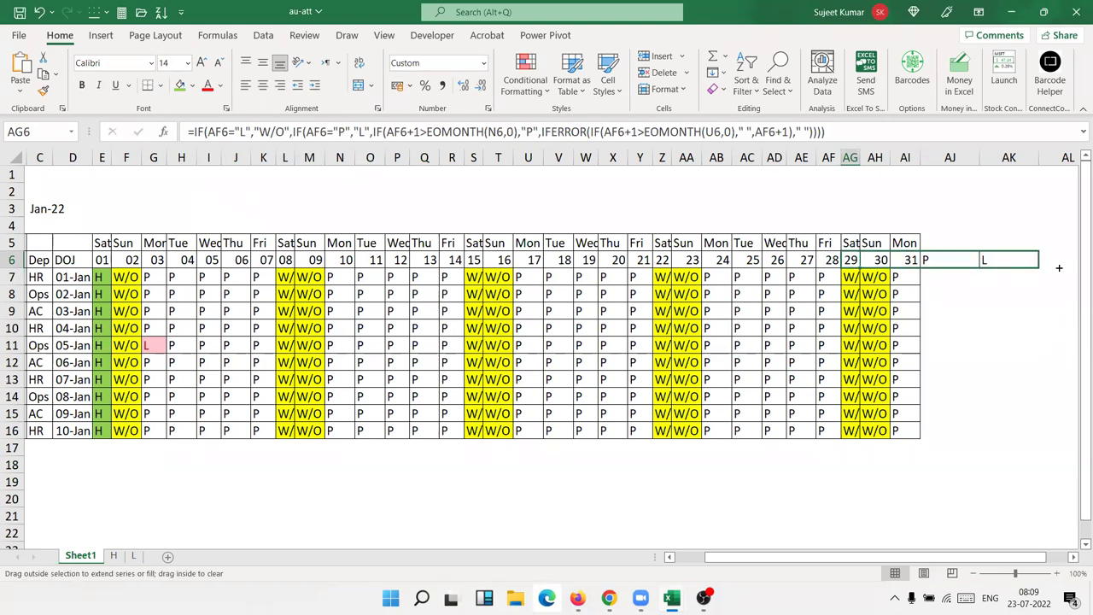
left_click_drag(1059, 268, 1075, 270)
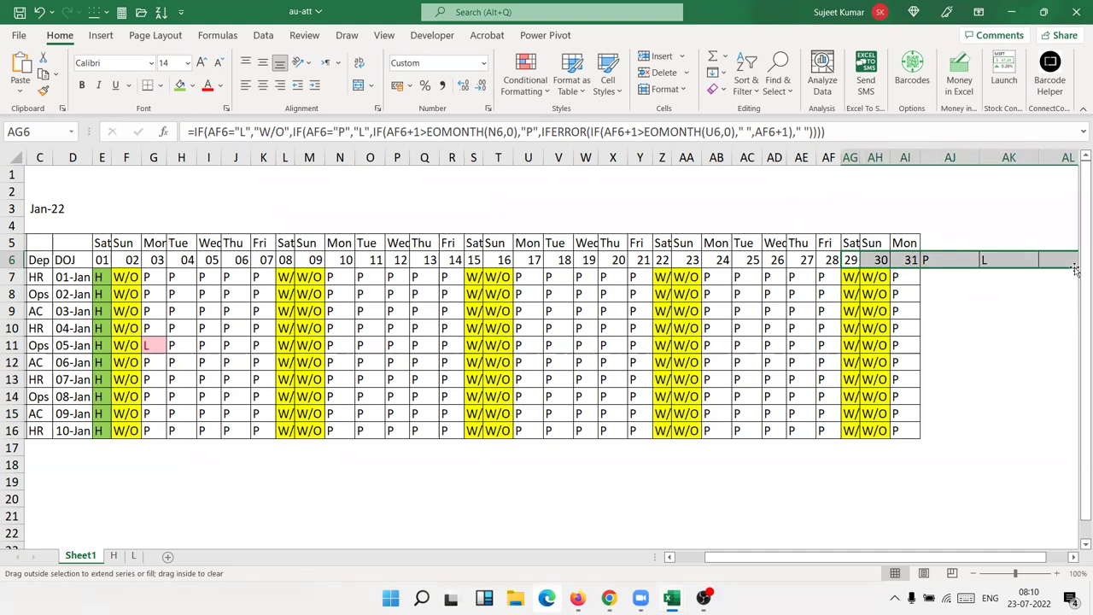
left_click(851, 261)
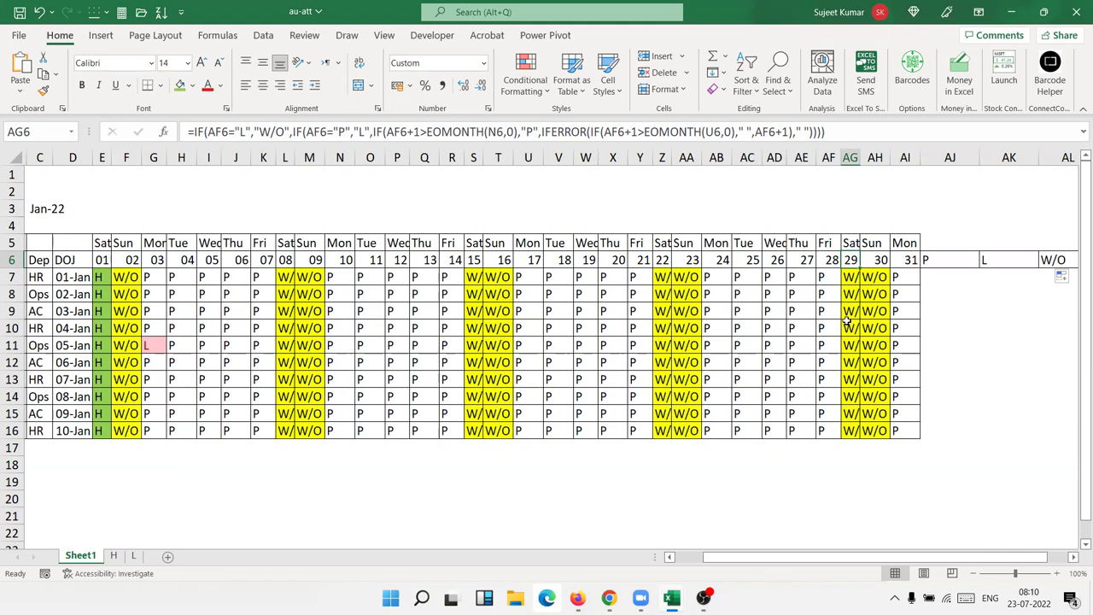
Step: Add an IF on AF6 returning "H" after "W/O" to the start of AG6's formula
left_click(193, 132)
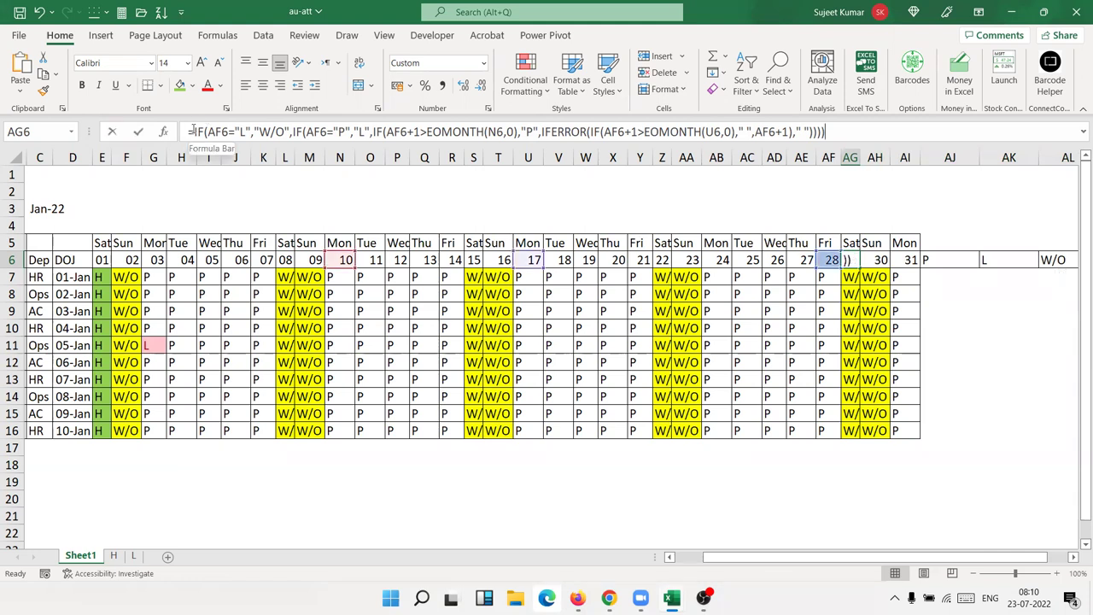
type("IF(")
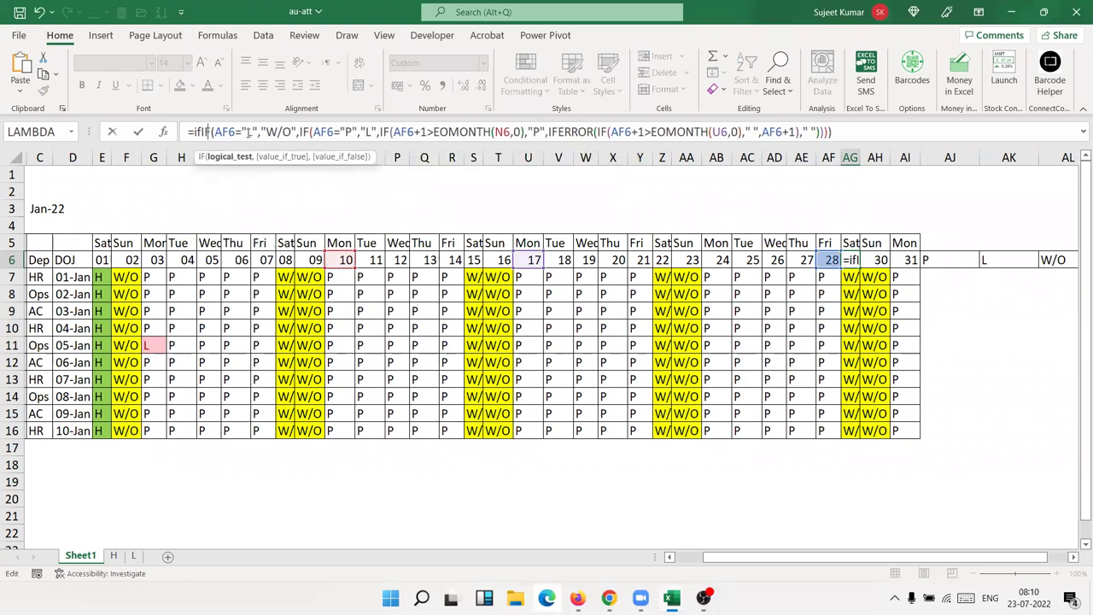
left_click(828, 260)
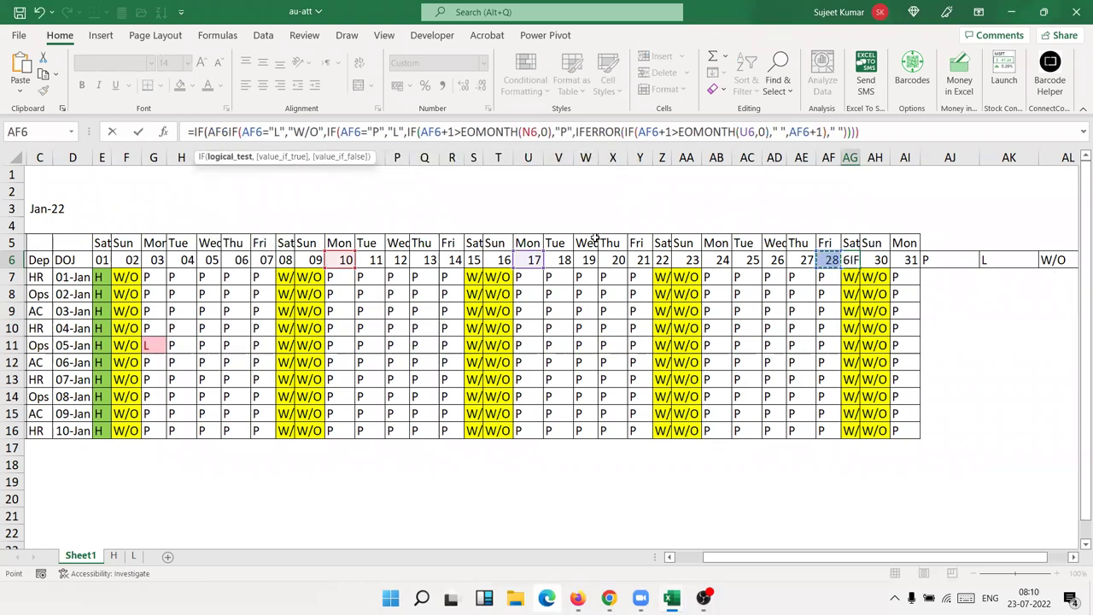
type(",")
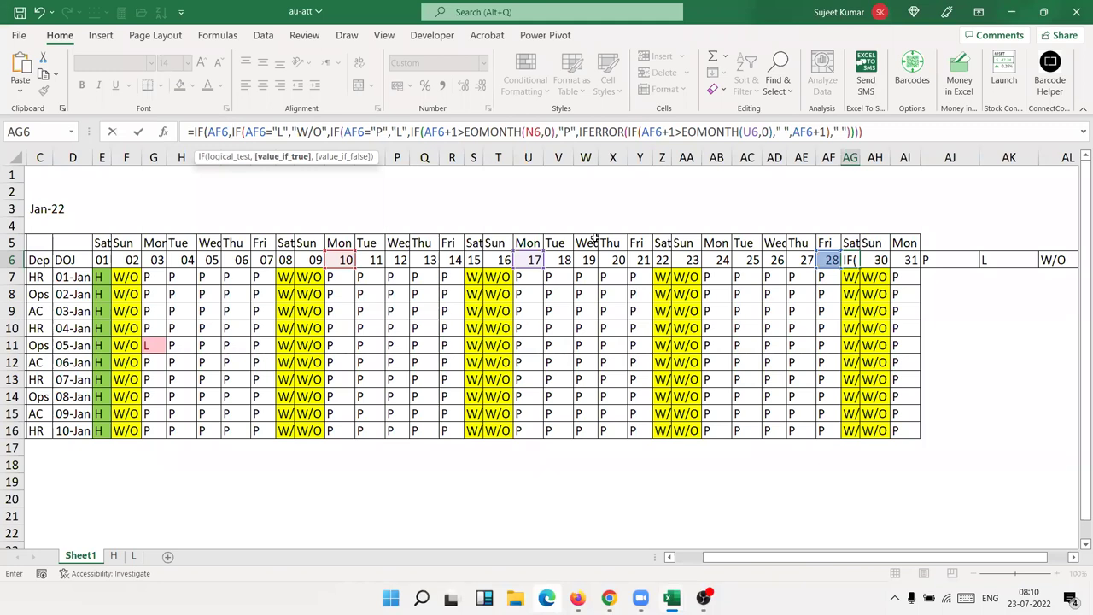
type("\"W/O")
type("\",")
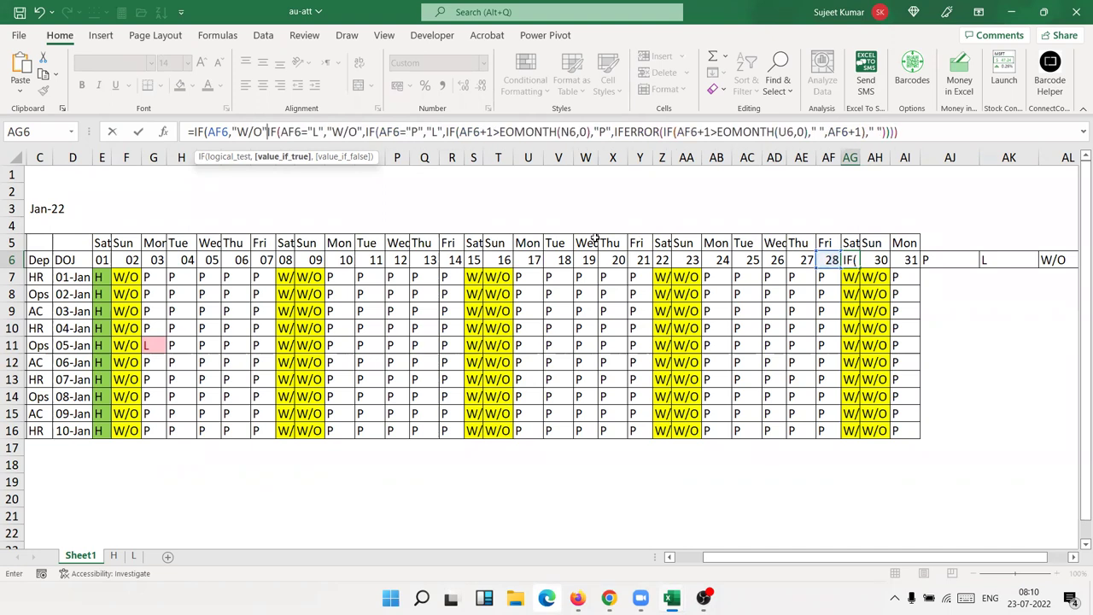
type("\"")
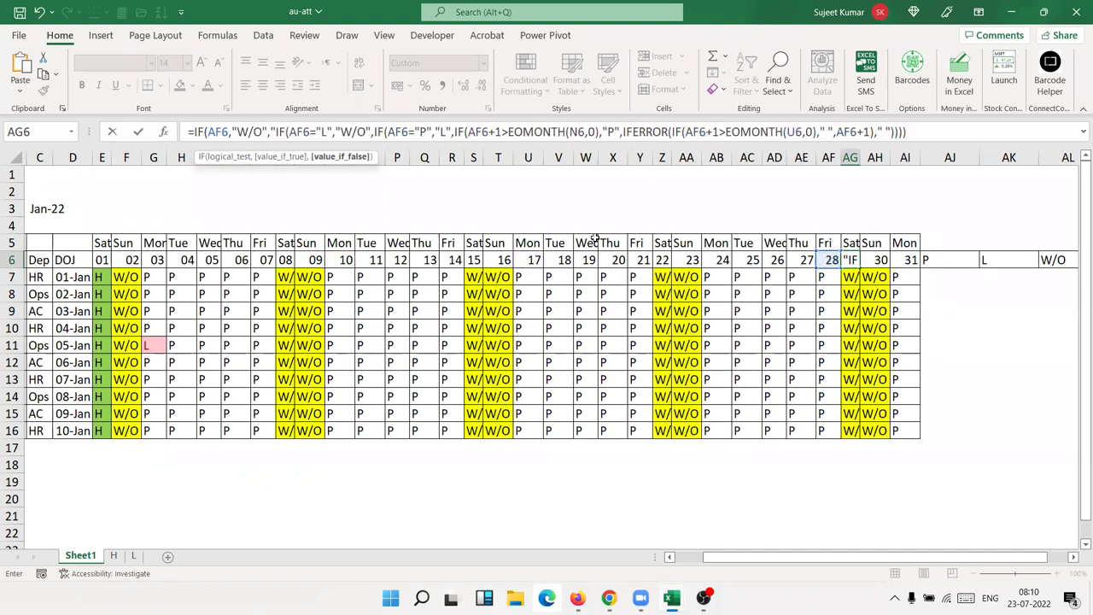
type("H")
type("\",IF(AF6=\"")
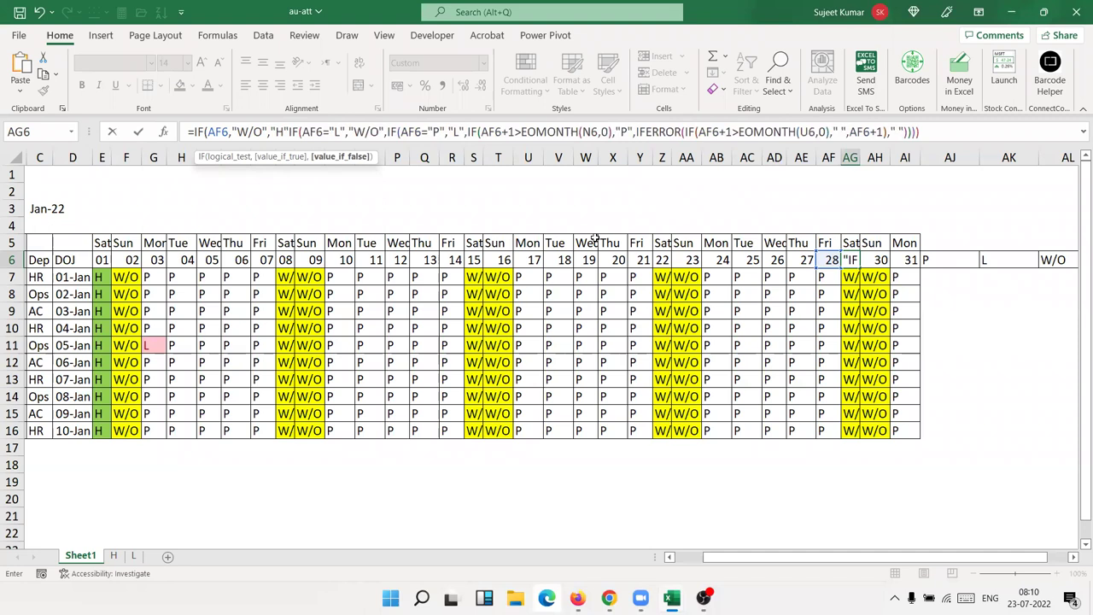
key("BackSpace")
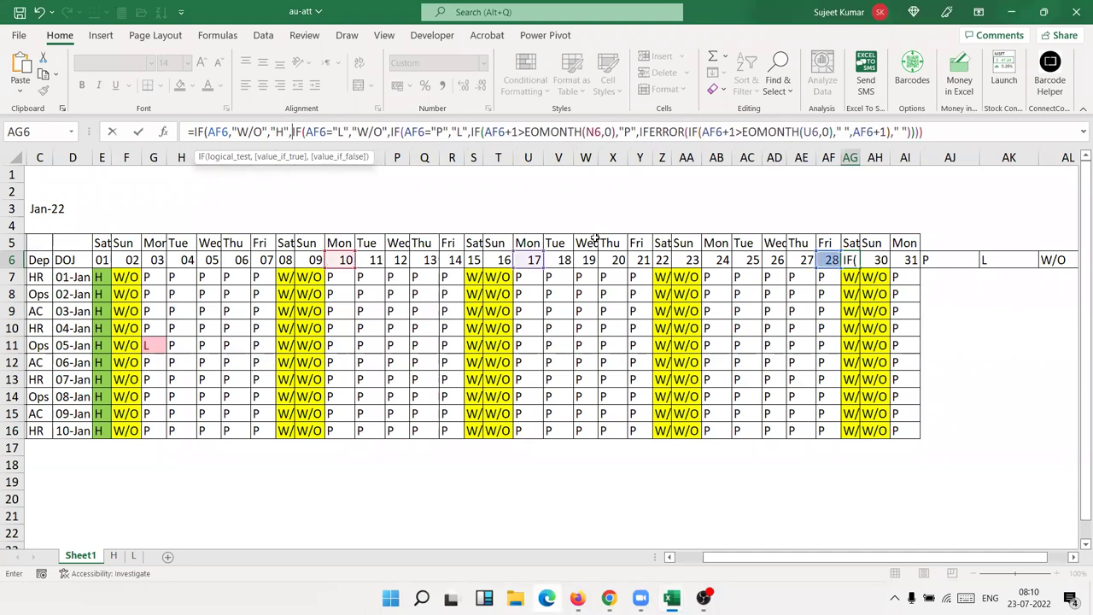
key("Return")
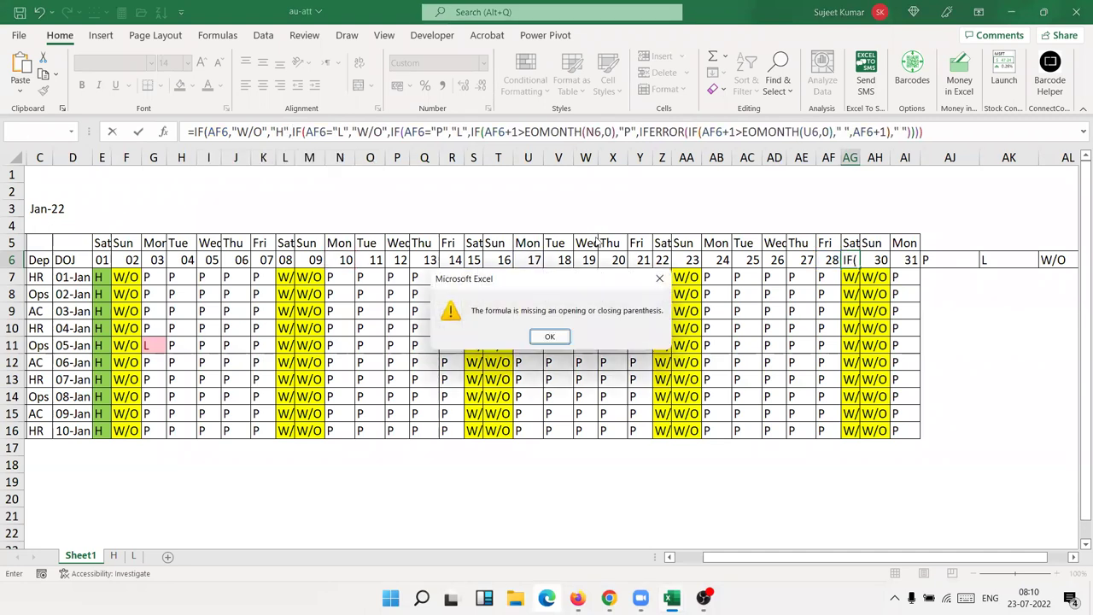
key("Return")
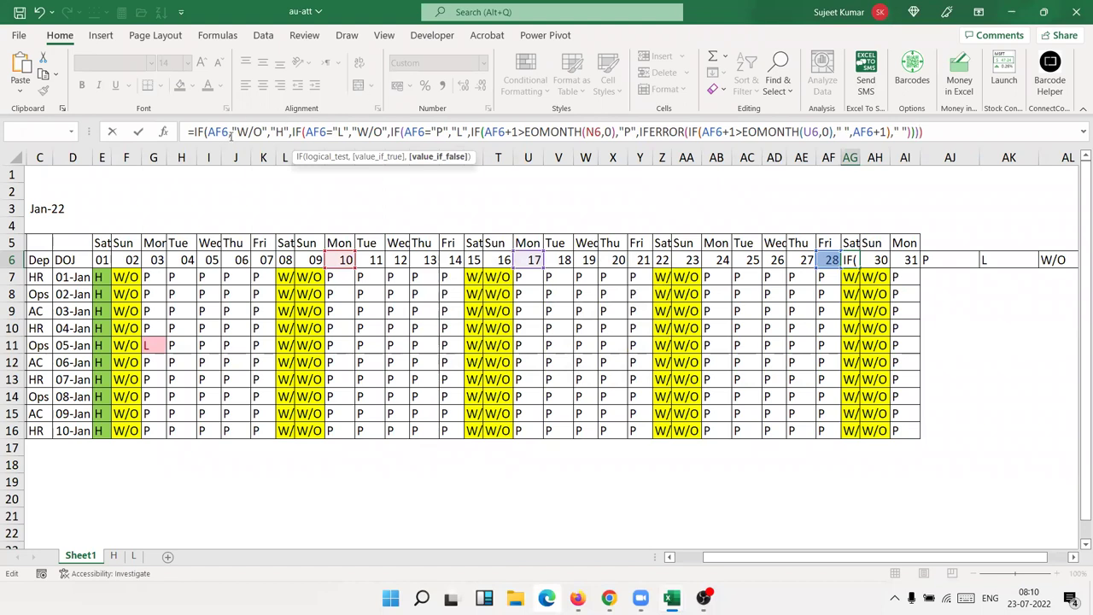
Step: Insert the missing = after AF6, enter the formula and fill it through AM6
left_click(231, 132)
key("BackSpace")
type("=")
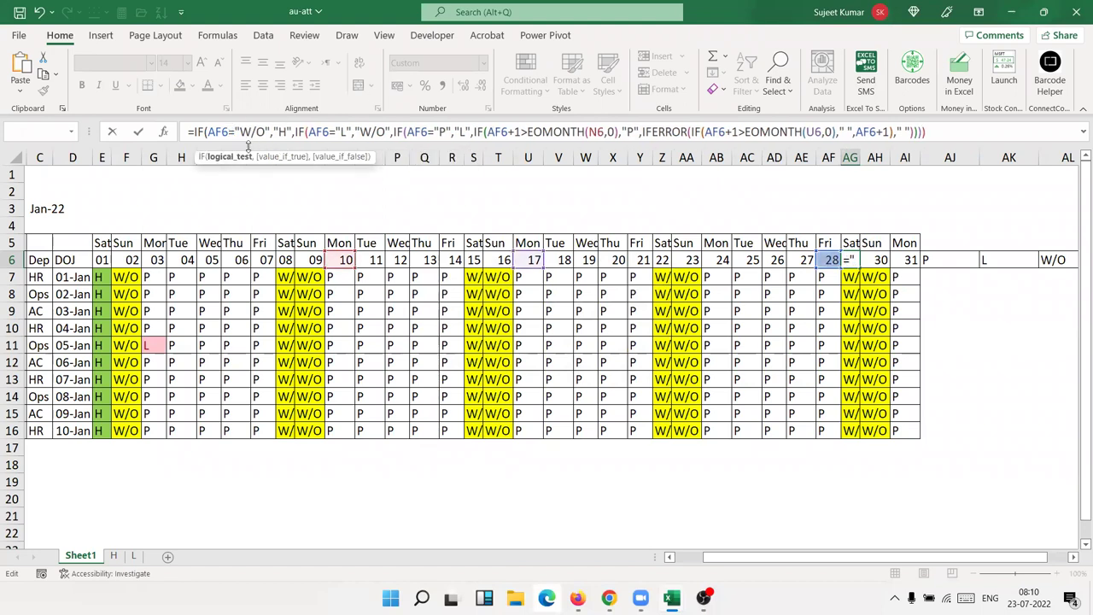
key("Return")
key("Return")
key("Up")
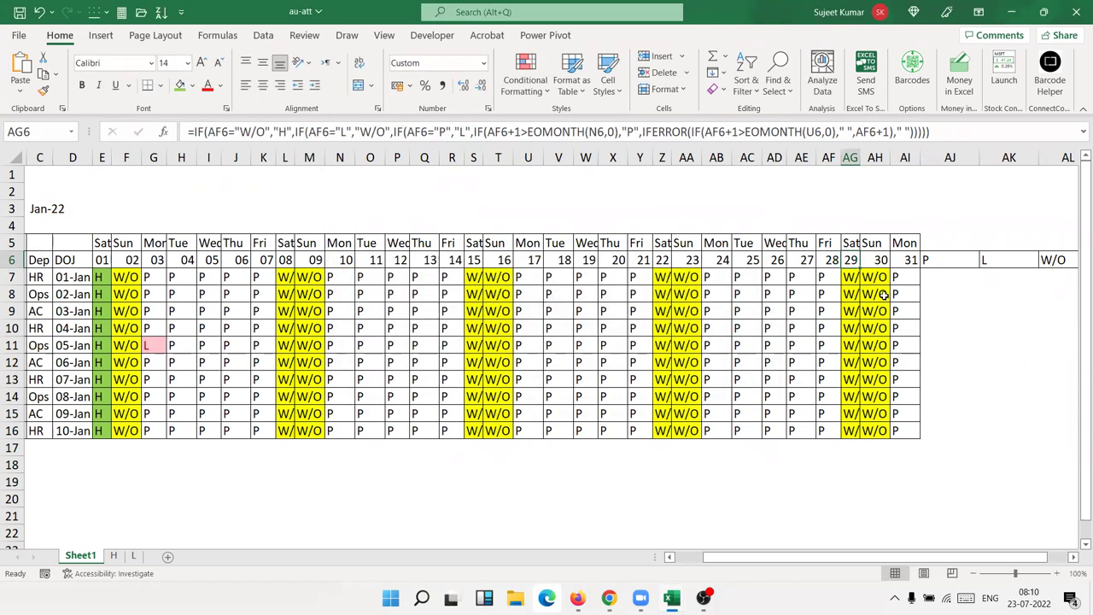
mouse_move(862, 268)
left_mouse_down()
mouse_move(1046, 258)
mouse_move(1025, 275)
left_mouse_up()
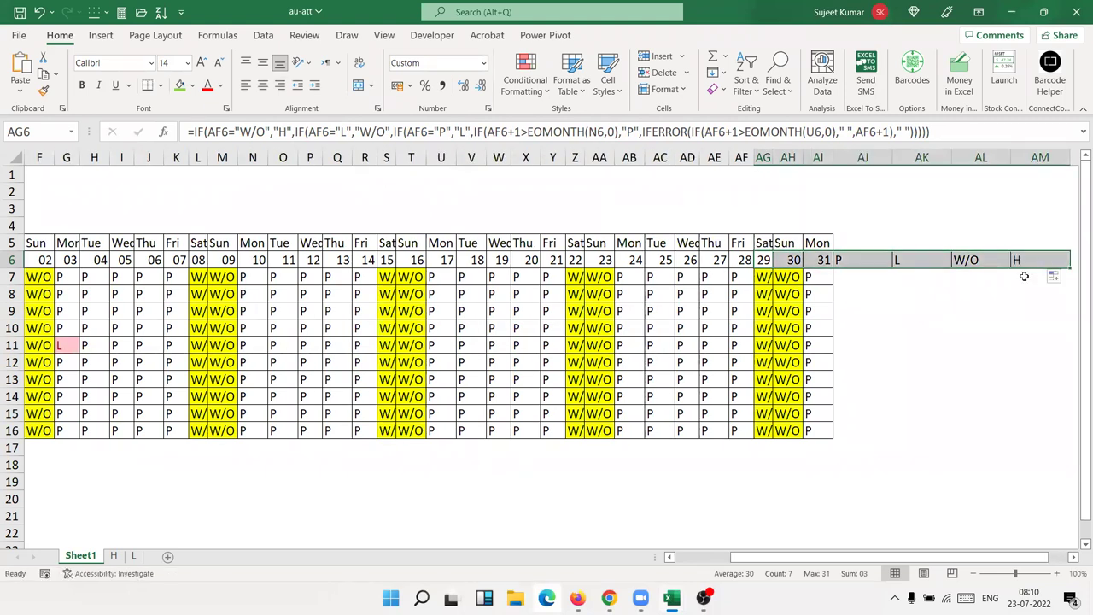
left_click(768, 262)
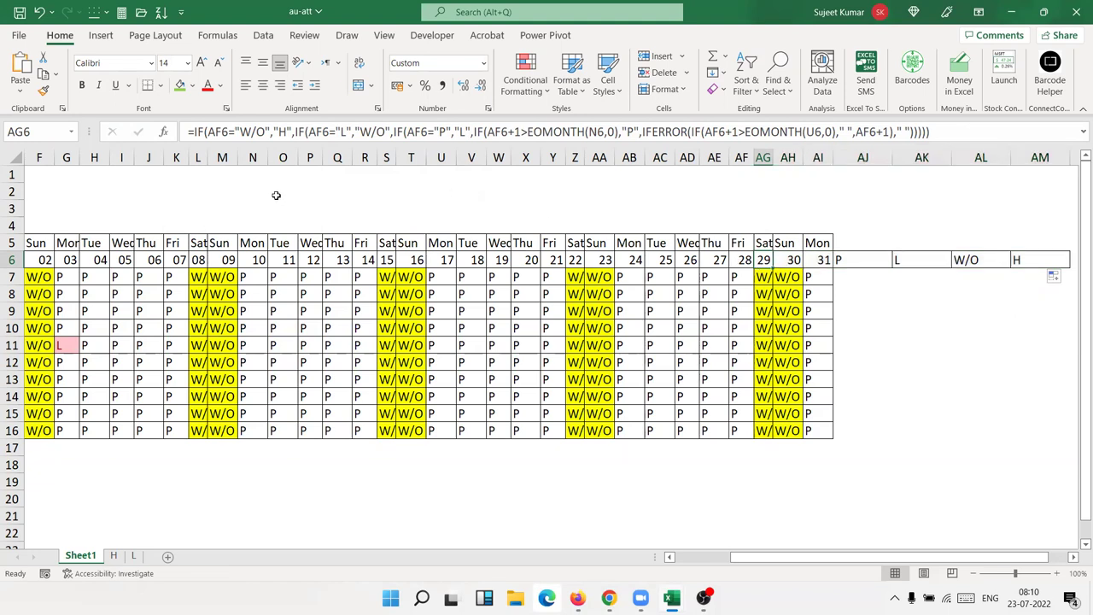
Step: Prepend IF(AF6="H","PD", to AG6's formula and accept Excel's suggested correction
left_click(196, 133)
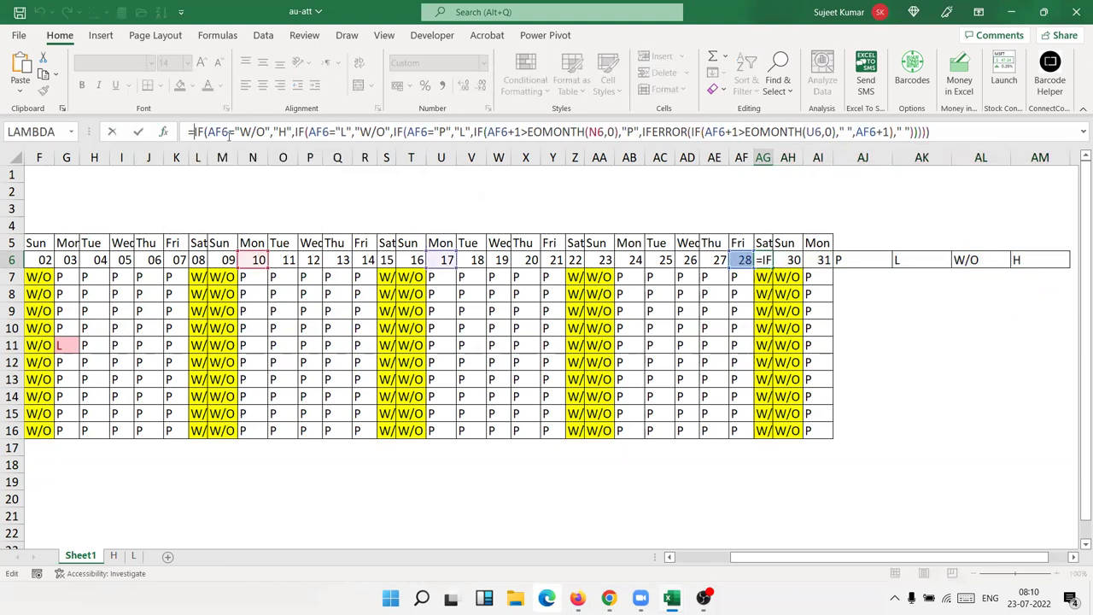
type("IF(")
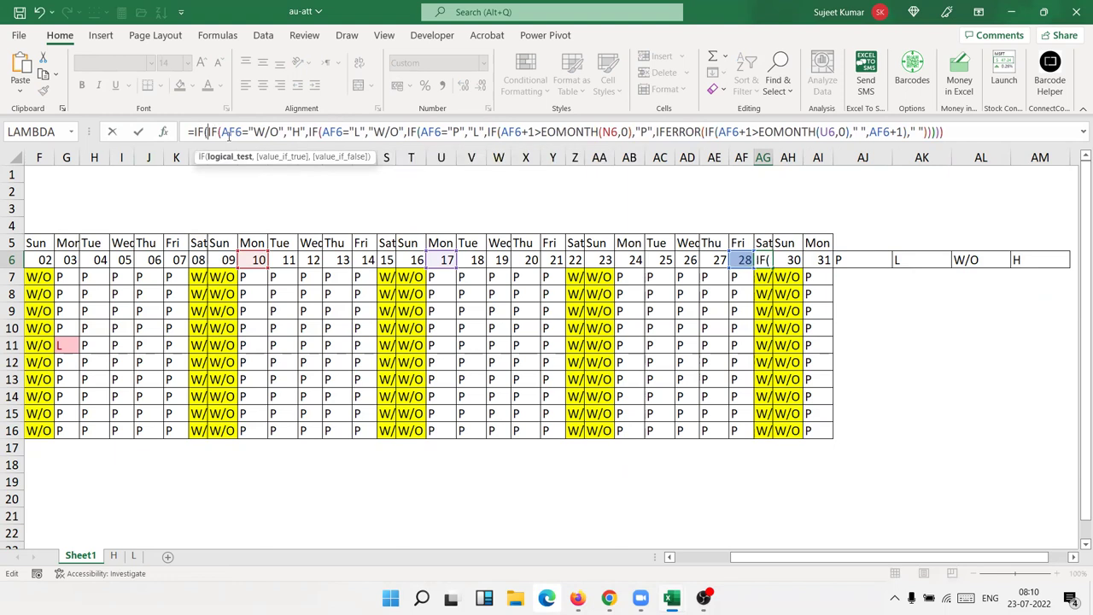
left_click(744, 261)
type("=\"H\",\"")
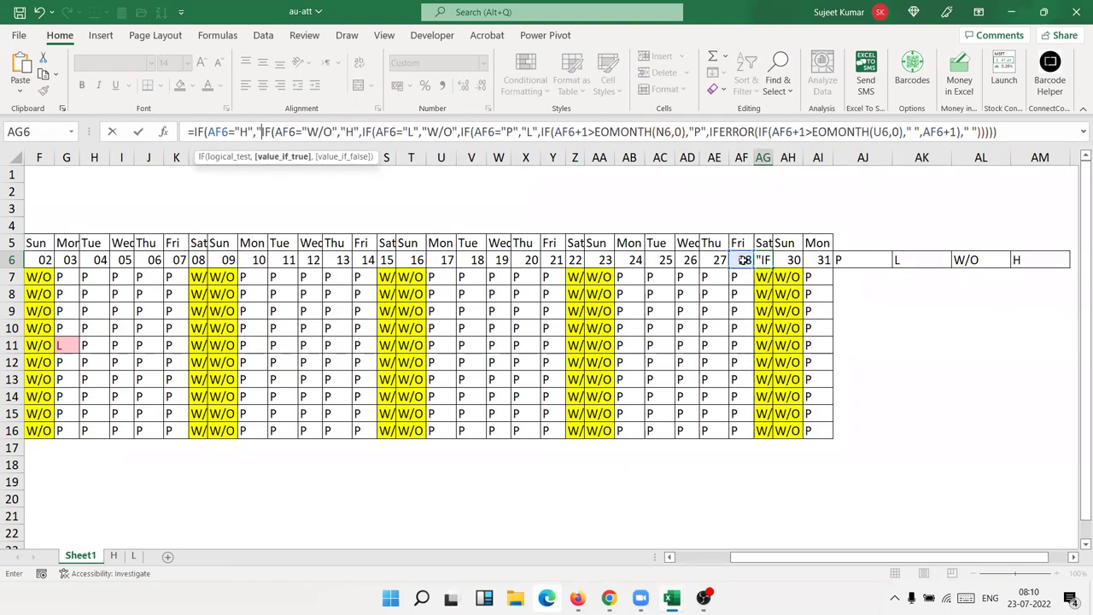
type("PD\",")
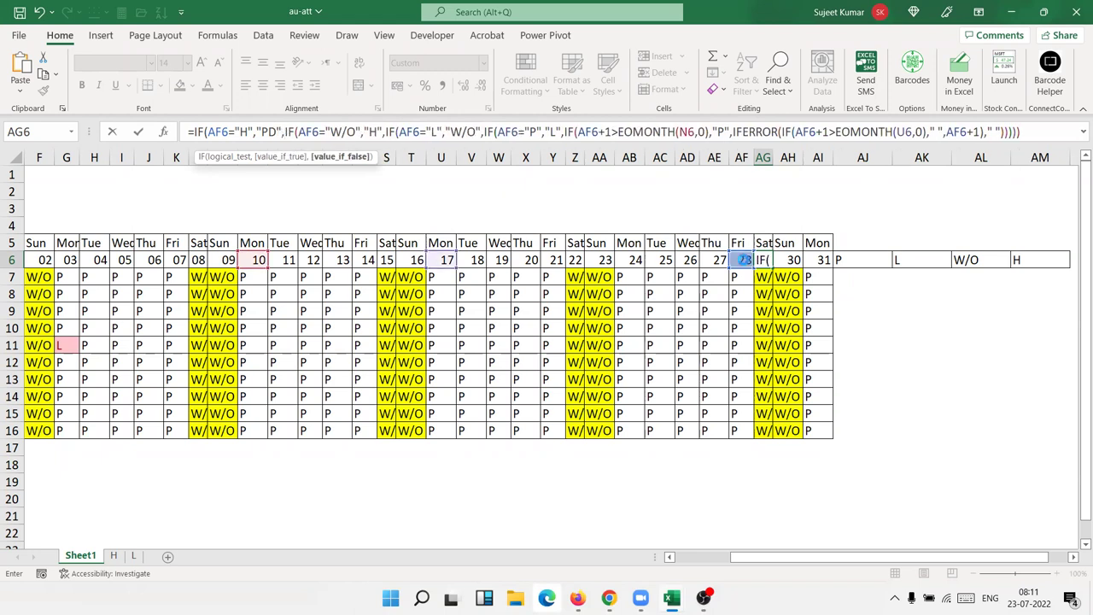
key("Return")
left_click(744, 262)
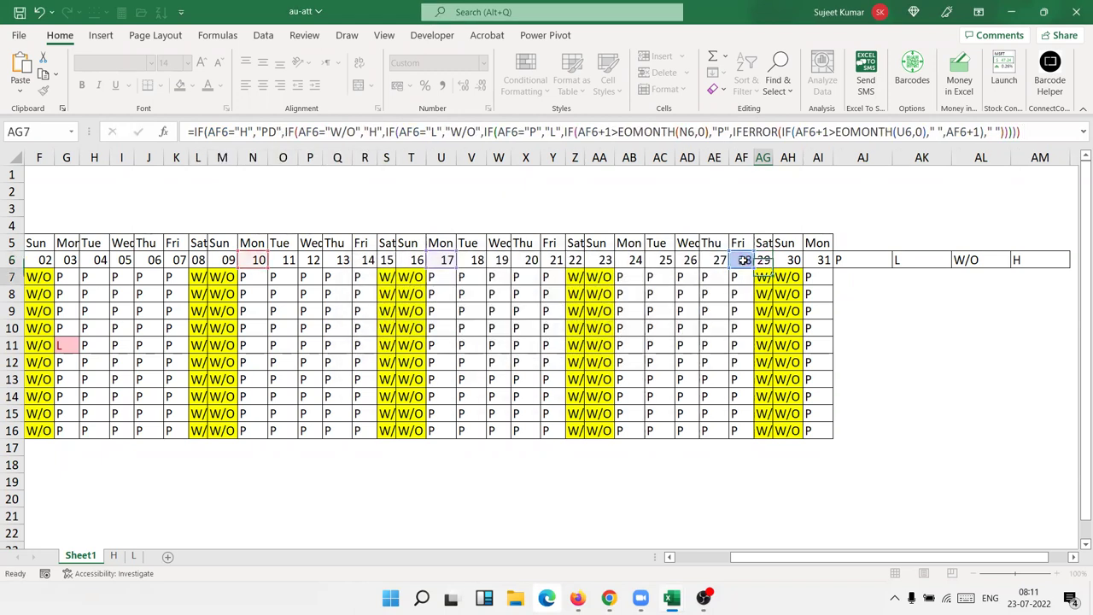
Step: Fill AG6's formula across row 6, then wrap AG6 in IFERROR(..., " ") for a blank fallback
mouse_move(774, 268)
left_mouse_down()
mouse_move(1073, 276)
mouse_move(946, 265)
left_mouse_up()
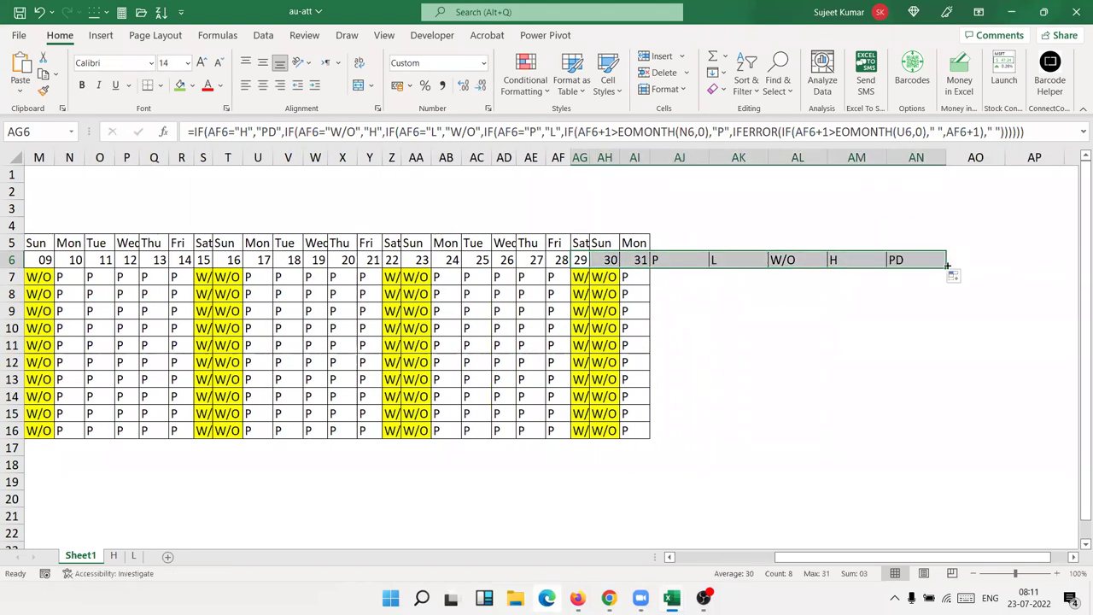
left_click(579, 263)
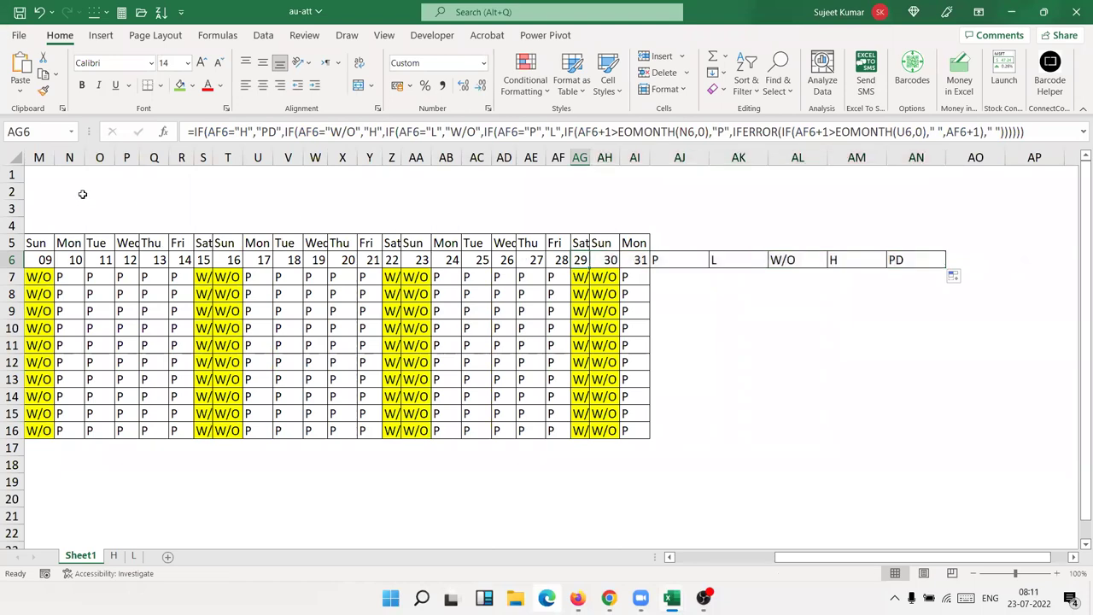
left_click(193, 132)
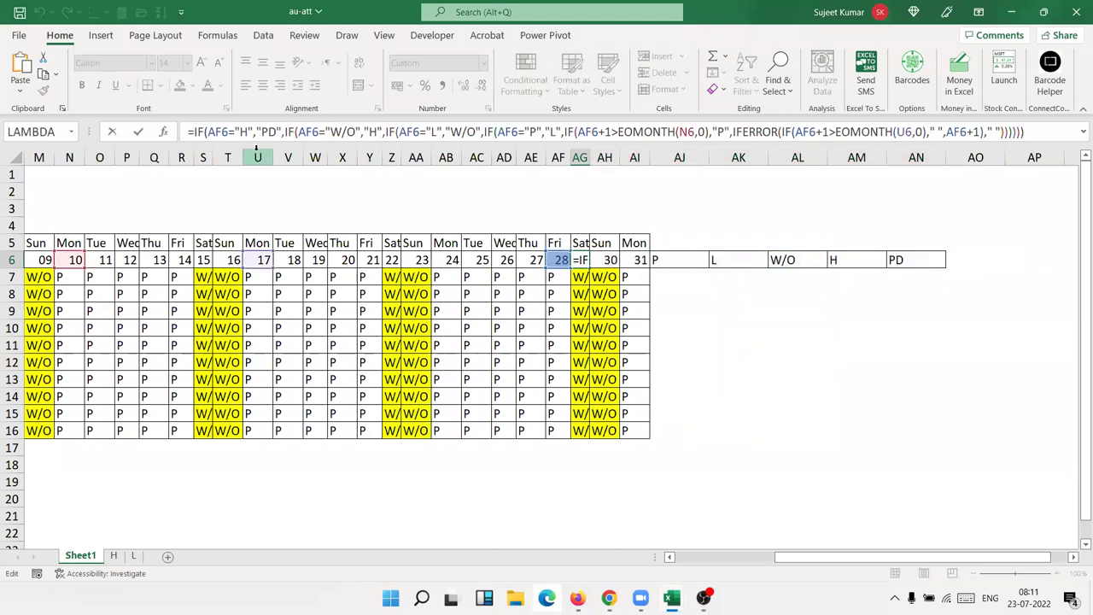
type("if")
left_click(224, 170)
double_click(224, 169)
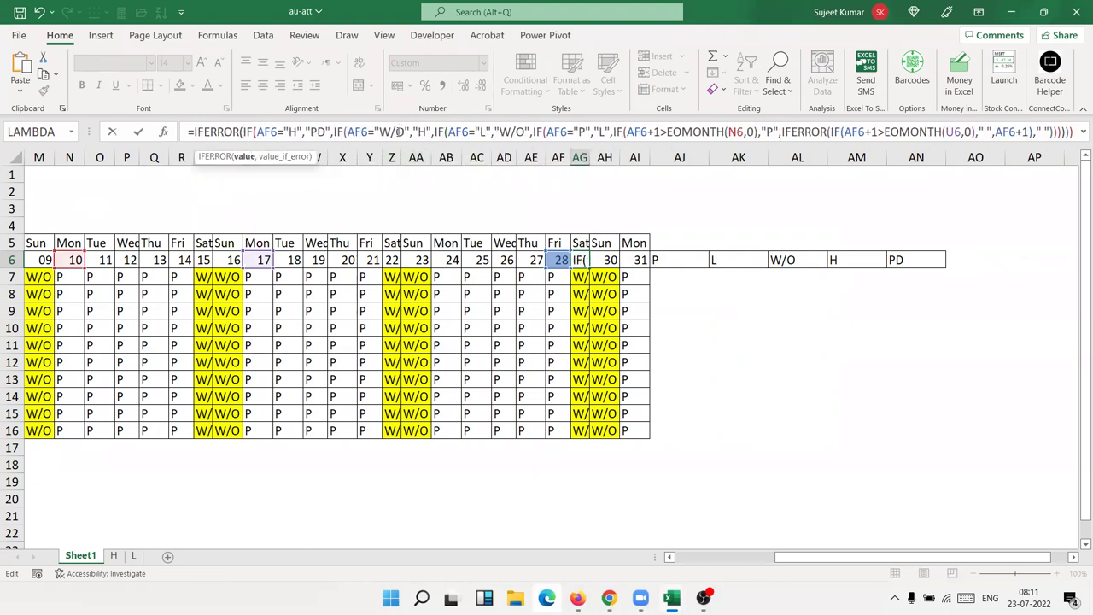
left_click(1071, 132)
type(",")
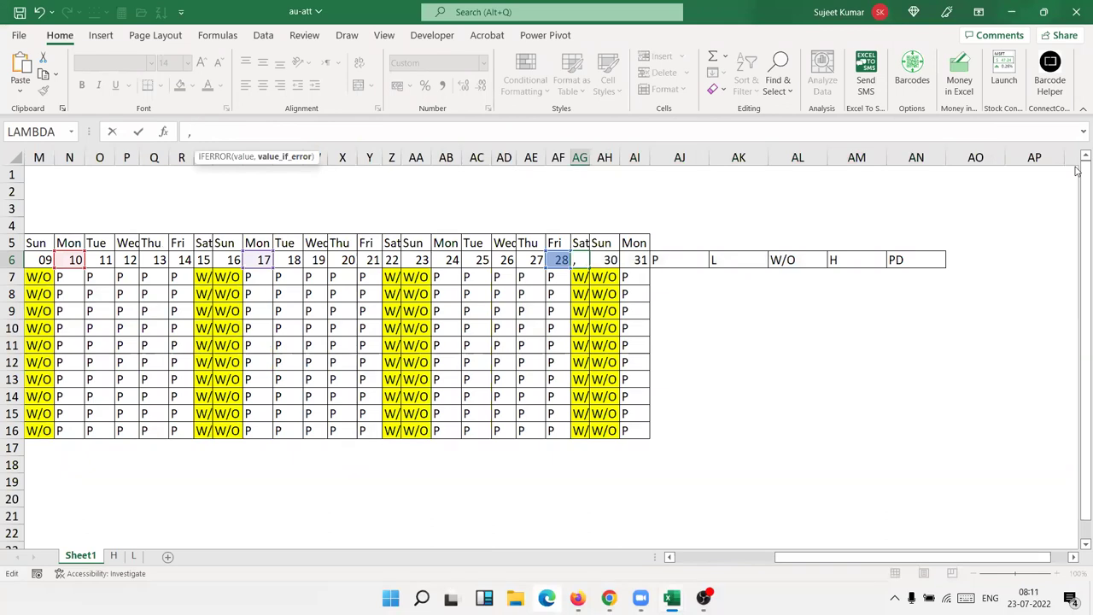
type("\" \"")
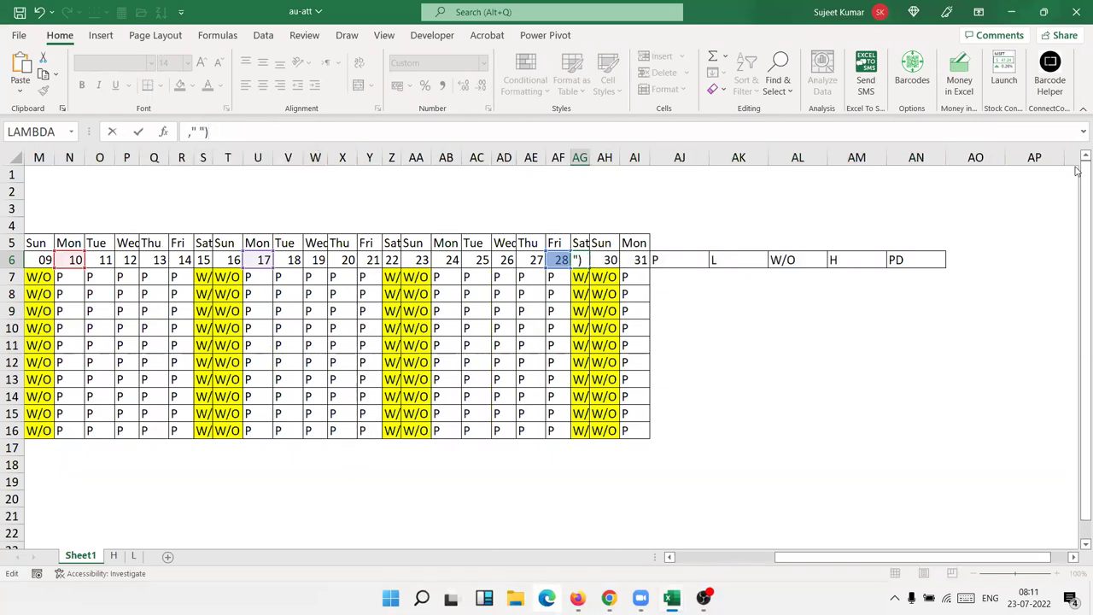
key("Return")
key("Up")
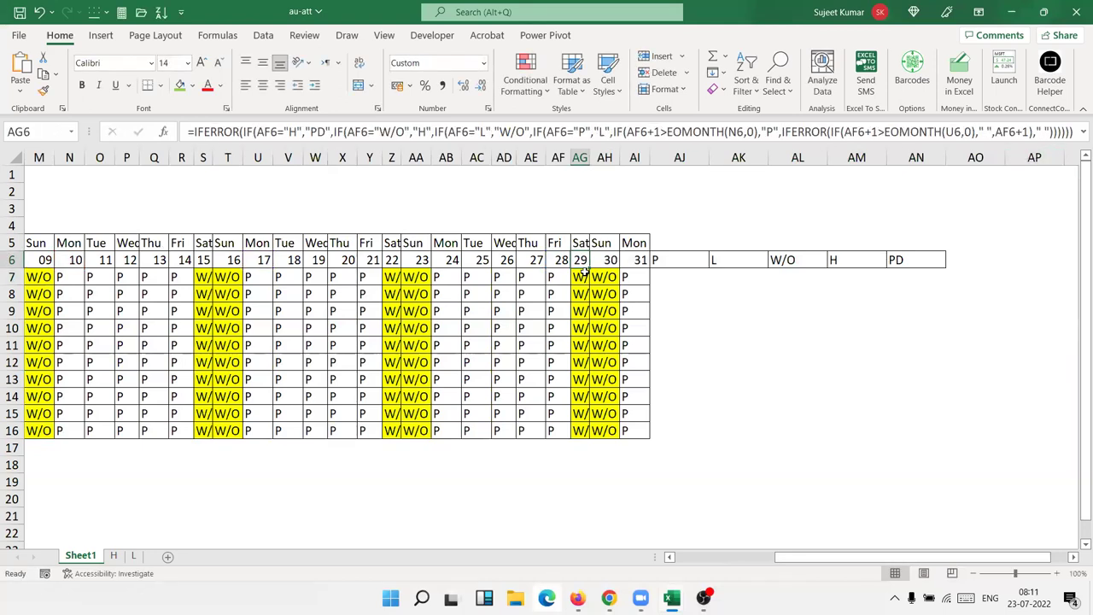
Step: Fill AG6's IFERROR header formula across row 6 through AN6
left_click_drag(588, 268, 931, 269)
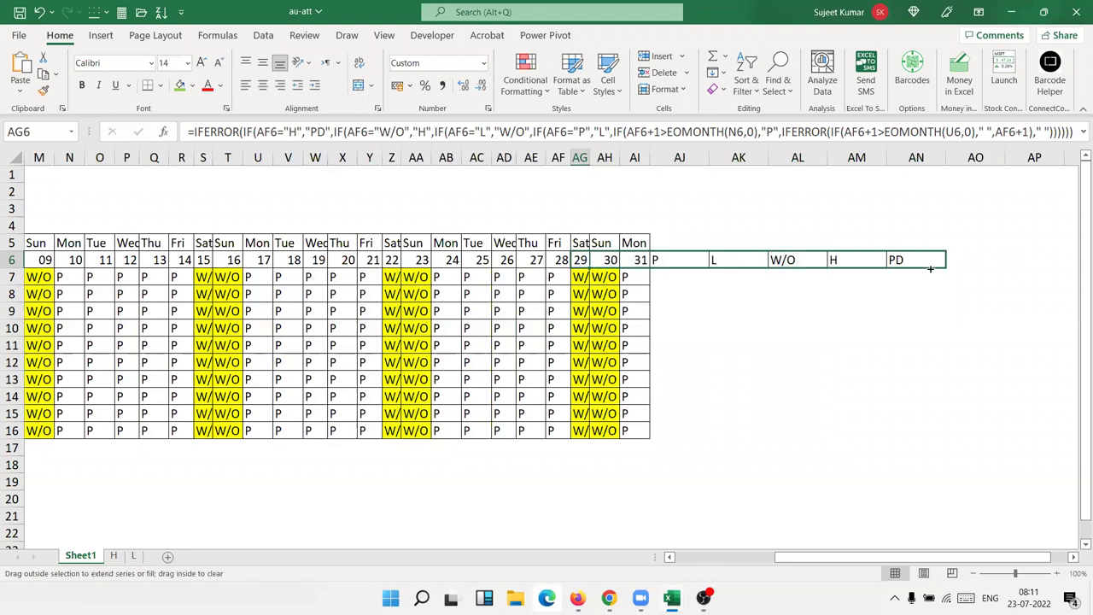
left_click_drag(930, 269, 937, 266)
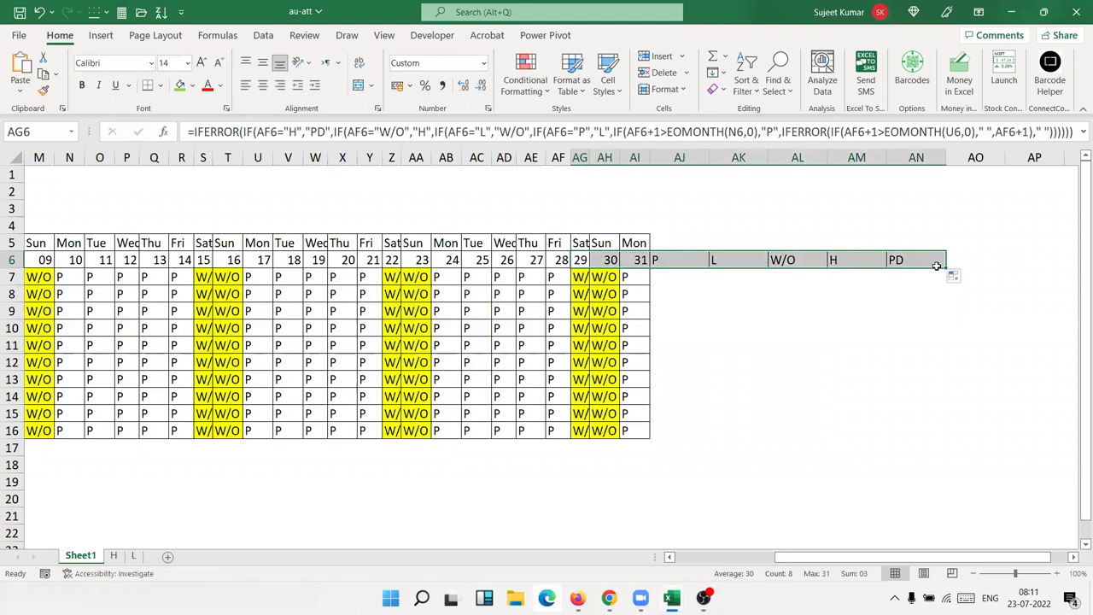
key("Left")
key("Left")
key("Left")
key("Home")
key("Up")
key("Up")
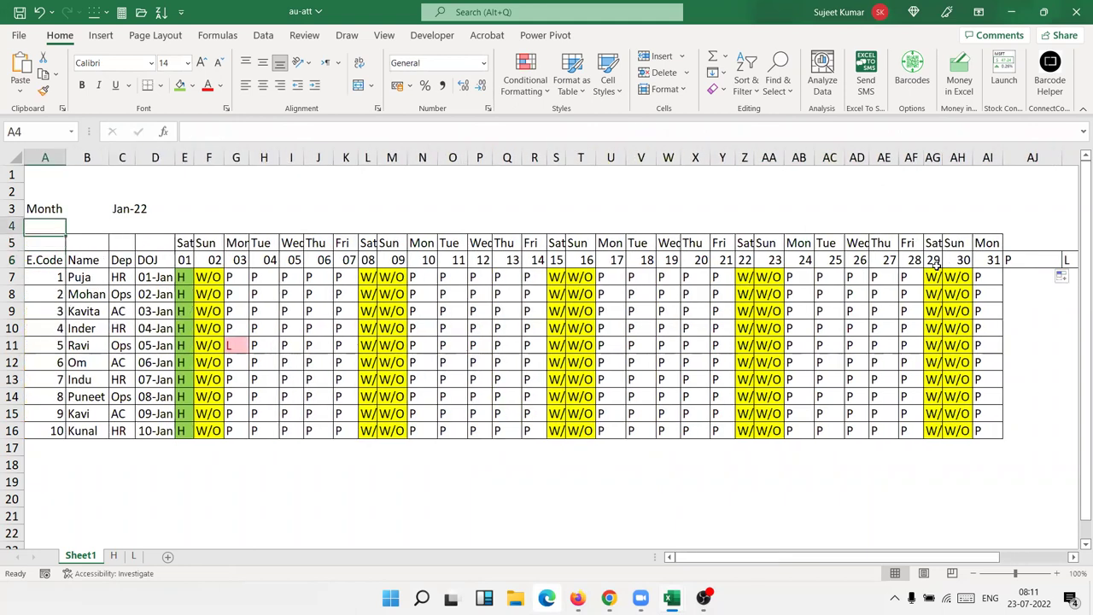
key("Up")
key("Right")
key("Down")
key("Down")
key("Down")
key("Right")
key("Right")
key("Right")
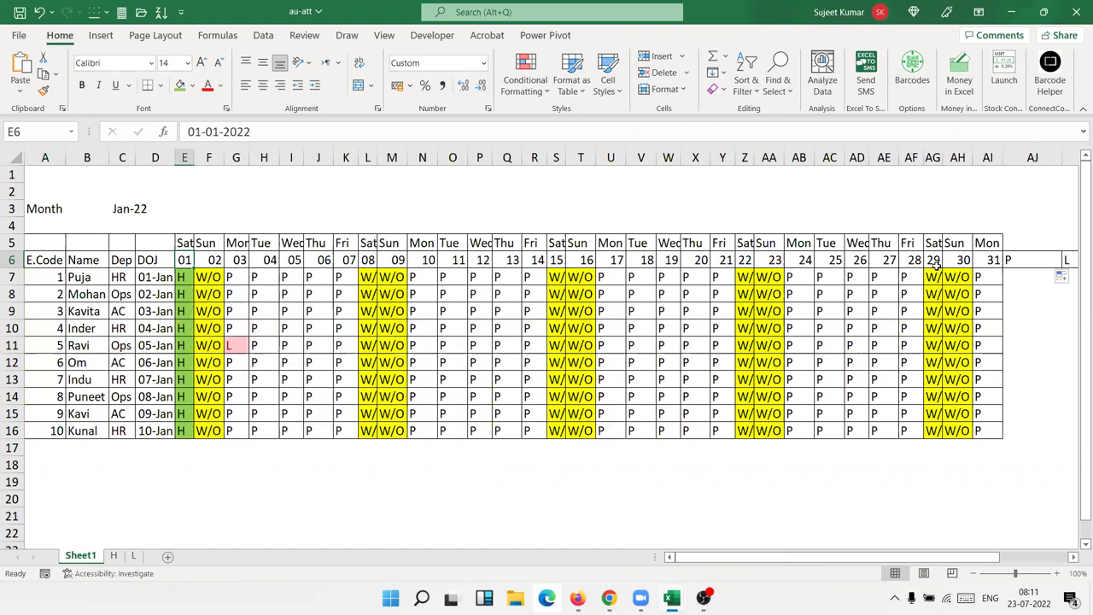
Step: Enter 1/2 in E6 to switch the sheet to February 2022 and check the AI6–AK6 headers
type("1/2")
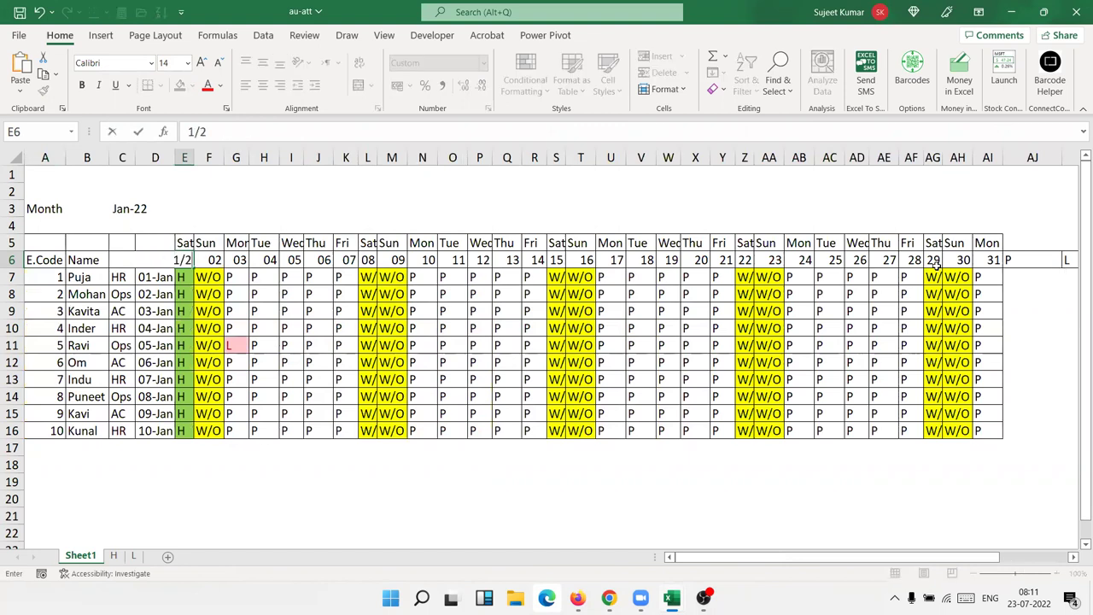
key("Return")
key("Right")
key("Right")
key("Right")
key("Right")
key("Right")
key("Right")
key("Right")
key("Right")
key("Right")
key("Left")
key("Left")
key("Left")
key("Left")
key("Left")
key("Up")
key("Right")
key("Right")
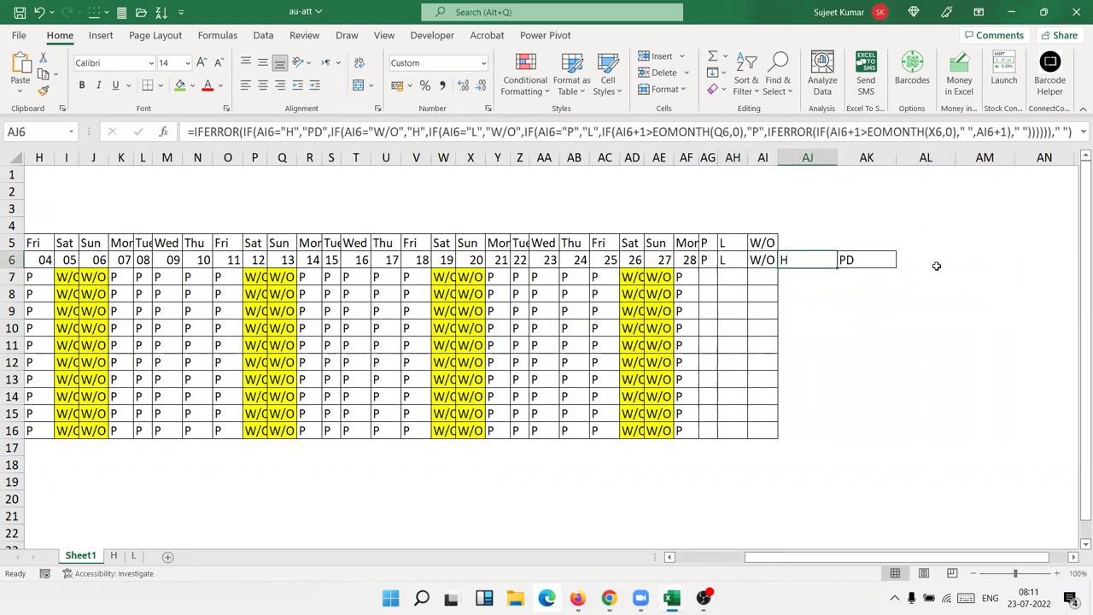
key("Right")
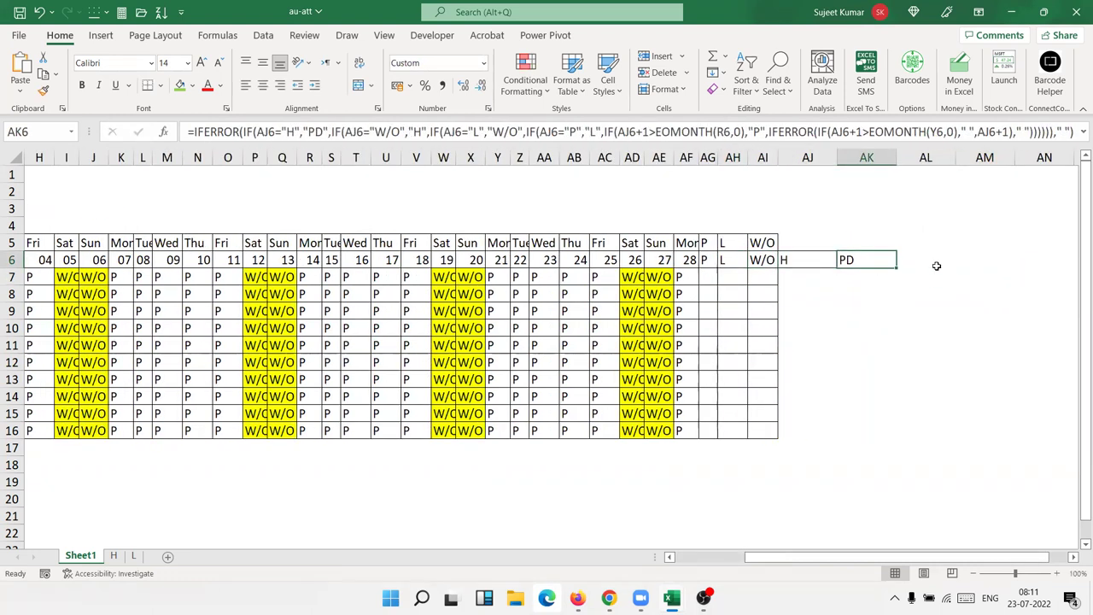
key("Left")
key("Right")
key("Right")
key("Right")
key("Right")
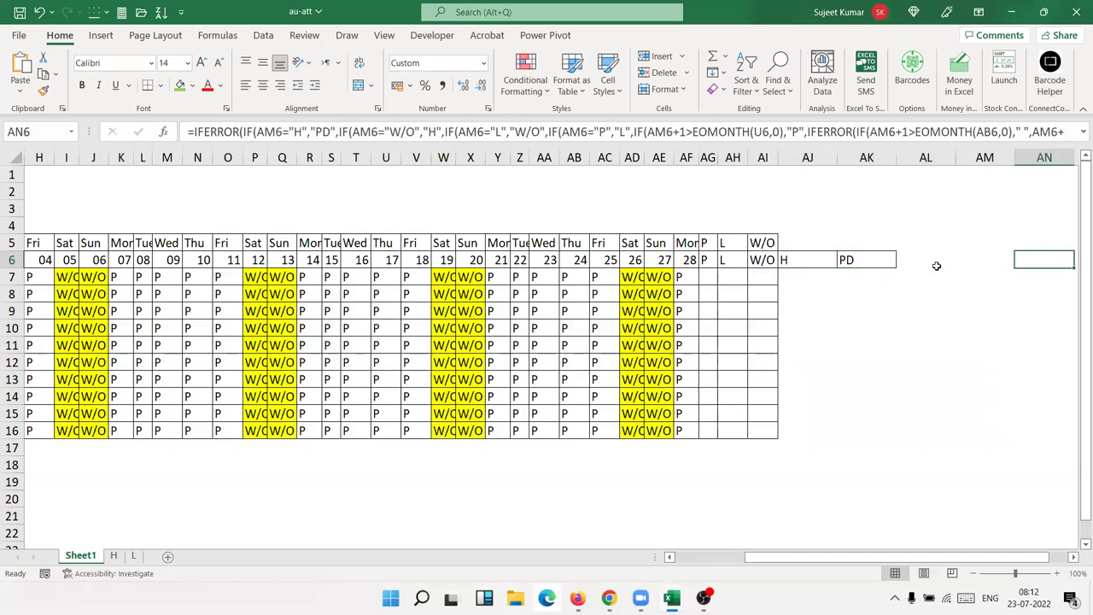
Step: Review the header formulas from AN6 back to AE6's =AD6+1 for the 28-day month
scroll(936, 265, "right", 2)
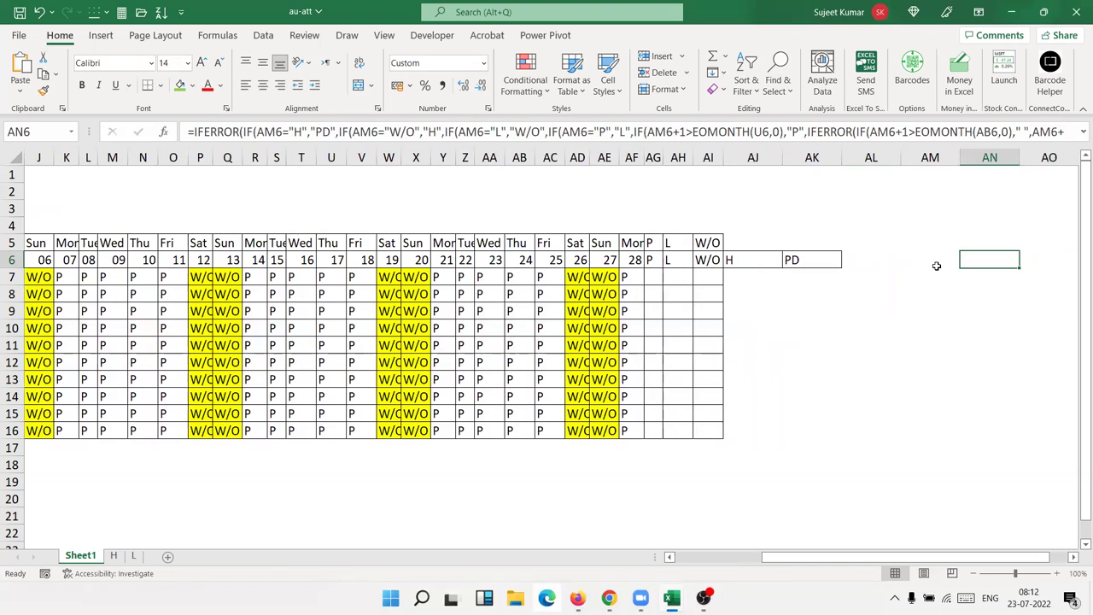
key("shift+Left")
key("shift+Left")
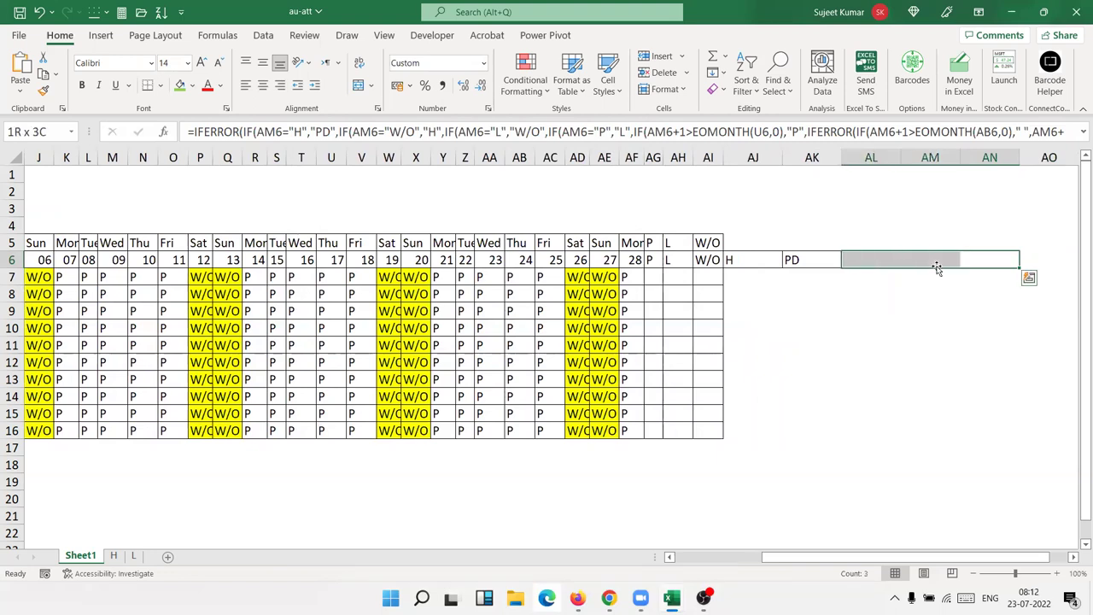
key("Left")
key("Left")
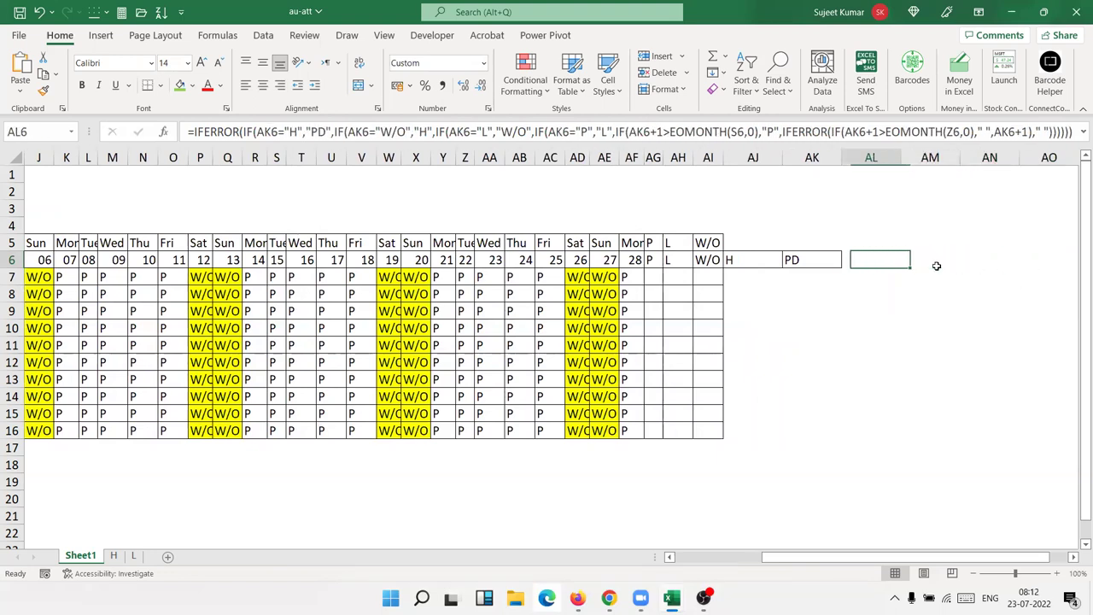
key("Left")
key("Left")
key("Left")
key("Left")
key("Left")
key("Left")
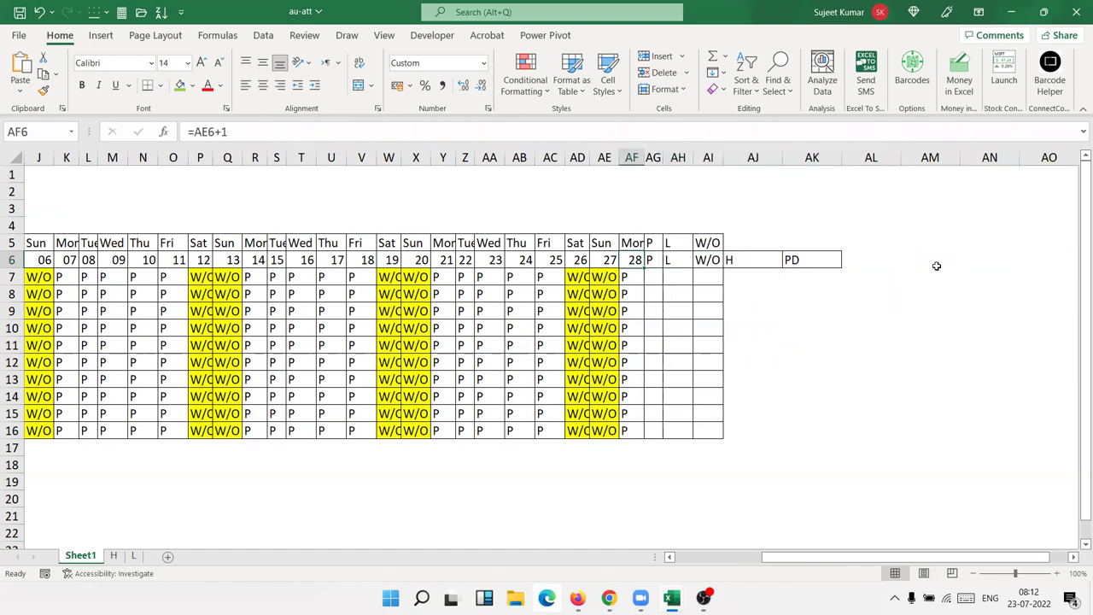
key("Right")
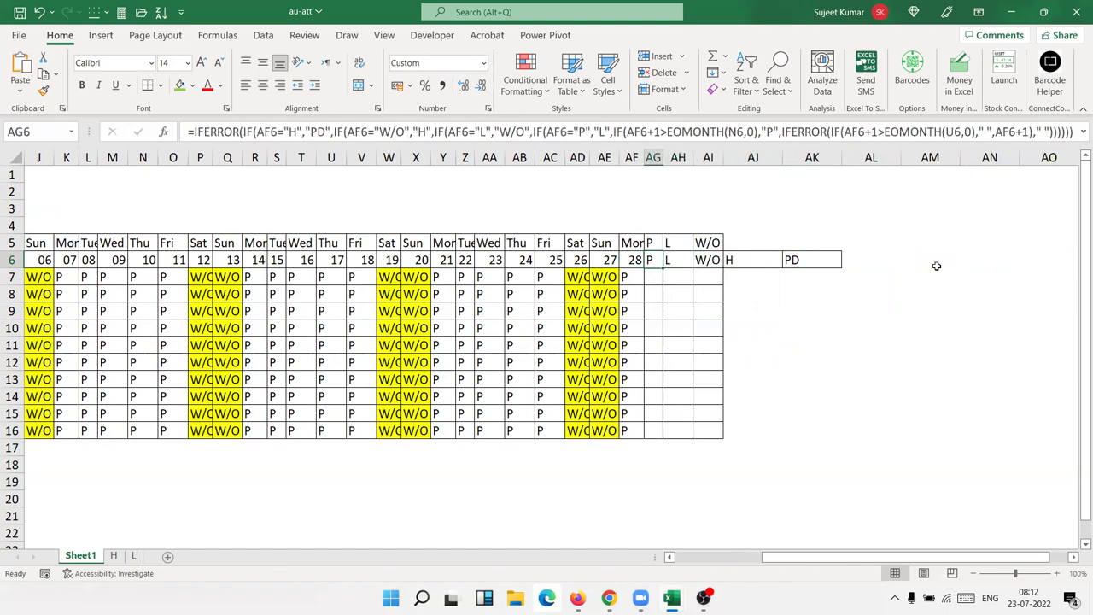
key("Left")
key("Right")
key("Left")
key("Left")
key("Left")
key("Left")
key("Left")
key("Left")
key("Left")
key("Left")
key("Up")
key("Up")
key("Up")
key("Right")
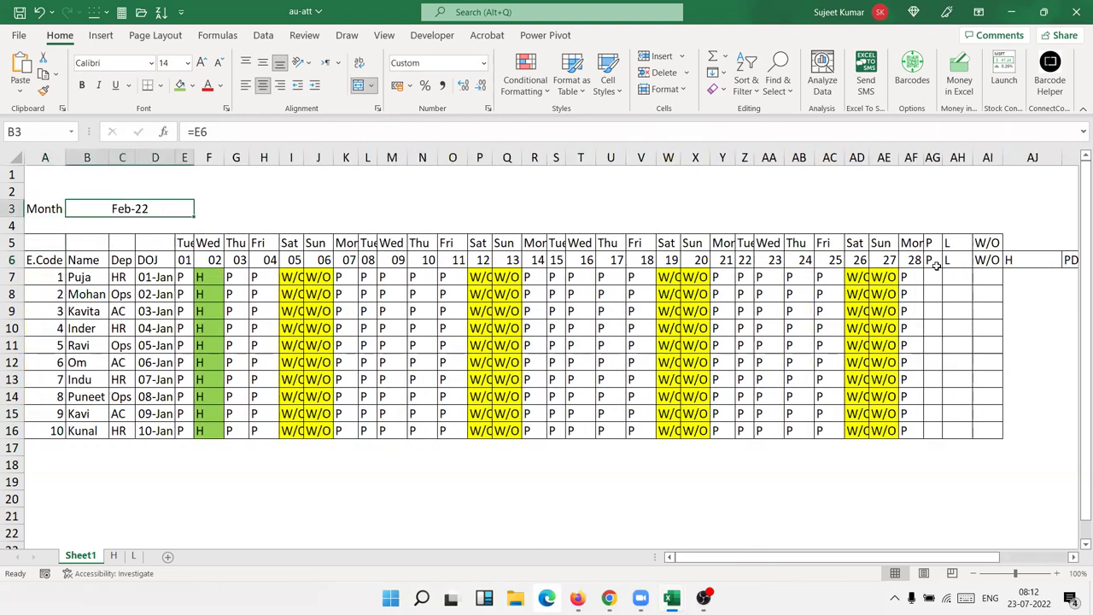
Step: Enter 1/4 in B3 and check the AG6 and date header formulas
type("1/4")
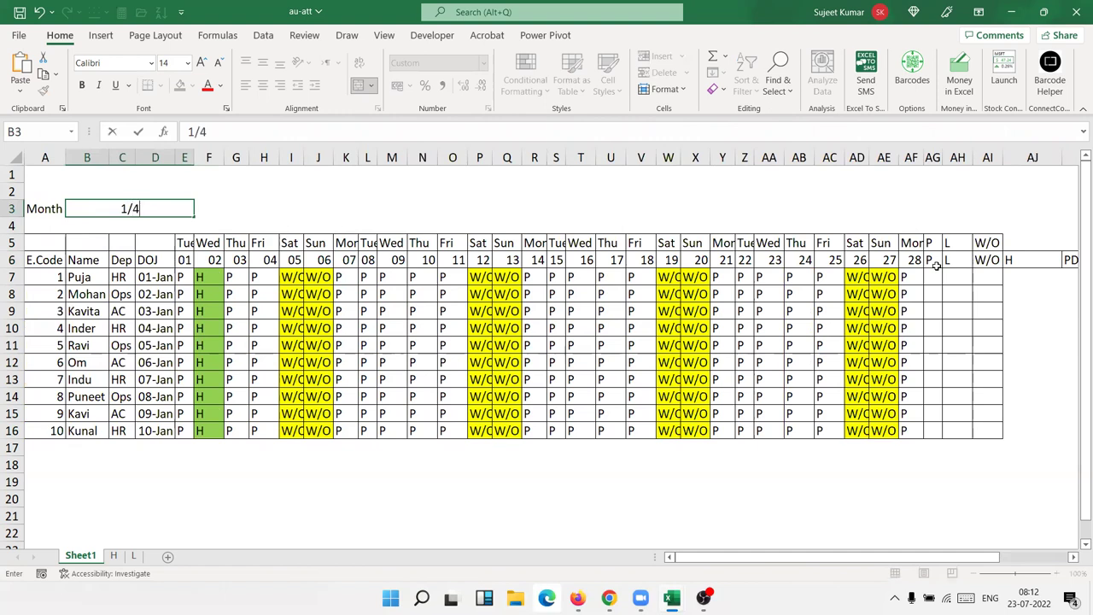
key("Return")
key("Down")
key("Down")
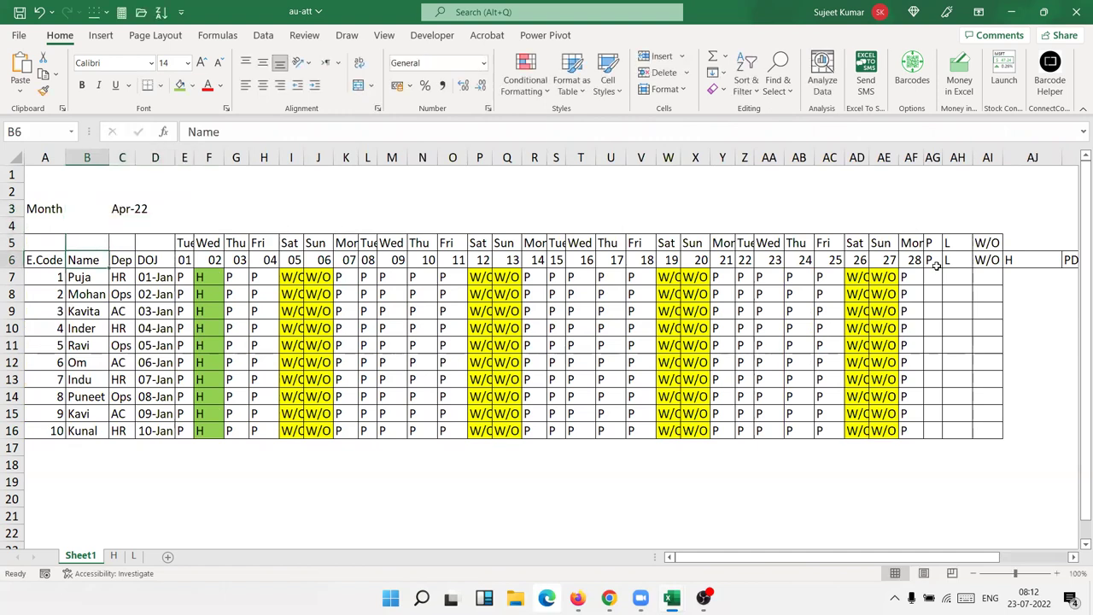
key("Right")
key("Right")
key("Right")
key("Right")
key("Right")
key("Right")
key("Right")
key("Right")
key("Right")
key("Right")
key("Right")
key("Right")
key("Right")
key("Right")
key("Right")
key("Right")
key("Right")
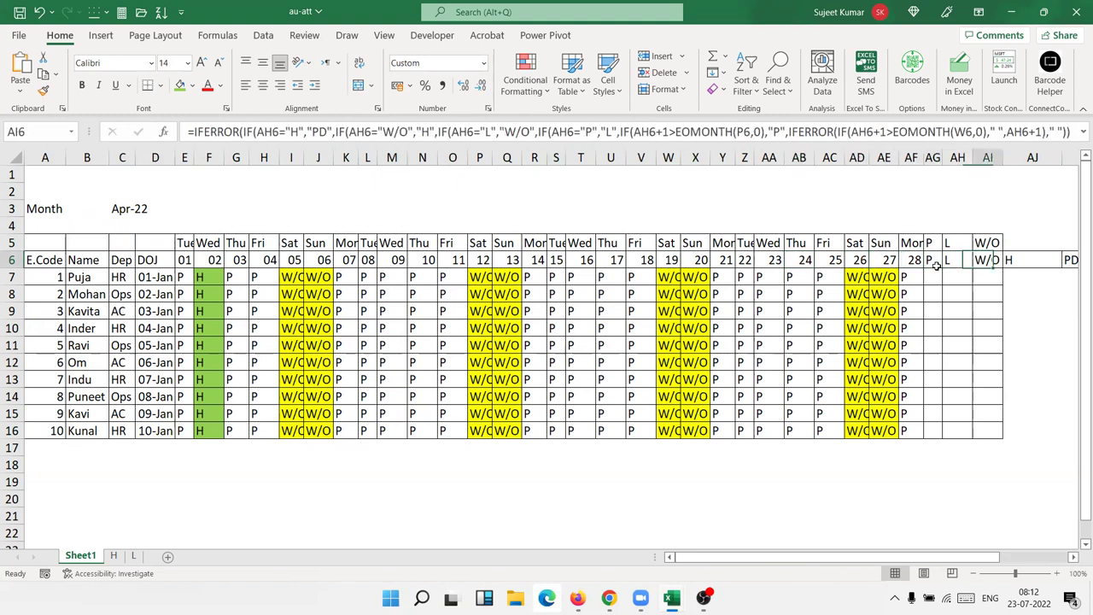
key("Right")
key("Right")
key("Left")
key("Left")
key("Left")
key("Left")
key("Left")
key("Left")
key("Left")
key("Left")
key("Left")
key("Left")
key("Right")
key("Right")
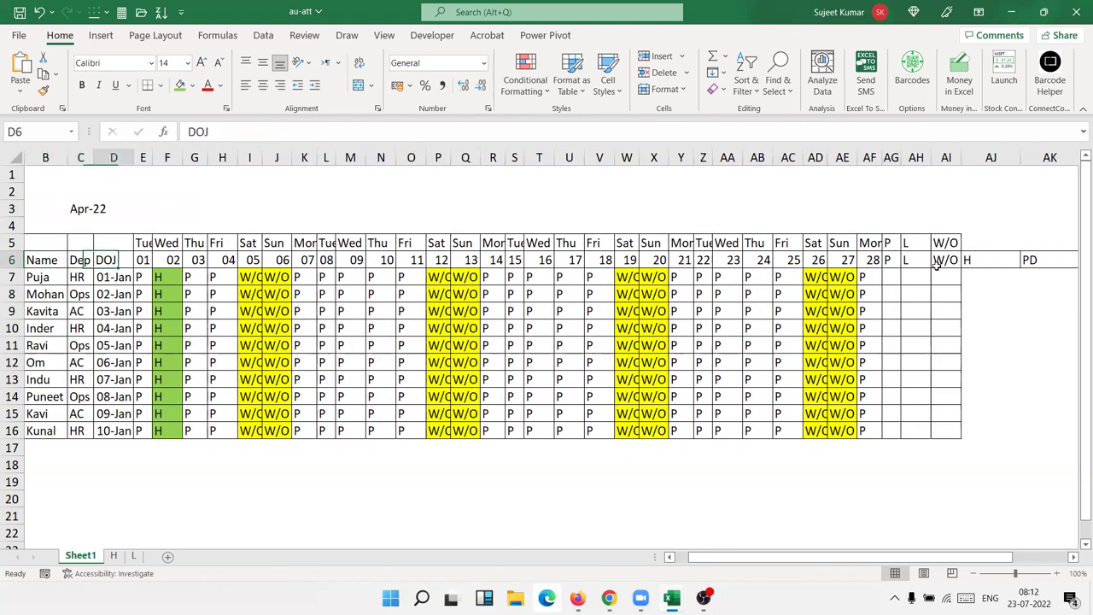
key("Left")
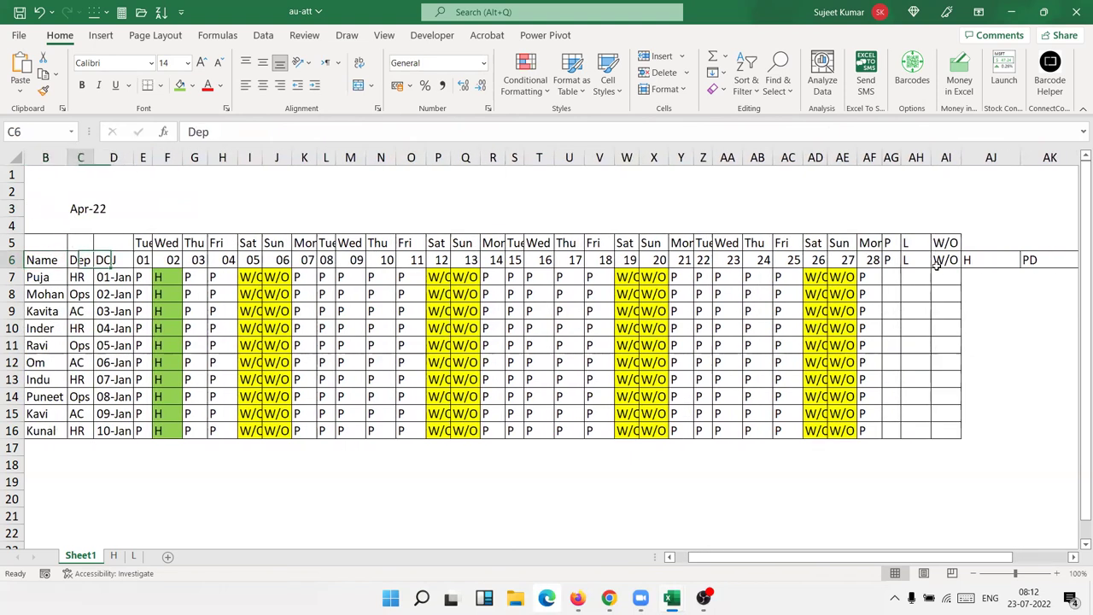
key("Right")
key("Right")
key("Right")
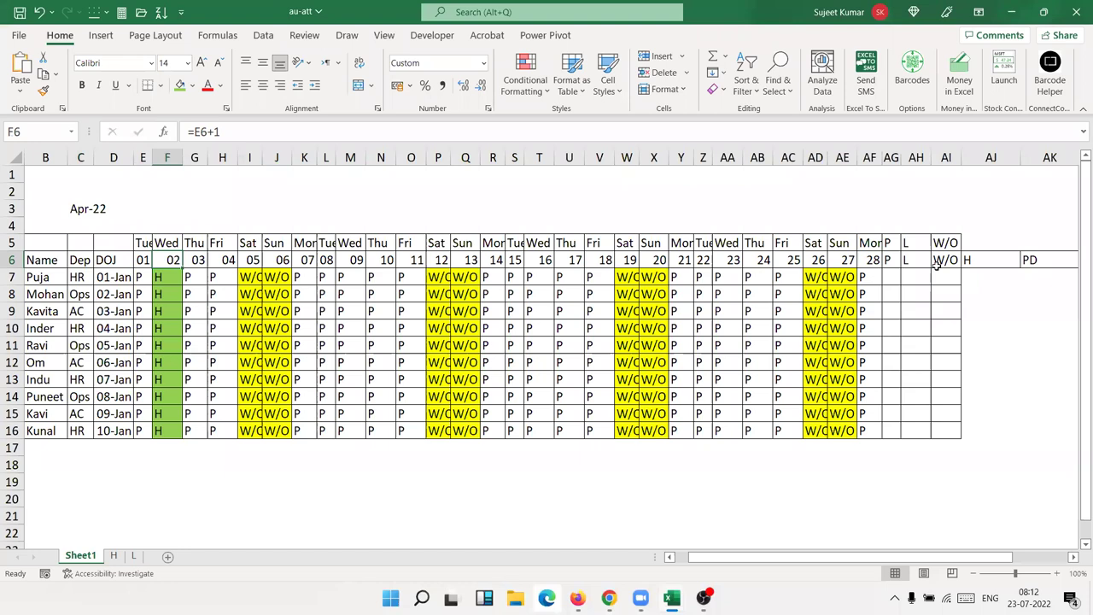
key("Left")
key("Left")
key("Left")
key("Left")
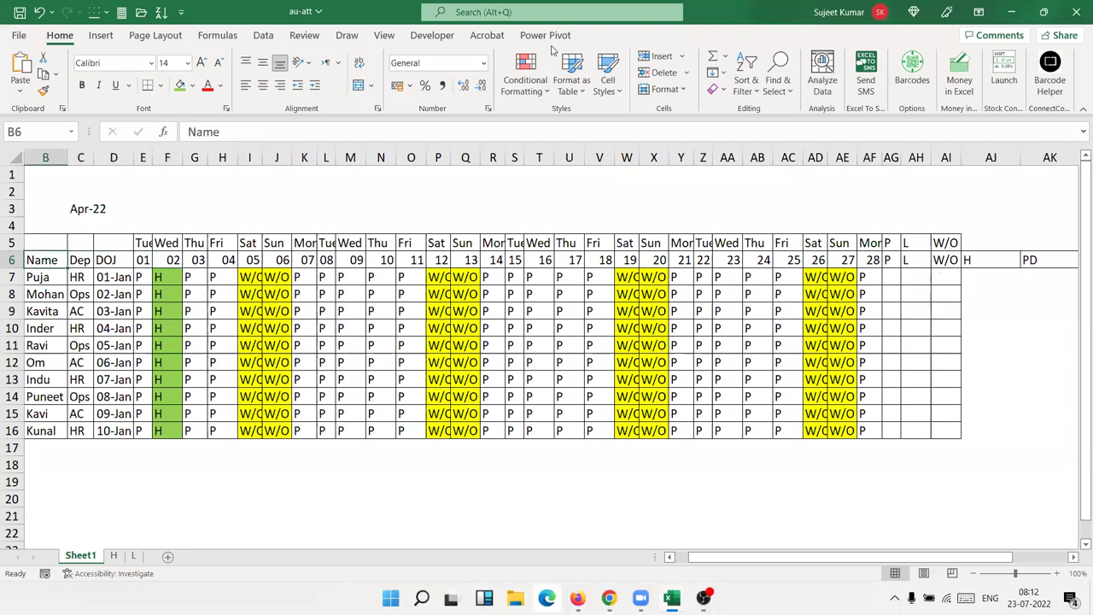
key("Up")
key("Up")
key("Up")
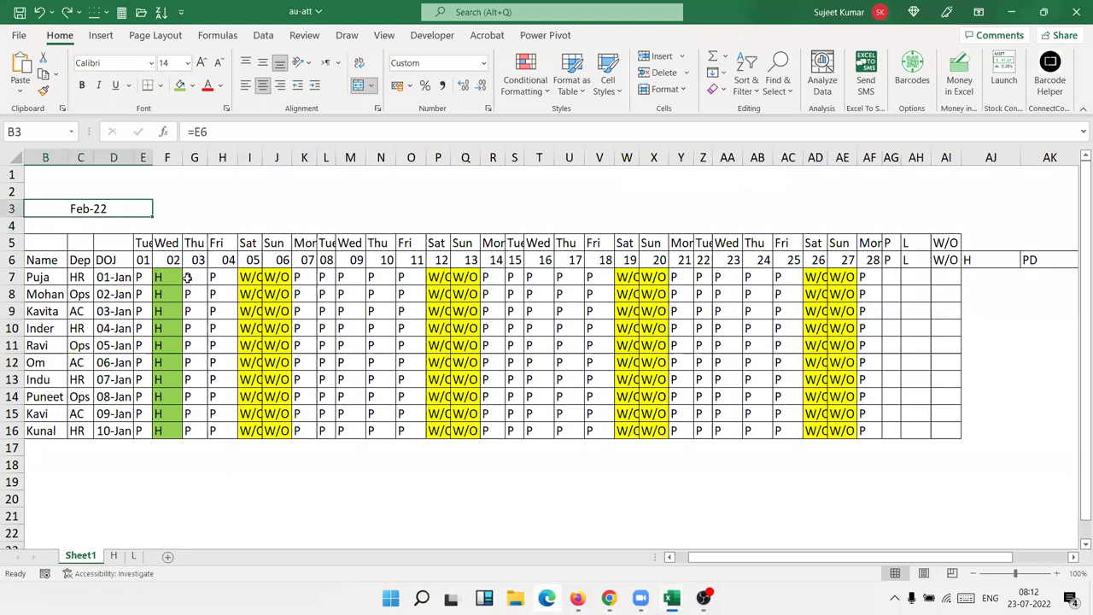
Step: Enter 1/4 in E6 so the sheet runs April 2022 with days 01–30
left_click(138, 257)
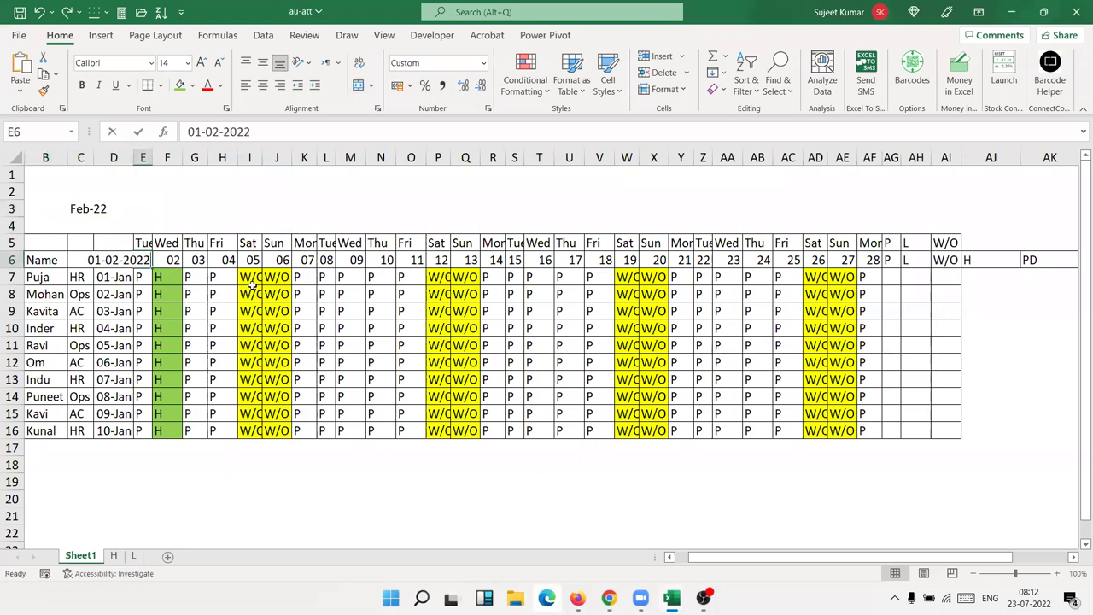
type("1/4")
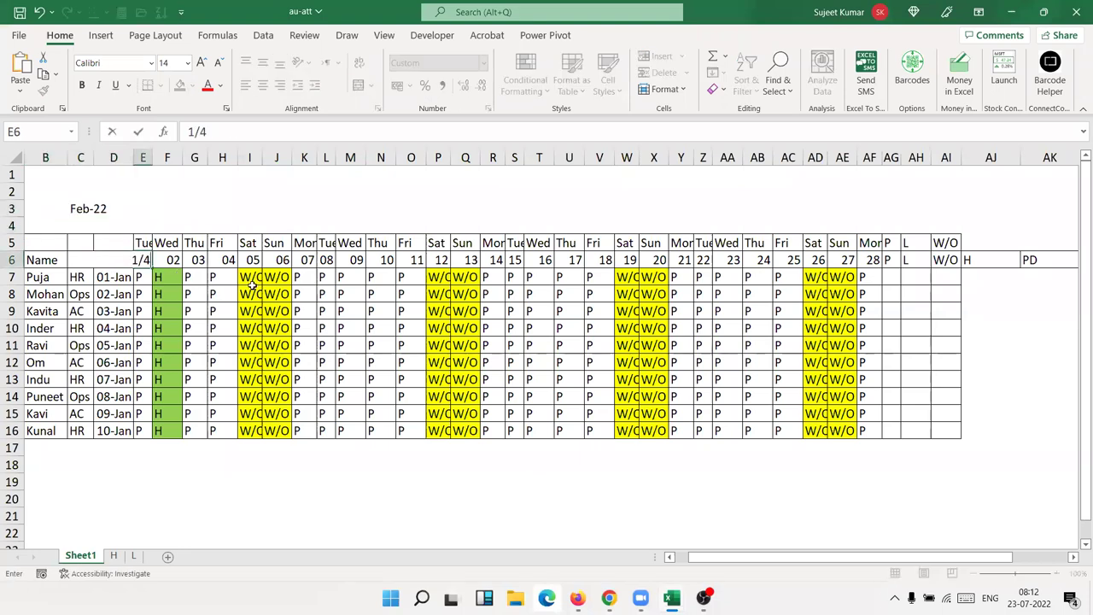
key("Return")
key("Right")
key("Right")
key("Right")
key("Right")
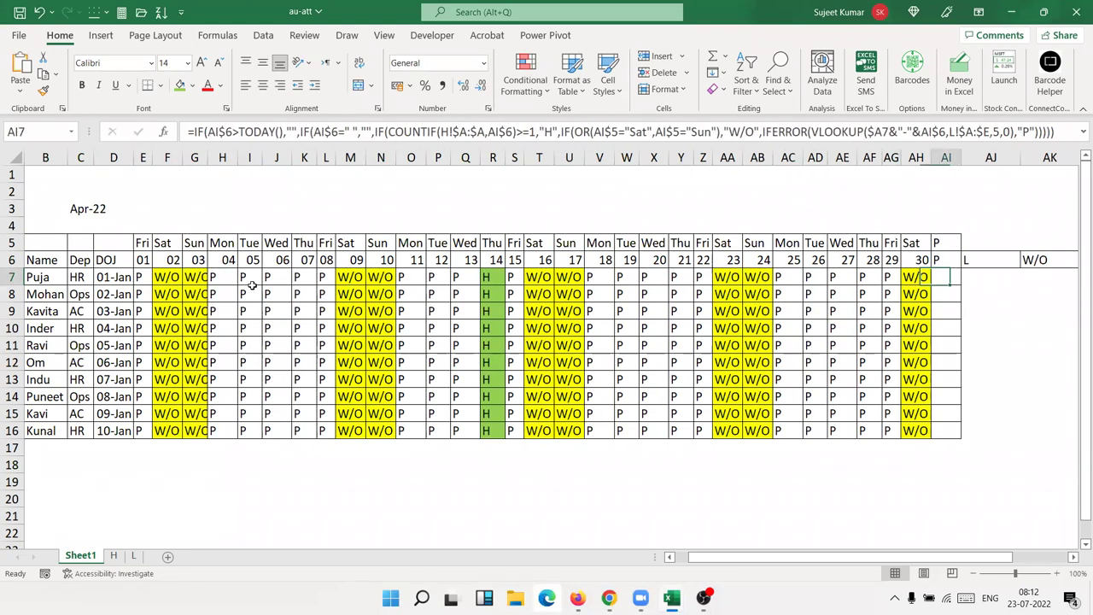
key("Right")
key("Right")
key("Right")
Step: Enter 1/3 in E6 to switch the sheet to March 2022
key("Left")
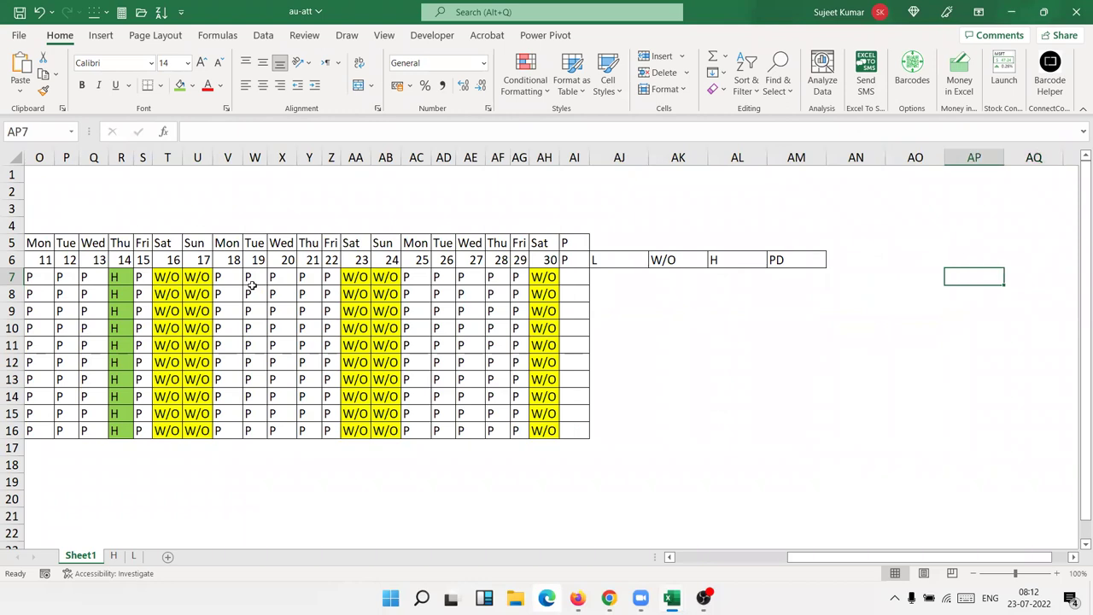
key("Left")
key("Left")
key("Left")
key("Left")
key("Left")
key("Left")
key("Left")
key("Left")
key("Left")
key("Left")
key("Left")
key("Left")
key("Left")
key("Left")
key("Left")
key("Left")
key("Up")
key("Up")
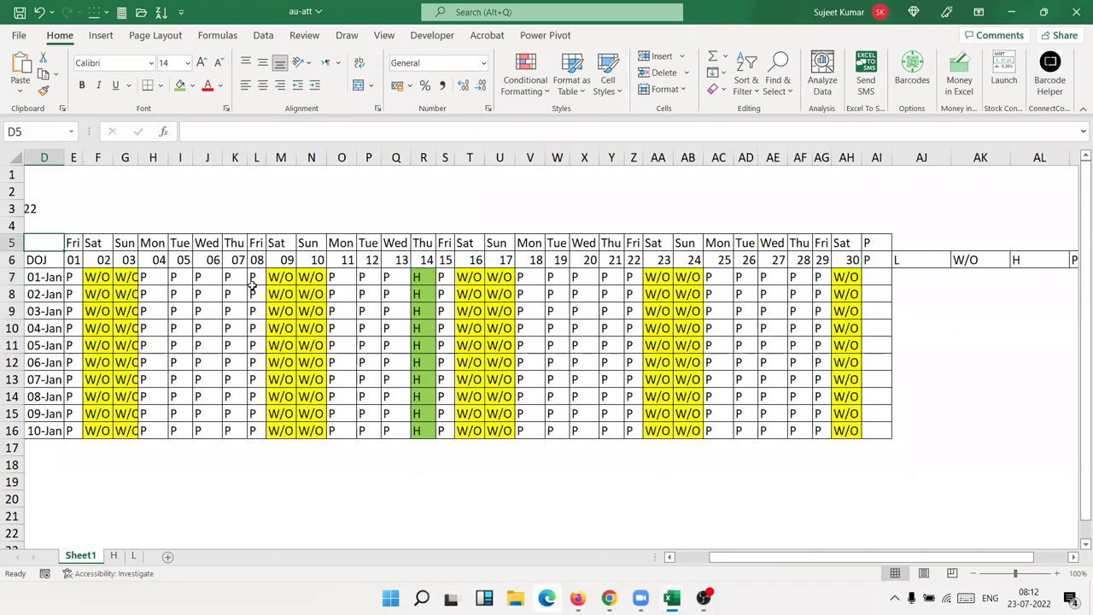
key("Left")
key("Left")
key("Right")
key("Right")
key("Down")
key("Right")
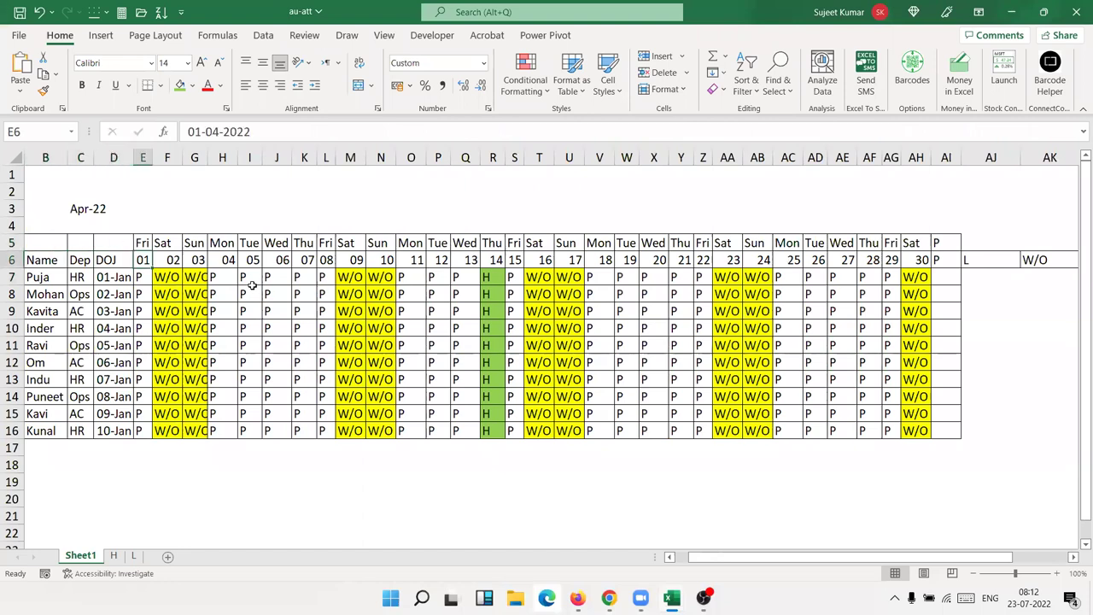
type("1/3")
key("Return")
Step: Inspect the AF6, AG6 and AL6 header formulas and AG7's status formula
key("Up")
key("Right")
key("Right")
key("Right")
key("Right")
key("Right")
key("Right")
key("Right")
key("Right")
key("Right")
key("Right")
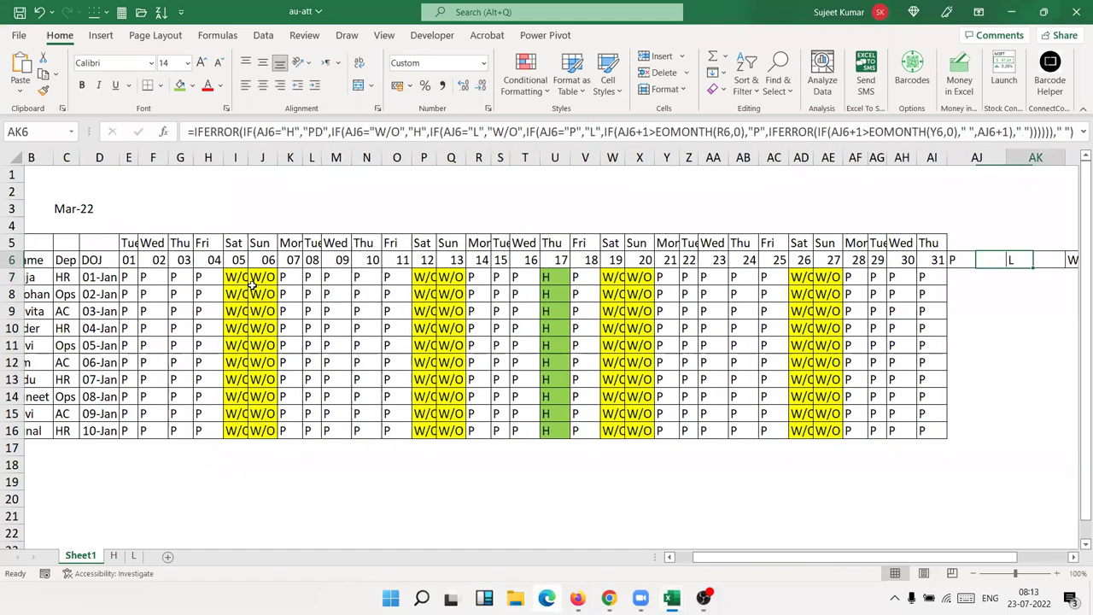
key("Right")
key("Right")
key("Right")
key("Left")
key("Left")
key("Left")
key("Left")
key("Left")
key("Left")
key("Left")
key("Left")
key("Right")
key("Right")
key("Right")
key("Right")
key("Left")
key("Left")
key("Left")
key("Left")
key("Left")
key("Left")
key("Down")
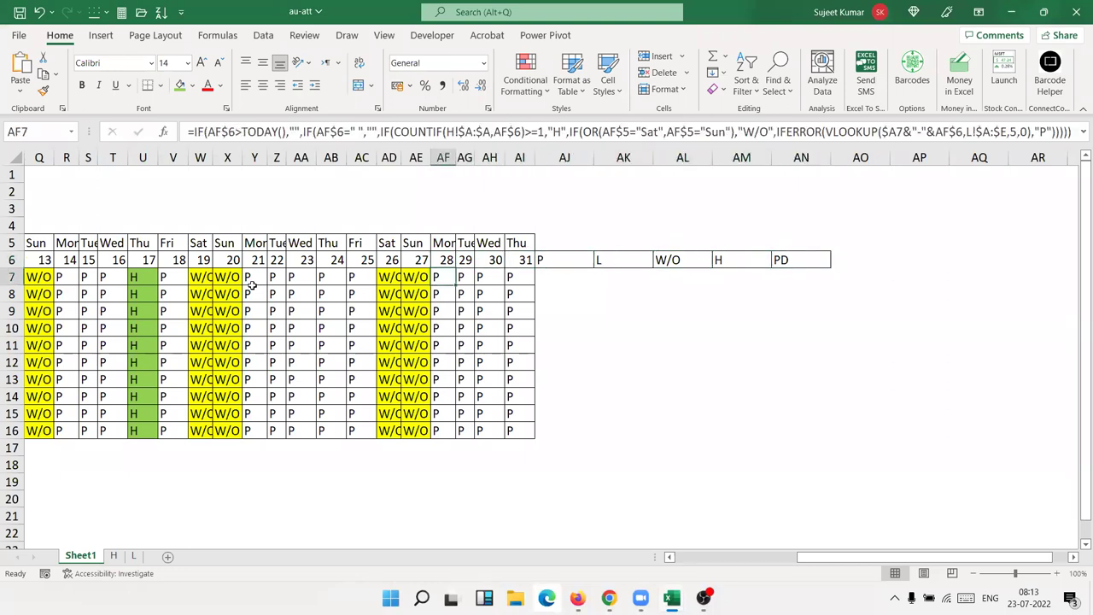
key("Up")
key("Left")
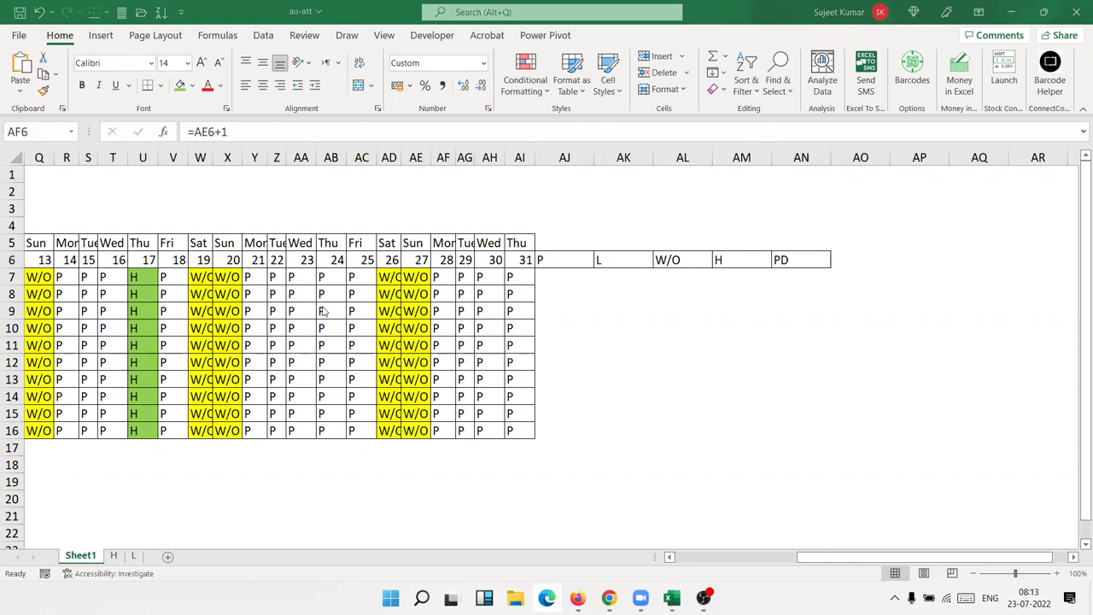
left_click(471, 262)
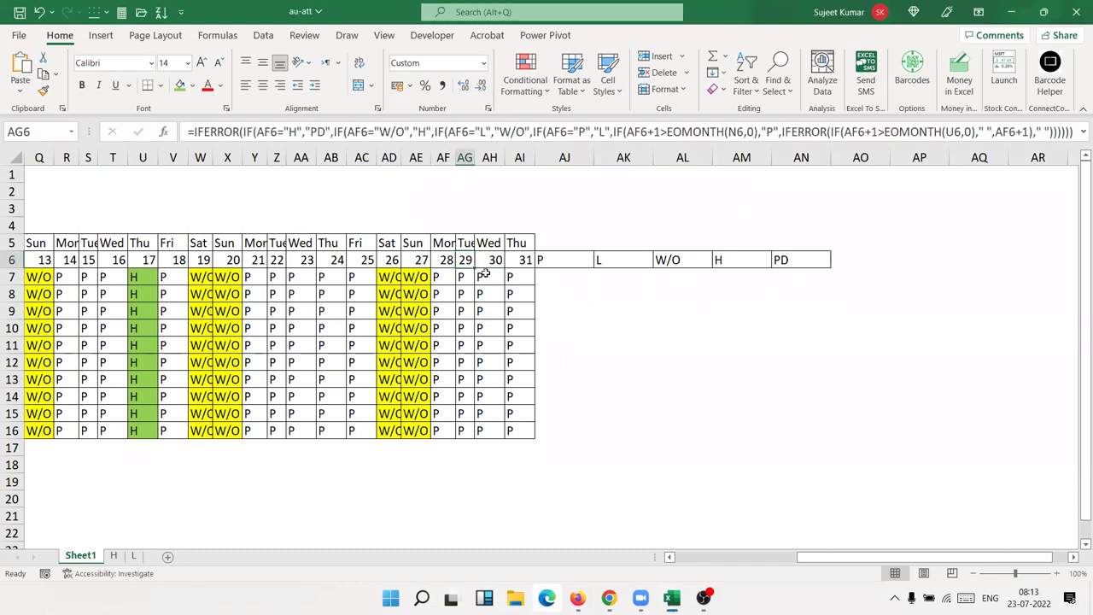
key("Down")
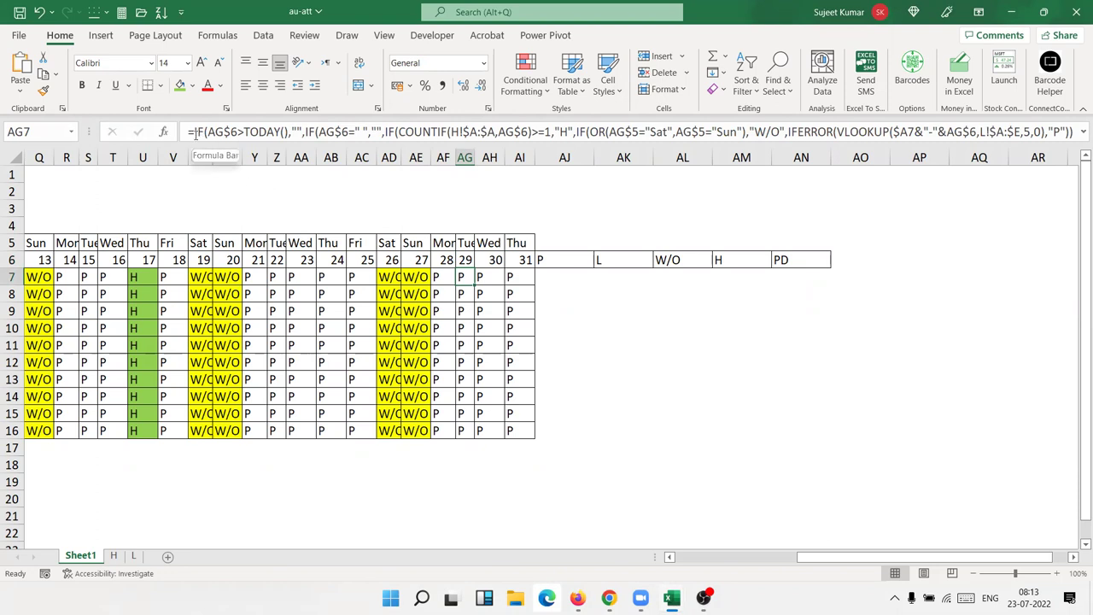
left_click(194, 134)
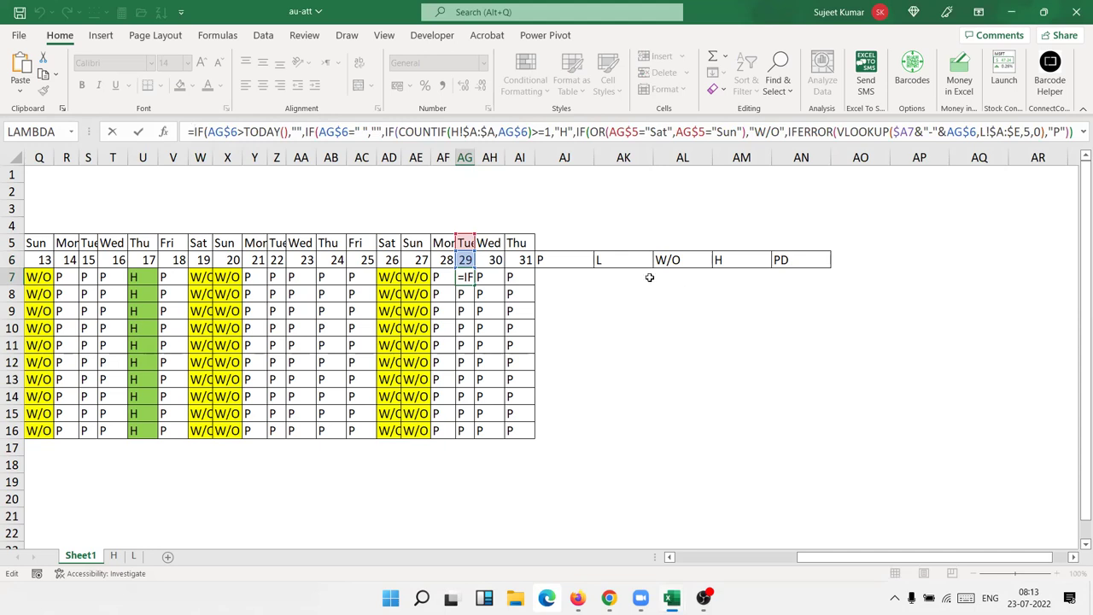
key("ctrl+Return")
left_click(460, 208)
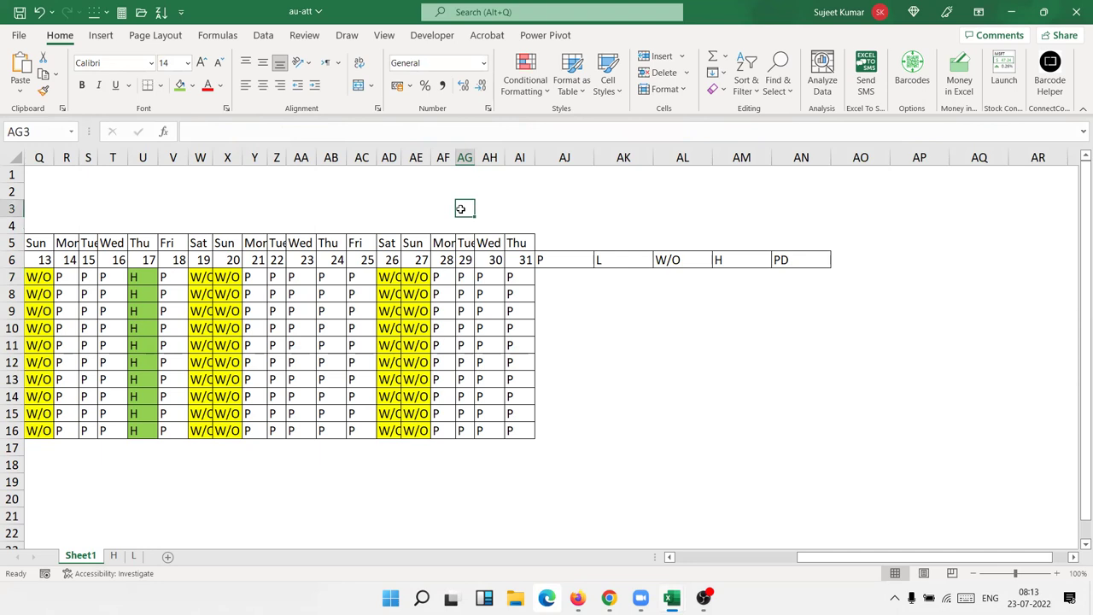
type("=isd")
key("BackSpace")
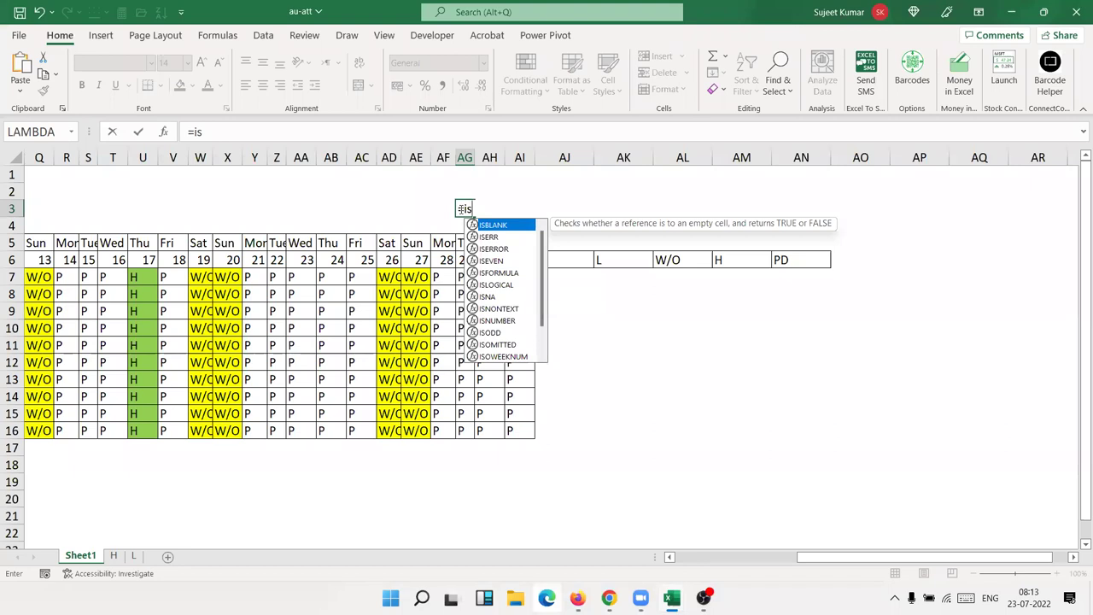
type("n")
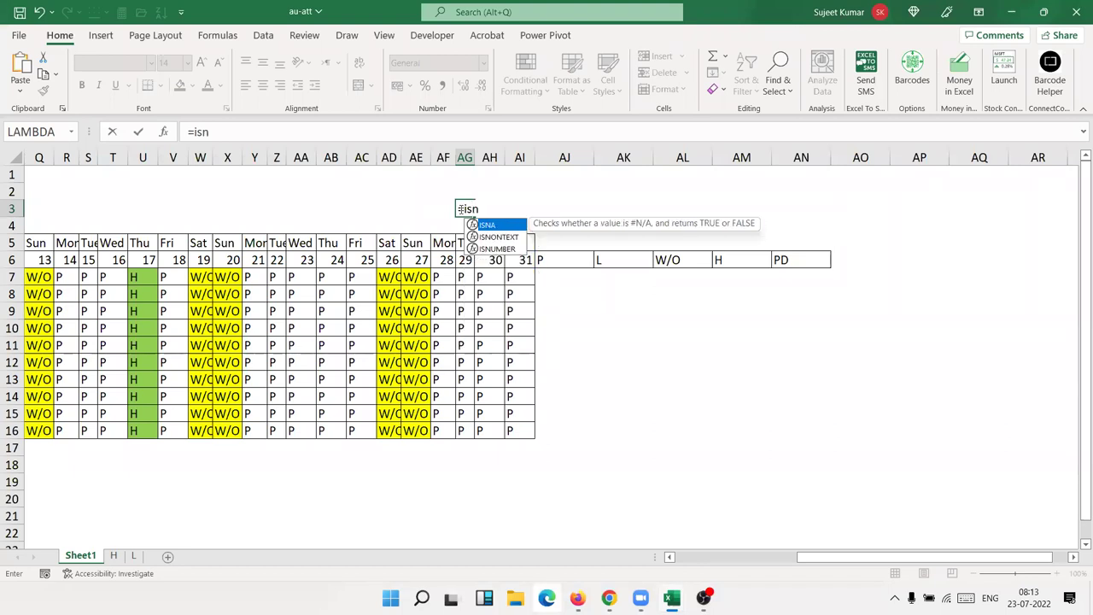
key("Down")
key("Down")
key("Tab")
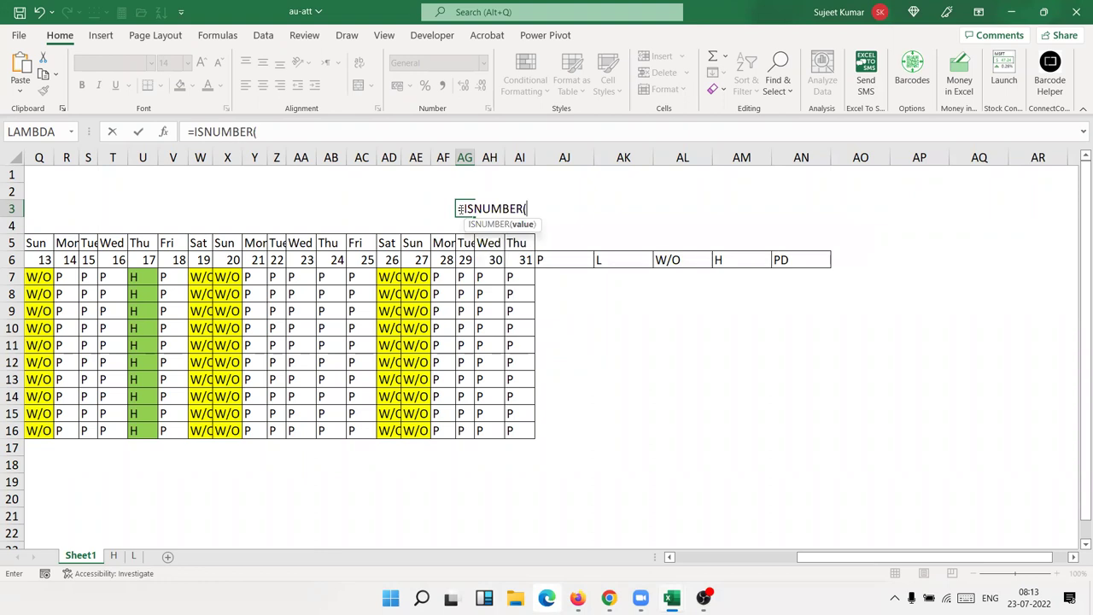
key("Down")
key("Down")
key("Down")
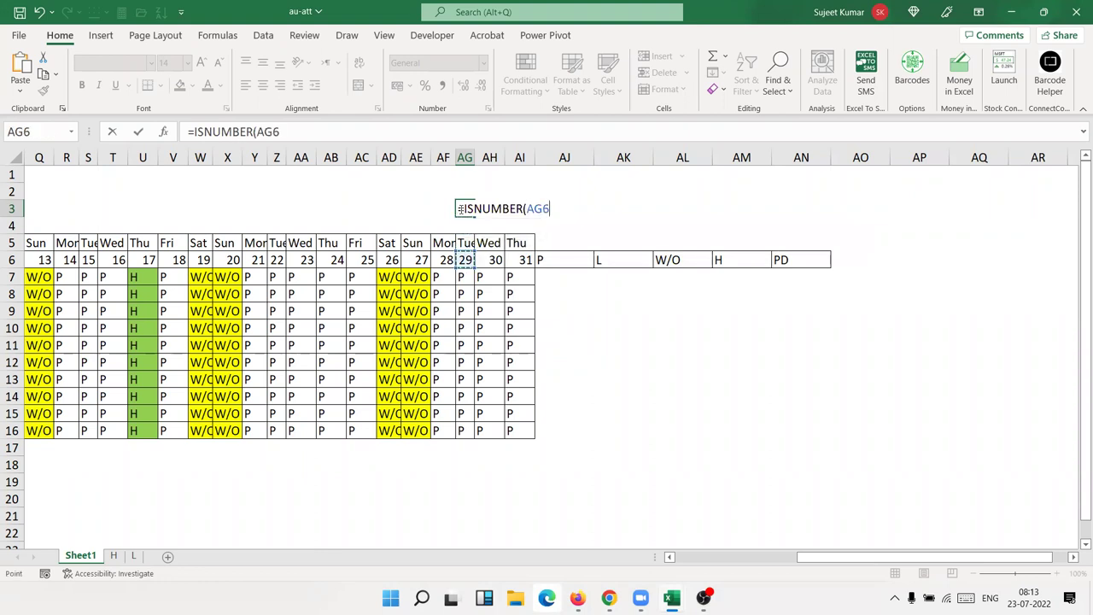
key("Return")
key("Up")
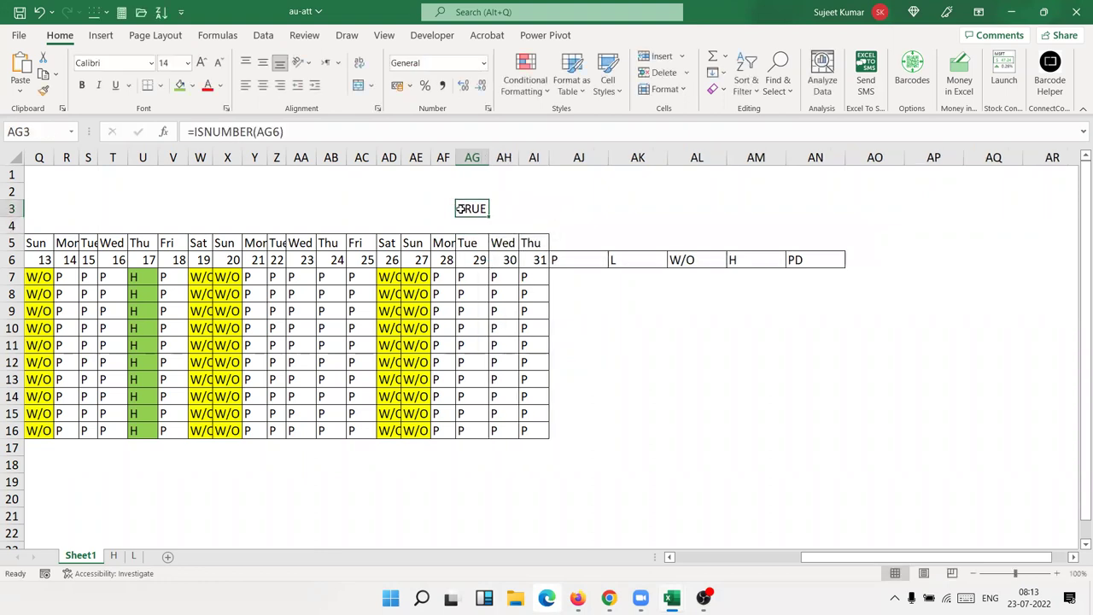
key("ctrl+z")
key("Down")
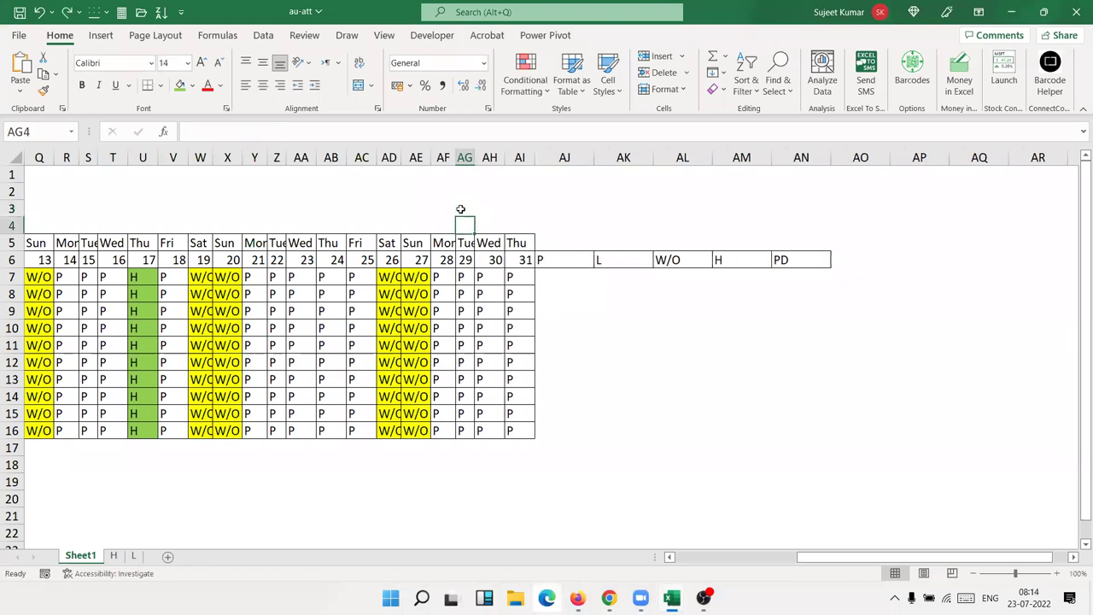
key("Down")
key("Down")
key("Down")
Step: Start AG7's formula with IF(NOT(ISNUMBER(AG6)),COUNTIF( ahead of the existing status logic
left_click(193, 132)
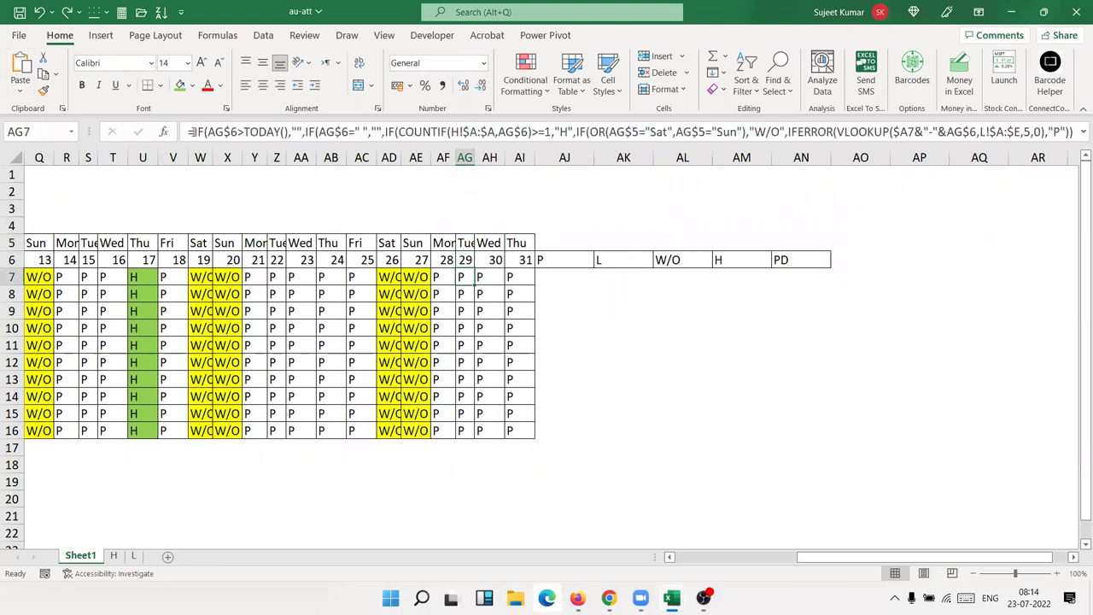
type("IF")
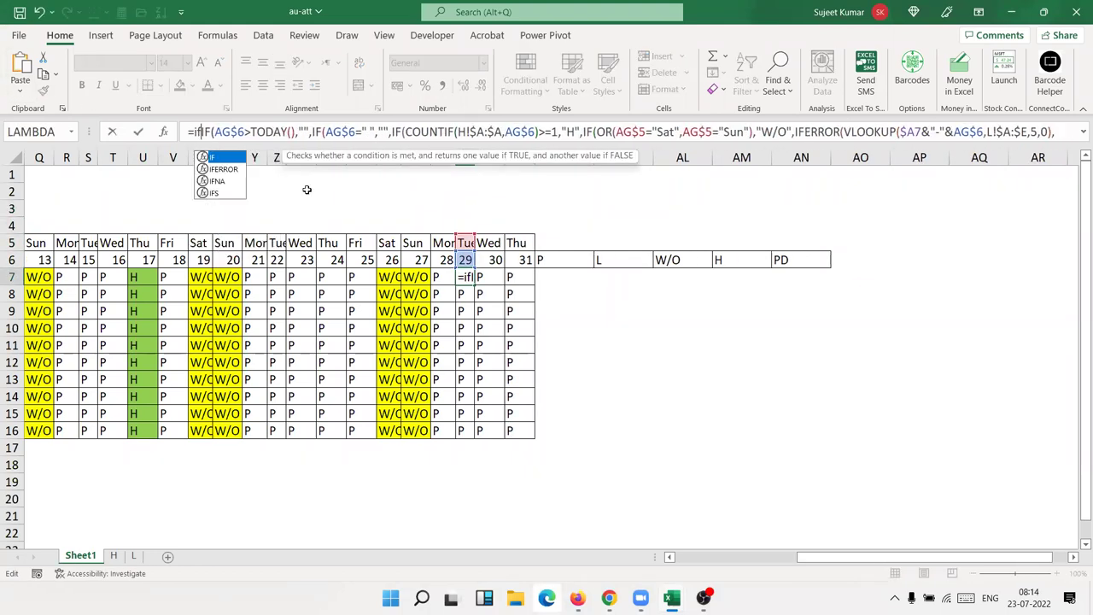
type("(not")
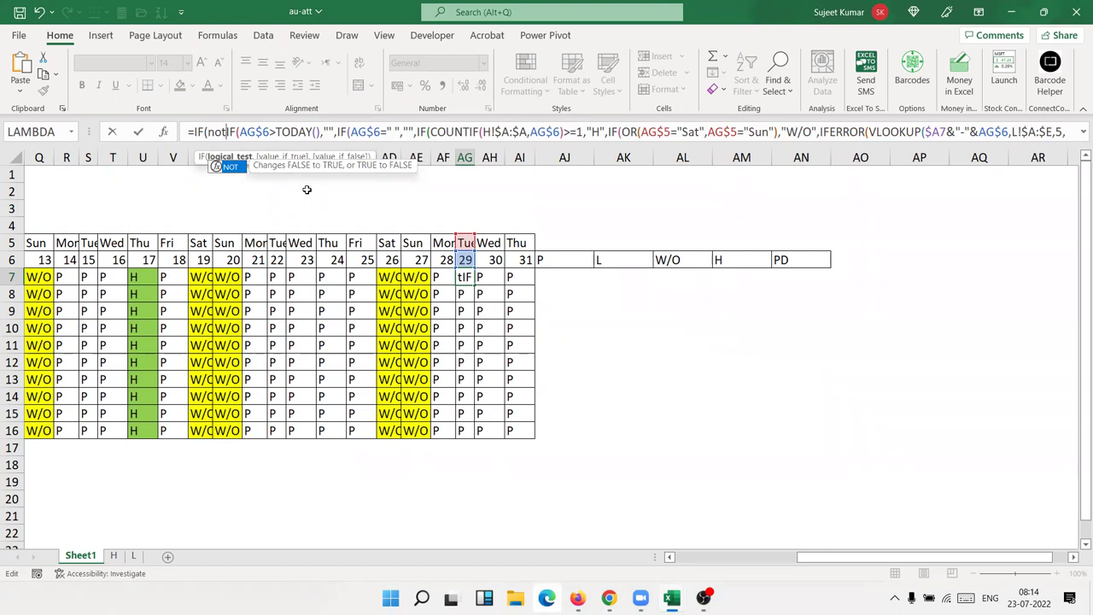
key("Tab")
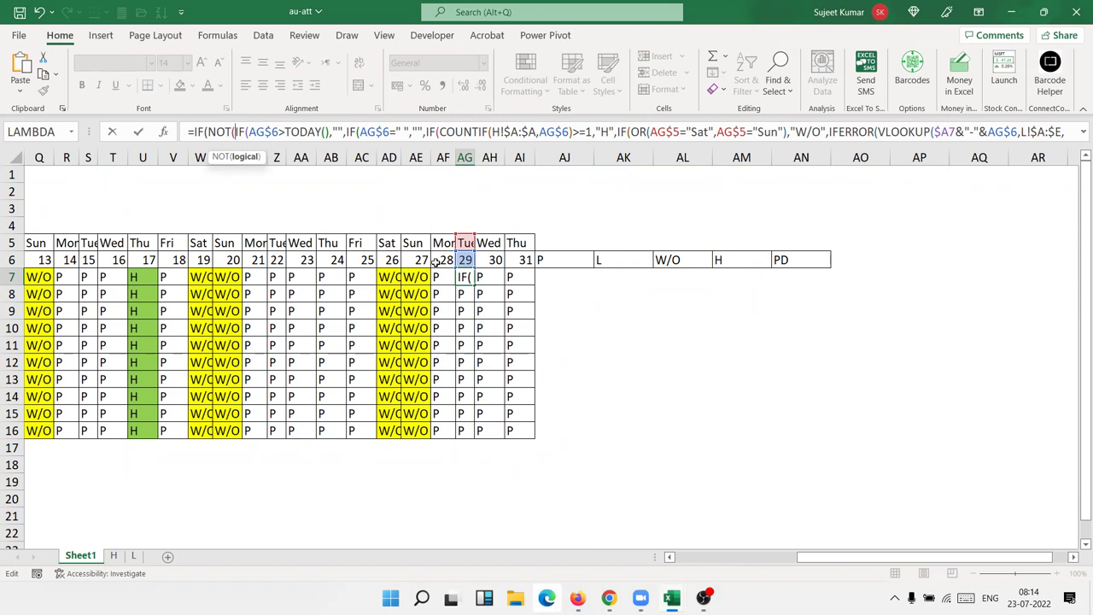
type("isn")
key("Down")
key("Down")
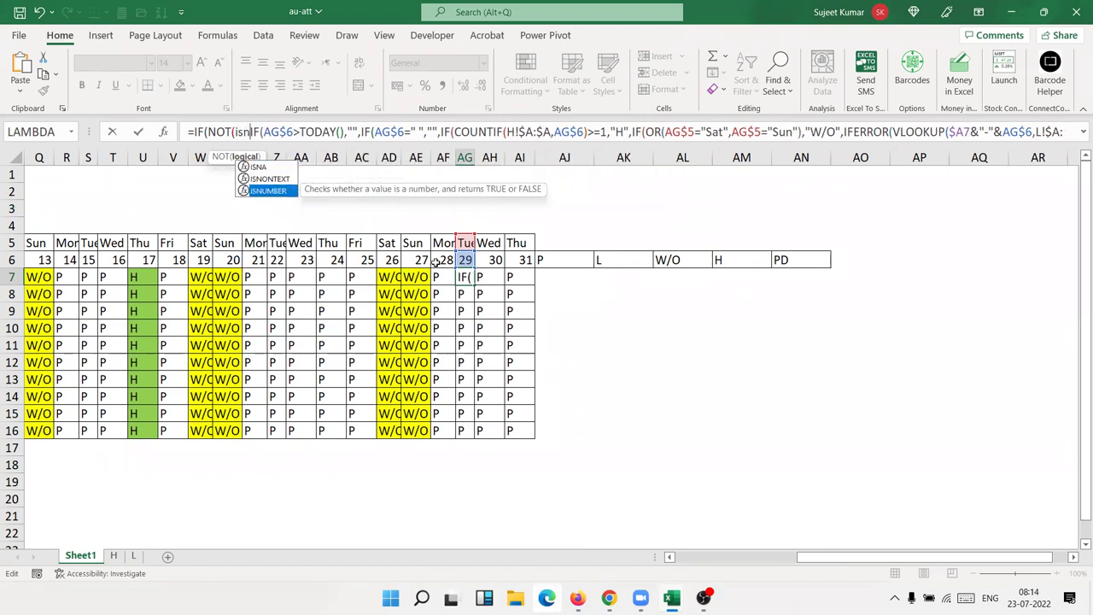
key("Tab")
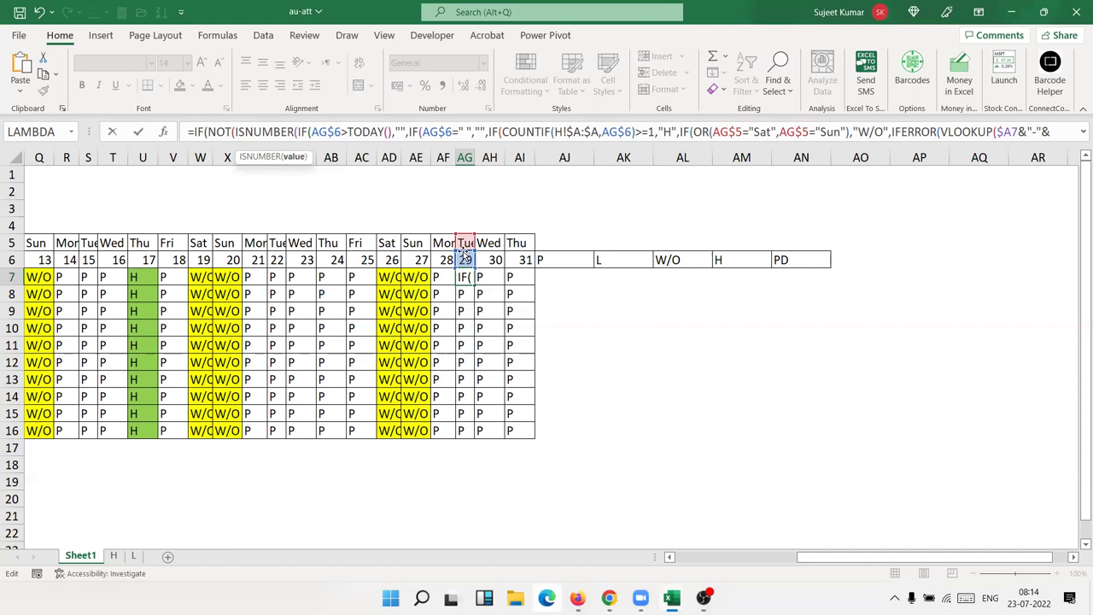
left_click(464, 259)
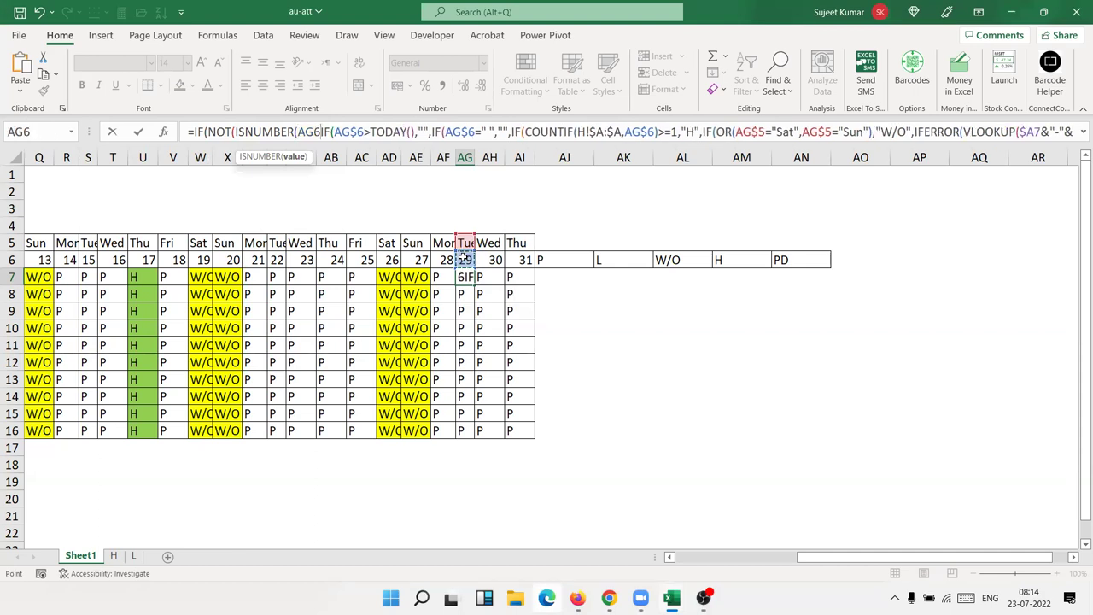
type(")")
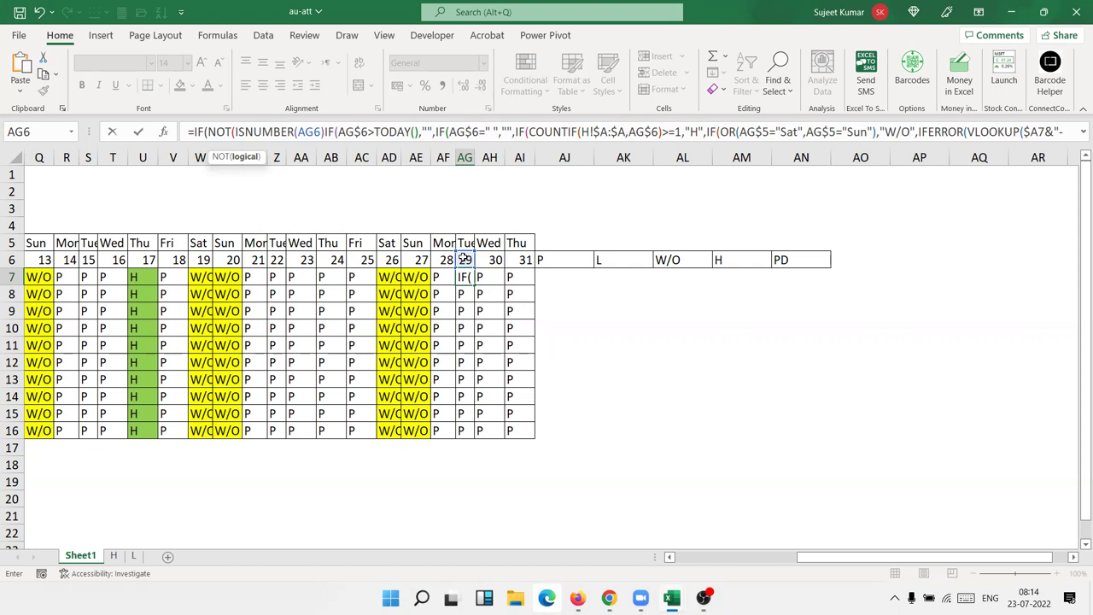
type("),")
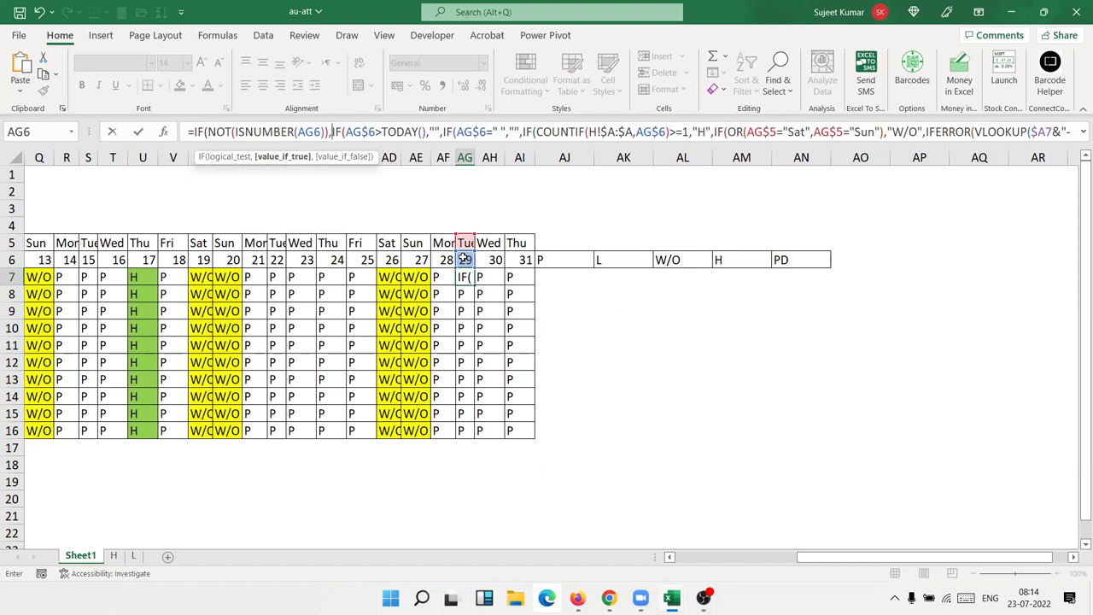
type("coun")
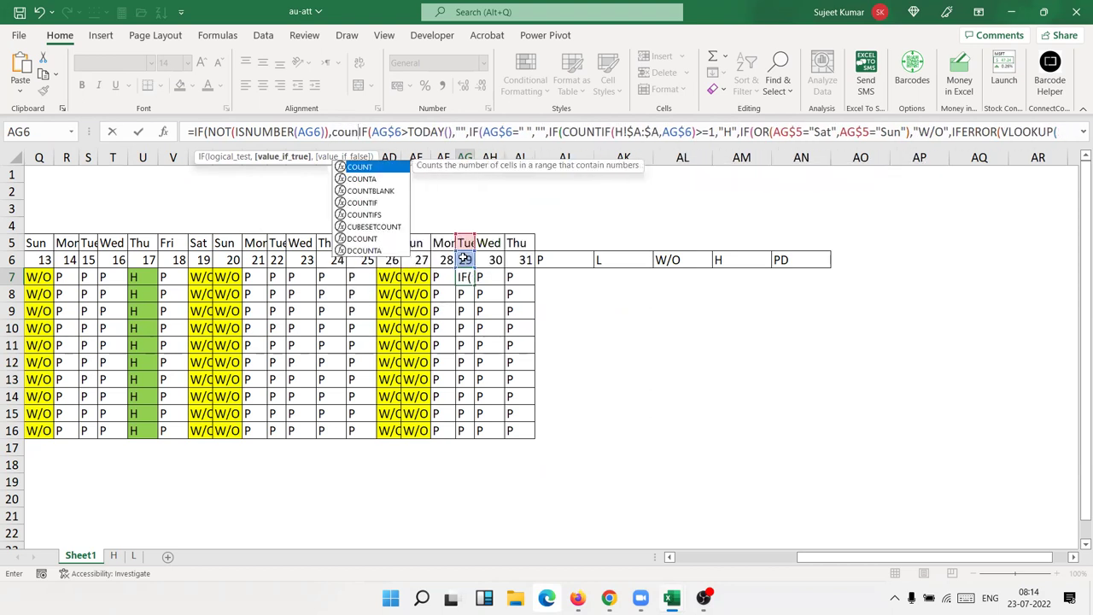
key("Down")
key("Down")
key("Down")
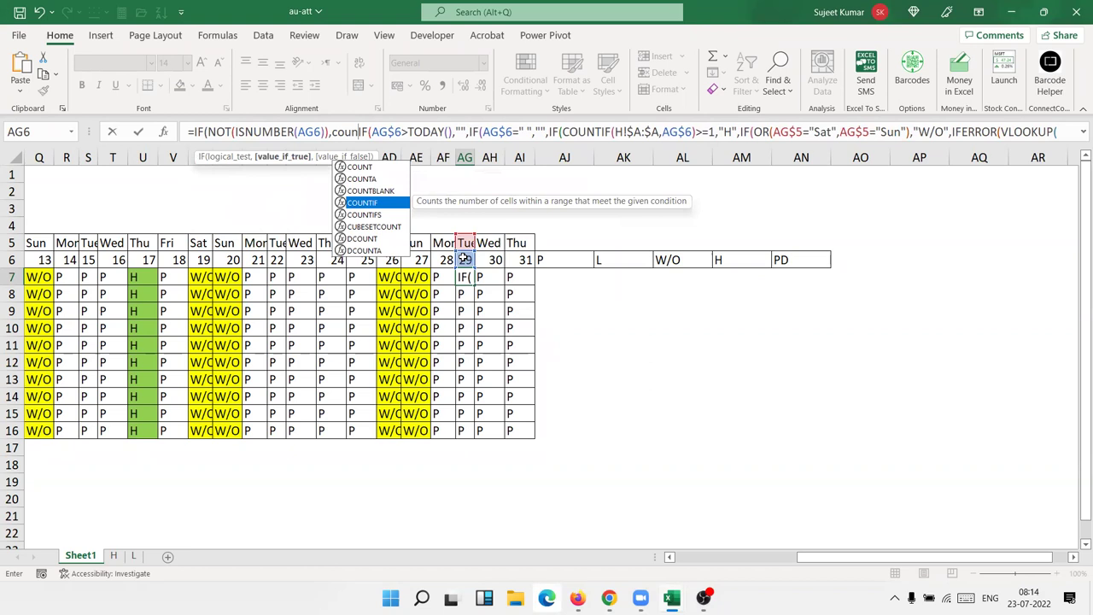
key("Tab")
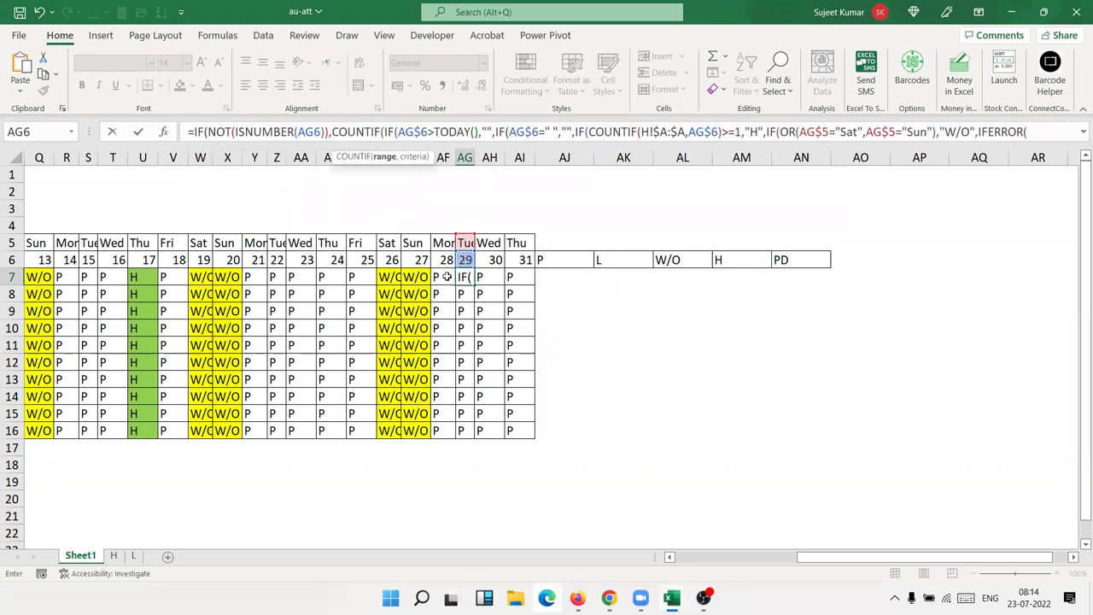
Step: Give COUNTIF the range E7:AF7 and AG6 as its criteria
left_click(443, 277)
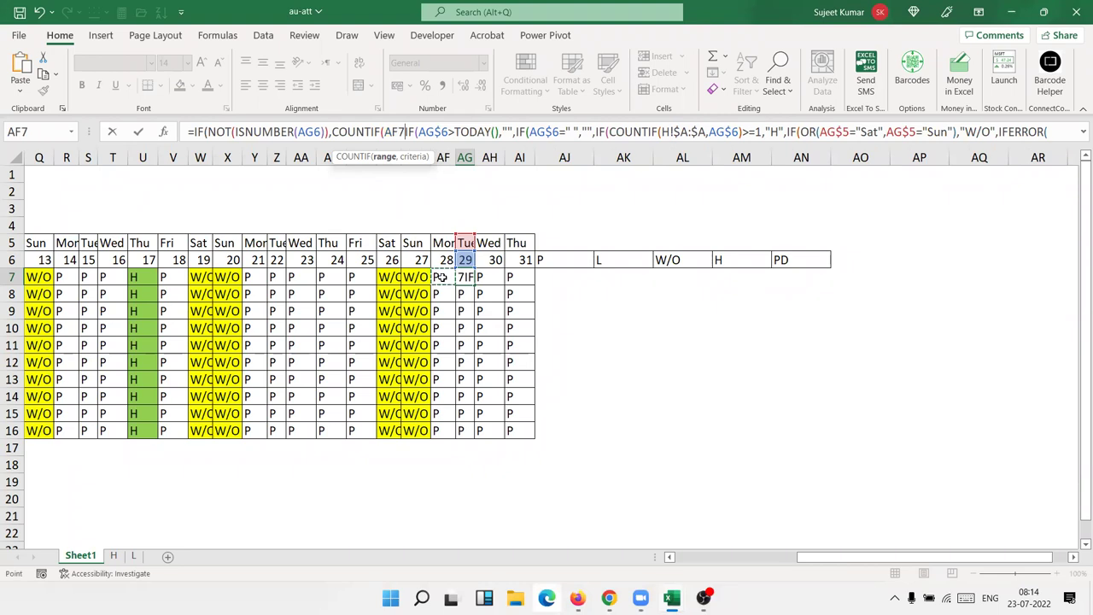
key("ctrl+shift+Left")
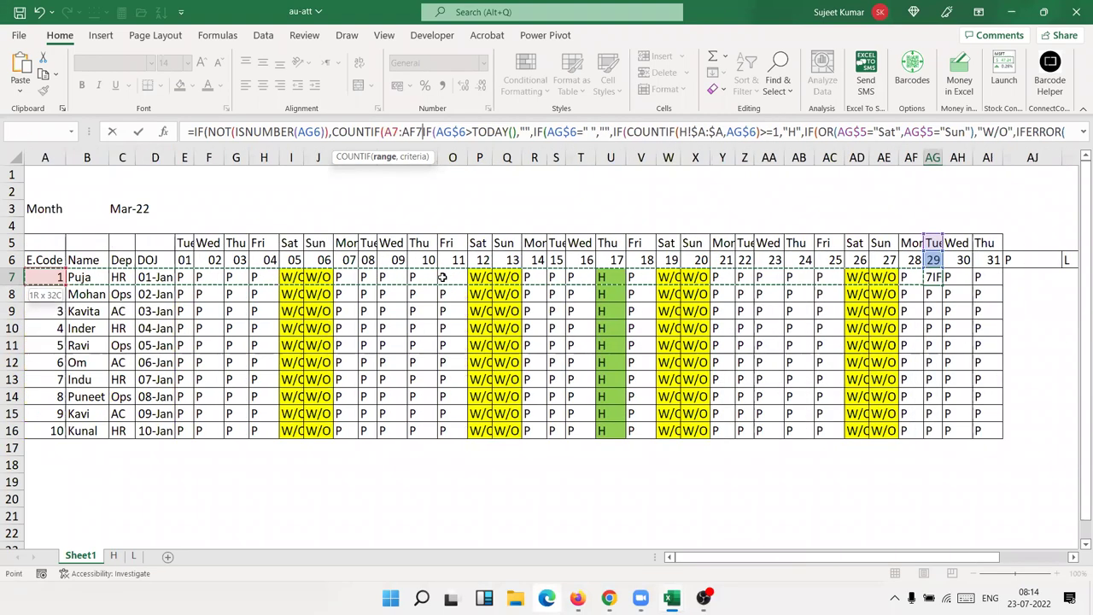
key("shift+Right")
key("shift+Right")
key("shift+Right")
key("shift+Right")
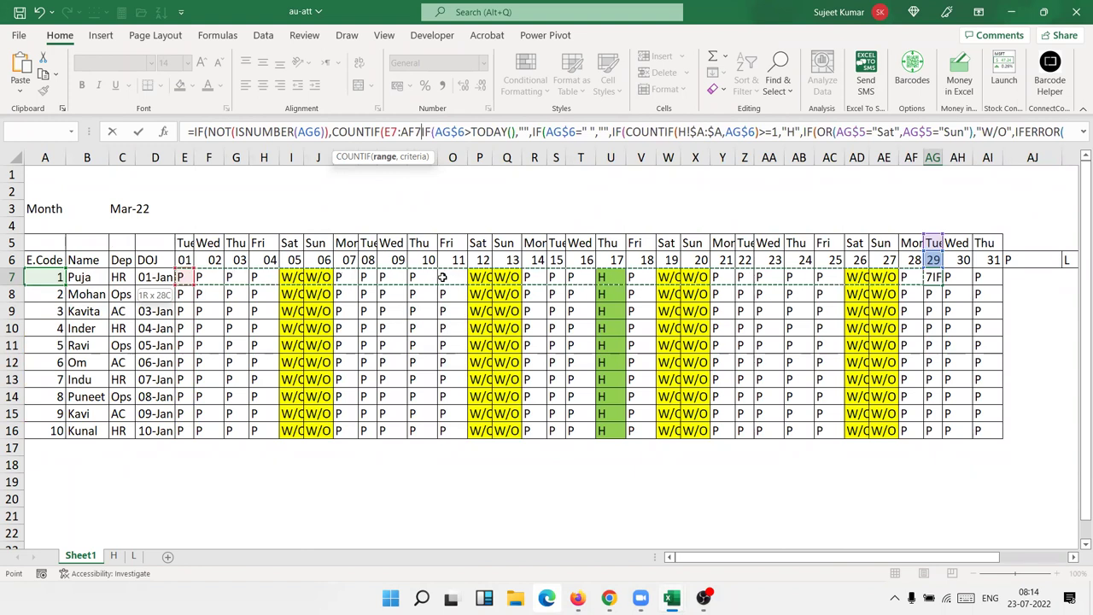
type(",")
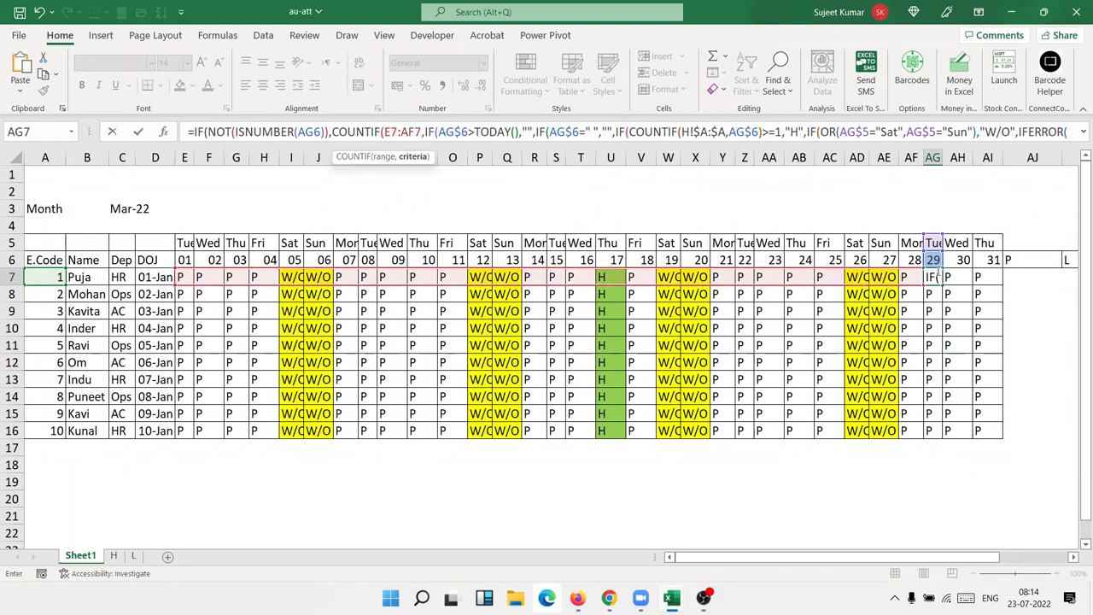
left_click(936, 259)
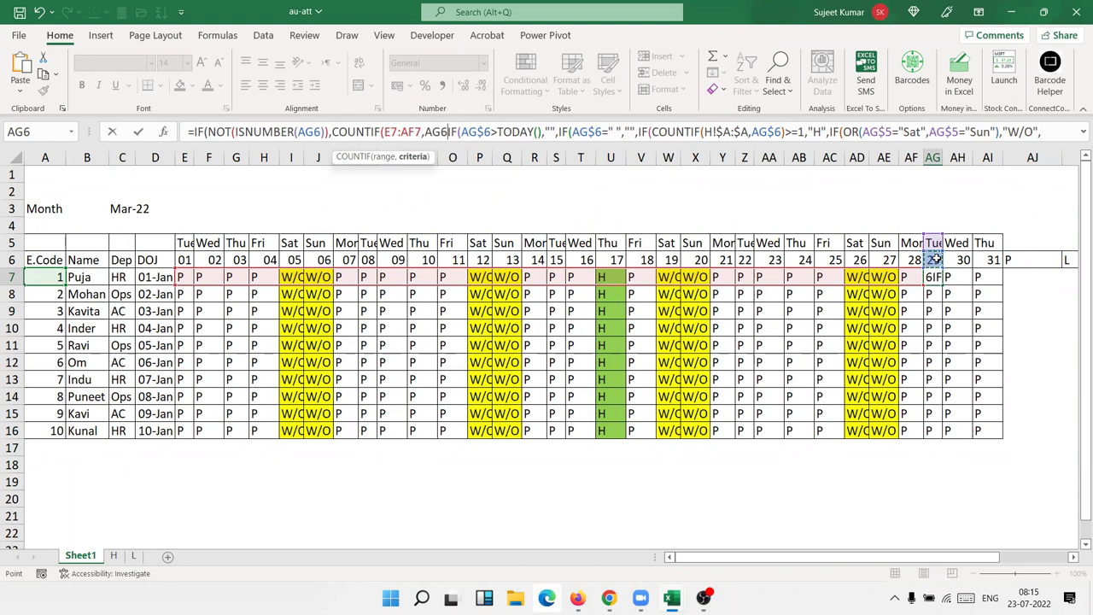
type(")")
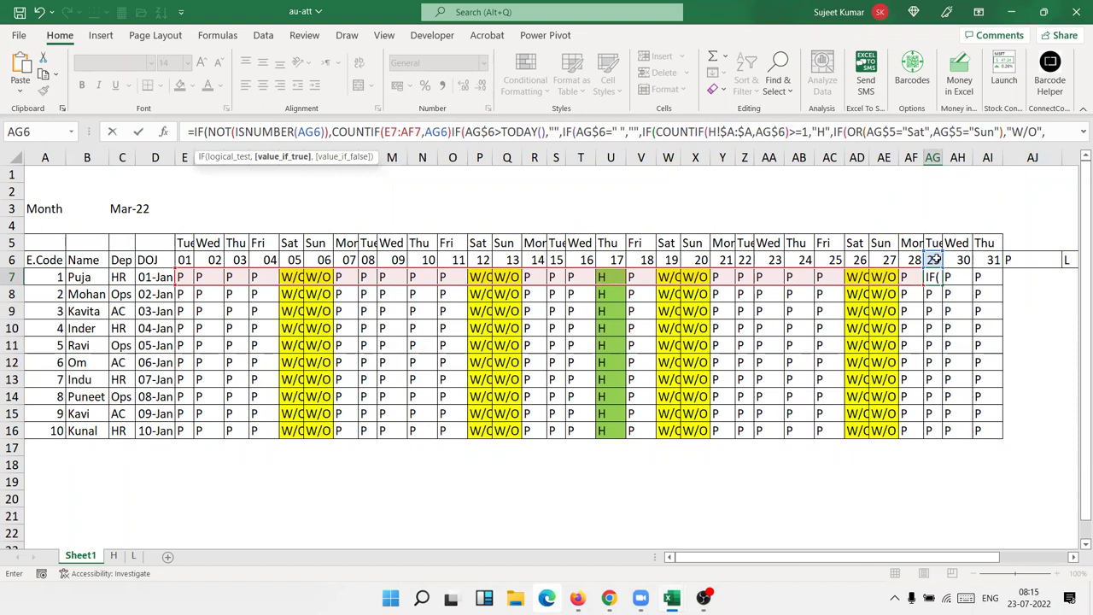
type(",")
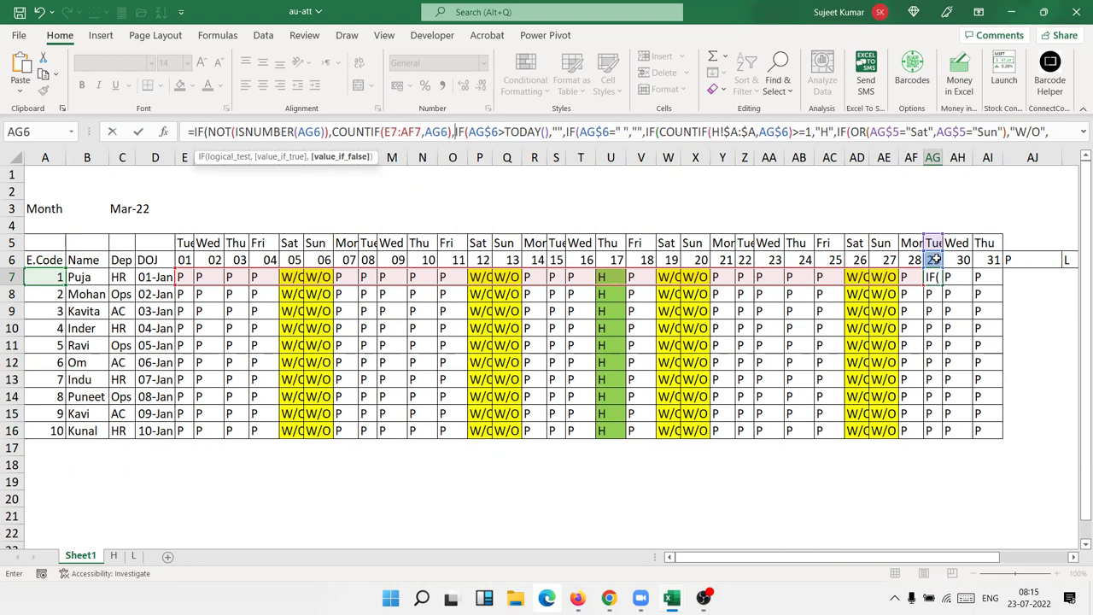
Step: Anchor the references as AG$6, $E7:AF7 and criteria AG$6, then commit AG7
left_click(313, 132)
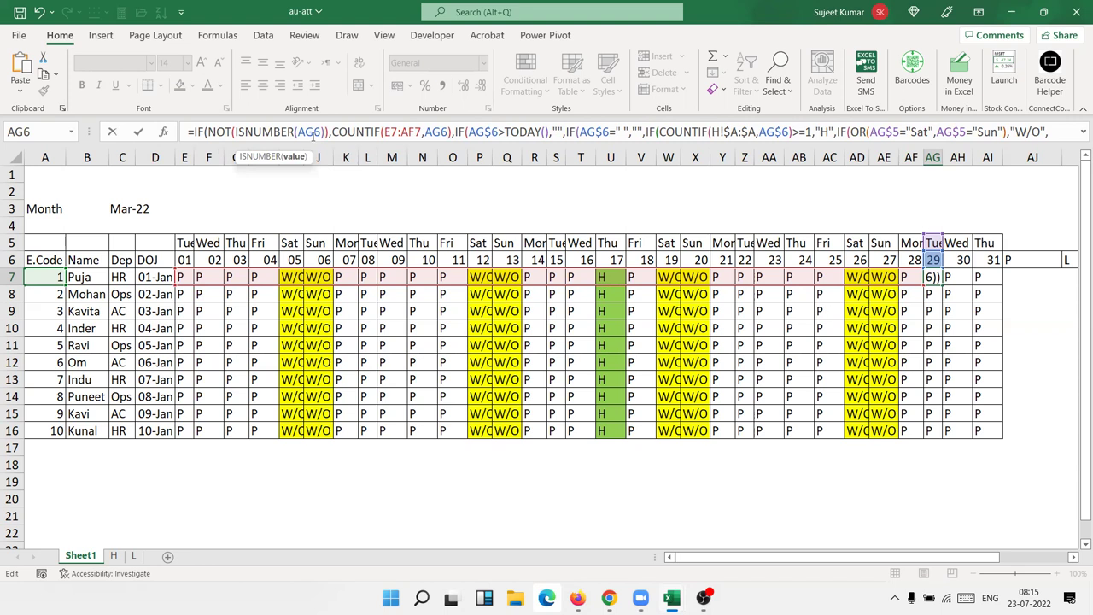
type("$")
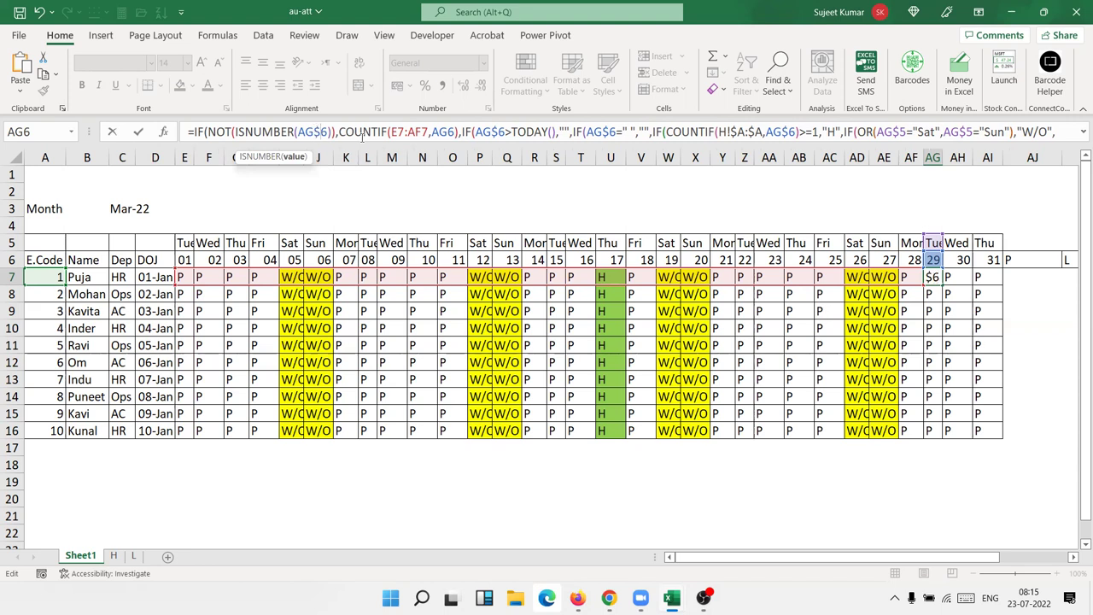
left_click(399, 132)
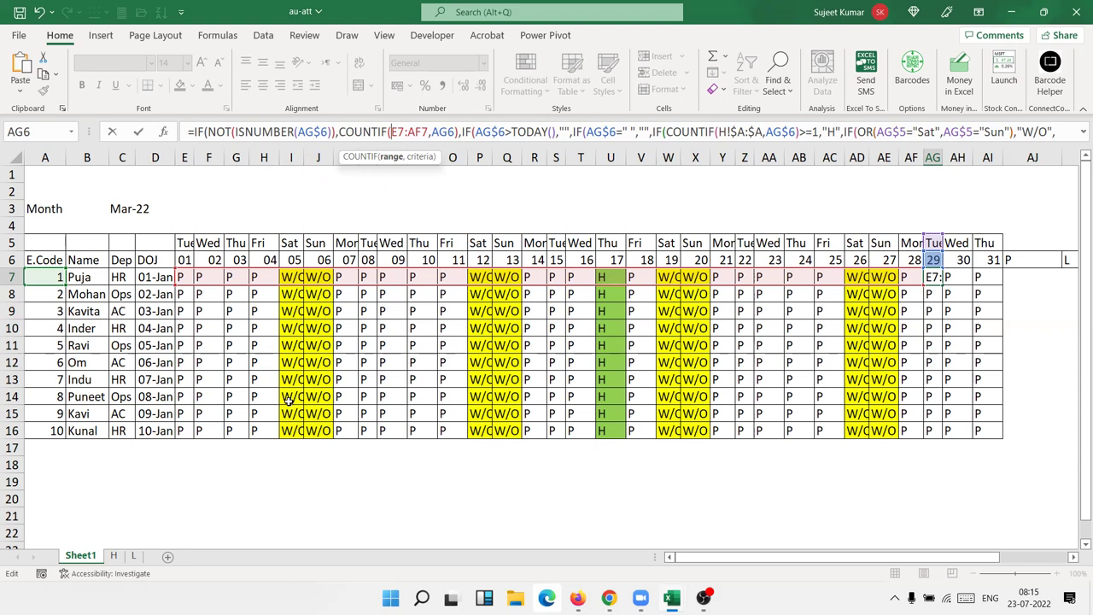
type("$")
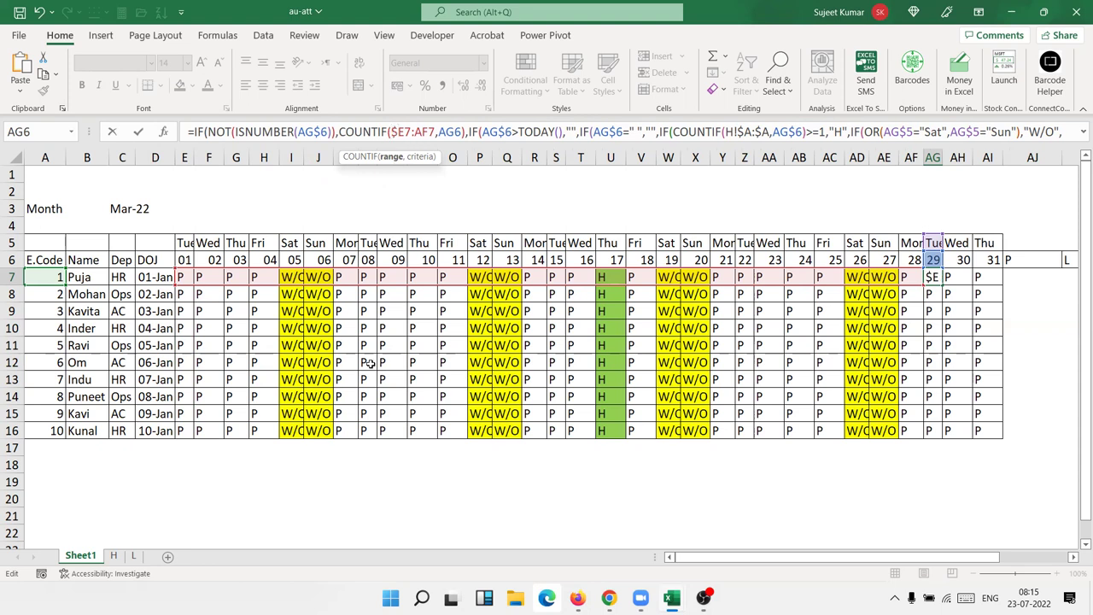
left_click(458, 134)
left_click(459, 134)
type("$")
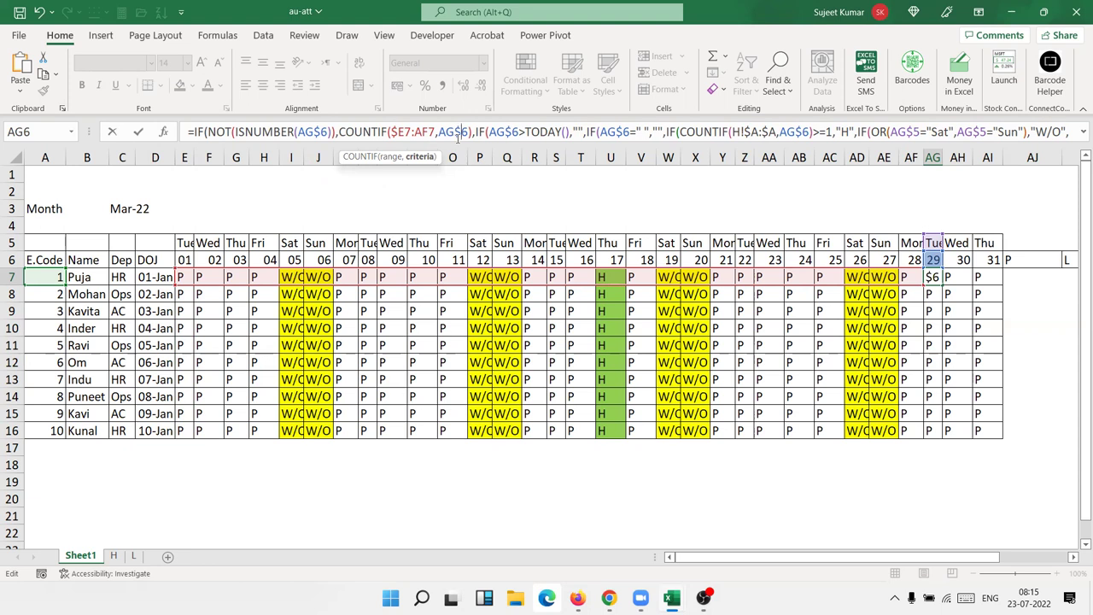
key("Return")
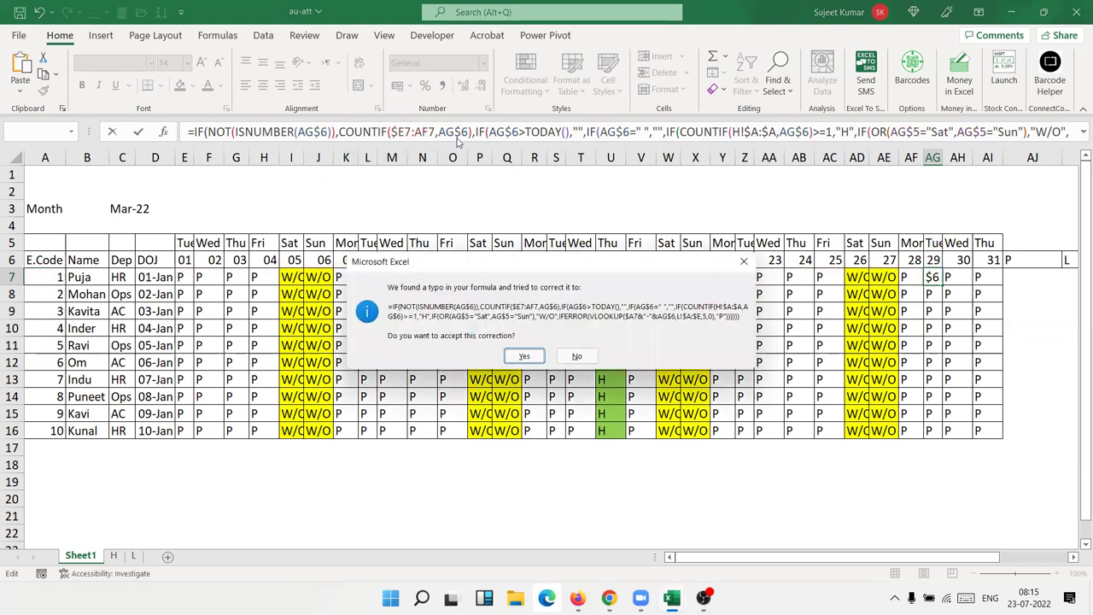
Step: Accept the correction and fill AG7 right to AN7, giving 22 P, 0 L, 8 W/O, 1 H
key("Return")
key("Up")
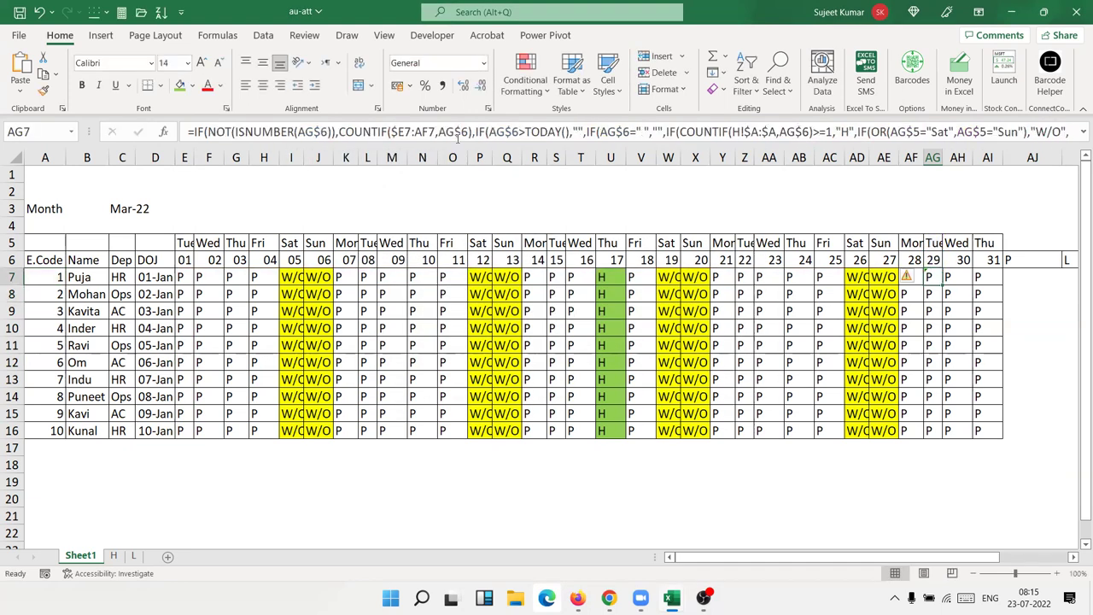
left_click_drag(1004, 557, 1068, 559)
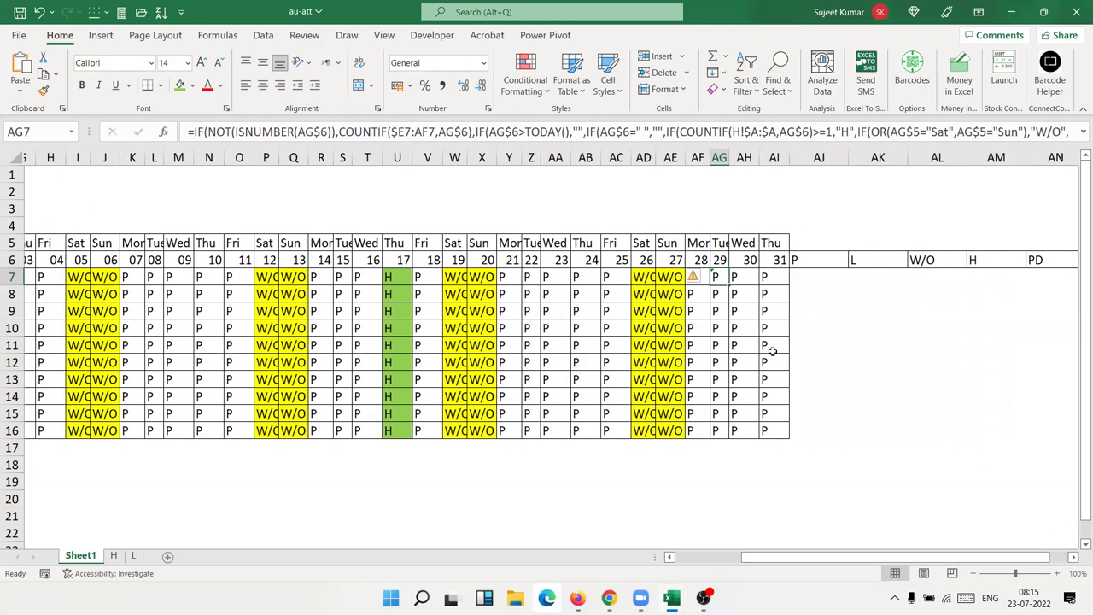
left_click_drag(725, 287, 1059, 293)
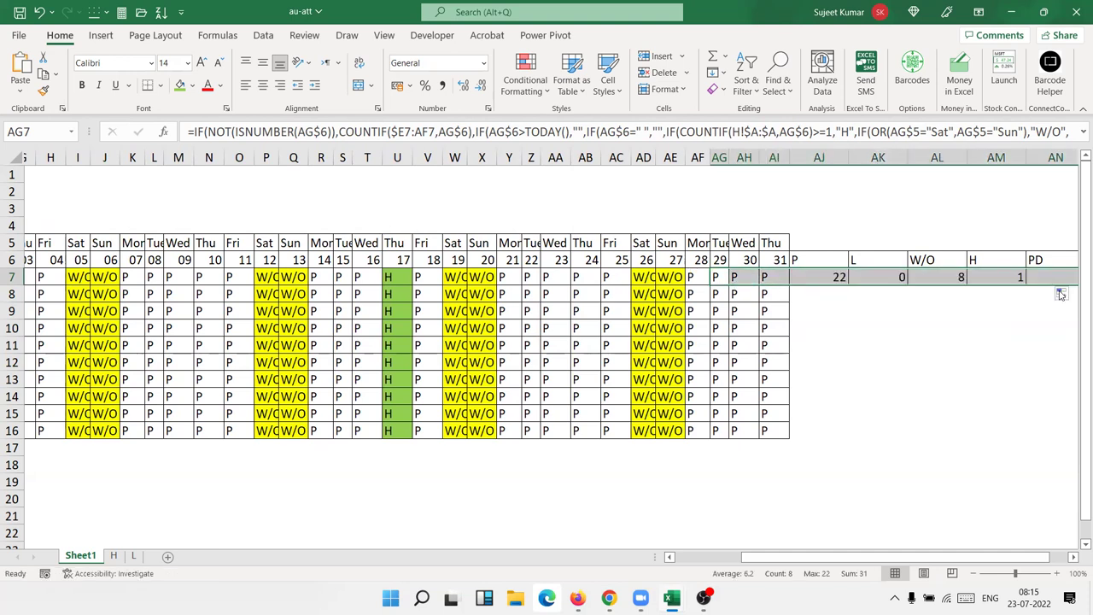
Step: Fill row 7's day and total formulas down through row 16
left_click(1074, 557)
scroll(1074, 557, "right", 3)
scroll(1045, 407, "right", 1)
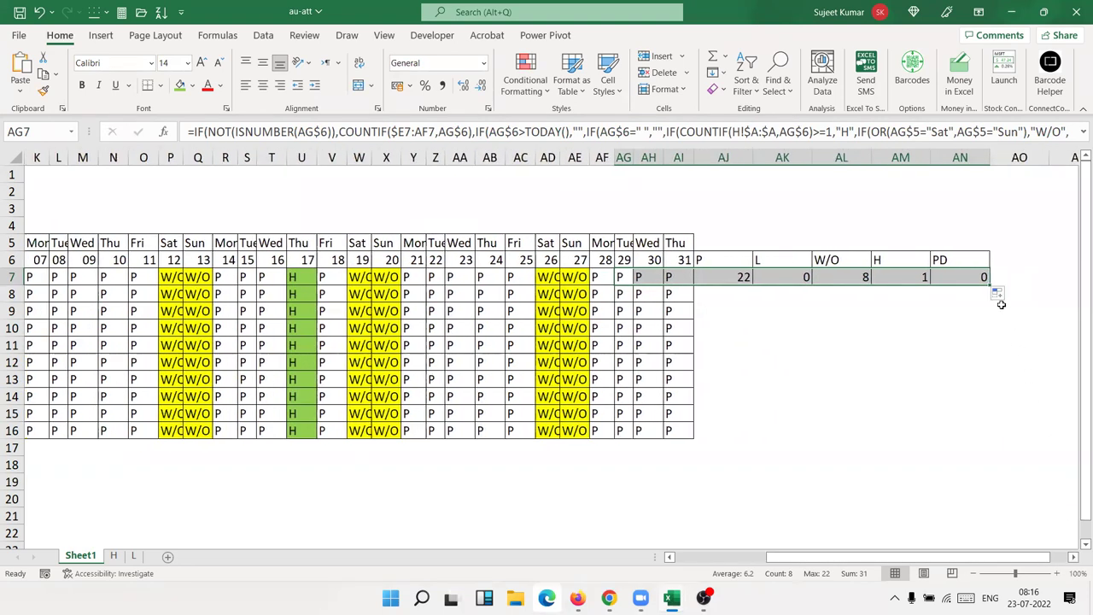
left_click_drag(990, 284, 1000, 424)
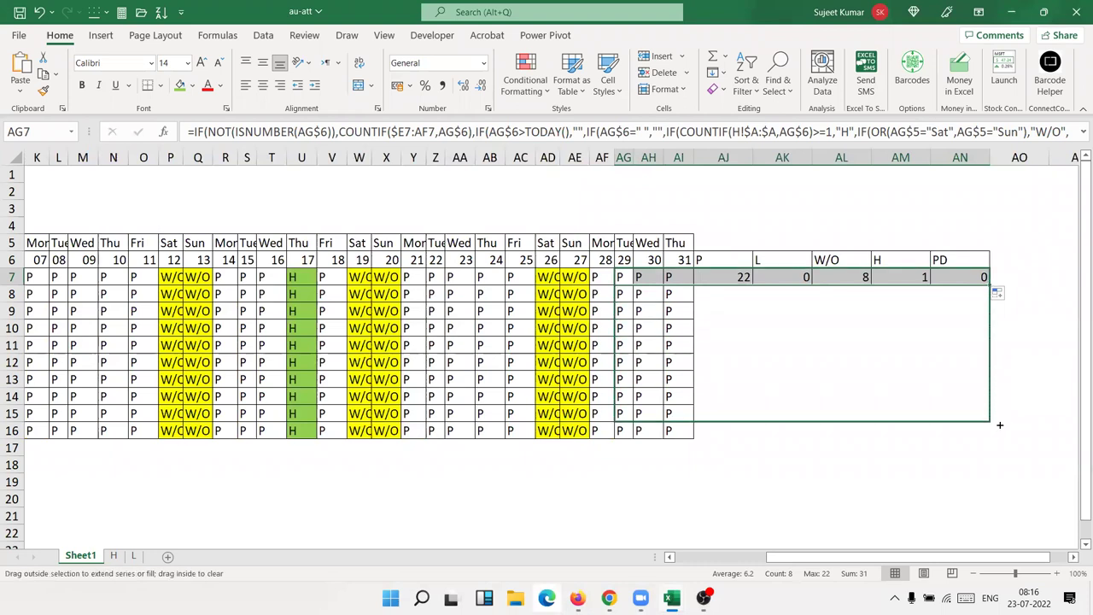
left_click_drag(999, 424, 997, 445)
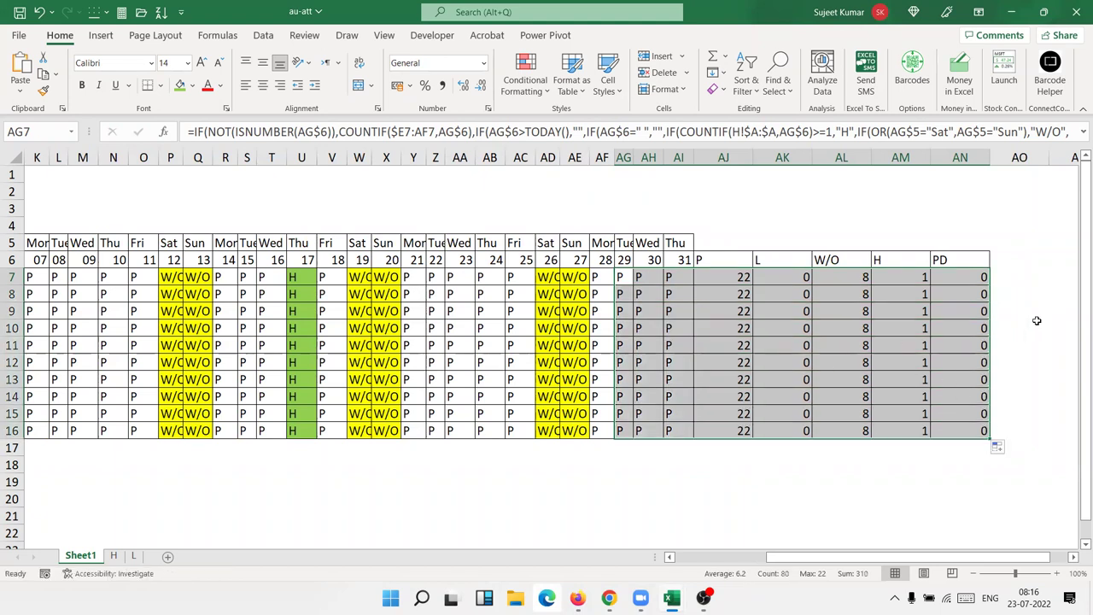
Step: Check the copied formulas in AN7, AG7 and AJ7 and the sum of row 7's totals
left_click(953, 279)
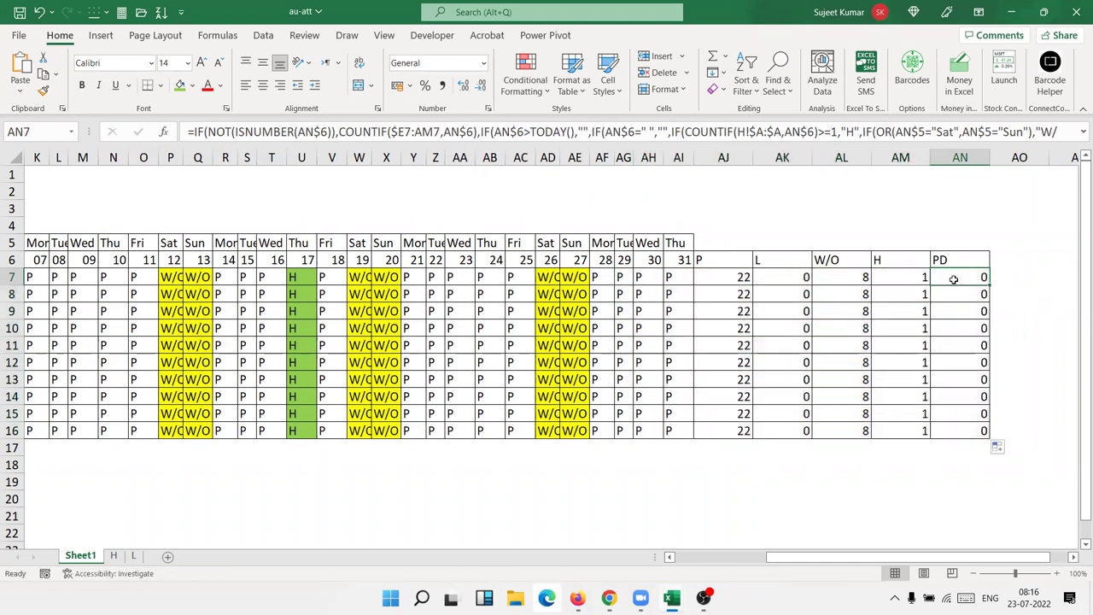
left_click(617, 278)
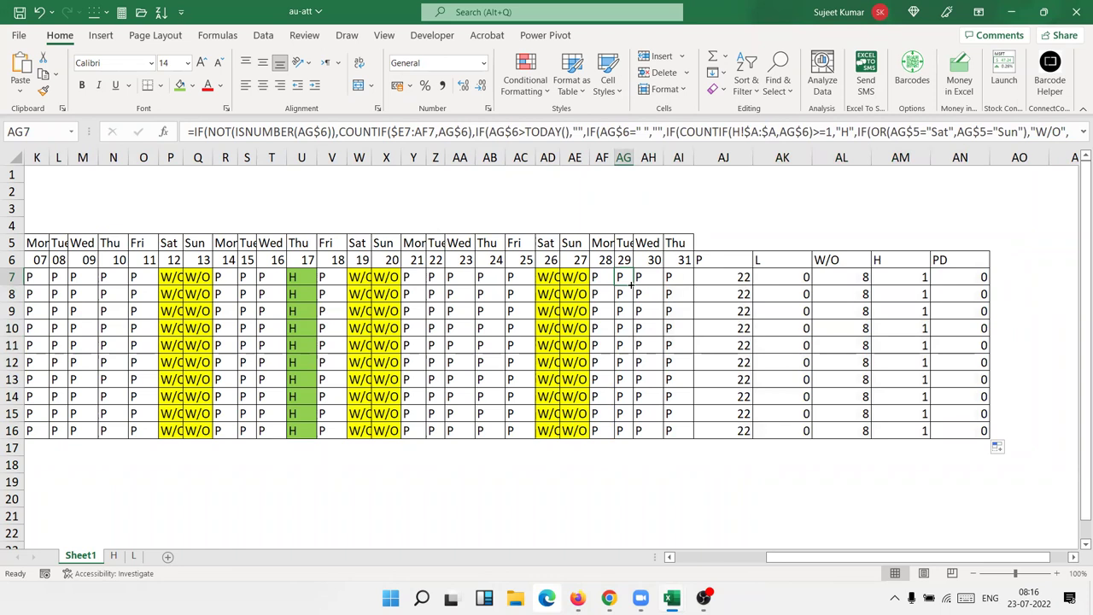
left_click_drag(714, 277, 914, 279)
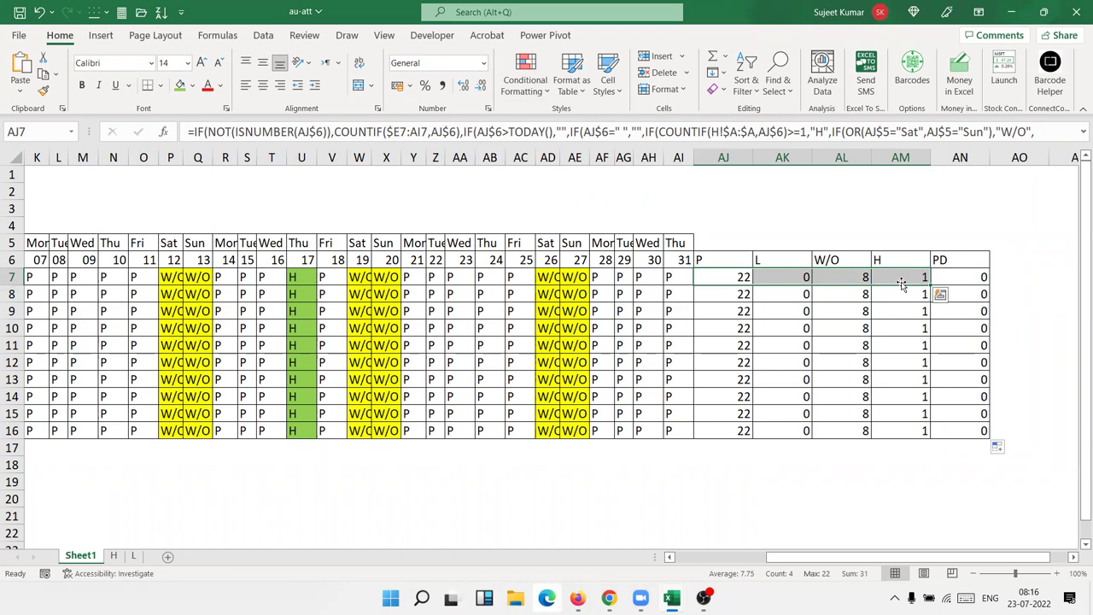
left_click(711, 279)
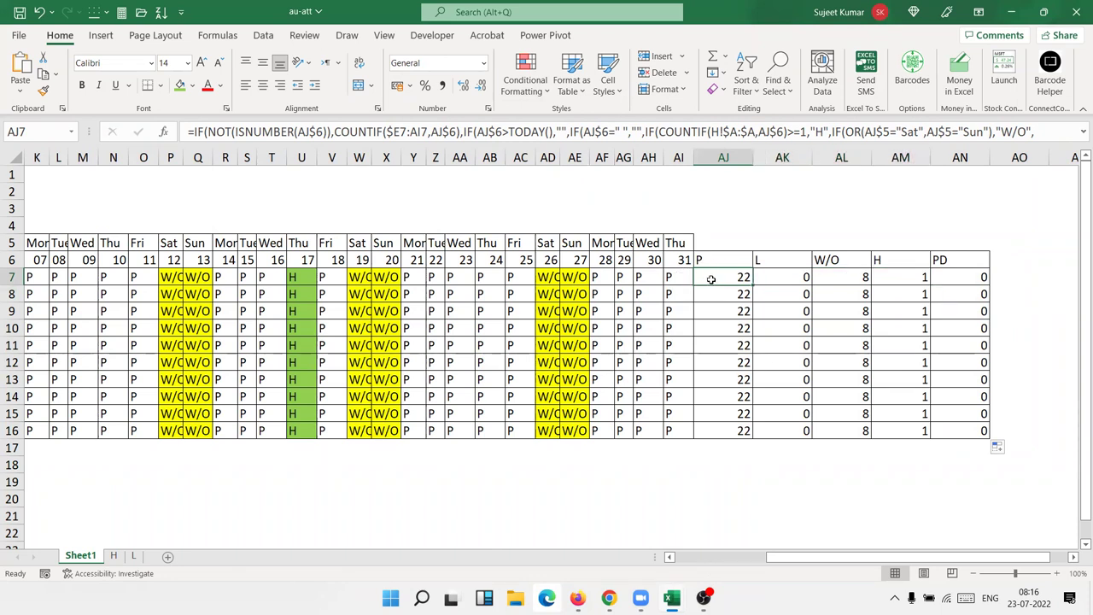
left_click(622, 277)
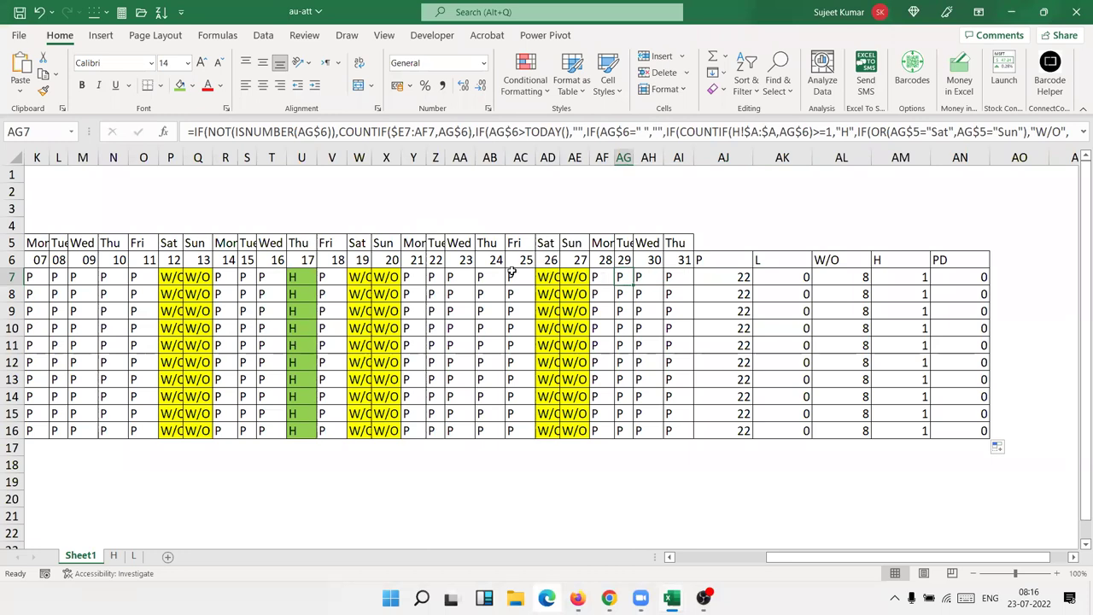
Step: Prepend IF(AG6="PD",SUM(AC7:AF7), to AG7's formula and commit it
left_click(193, 132)
type("IF(")
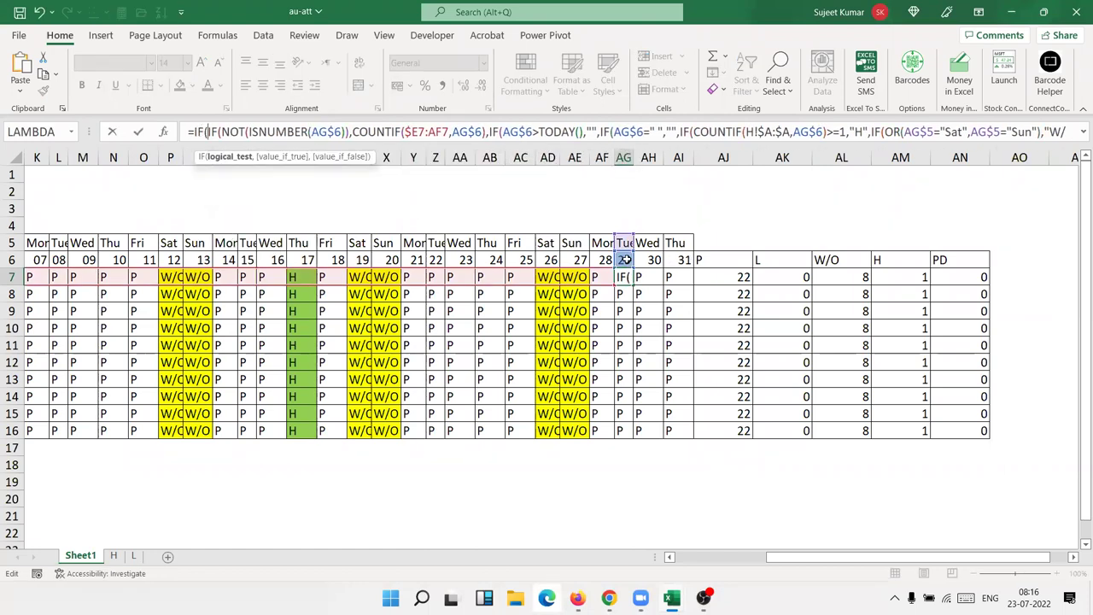
left_click(625, 260)
type("=")
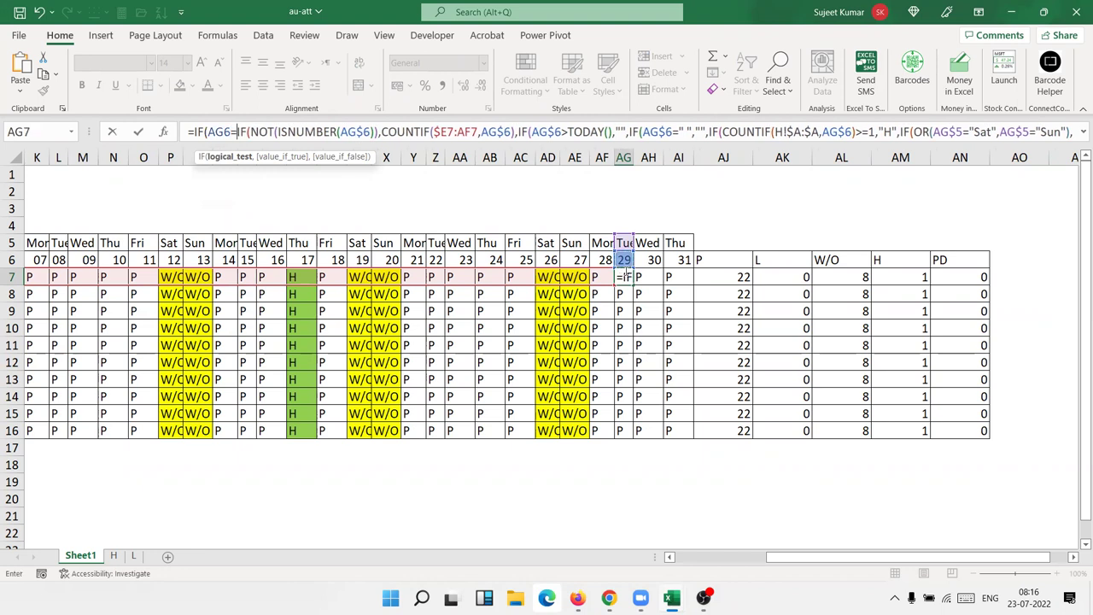
type("\"PD")
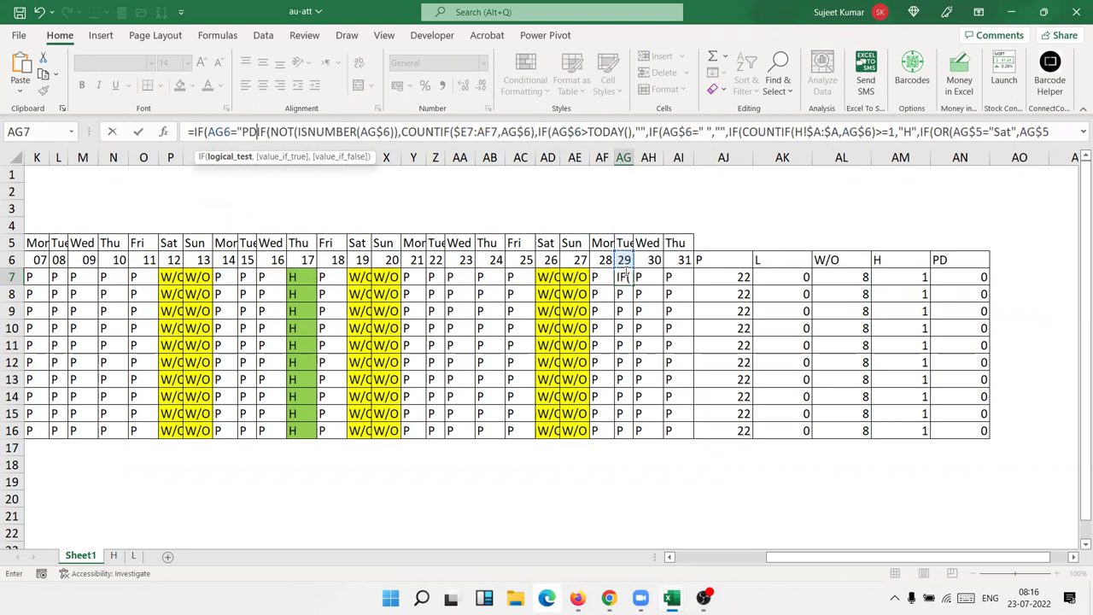
type("\",SU")
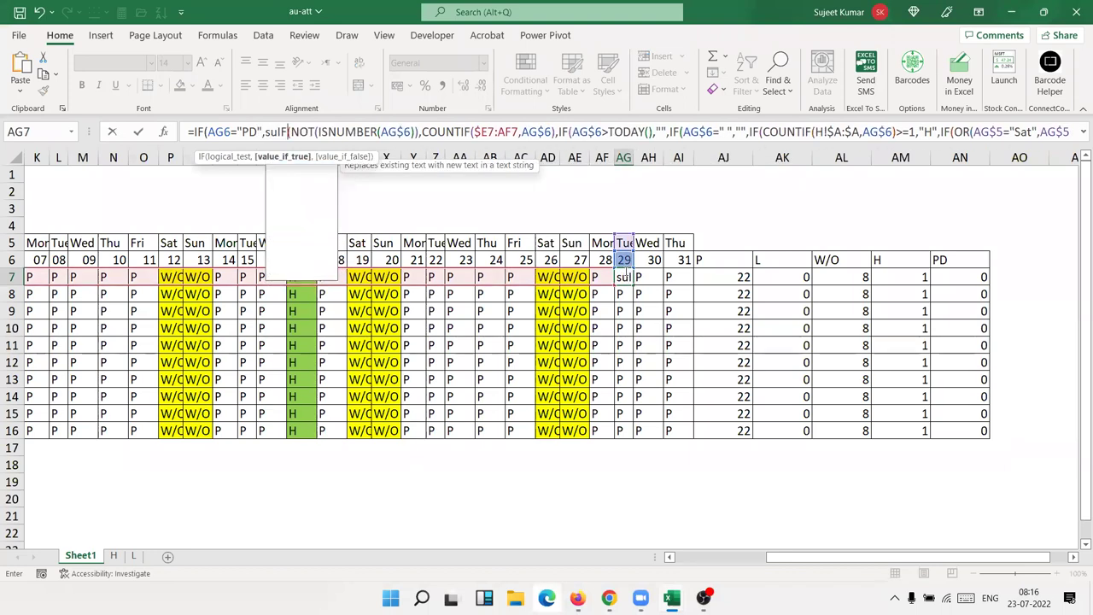
type("M(")
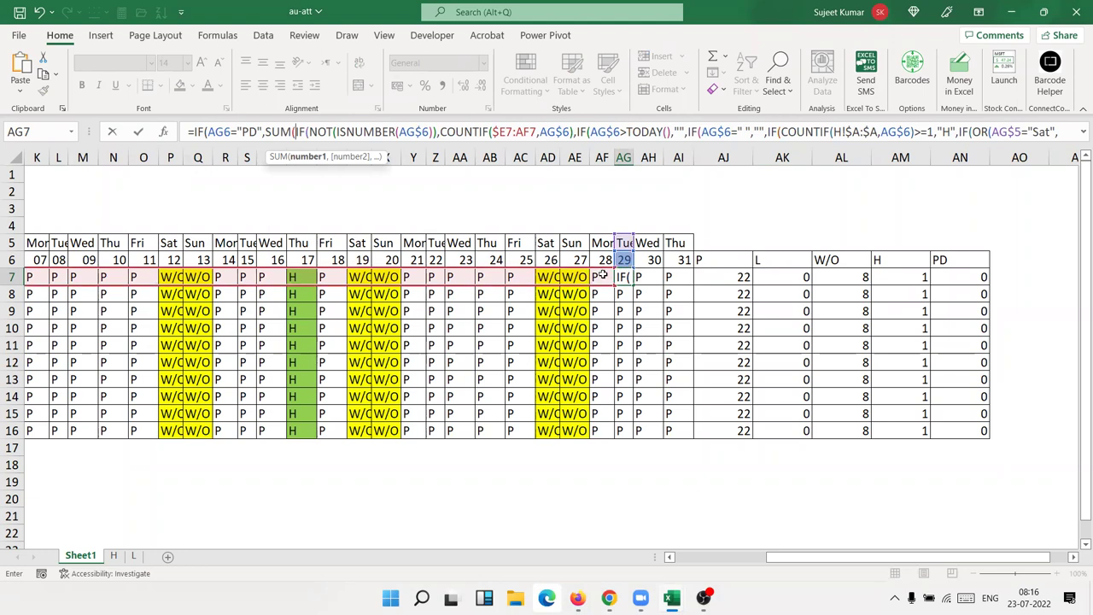
left_click(602, 276)
left_click_drag(602, 276, 531, 274)
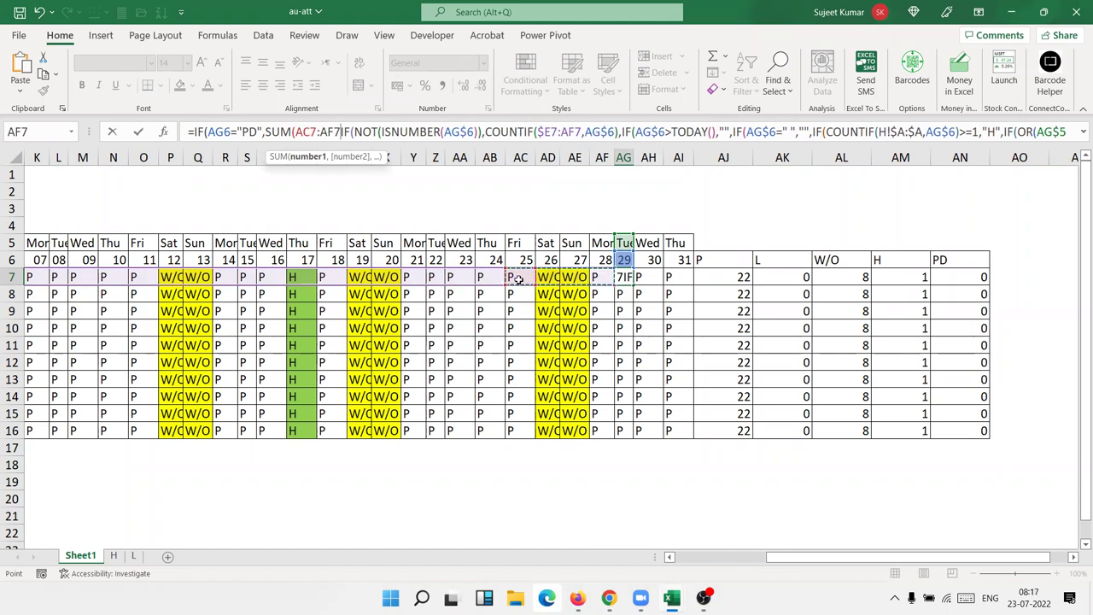
type("),")
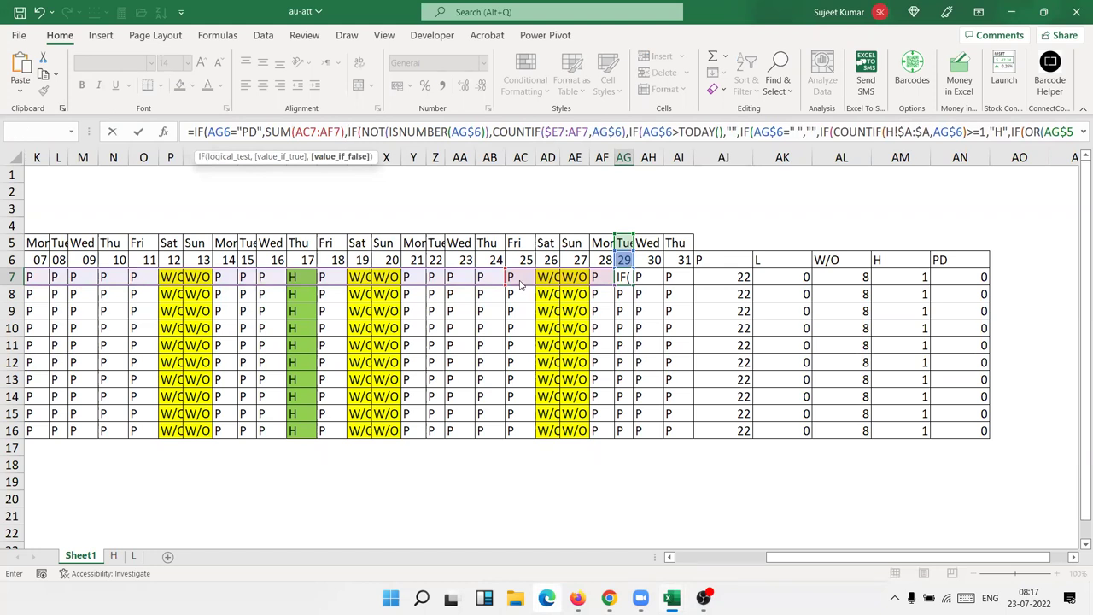
key("Return")
key("Return")
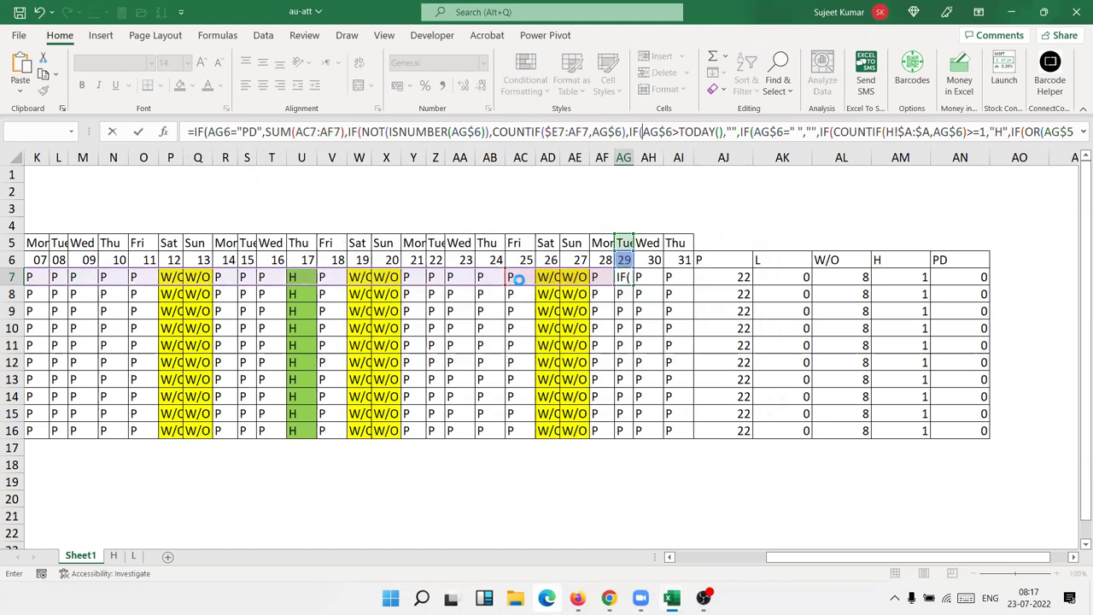
key("Up")
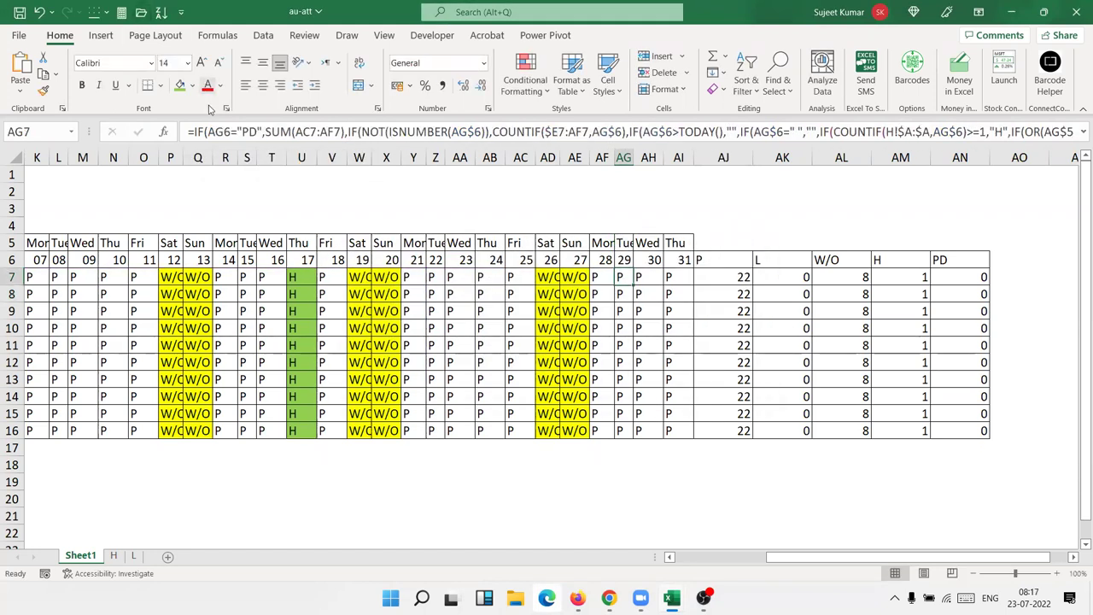
Step: Anchor the header as AG$6 and copy AG7:AN7 down to row 16, giving PD 31
left_click(225, 131)
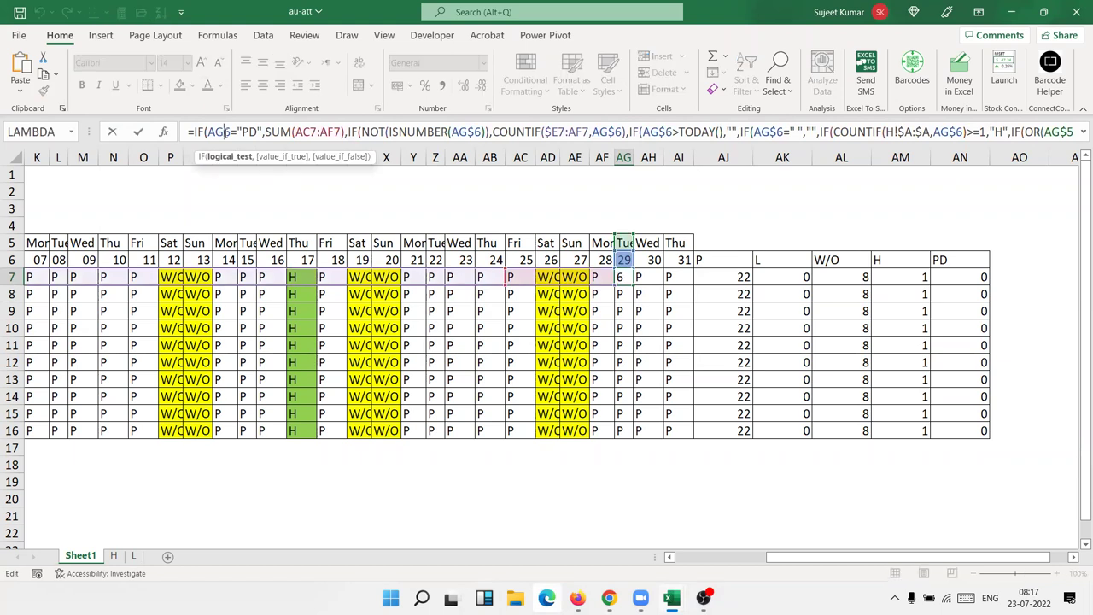
type("$")
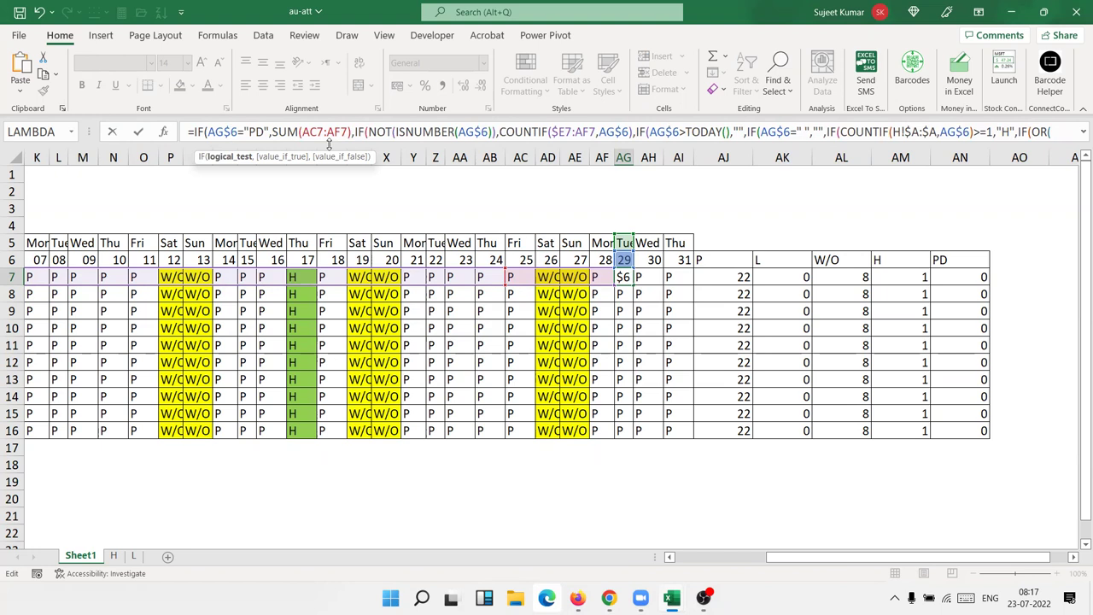
key("Return")
key("Up")
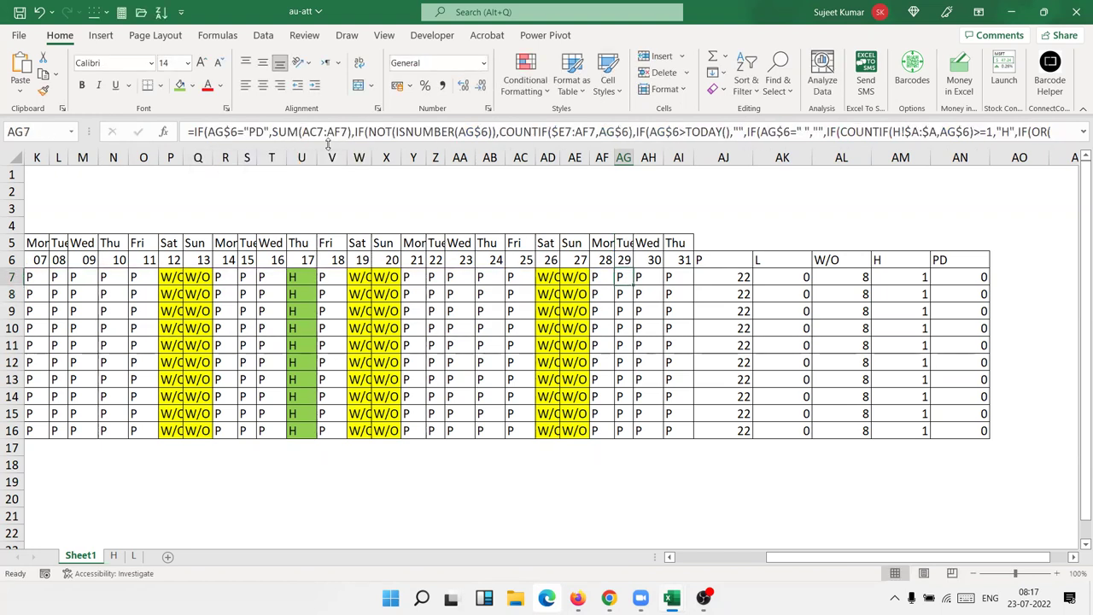
left_click_drag(634, 287, 990, 309)
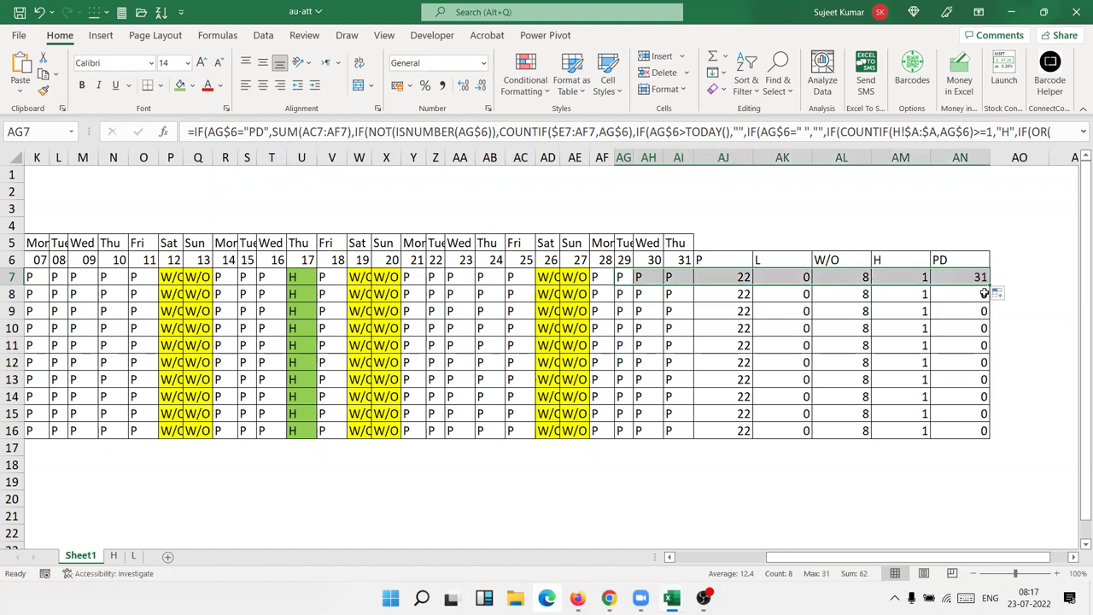
double_click(989, 287)
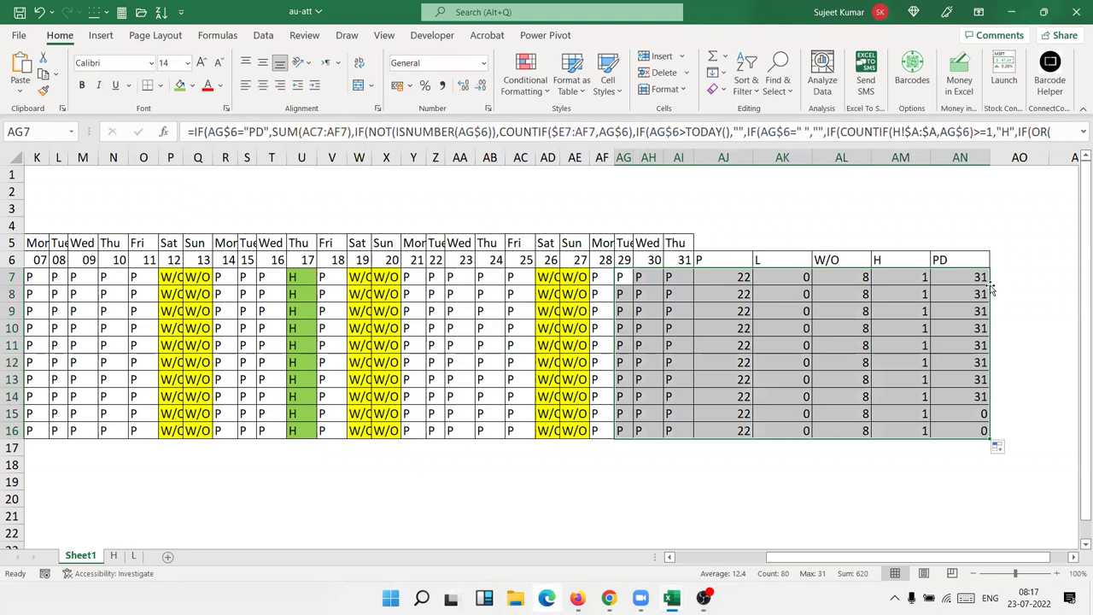
left_click(710, 305)
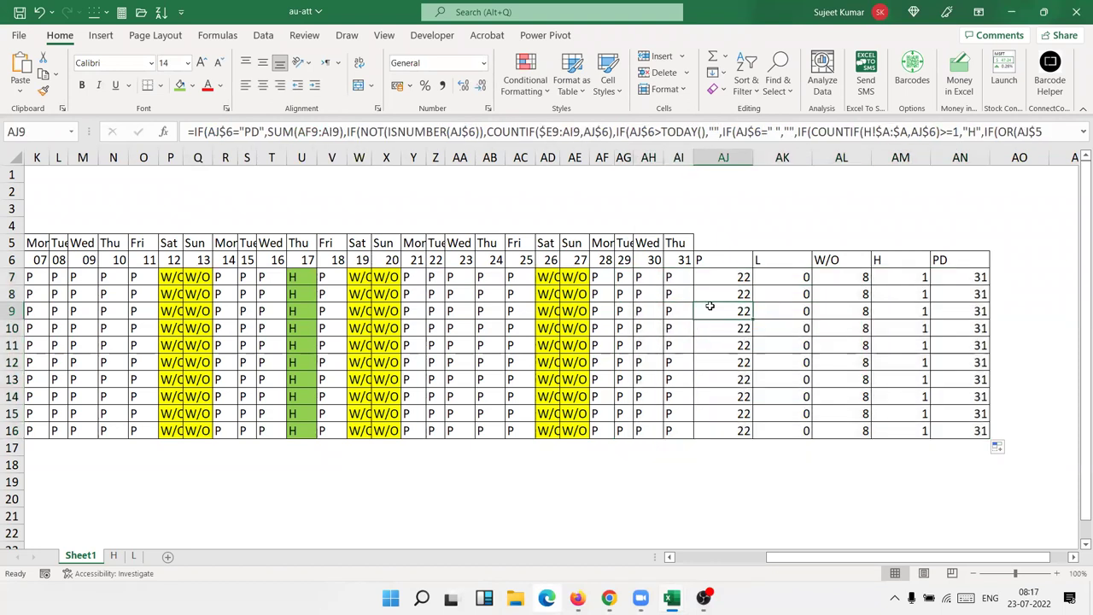
Step: Replace the month start date in E6 with 1/6 for June 2022
key("Home")
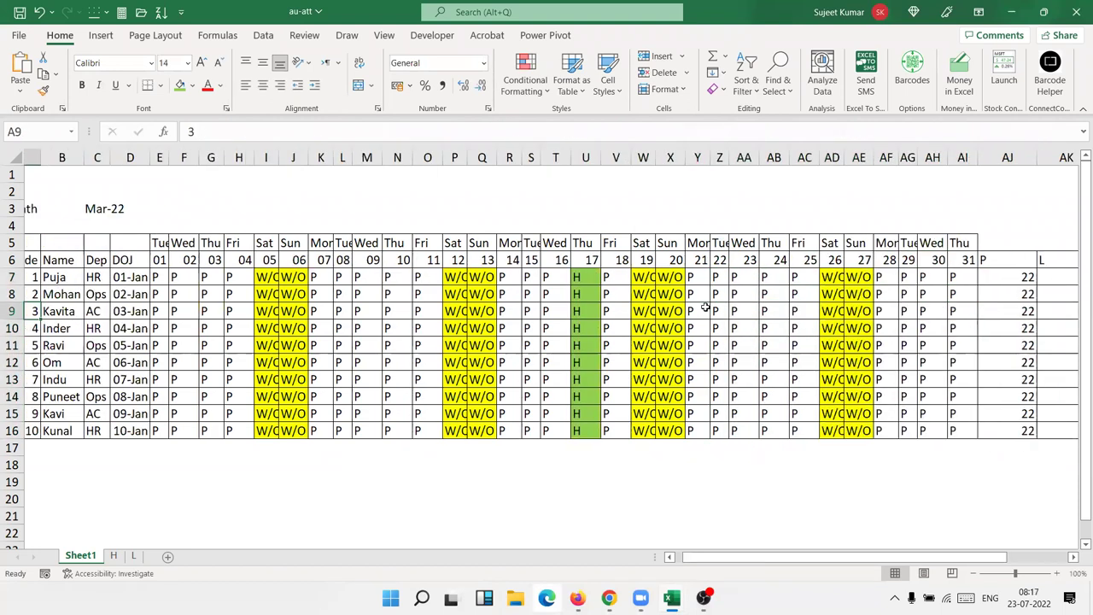
key("Up")
key("Up")
key("Up")
key("Right")
key("Right")
key("Right")
key("Right")
type("6")
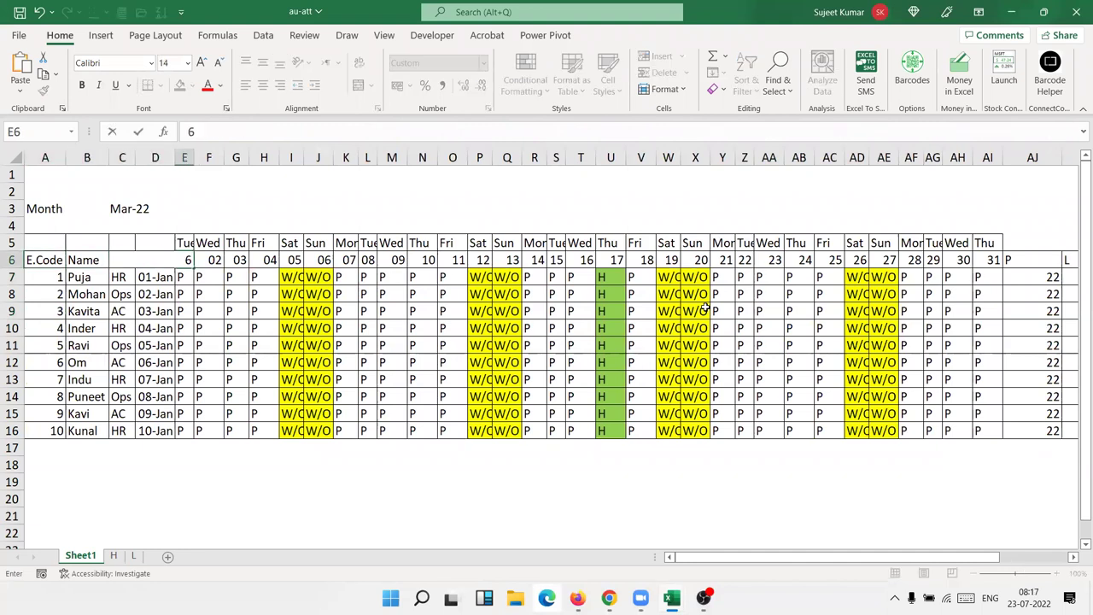
key("Escape")
key("Delete")
type("1/6")
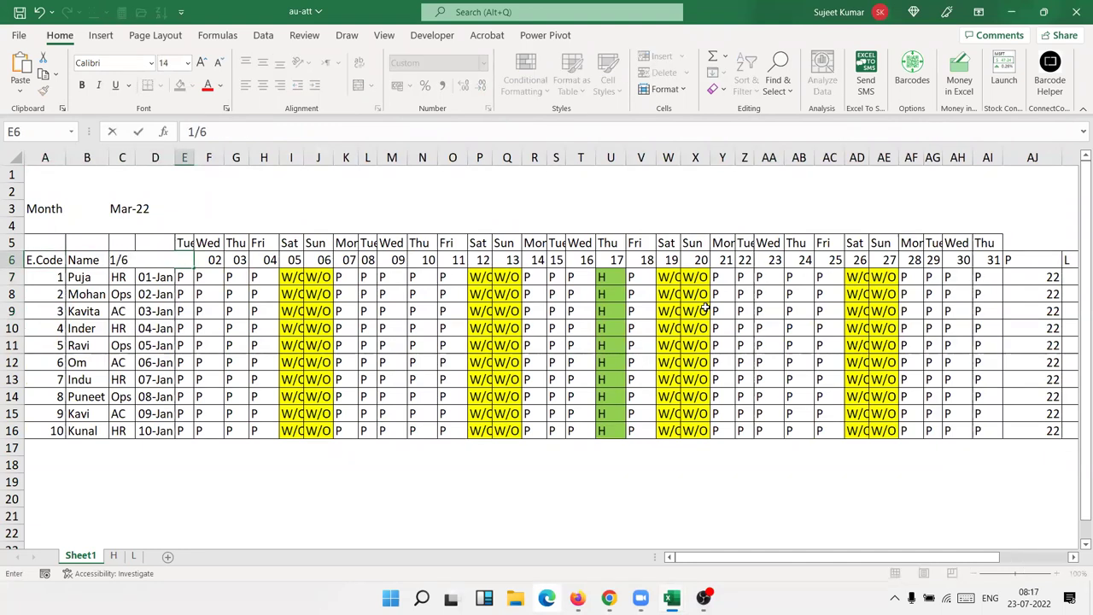
key("Return")
Step: Check the formulas in the total columns, AI7 through AN7, showing 30 PD per employee
key("ctrl+Right")
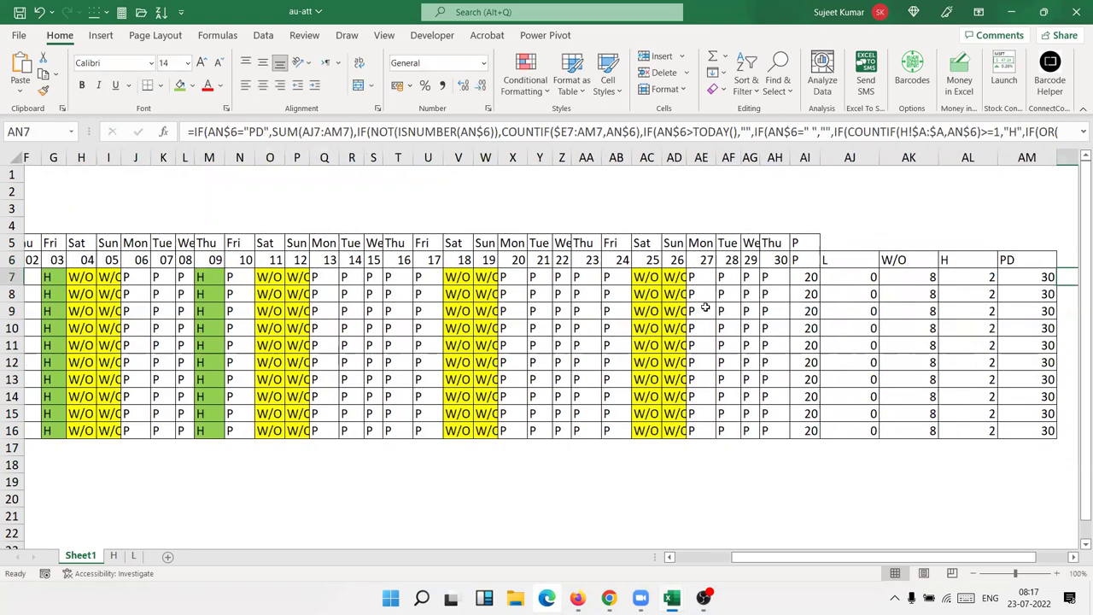
key("Right")
key("Right")
key("Right")
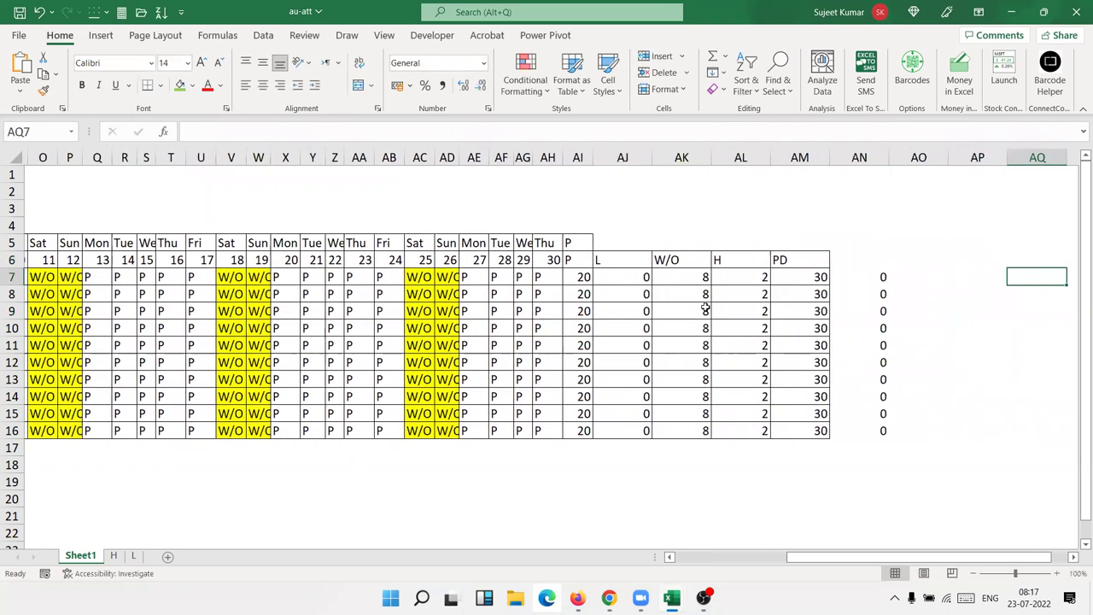
key("Left")
key("Left")
key("Left")
key("Down")
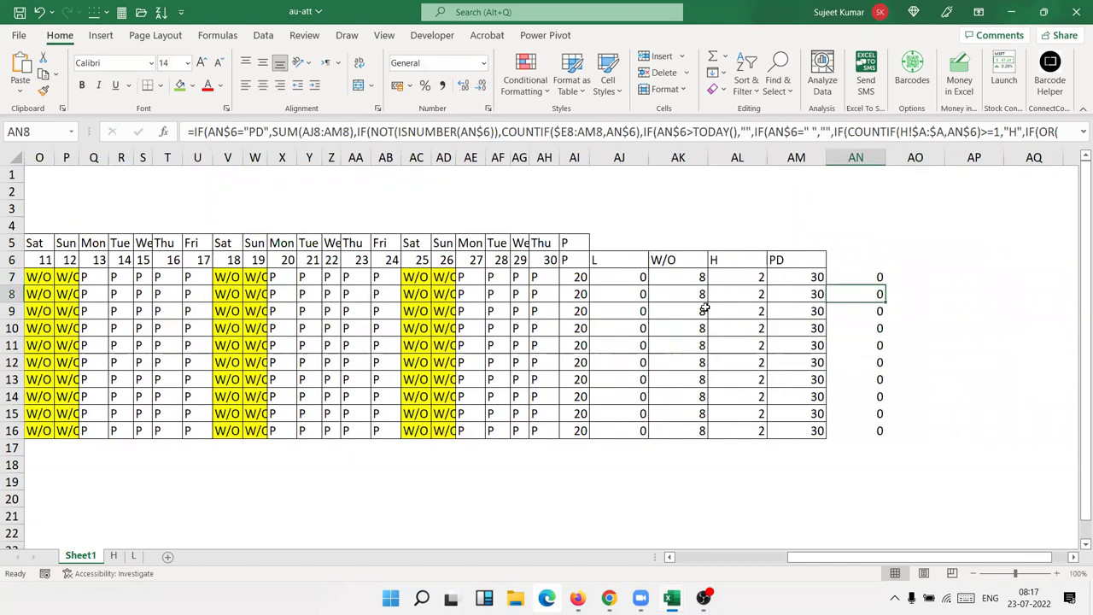
key("Down")
key("Down")
key("Down")
key("Down")
key("Down")
key("Left")
key("Left")
key("Left")
key("Left")
key("Left")
key("Up")
key("Up")
key("Up")
key("Up")
key("Up")
key("Up")
key("Up")
key("Right")
key("Right")
key("Right")
key("Right")
key("Right")
key("Left")
key("Left")
key("Right")
key("Left")
key("Left")
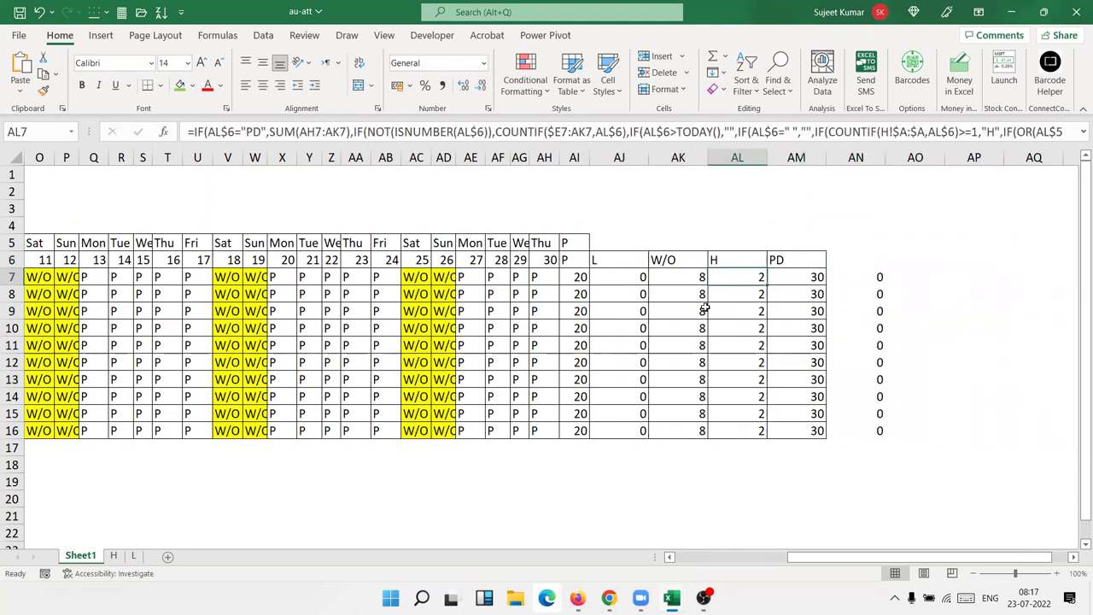
Step: Turn off 'Show a zero in cells that have zero value' in Advanced options and apply with OK
left_click(30, 40)
key("Escape")
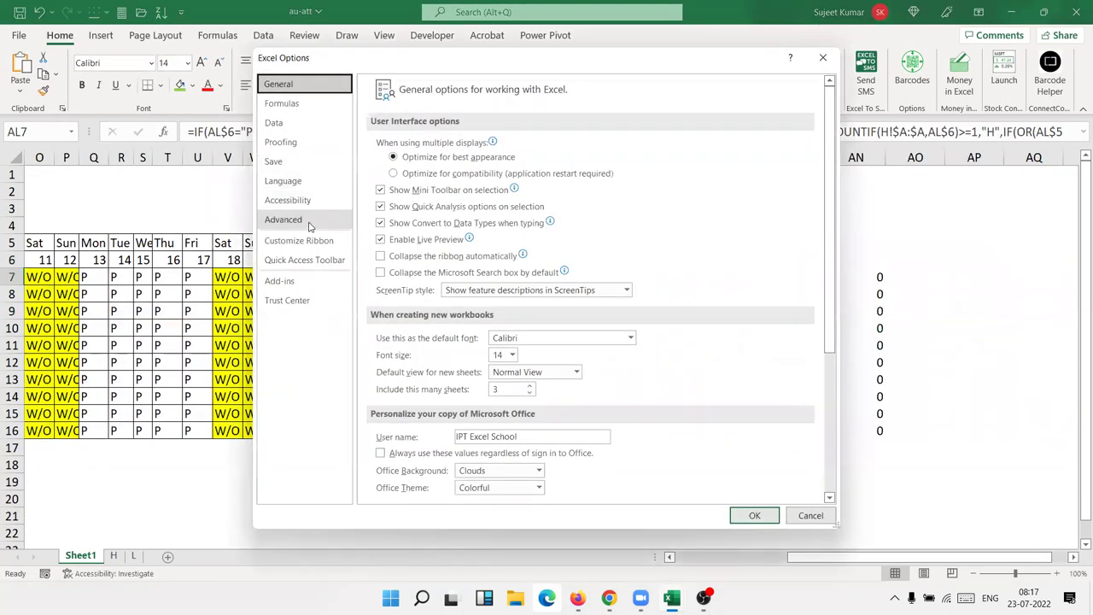
left_click(311, 224)
scroll(702, 331, "down", 5)
scroll(702, 331, "down", 5)
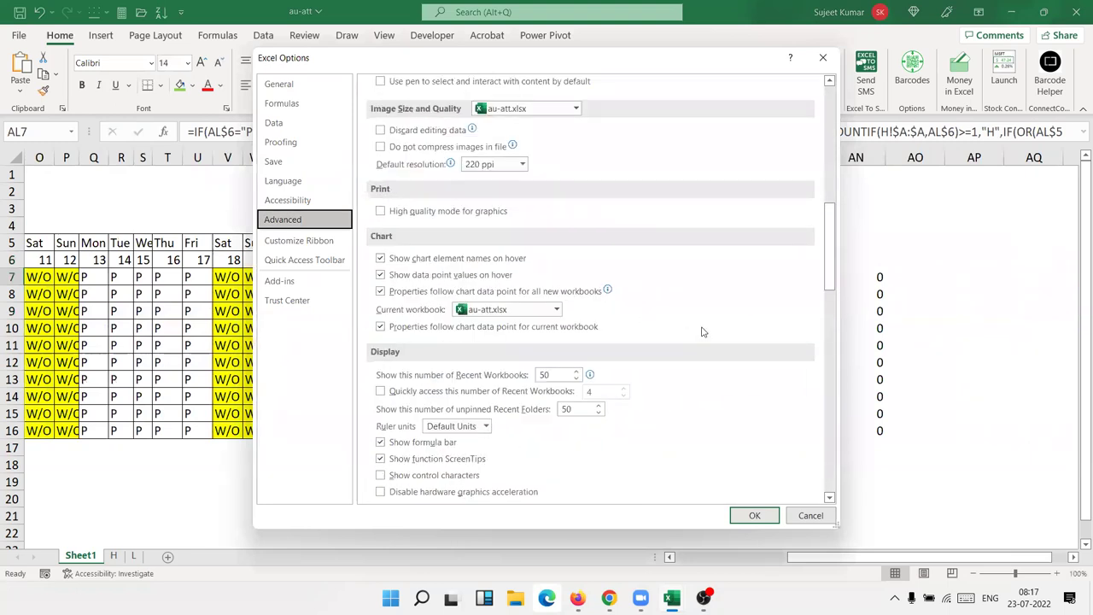
scroll(702, 332, "down", 5)
scroll(702, 332, "down", 4)
scroll(702, 331, "up", 2)
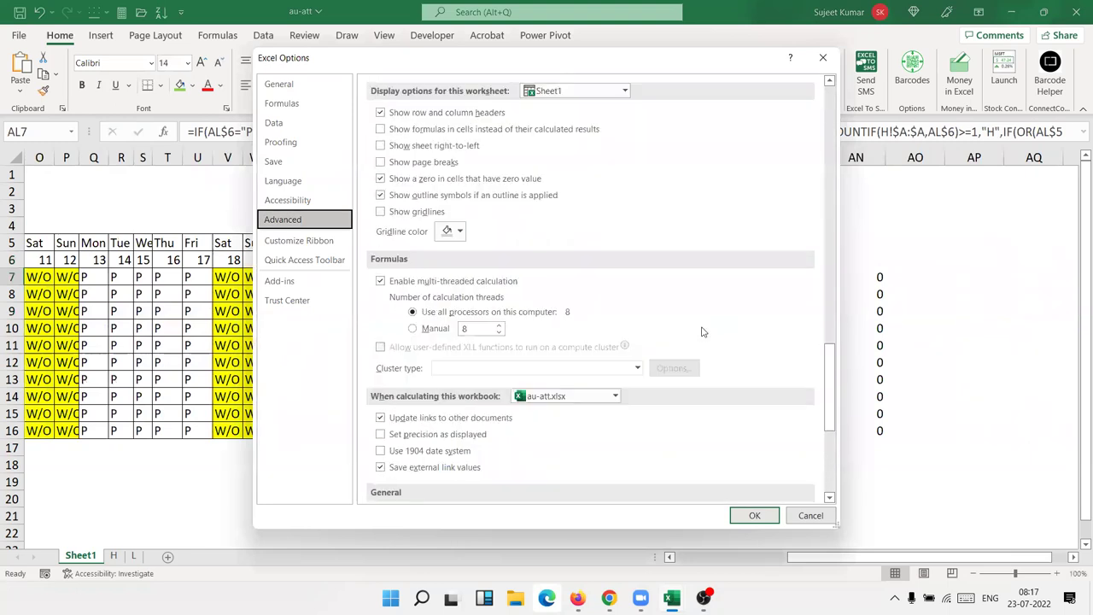
left_click(381, 179)
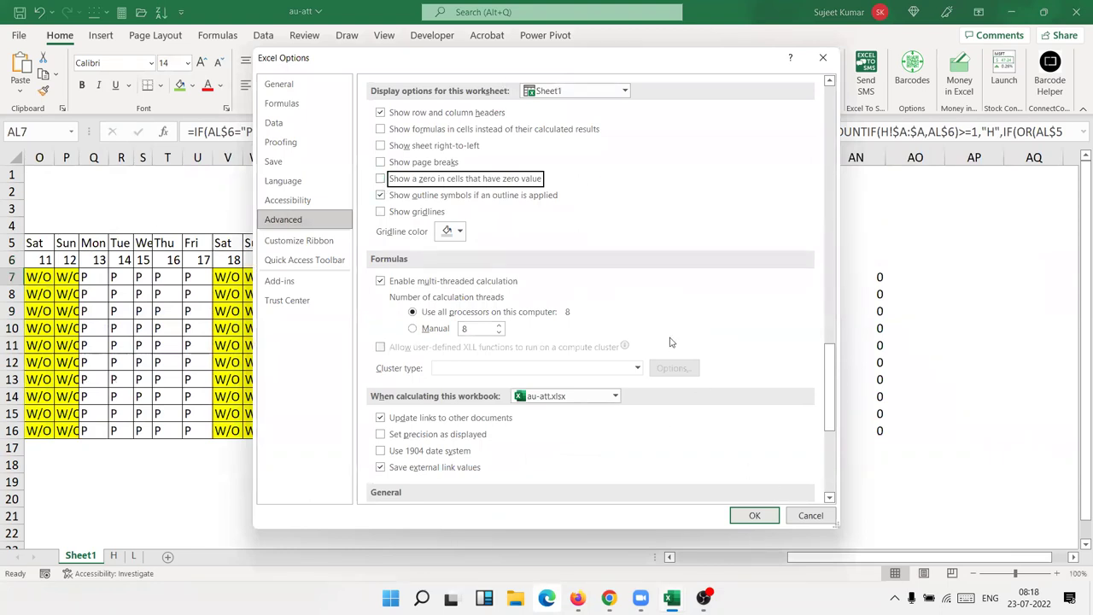
left_click(750, 517)
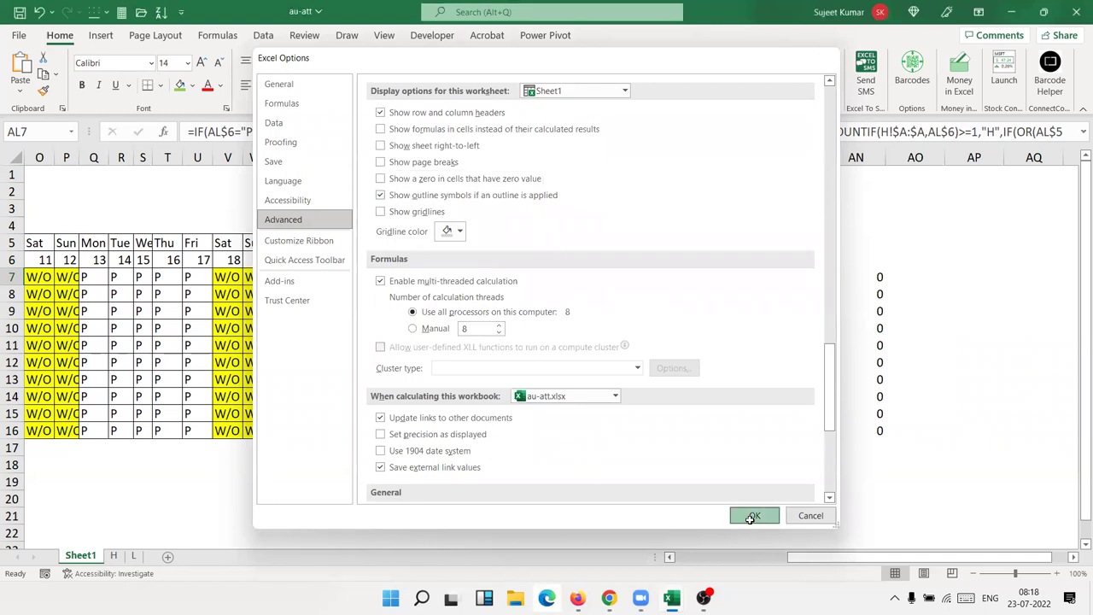
left_click(661, 341)
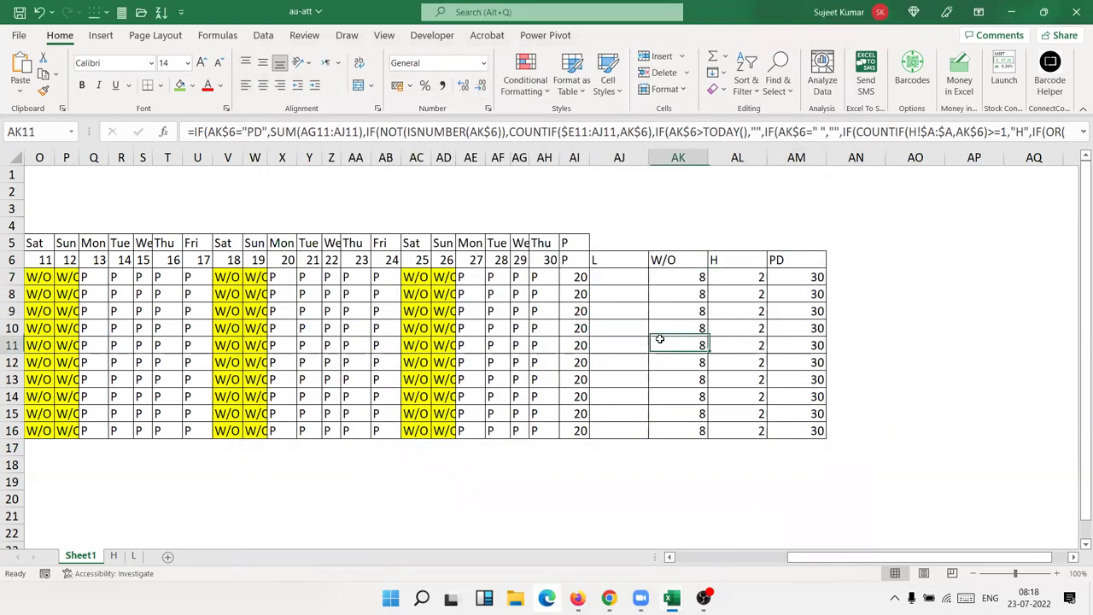
key("Up")
key("Up")
key("Up")
key("Right")
key("Right")
key("Right")
key("Right")
key("Up")
key("Left")
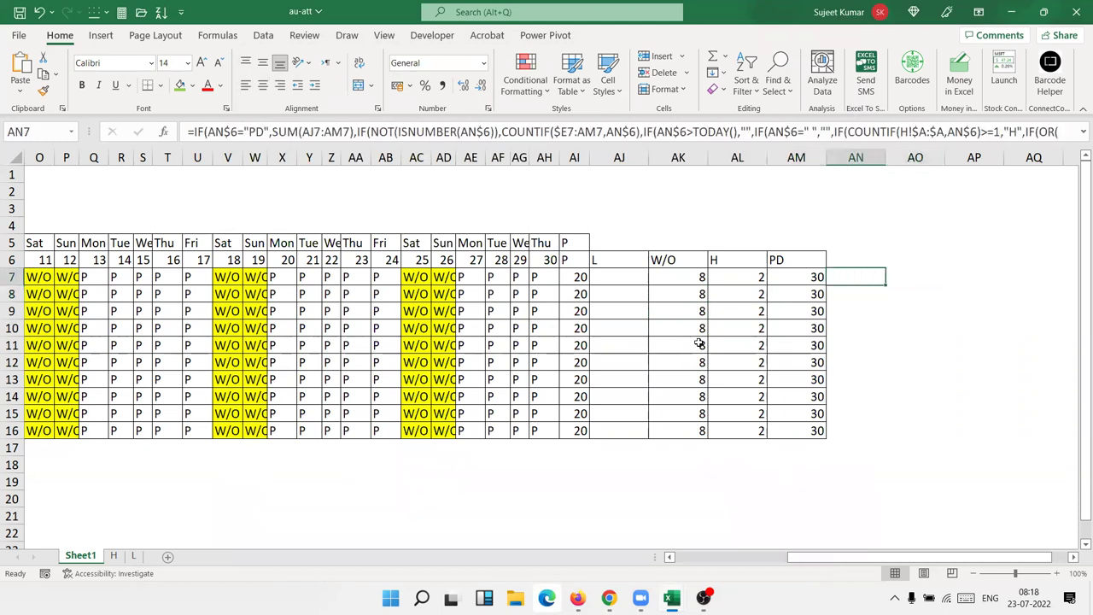
key("Up")
key("Down")
key("ctrl+Left")
key("Up")
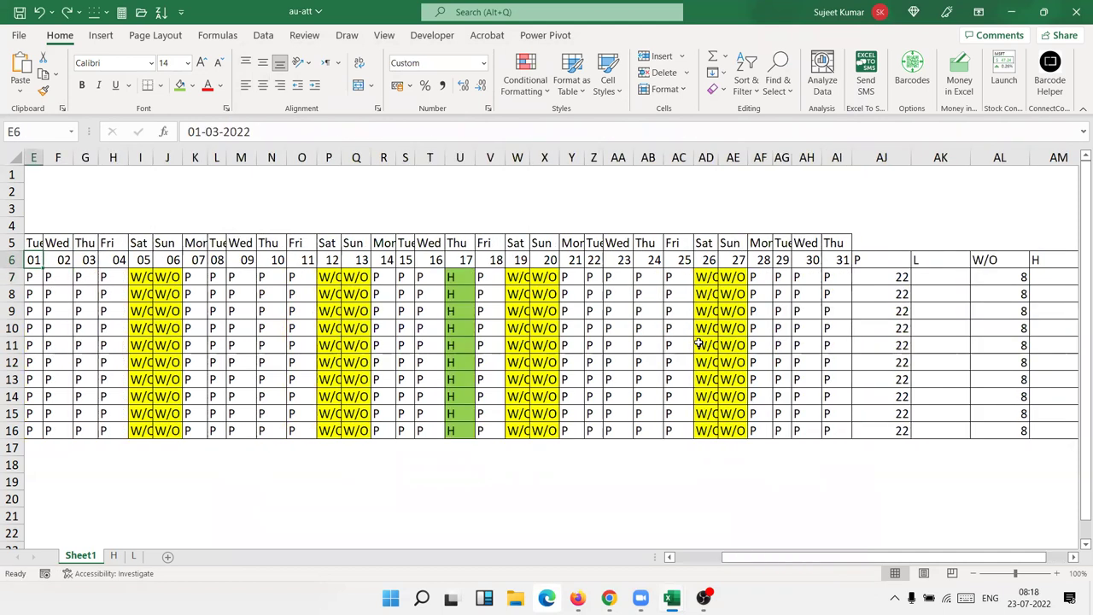
key("Right")
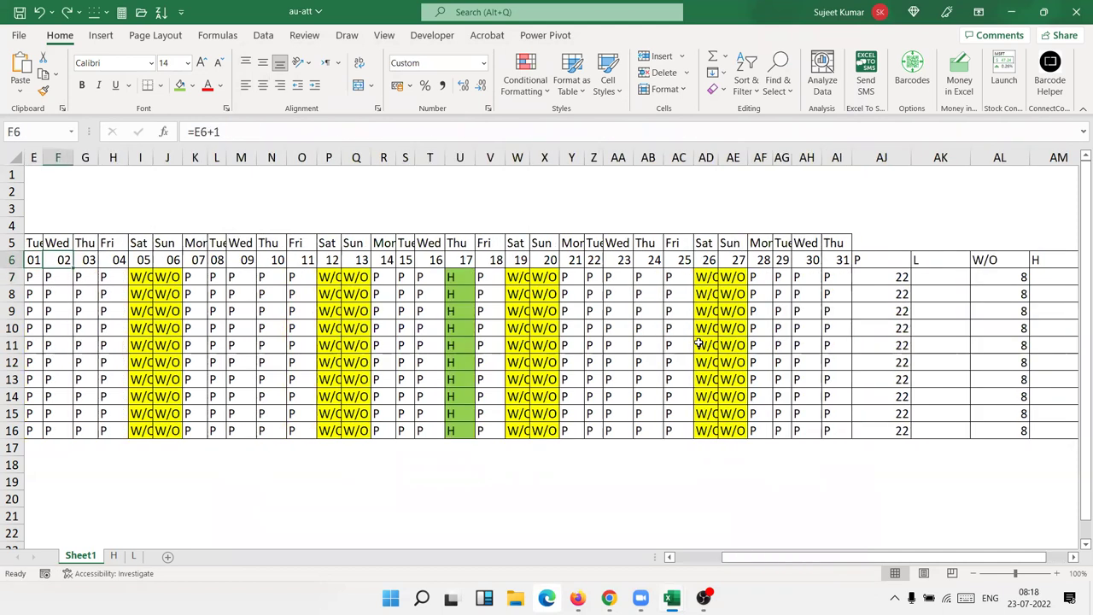
key("ctrl+y")
key("Right")
key("Right")
key("Right")
key("Right")
key("Right")
key("Right")
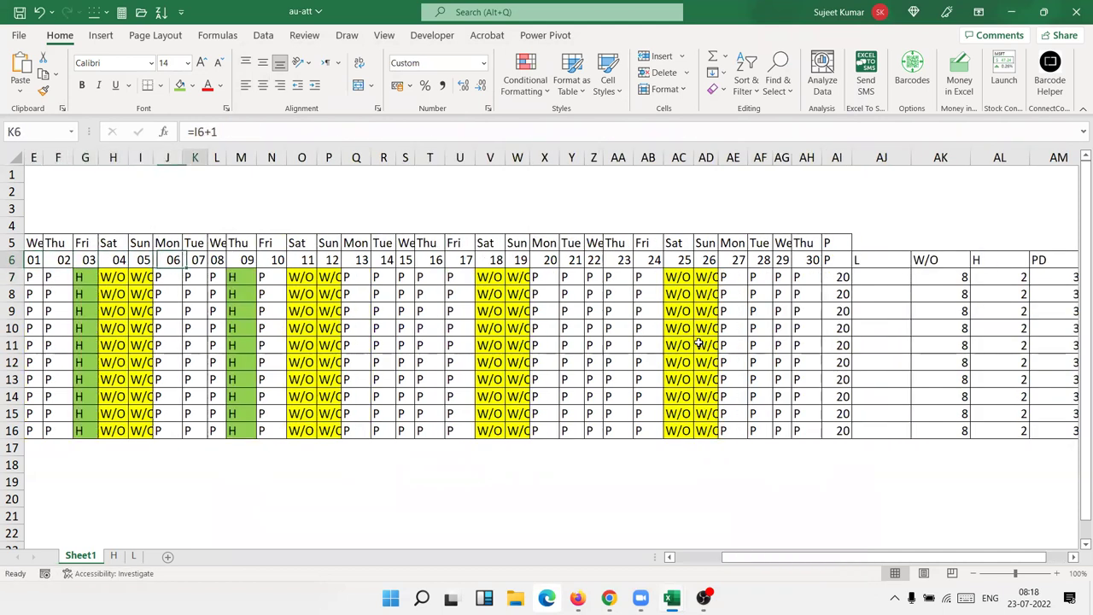
key("Right")
key("Right")
key("Right")
key("Right")
key("Right")
key("Right")
key("Right")
key("Right")
key("Right")
key("Left")
key("Left")
key("Left")
key("Left")
key("Left")
key("Left")
key("Left")
key("Left")
key("Left")
key("Left")
key("Left")
key("Right")
key("Right")
key("Right")
key("Down")
key("Left")
key("Left")
key("Left")
key("Left")
key("Left")
key("Right")
key("Right")
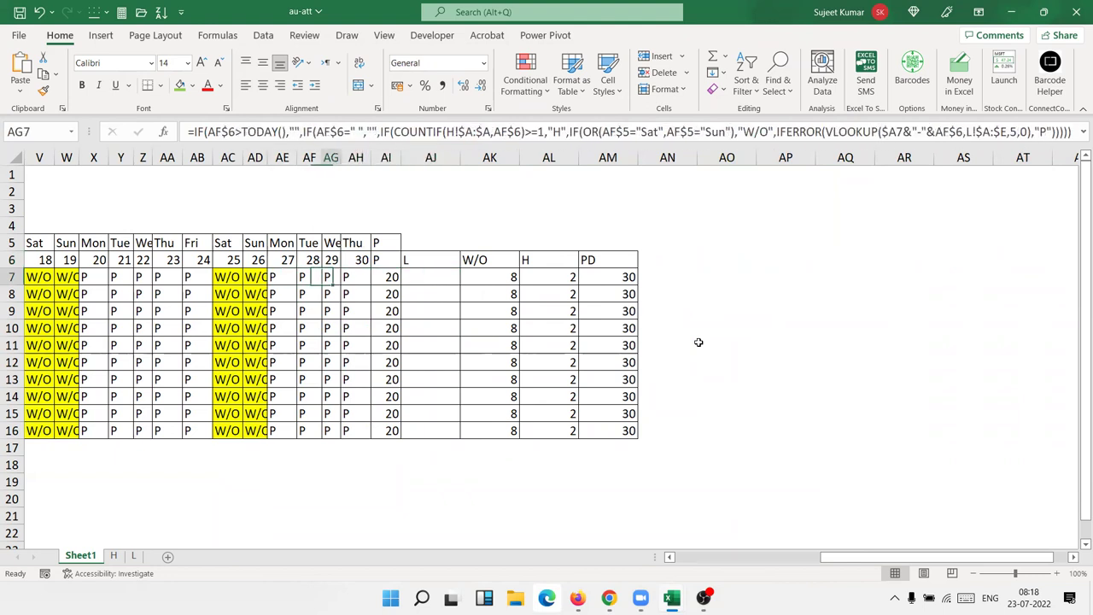
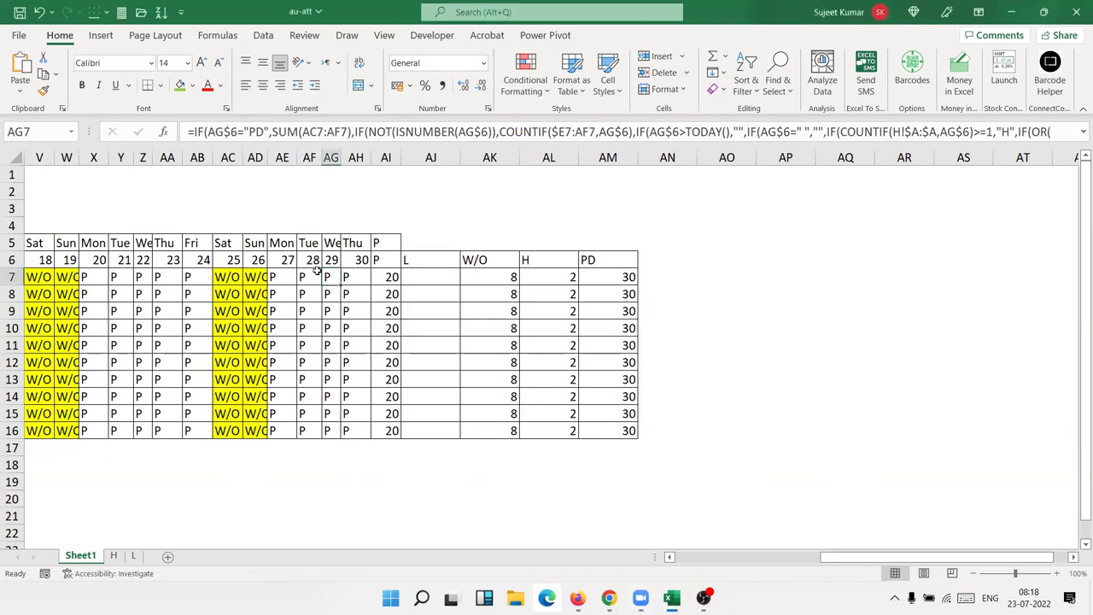
Step: Wrap AG7's first test as AND(AG6="PD",AG6<>" ") before the SUM(AC7:AF7) total
left_click(195, 131)
left_click(214, 133)
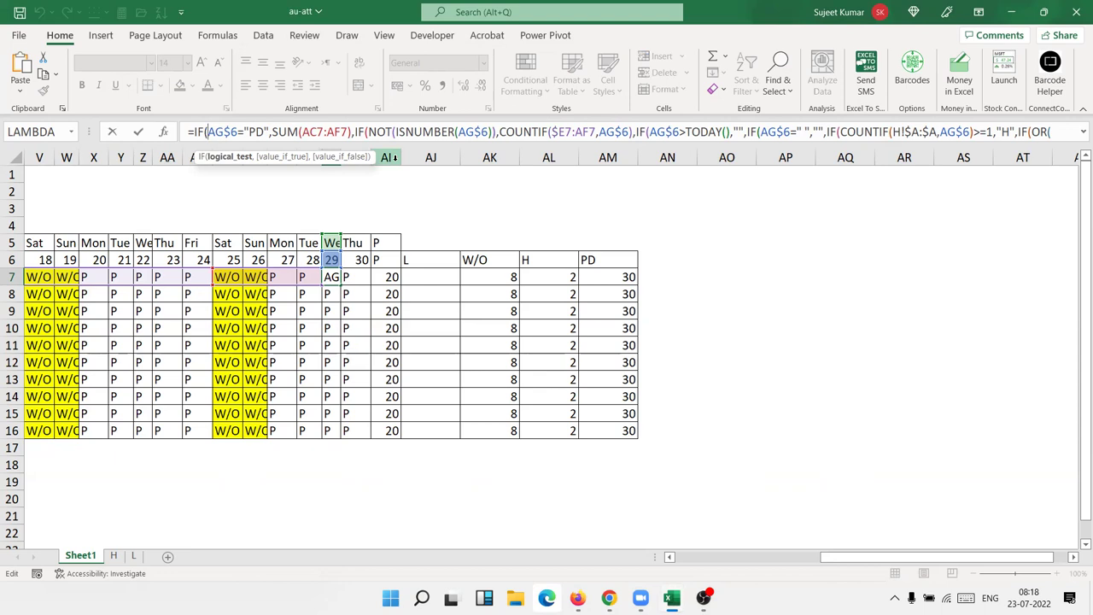
type("AND(")
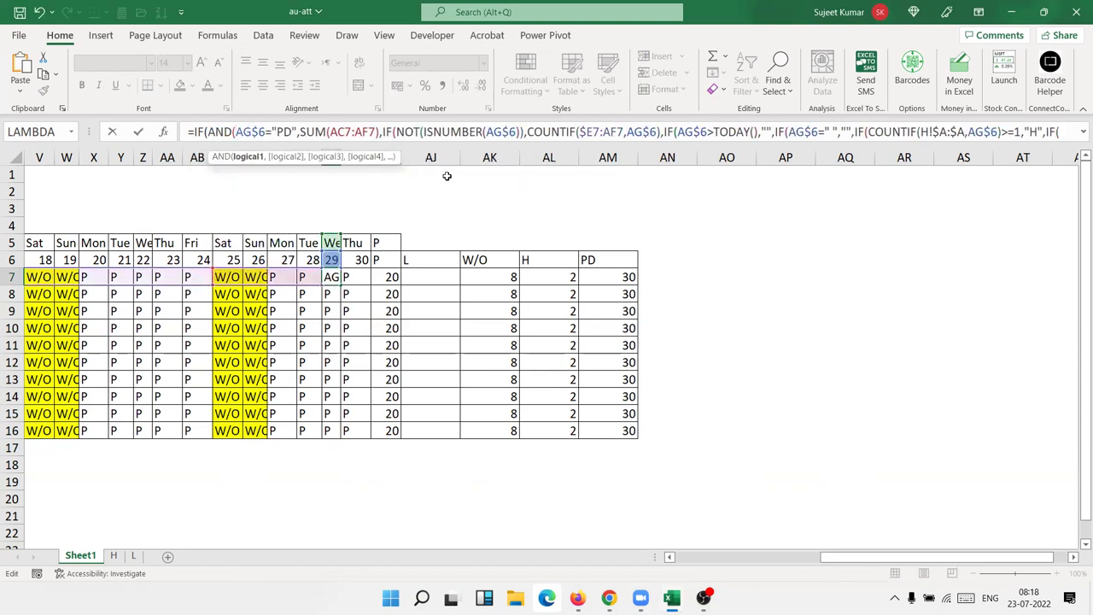
left_click(296, 131)
type(",,")
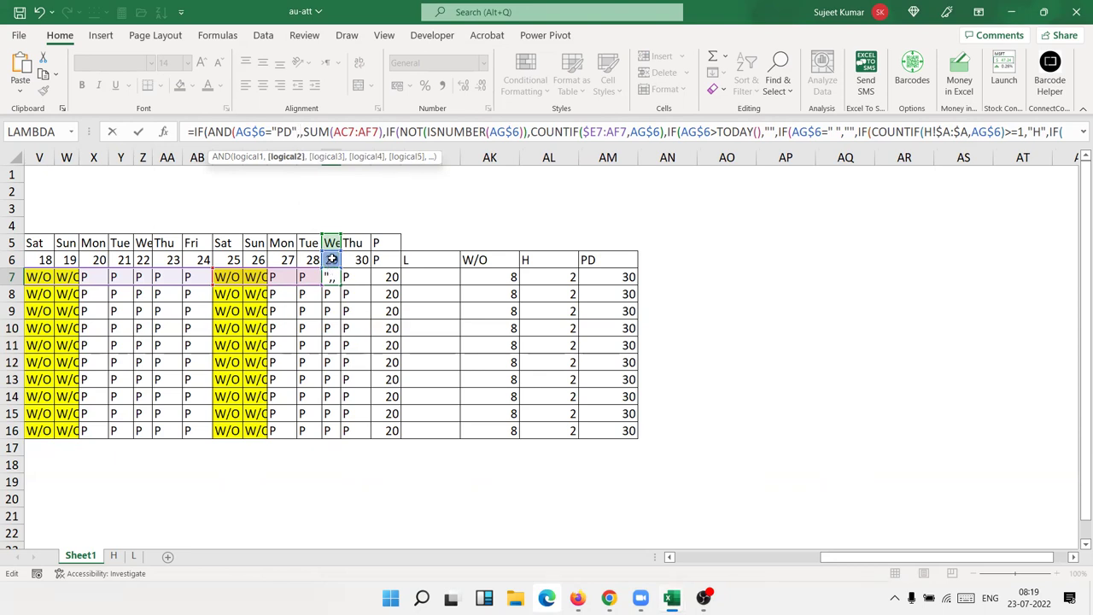
left_click(331, 259)
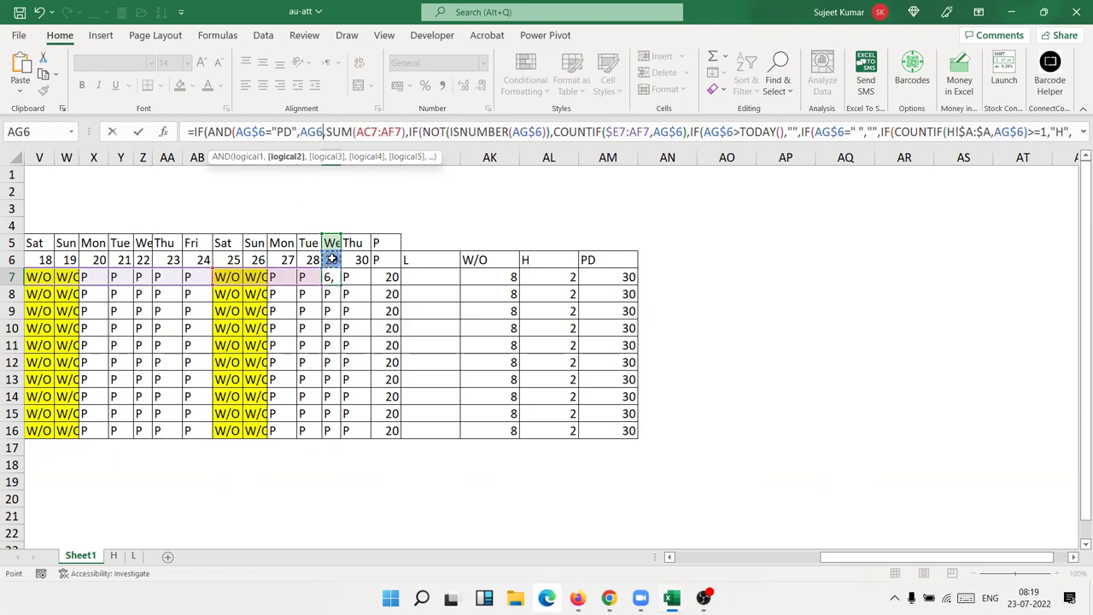
type("<>\"\"")
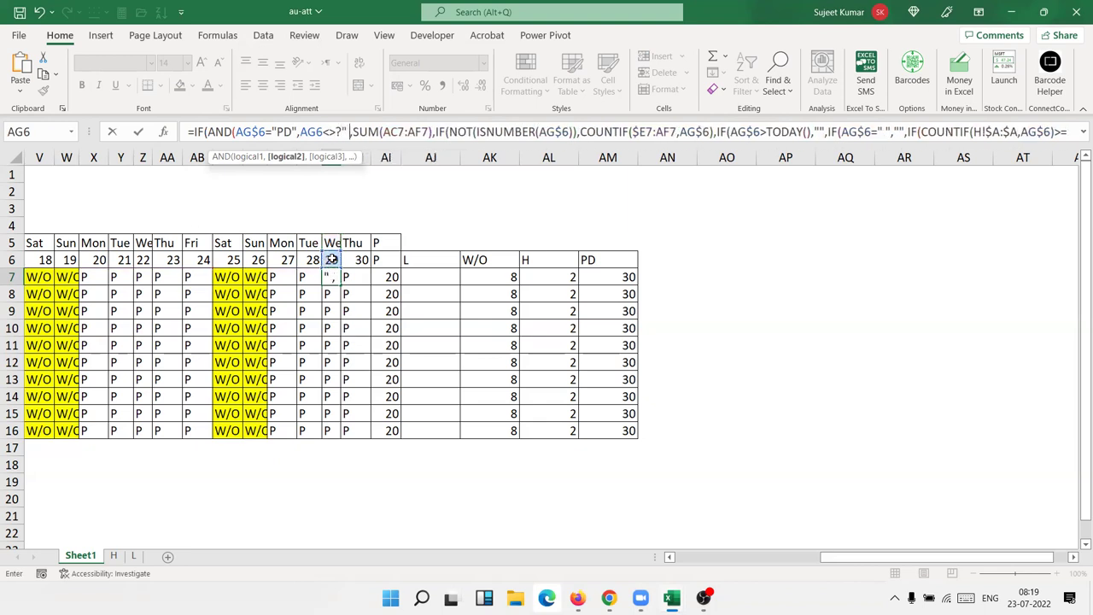
key("BackSpace")
key("BackSpace")
type("\" ")
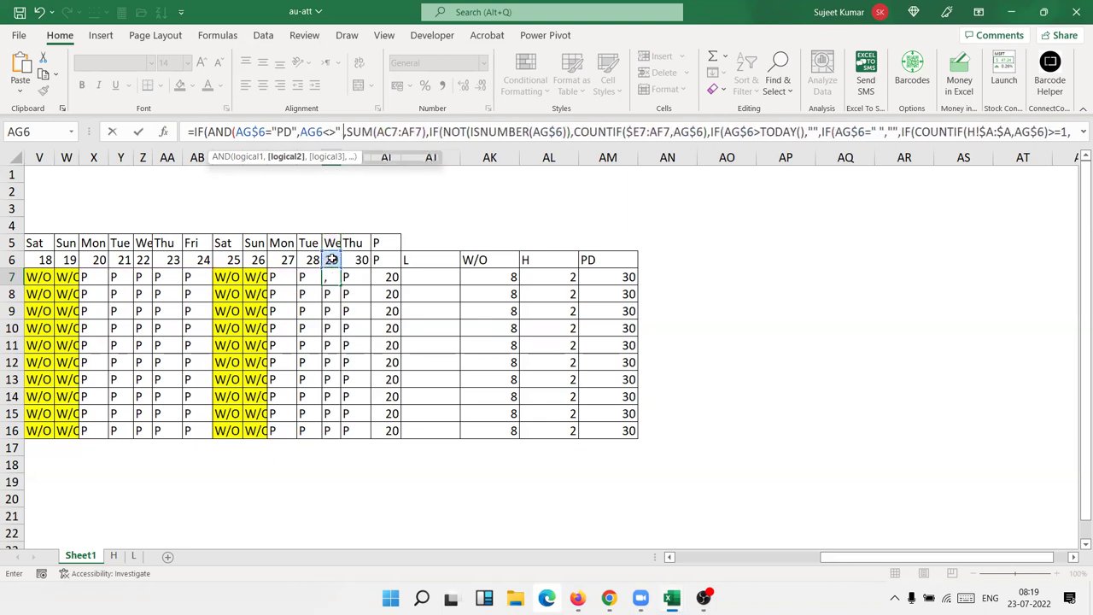
type("\")")
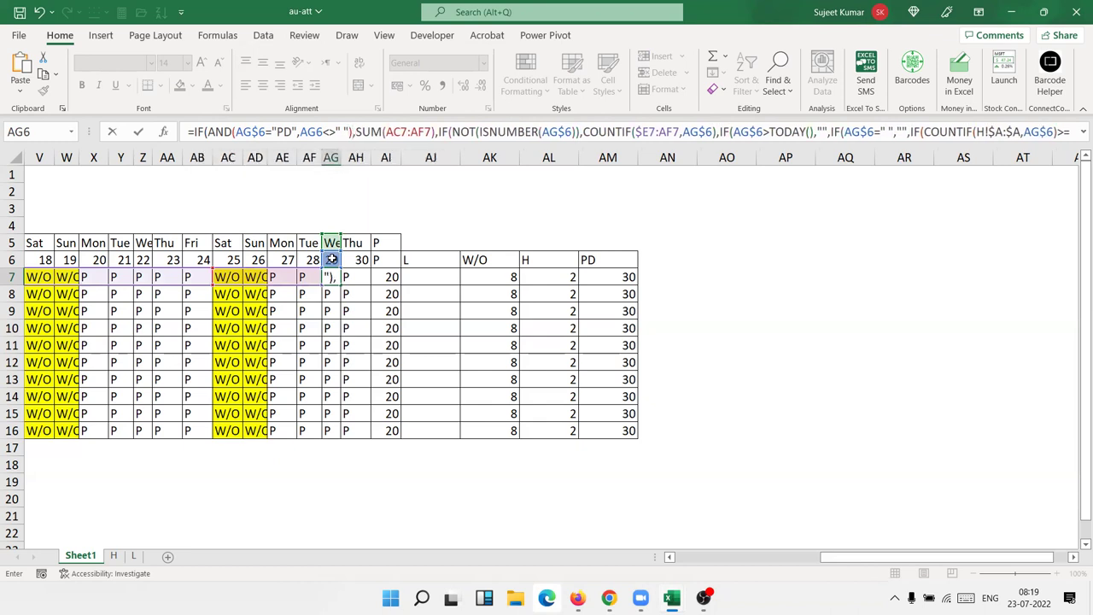
key("Return")
key("Up")
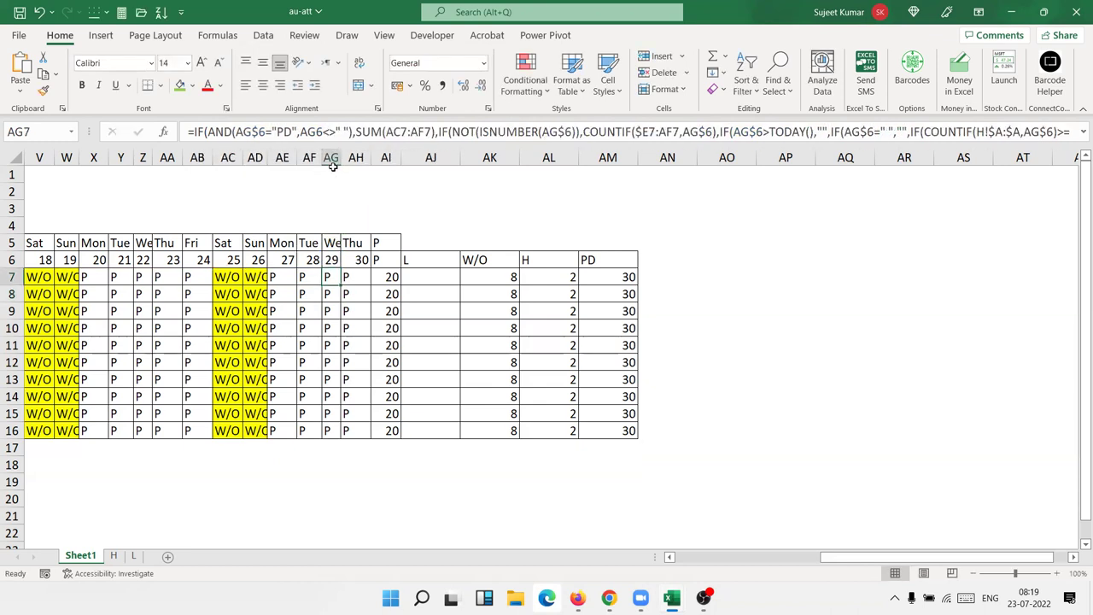
Step: Lock the header reference in the AG7 formula to row 6 as AG$6
left_click(320, 132)
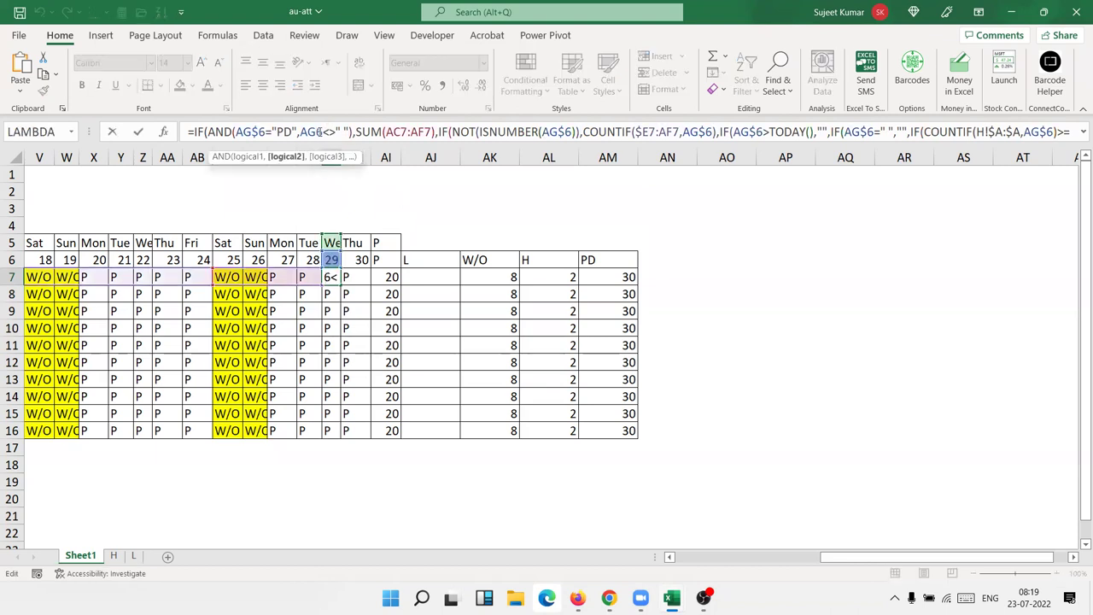
type("$")
key("Return")
key("Up")
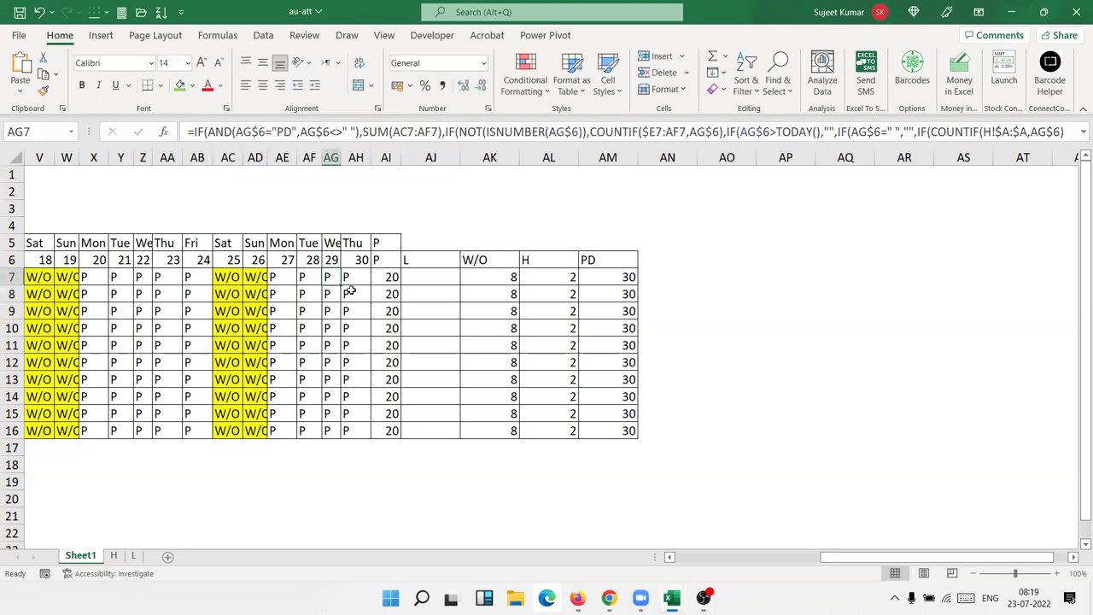
Step: Fill the AG7 formula across to AM7, copy it to AN7, and fill both down to row 16
left_click_drag(340, 285, 627, 290)
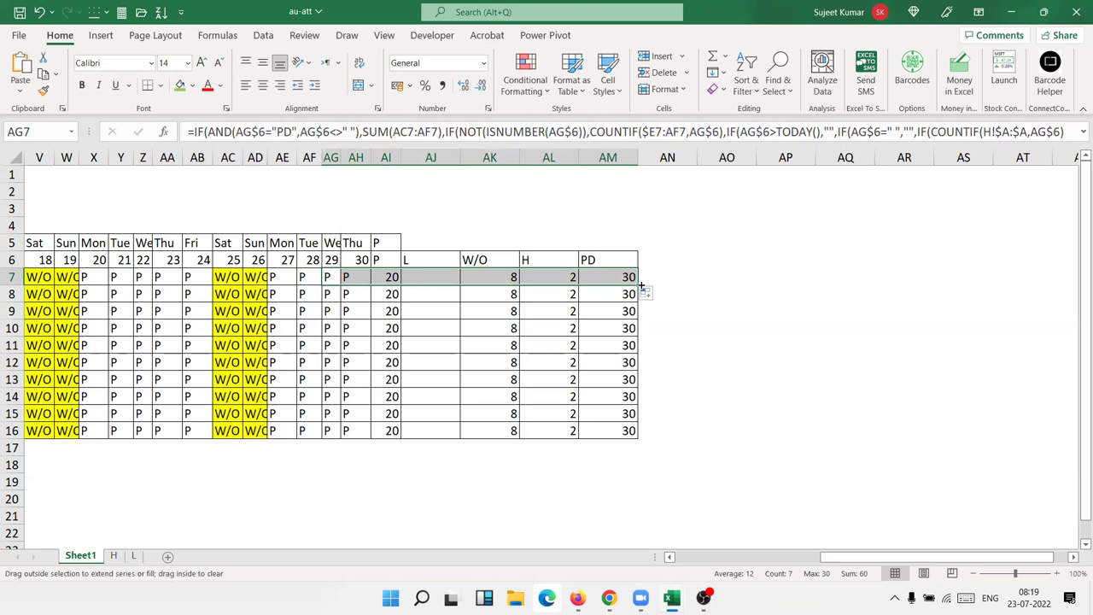
double_click(640, 285)
left_click(681, 282)
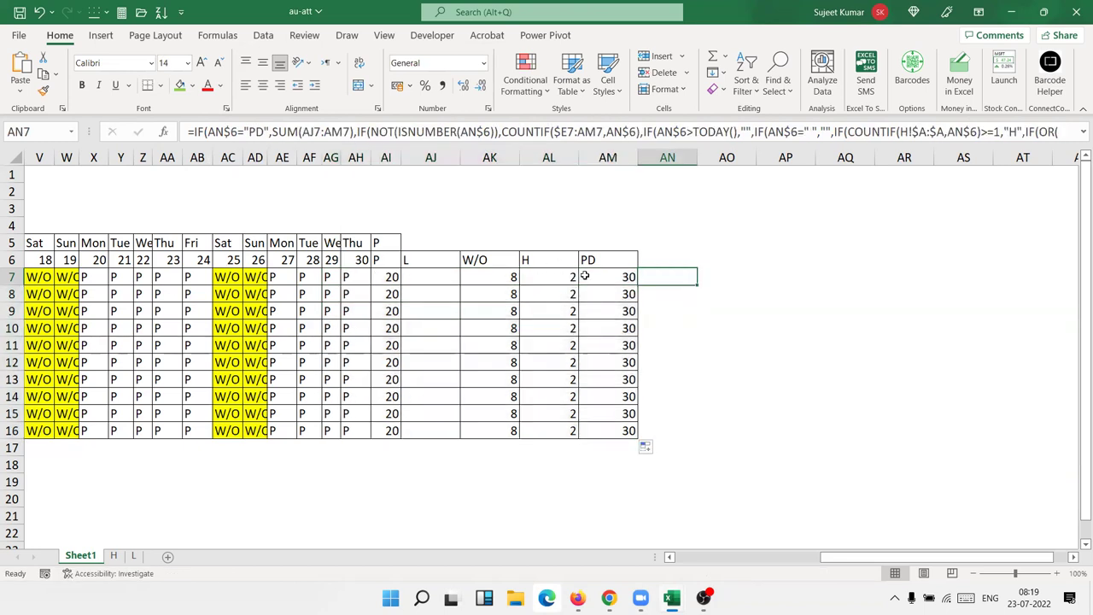
left_click(628, 276)
key("ctrl+c")
left_click(683, 278)
key("ctrl+v")
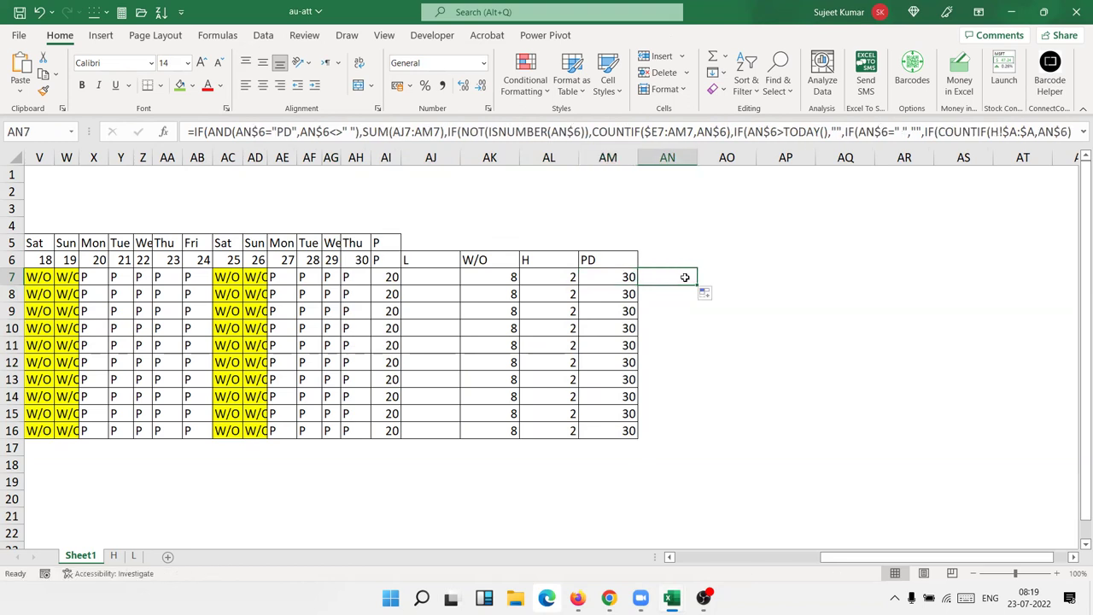
double_click(696, 284)
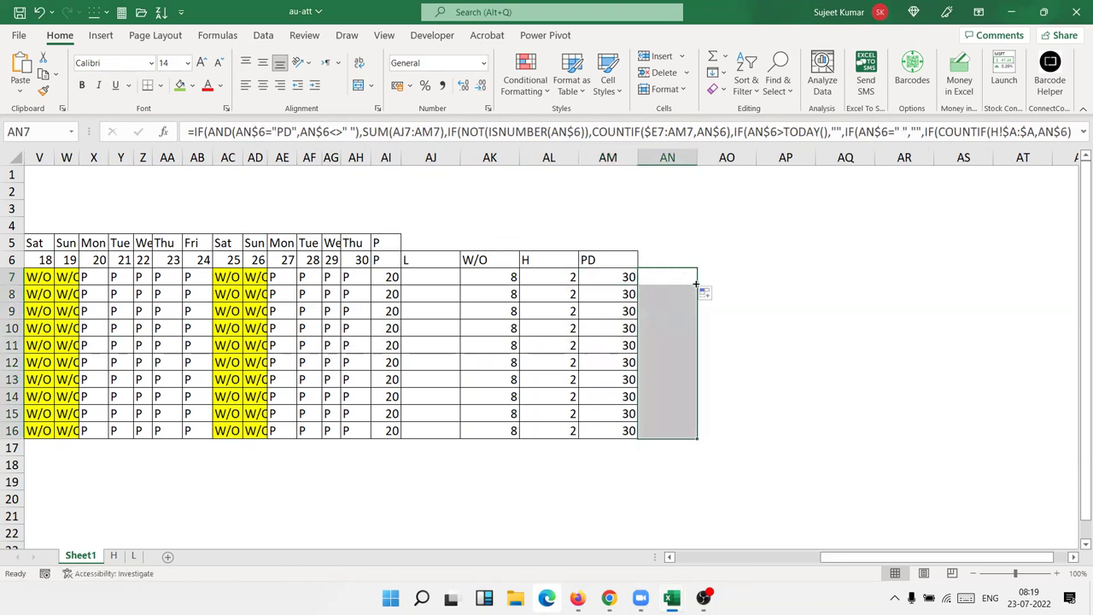
left_click(649, 284)
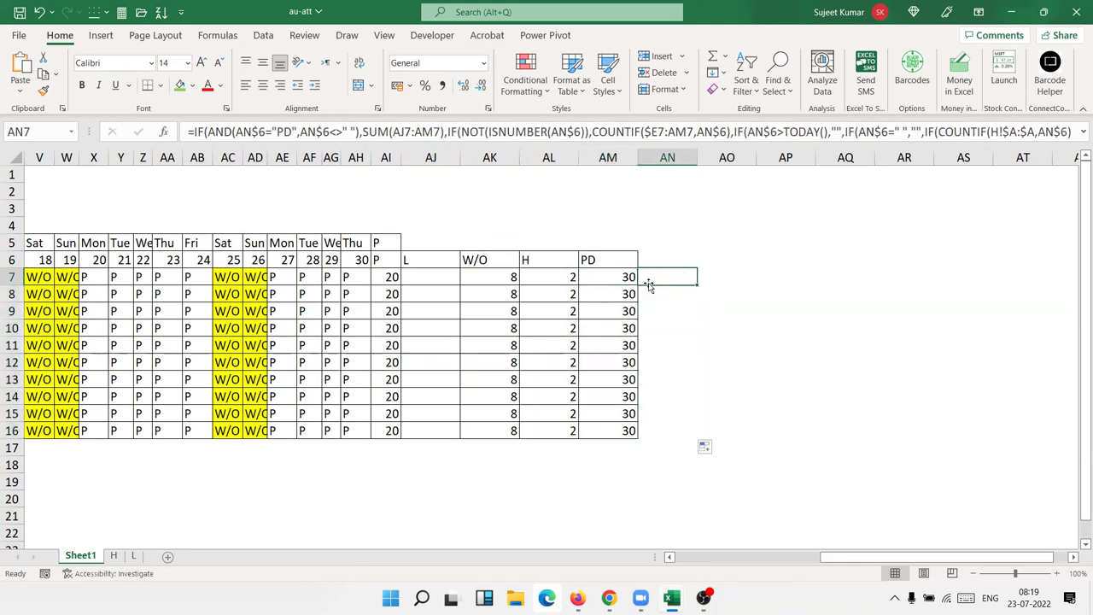
Step: Review AI7's adapted formula counting P days with COUNTIF($E7:AH7,AI$6)
key("Left")
key("Left")
key("Left")
key("Left")
key("Left")
key("Left")
key("Left")
key("Left")
key("Left")
key("Right")
key("Right")
key("Right")
key("Right")
key("Right")
key("Right")
key("Right")
key("Right")
key("Right")
key("Right")
key("Right")
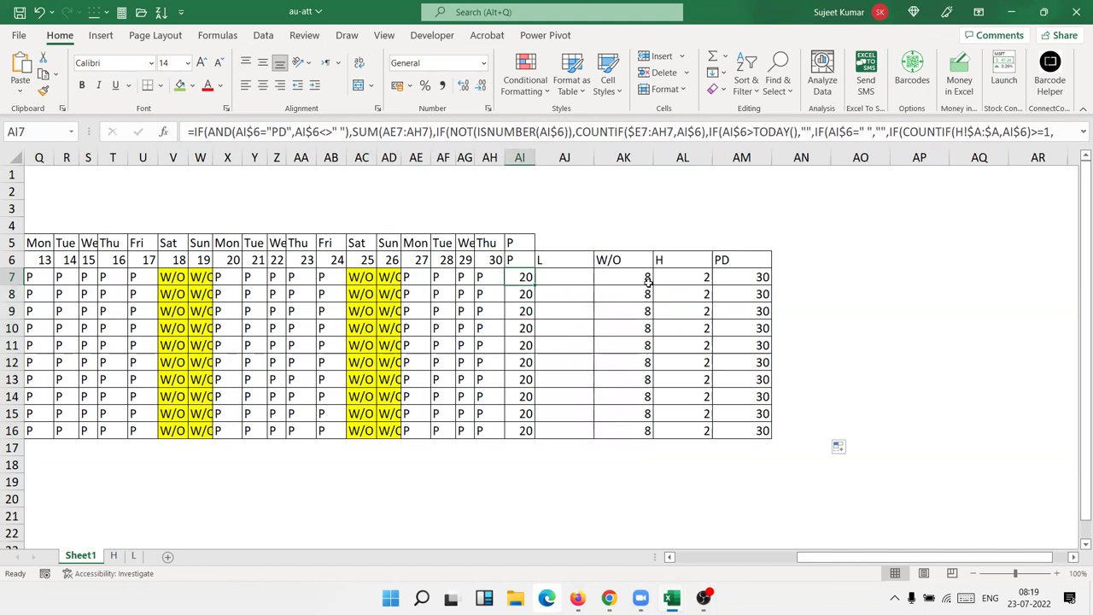
key("Left")
key("Left")
key("Left")
key("Left")
key("Left")
key("Left")
key("Left")
key("Right")
key("Right")
key("Right")
key("Right")
key("Right")
key("Right")
key("Right")
double_click(518, 275)
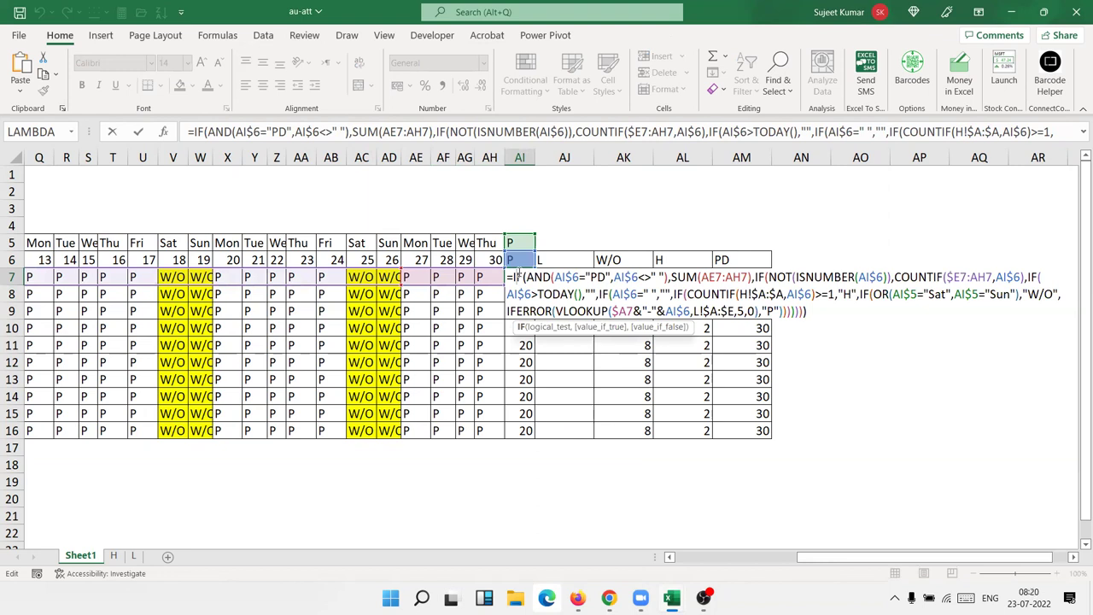
key("Escape")
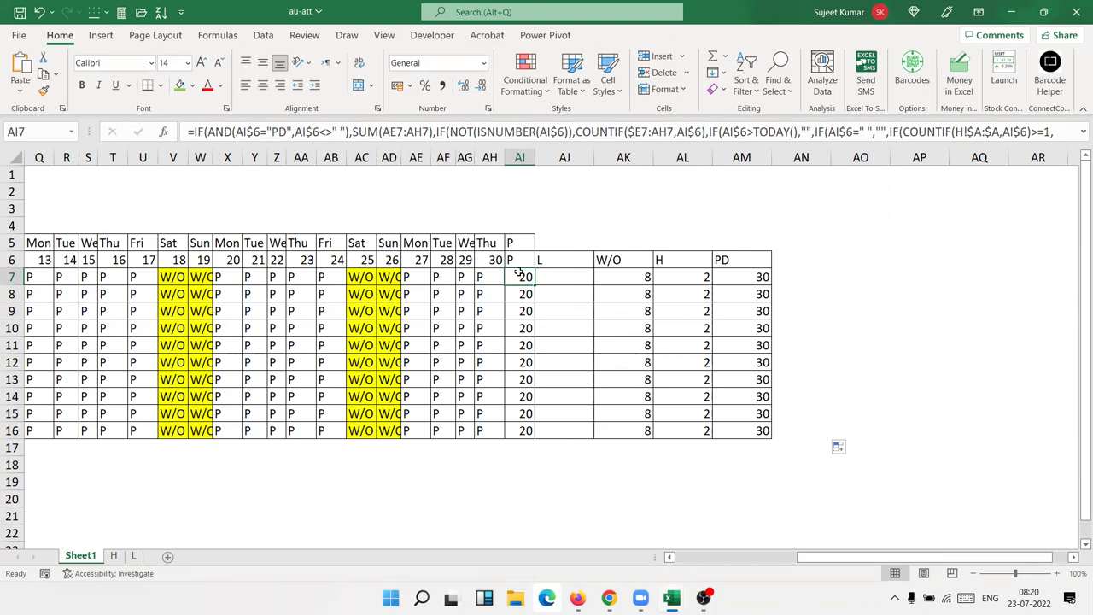
Step: Autofit the summary columns AJ to AM to their contents
left_click_drag(564, 157, 764, 159)
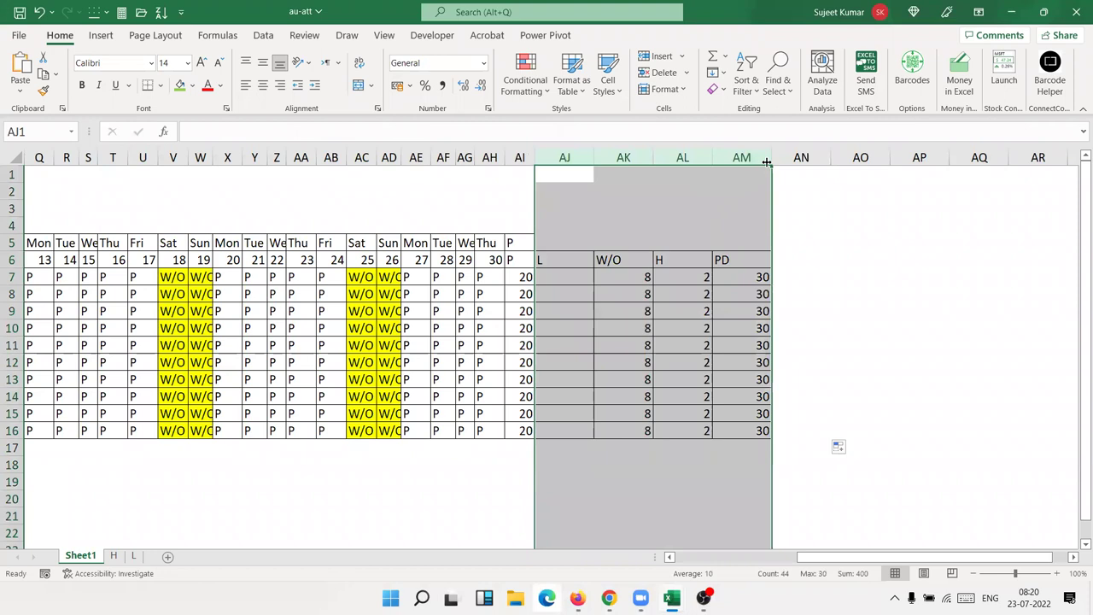
double_click(771, 159)
left_click(581, 291)
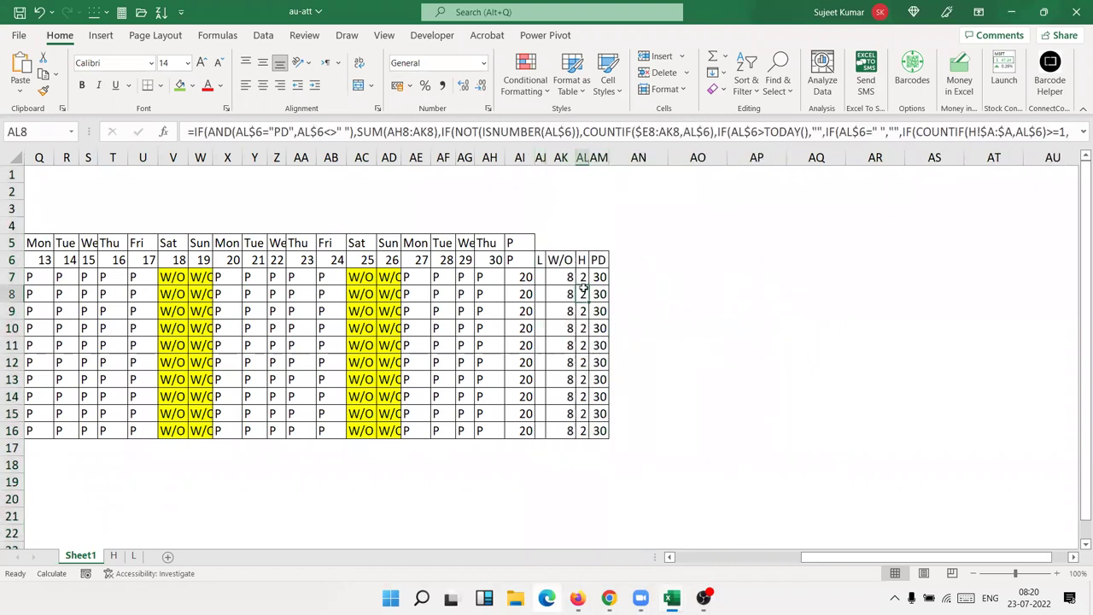
key("Left")
key("Left")
key("Left")
key("Left")
key("Left")
key("Left")
key("Left")
key("Left")
key("Left")
key("Left")
key("Left")
key("Left")
key("Left")
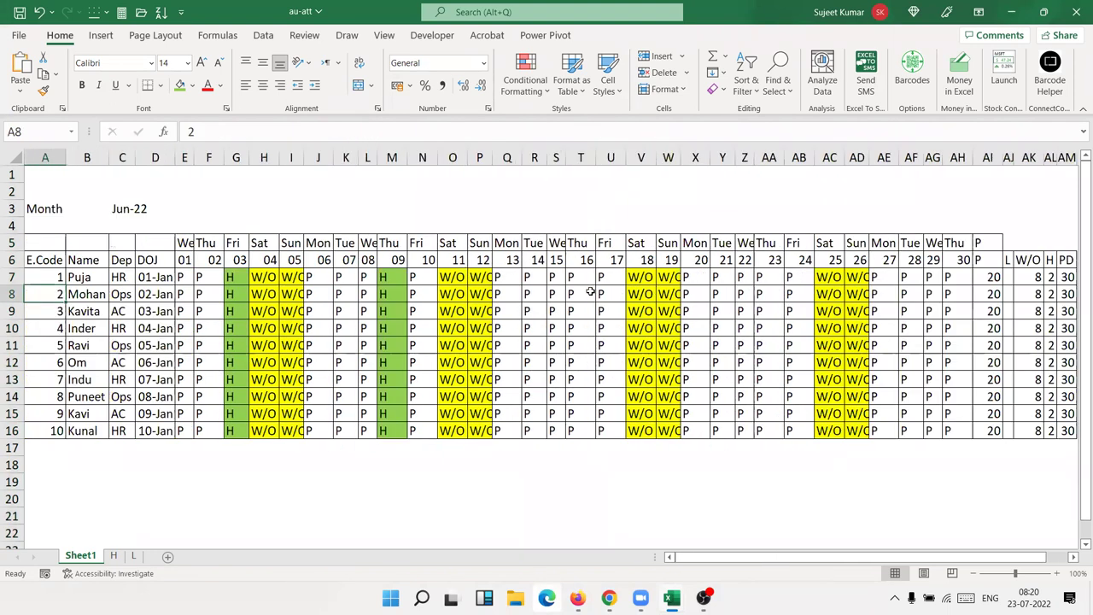
Step: Rename Sheet1 to Att. and bring up the L sheet's leave entries
double_click(84, 556)
type("Att.")
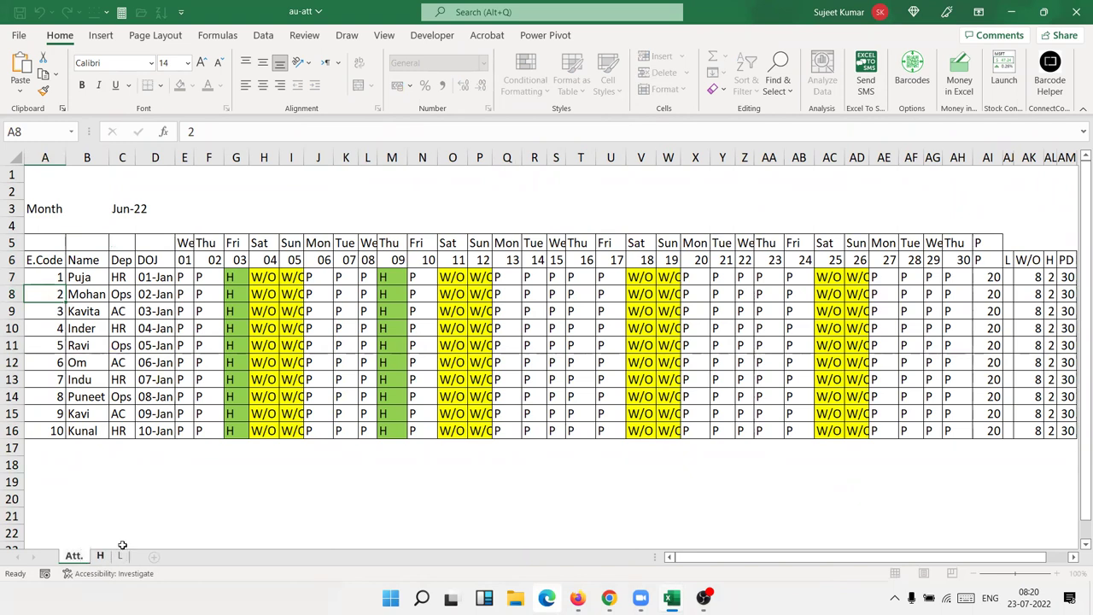
left_click(128, 521)
left_click(277, 362)
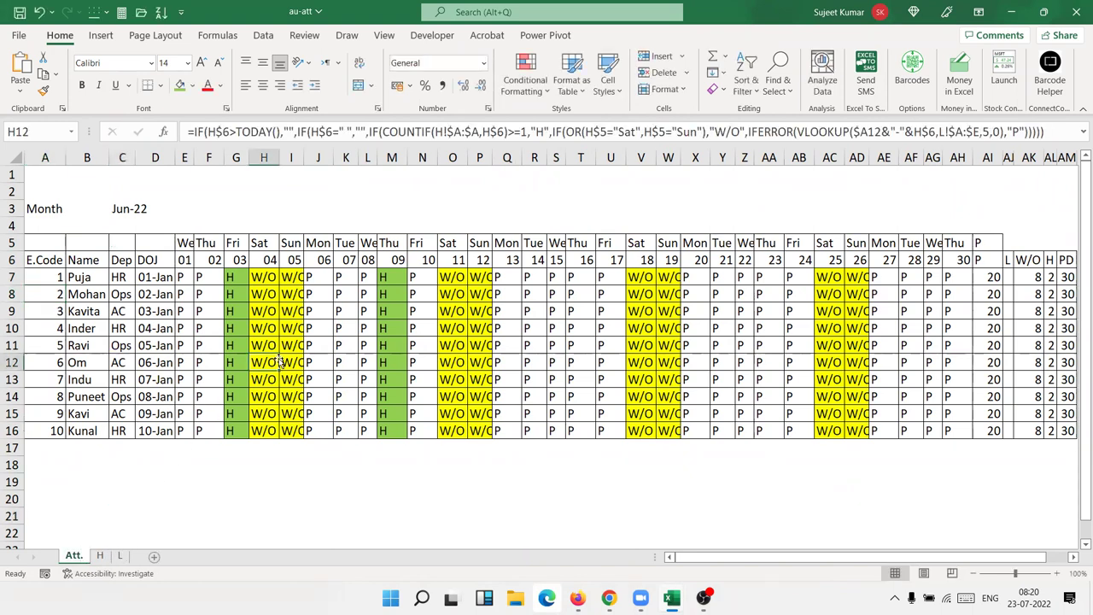
key("Right")
key("Right")
key("Right")
key("Right")
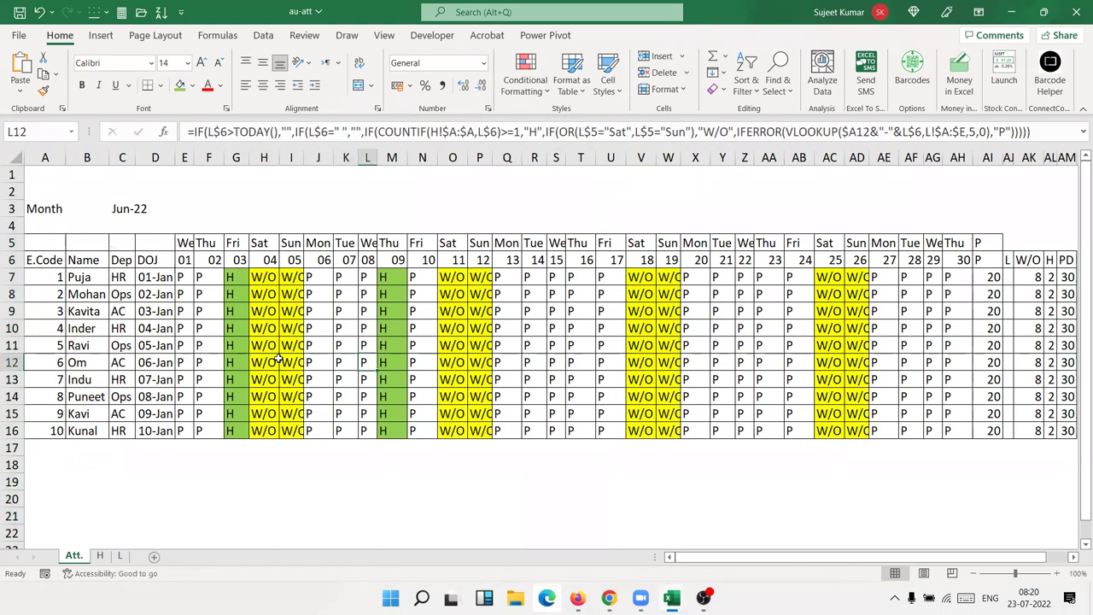
left_click(120, 556)
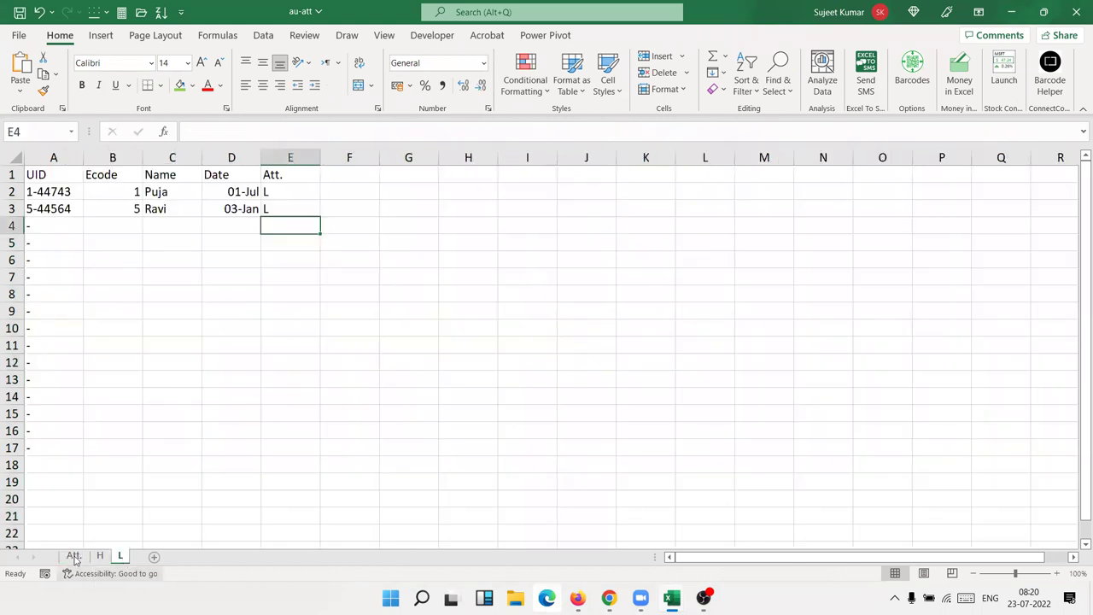
Step: Add an L sheet leave row with Ecode 4, date 4/6 and type LWP, then return to Att
left_click(73, 556)
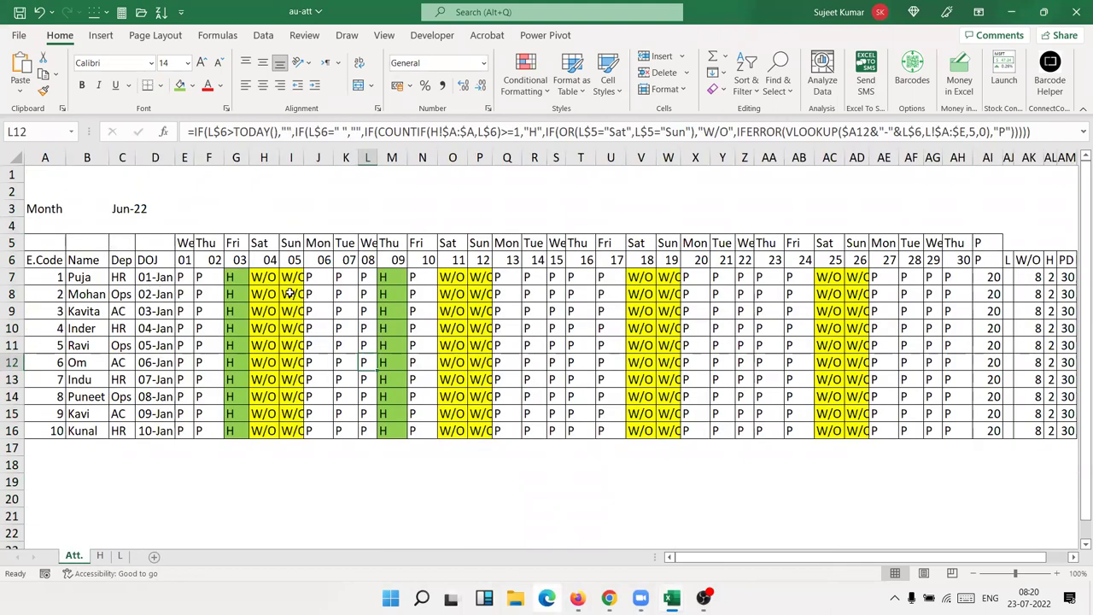
left_click(339, 324)
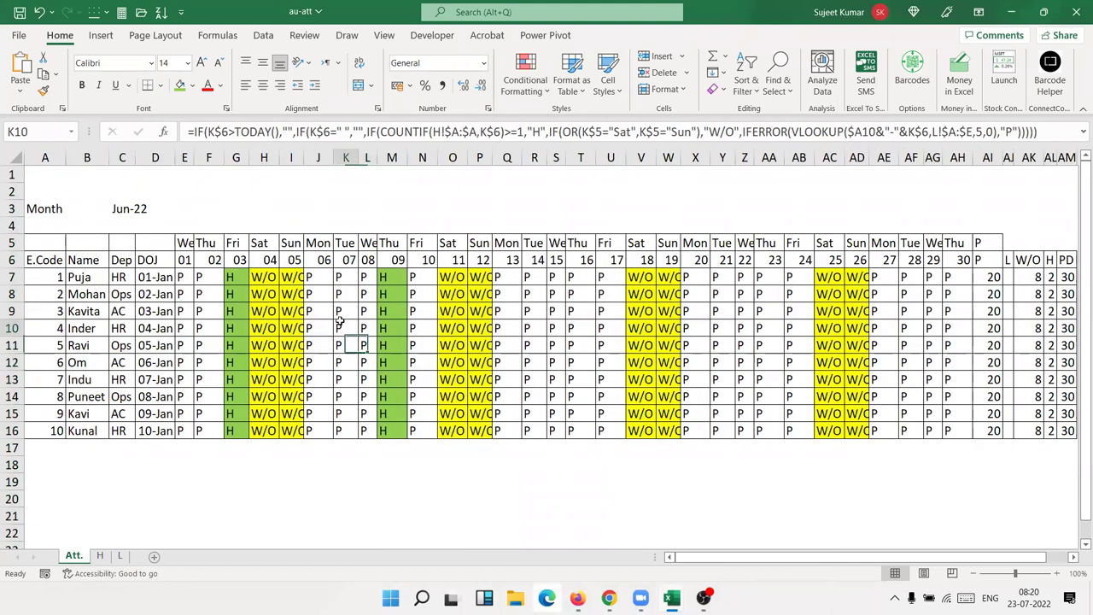
left_click(119, 556)
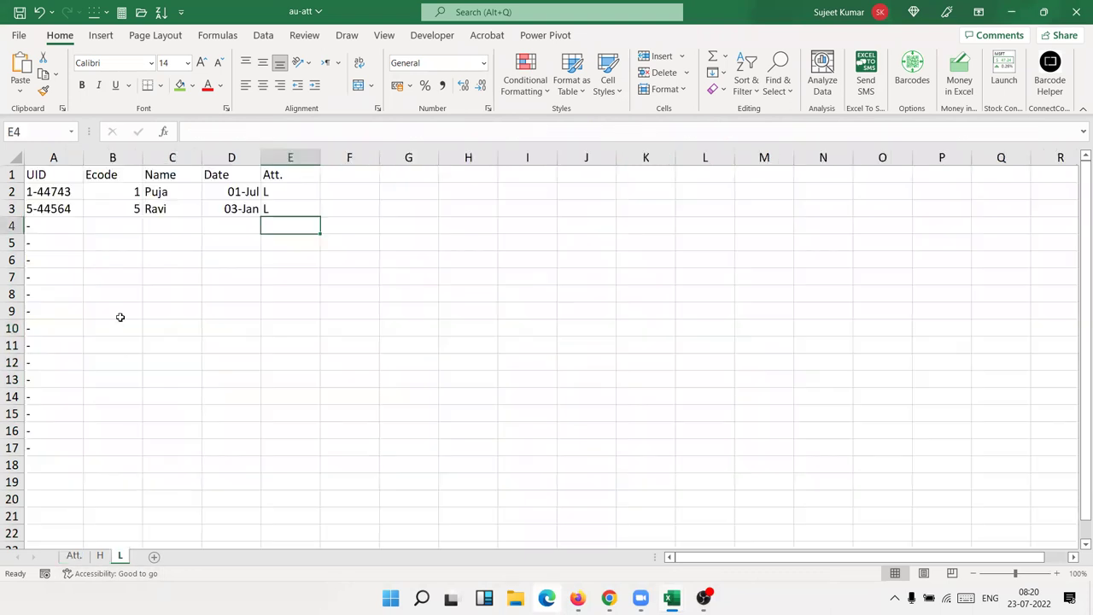
left_click(135, 236)
type("4")
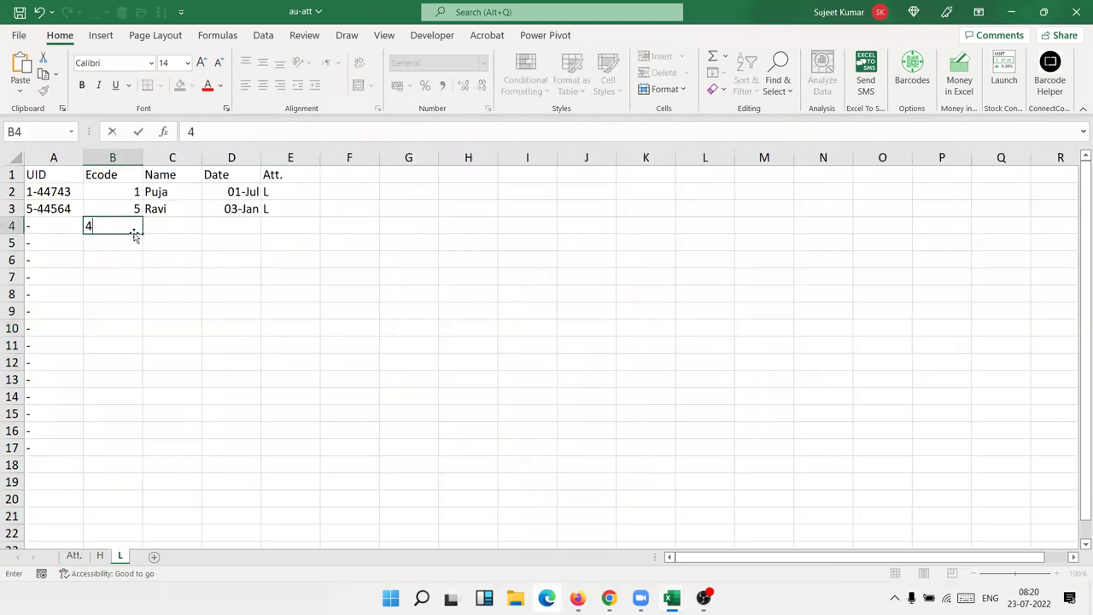
key("Tab")
type("Inder")
key("Tab")
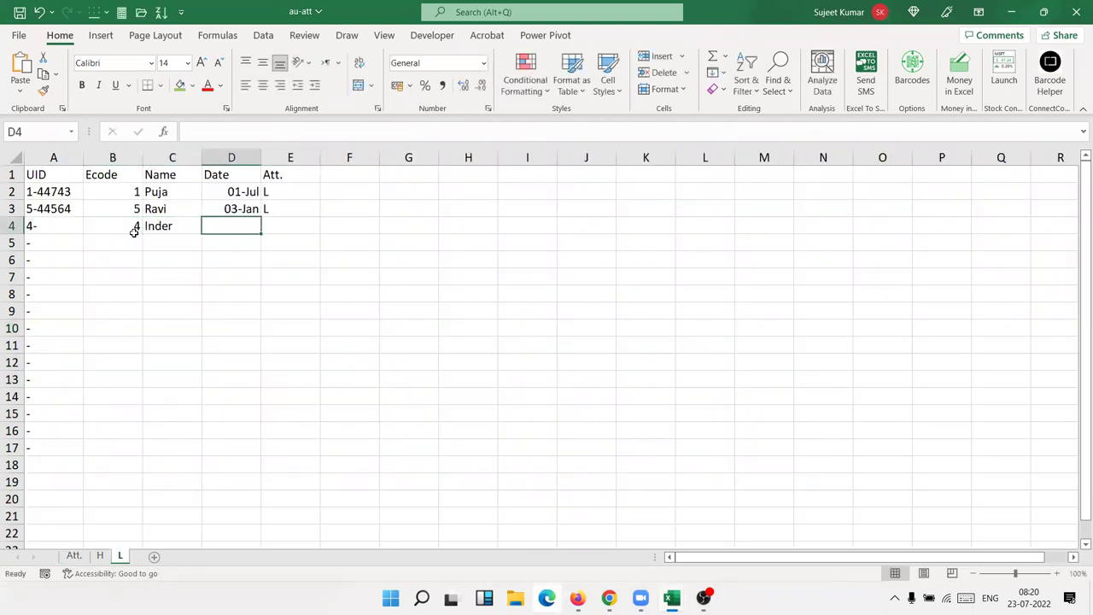
type("4/6")
key("Tab")
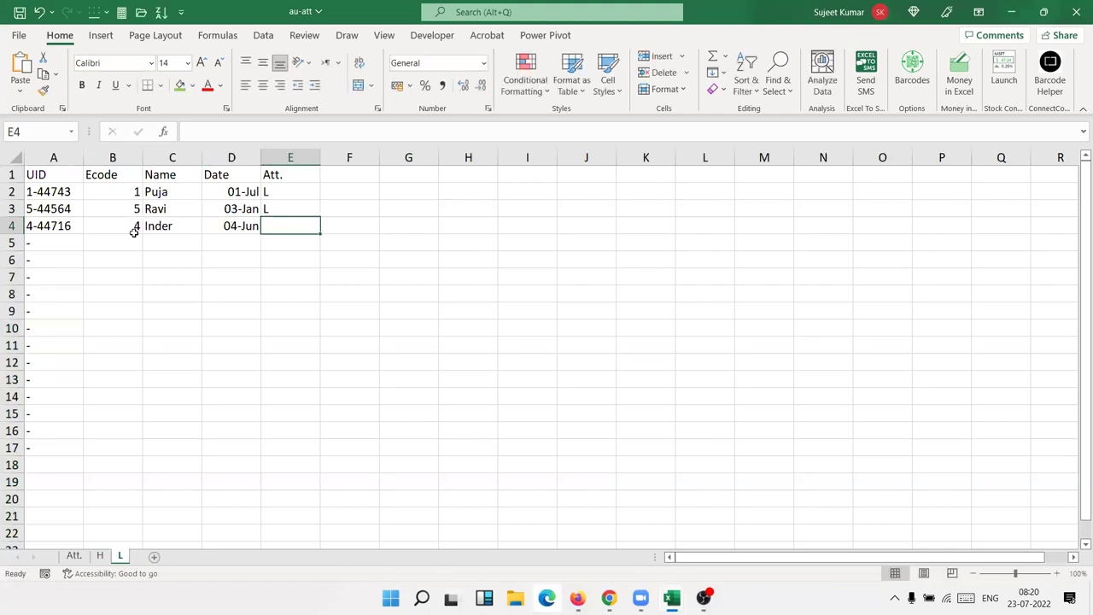
type("LWP")
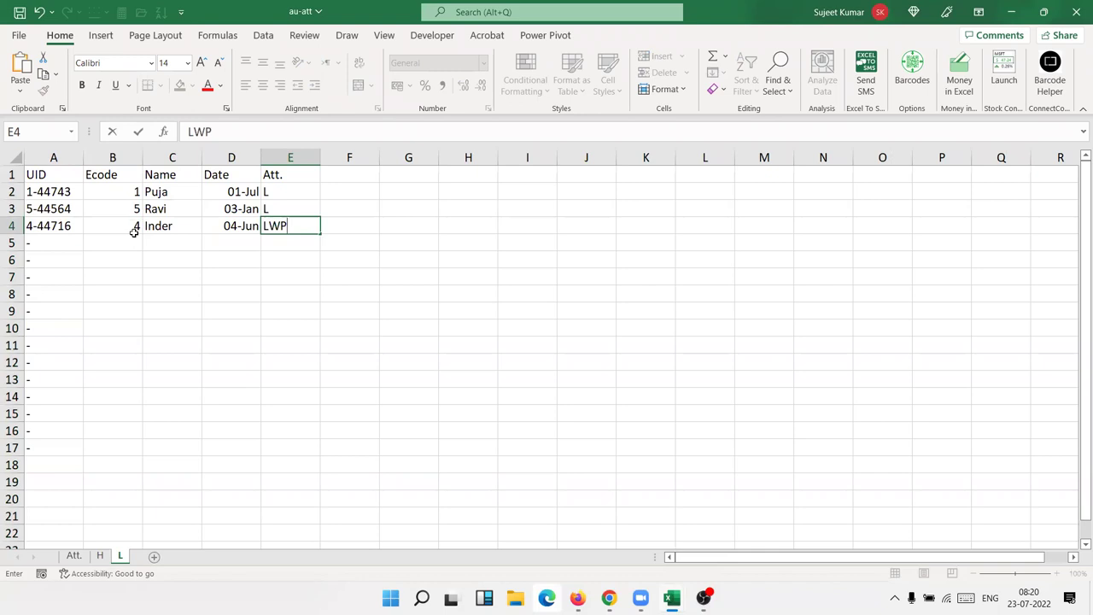
key("Return")
left_click(74, 556)
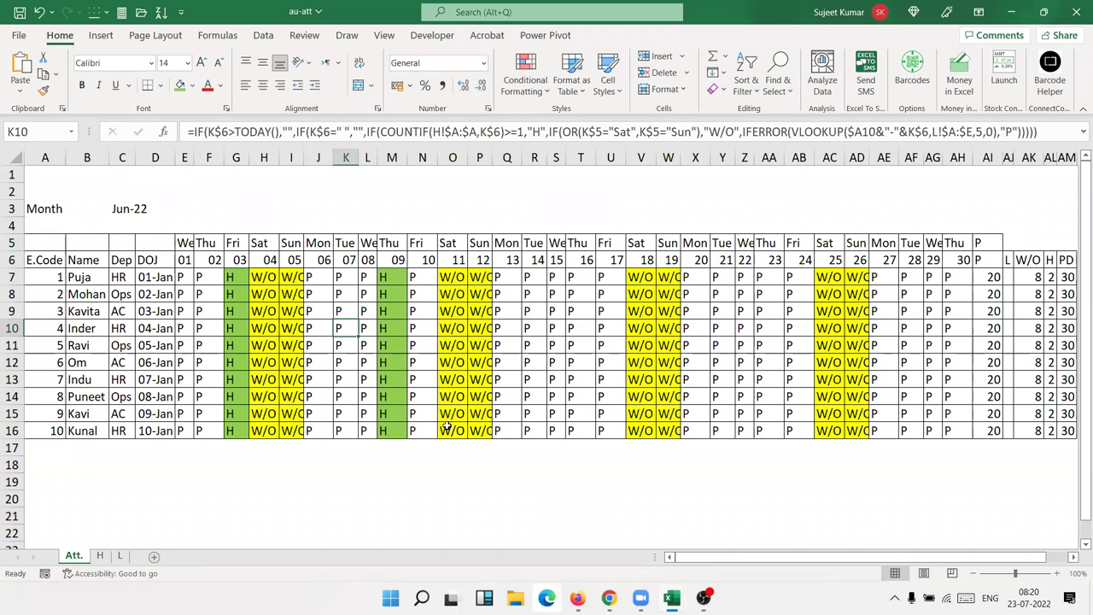
left_click(605, 381)
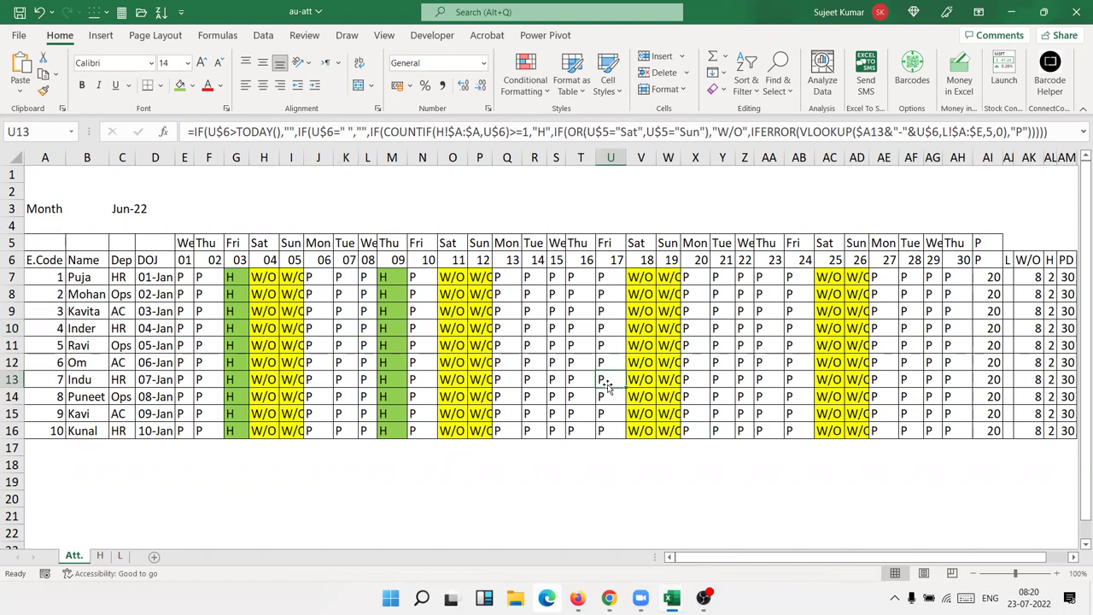
key("Right")
key("Right")
key("Right")
key("Right")
key("Right")
key("Right")
key("Right")
key("Right")
key("Right")
key("Right")
key("Right")
key("Right")
key("Right")
key("Right")
key("Right")
key("Right")
key("Right")
key("Left")
key("Left")
key("Up")
key("Up")
key("Up")
key("Up")
key("Up")
key("Up")
key("Left")
key("Left")
key("Left")
key("Left")
key("Down")
key("Right")
key("Right")
key("Left")
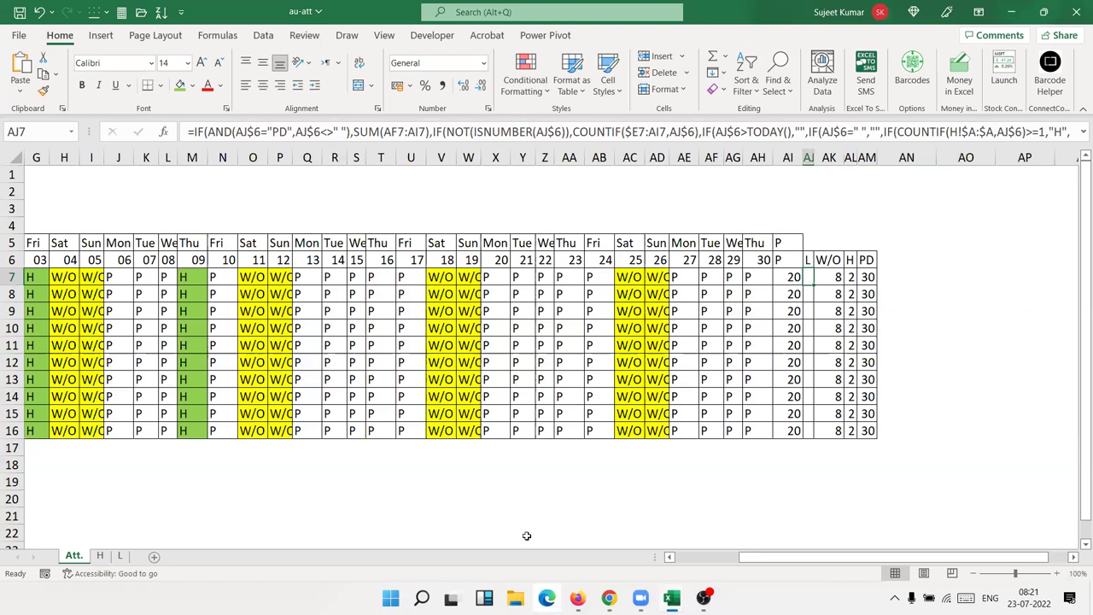
Step: Compare the L and Att. sheets and review the attendance formulas in J7 and J8
left_click(123, 556)
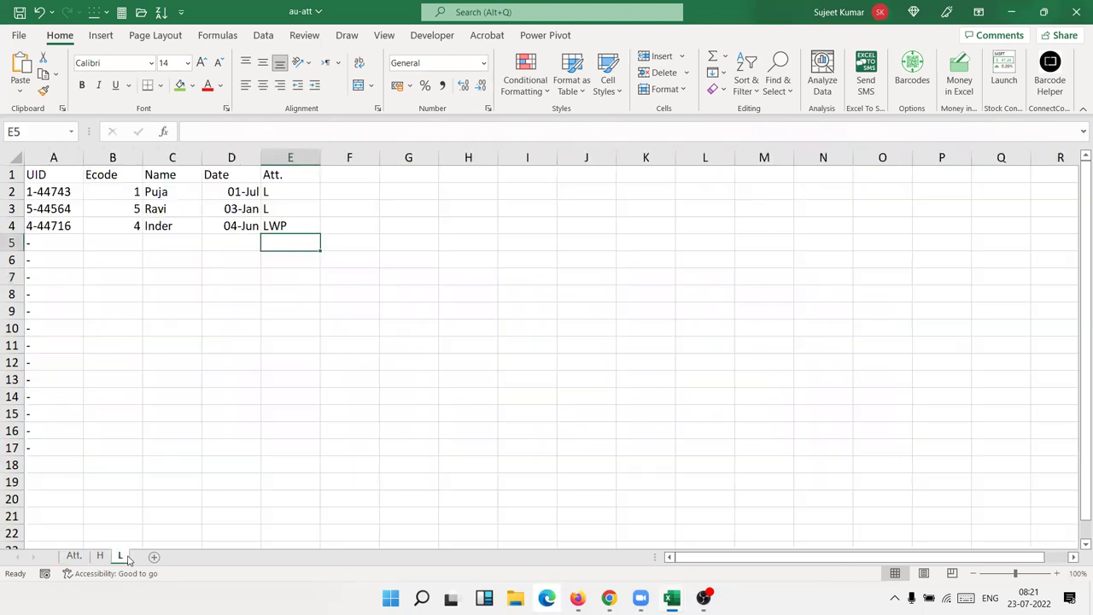
left_click(73, 556)
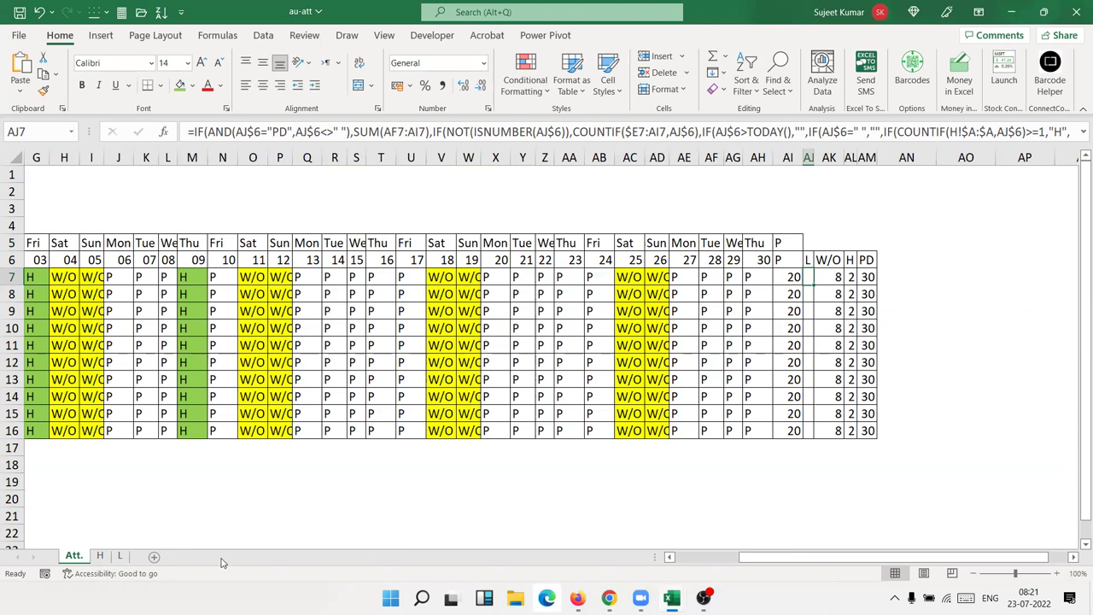
left_click(123, 556)
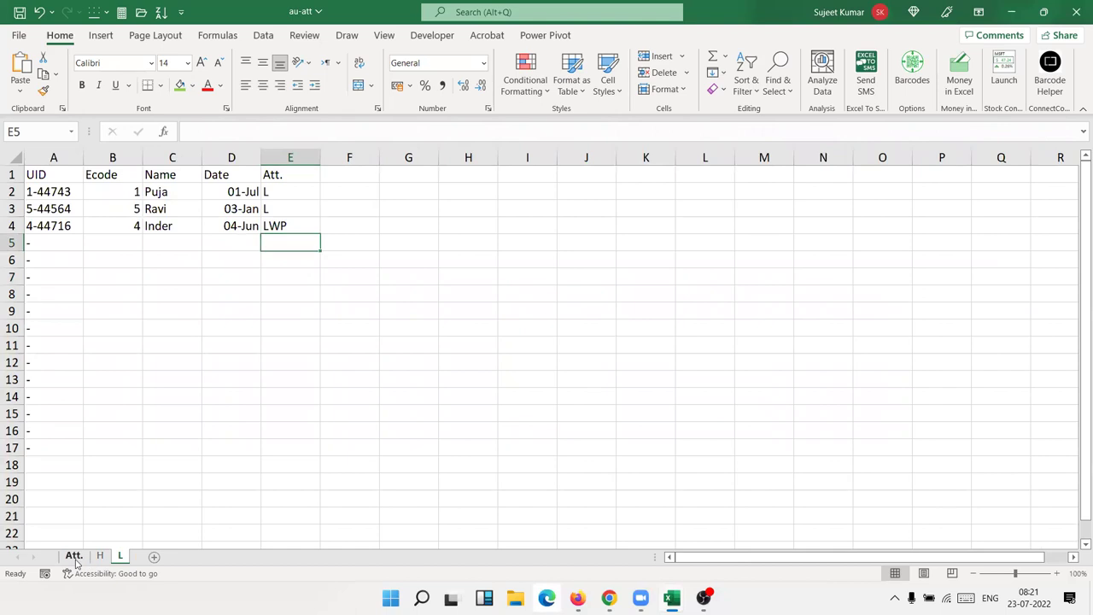
left_click(74, 556)
key("Left")
key("Left")
key("Left")
key("Left")
key("Left")
key("Left")
key("Left")
key("Left")
key("Left")
key("Left")
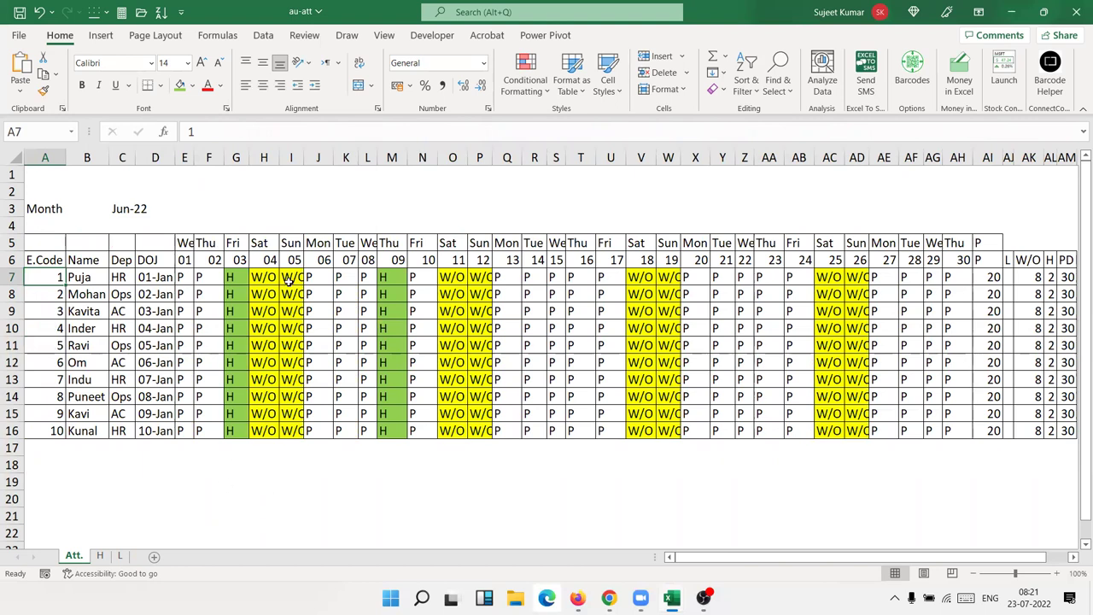
left_click(317, 282)
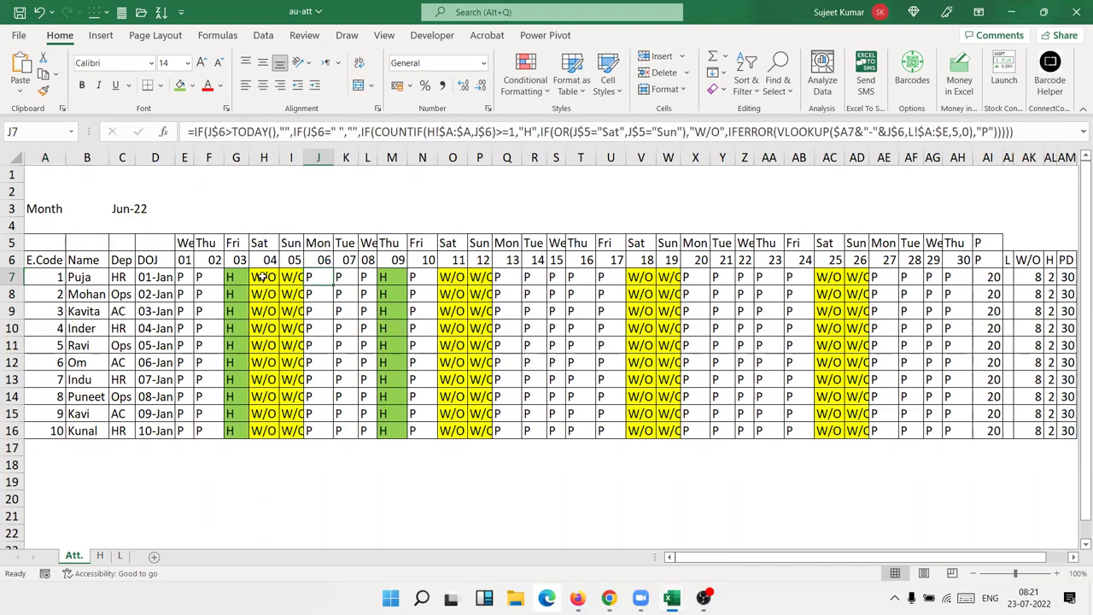
left_click(314, 297)
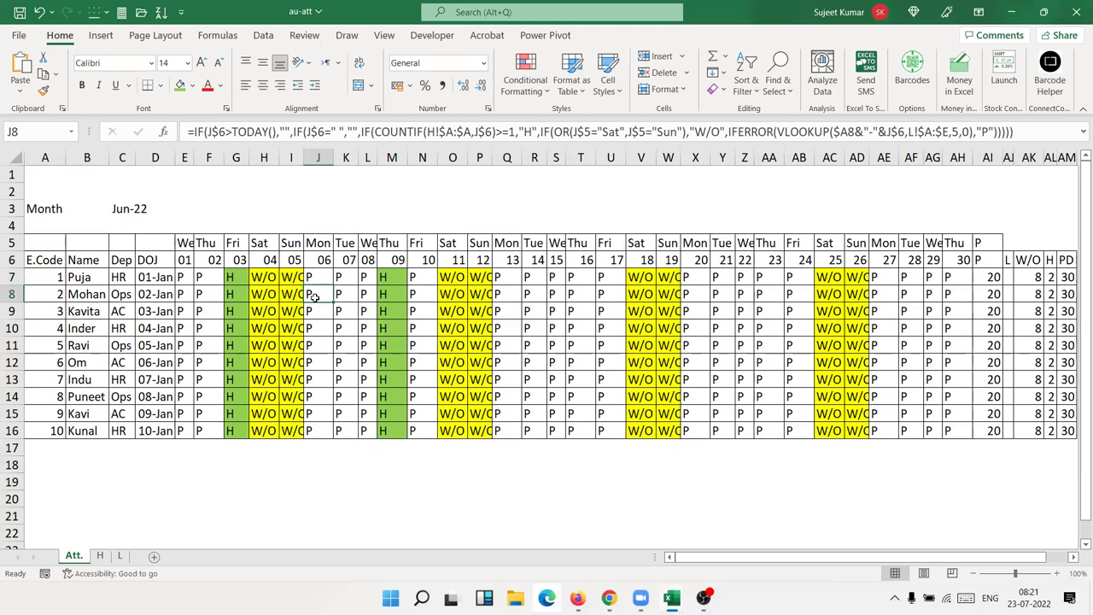
Step: Change the LWP leave date in L!D4 to 6/6 and confirm it shows on Att
left_click(120, 556)
left_click(224, 226)
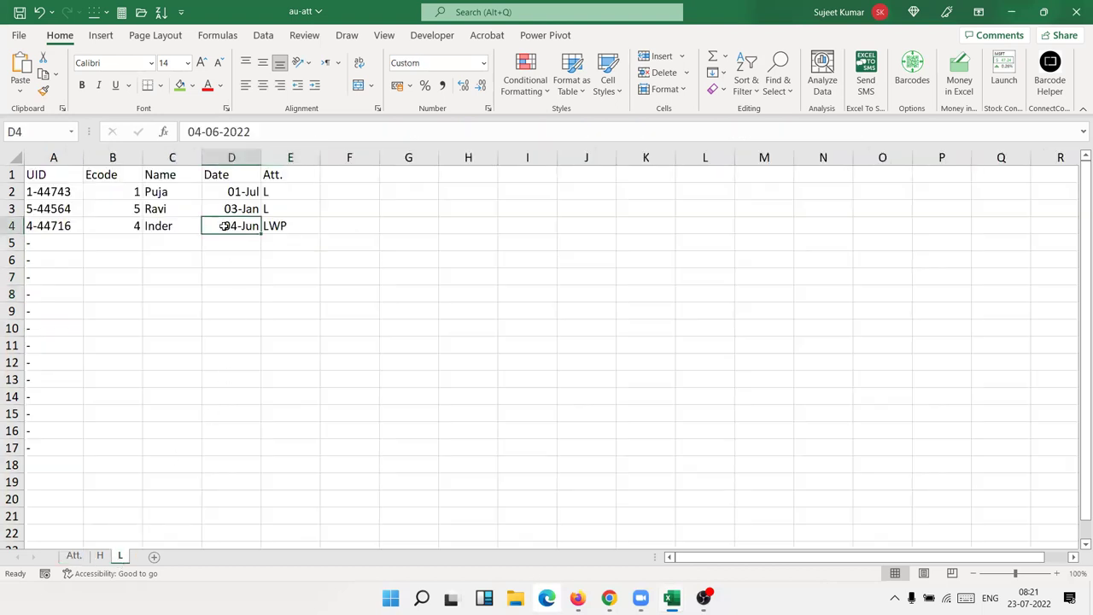
type("6/6")
key("Return")
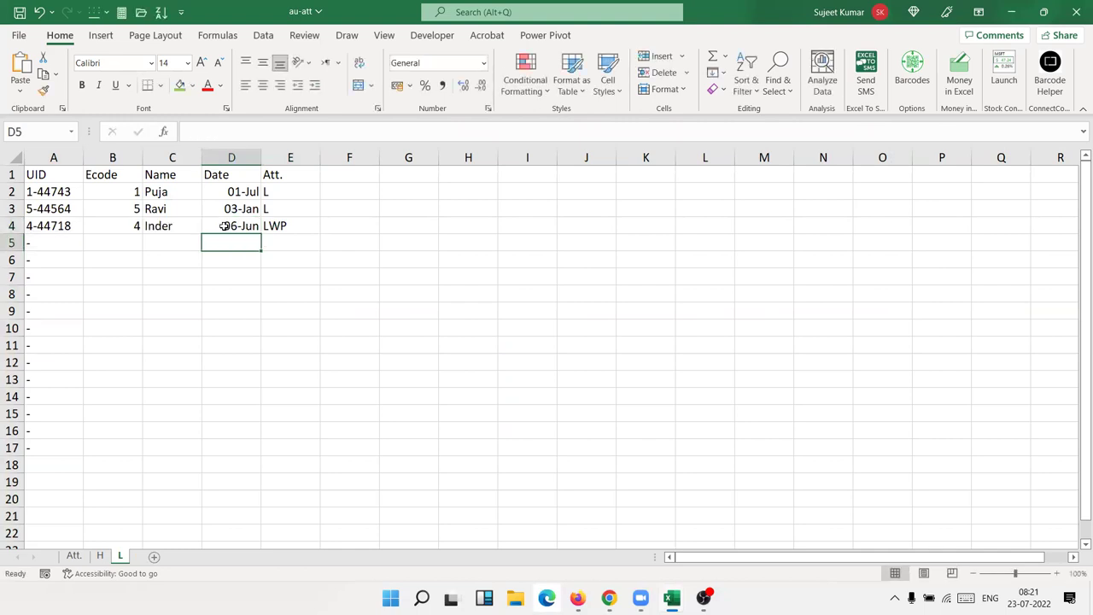
left_click(73, 556)
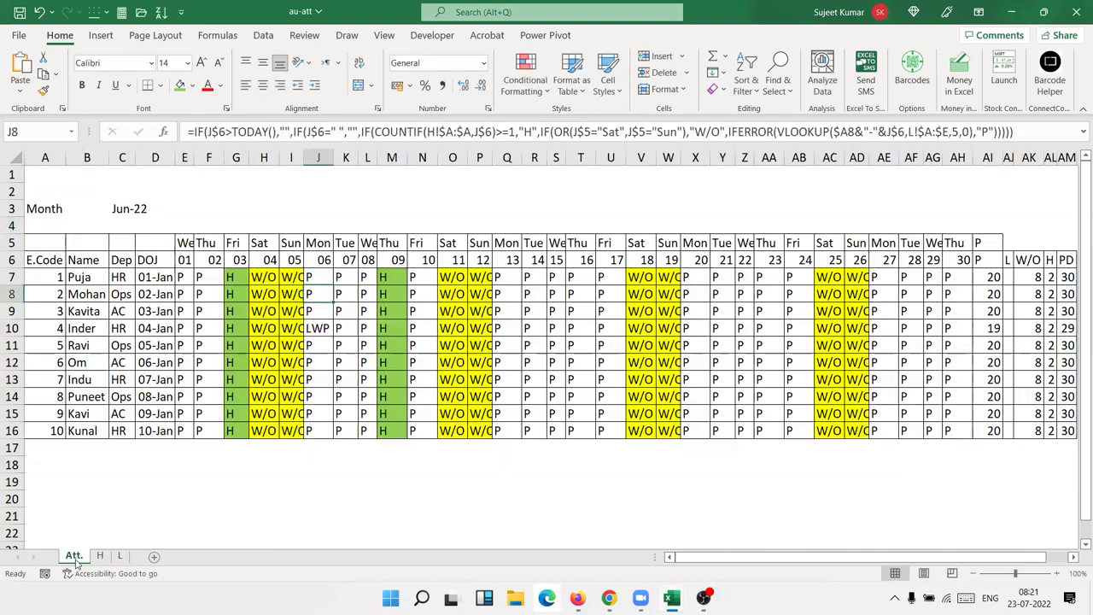
left_click(120, 556)
left_click(290, 231)
left_click(272, 239)
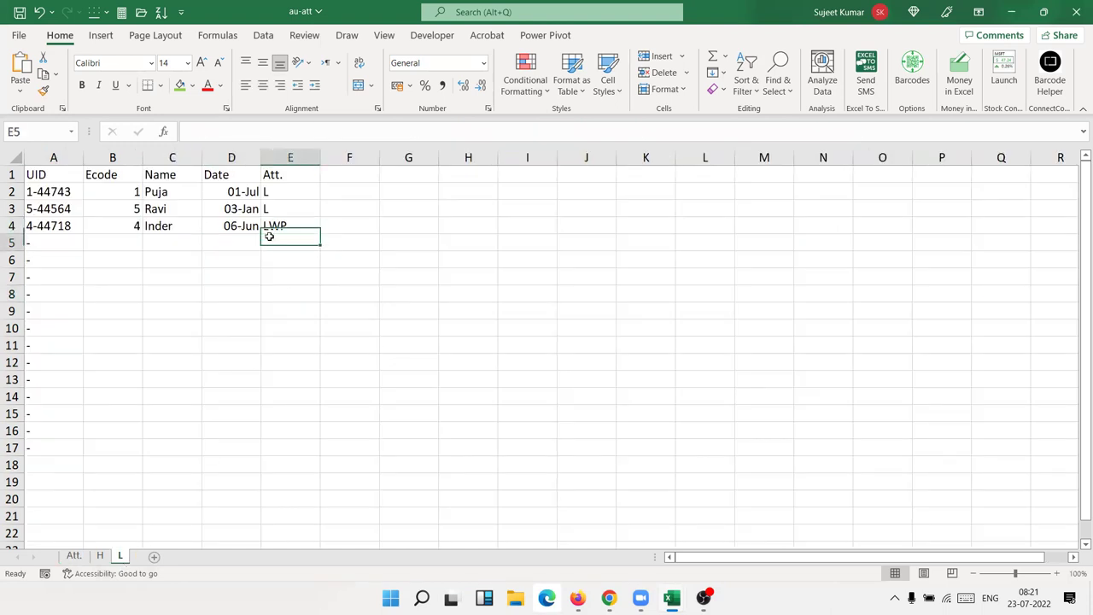
left_click(74, 556)
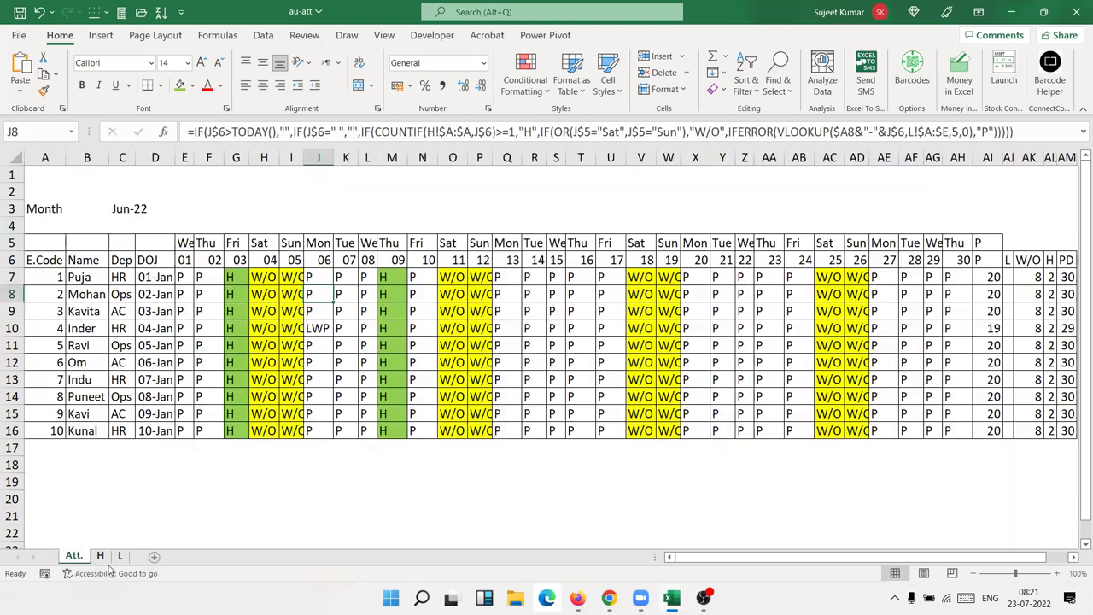
left_click(121, 557)
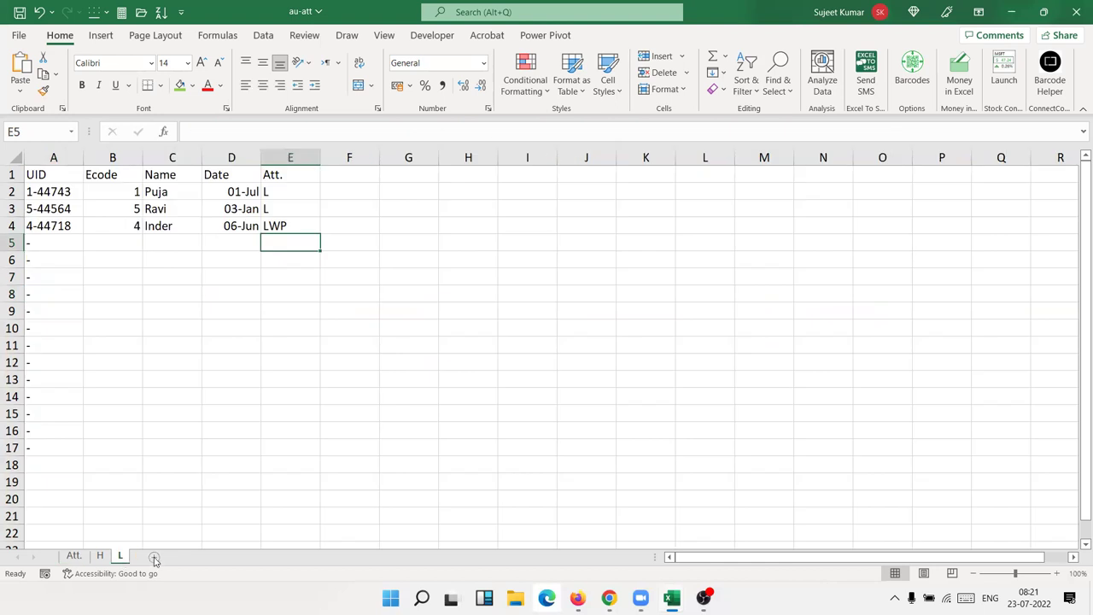
Step: Add a new worksheet after L named Emp_Data
left_click(153, 556)
double_click(152, 556)
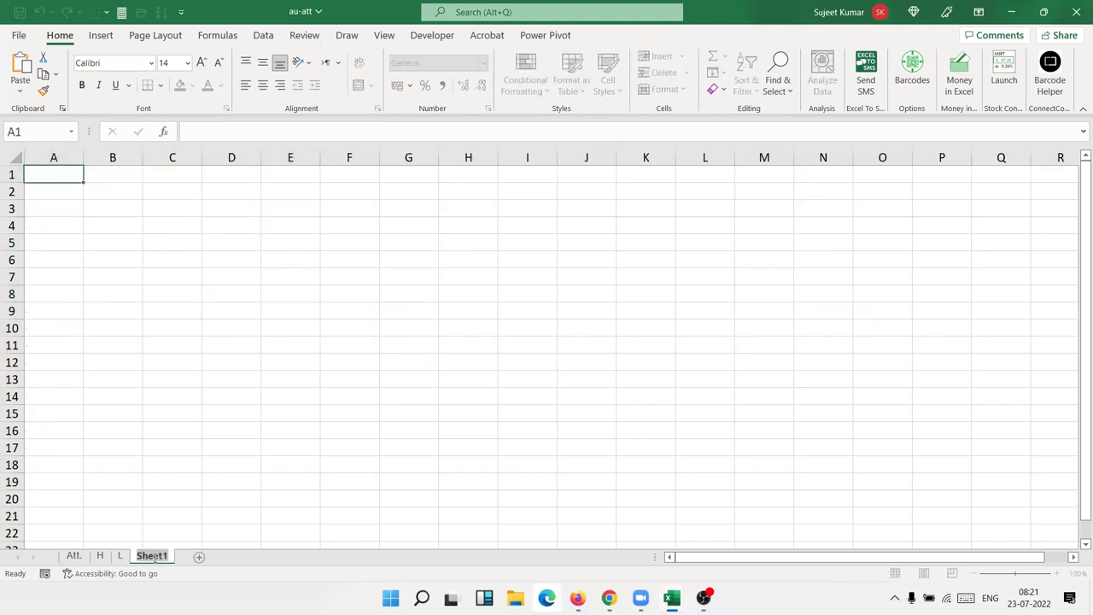
type("Em_ Dat")
left_click(180, 379)
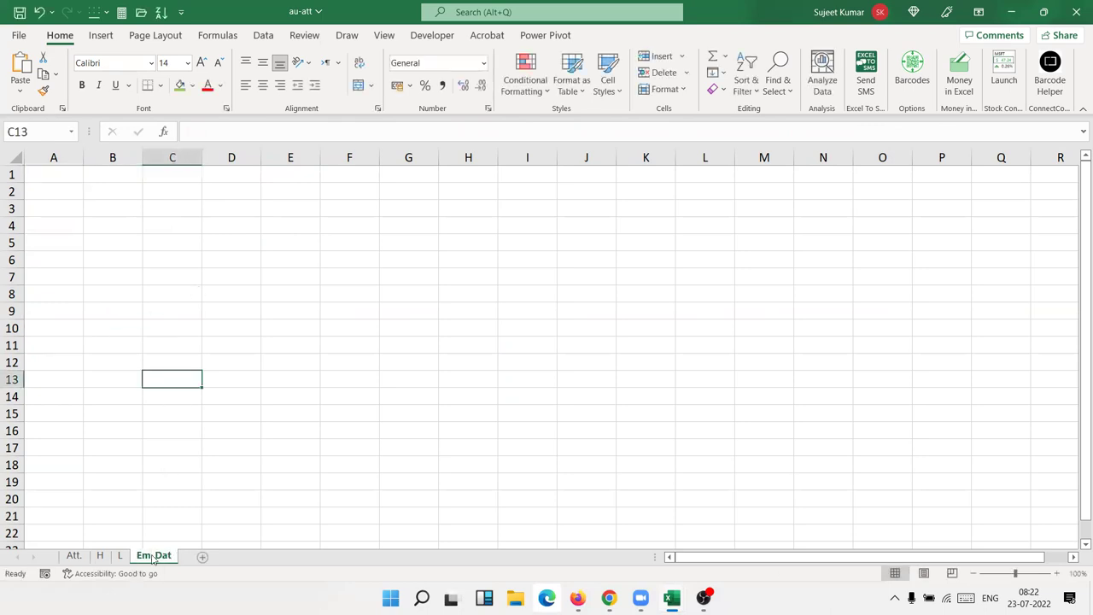
key("End")
key("Left")
key("Left")
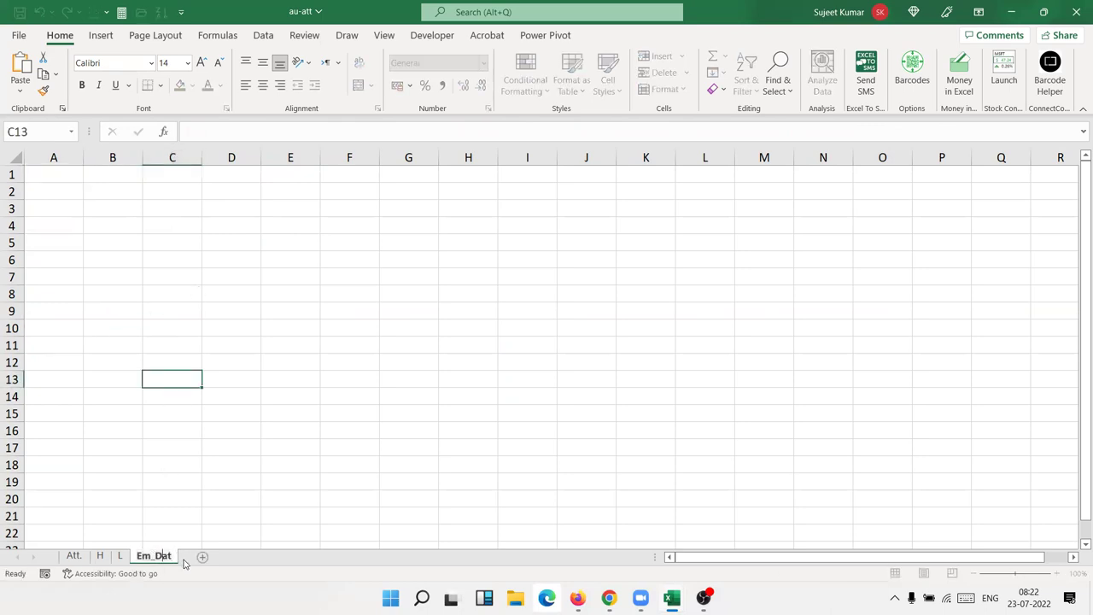
type("p_D")
type("a")
key("Return")
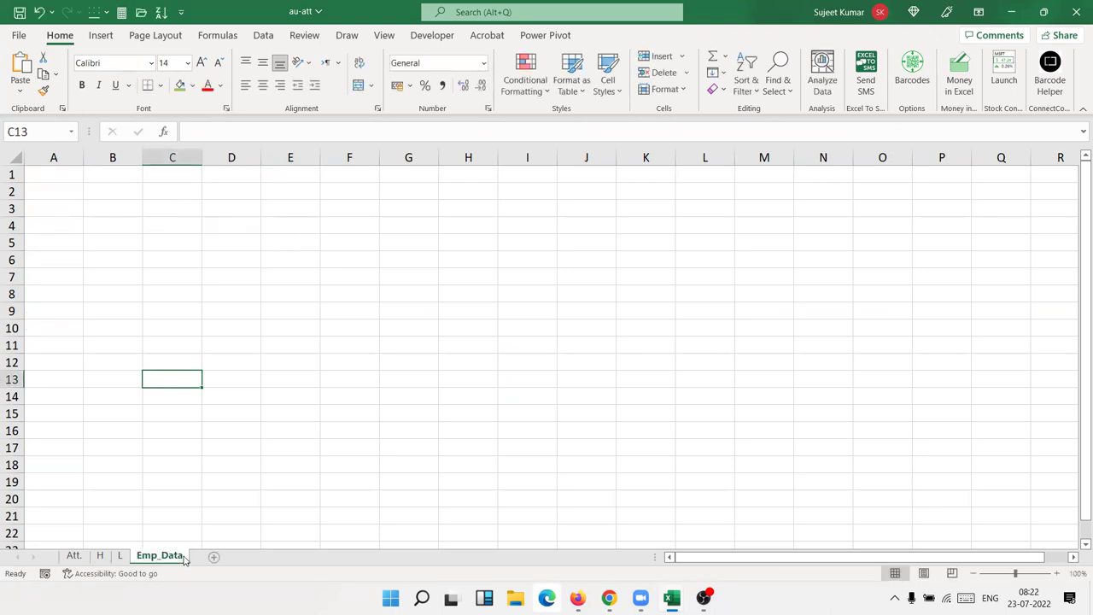
Step: Copy the E.Code, Name, Dep and DOJ block from Att.!A6:D16 into Emp_Data at A1
left_click(71, 556)
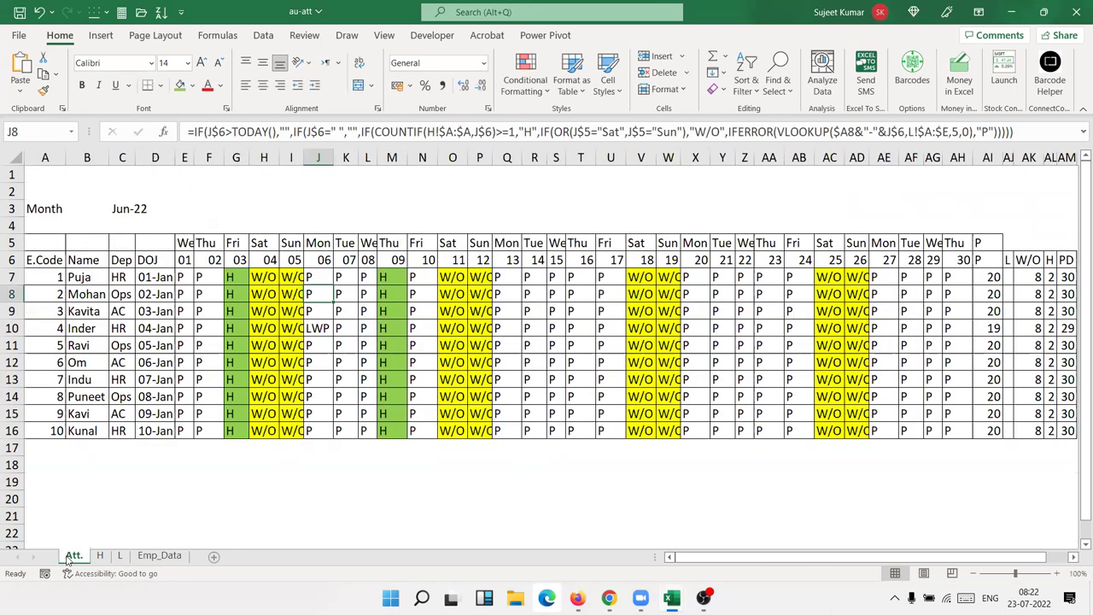
key("Home")
key("Up")
key("Up")
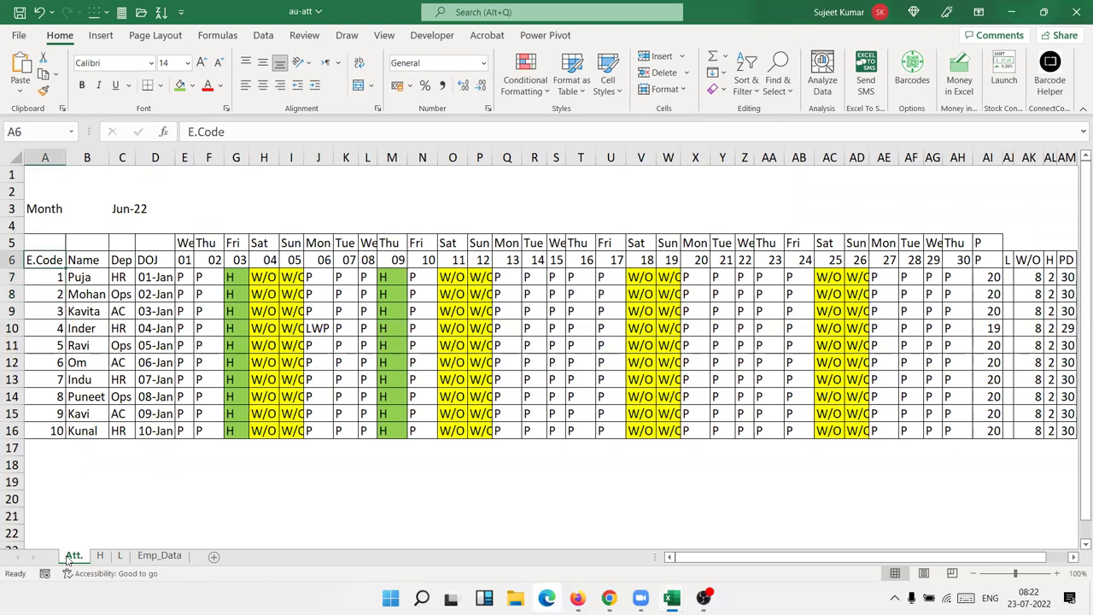
key("shift+Right")
key("shift+Right")
key("shift+Right")
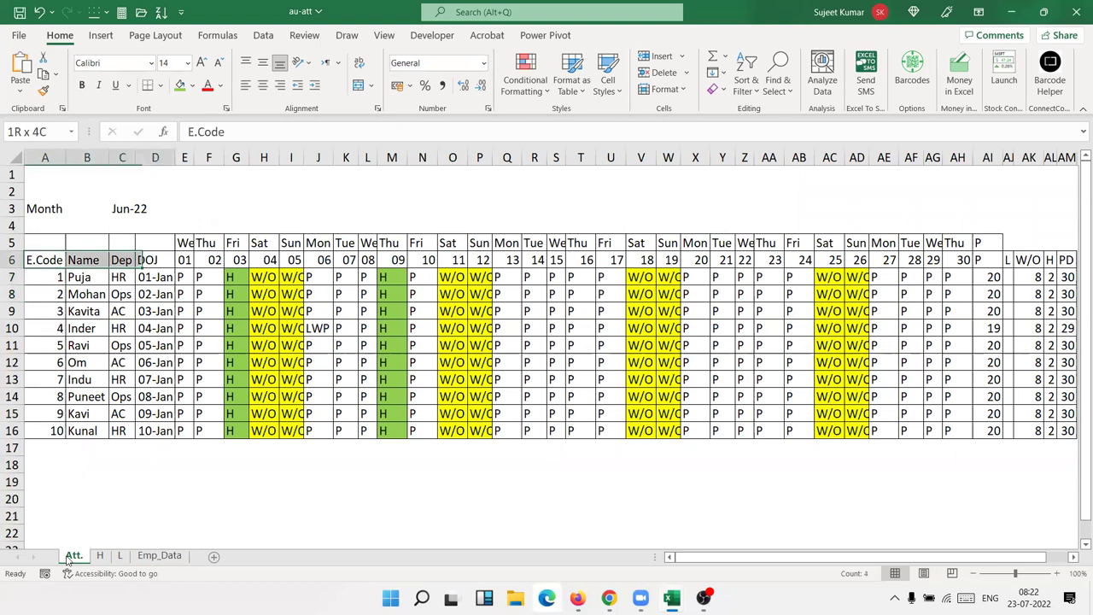
key("ctrl+shift+Down")
key("ctrl+c")
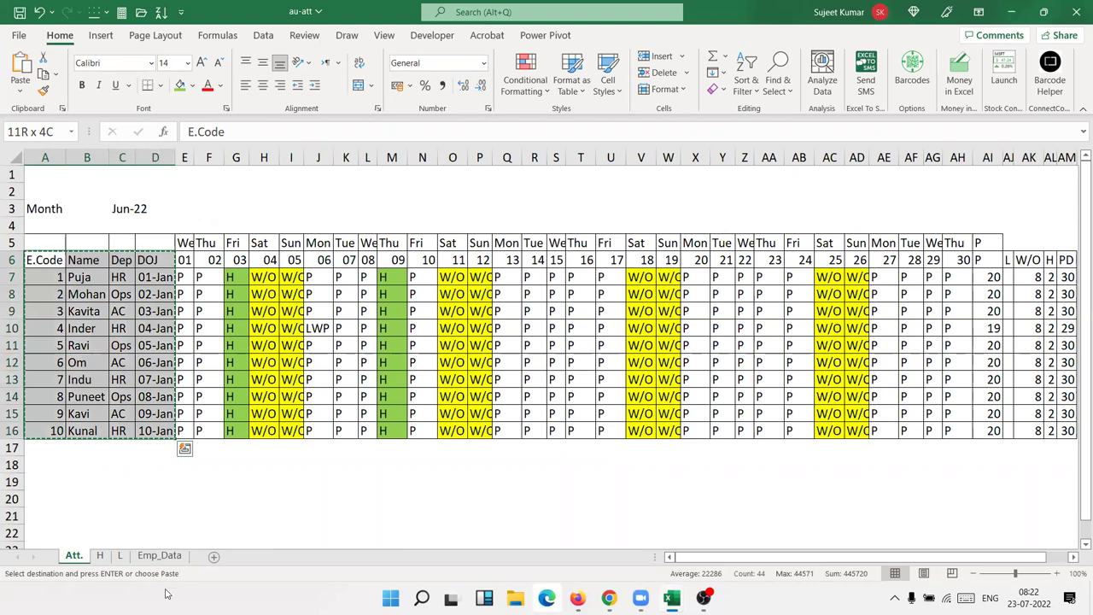
left_click(159, 556)
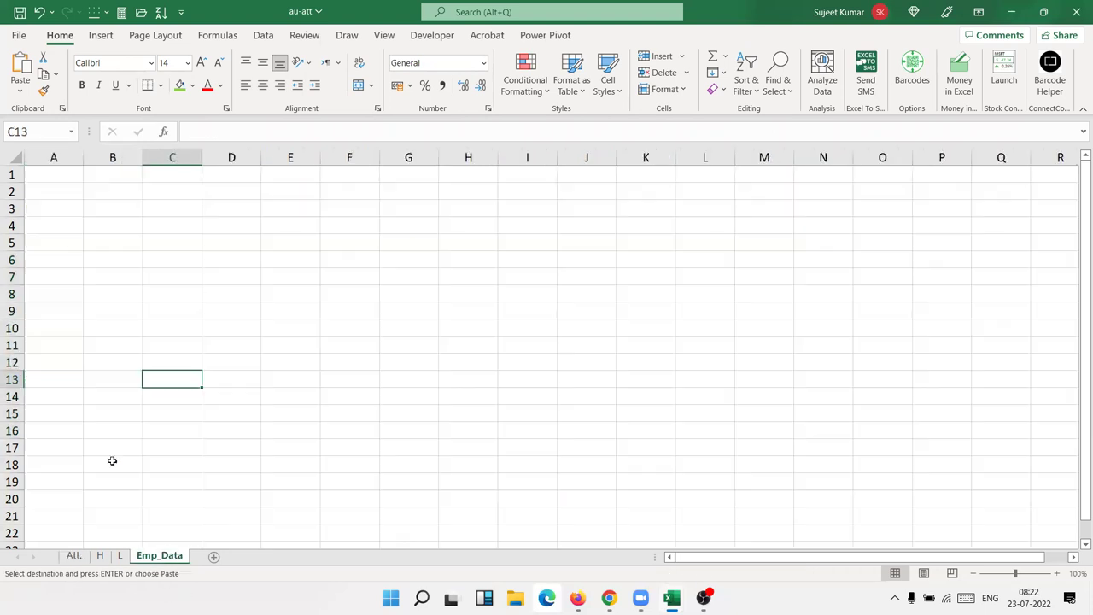
left_click(55, 211)
key("ctrl+v")
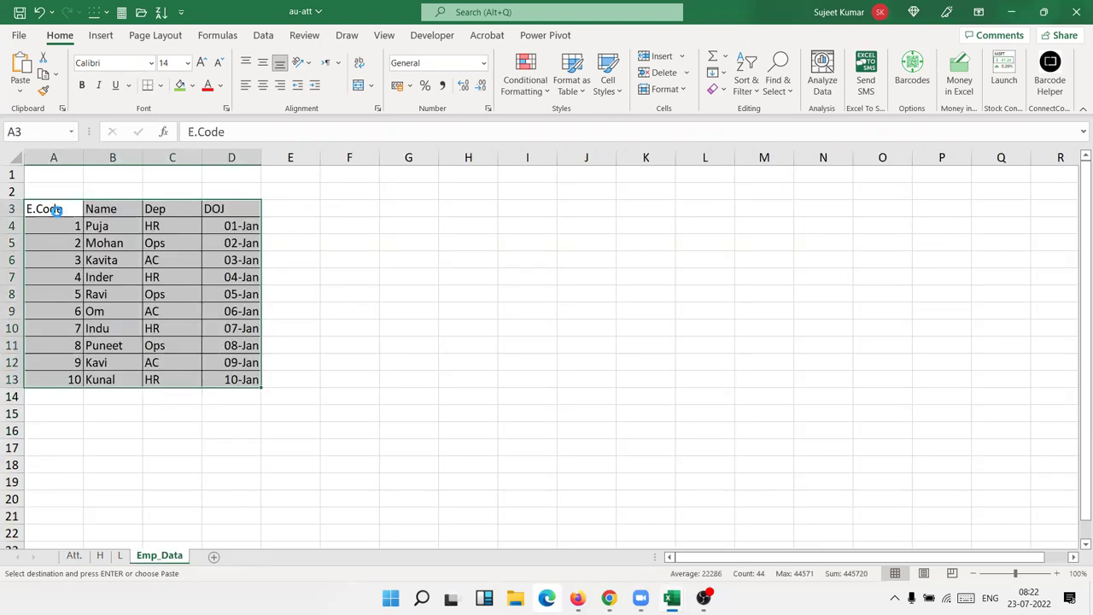
key("ctrl+z")
left_click(67, 174)
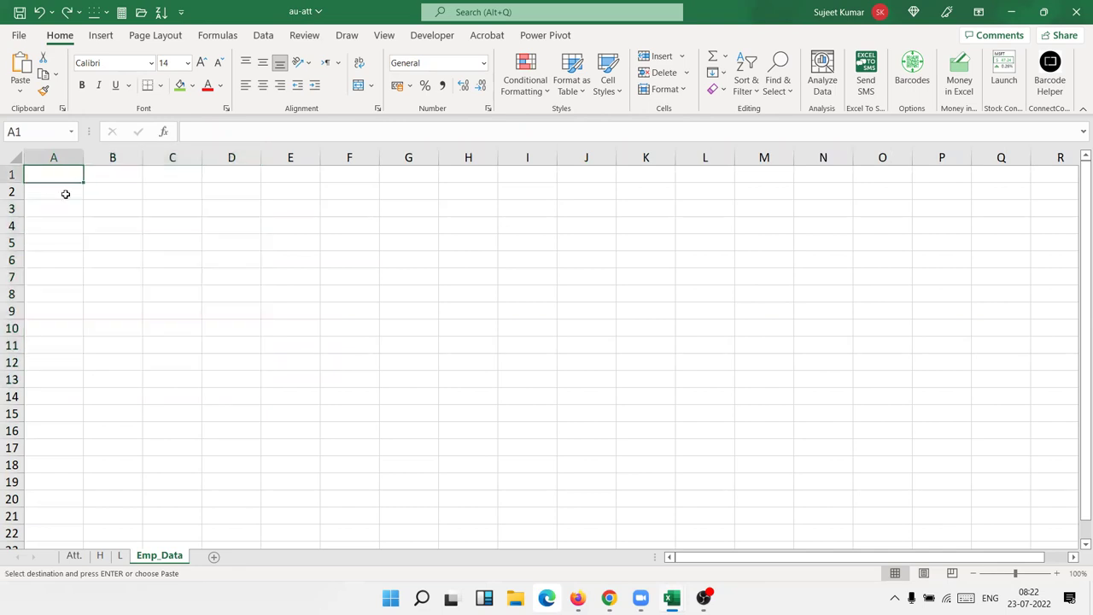
key("ctrl+v")
left_click(224, 172)
left_click(286, 178)
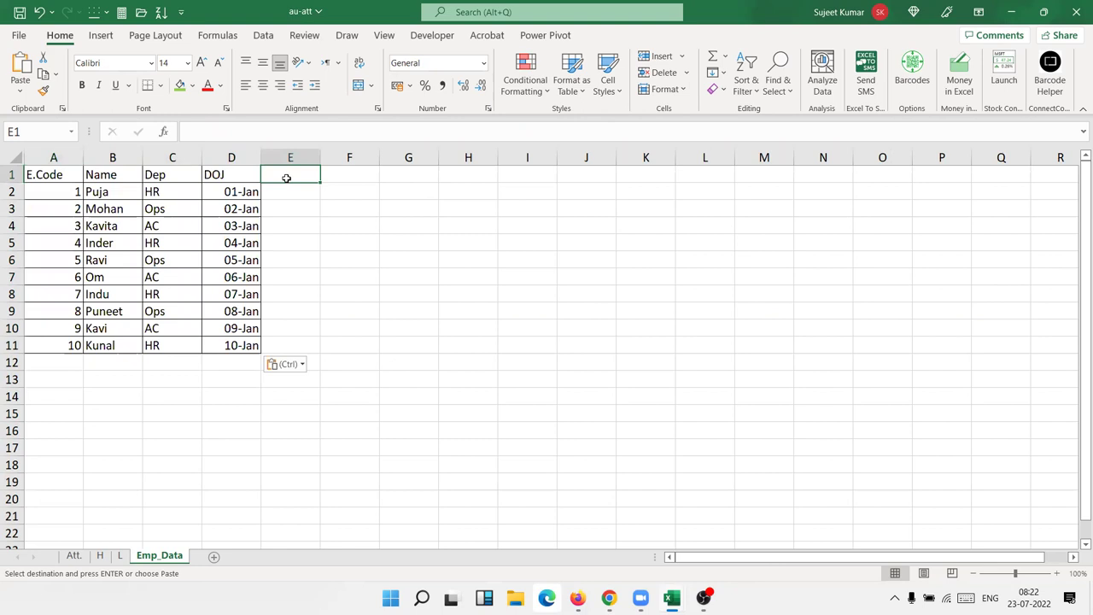
Step: Add the column headings Basic, HRA, Conv and Other in E1:H1
type("Basic")
key("Tab")
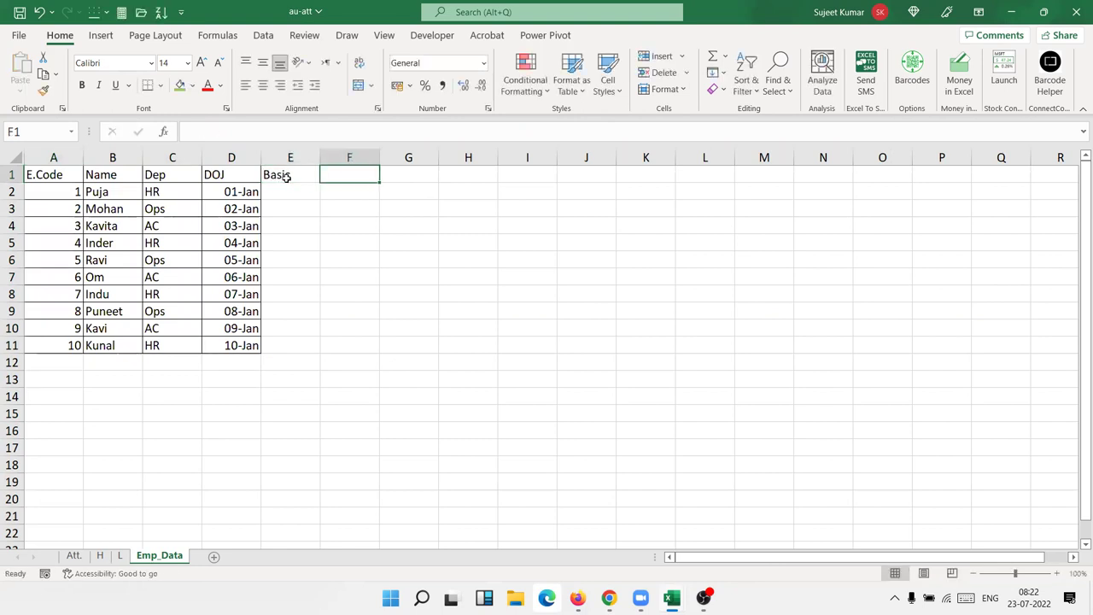
type("HRA")
key("Tab")
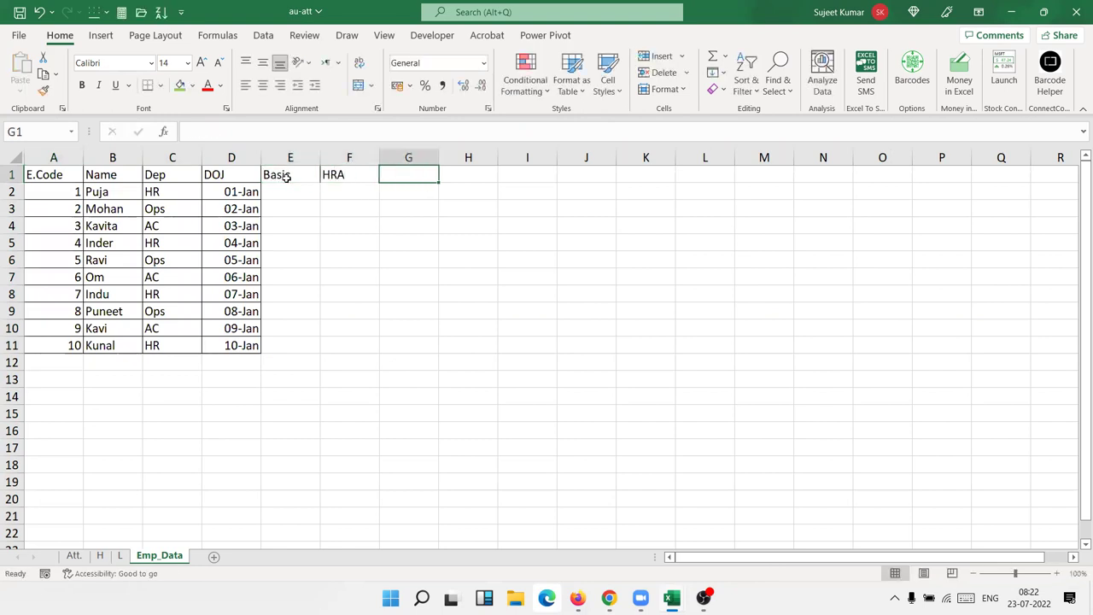
type("Conv")
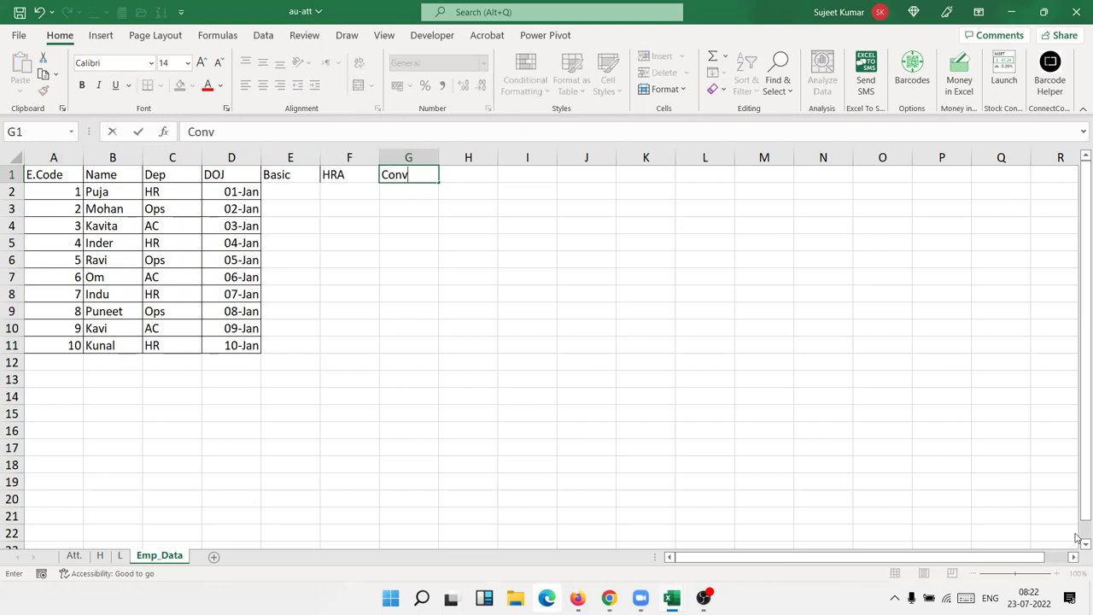
key("Tab")
key("Left")
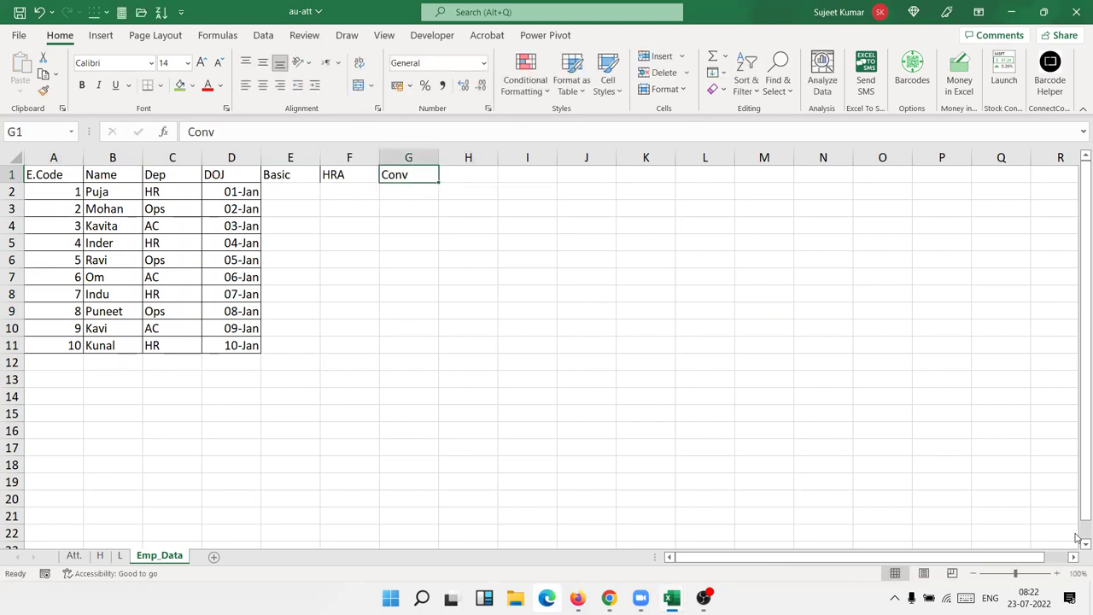
key("Right")
type("O")
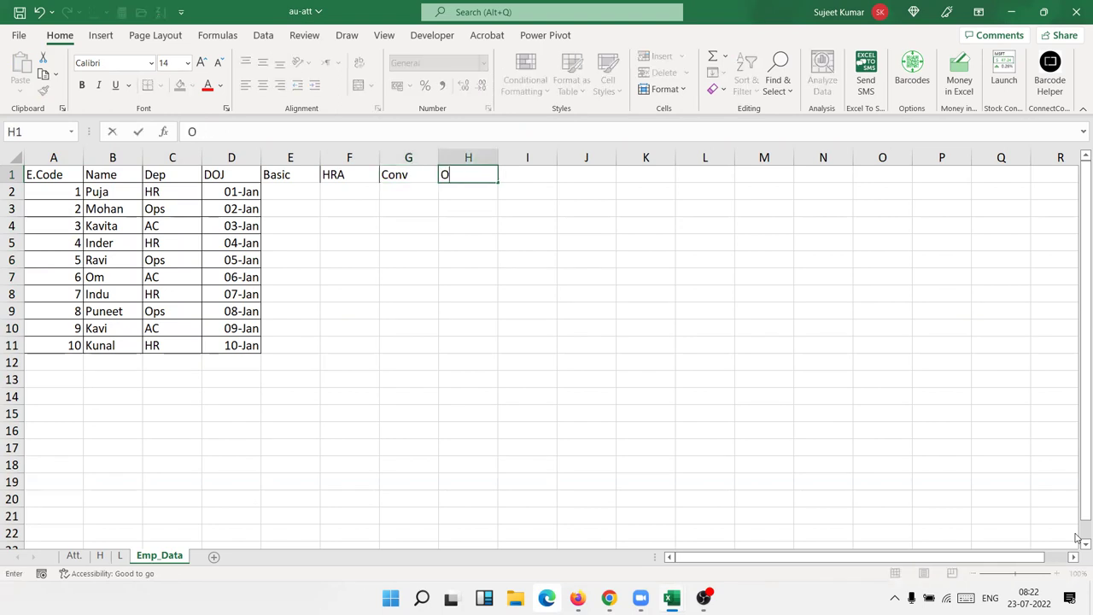
type("ther")
key("Return")
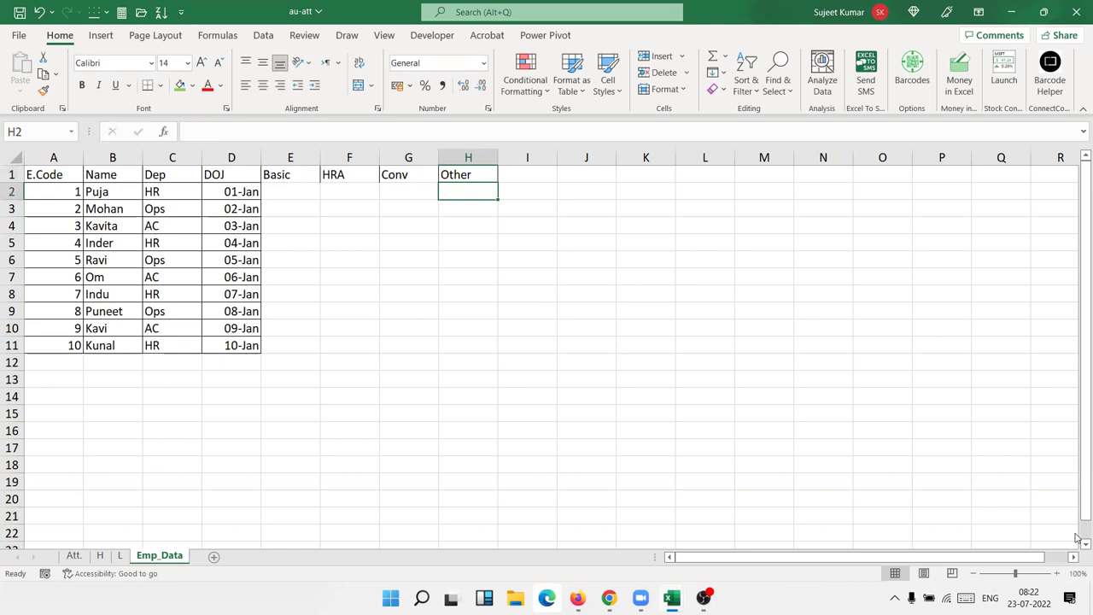
Step: Fill Basic in E2:E11 with =RANDBETWEEN(3000,9000)
key("Left")
key("Left")
key("Left")
type("=")
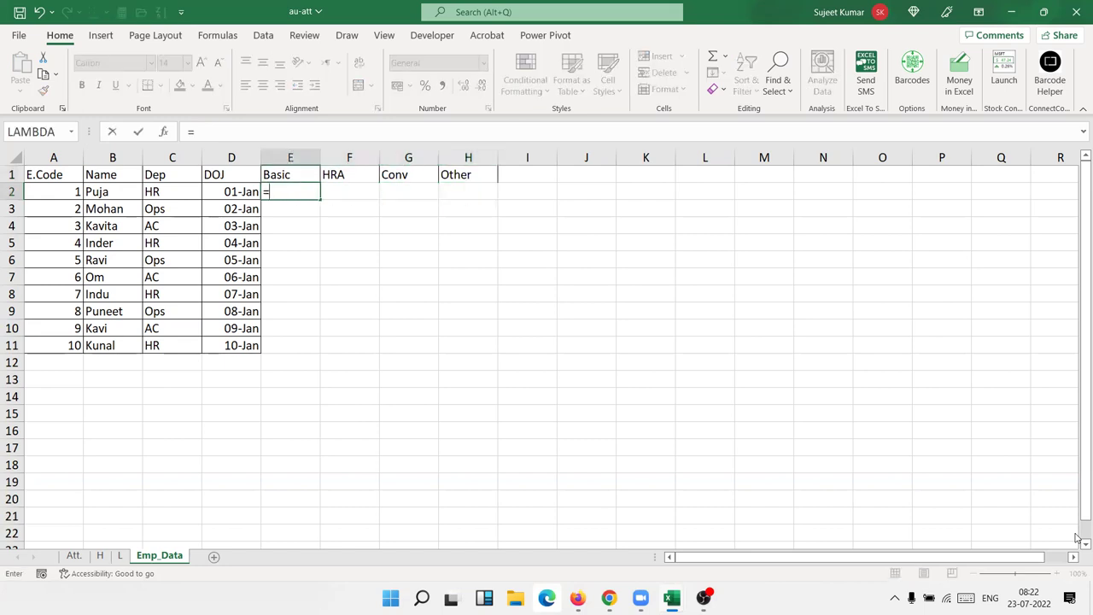
type("ra")
key("Down")
key("Down")
key("Down")
key("Tab")
type("1")
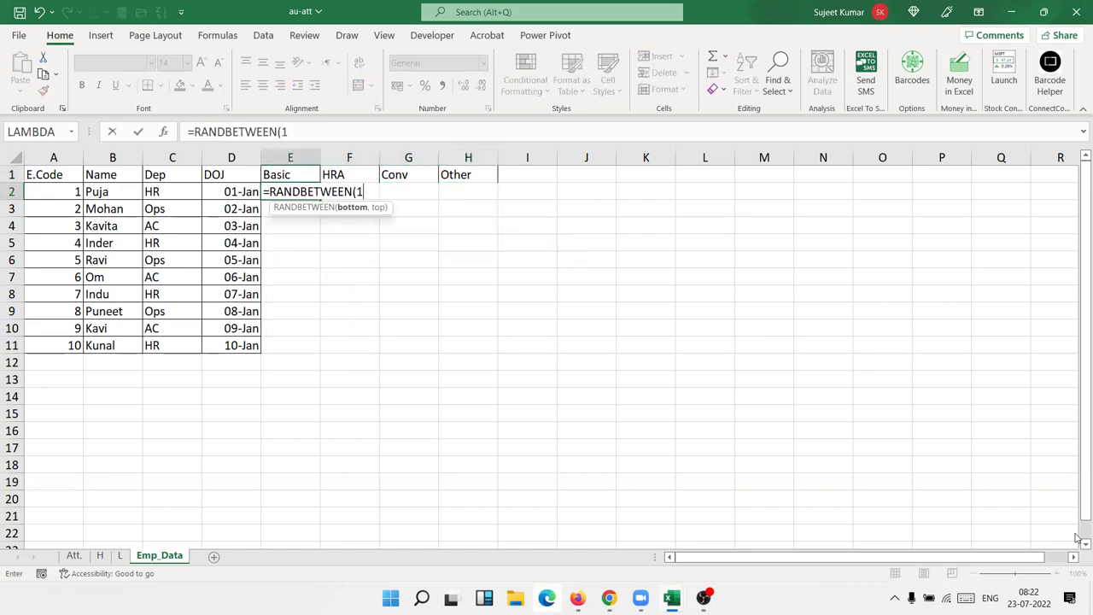
key("BackSpace")
type("22")
type("4")
key("BackSpace")
key("BackSpace")
key("BackSpace")
type("300")
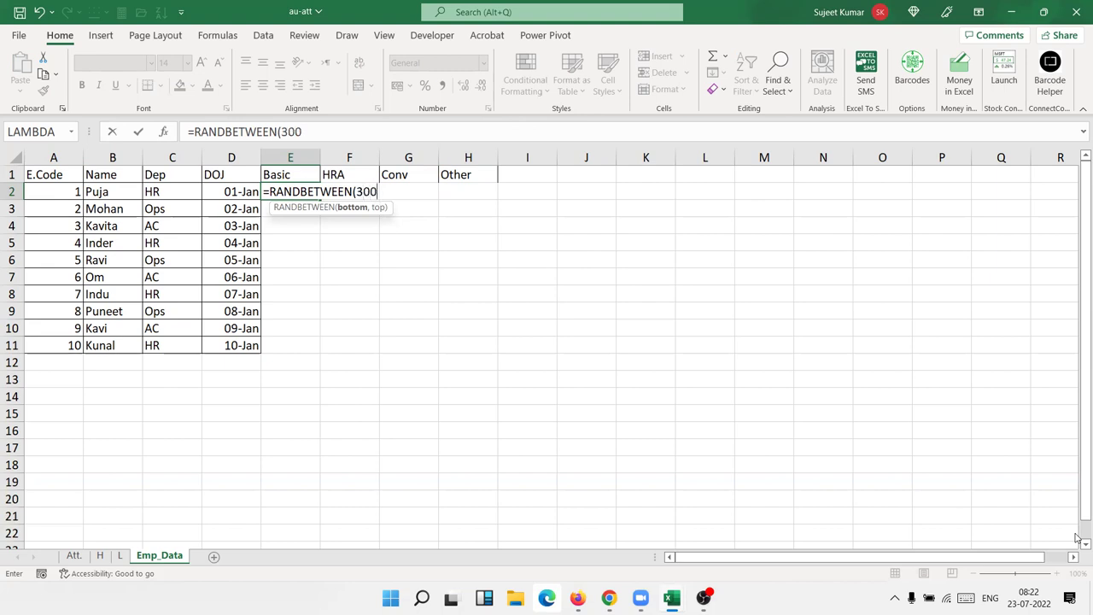
type("0")
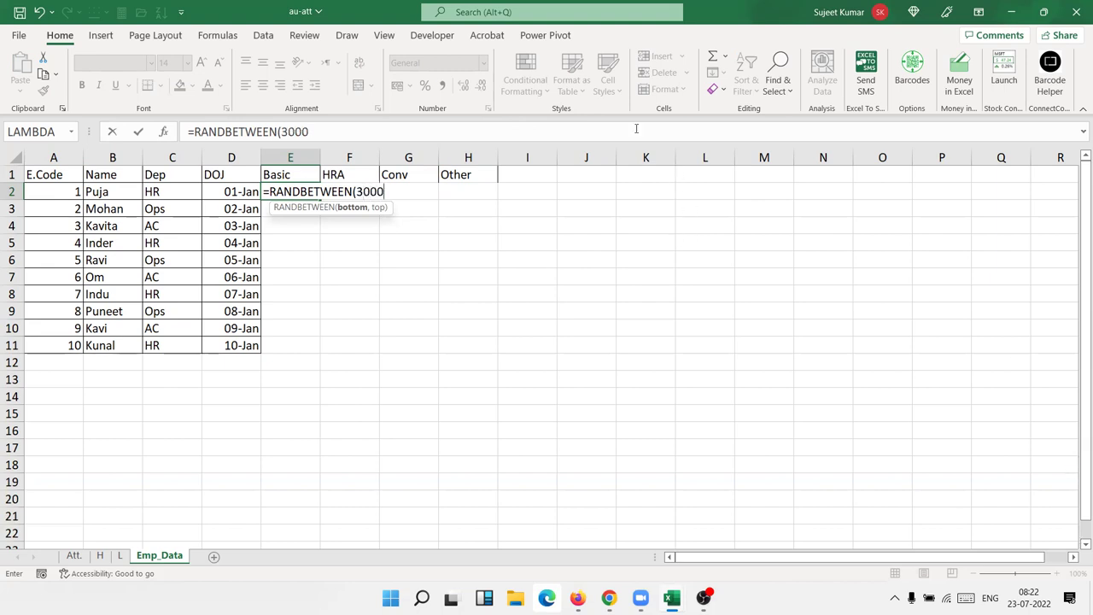
type(",9000")
key("Return")
key("ctrl+Left")
key("ctrl+Down")
key("Right")
key("ctrl+shift+Up")
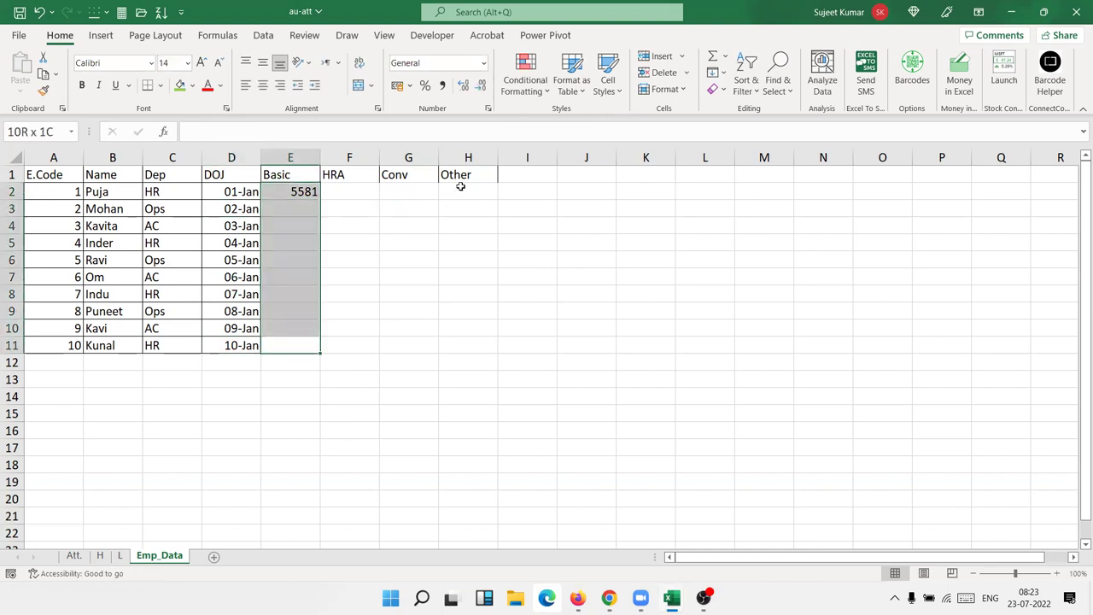
key("ctrl+d")
Step: Fill HRA in F2:F11 with =E2/2, half of Basic
key("ctrl+Up")
key("Right")
key("Down")
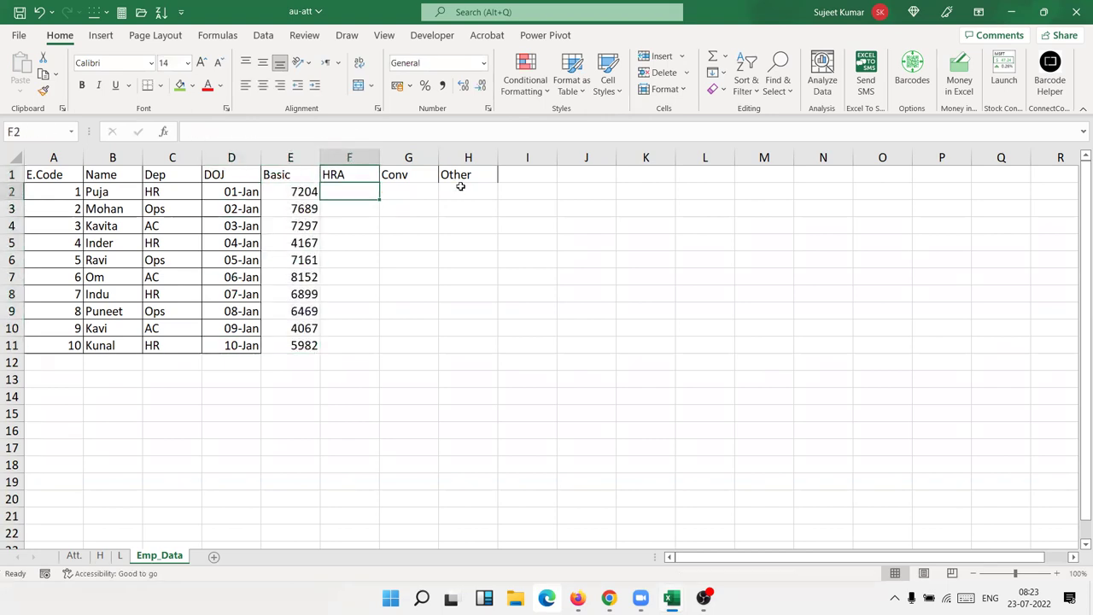
type("=")
key("Left")
type("/2")
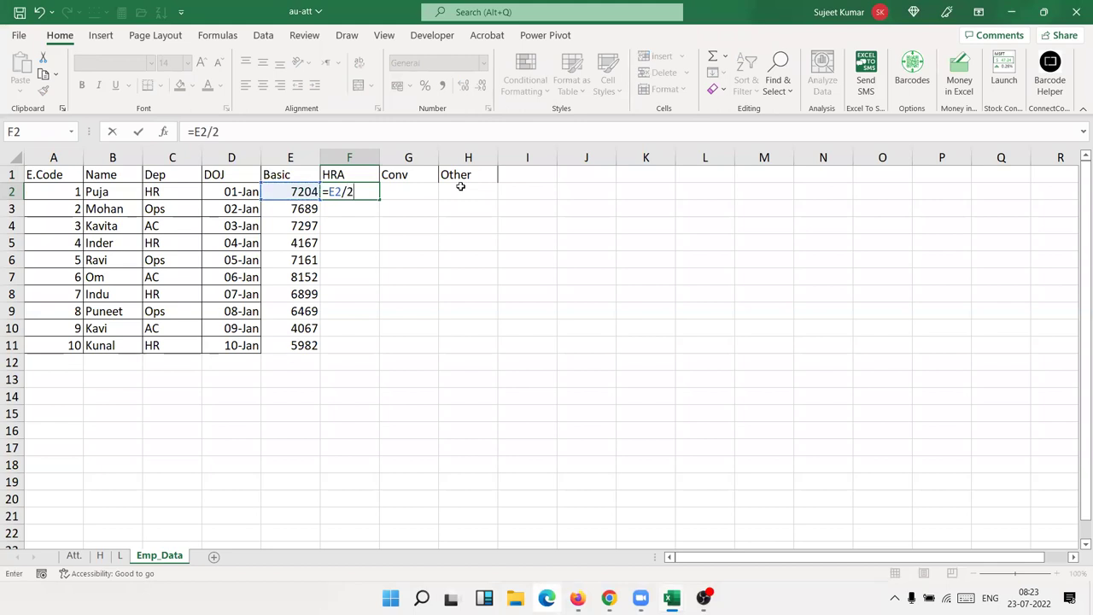
key("Return")
key("Left")
key("ctrl+Down")
key("Right")
key("ctrl+shift+Up")
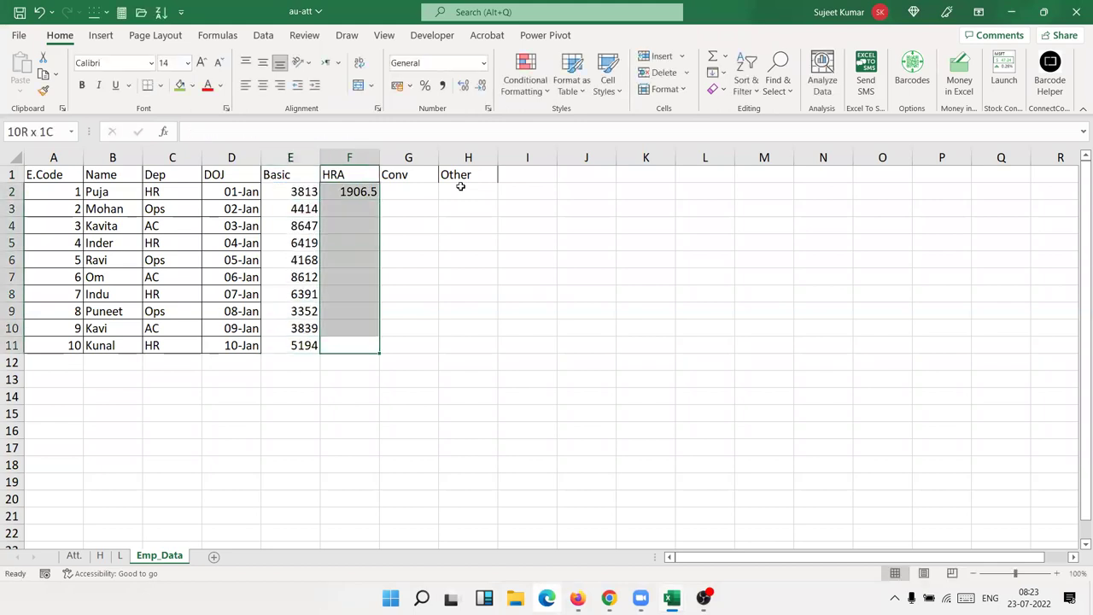
key("ctrl+d")
Step: Fill Conv in G2:G11 with =F2/2, half of HRA
key("ctrl+Up")
key("Right")
key("Down")
type("=")
key("Left")
type("/2")
key("Return")
key("Left")
key("ctrl+Down")
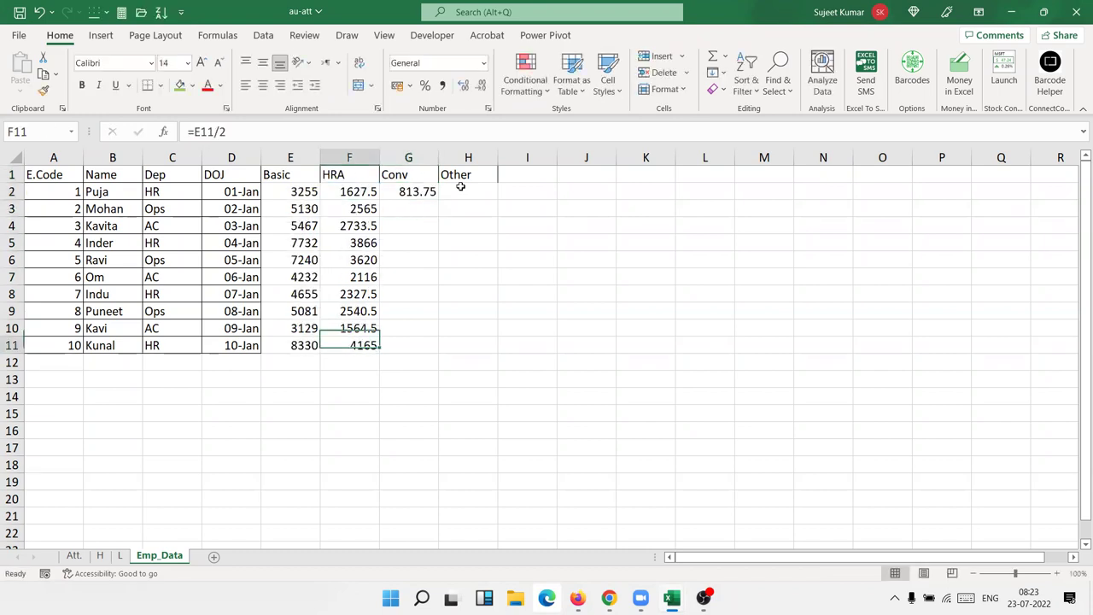
key("Right")
key("ctrl+shift+Up")
key("ctrl+d")
Step: Fill Other in H2:H11 with =RANDBETWEEN(1000,9000)
key("ctrl+Up")
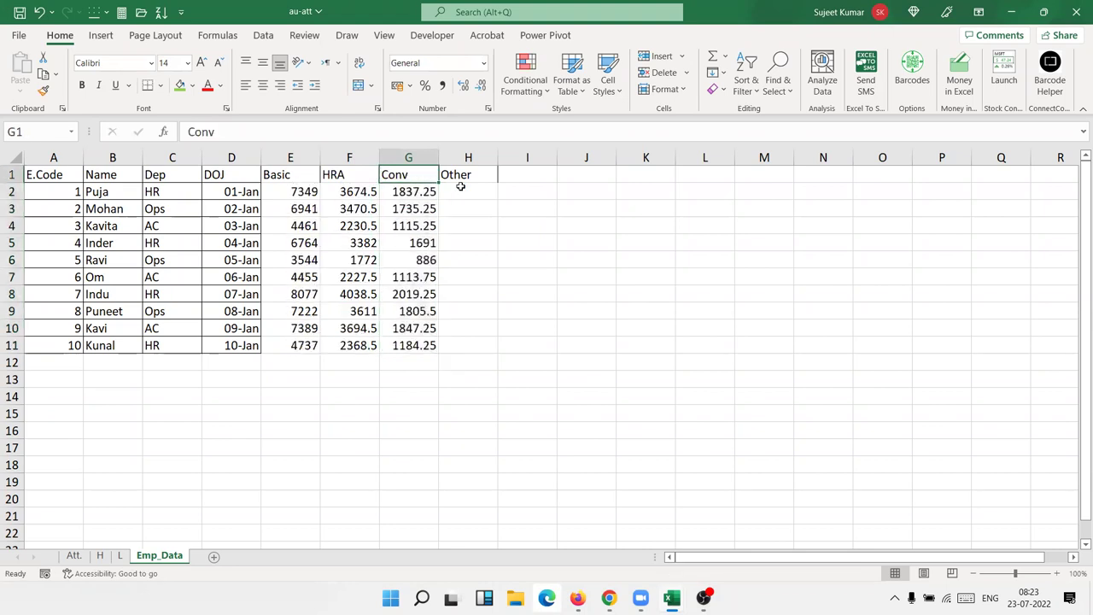
key("Right")
key("Down")
type("=ran")
key("Down")
key("Down")
key("Tab")
type("1000")
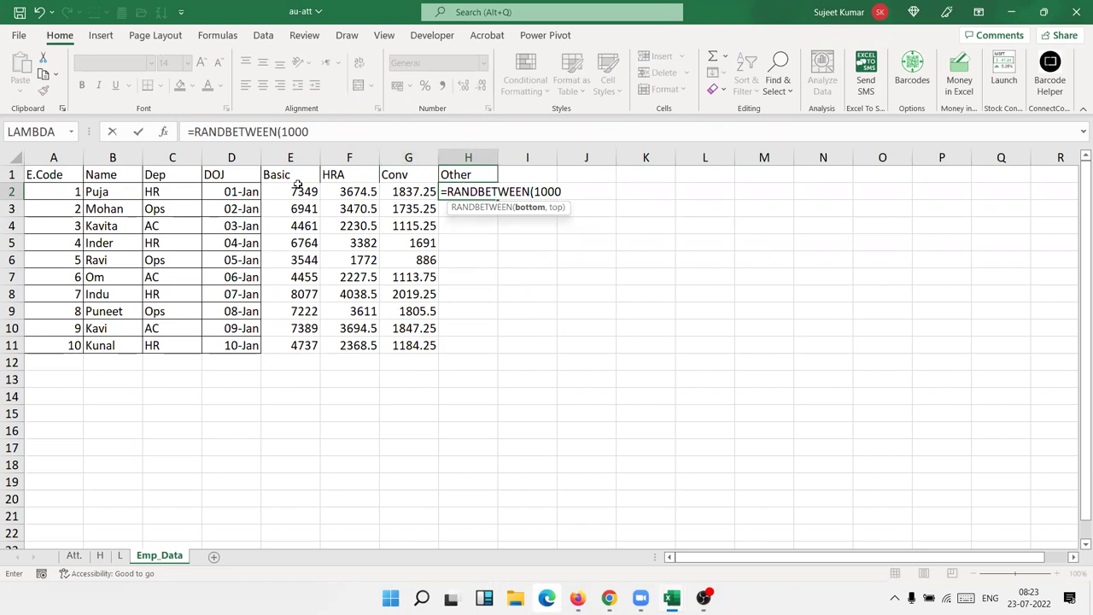
type(",9000")
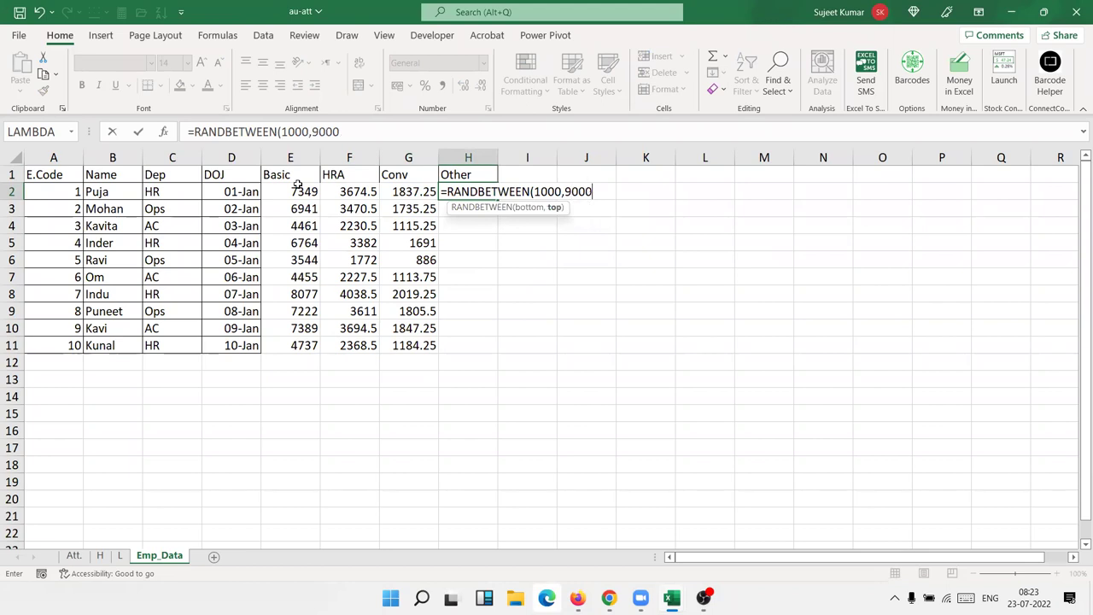
key("Return")
key("Left")
key("ctrl+Down")
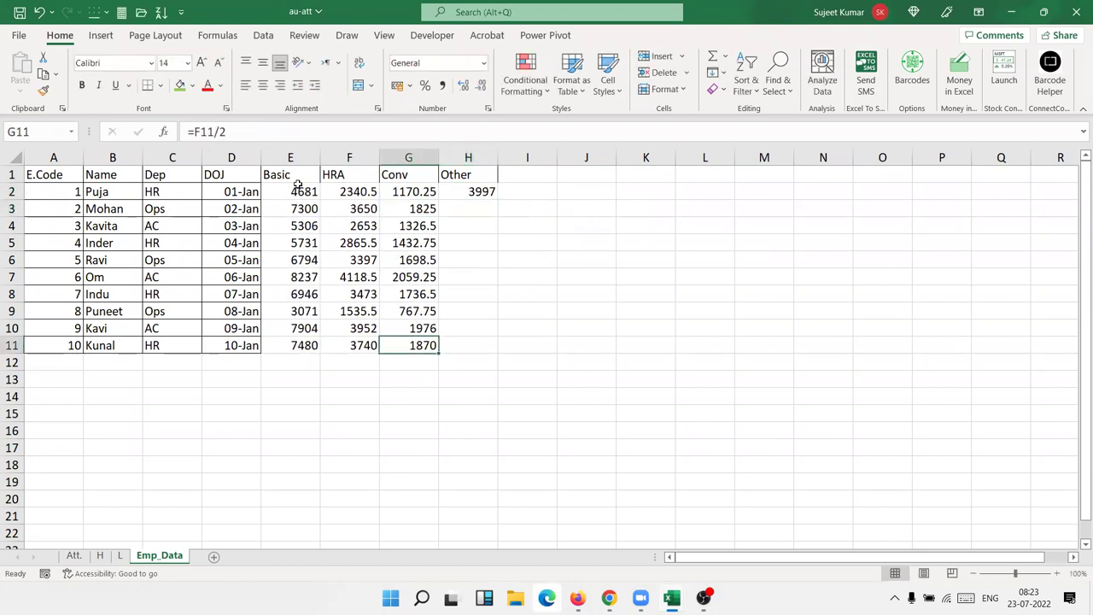
key("Right")
key("ctrl+shift+Up")
key("ctrl+d")
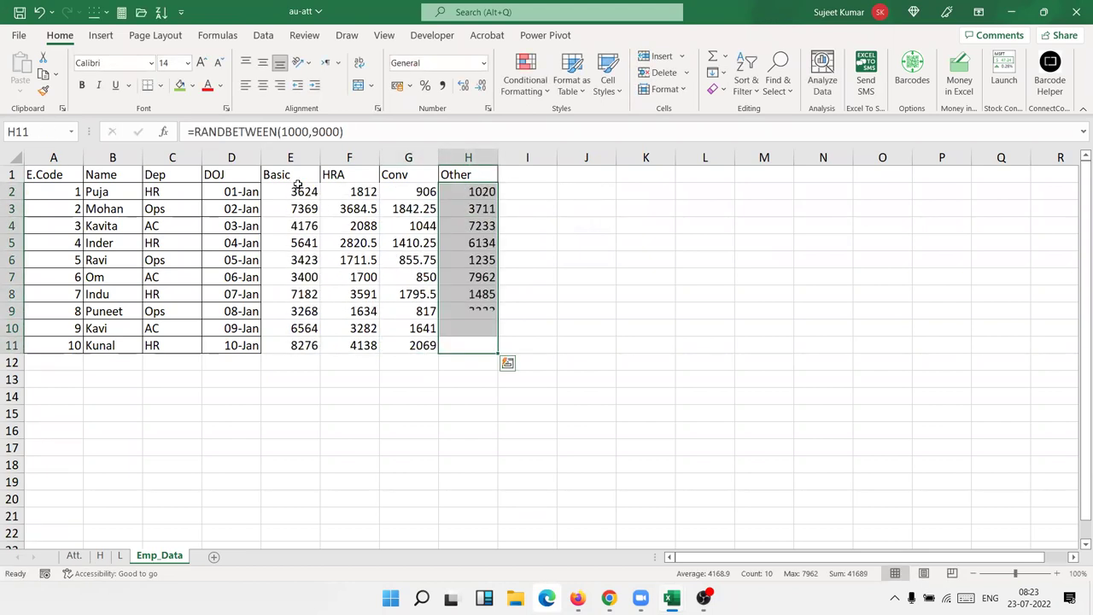
Step: Select all the Basic amounts in E2:E11
key("shift+Left")
key("shift+Left")
key("shift+Left")
key("ctrl+c")
key("Escape")
key("Left")
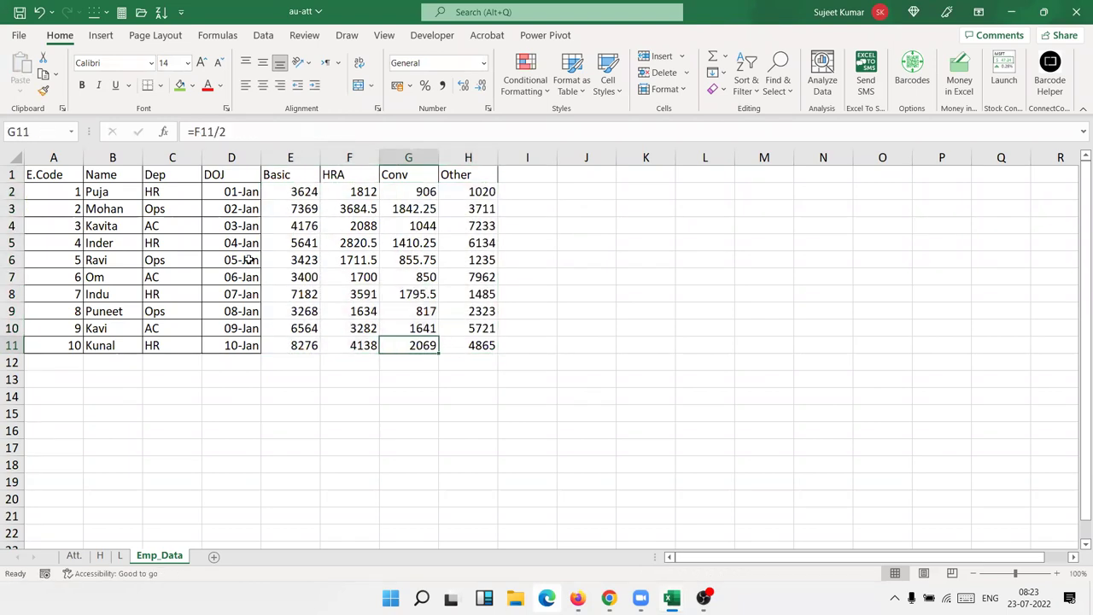
key("Left")
key("ctrl+Up")
key("Left")
key("Down")
key("ctrl+shift+Down")
Step: Paste the Basic amounts back over themselves as fixed values
key("ctrl+c")
left_click(16, 93)
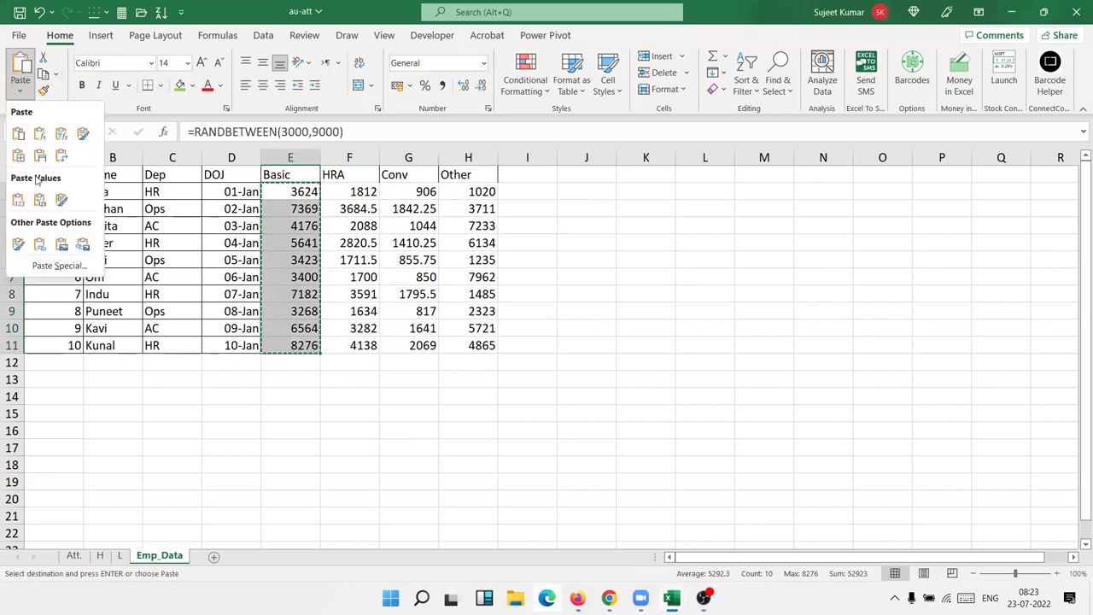
left_click(18, 199)
key("Escape")
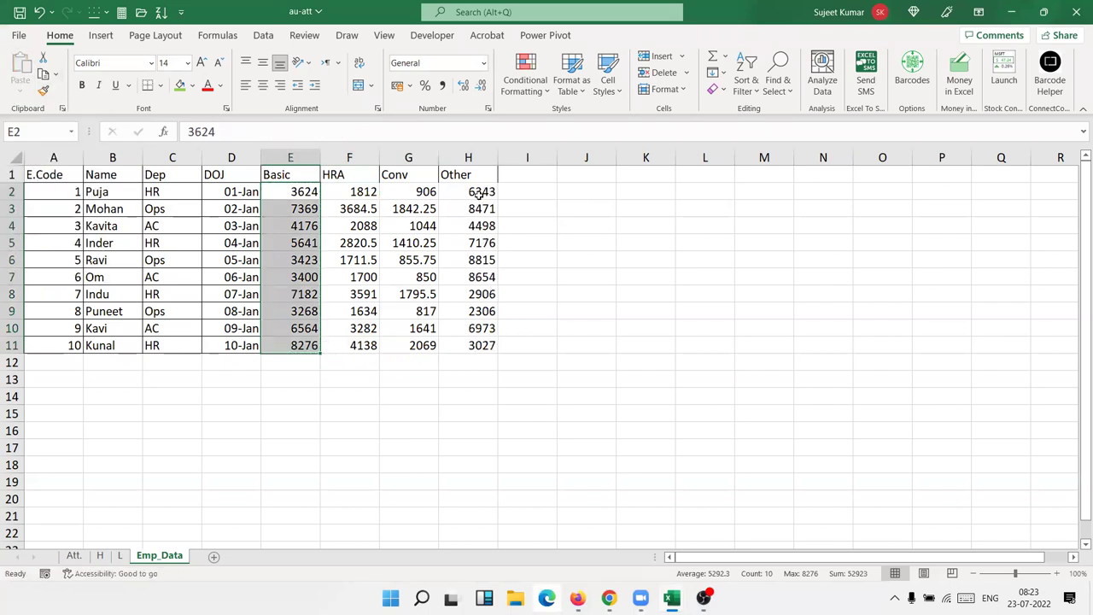
Step: Replace the Other amounts in H2:H11 with fixed values and verify them
left_click(479, 193)
key("ctrl+shift+Down")
key("ctrl+c")
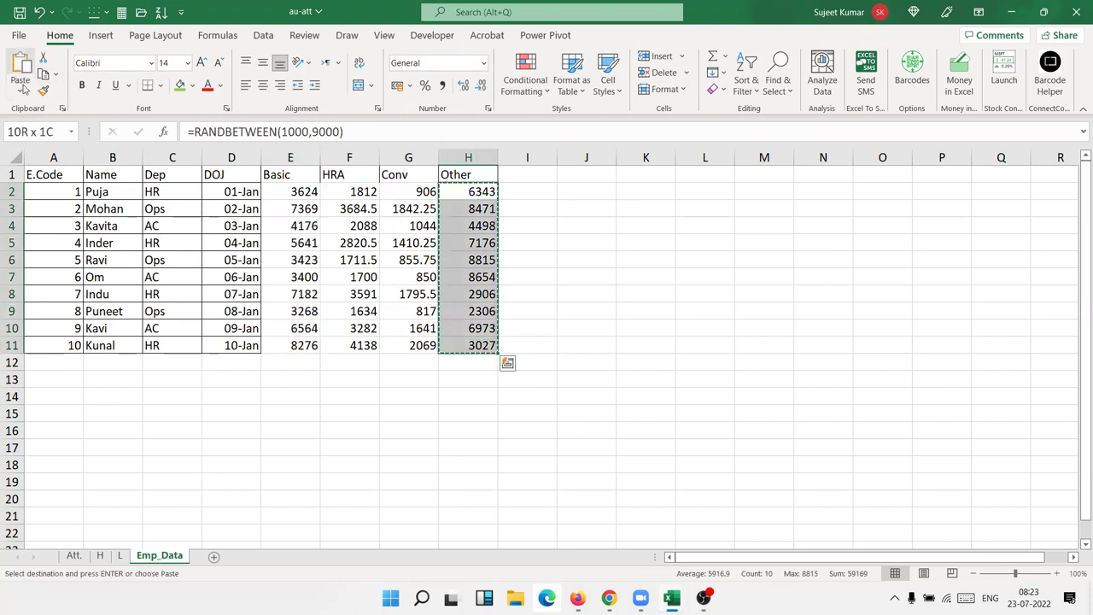
left_click(21, 92)
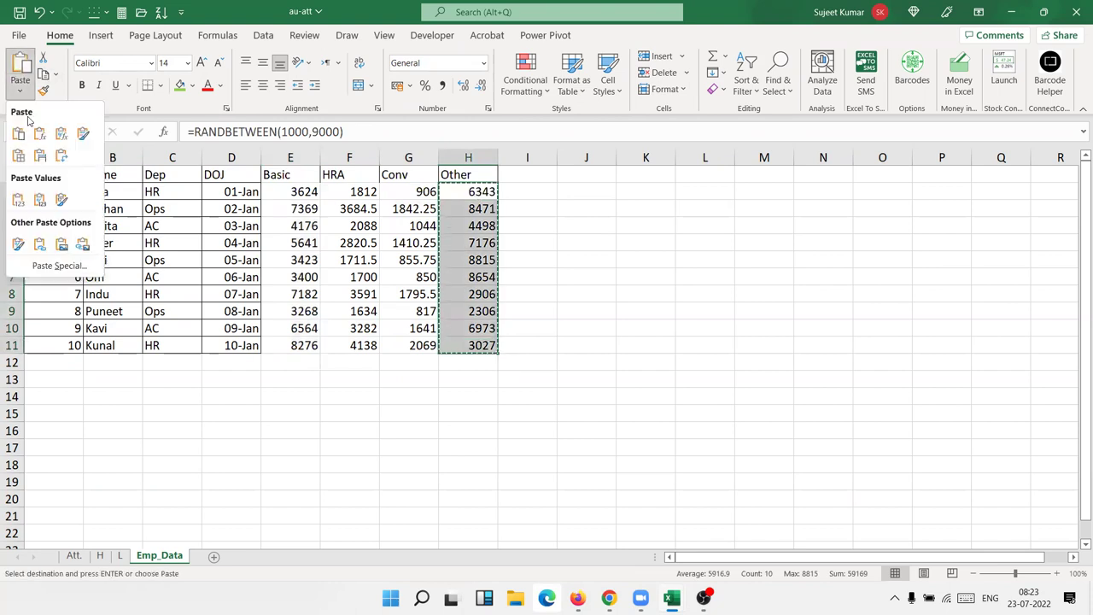
left_click(19, 201)
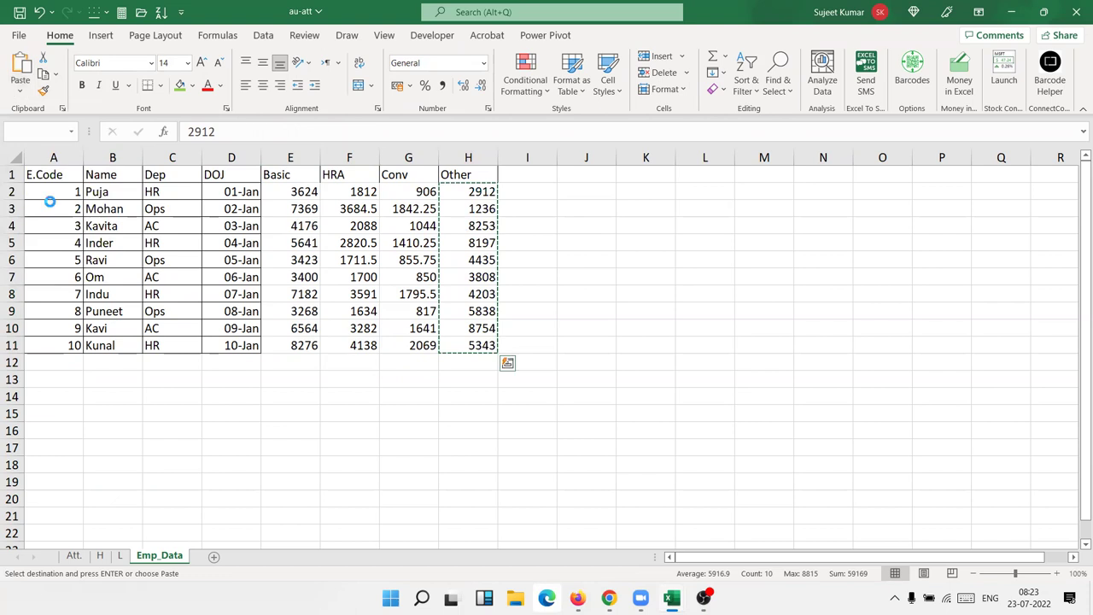
left_click(482, 243)
key("Escape")
key("Up")
key("Up")
key("Up")
key("Down")
key("Down")
key("Down")
key("ctrl+Down")
key("Up")
key("ctrl+Up")
key("Left")
key("Down")
key("Up")
Step: Type the heading GSalary in I1
key("Right")
key("Right")
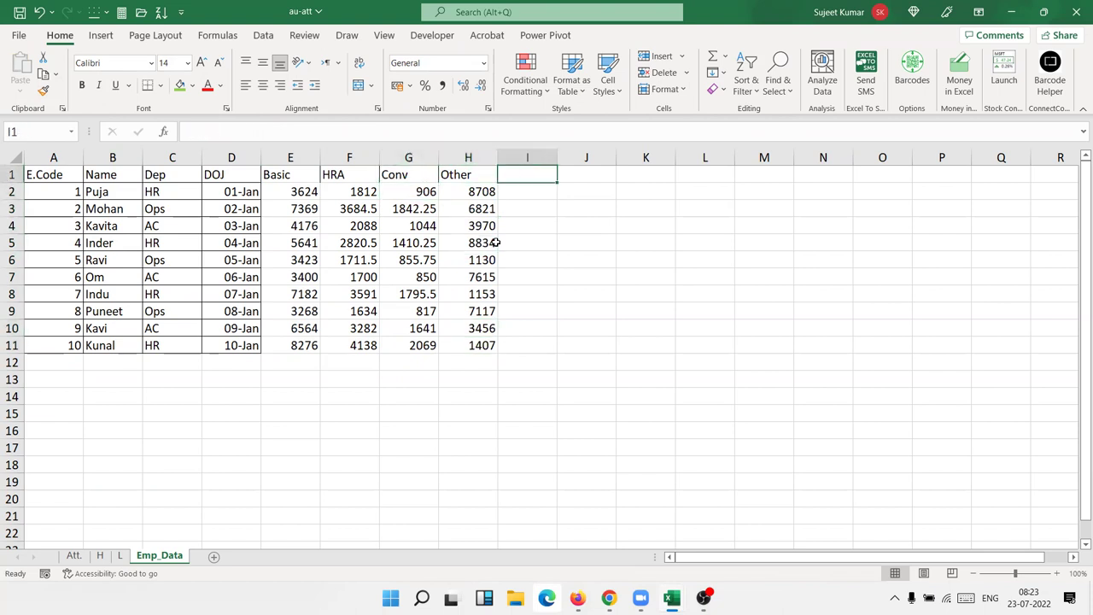
type("Tota")
key("BackSpace")
key("BackSpace")
key("BackSpace")
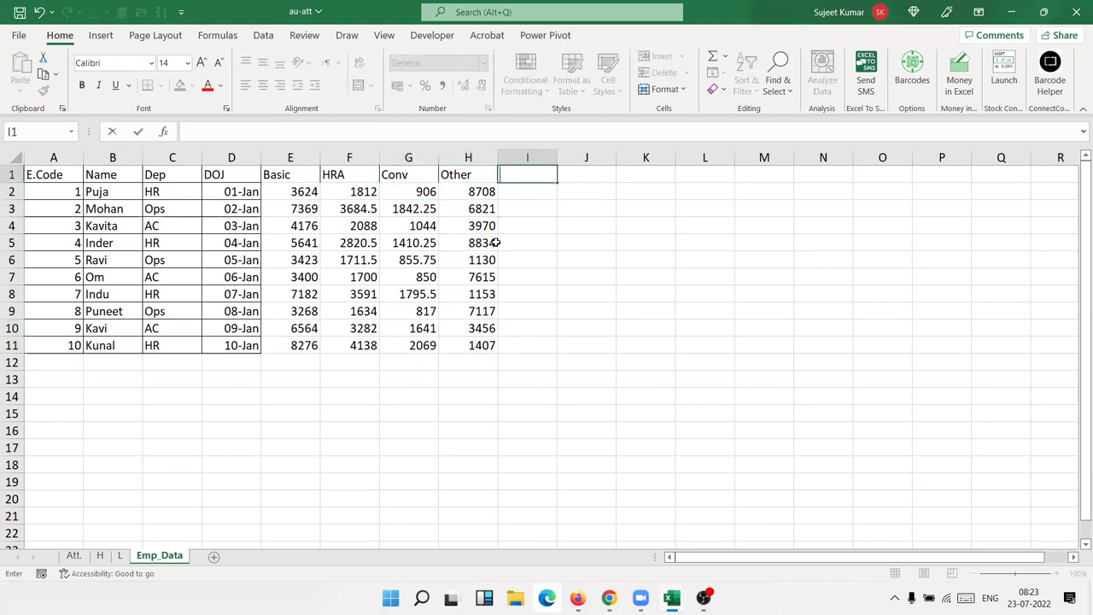
type("GSalary")
Step: Confirm the GSalary heading and AutoSum =SUM(E2:H2) in I2
key("Return")
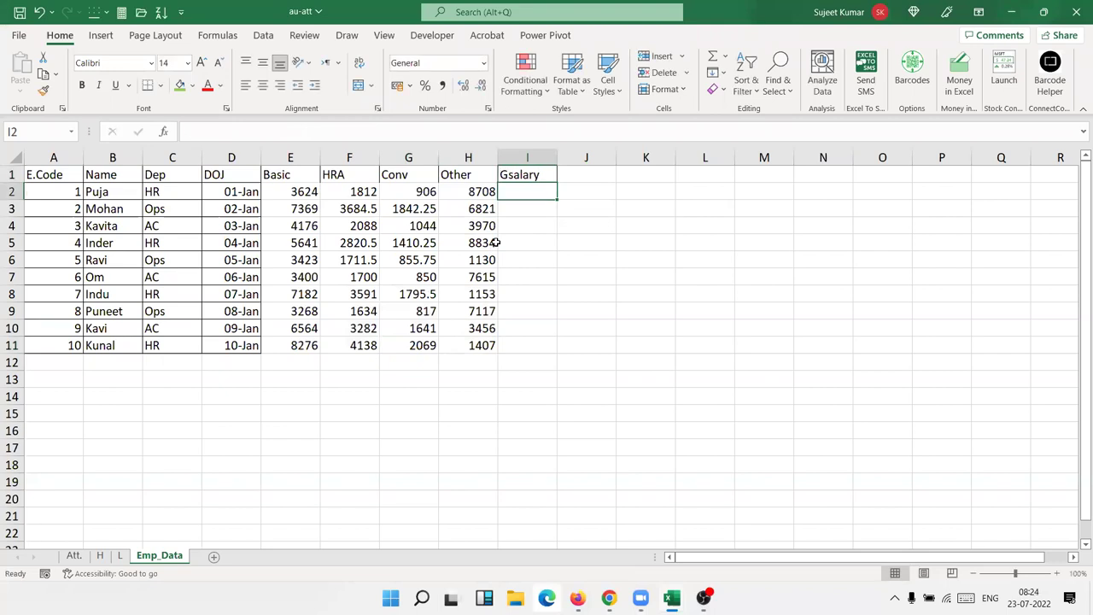
type("=")
key("Escape")
key("alt+equal")
key("BackSpace")
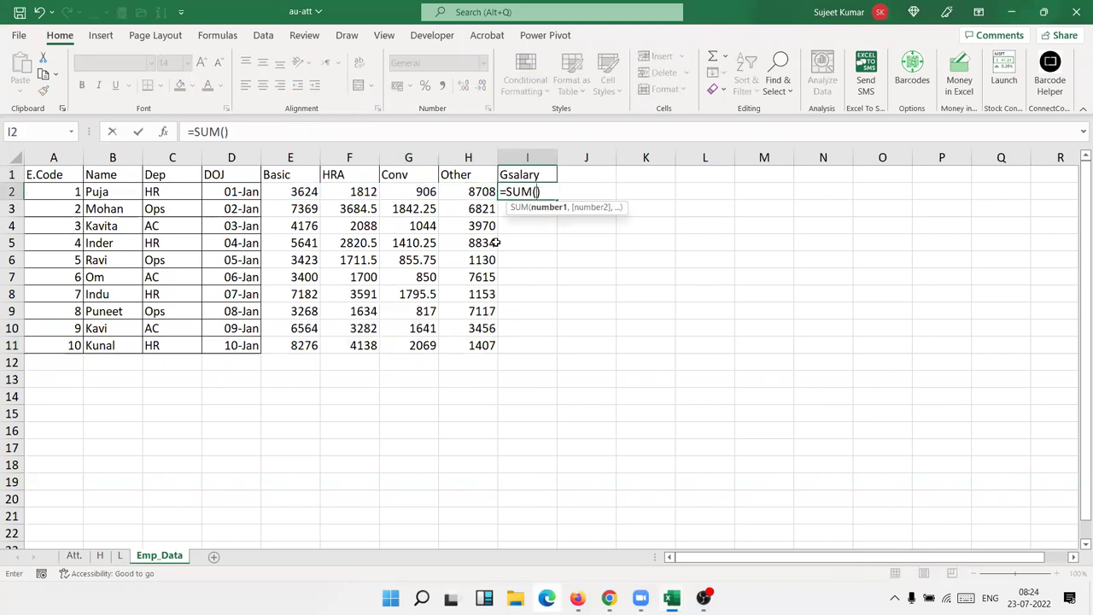
key("Escape")
key("alt+equal")
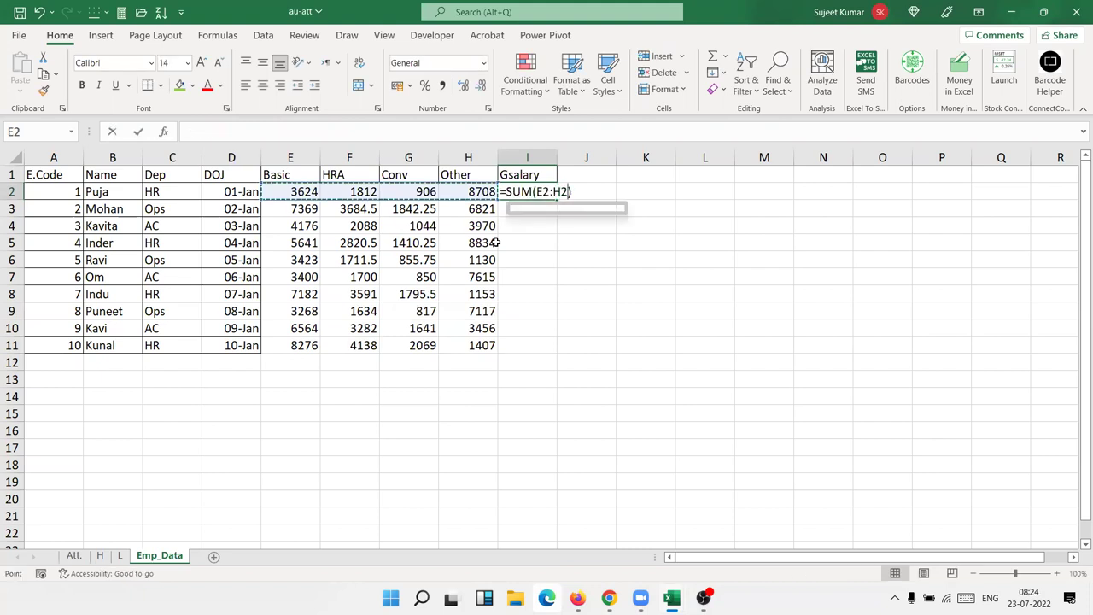
Step: Fill the sum down I2:I11 for all employees and check the first total
key("Return")
key("Left")
key("ctrl+Down")
key("Right")
key("ctrl+shift+Up")
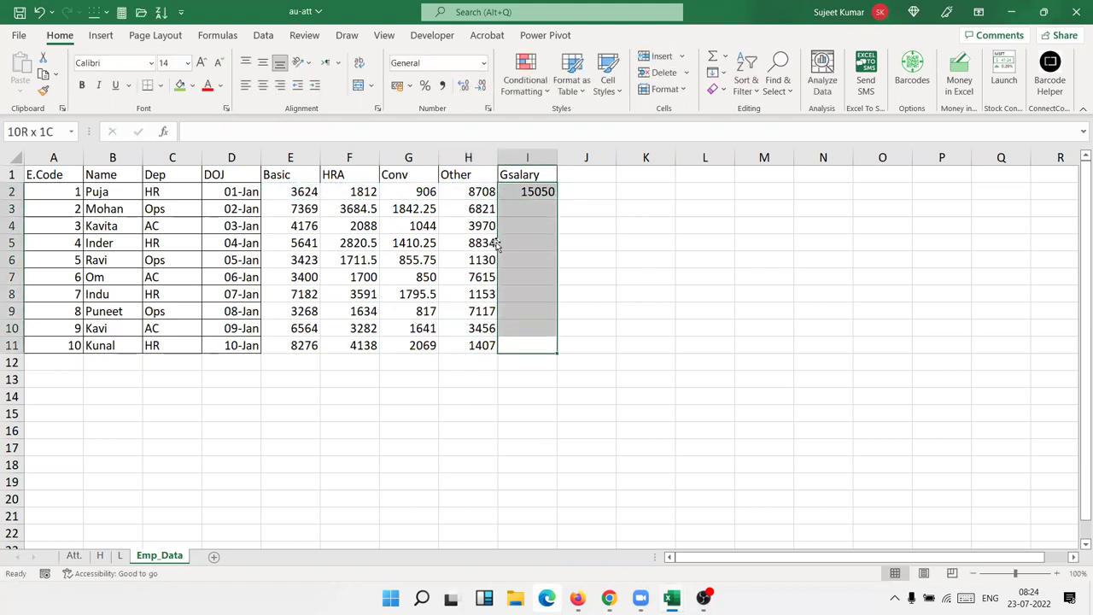
key("ctrl+d")
key("ctrl+Up")
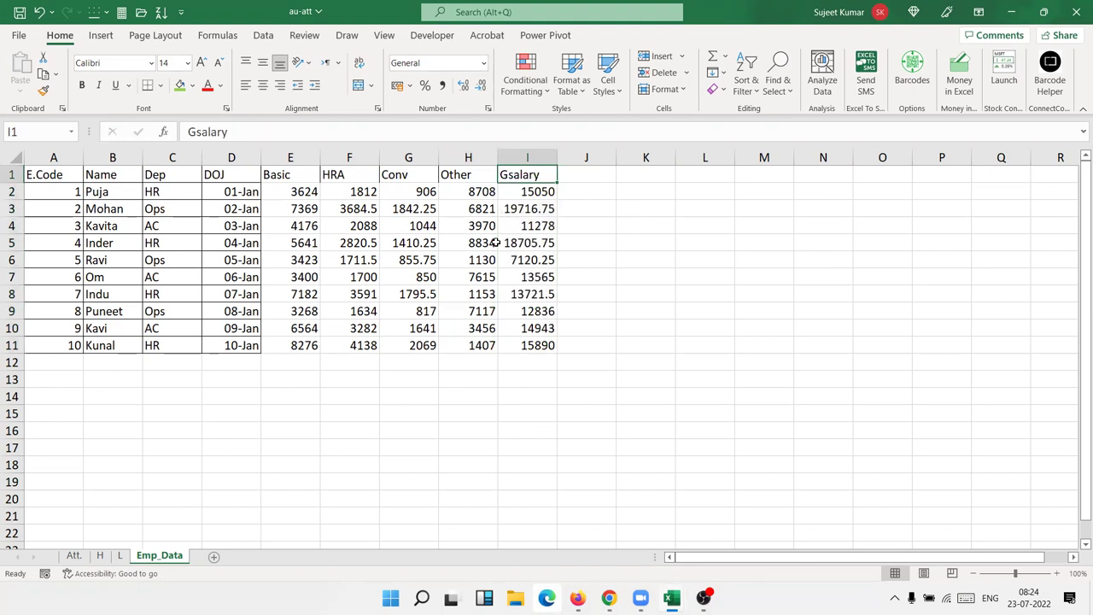
key("Right")
key("Right")
key("Left")
key("Left")
key("Left")
key("Left")
key("Left")
key("Left")
key("Left")
key("Right")
key("Right")
key("Right")
key("Right")
key("Right")
key("Right")
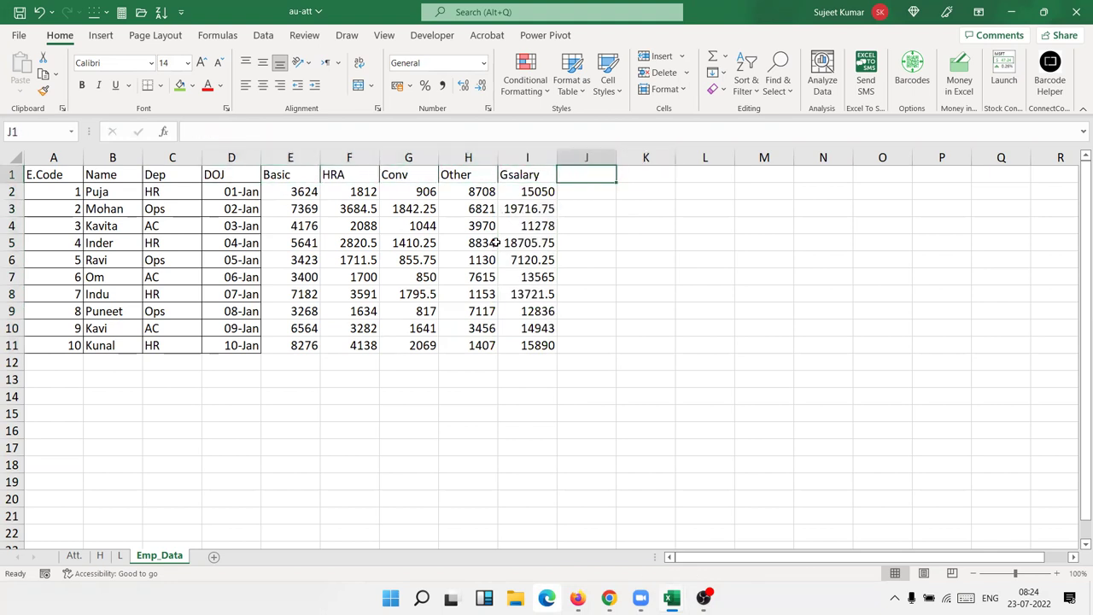
key("Left")
key("Left")
key("Down")
key("Right")
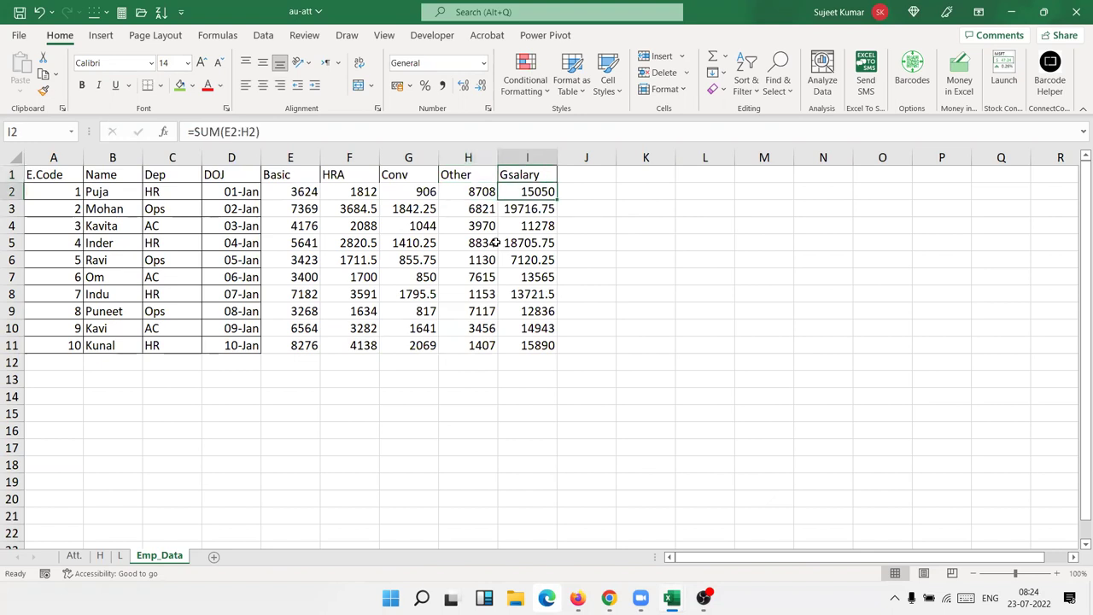
key("Right")
key("Right")
key("Right")
key("Right")
key("Right")
key("Right")
key("Right")
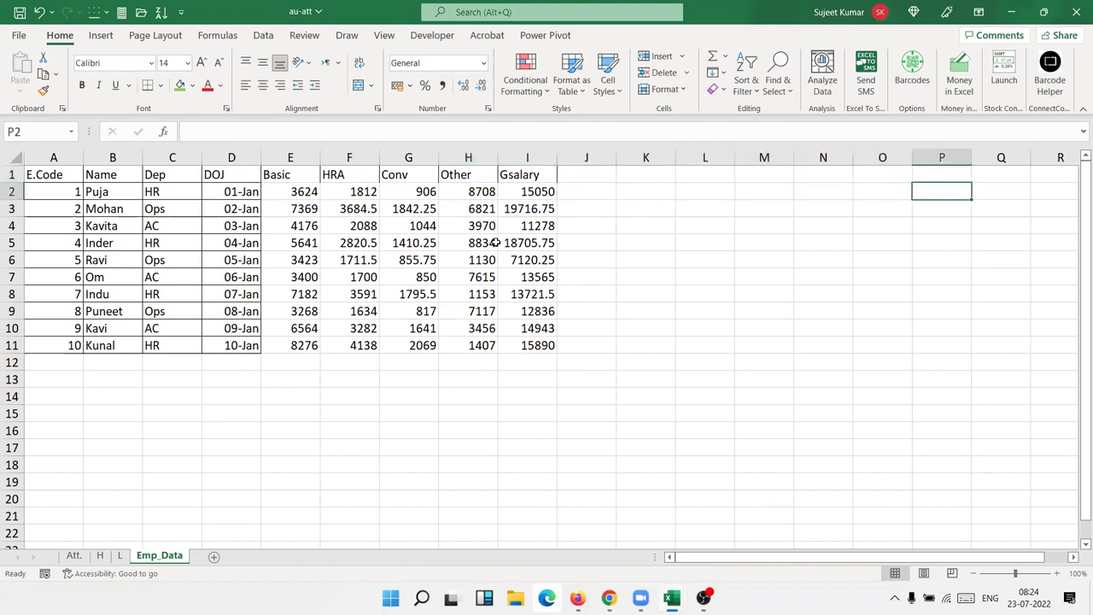
Step: Enter a trial ESI heading in J1 beside Gsalary, then delete it
key("Left")
key("Left")
key("Left")
key("Left")
key("Left")
key("Left")
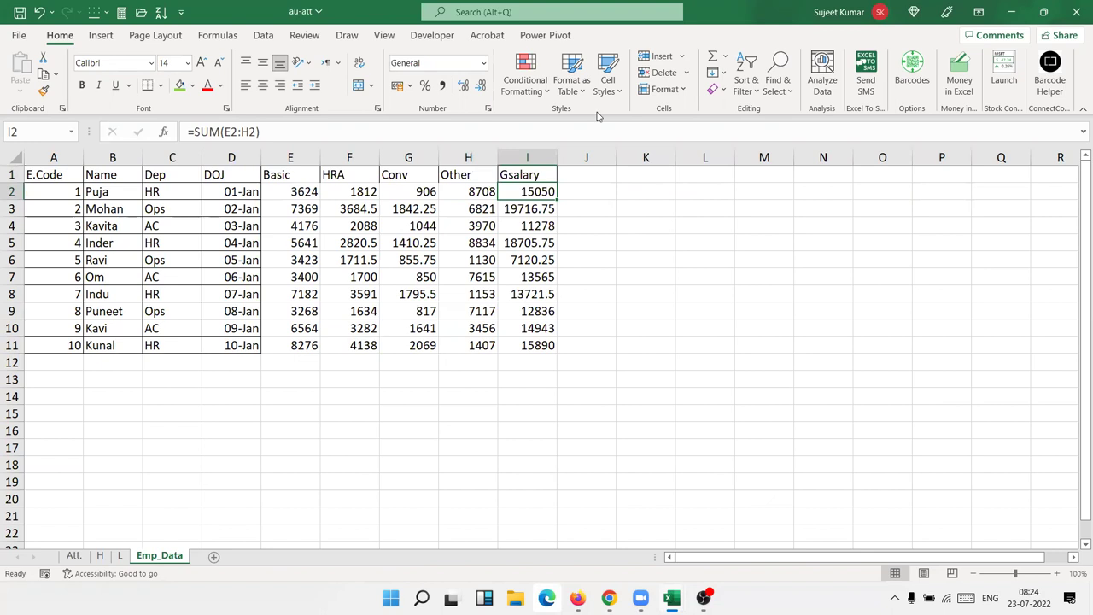
key("Up")
key("Right")
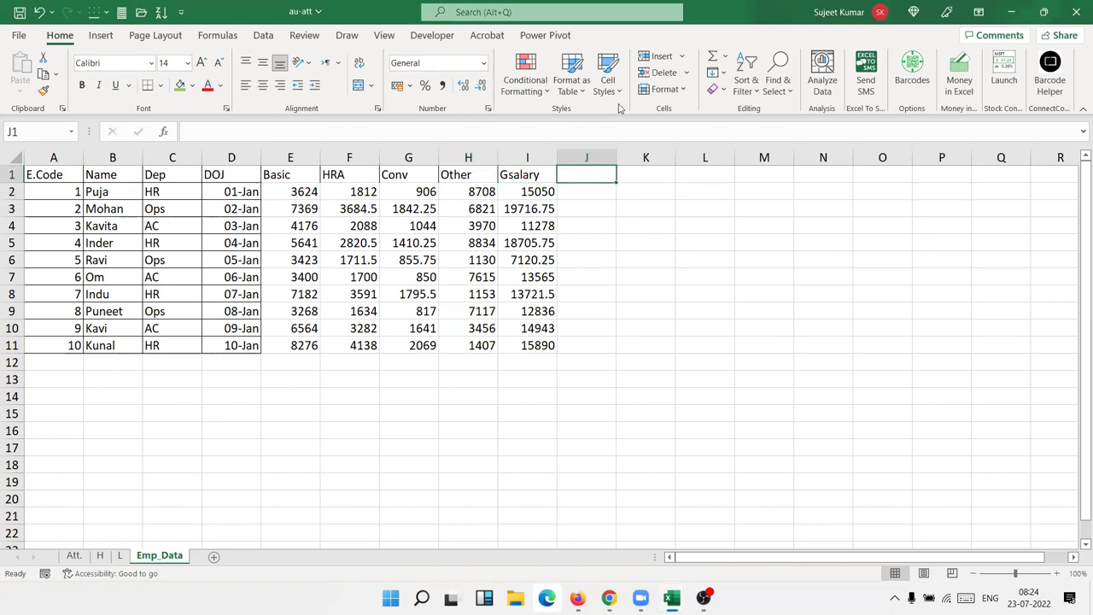
type("ESI")
key("ctrl+Return")
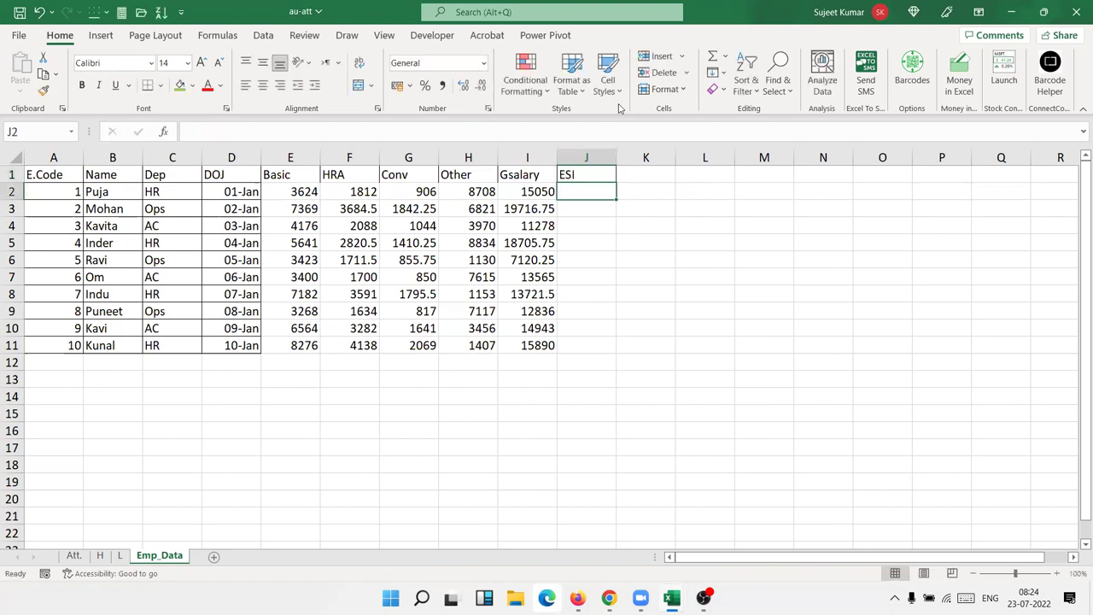
key("Down")
key("Right")
key("Right")
key("Right")
key("Left")
Step: Head J1 as sPD after discarding a trial PD entry
key("Left")
key("Left")
key("Left")
key("Up")
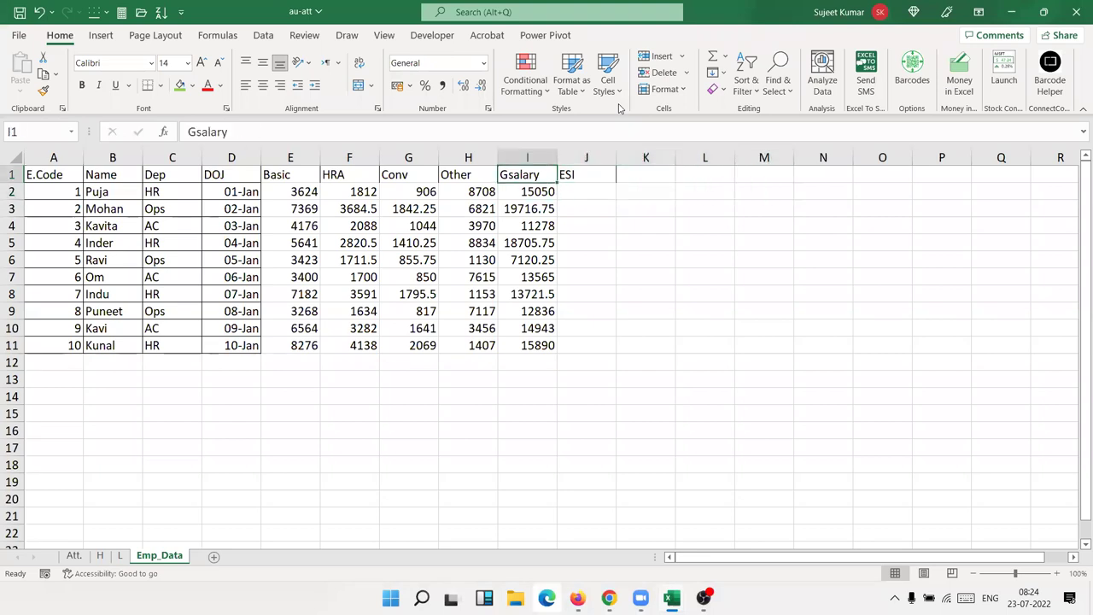
key("Right")
key("Delete")
key("Left")
key("Left")
key("Down")
key("Left")
key("Left")
key("Left")
key("Right")
key("Right")
key("Right")
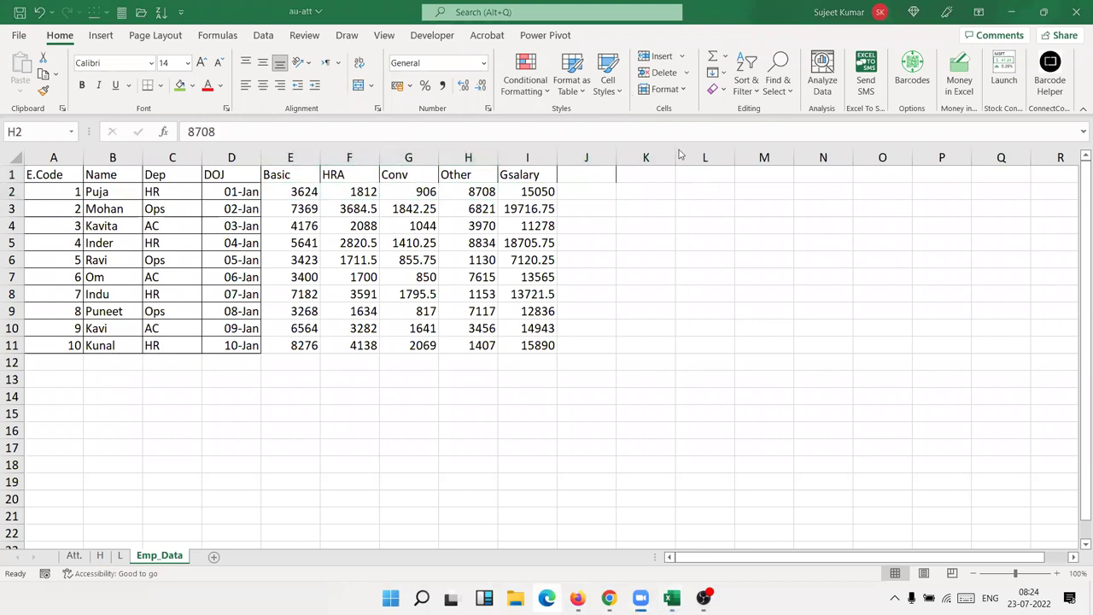
left_click(594, 174)
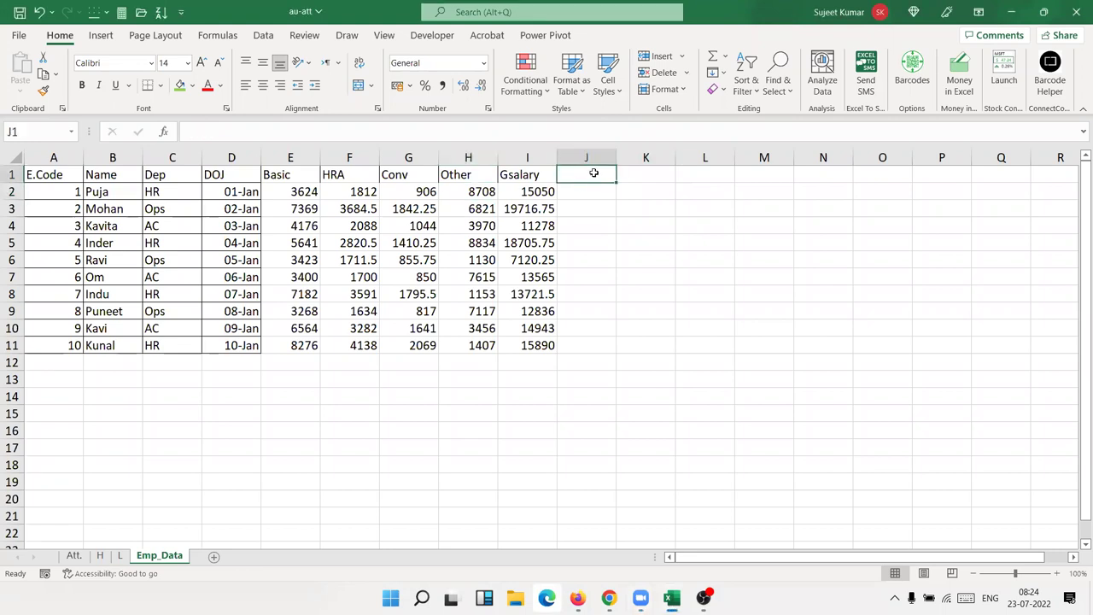
type("PD")
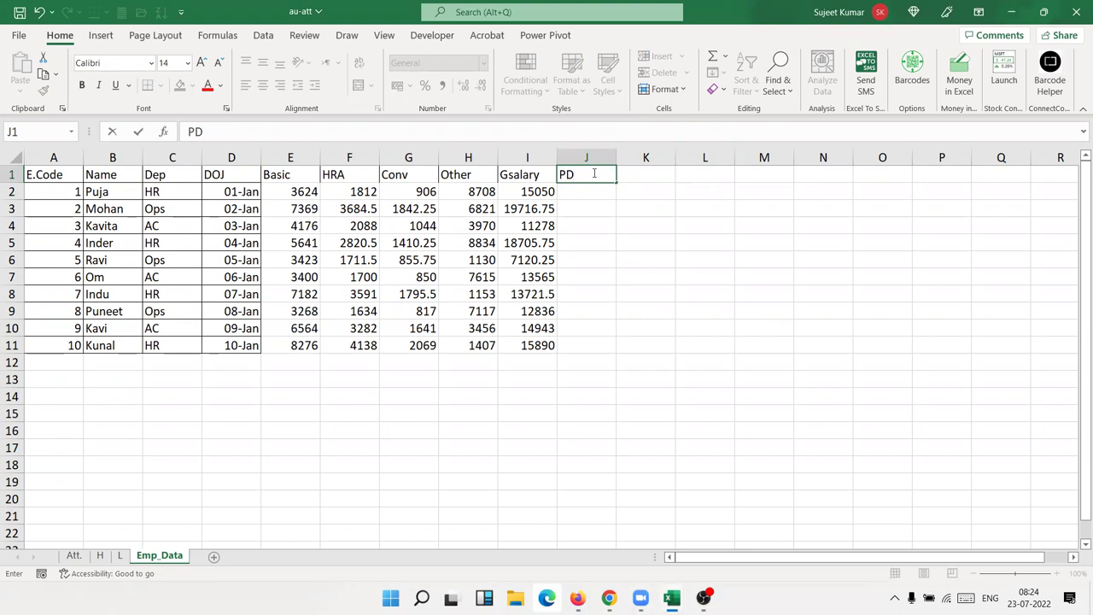
key("Escape")
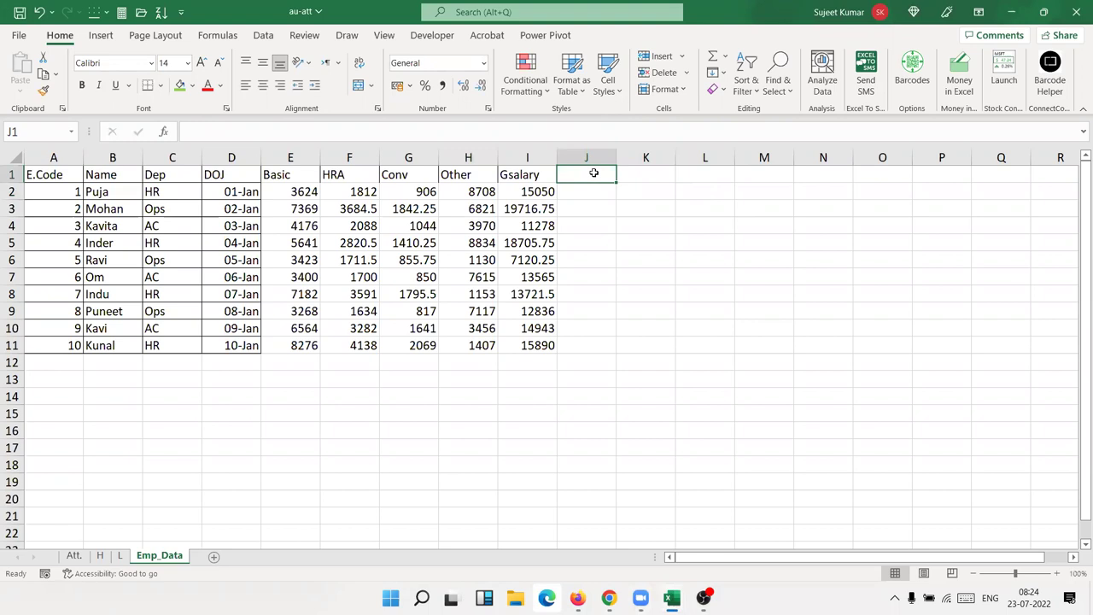
type("sPD")
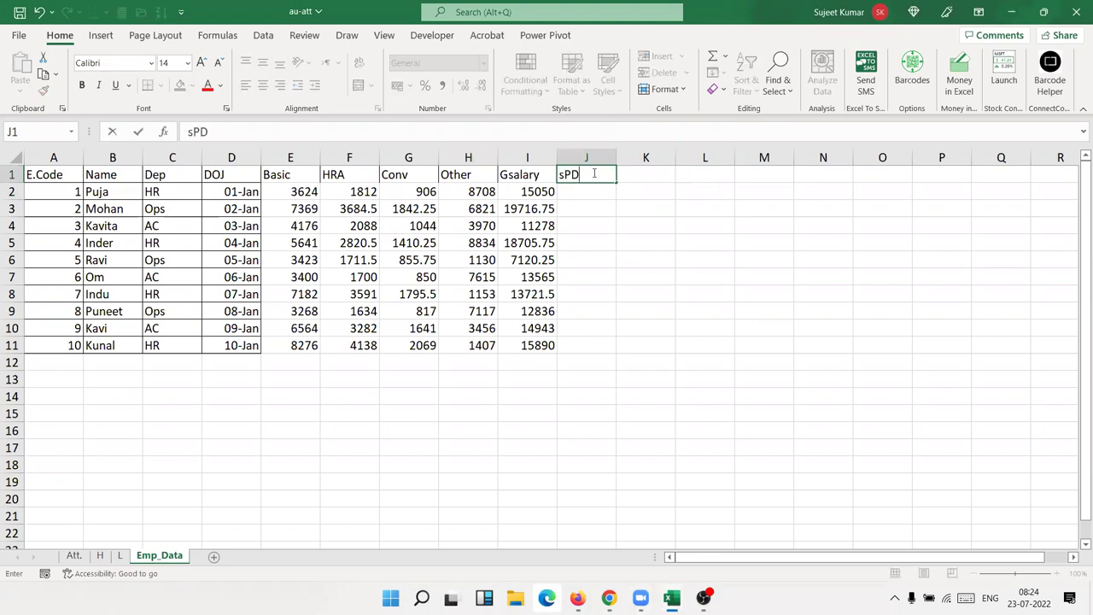
key("Return")
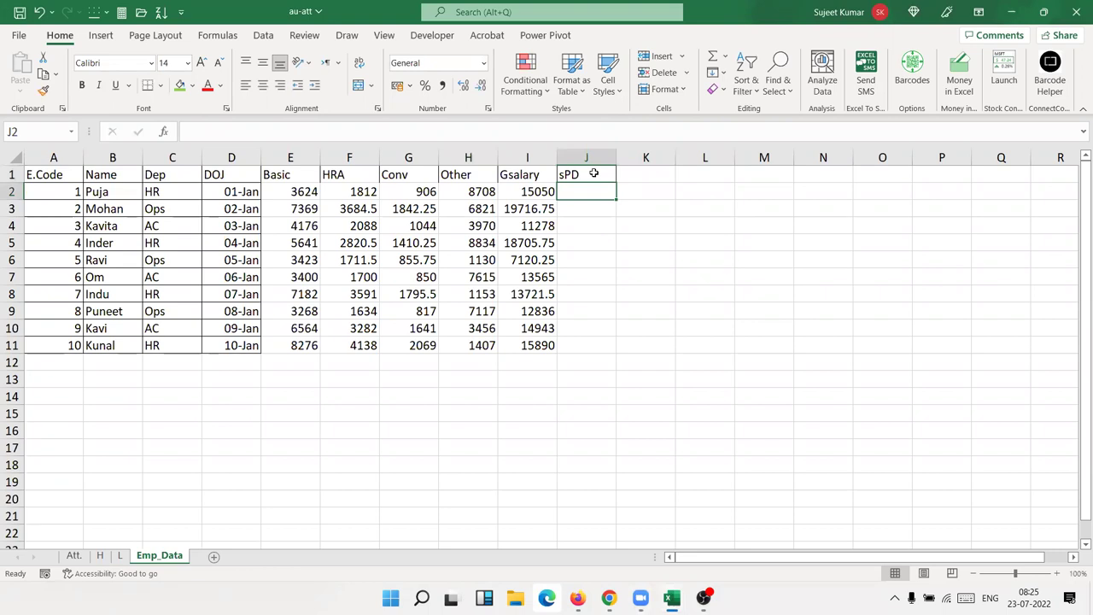
Step: Glance at the Att. sheet, then return to Emp_Data and select J2
key("Left")
key("Left")
key("Left")
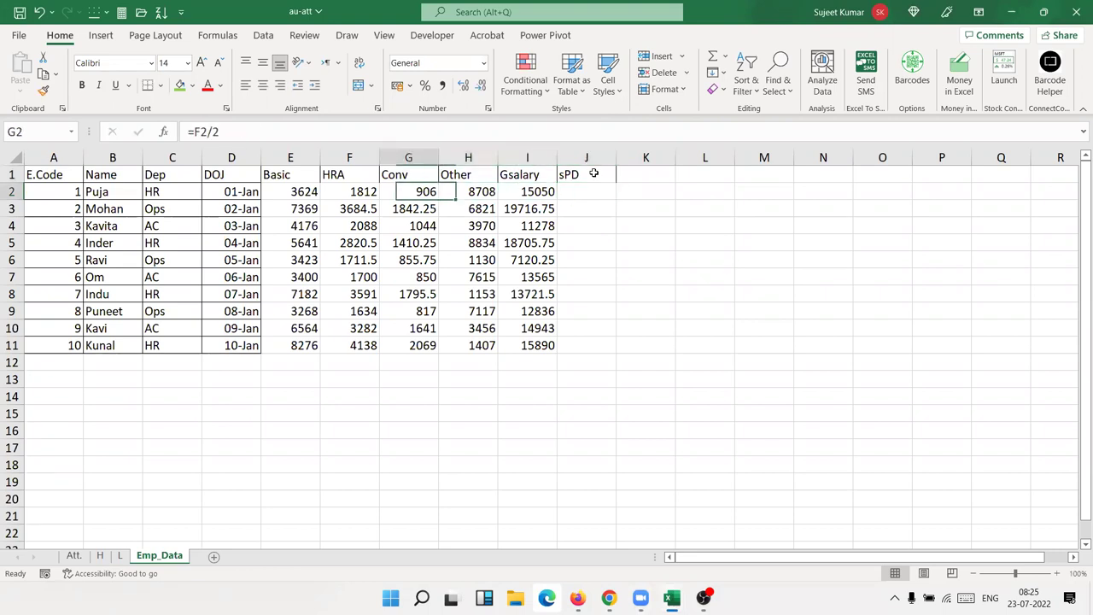
key("Home")
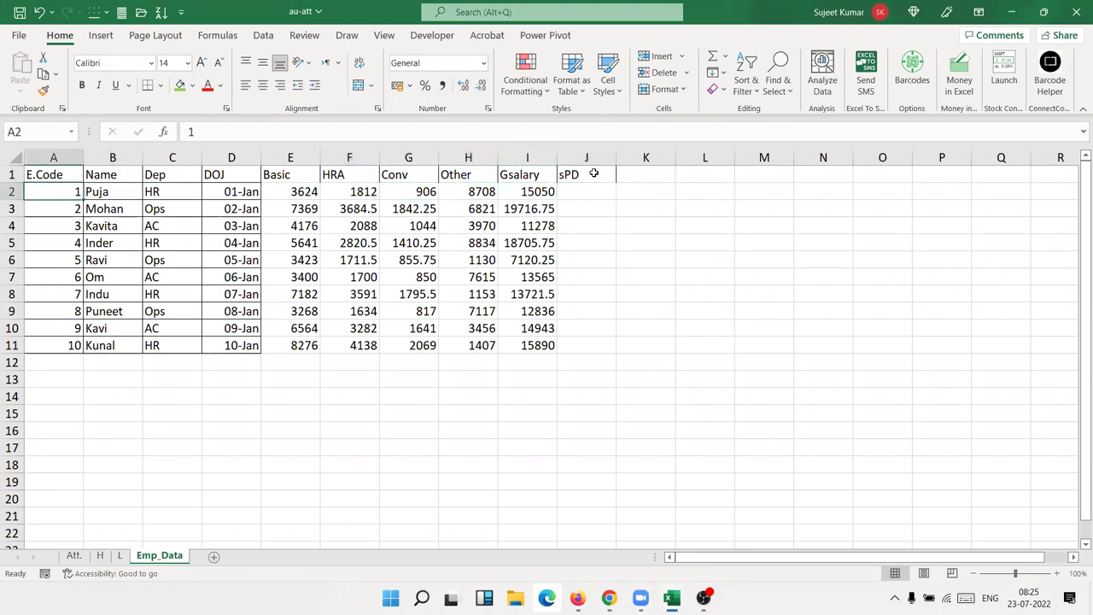
key("Right")
key("Right")
key("Right")
key("Right")
key("Right")
key("Right")
key("Right")
key("Right")
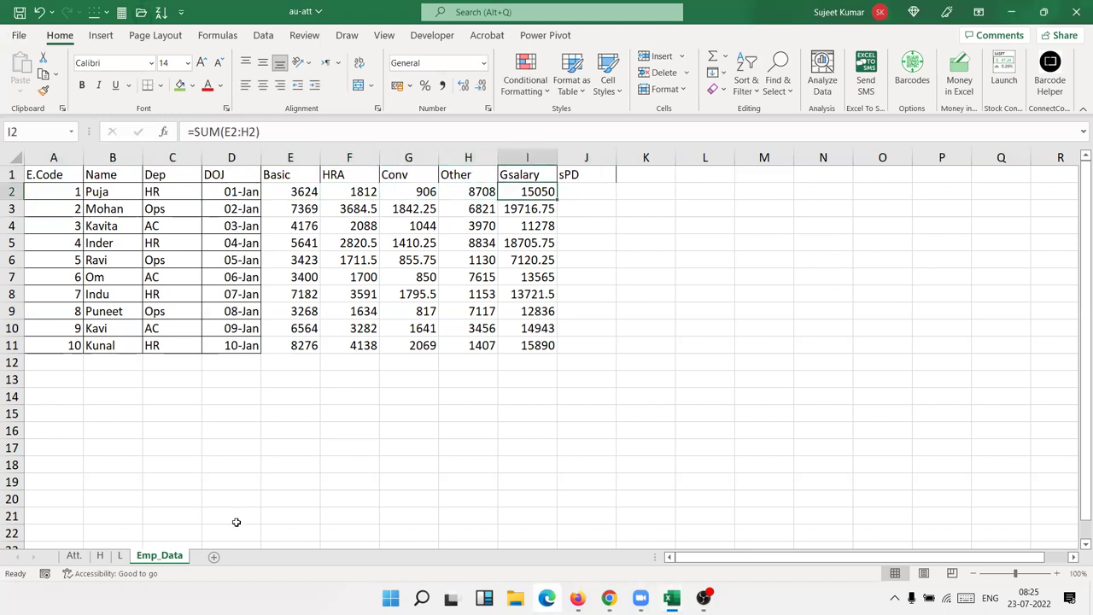
left_click(74, 557)
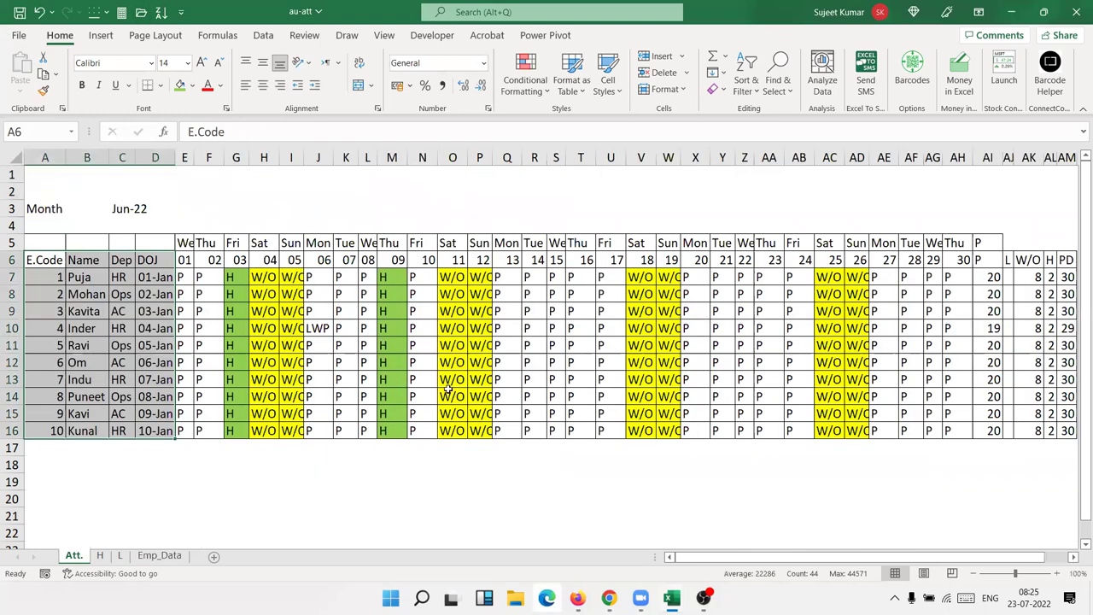
left_click(159, 556)
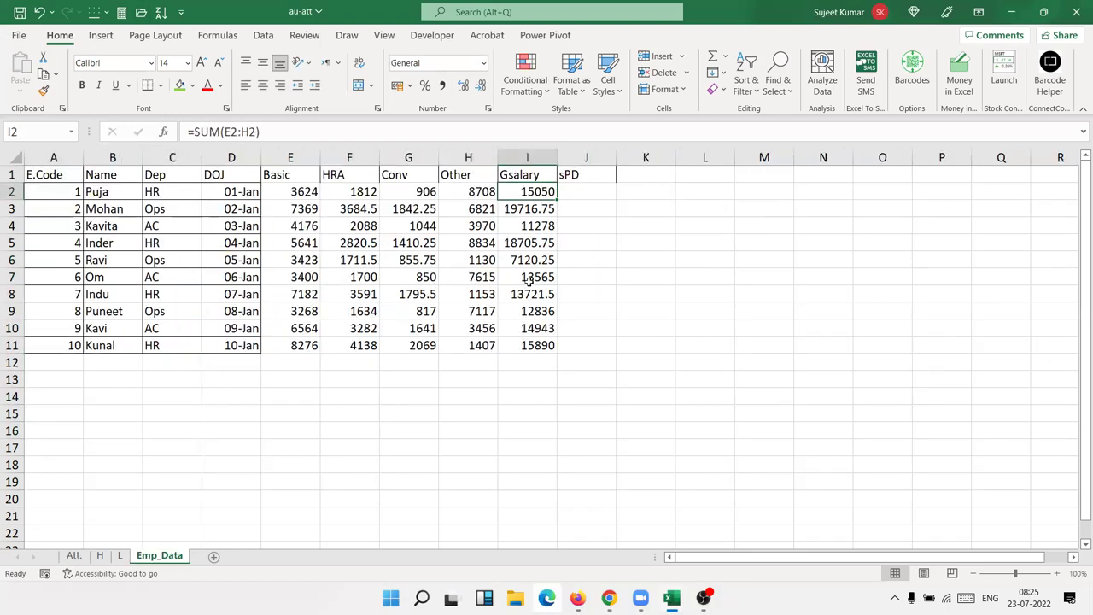
left_click(576, 193)
Step: Enter =I2/DAY(EOMONTH(Att.!E6,0)) in J2, taking E6 from the Att. sheet
type("=")
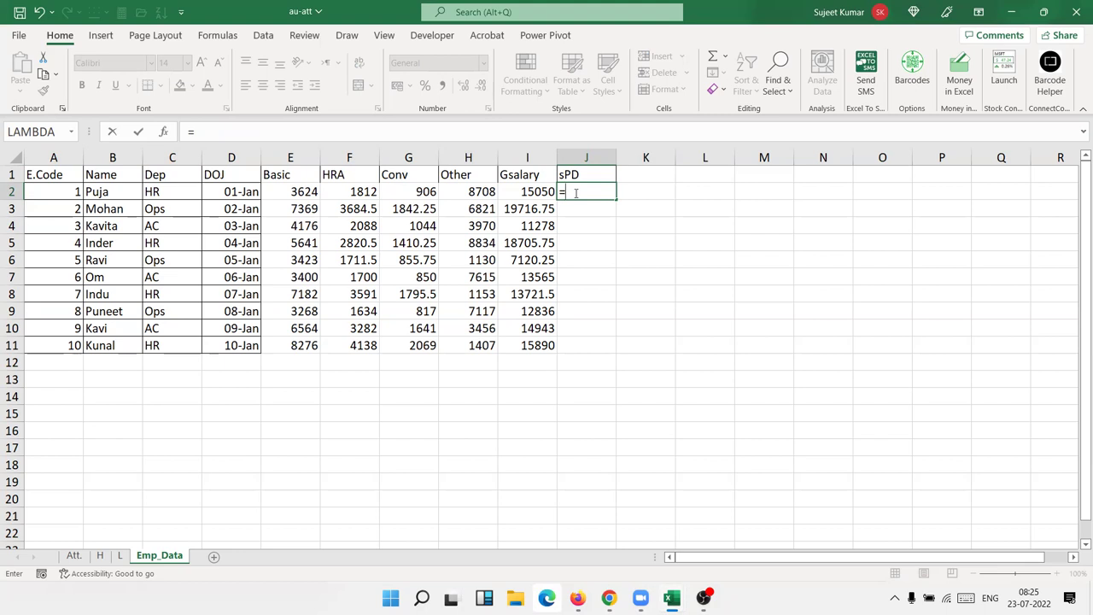
key("Left")
type("/eo")
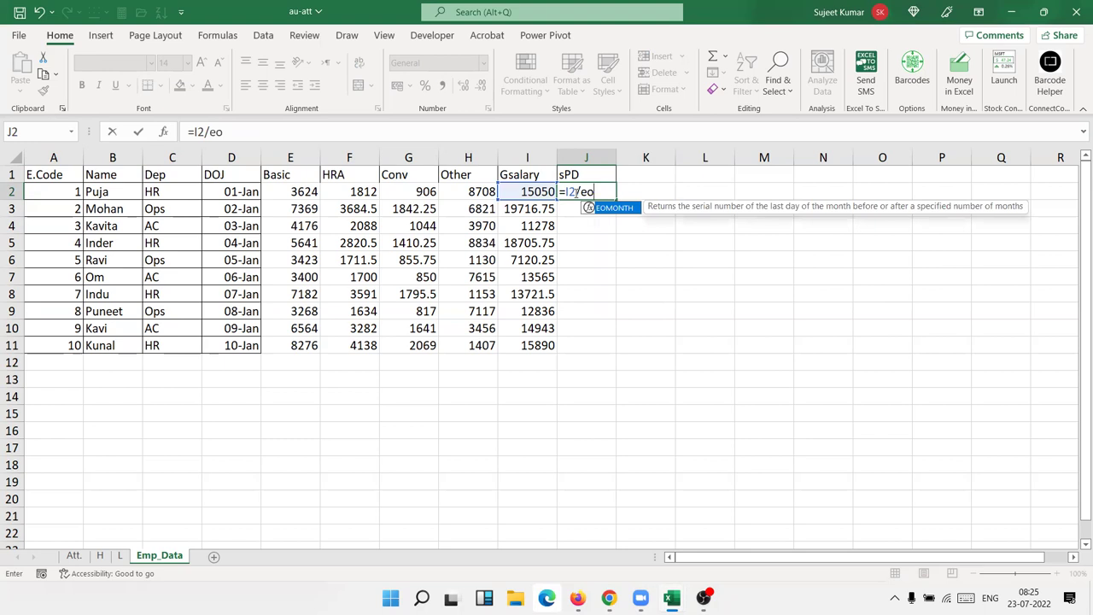
key("BackSpace")
key("BackSpace")
key("BackSpace")
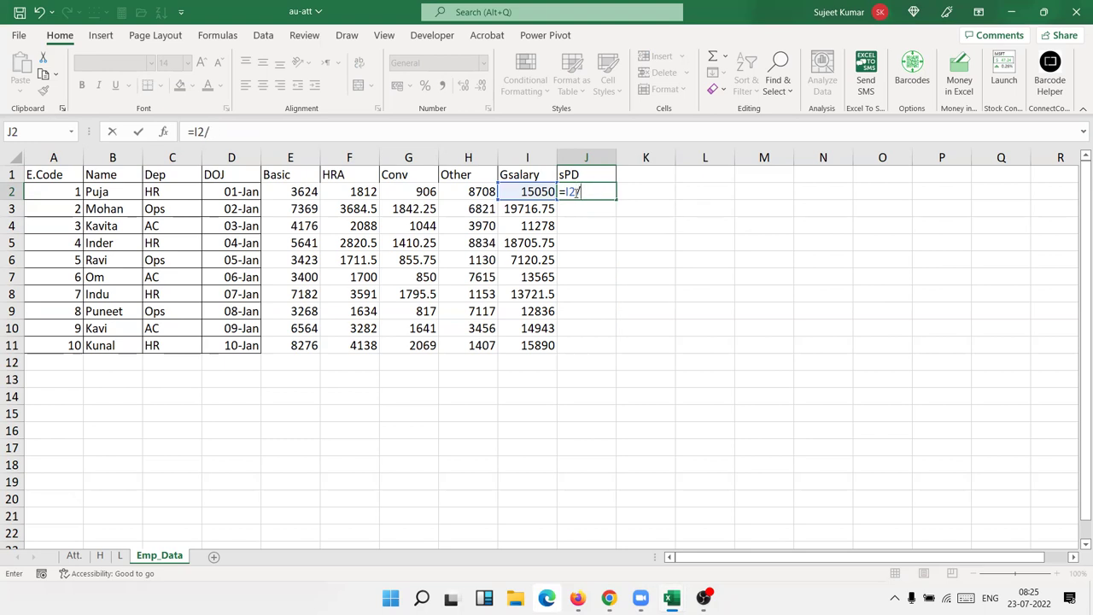
type("day")
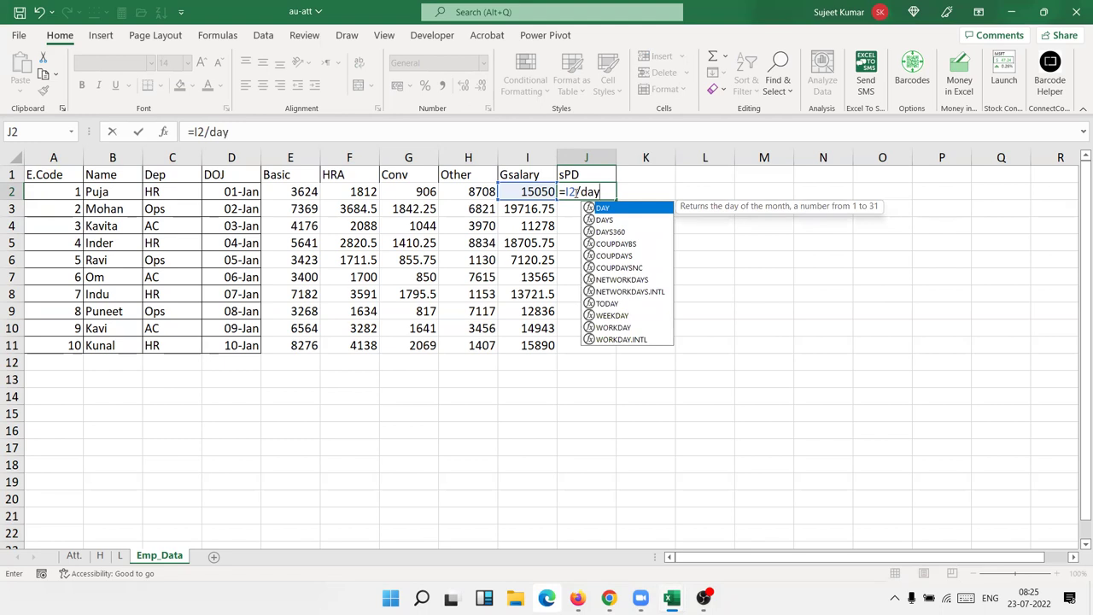
key("BackSpace")
type("y")
key("Tab")
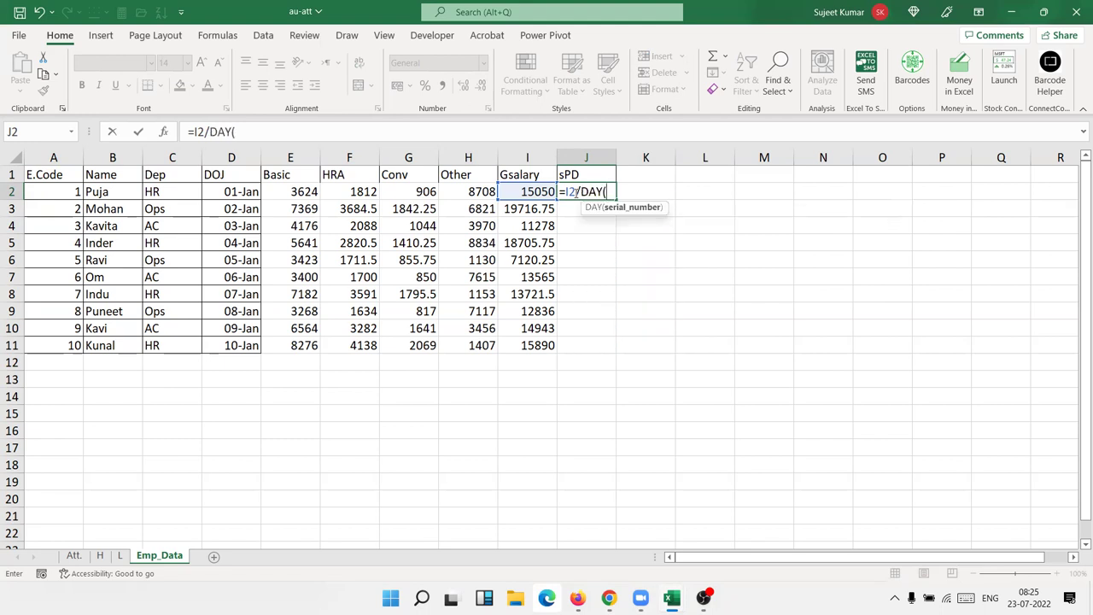
type("eo")
key("Tab")
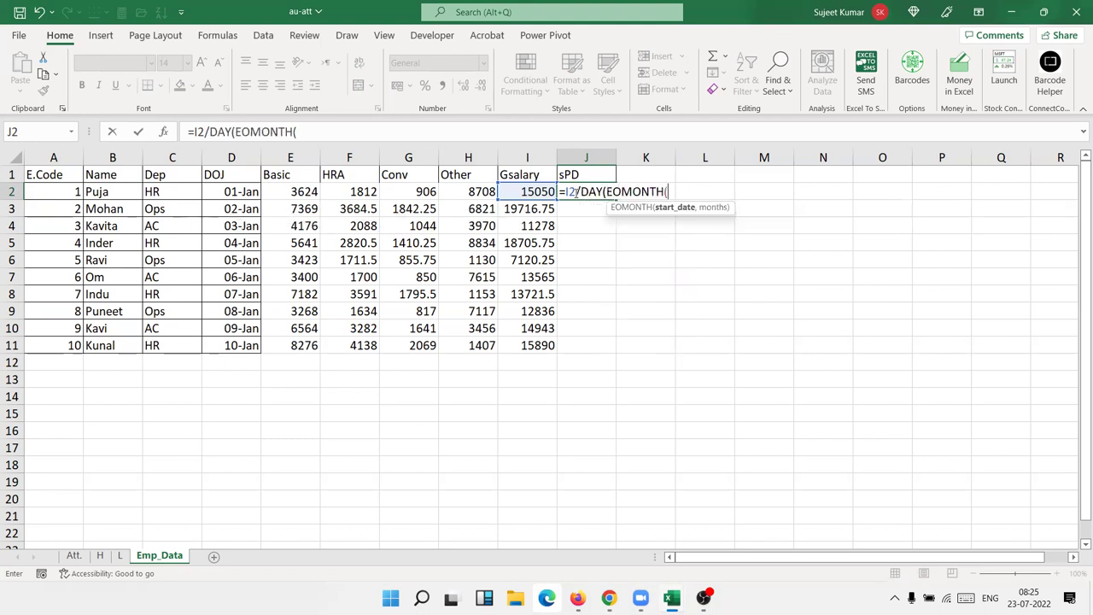
left_click(74, 556)
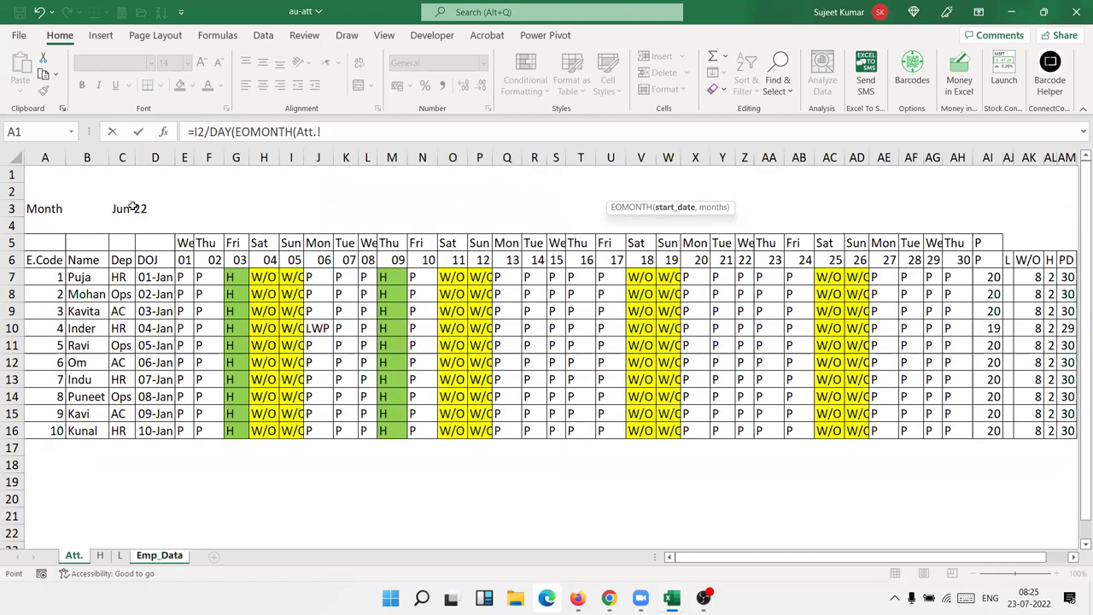
left_click(184, 260)
type(",0")
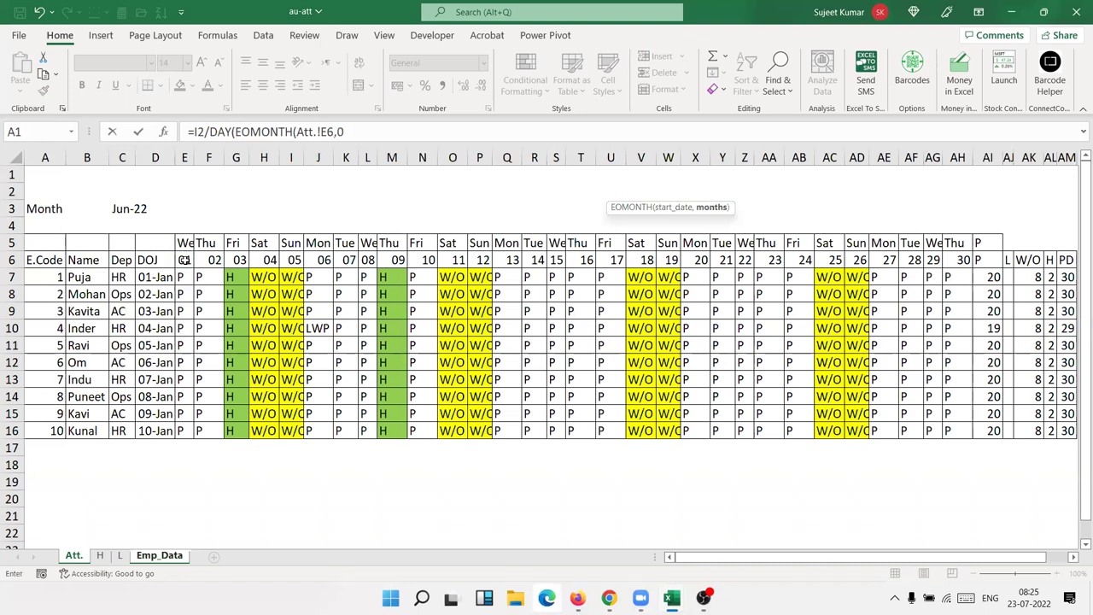
type(")")
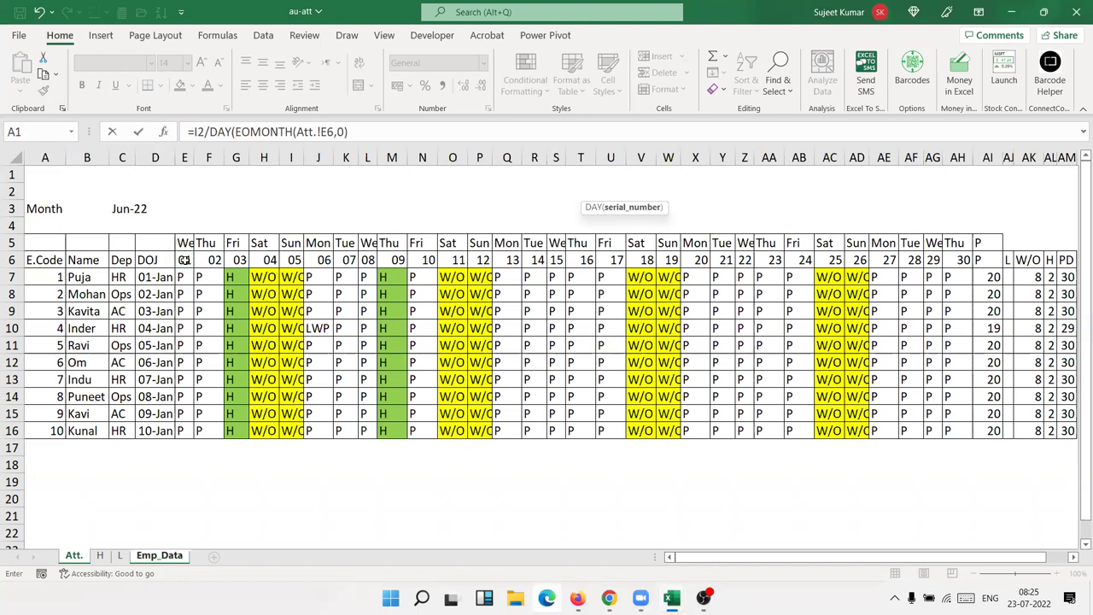
type(")")
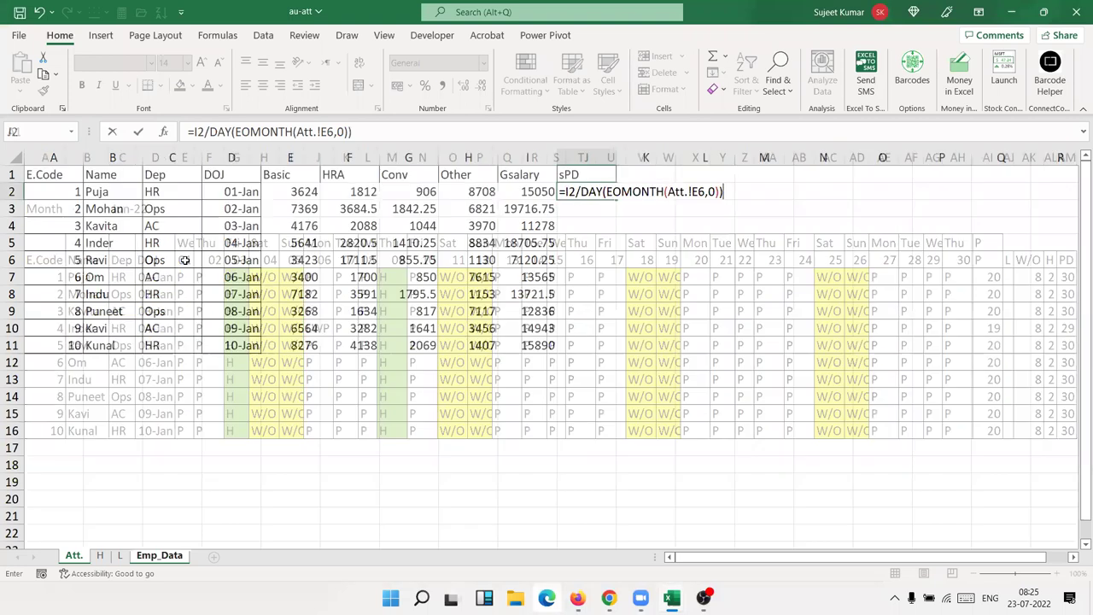
key("Return")
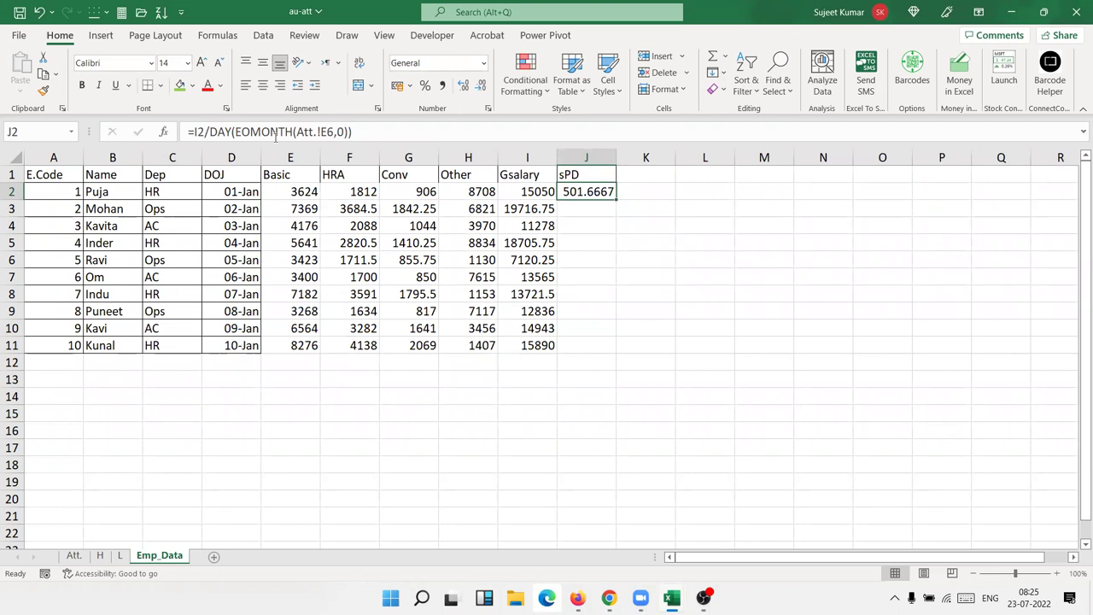
Step: Lock J2's Att. date reference as the absolute reference $E$6
left_click(329, 132)
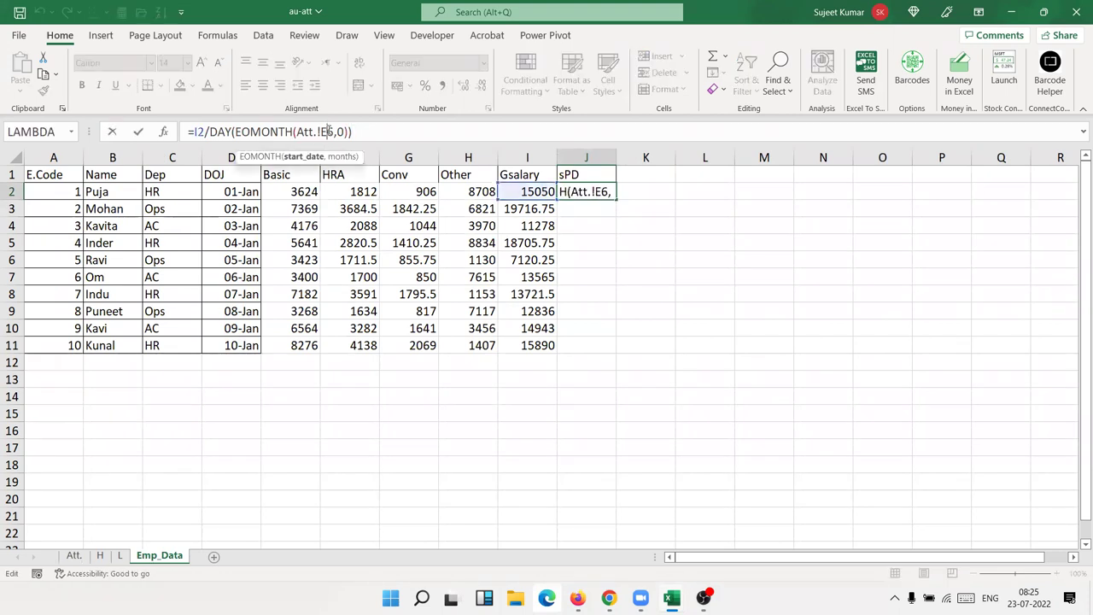
key("F4")
key("Return")
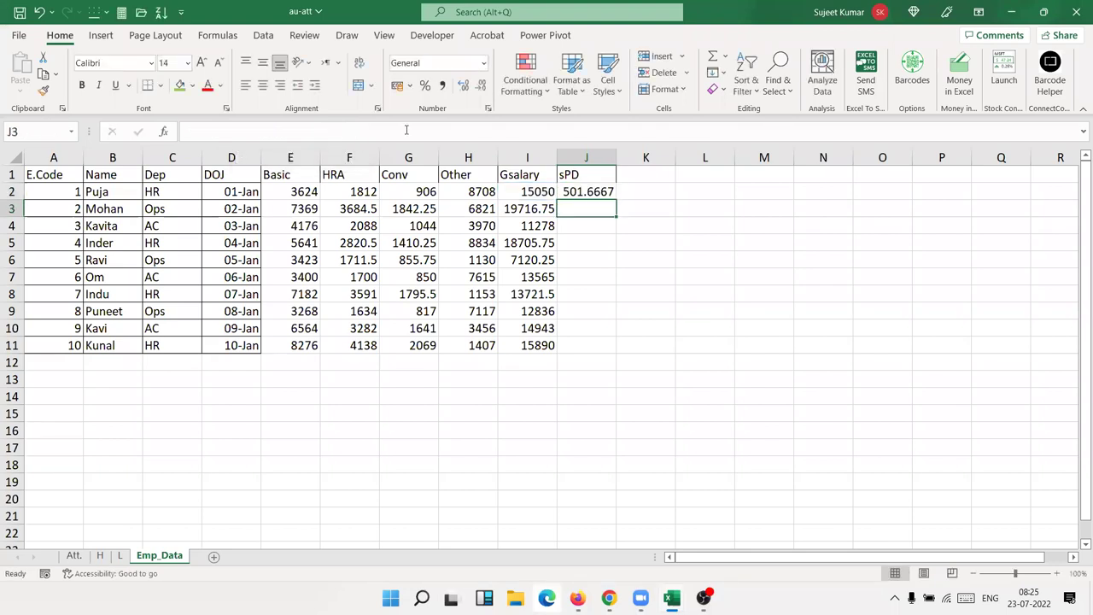
left_click(607, 195)
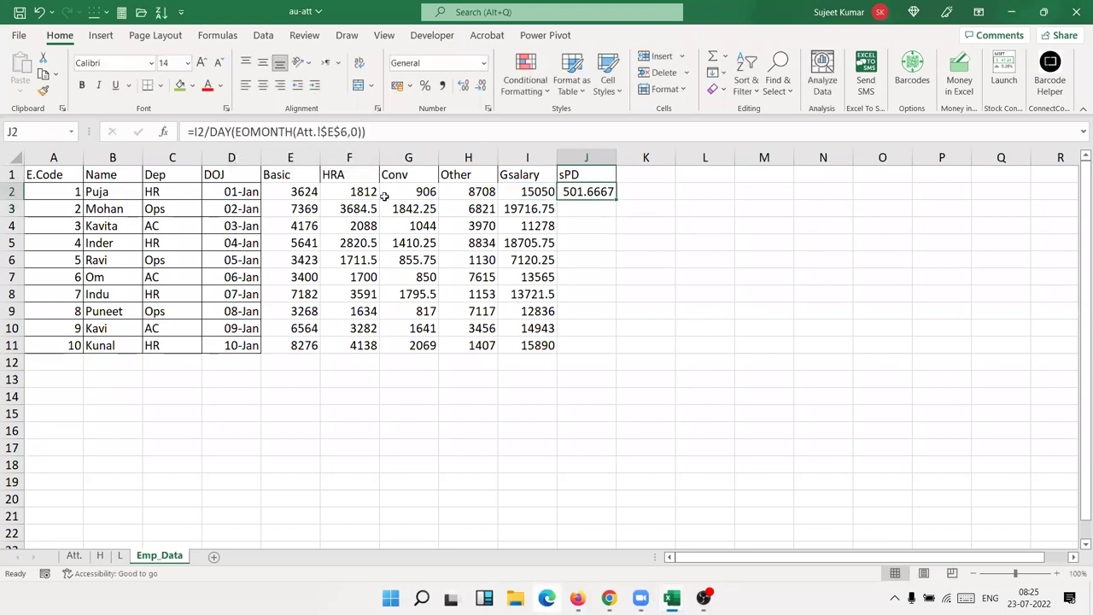
left_click(308, 196)
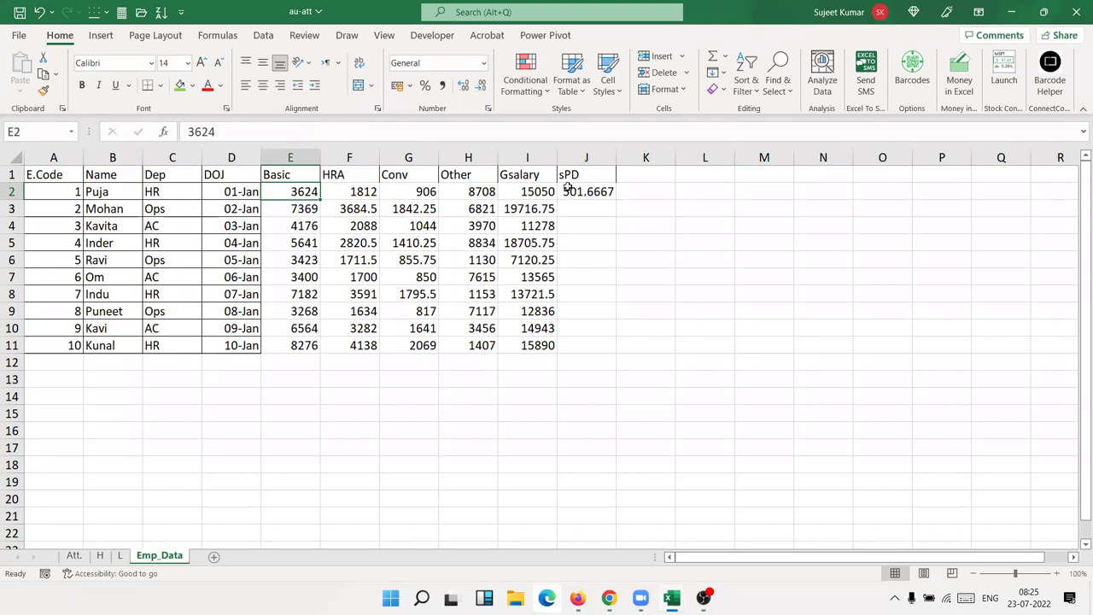
Step: Fill the sPD formula down column J to row 11
left_click(599, 190)
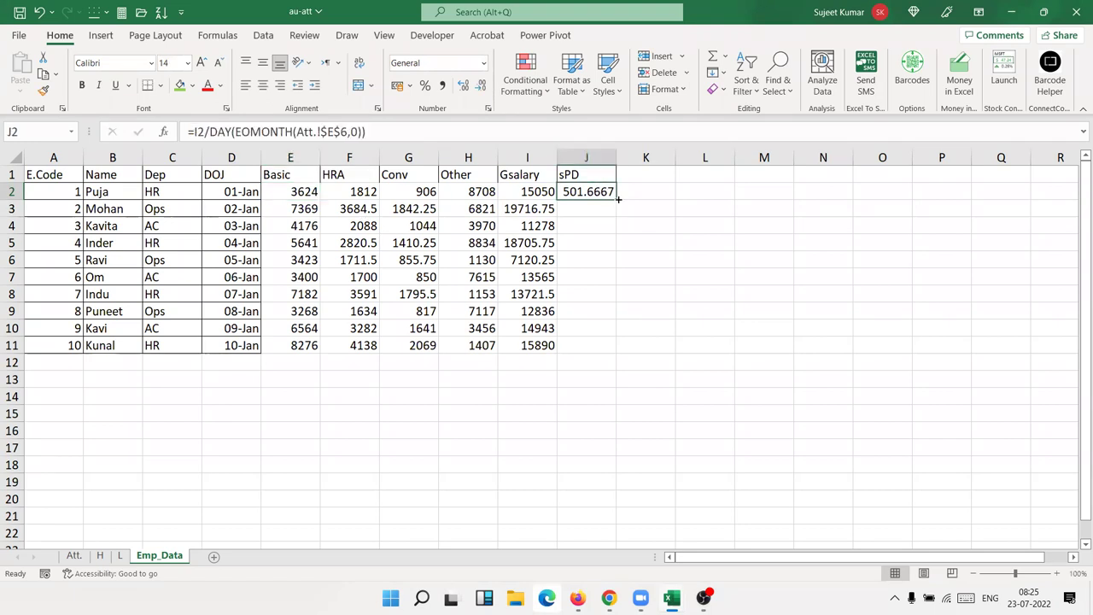
double_click(617, 198)
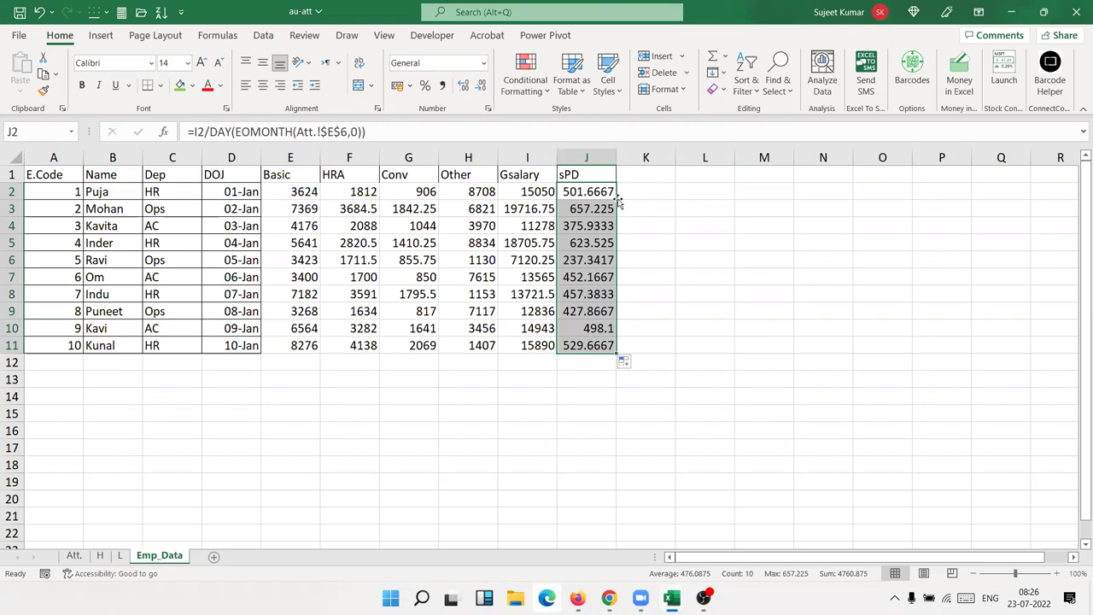
left_click(614, 197)
key("Down")
key("Down")
key("Up")
key("Up")
key("Up")
Step: Add the PD heading in K1 beside sPD
key("Right")
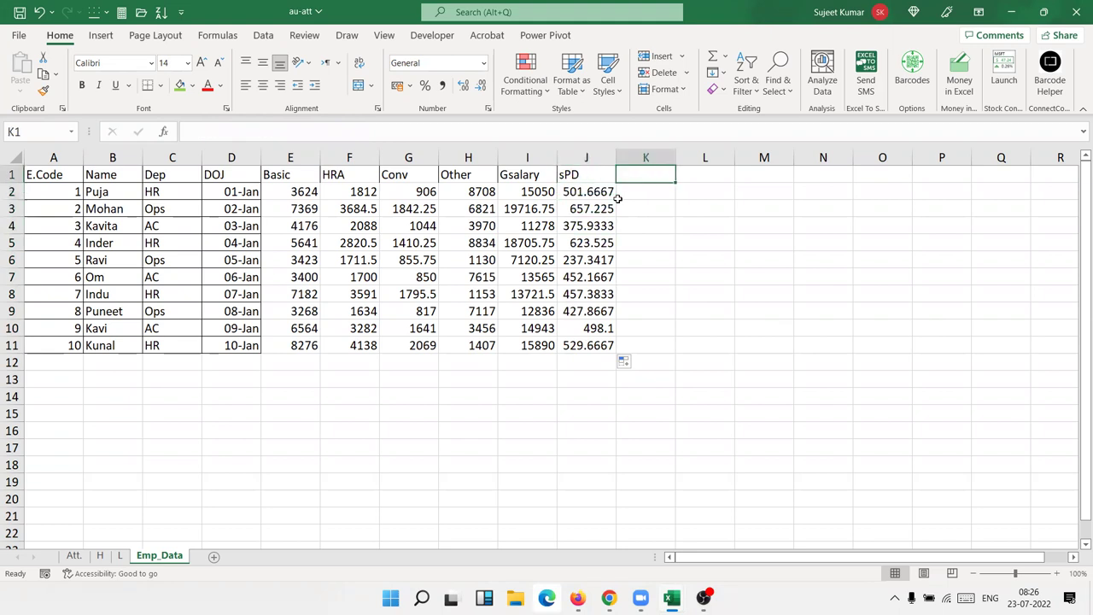
type("PD")
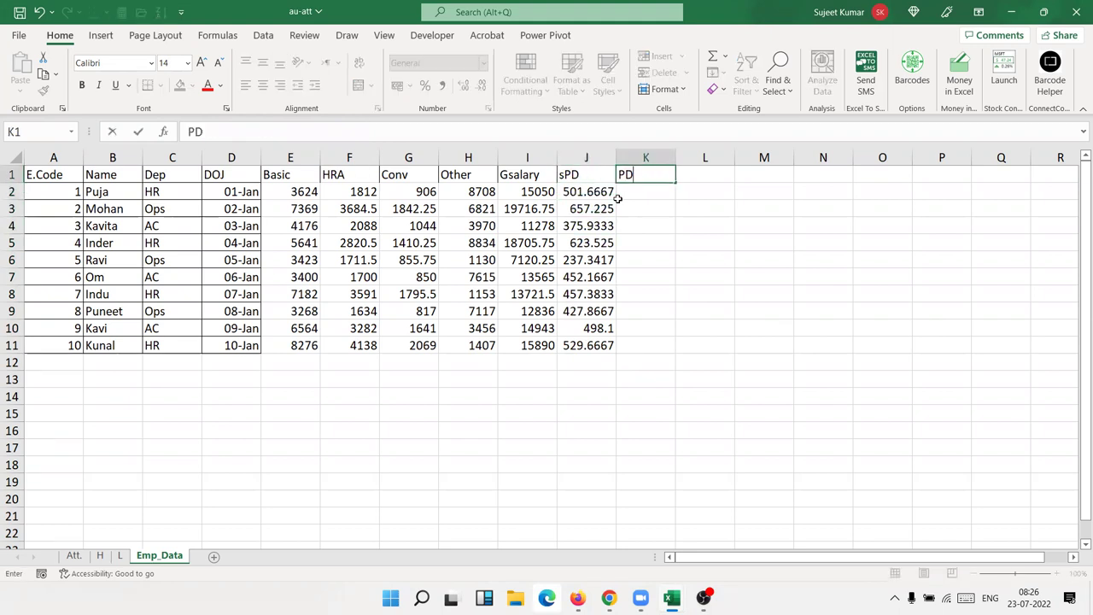
key("Return")
Step: Begin K2's formula as =VLOOKUP(A2,Att.!A6:AQ6, using the Att. sheet's row 6
type("=vl")
key("Tab")
key("Left")
key("Left")
key("Left")
key("Left")
key("Left")
key("Left")
key("Left")
key("Left")
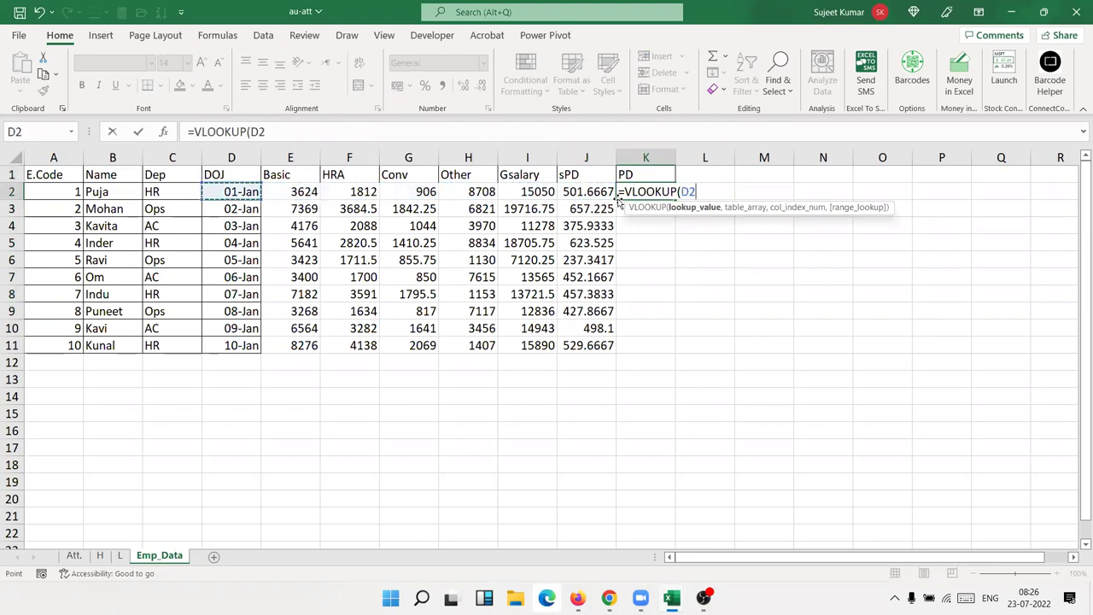
key("Left")
key("Left")
type(",")
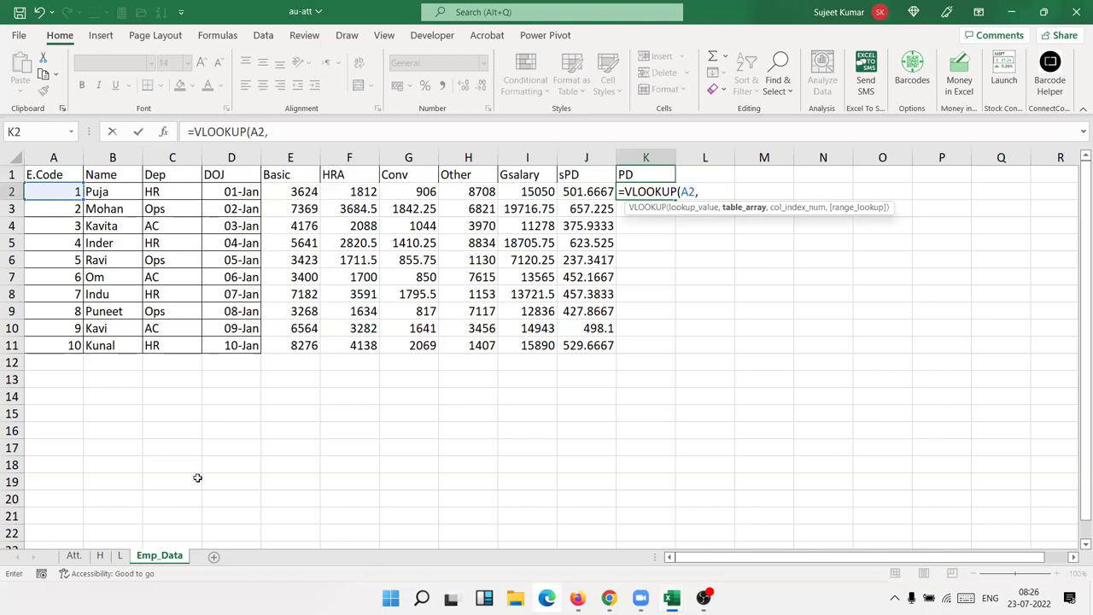
left_click(74, 556)
left_click(91, 240)
key("Down")
key("Left")
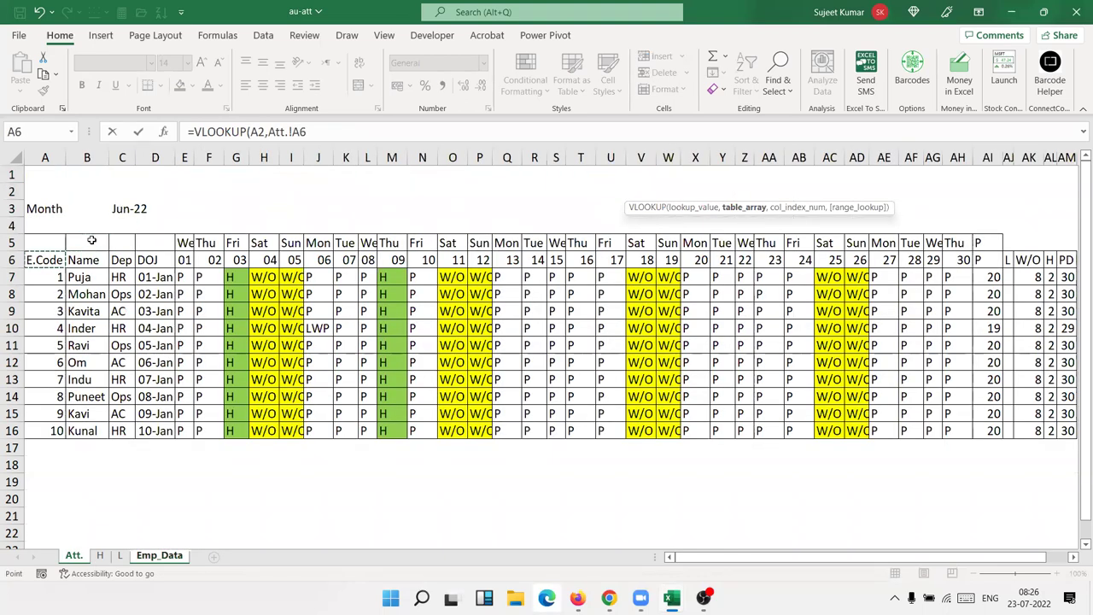
key("ctrl+shift+Right")
key("shift+Right")
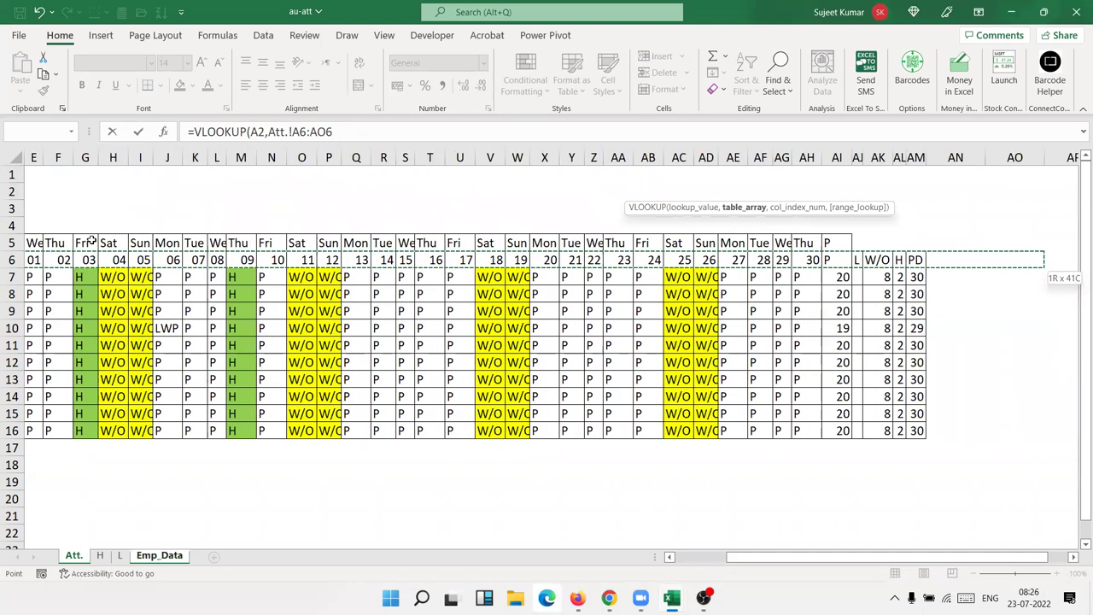
key("shift+Right")
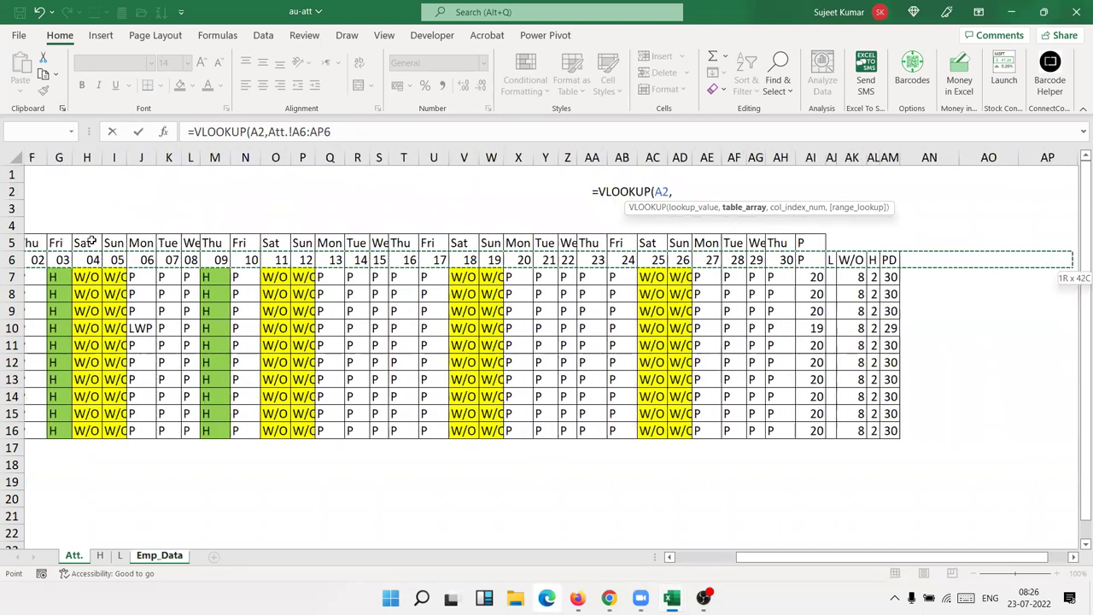
key("shift+Right")
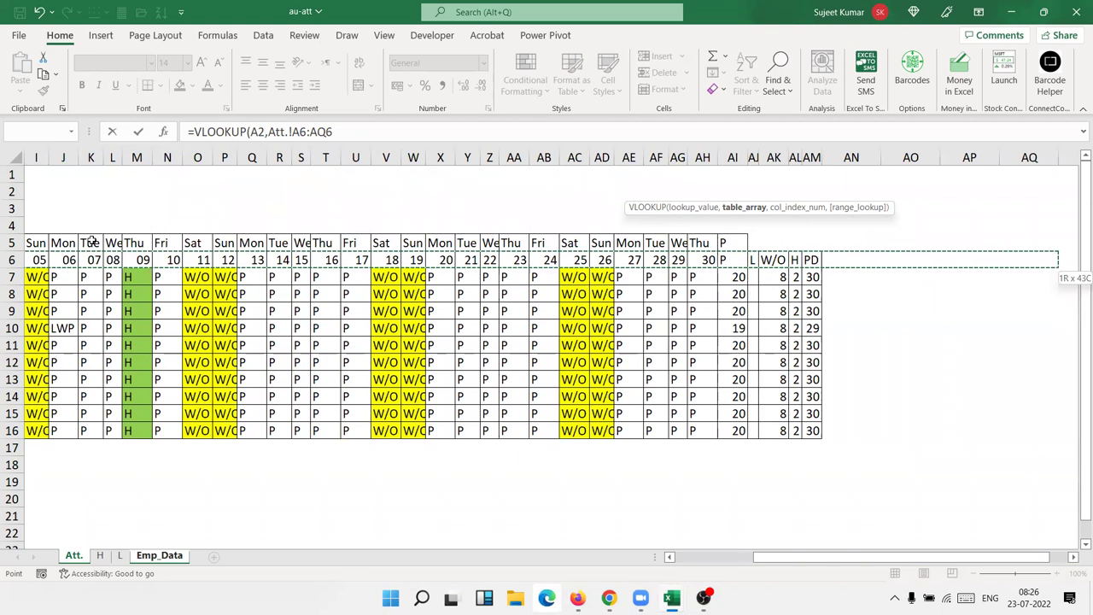
type(",")
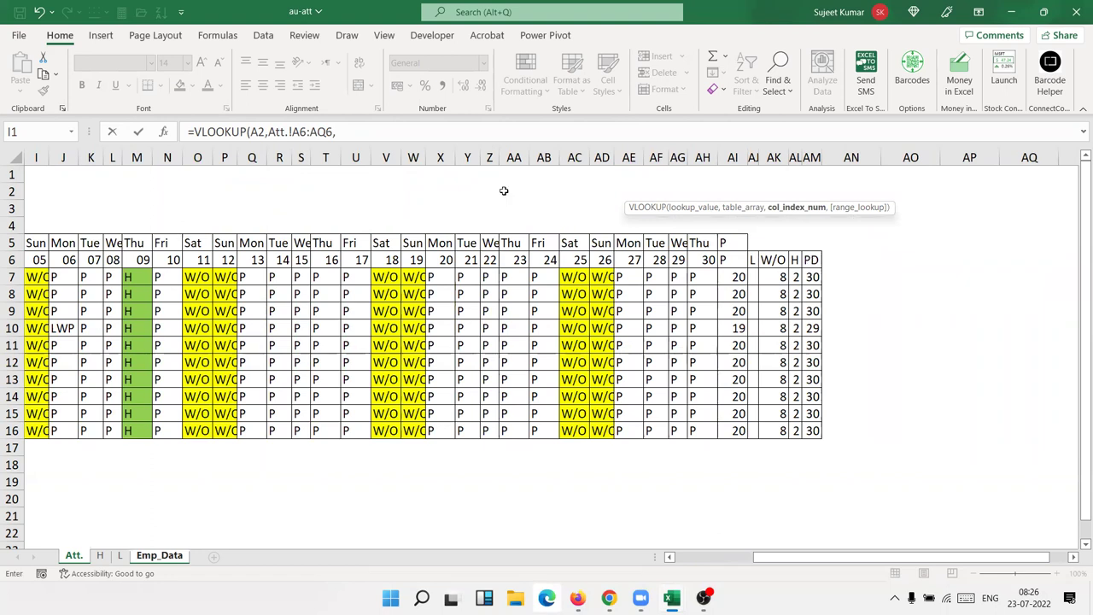
Step: Finish it with MATCH("PD",Att.!A6:AP6,0) and exact match, currently giving #N/A
left_click(382, 134)
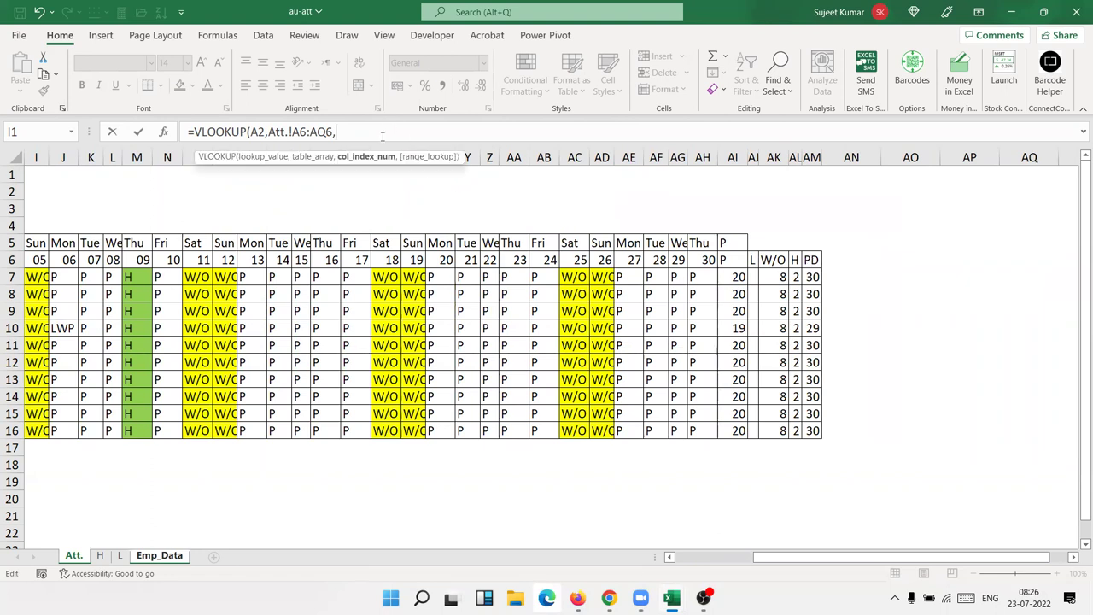
type("mat")
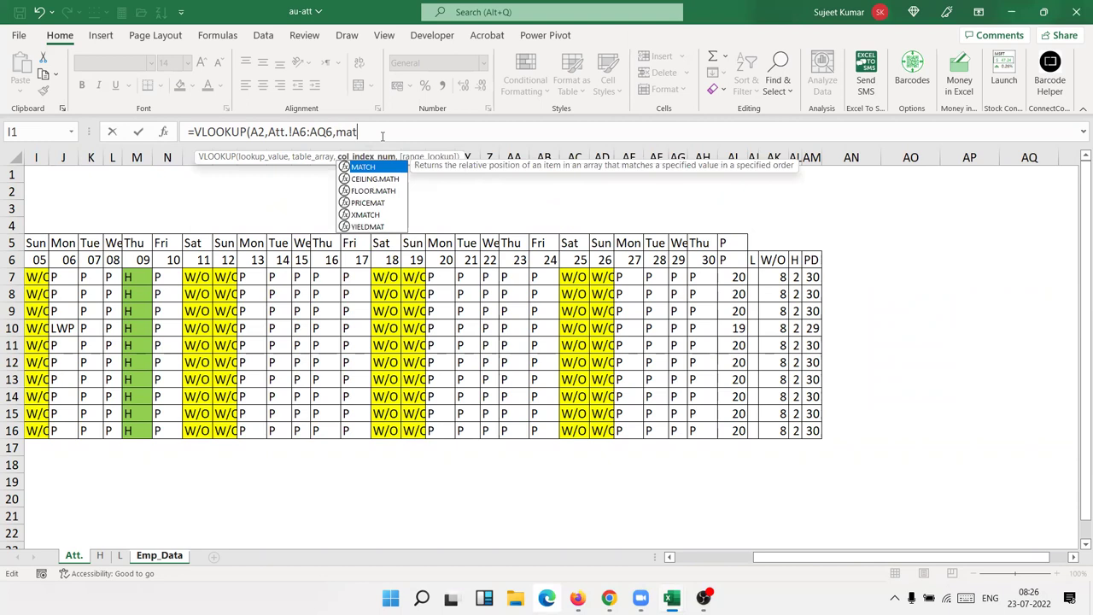
key("Tab")
type("\"")
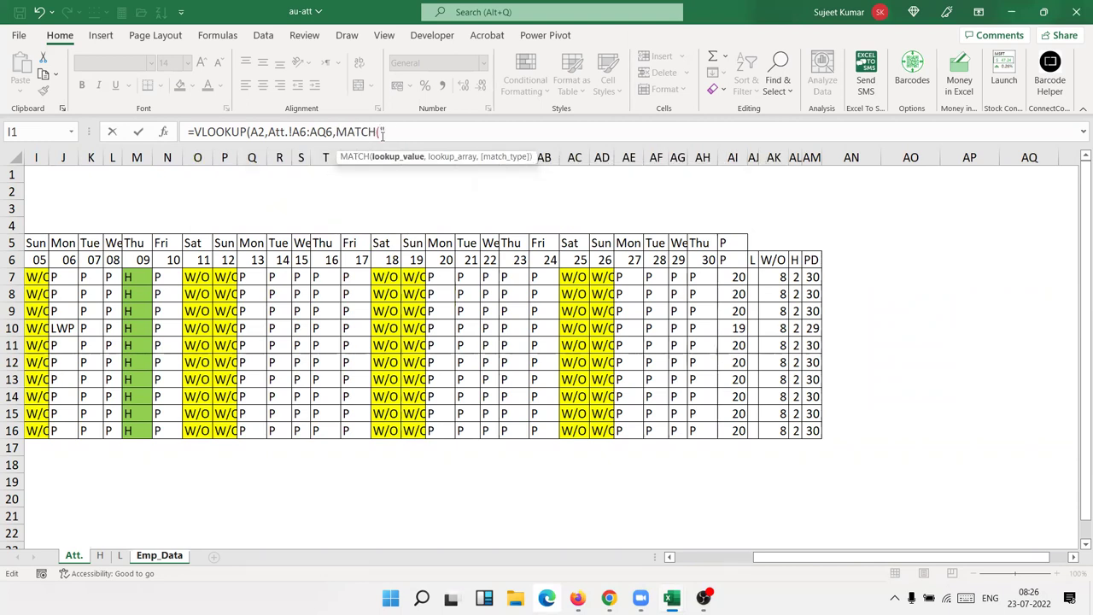
type("PD\",")
left_click(219, 264)
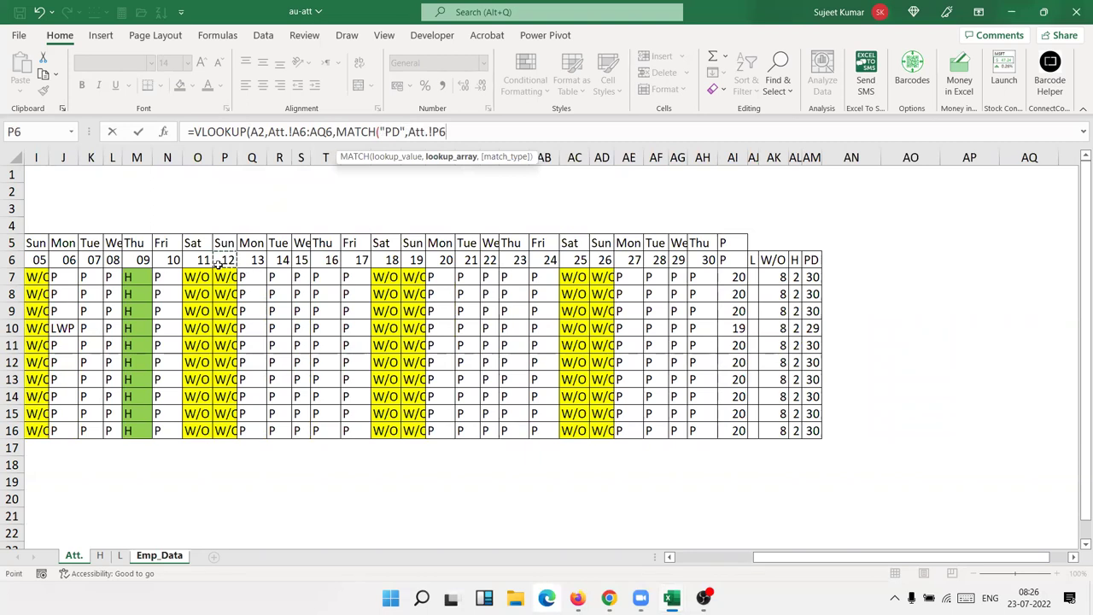
key("ctrl+Left")
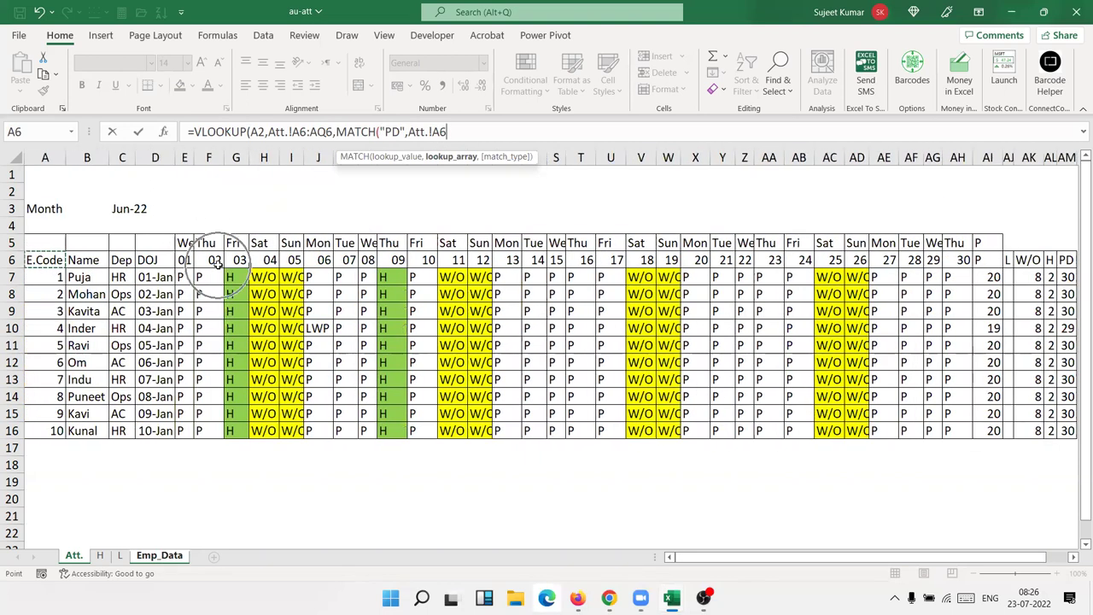
key("ctrl+shift+Right")
key("ctrl+shift+Right")
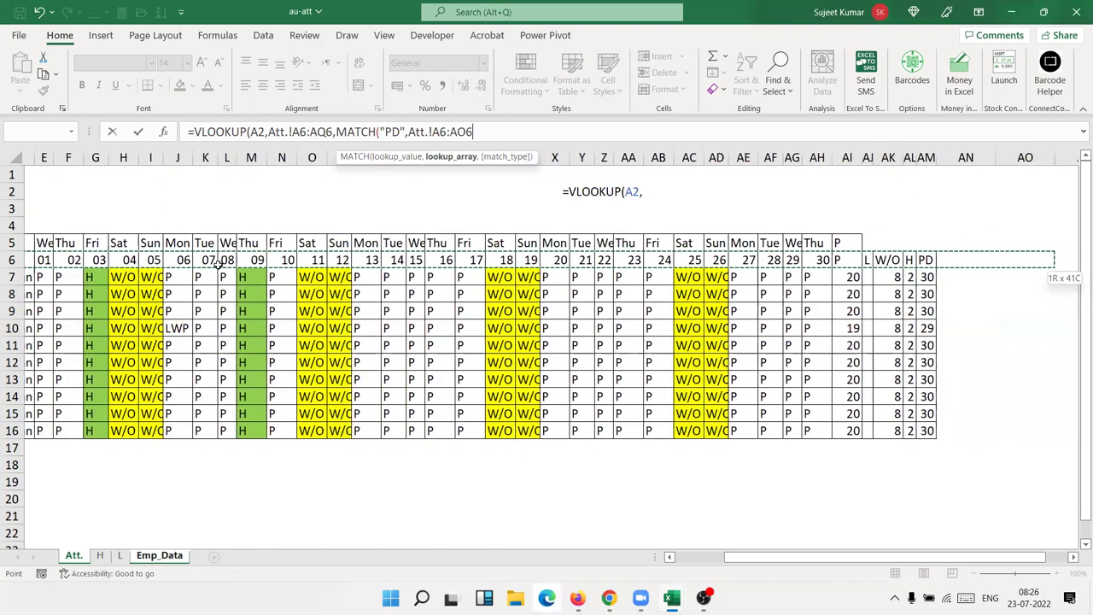
key("shift+Right")
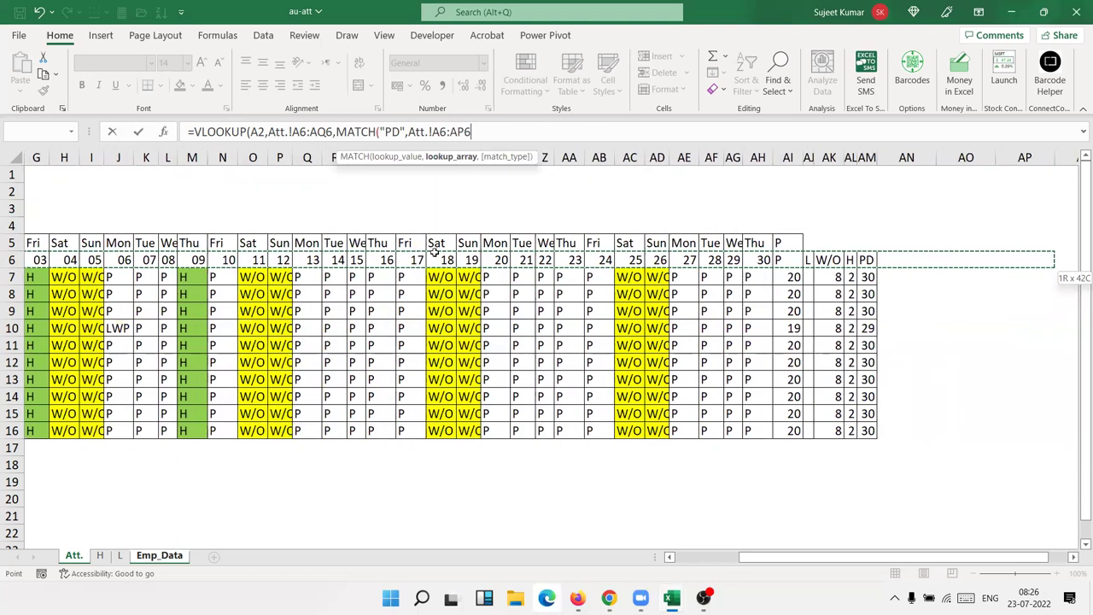
type(",0")
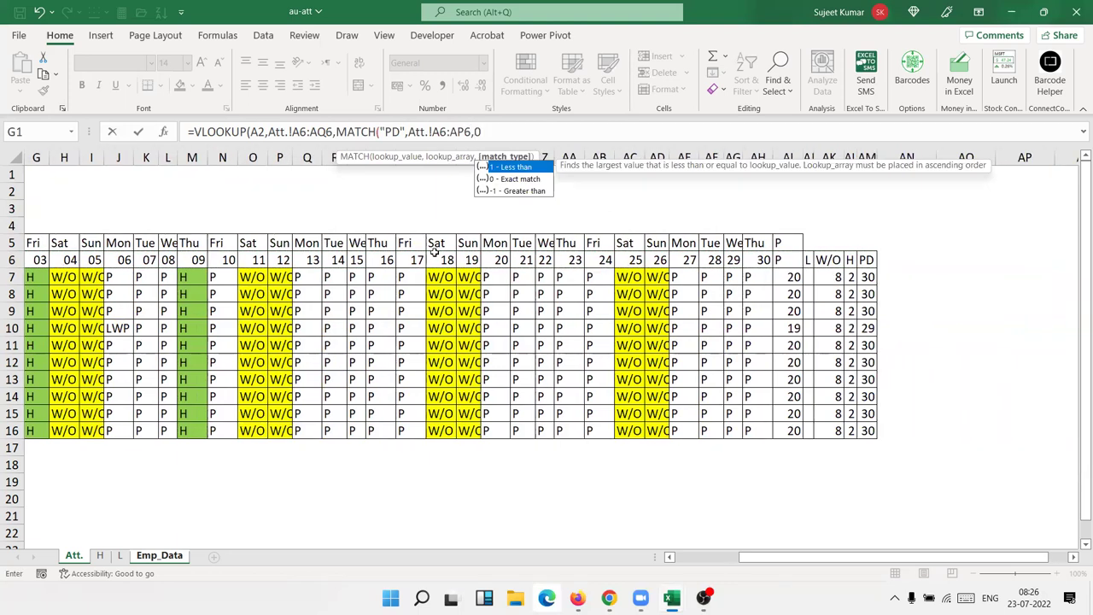
type("),0)")
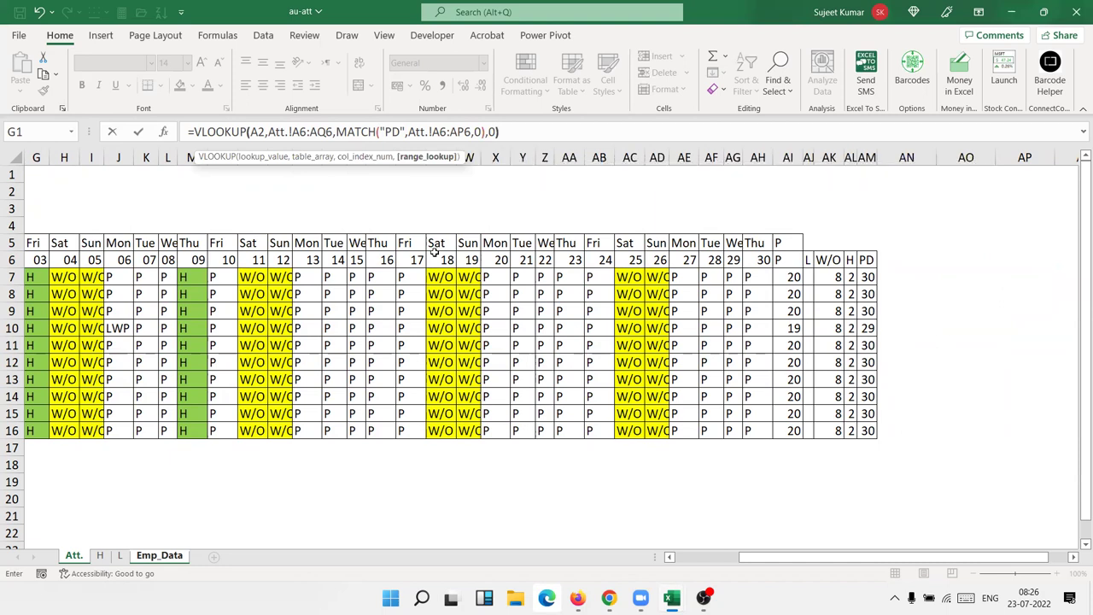
key("Up")
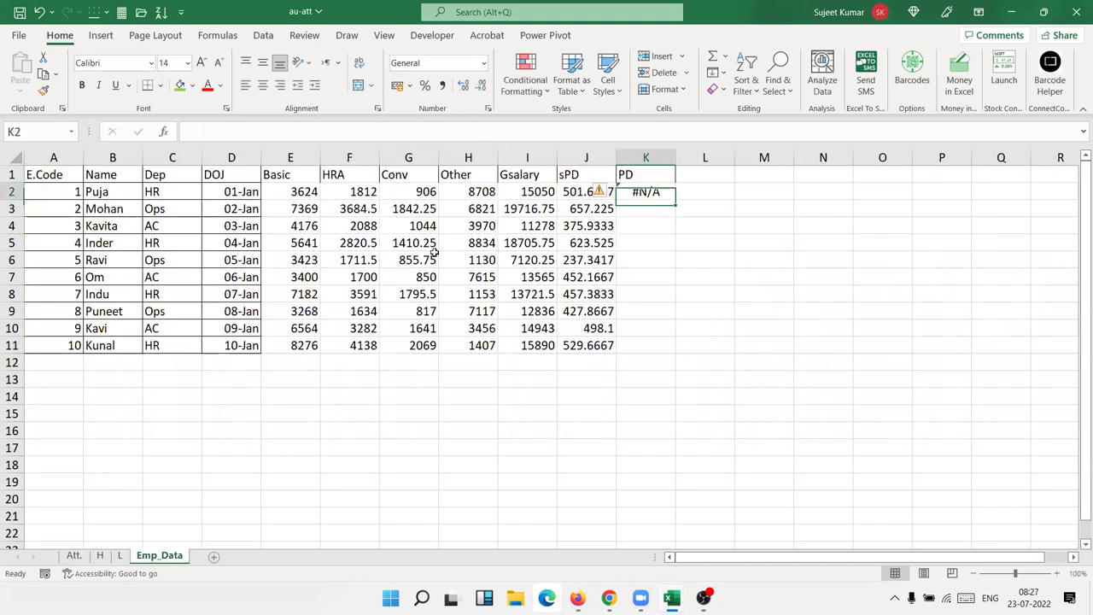
Step: Change the MATCH range end in K2's formula to AQ6
left_click(362, 132)
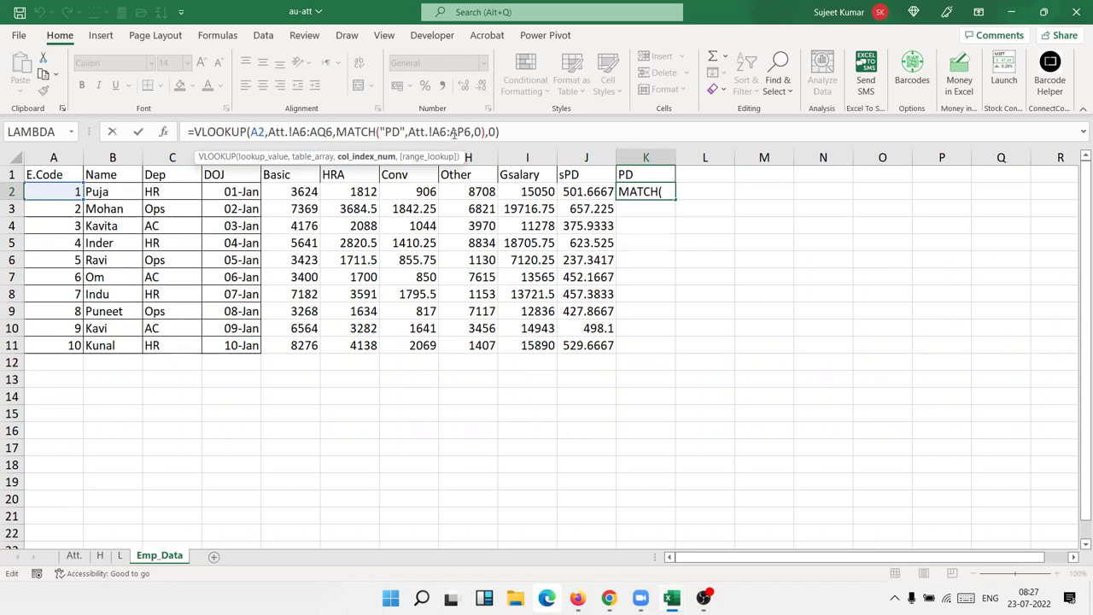
type("Q")
left_click(461, 132)
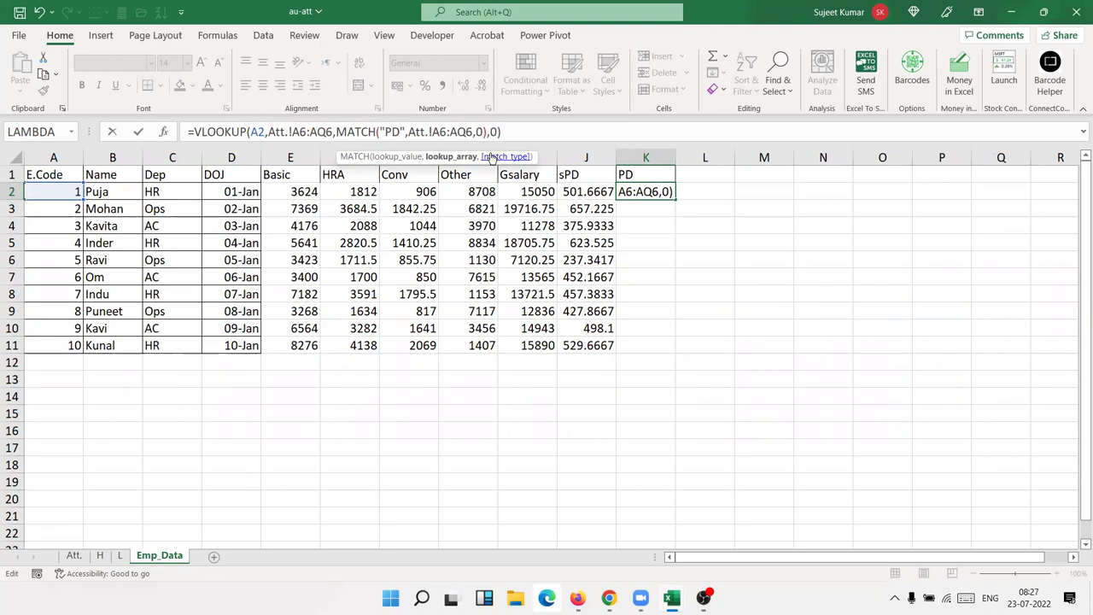
key("ctrl+Return")
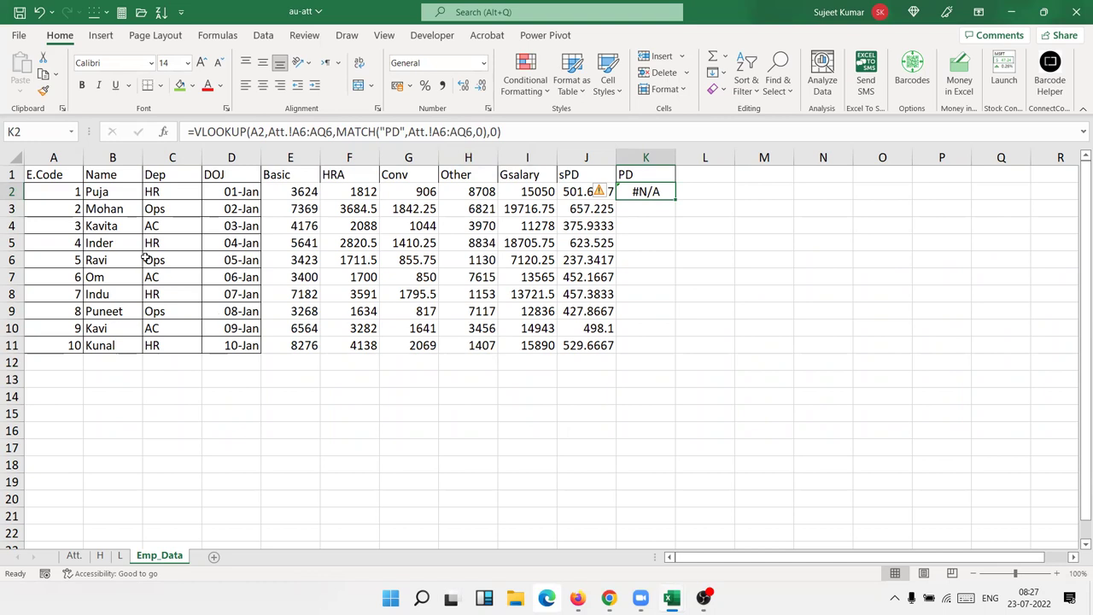
left_click(231, 134)
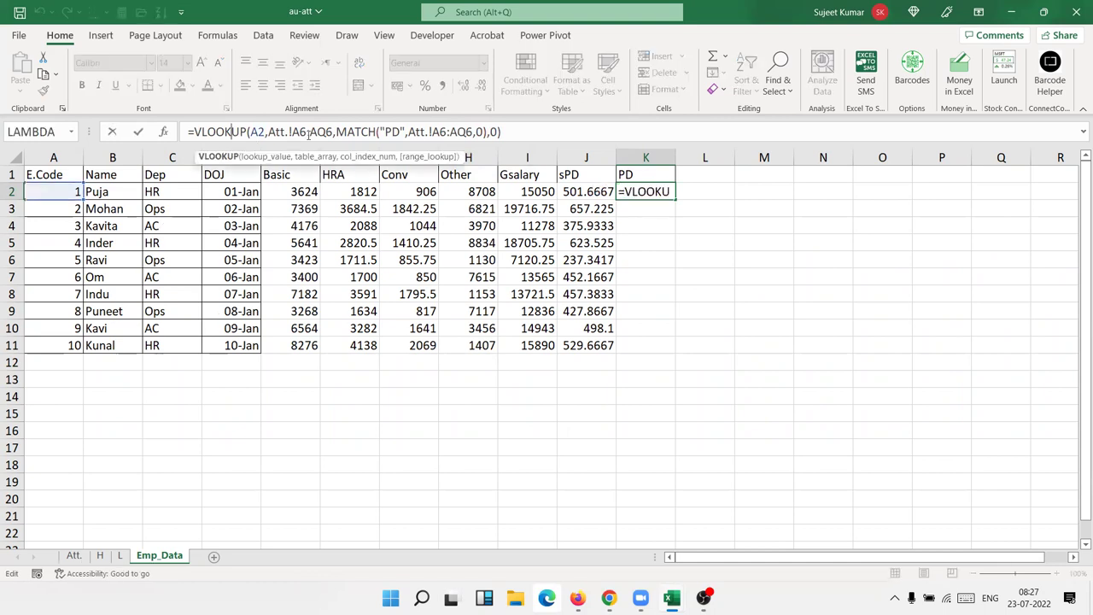
key("Escape")
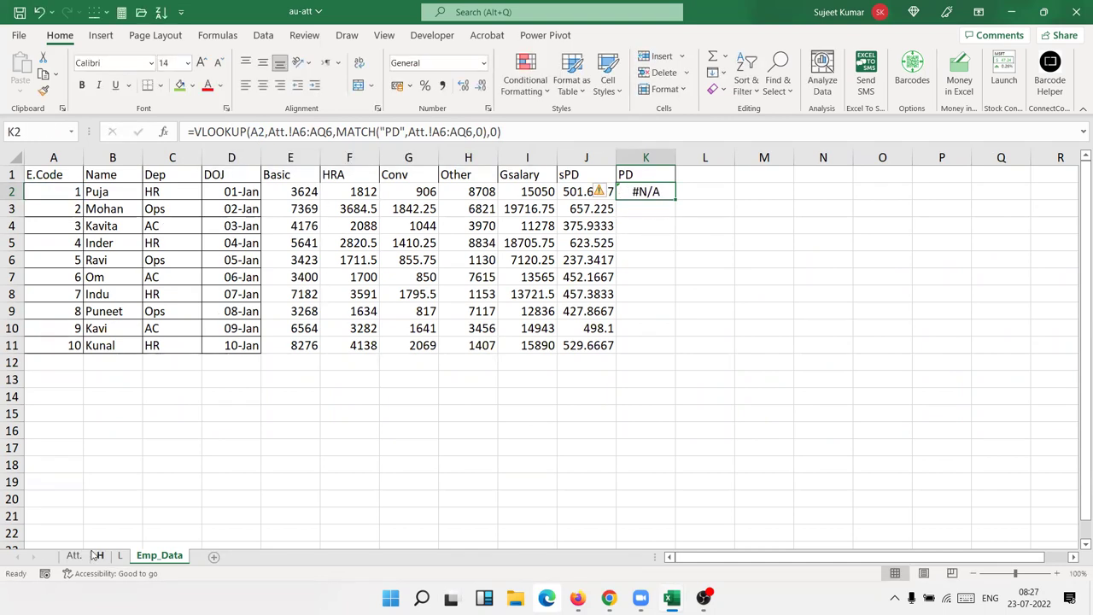
Step: After checking Att., extend the VLOOKUP table to Att.!A6:AQ600 so PD returns 30
left_click(73, 555)
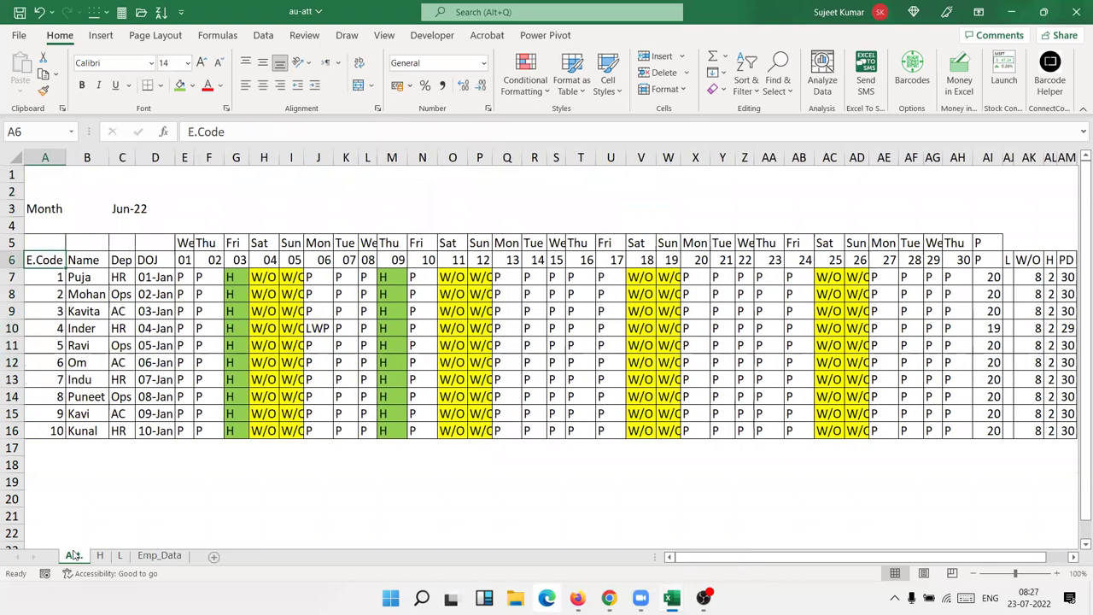
key("Down")
key("Up")
left_click(159, 555)
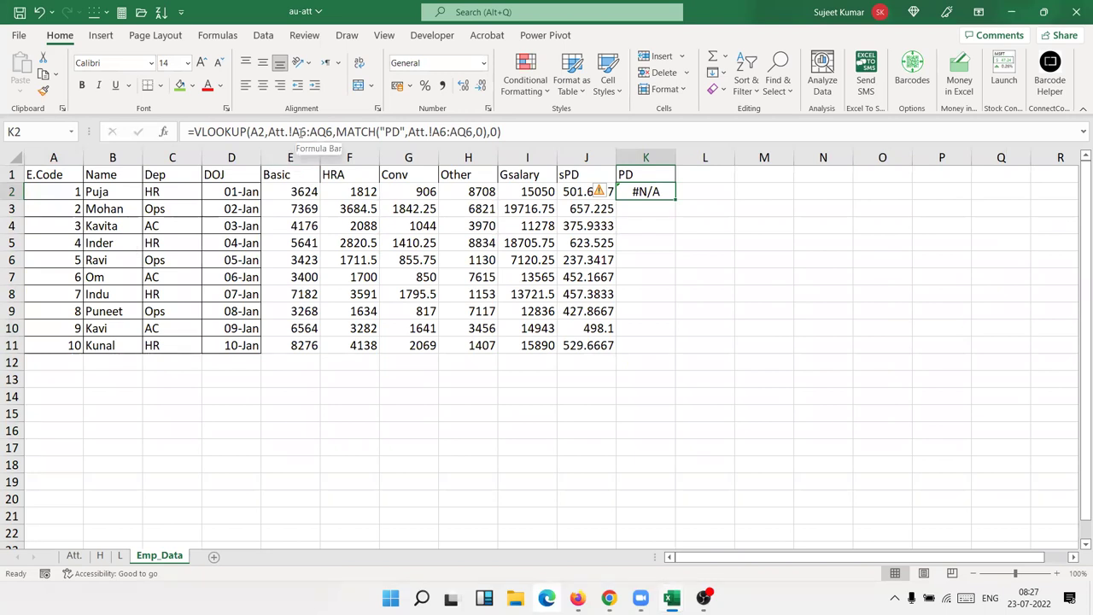
left_click(332, 131)
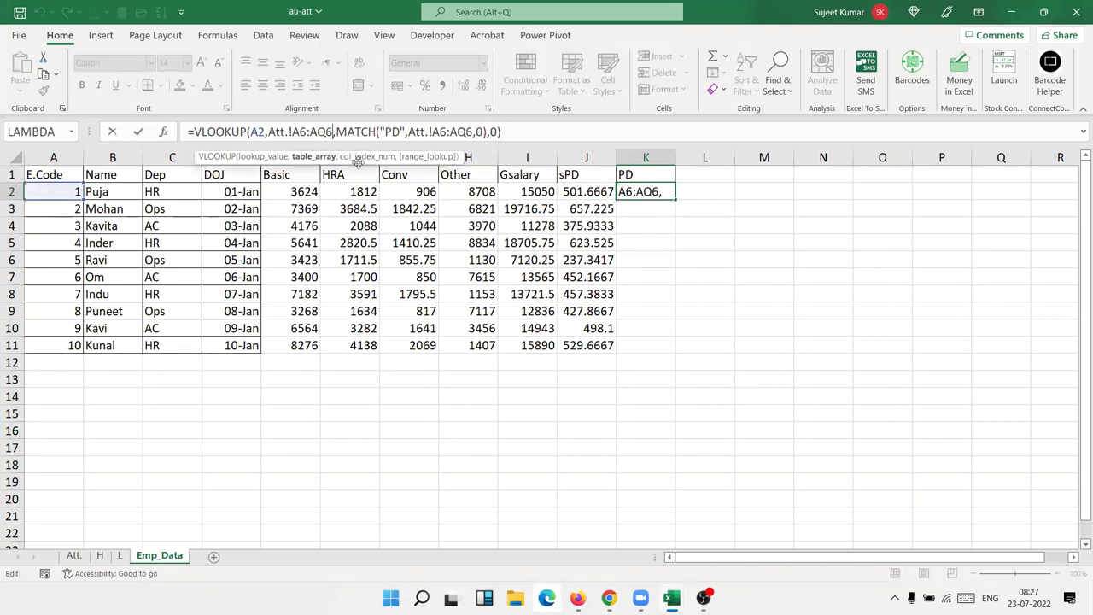
type("00")
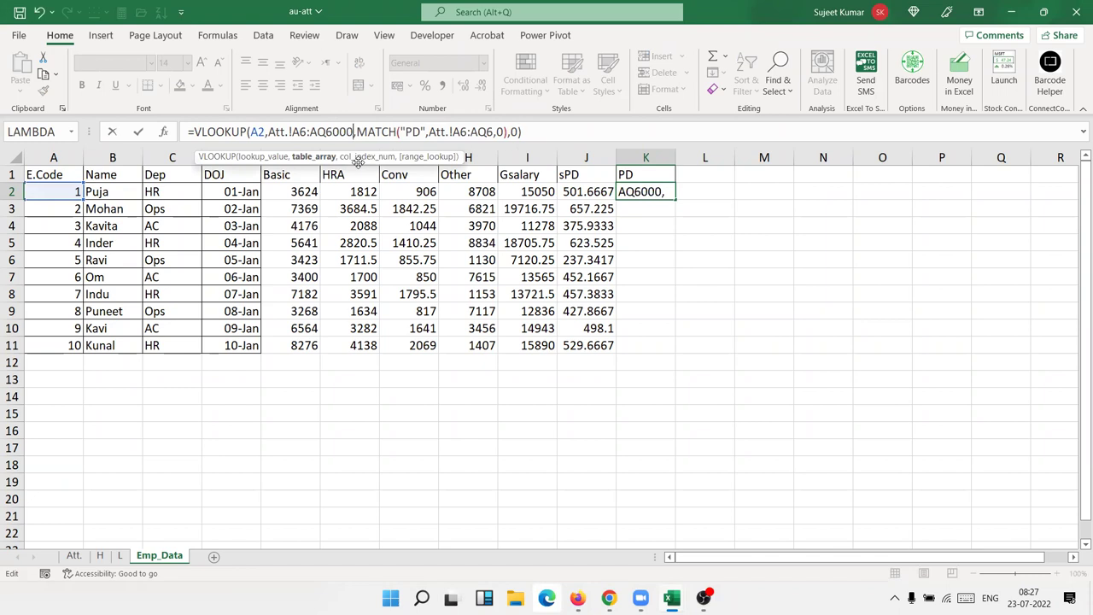
key("Return")
key("Up")
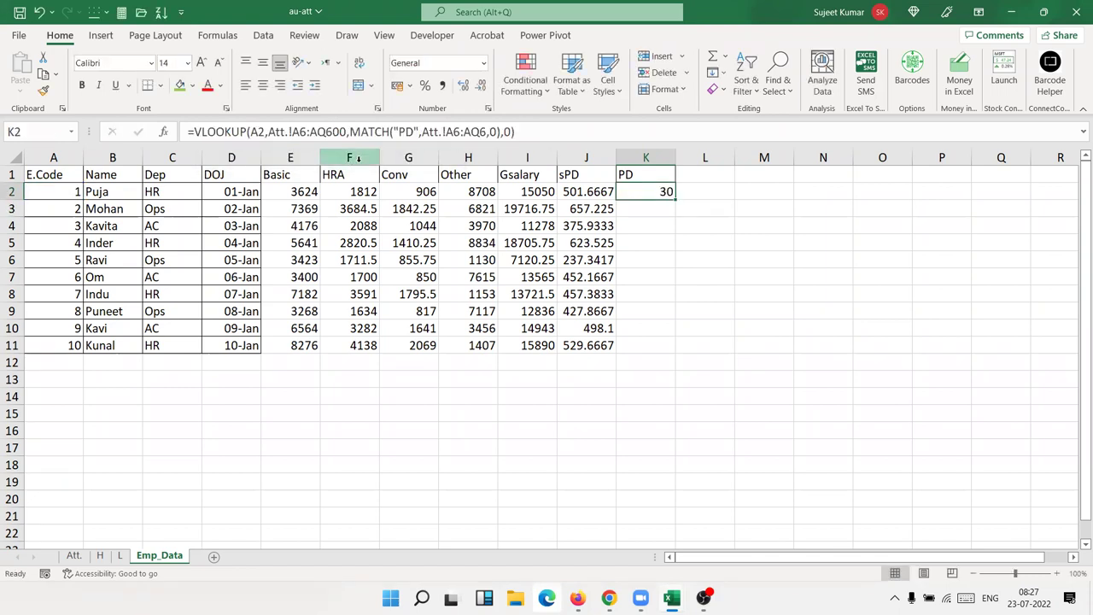
Step: Make every range reference in K2's PD formula absolute, e.g. Att.!$A$6:$AQ$600
left_click(255, 134)
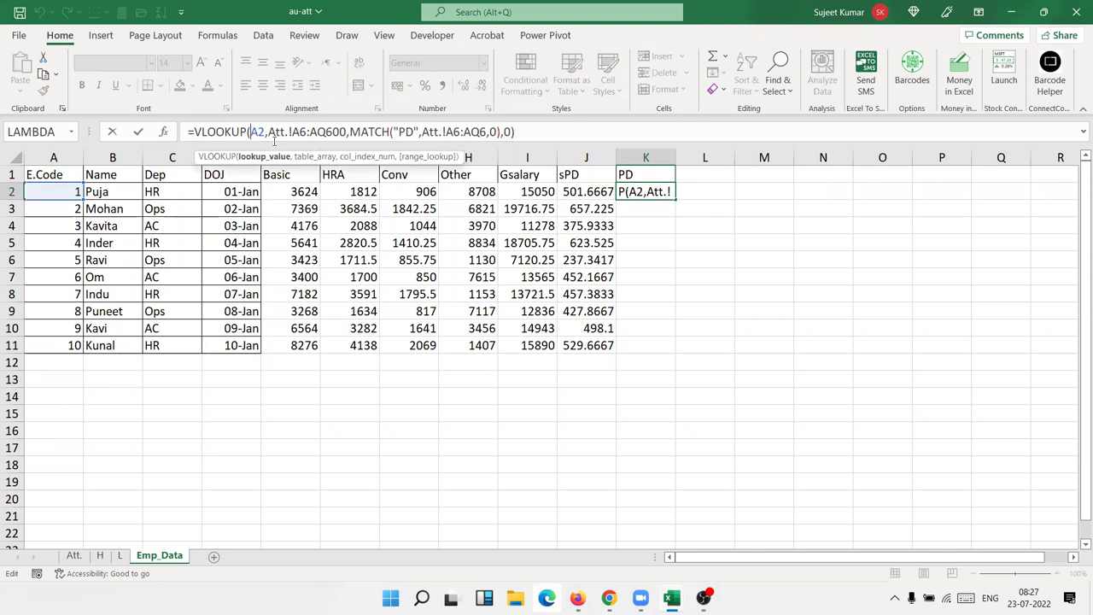
type("$")
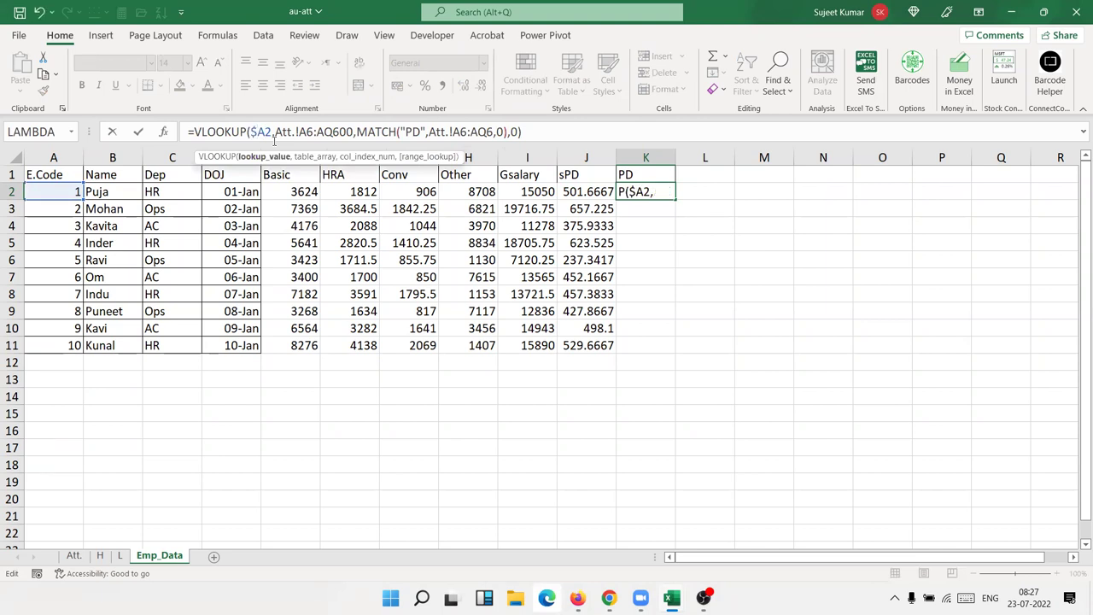
left_click(298, 132)
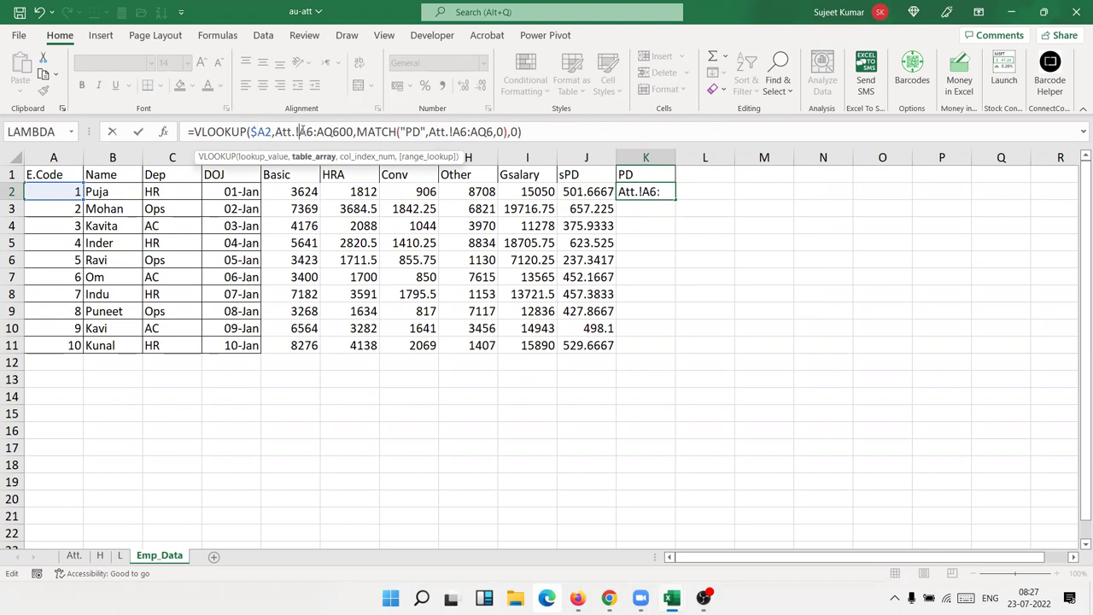
key("F4")
left_click(353, 132)
key("F4")
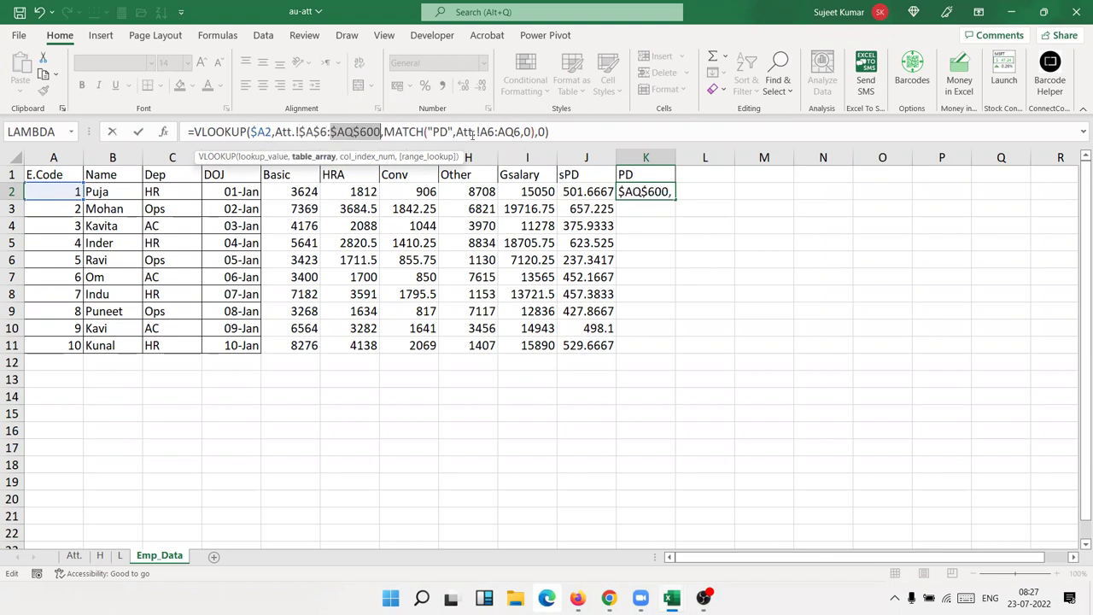
left_click(492, 132)
key("F4")
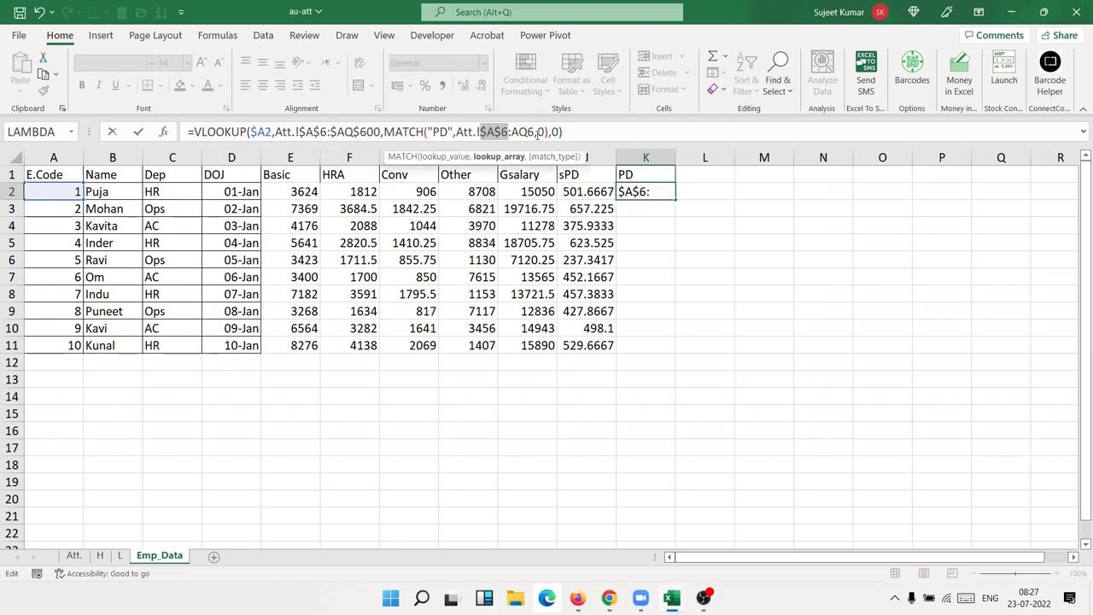
left_click(529, 132)
key("F4")
key("Return")
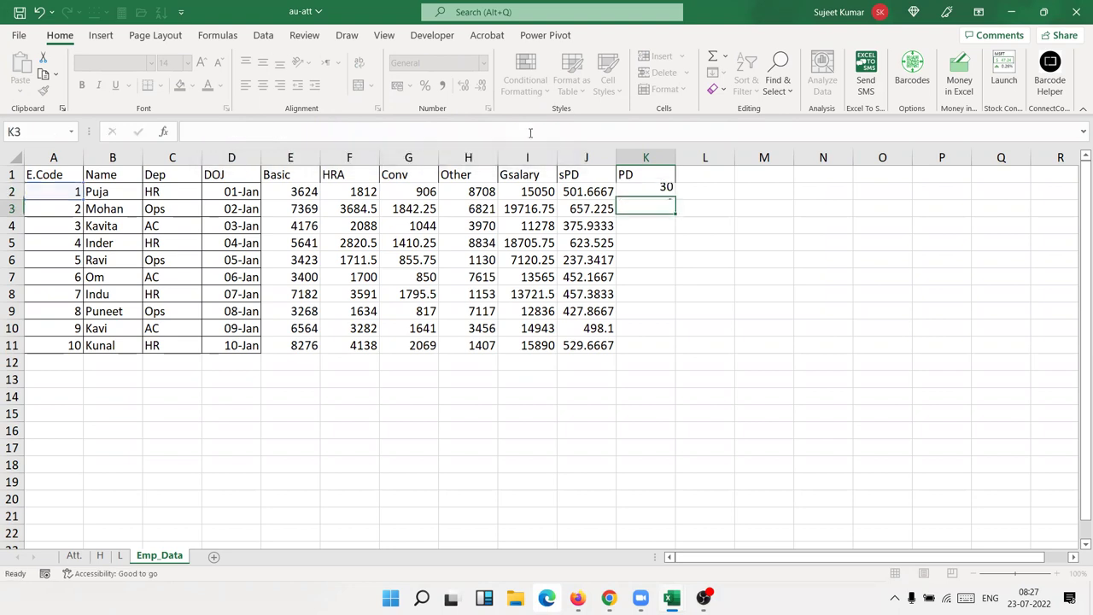
key("Up")
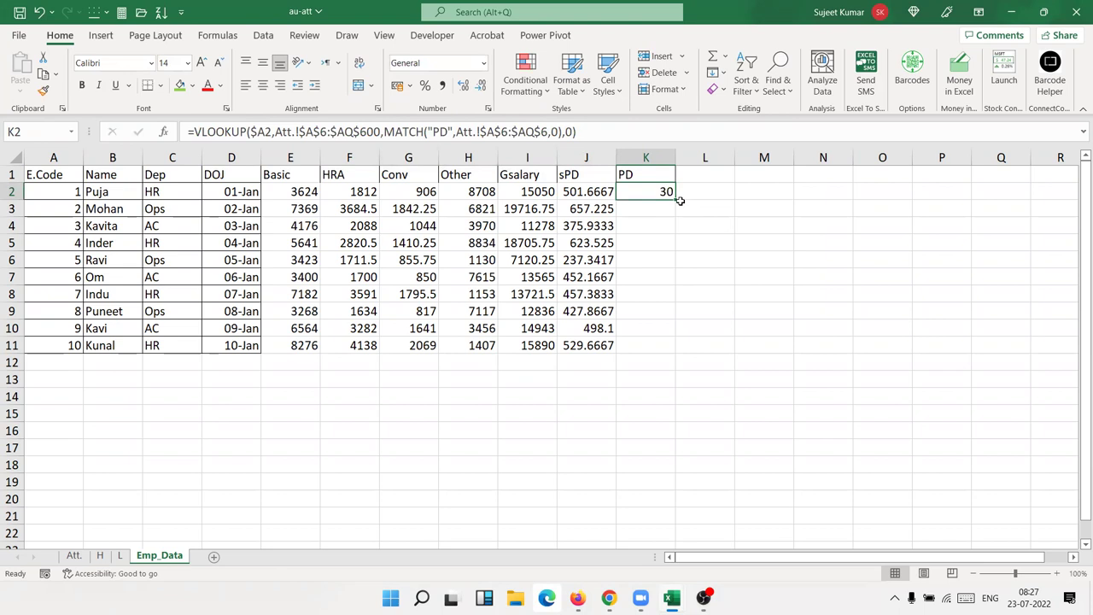
Step: Fill the PD formula down to K11, giving 30 except employee 4's 29
double_click(676, 197)
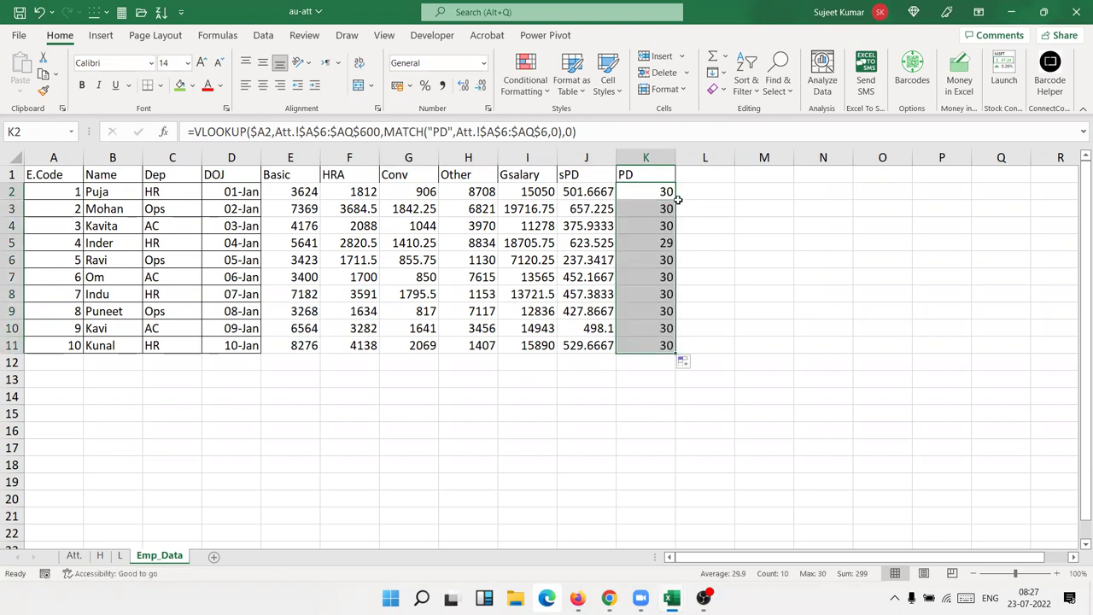
key("Up")
key("Right")
Step: Enter the PBasic heading in L1
type("P")
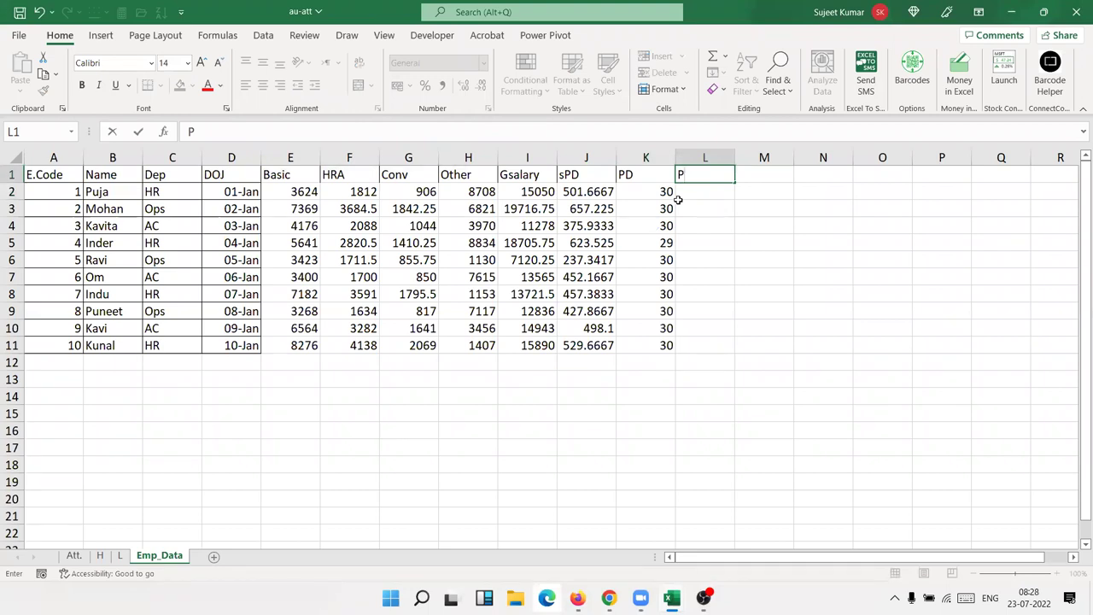
type("_BA")
key("BackSpace")
key("BackSpace")
key("BackSpace")
key("BackSpace")
type("Ba")
key("BackSpace")
key("BackSpace")
type("PBasic")
key("Return")
key("Up")
key("Right")
Step: Add the PHRA, PConv, POther and GPay headings in M1 through P1
type("P")
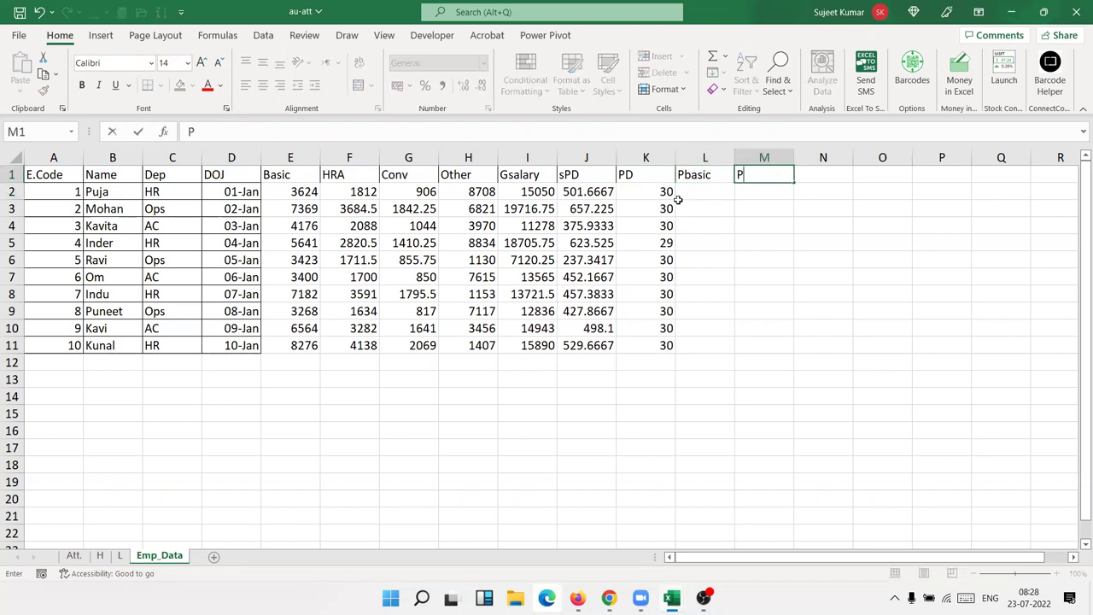
type("HRA")
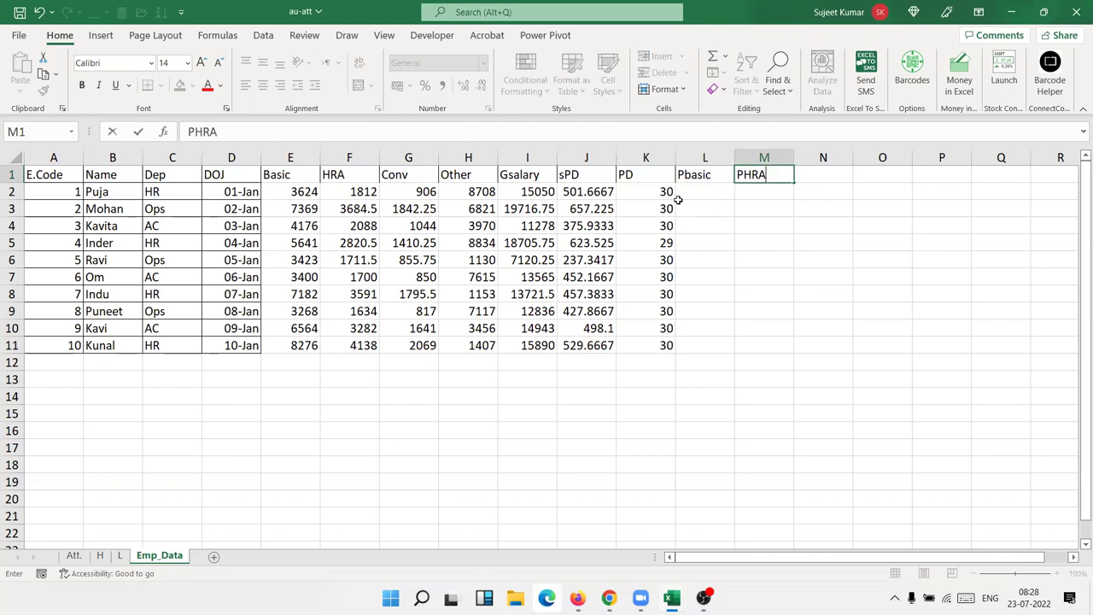
key("Right")
type("PConv")
key("Right")
type("P")
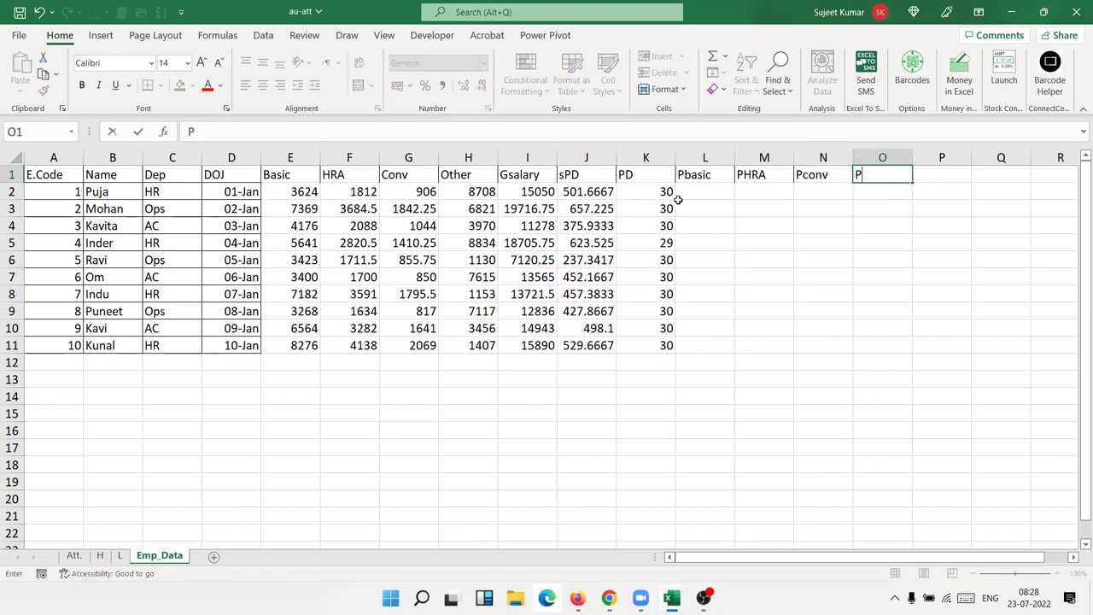
type("Other")
key("Return")
key("Up")
key("Right")
key("Right")
type("F")
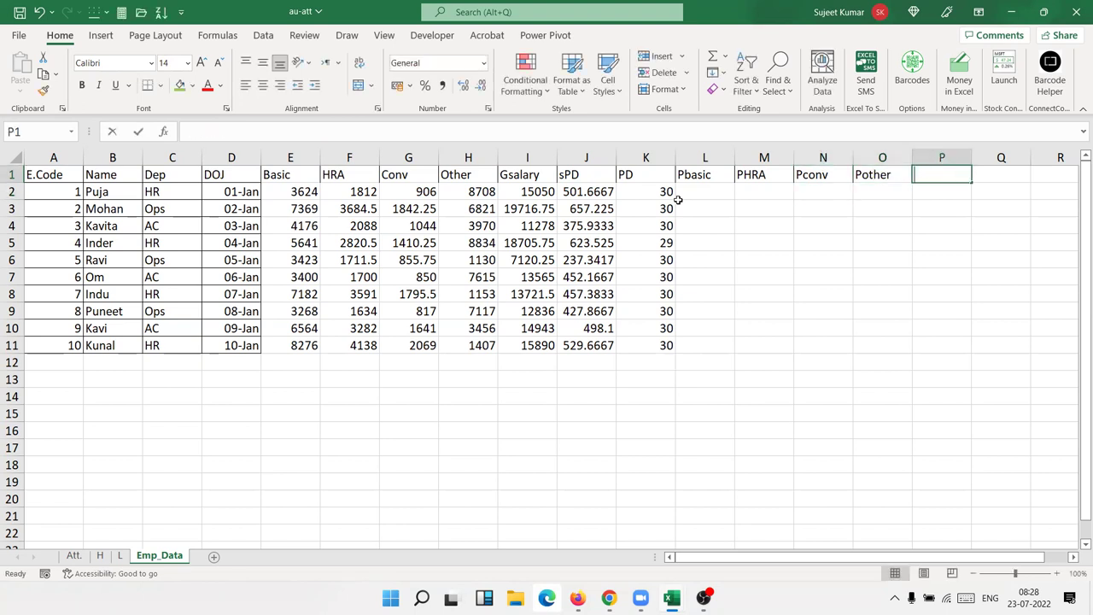
key("BackSpace")
type("G")
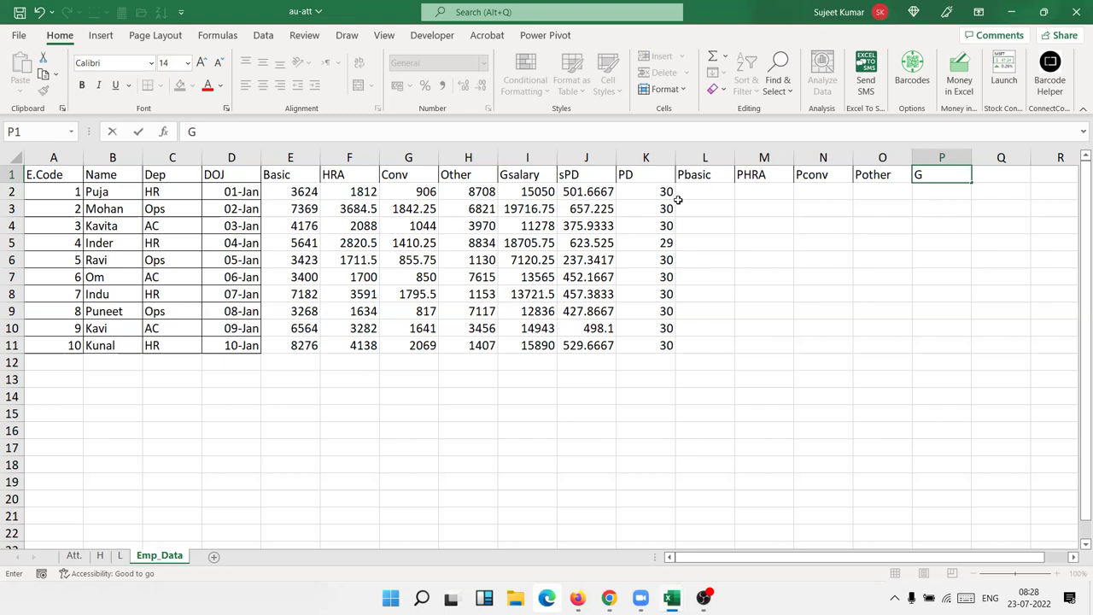
type("Pay")
key("Return")
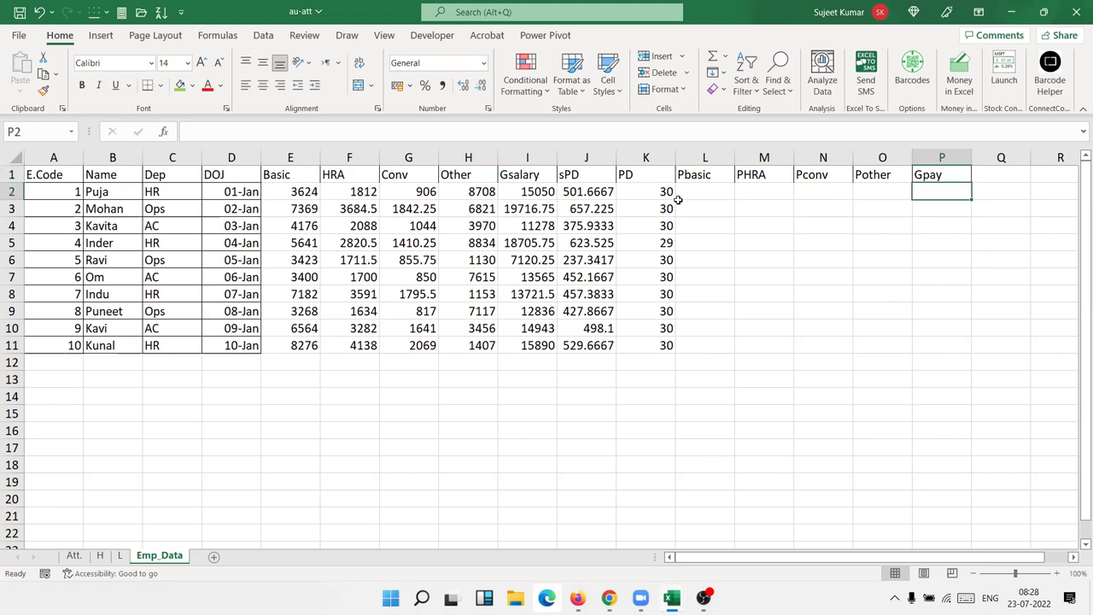
Step: Insert a blank column at L before PBasic, then undo the insertion
key("Left")
key("Left")
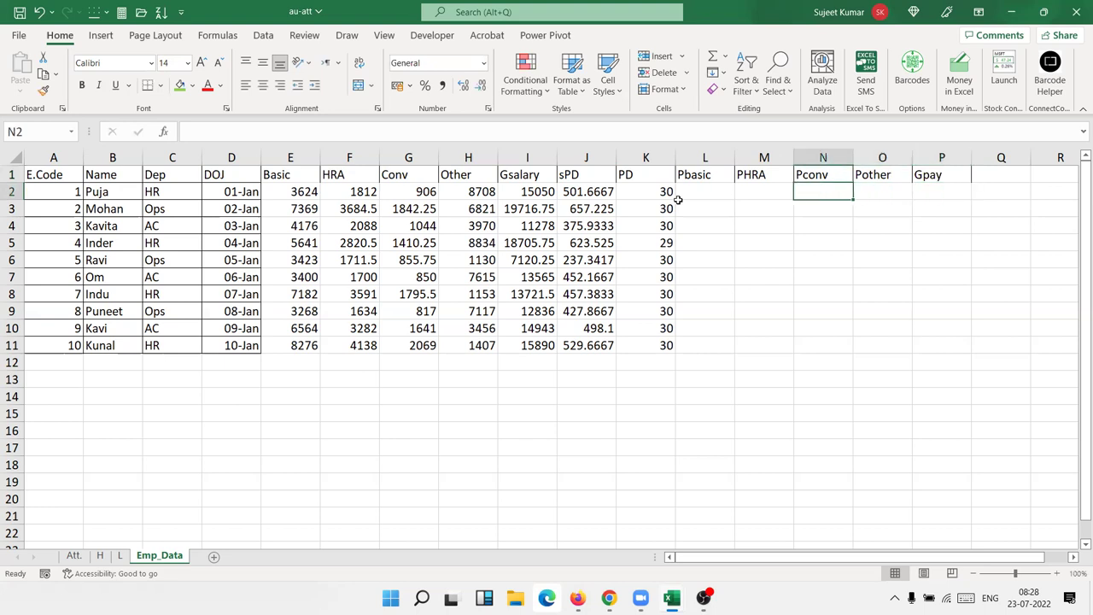
key("Left")
key("Left")
key("Left")
key("Left")
key("Left")
key("Right")
key("Right")
key("Right")
key("Left")
key("Left")
key("Right")
key("Right")
key("ctrl+space")
key("ctrl+shift+plus")
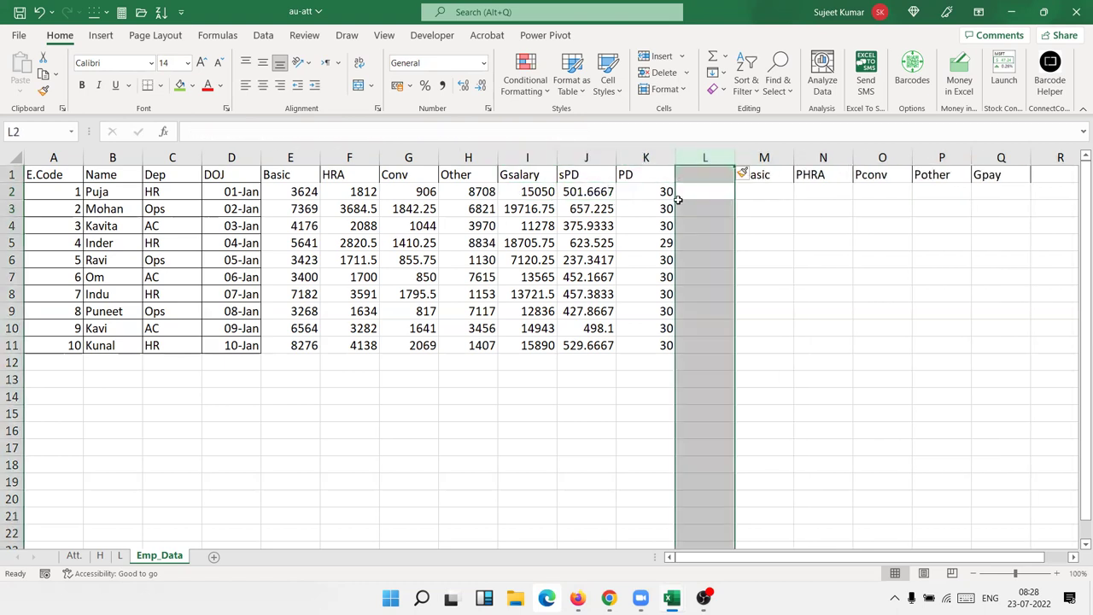
key("Up")
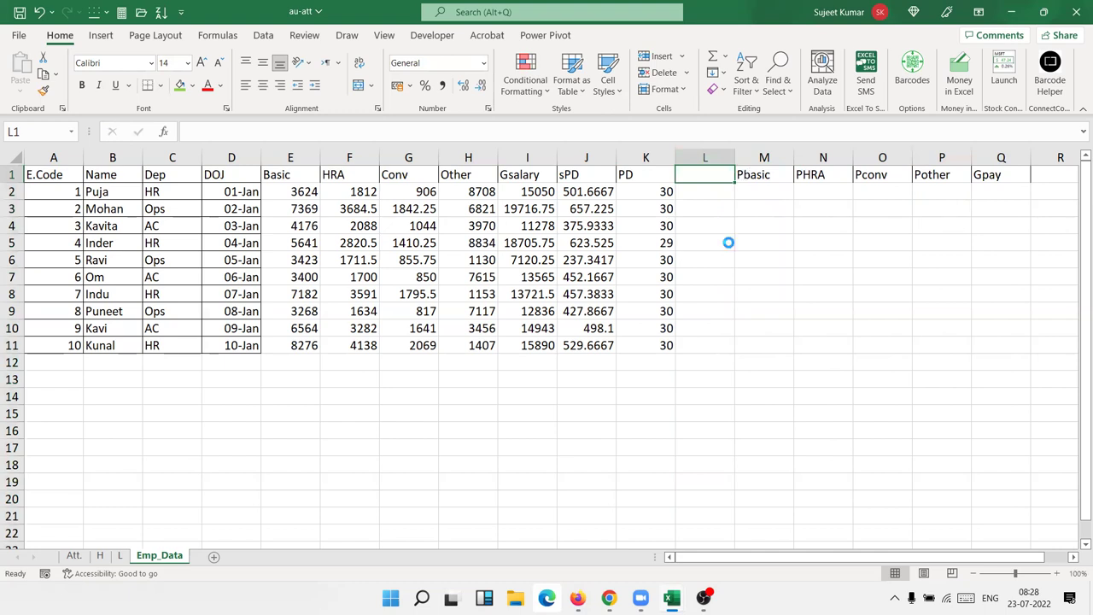
key("ctrl+z")
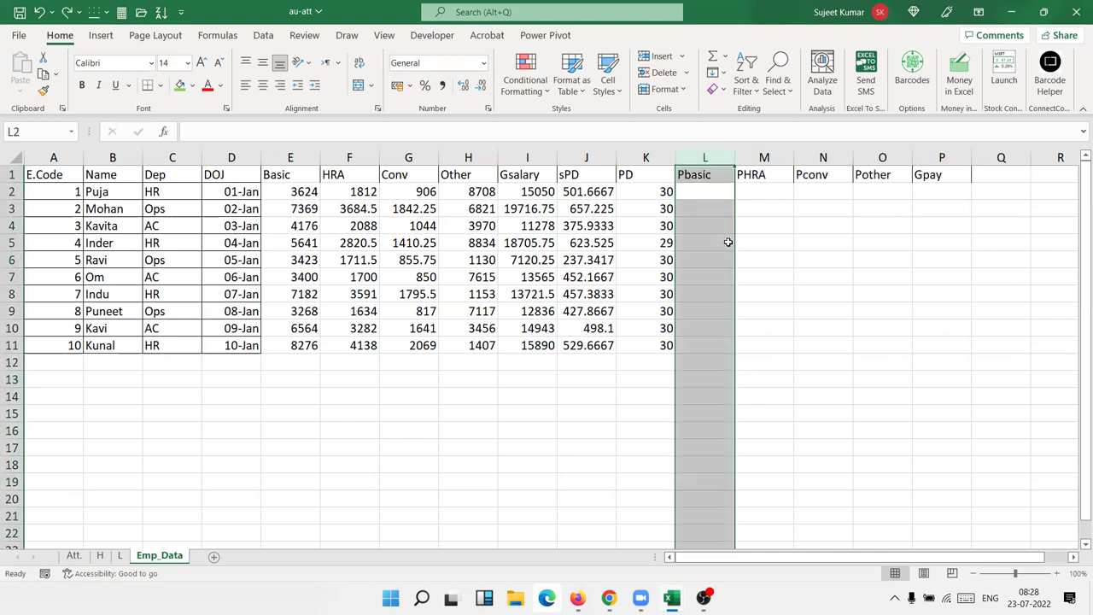
left_click(708, 195)
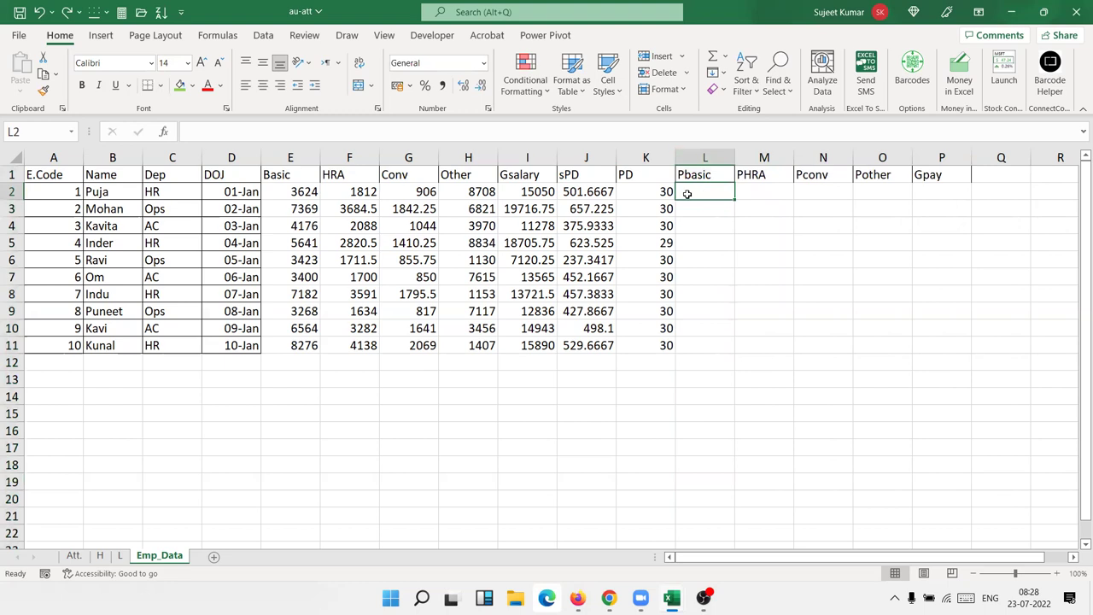
left_click(655, 193)
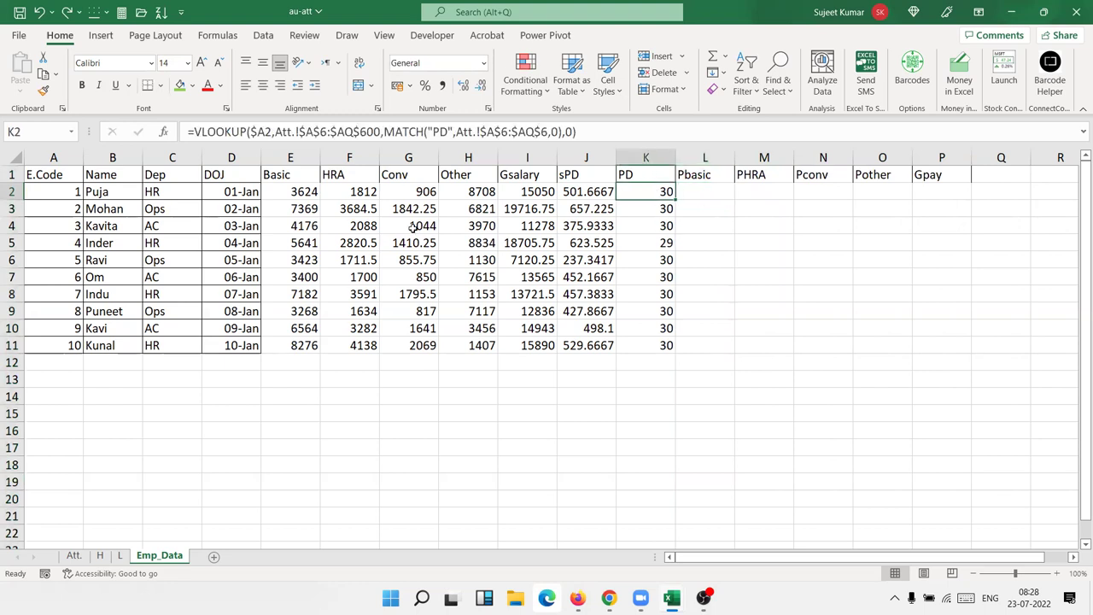
left_click(291, 193)
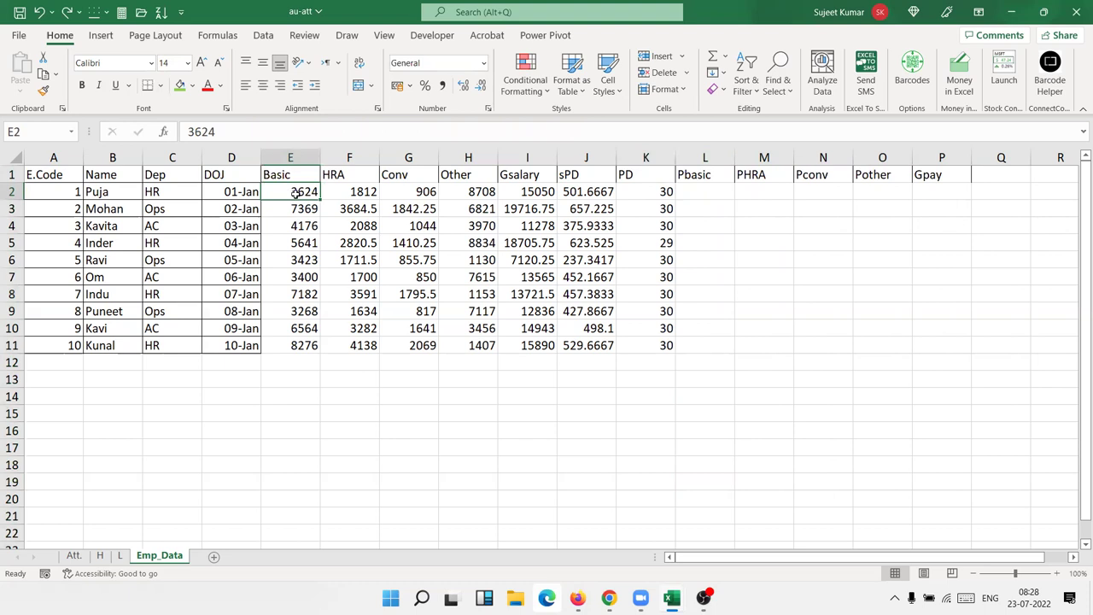
left_click(638, 193)
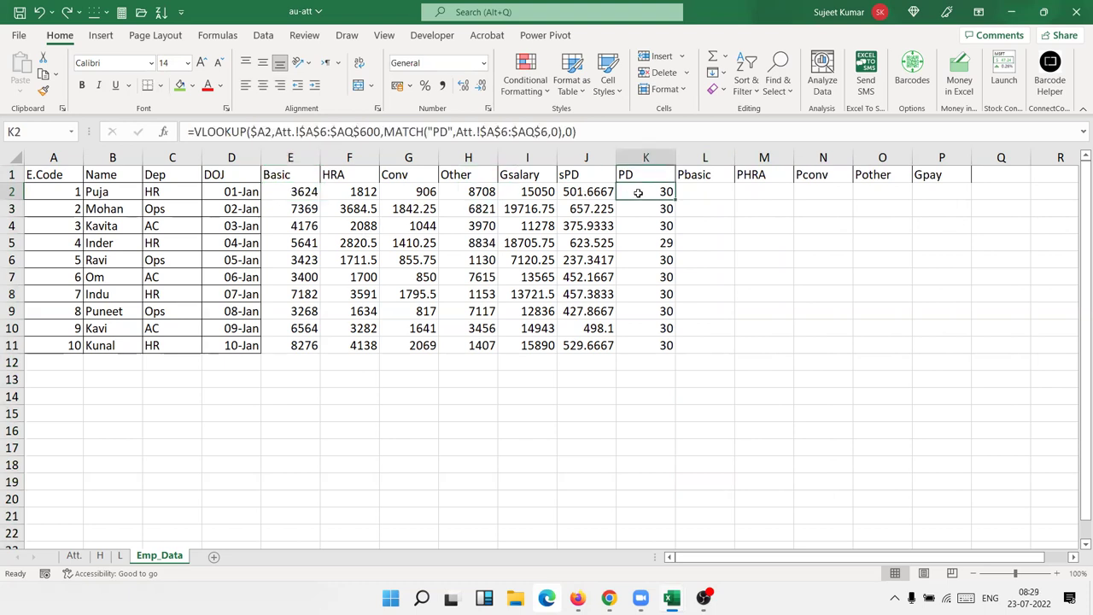
left_click(294, 193)
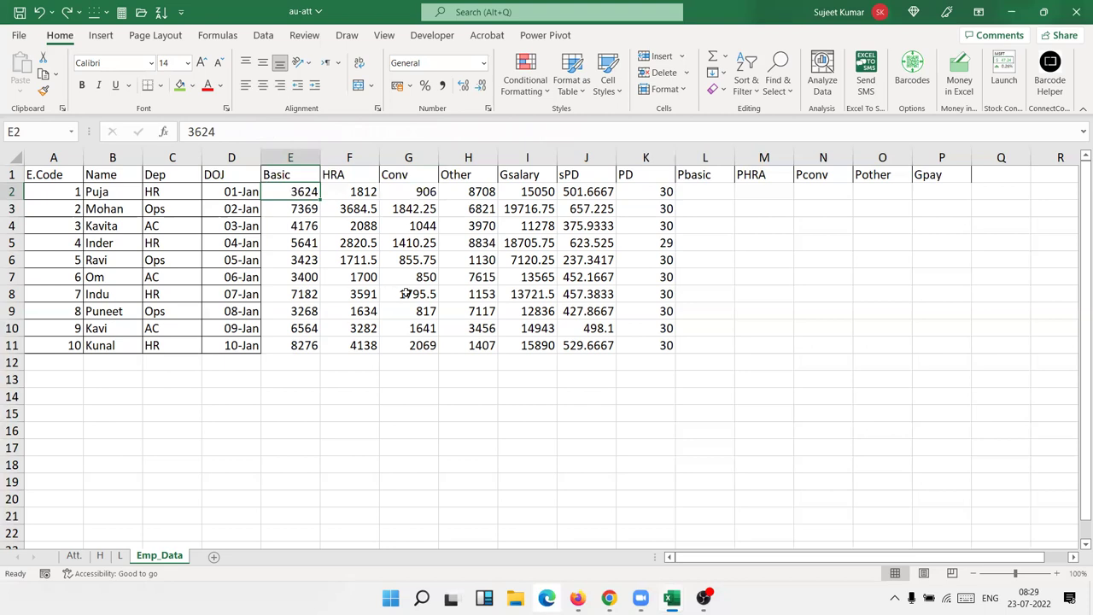
left_click(536, 395)
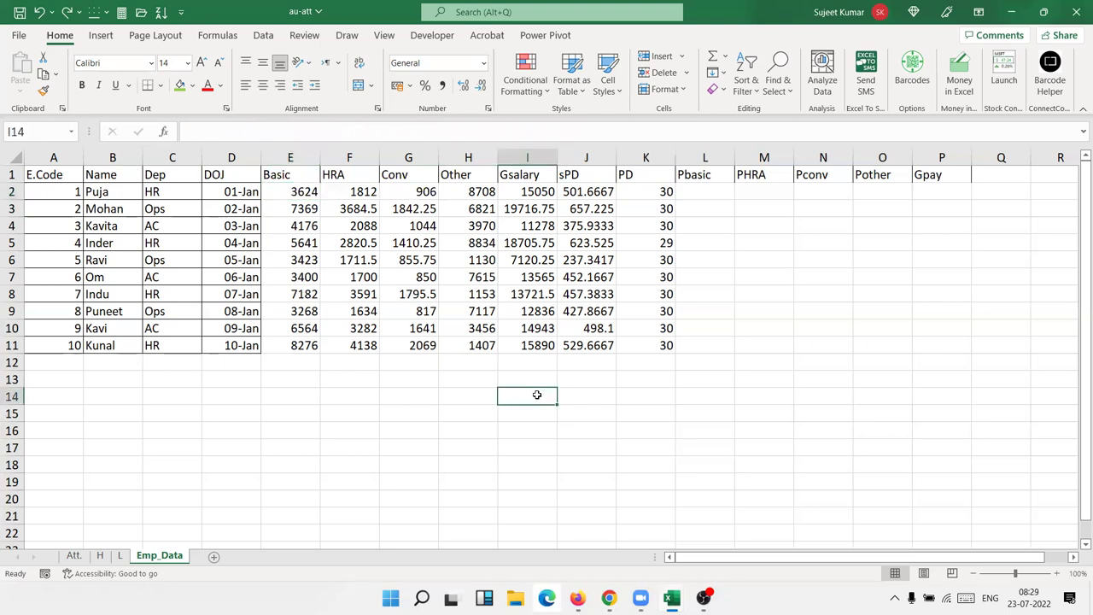
type("=")
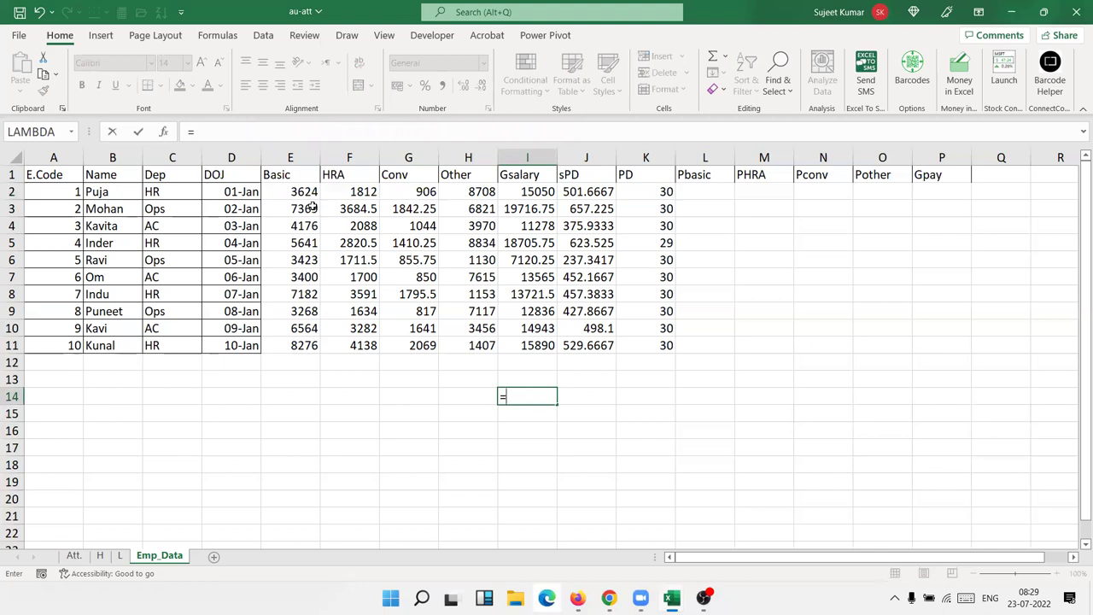
type("'")
key("Escape")
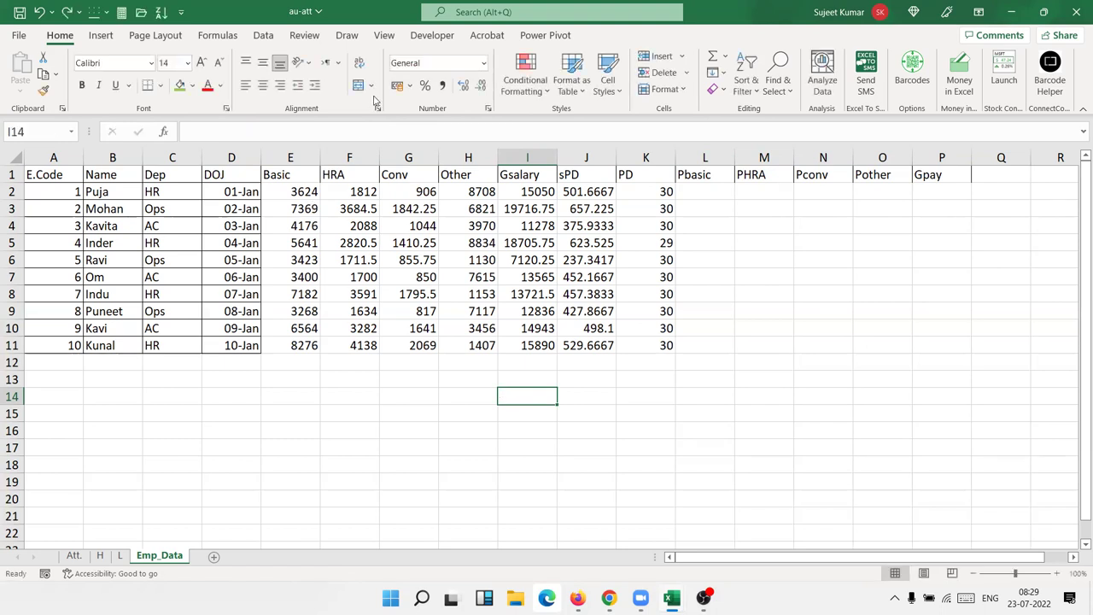
left_click(665, 247)
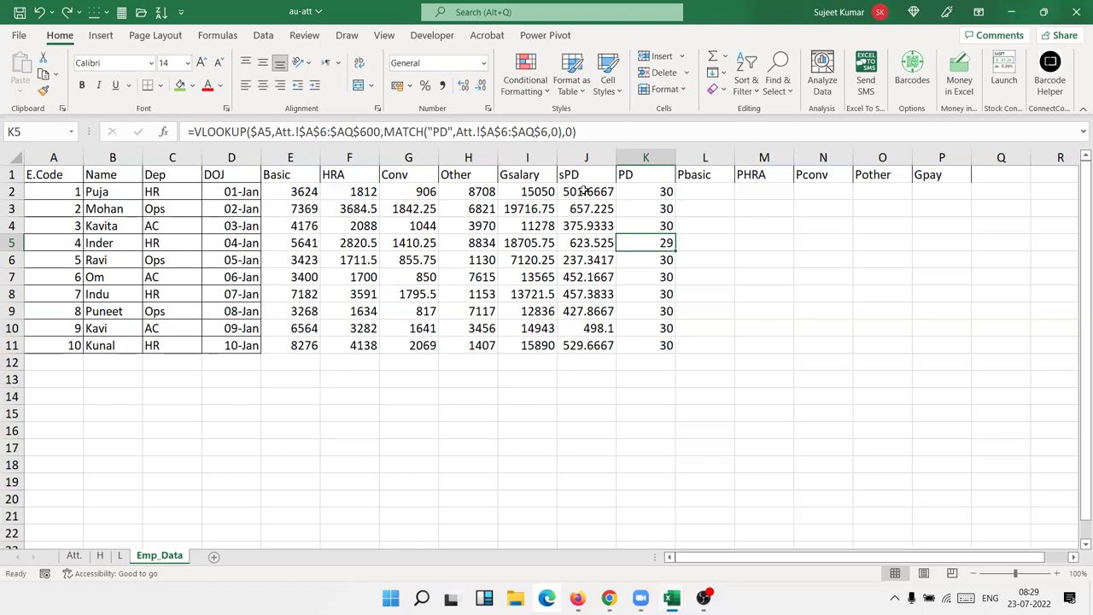
left_click_drag(601, 195, 560, 346)
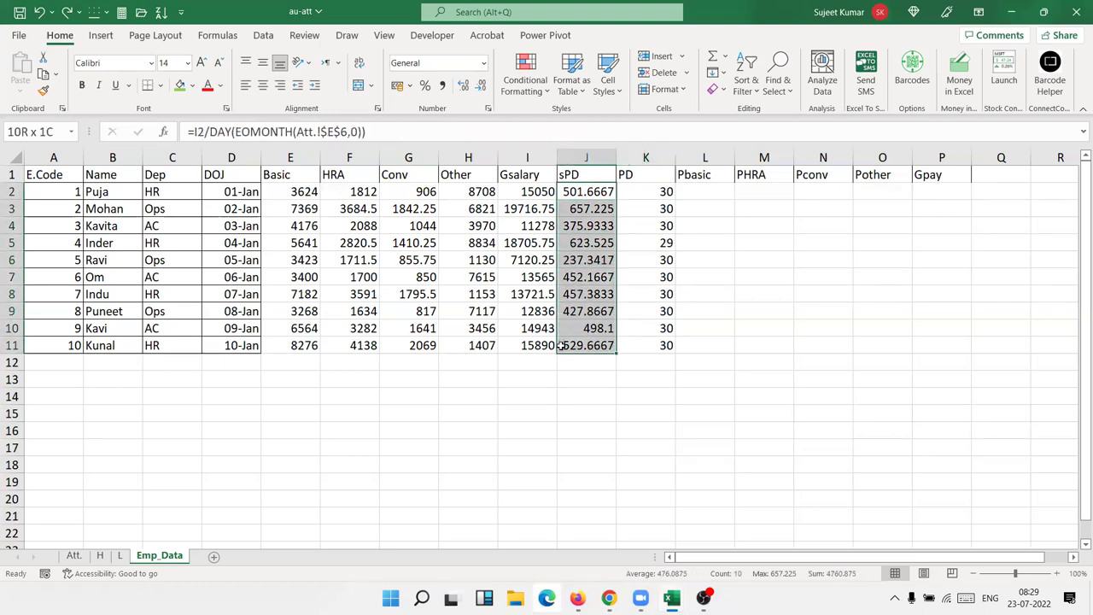
left_click_drag(560, 345, 566, 342)
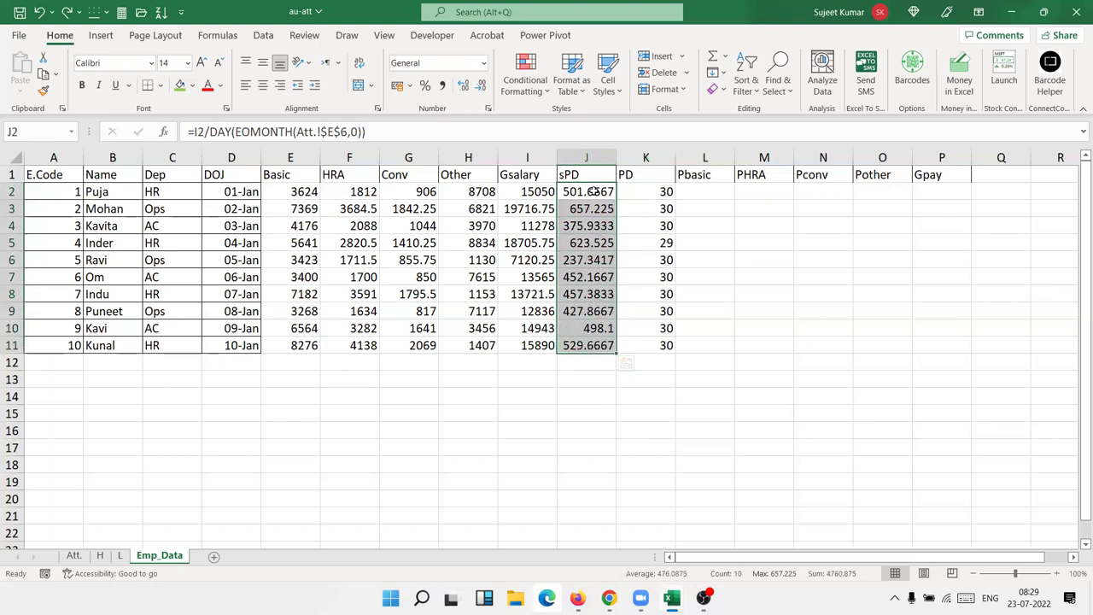
left_click(663, 191)
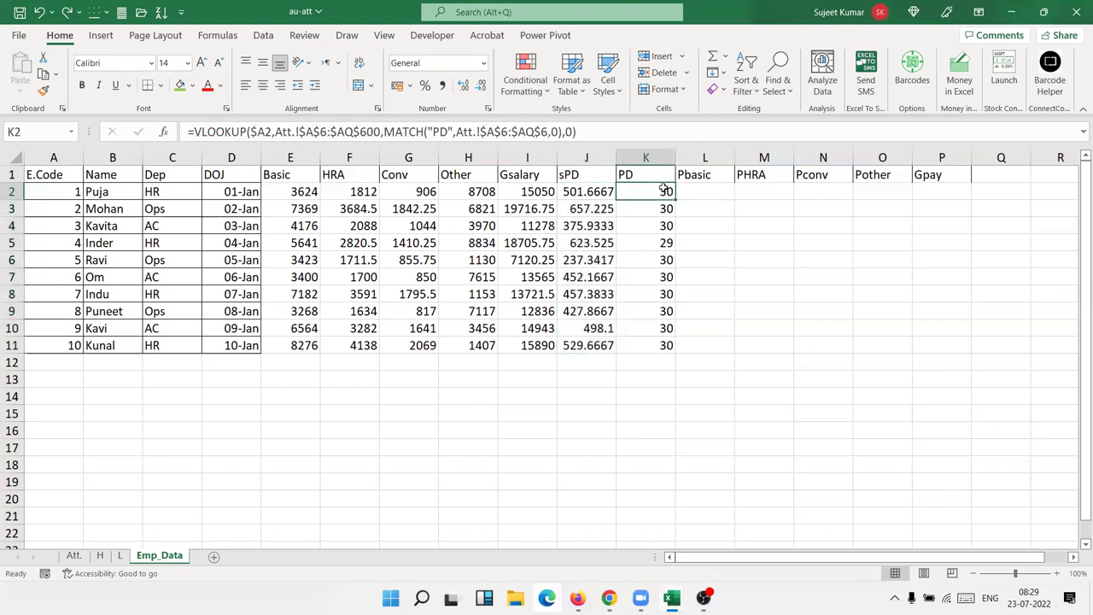
left_click(572, 182)
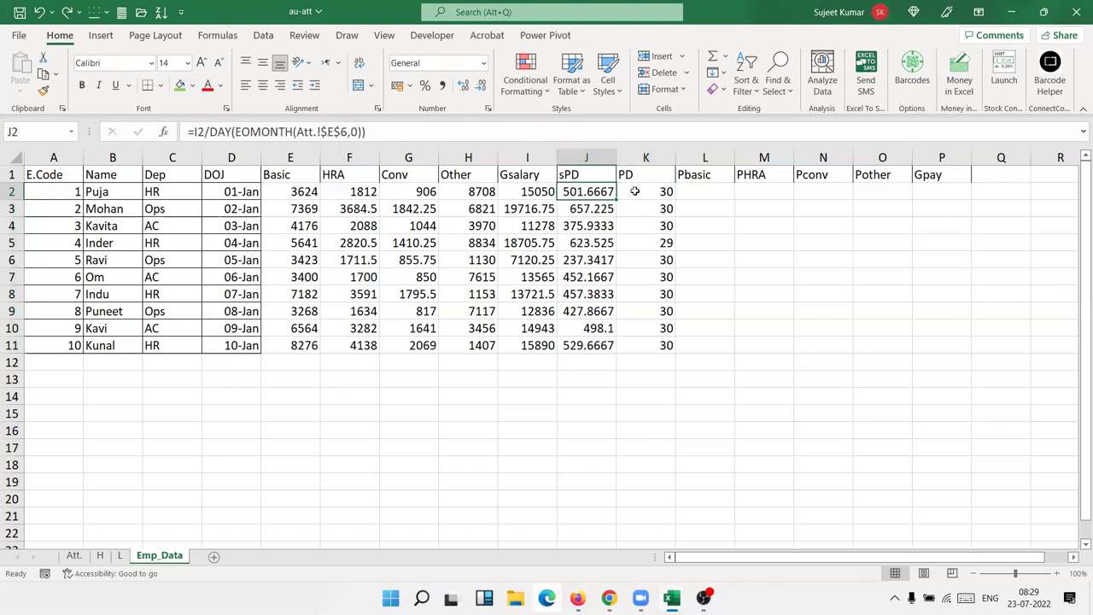
left_click(660, 191)
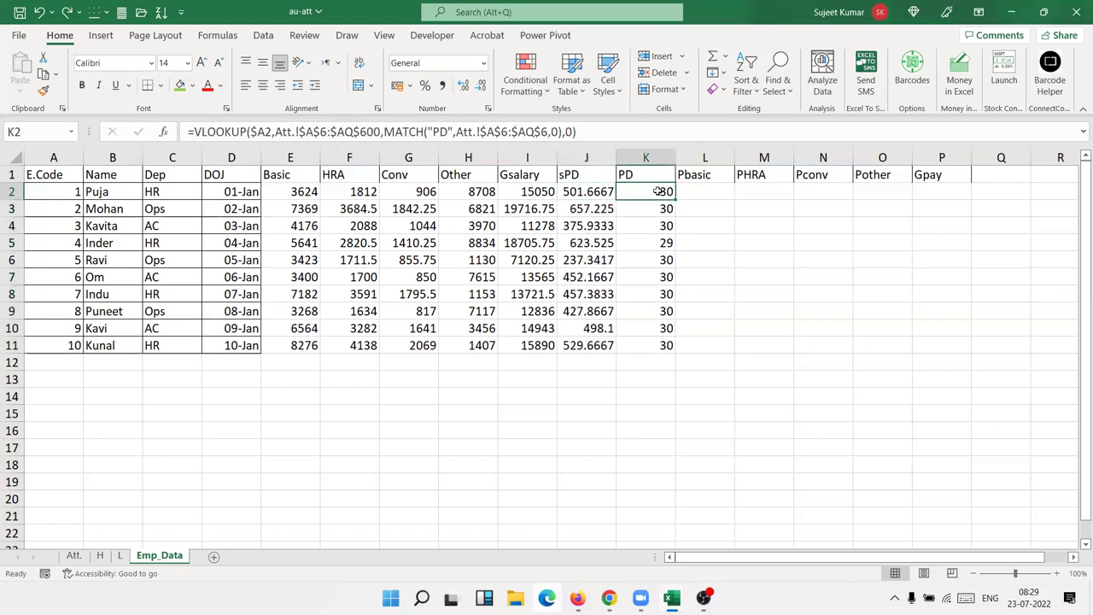
Step: Enter =E2/K2 in Pbasic cell L2, giving 120.8
left_click(720, 199)
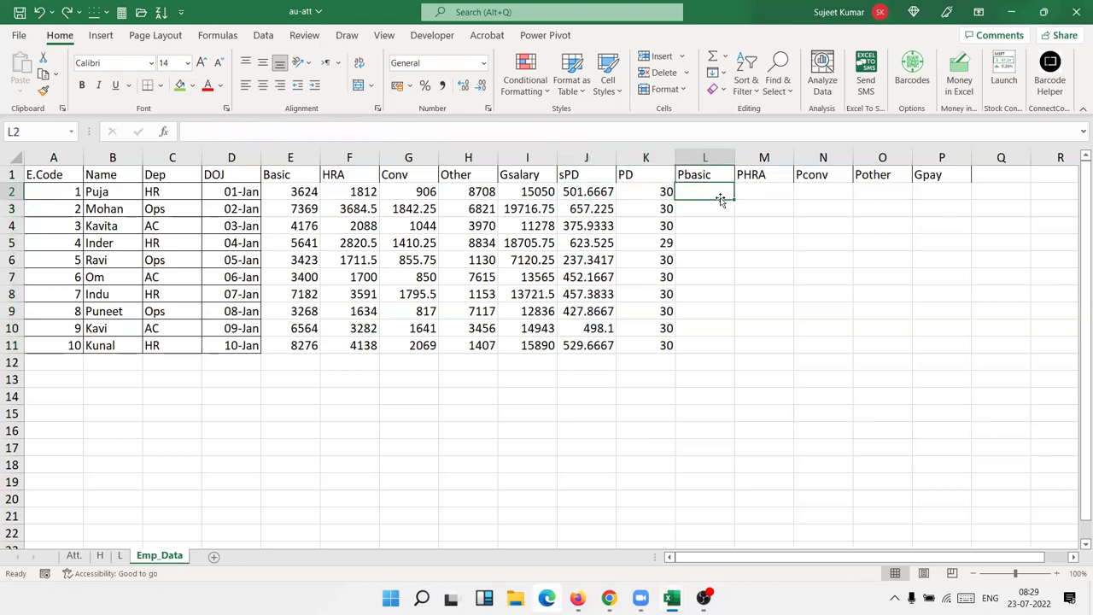
type("=")
key("Left")
key("Left")
key("Left")
key("Left")
key("Left")
key("Left")
type("/")
left_click(666, 188)
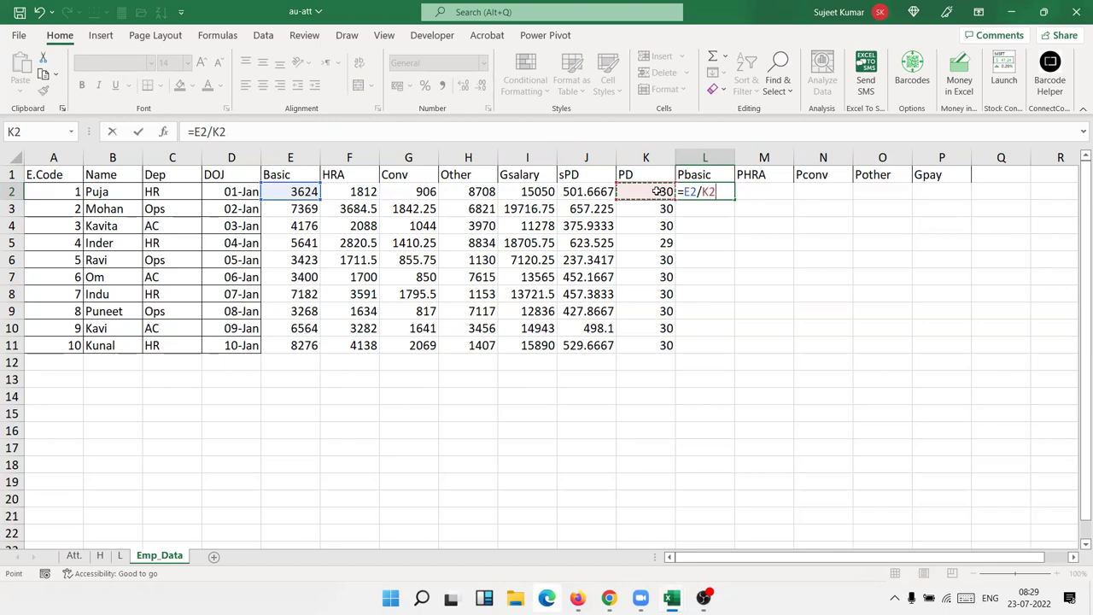
key("Return")
key("Up")
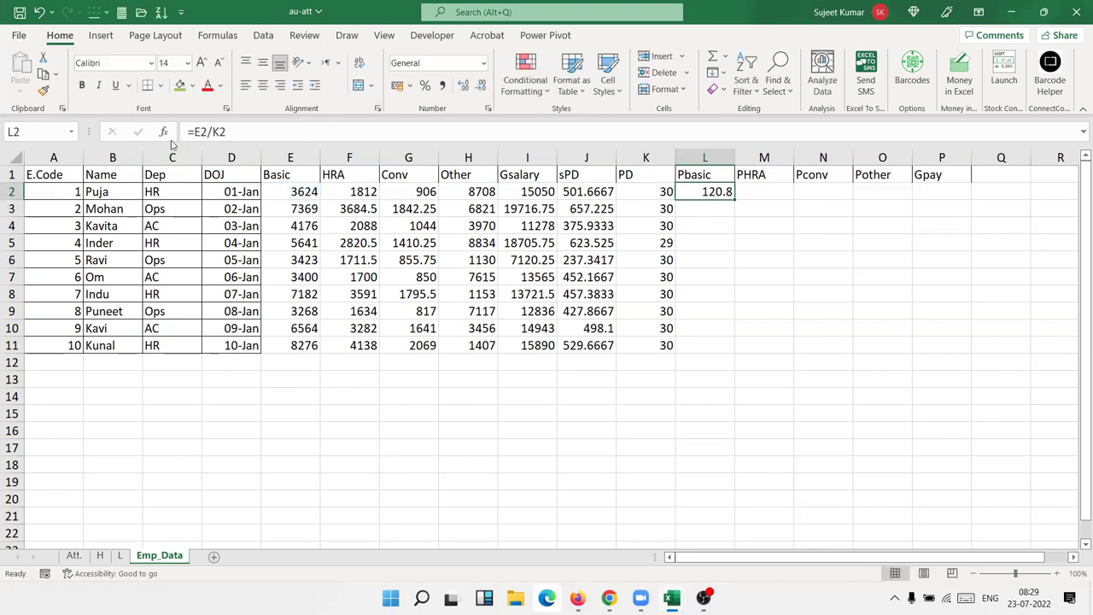
Step: Change L2 to =(E2/K2)*K2, fill it down to L11, and check row 5
left_click(196, 131)
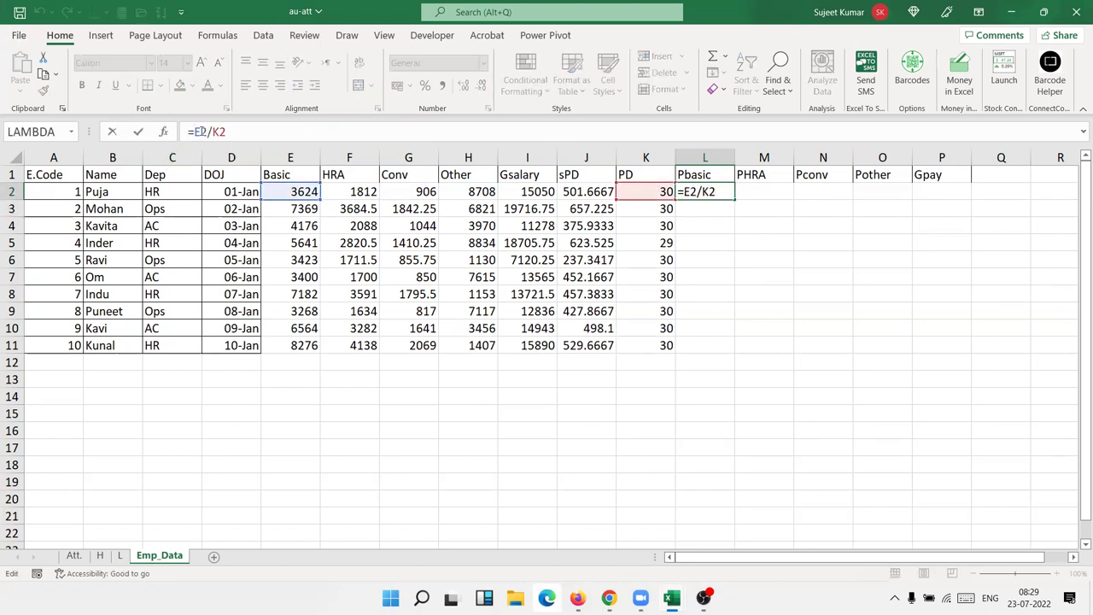
type("(")
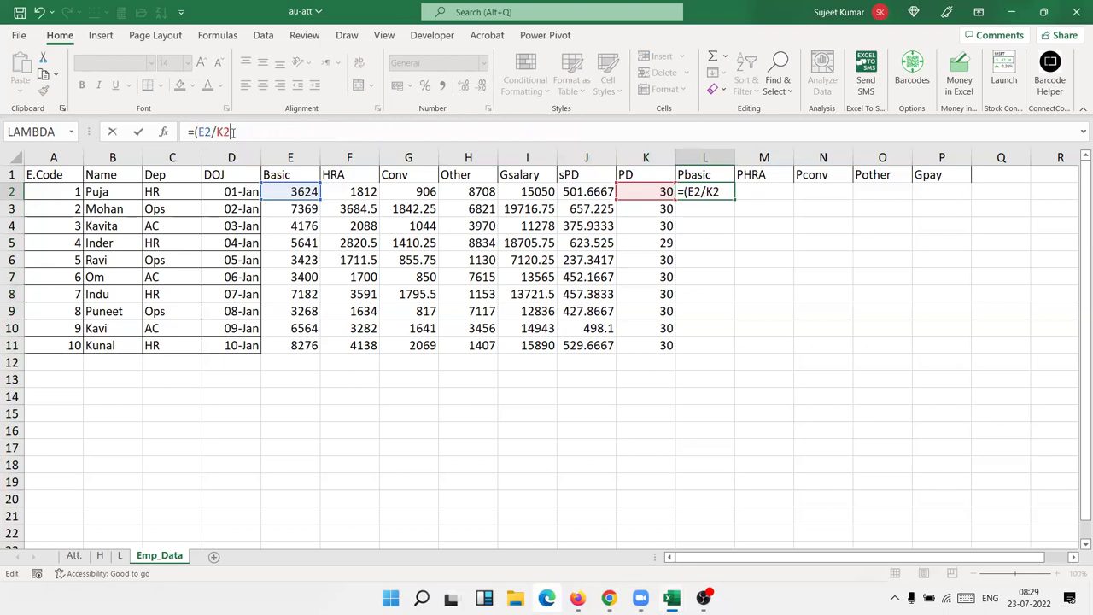
type(")*")
left_click(663, 191)
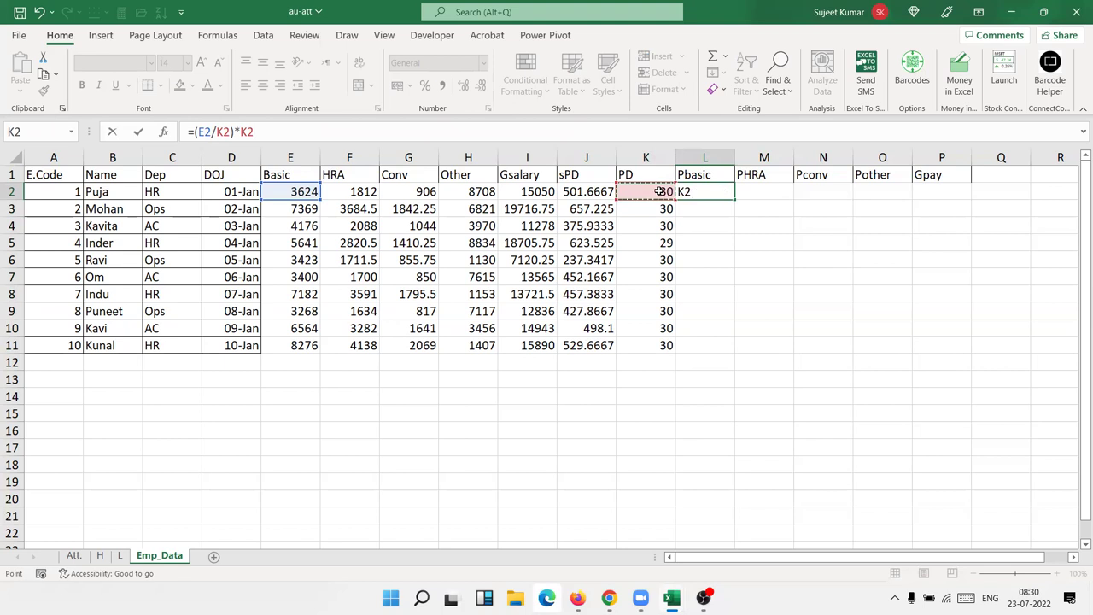
key("ctrl+Return")
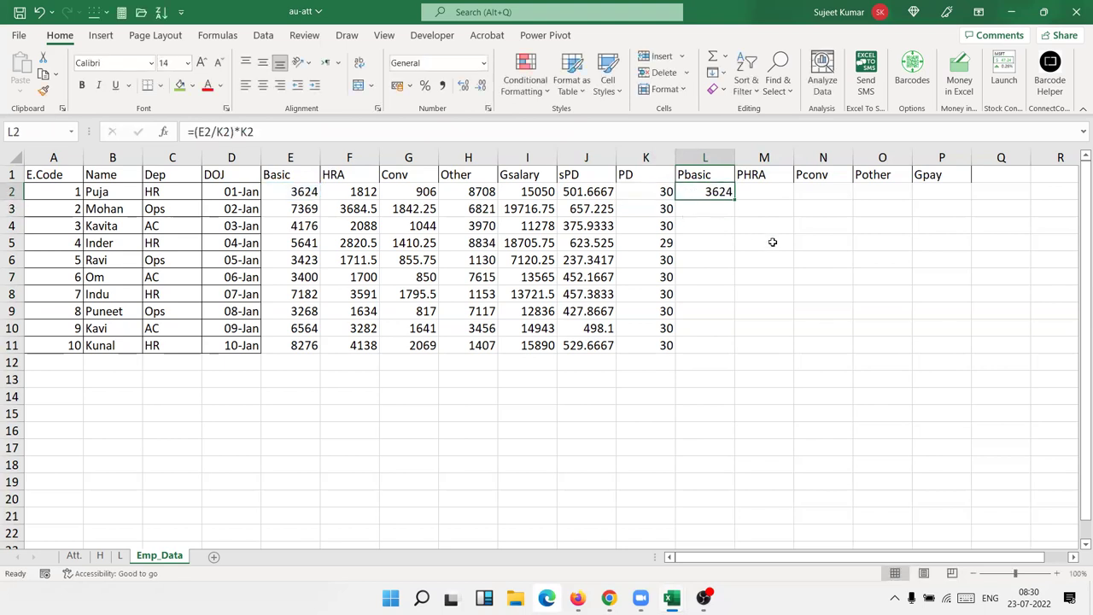
left_click_drag(736, 198, 736, 354)
left_click(666, 243)
left_click(712, 242)
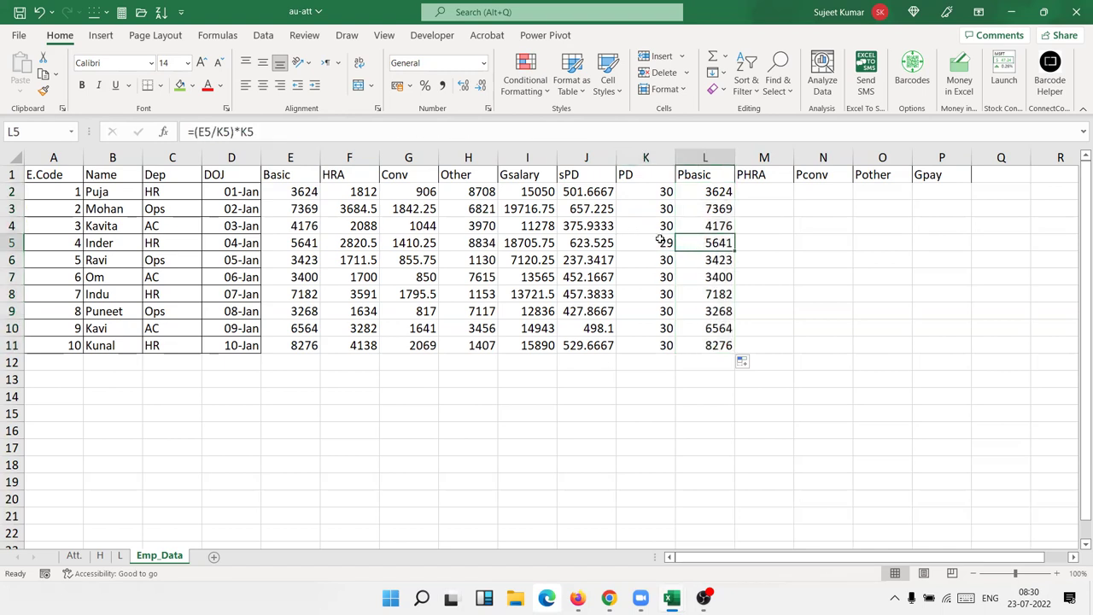
left_click(705, 194)
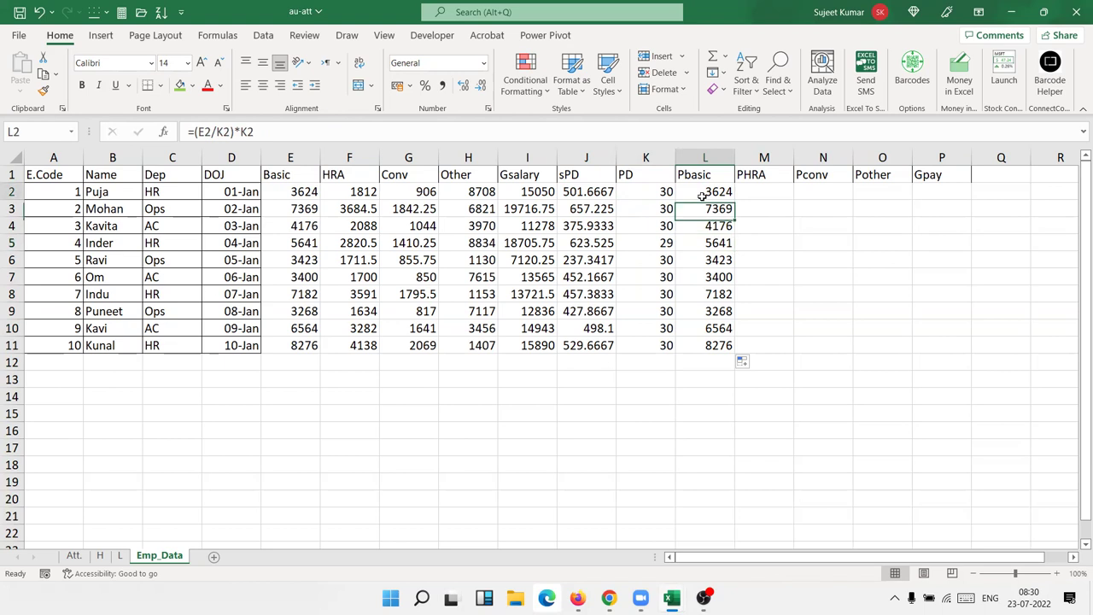
left_click(202, 132)
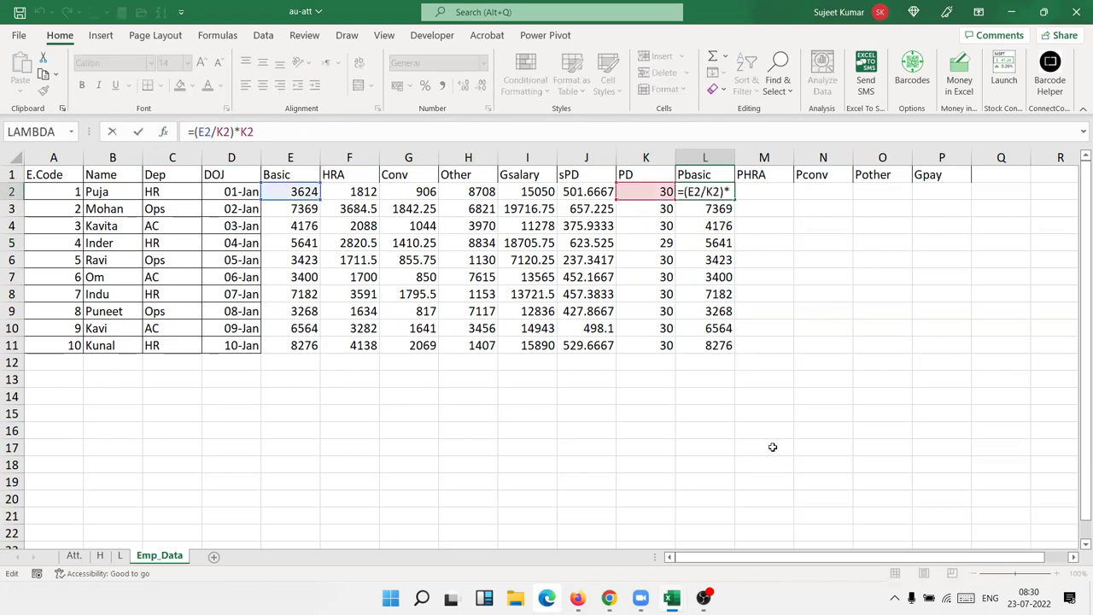
Step: Clear the old Pbasic values in L2:L11
key("ctrl+Return")
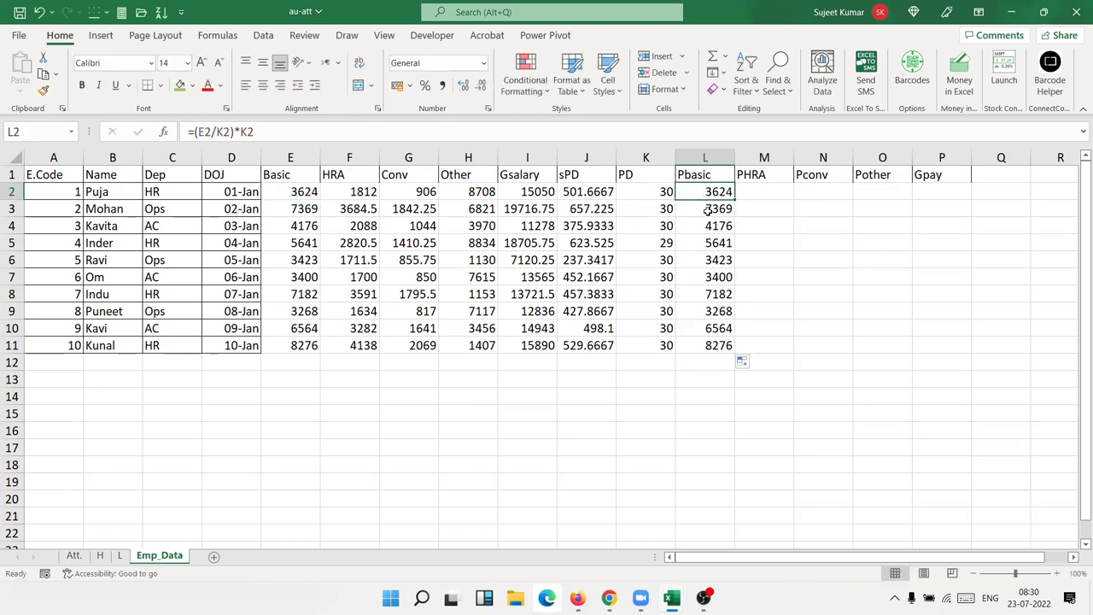
key("Right")
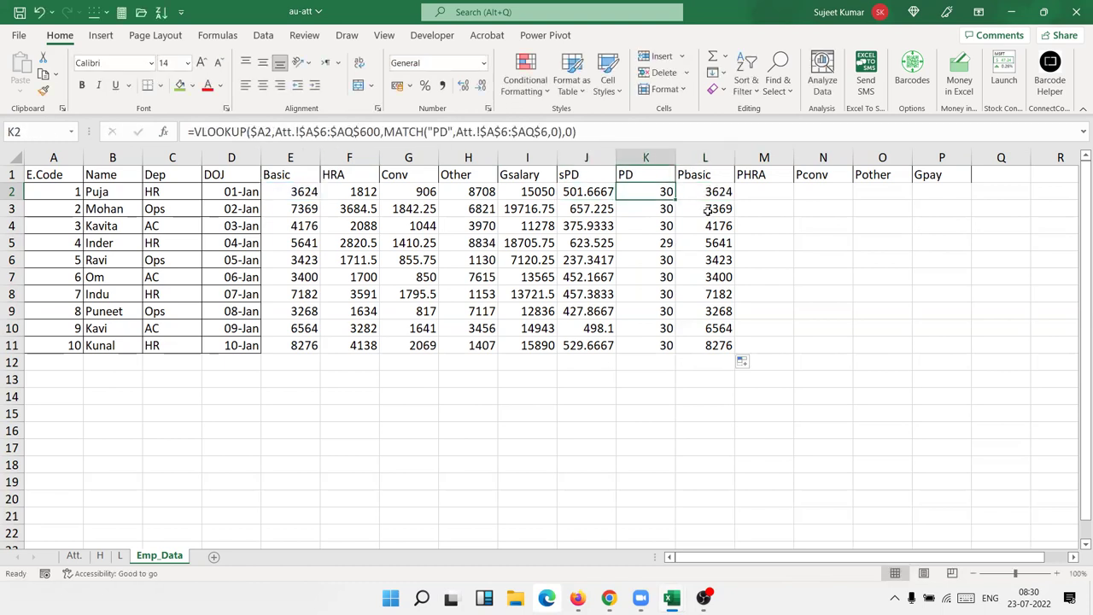
key("Right")
key("ctrl+shift+Down")
key("Delete")
key("Up")
key("Down")
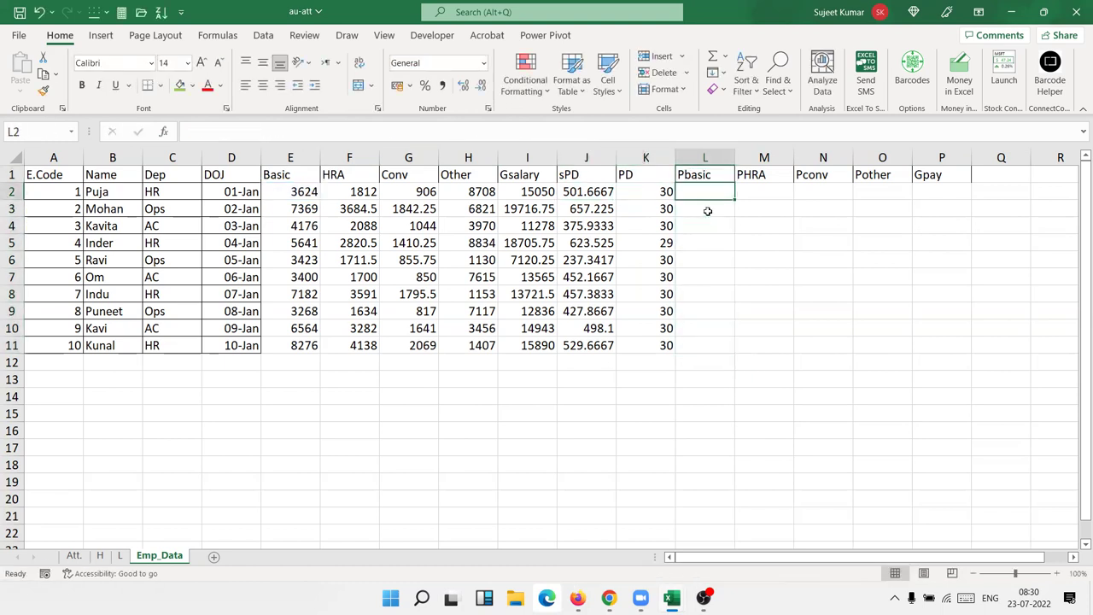
Step: Copy the DAY(EOMONTH(Att.!$E$6,0)) expression from J2's sPD formula
type("=")
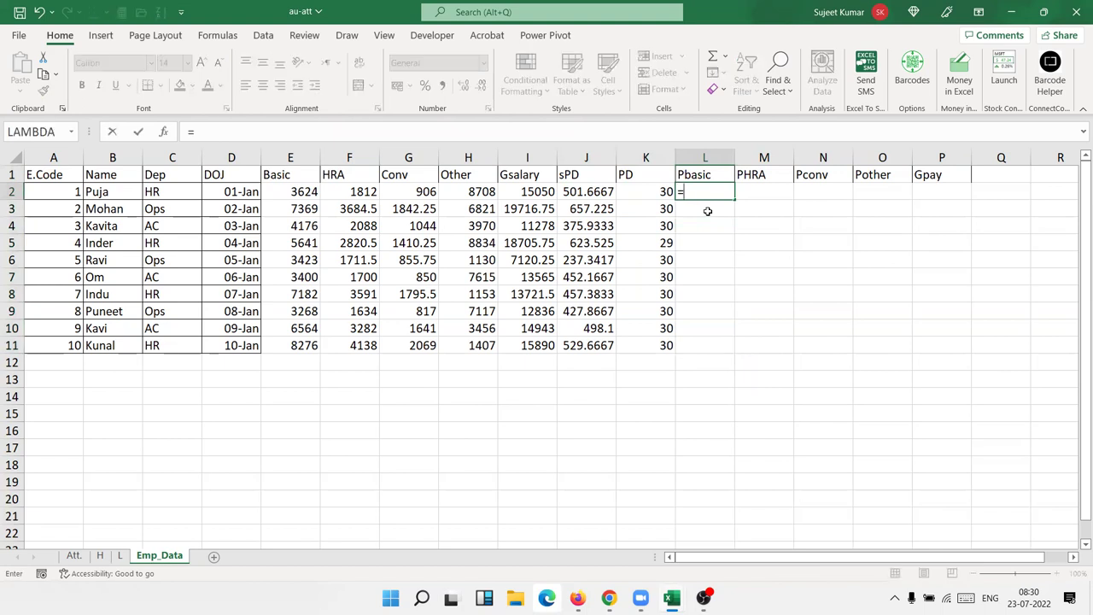
key("Left")
key("Left")
key("Left")
key("Left")
key("Escape")
key("Left")
key("Left")
key("Left")
key("Right")
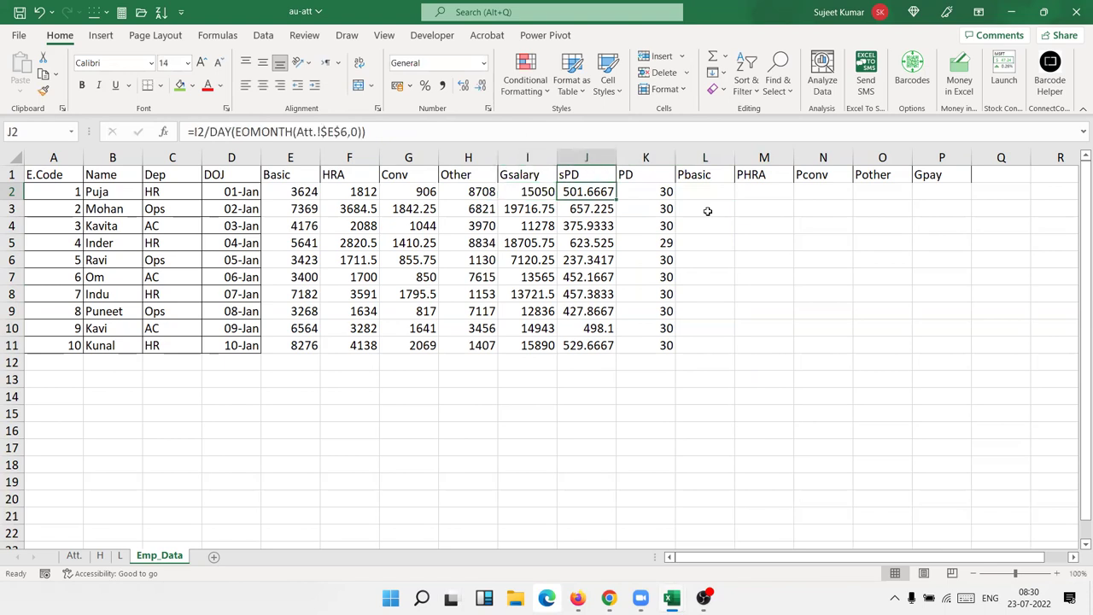
left_click_drag(209, 132, 368, 132)
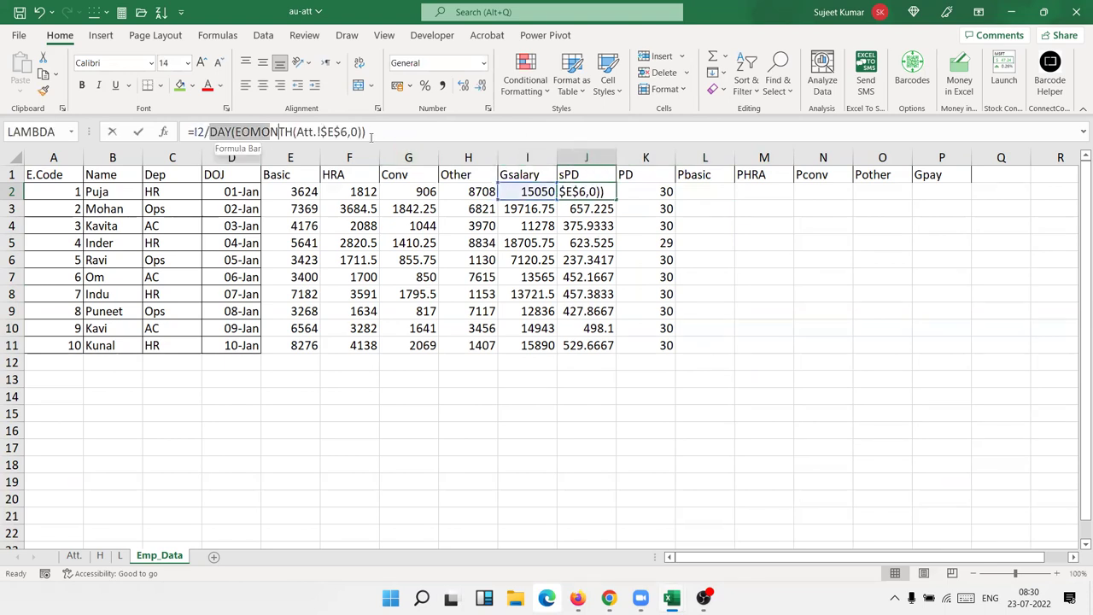
key("Escape")
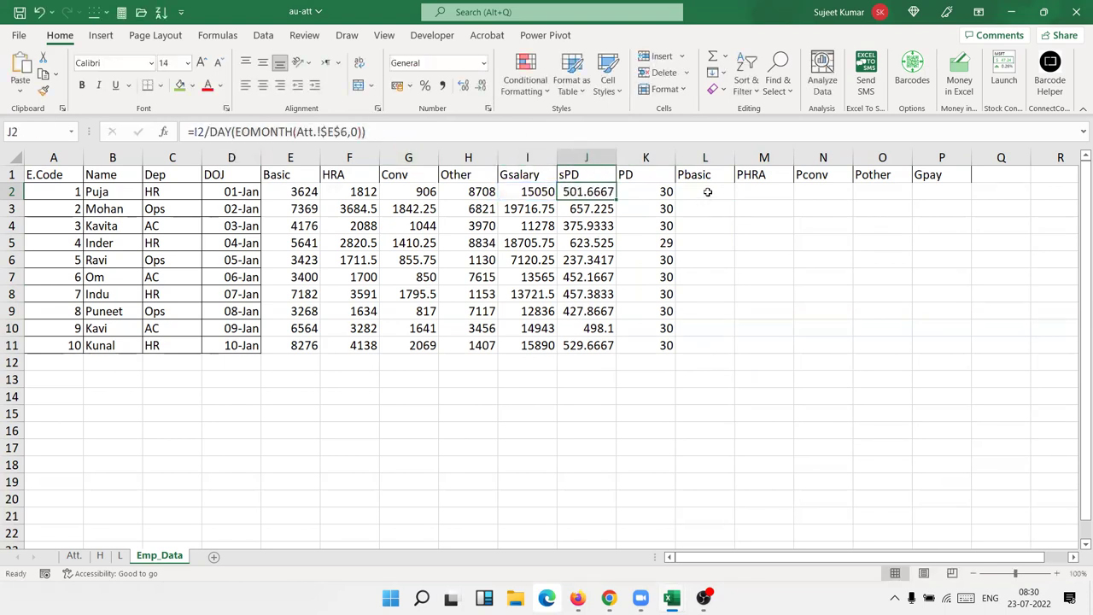
Step: Enter =E2/DAY(EOMONTH(Att.!$E$6,0)) in L2
left_click(707, 192)
type("=")
key("Left")
key("Left")
key("Left")
key("Left")
key("Left")
key("Left")
key("Left")
type("/")
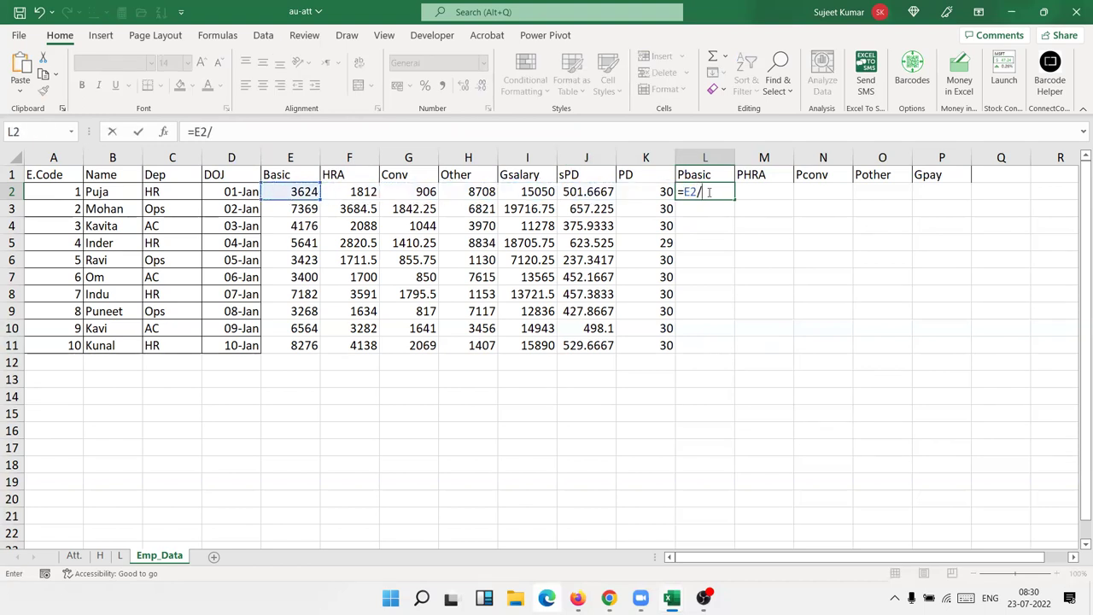
key("ctrl+v")
key("Return")
key("Up")
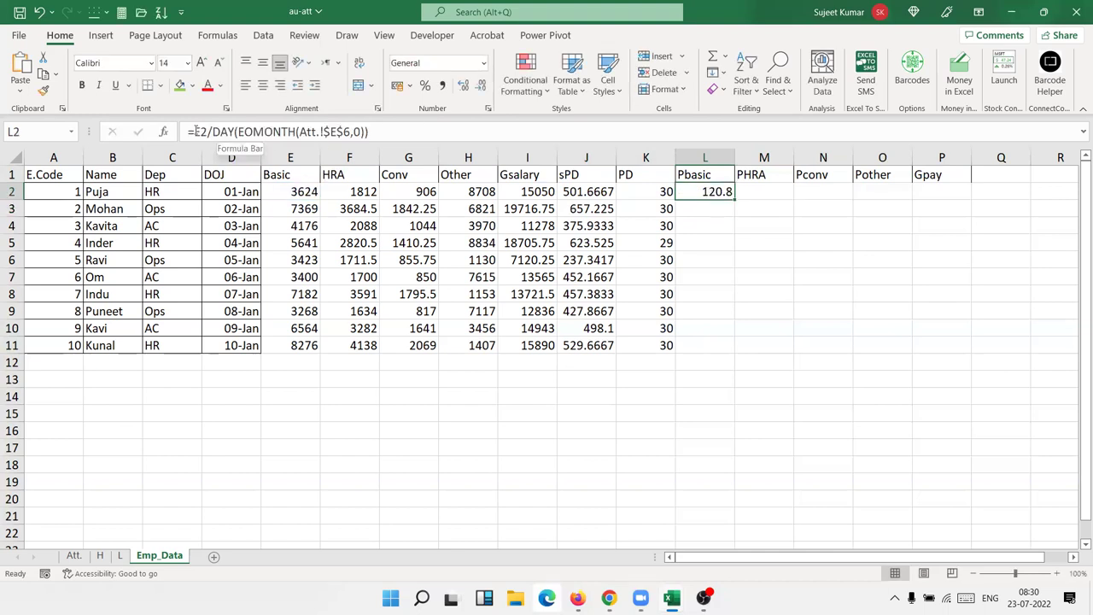
Step: Wrap the L2 division in parentheses and multiply it by PD in K2
left_click(196, 131)
type("(")
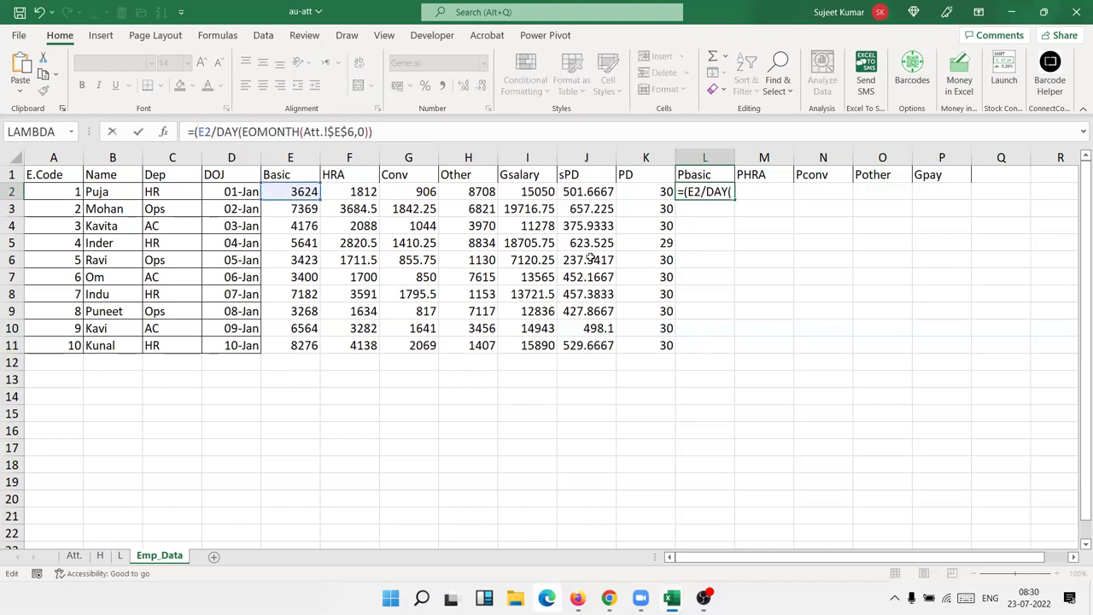
left_click(475, 126)
type(")*")
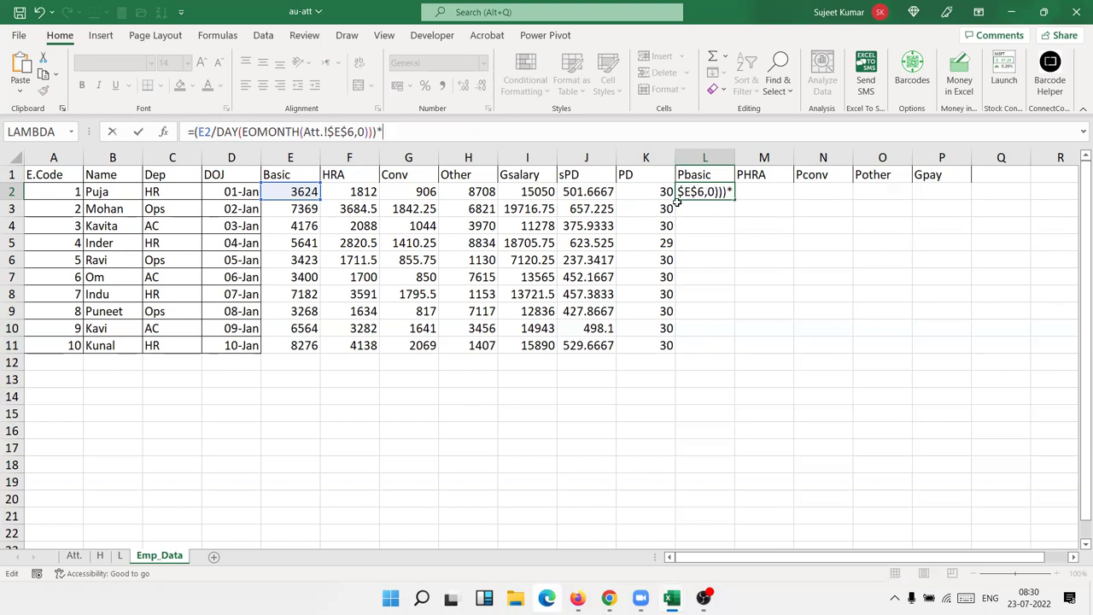
left_click(669, 195)
Step: Fill the prorated Pbasic formula down to L11, giving 5452.967 for employee 4 in L5
key("Return")
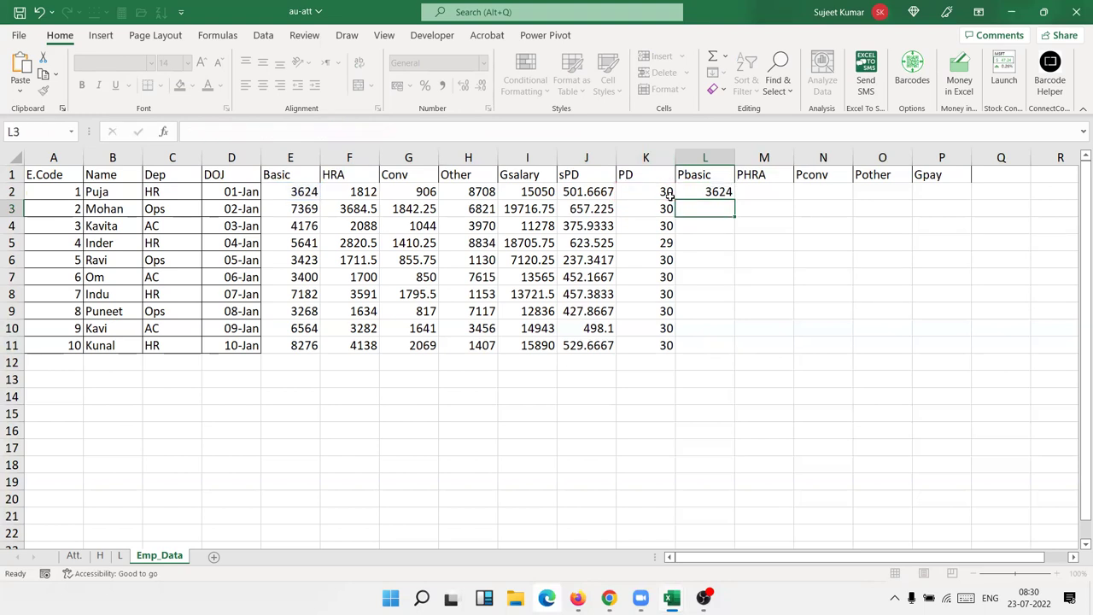
key("Up")
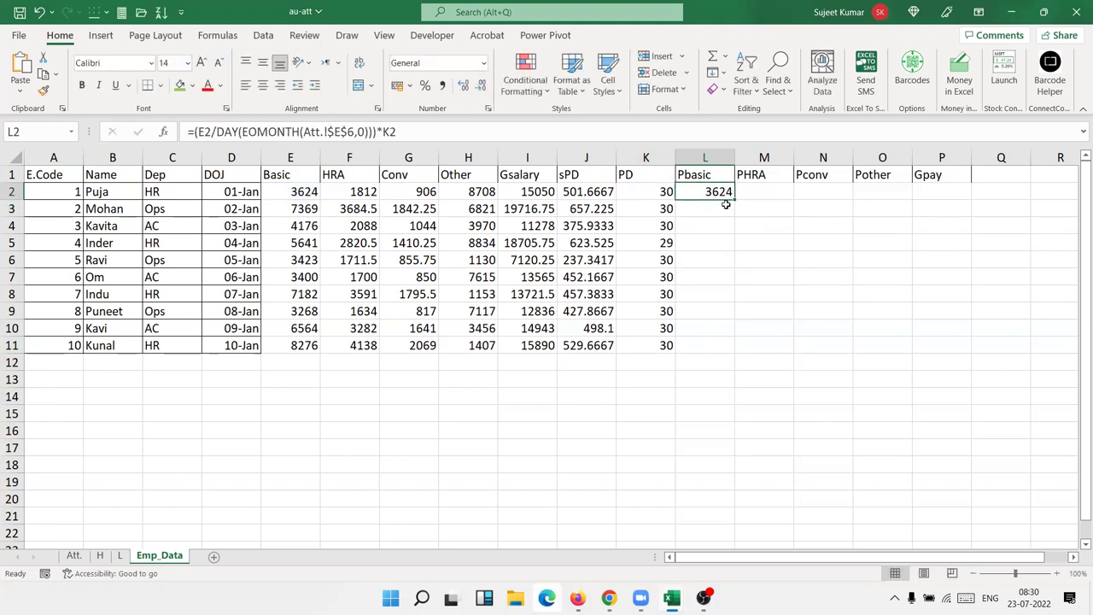
double_click(736, 199)
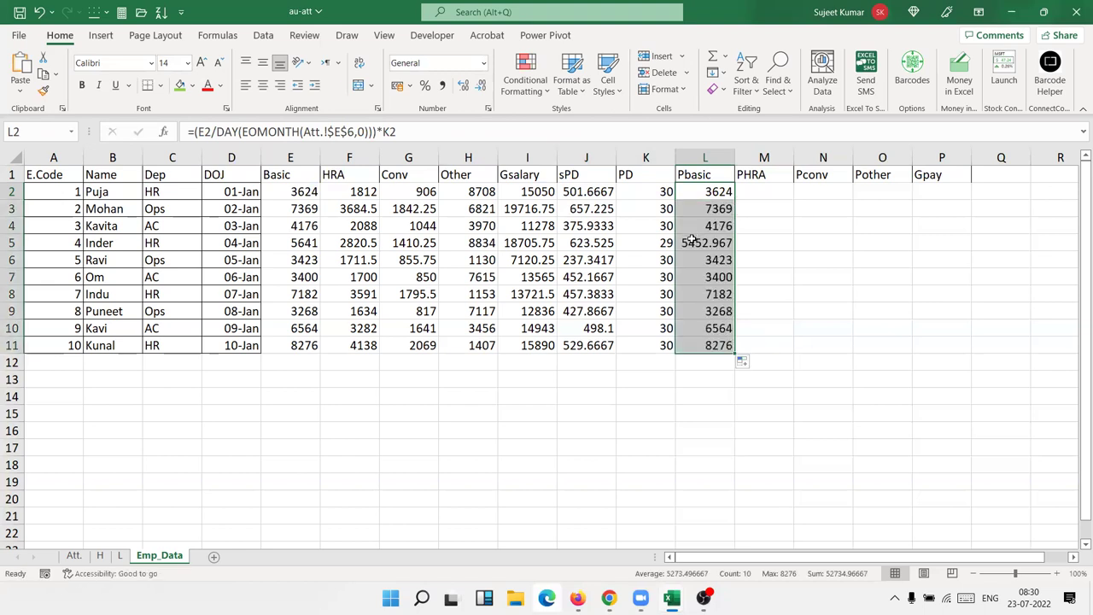
left_click(701, 243)
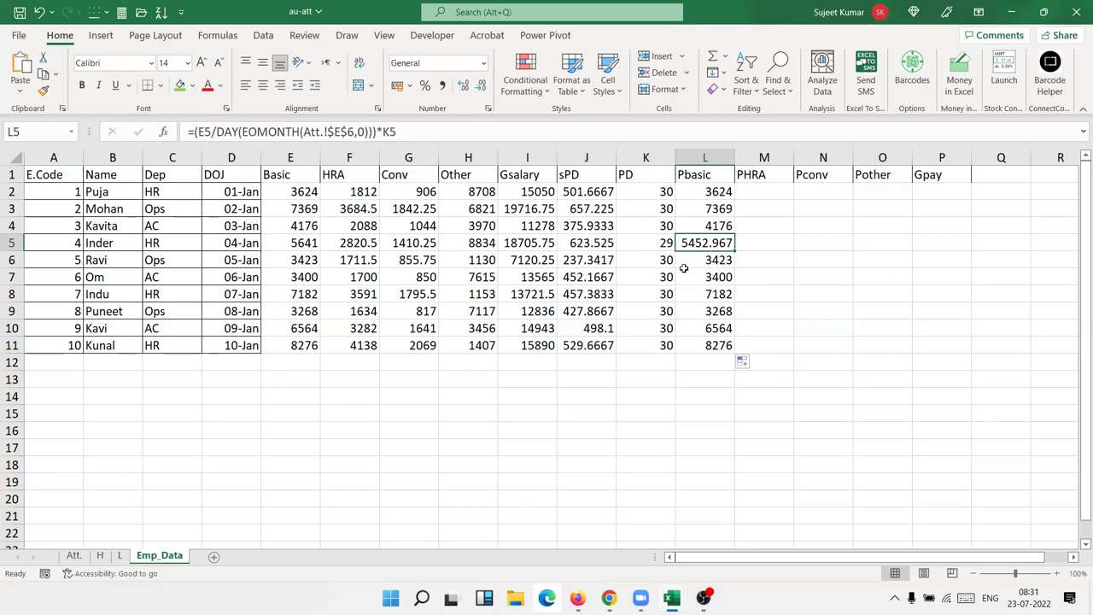
left_click(709, 191)
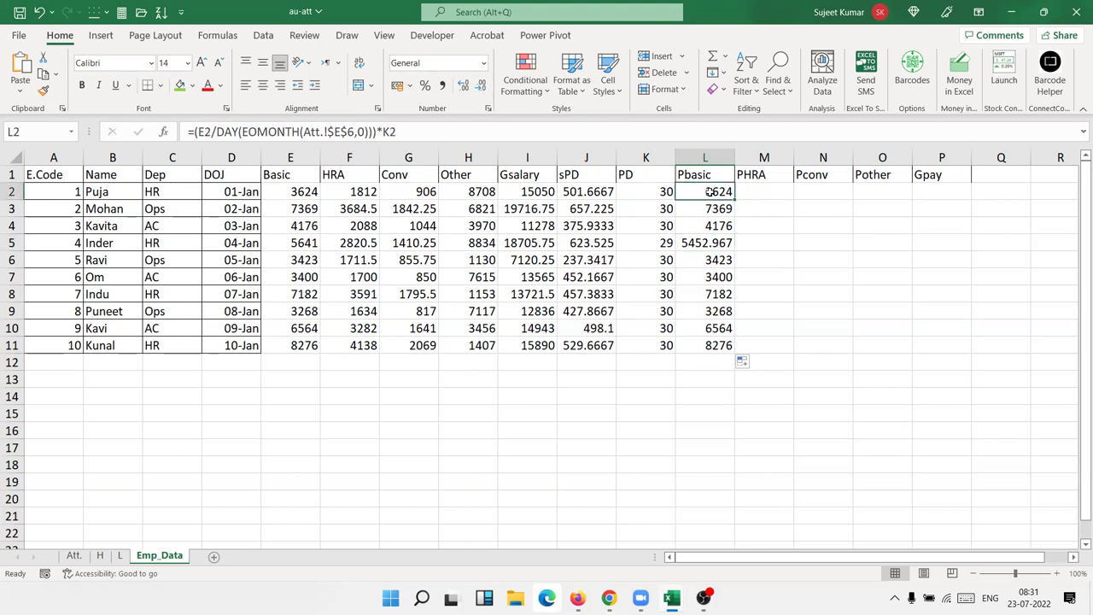
Step: Copy L2's Pbasic formula text and paste it into PHRA cell M2
left_click(410, 131)
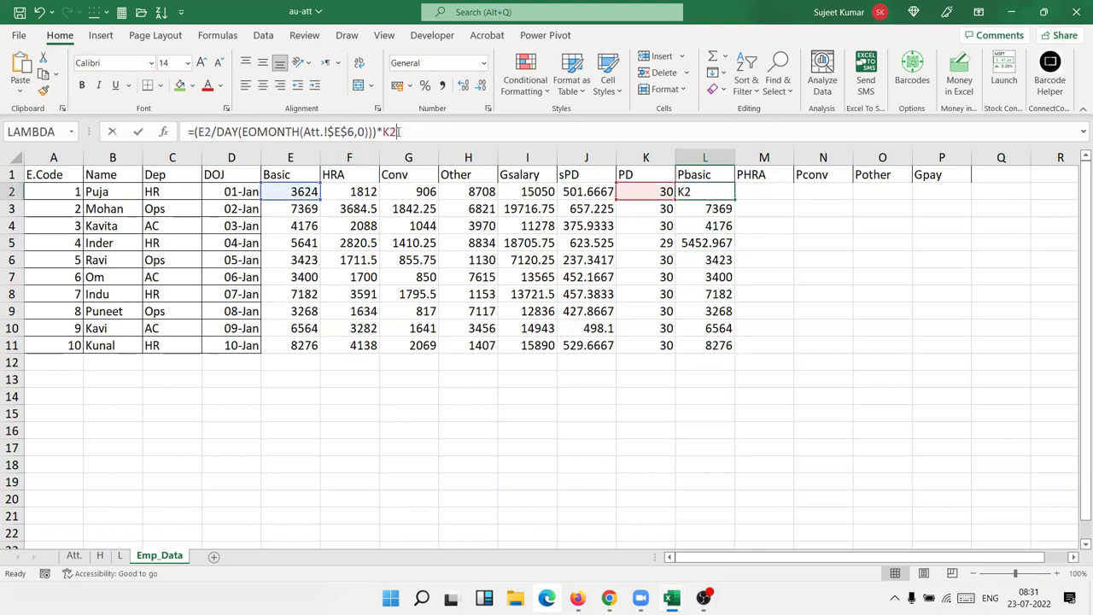
key("Escape")
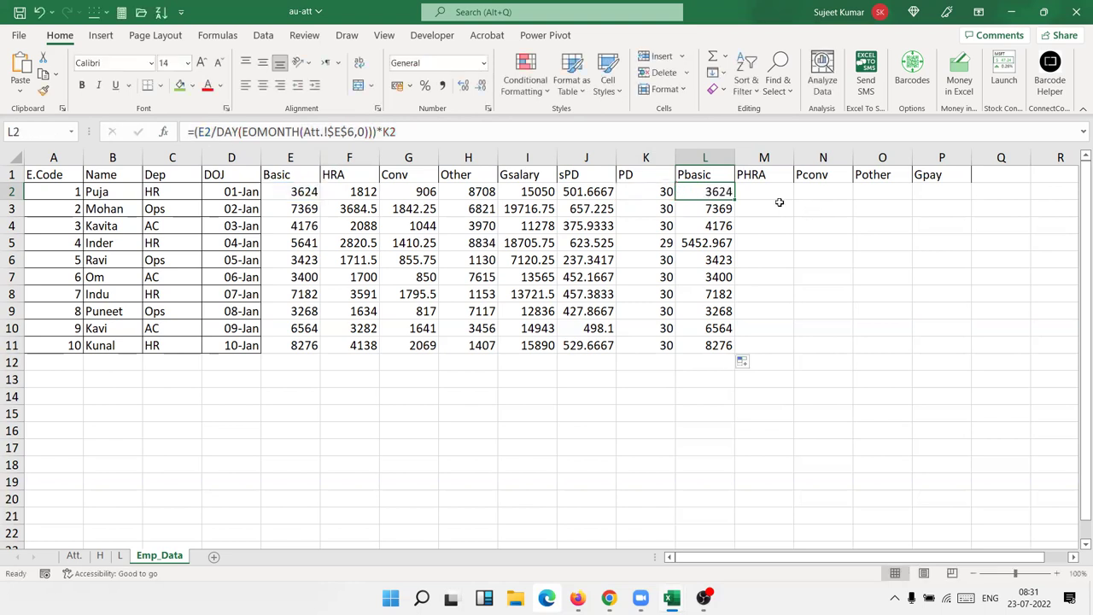
double_click(773, 190)
type("=(E2/DAY(EOMONTH(Att.!$E$6,0)))*K2")
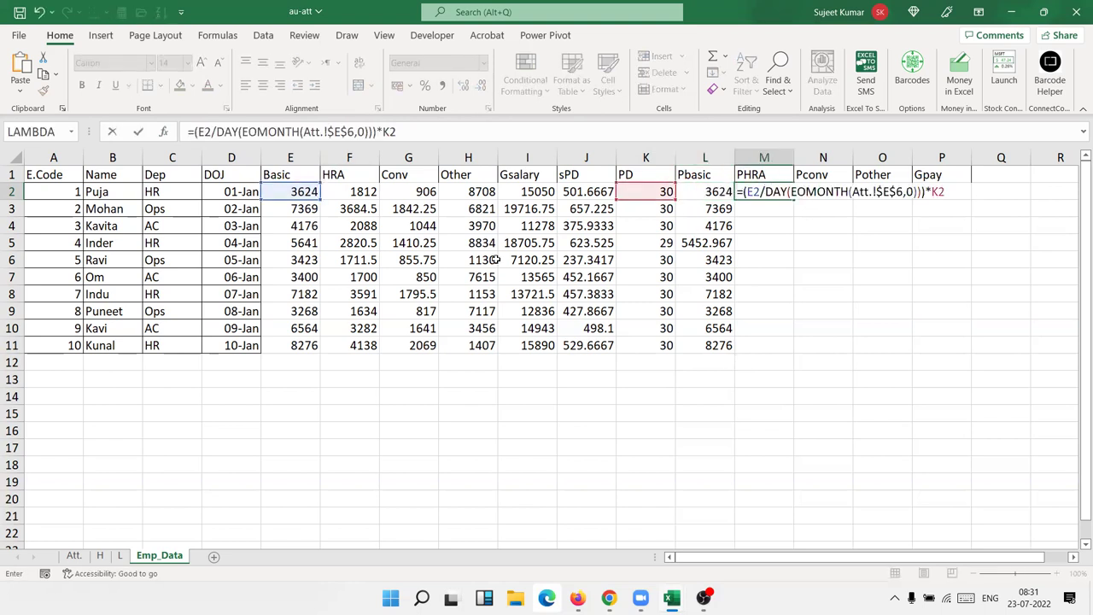
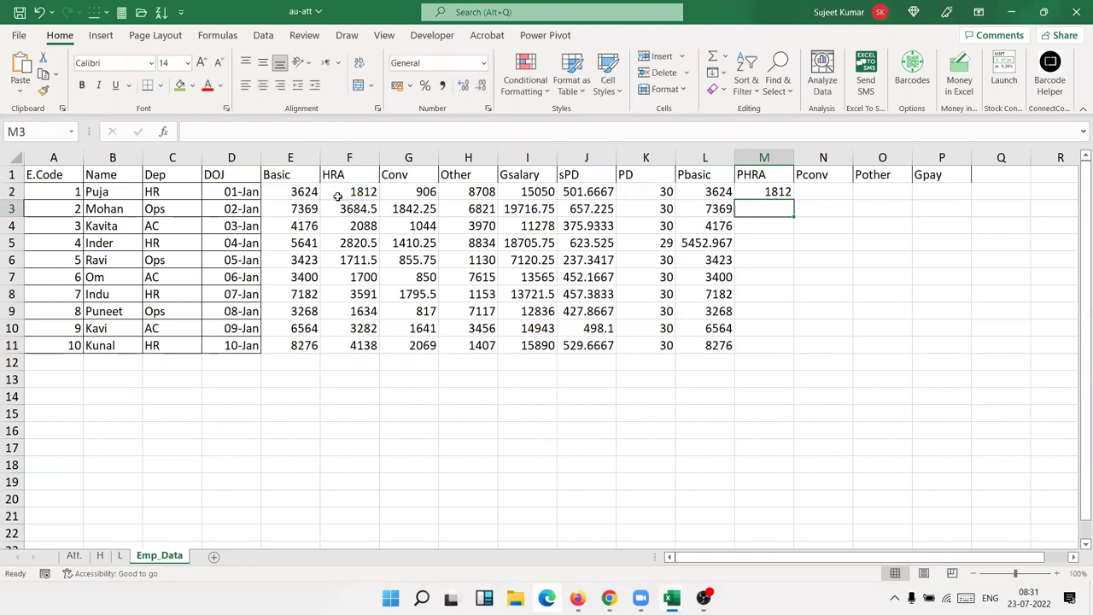
Step: Copy the PHRA formula in M2 down to all ten employees
key("Up")
key("Down")
key("Up")
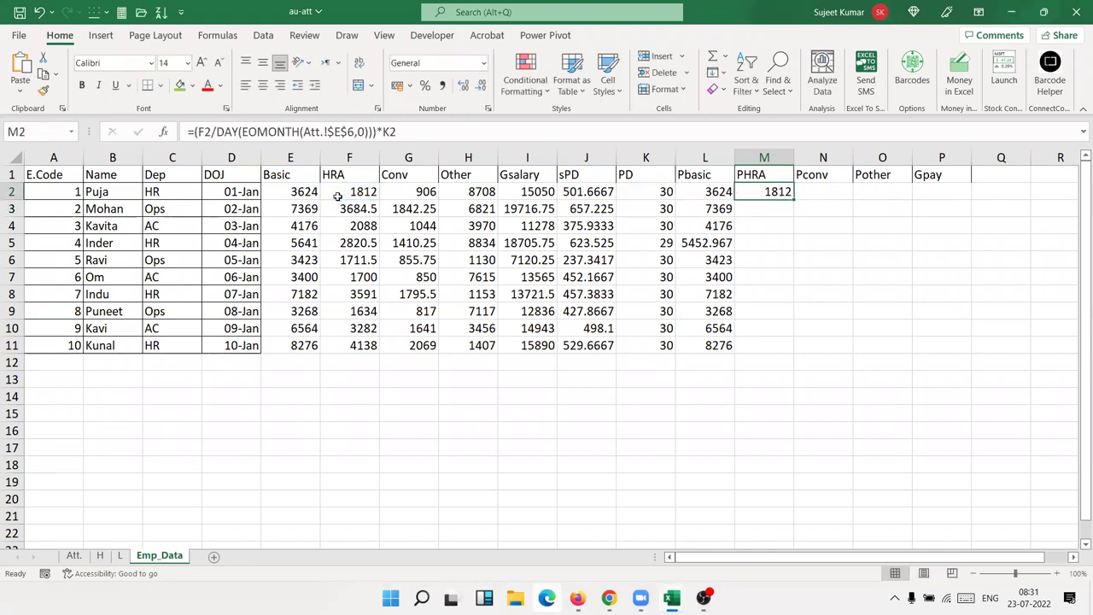
double_click(795, 198)
Step: Enter the prorated Pconv formula in N2 based on Conv (G2) and fill it down for all employees
left_click(801, 192)
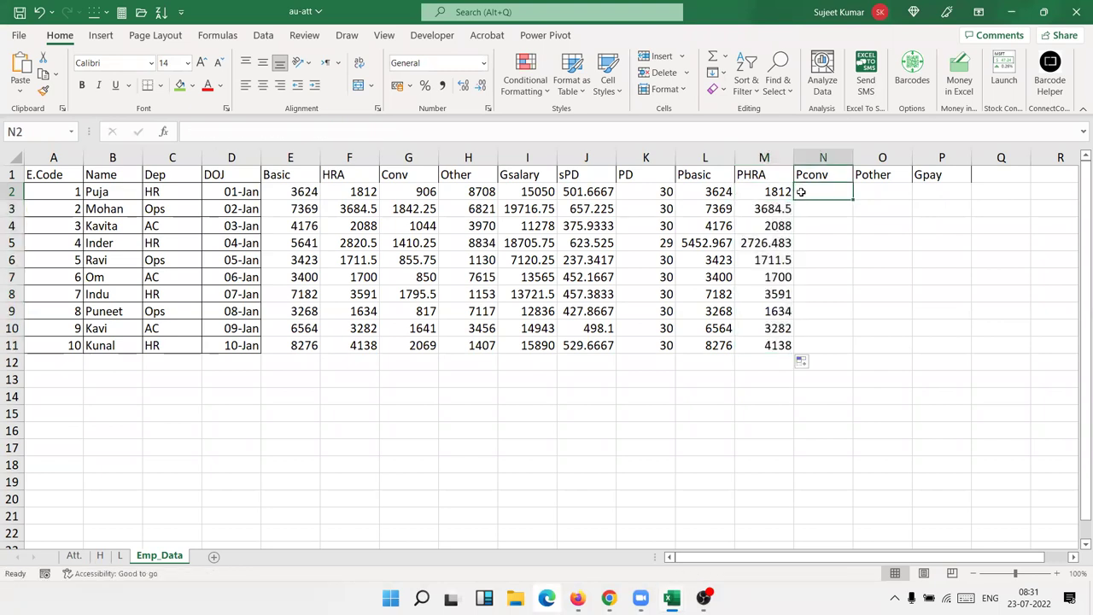
type("=")
type("=(E2/DAY(EOMONTH(Att.!$E$6,0)))*K2")
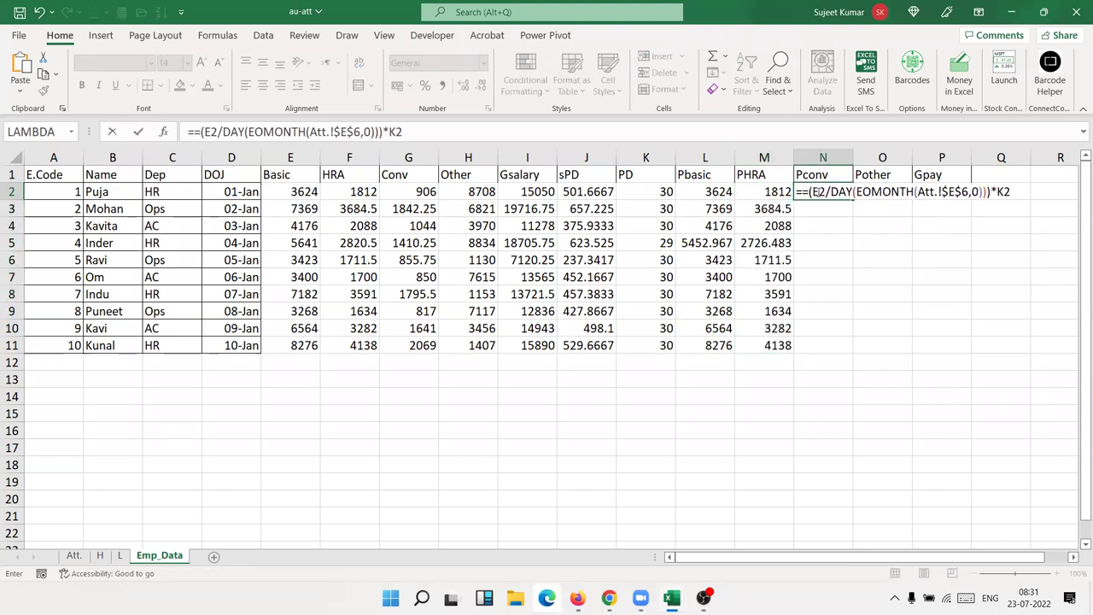
left_click(807, 191)
key("BackSpace")
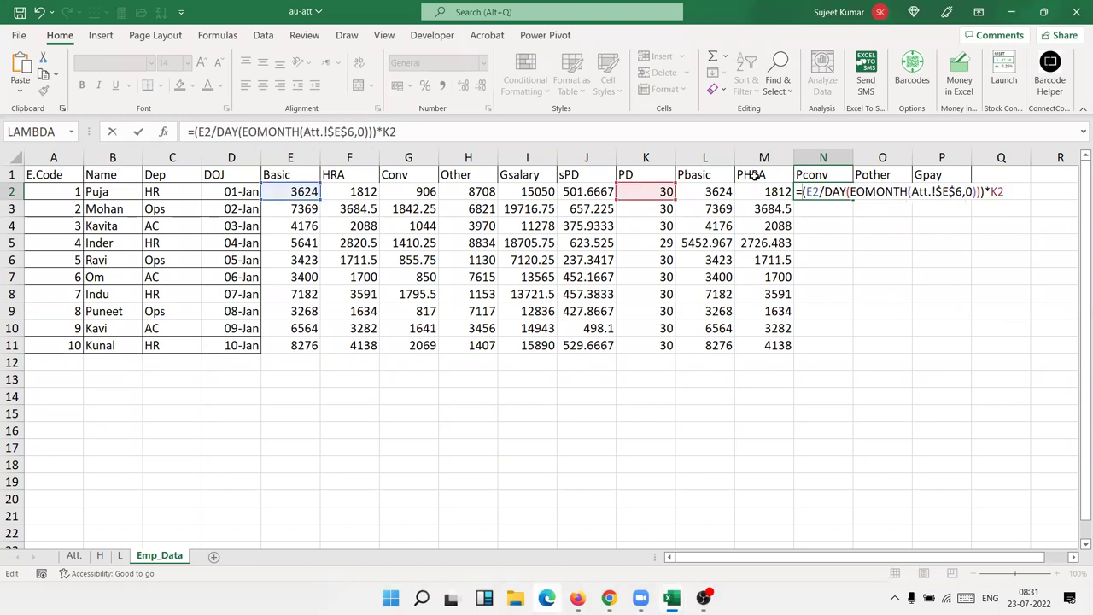
left_click(359, 191)
left_click(408, 190)
key("ctrl+Return")
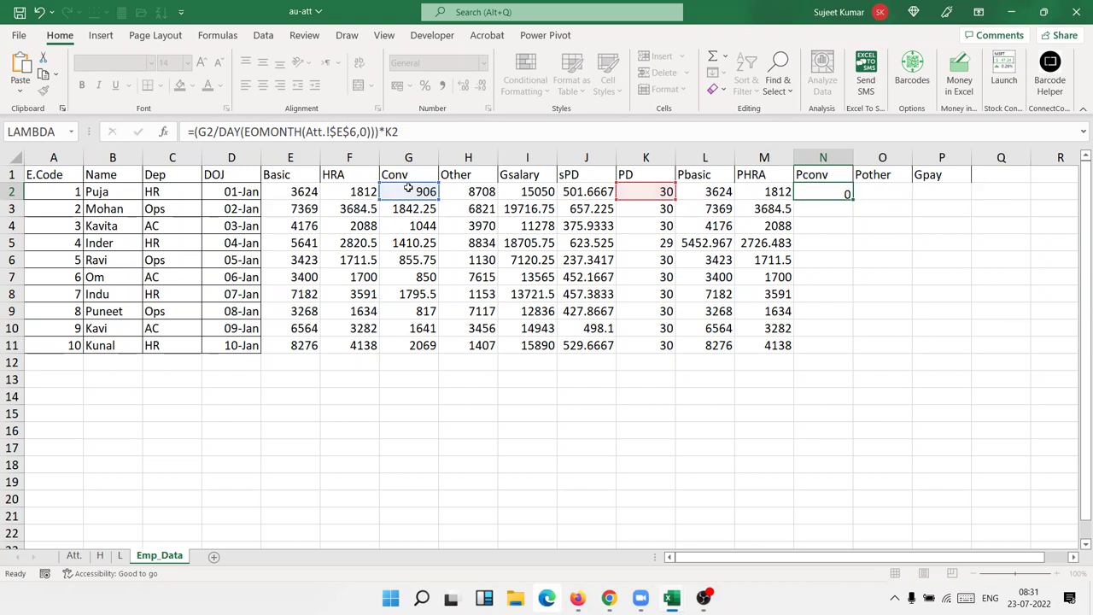
double_click(851, 197)
Step: Enter the prorated Pother formula in O2, repointing its Basic reference to the Other amount H2
left_click(862, 199)
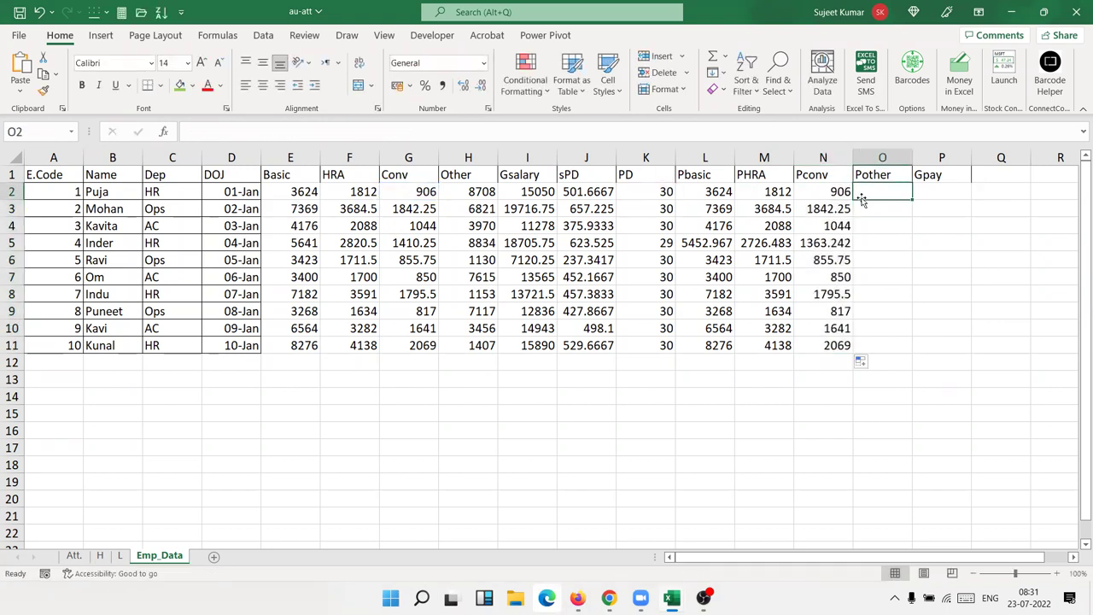
type("=")
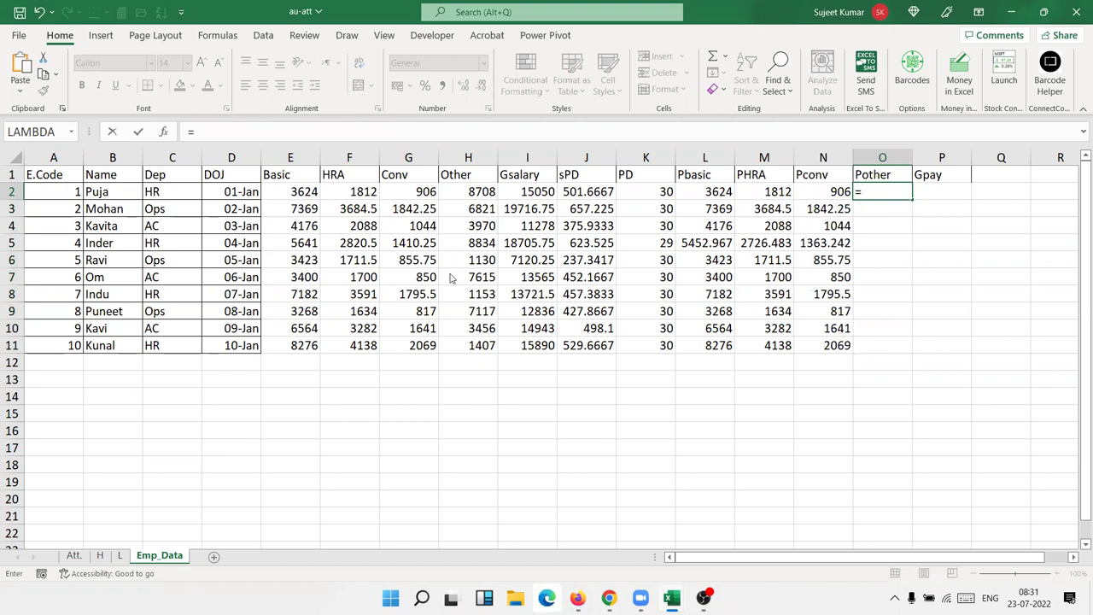
type("=(E2/DAY(EOMONTH(Att.!$E$6,0)))*K2")
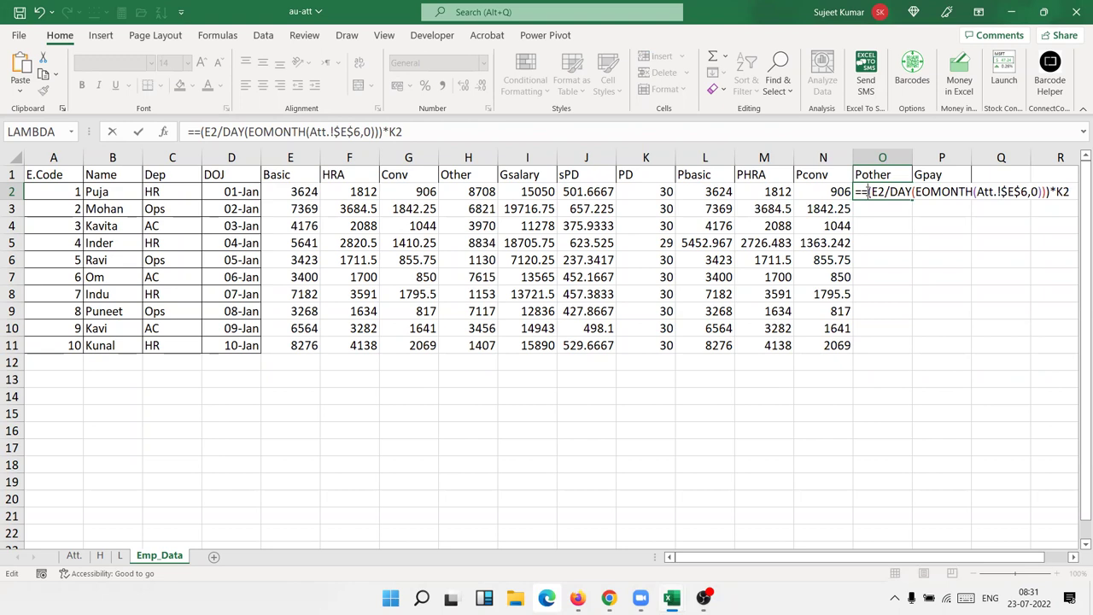
key("BackSpace")
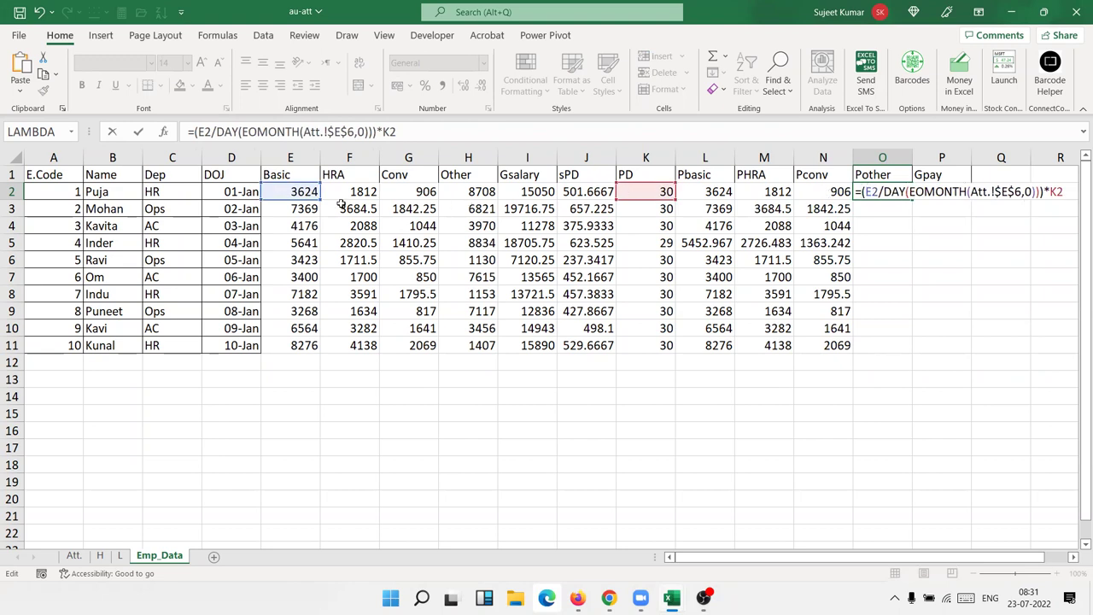
left_click_drag(301, 199, 480, 196)
key("Return")
Step: Check the Pother formula's references and copy it down to all ten employees
key("Up")
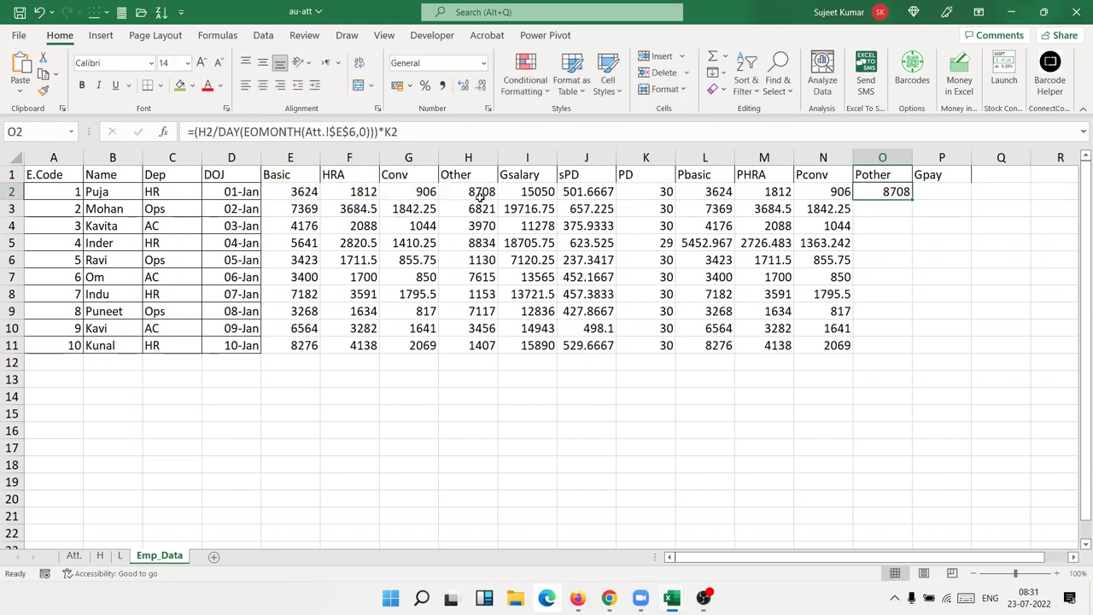
double_click(903, 193)
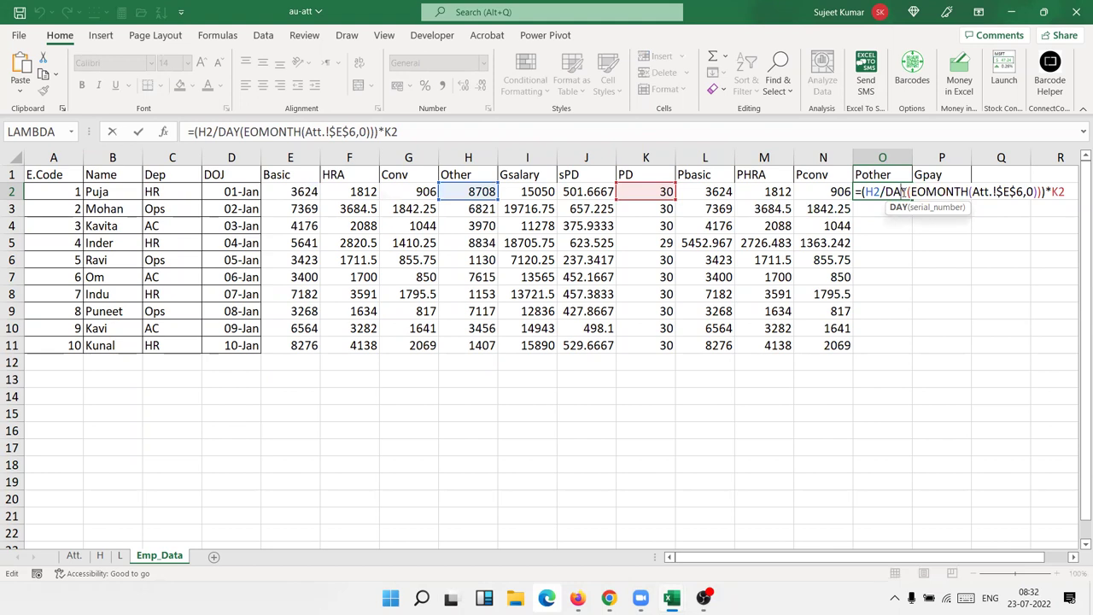
key("Return")
key("Up")
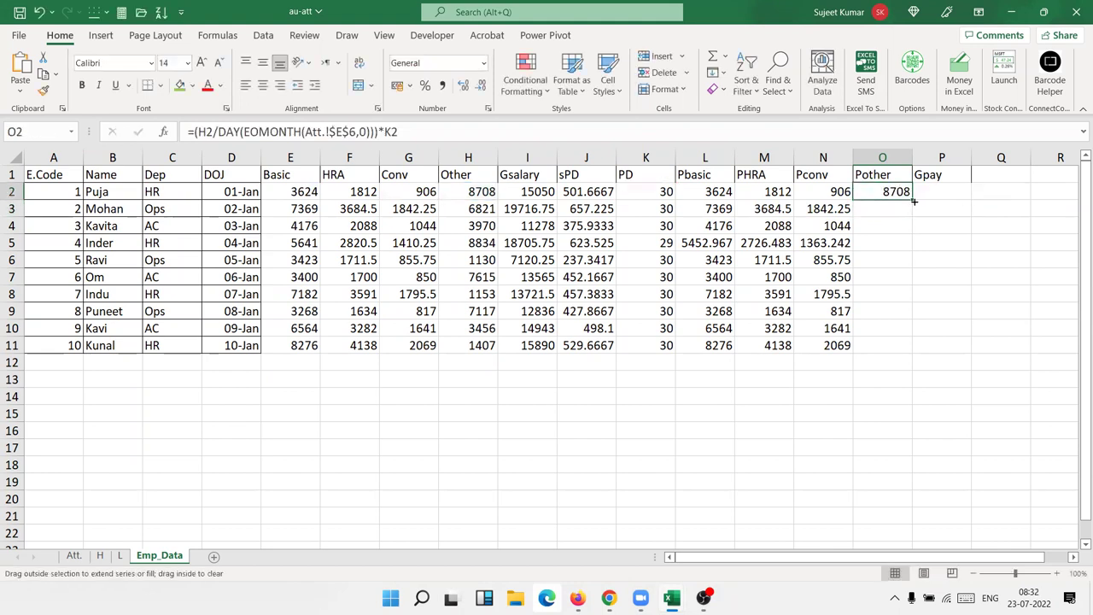
double_click(913, 200)
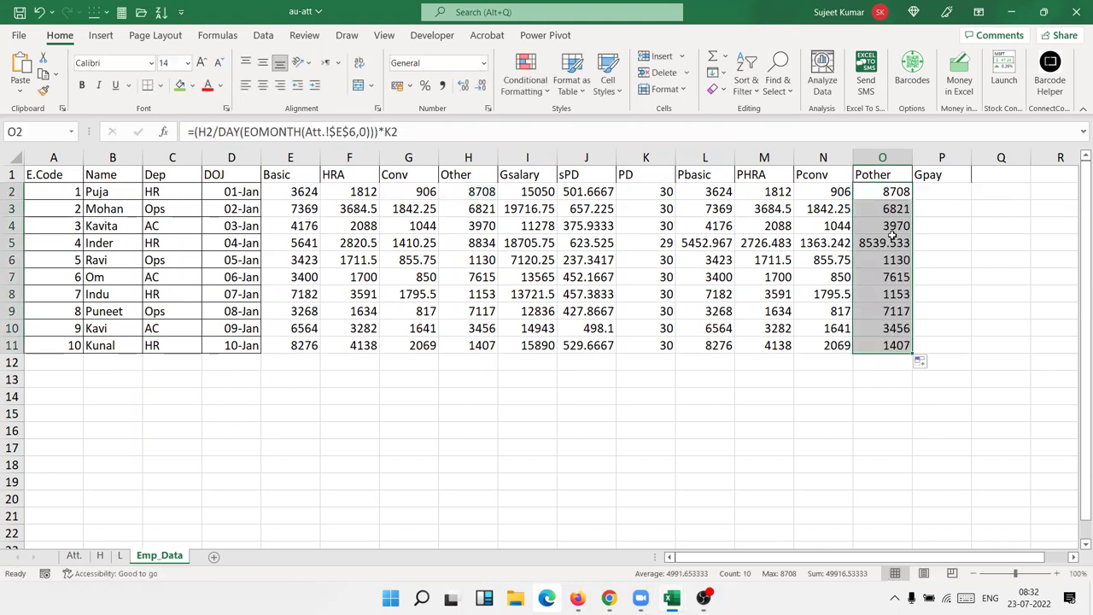
left_click(937, 194)
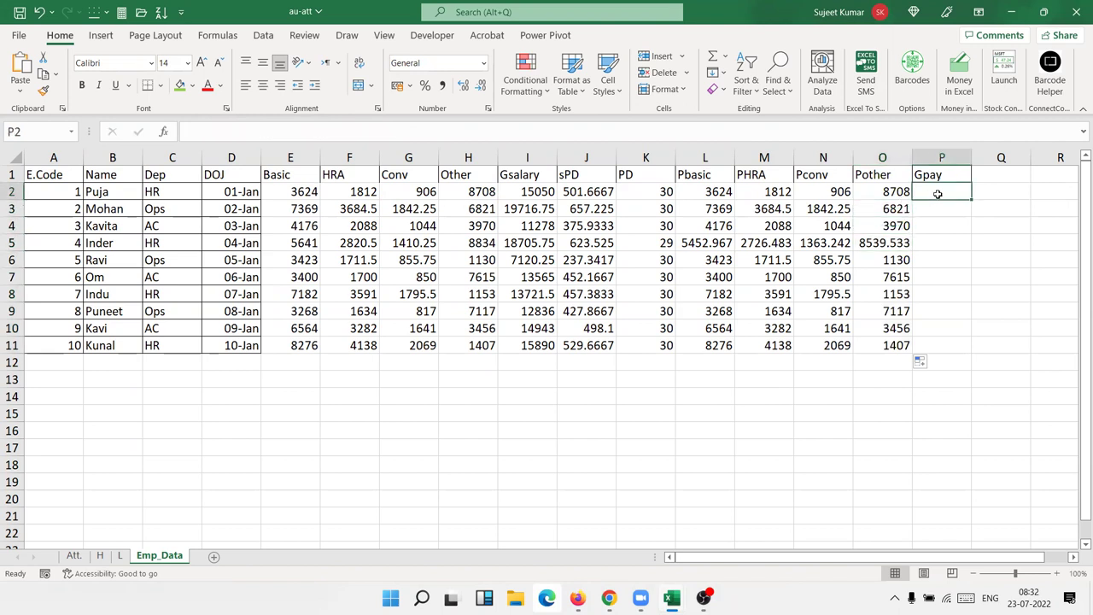
Step: Put =SUM(L2:O2) in Gpay P2 and fill it down, giving 18082.23 for Inder
type("=sum")
key("Tab")
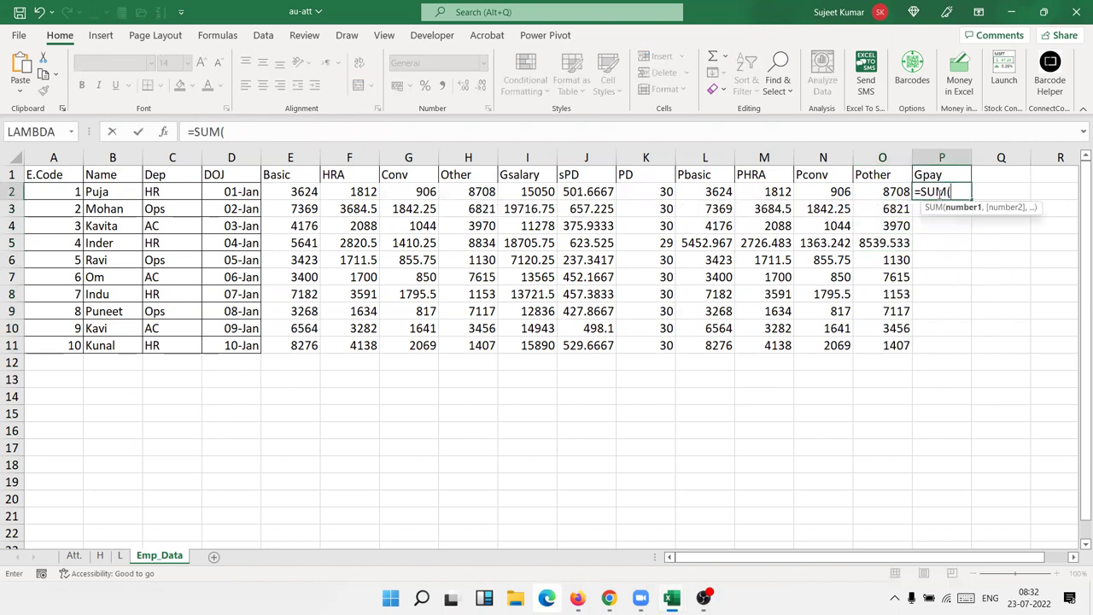
key("Left")
key("Left")
key("Left")
key("Left")
key("shift+Right")
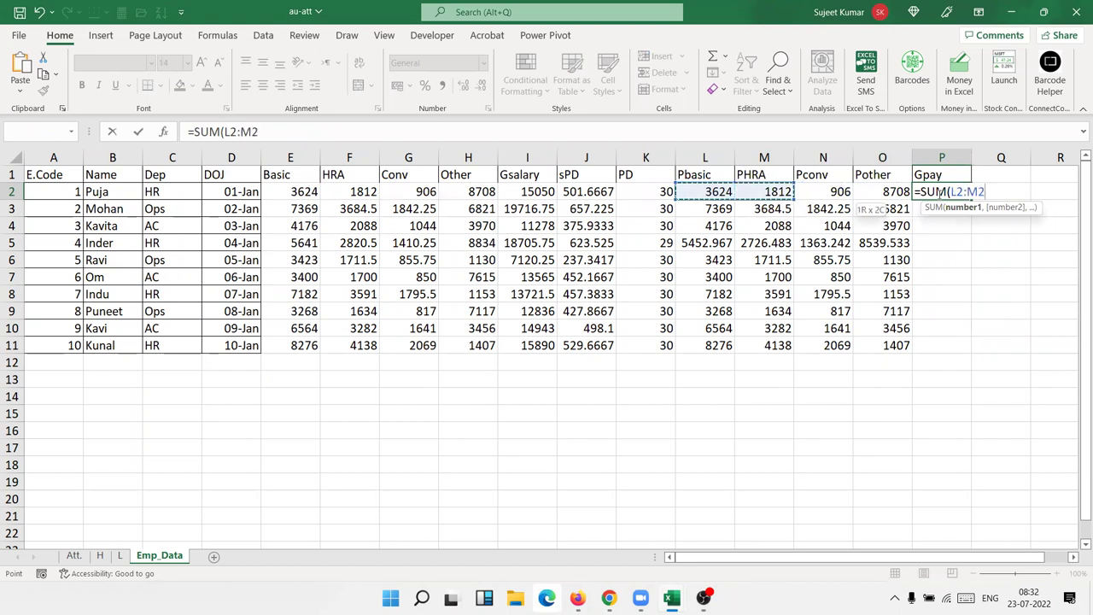
key("shift+Right")
key("shift+Right")
type(")")
key("ctrl+Return")
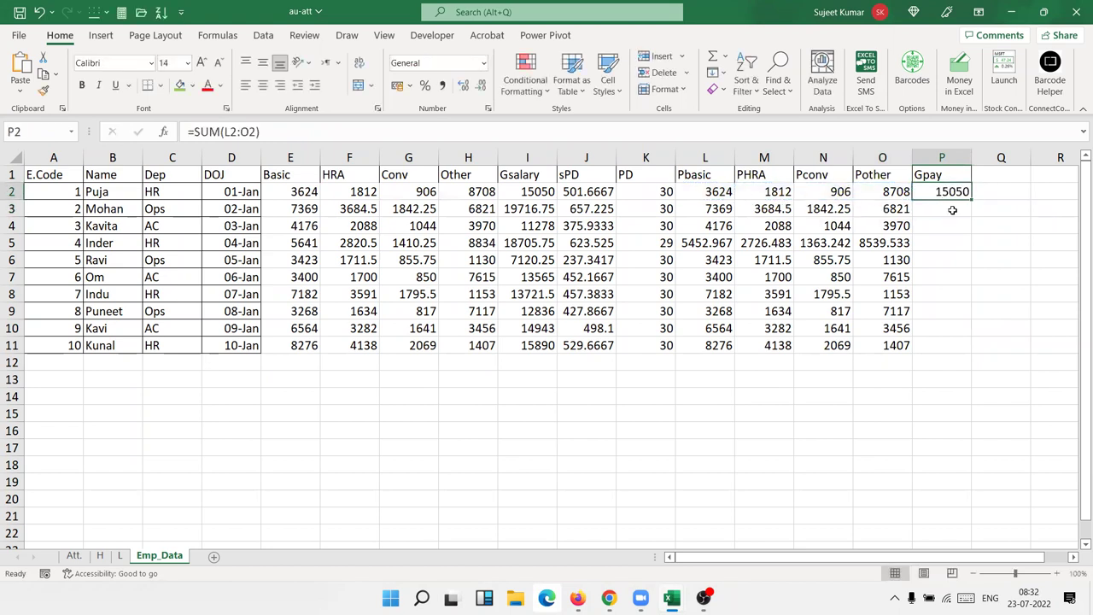
double_click(972, 201)
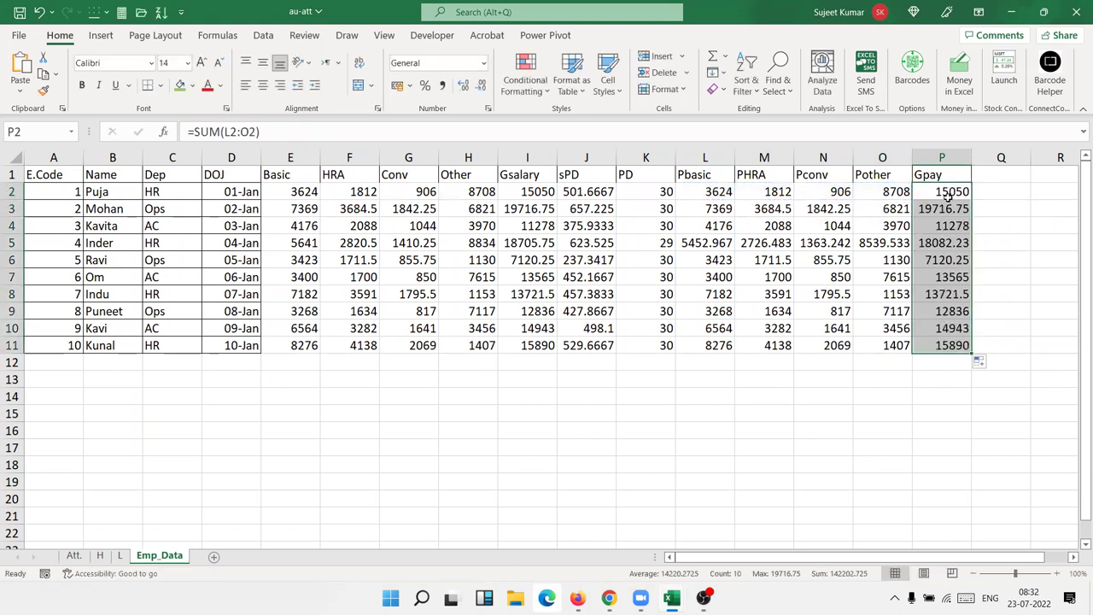
left_click(941, 198)
key("Down")
key("Down")
key("Down")
key("Down")
key("Down")
key("Down")
key("Down")
key("Down")
key("Down")
key("Up")
key("Up")
key("Up")
key("Up")
key("Up")
key("Up")
key("Up")
key("Up")
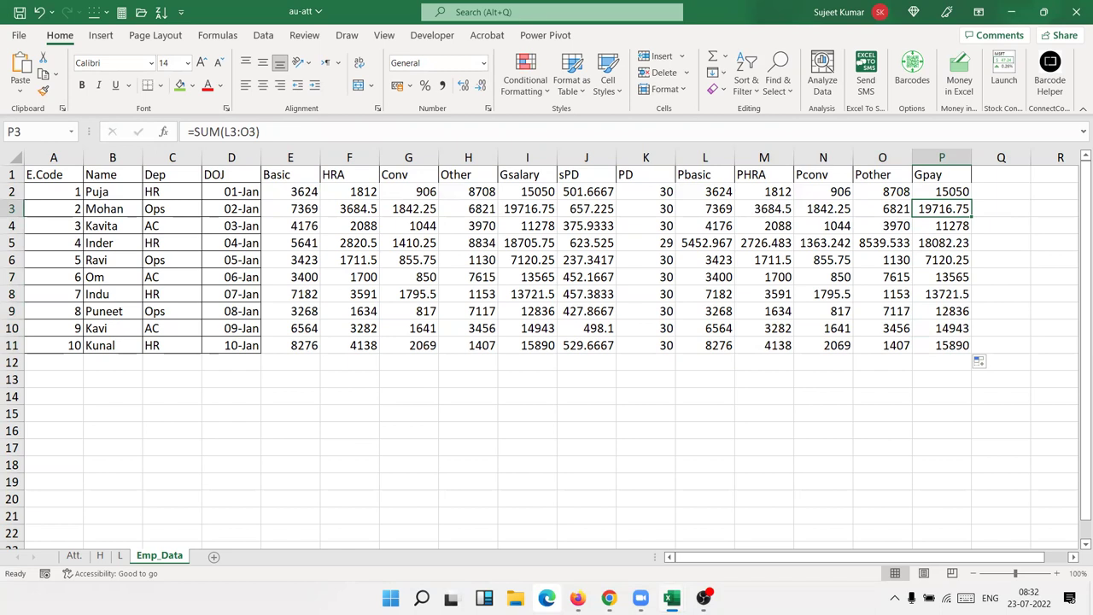
left_click(81, 258)
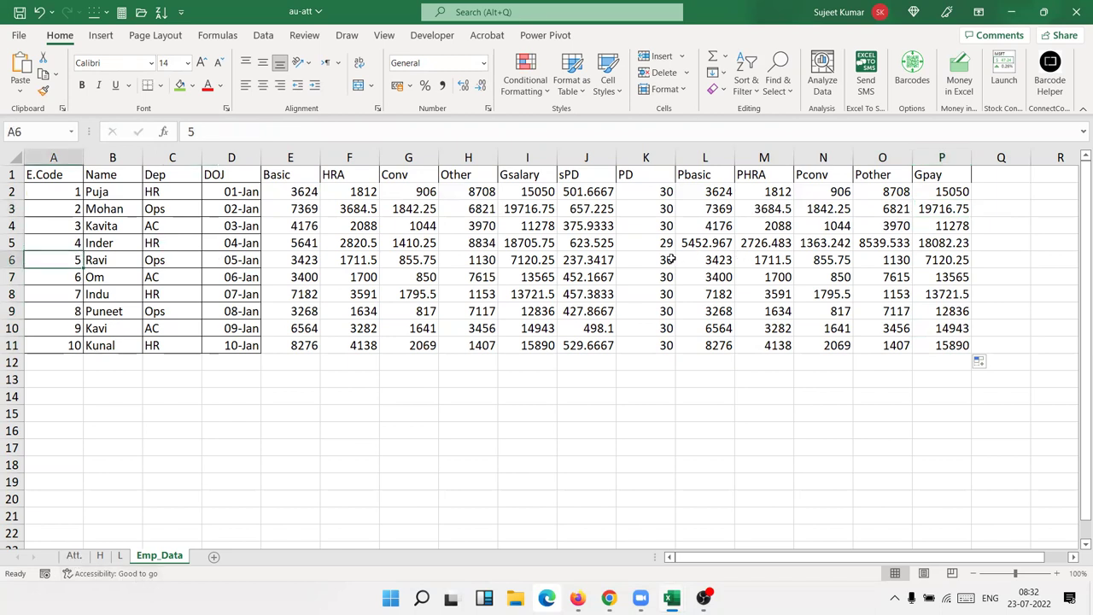
Step: Review the Att. sheet's day formulas and the H holiday list before returning to sheet L
left_click(120, 560)
left_click(74, 556)
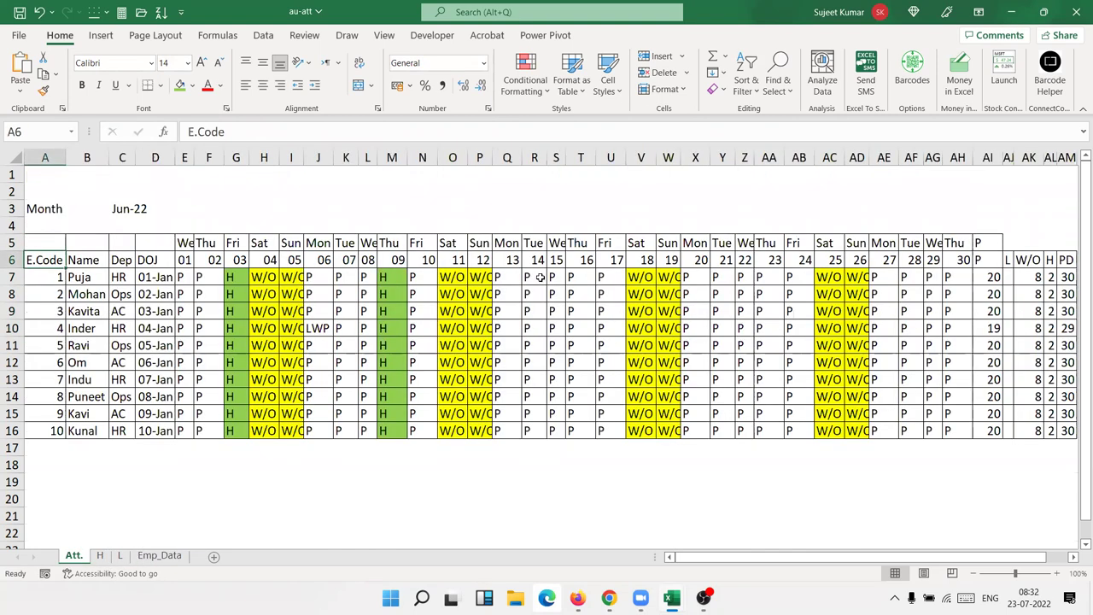
left_click(540, 277)
left_click(556, 276)
left_click(581, 277)
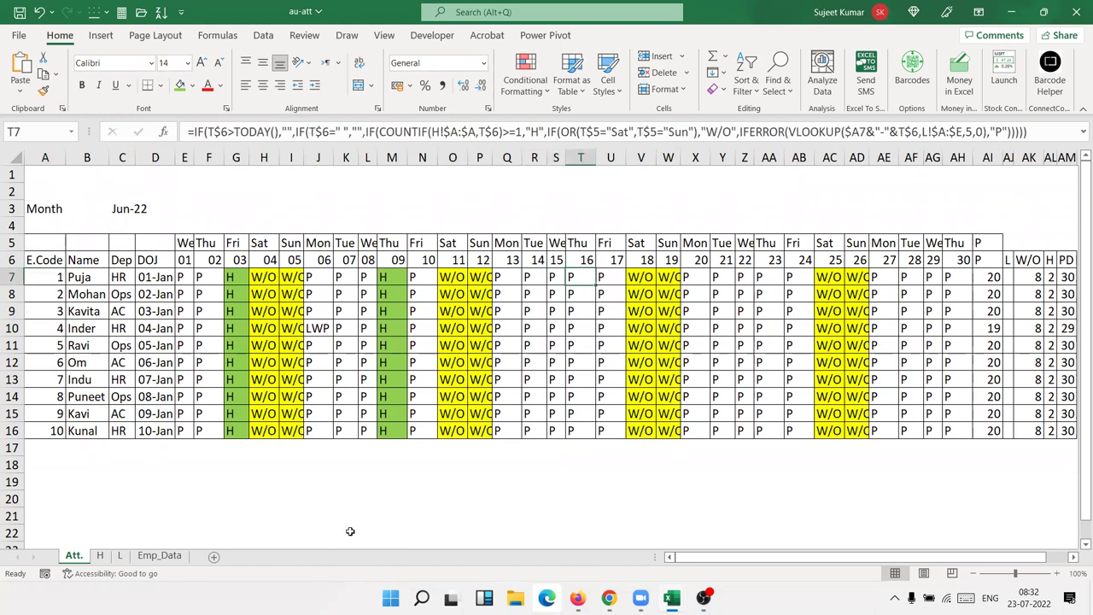
left_click(100, 556)
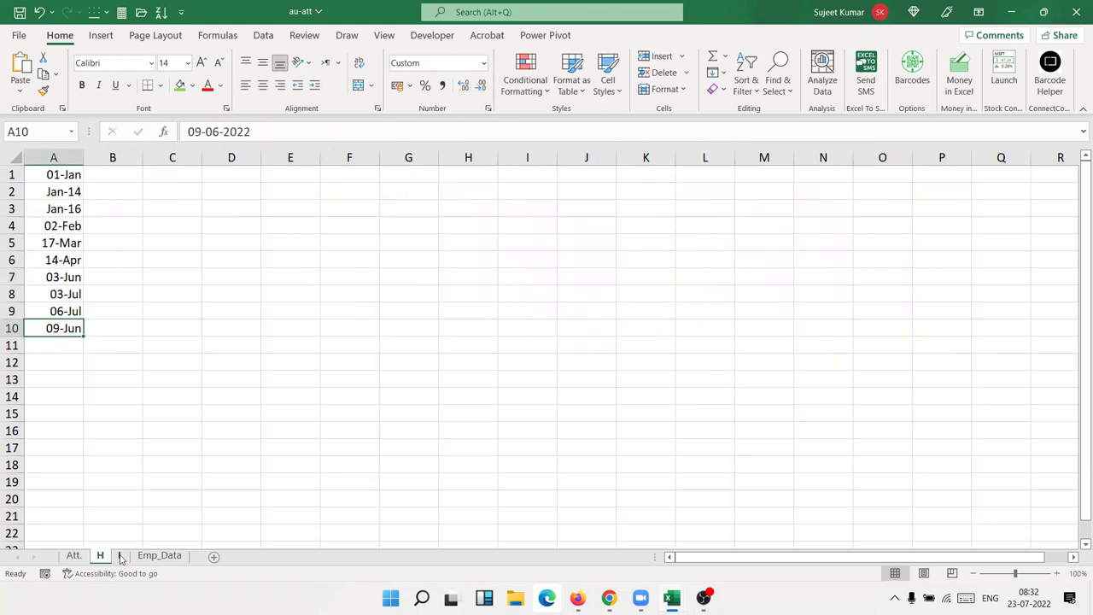
left_click(121, 556)
Step: Add leave rows for Ecode 5 dated 14-Jun through 16-Jun on sheet L
left_click(122, 232)
left_click(124, 236)
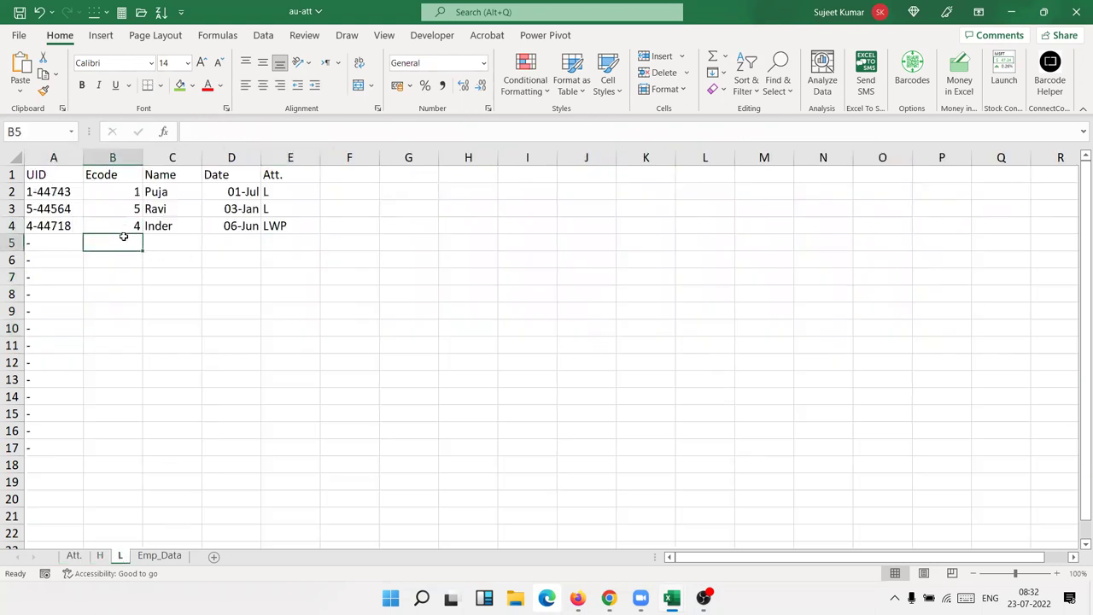
type("5")
key("Tab")
key("Tab")
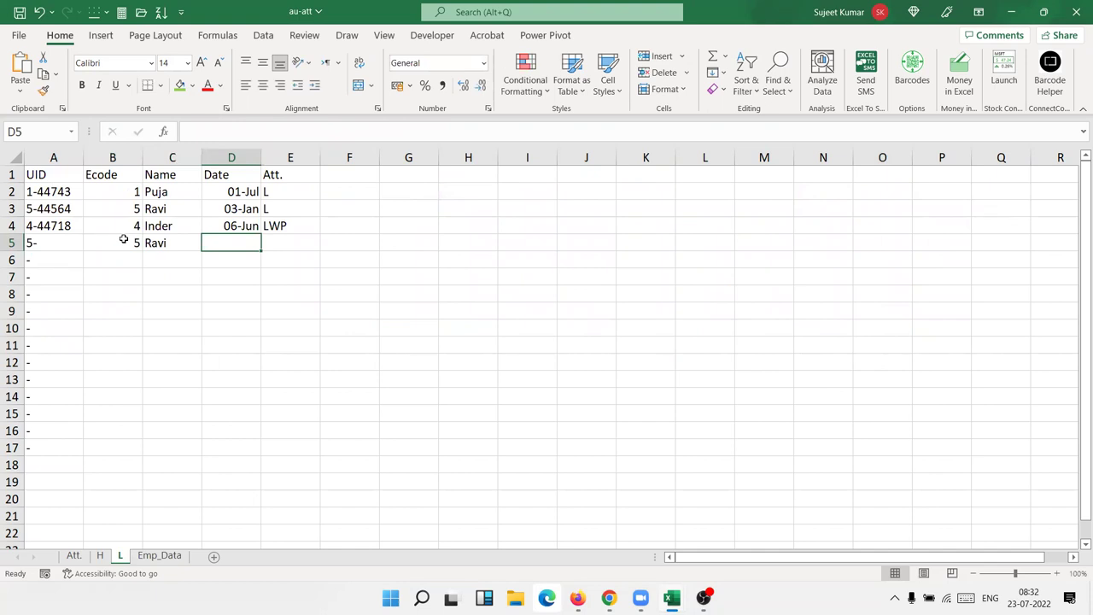
type("14/6")
key("Return")
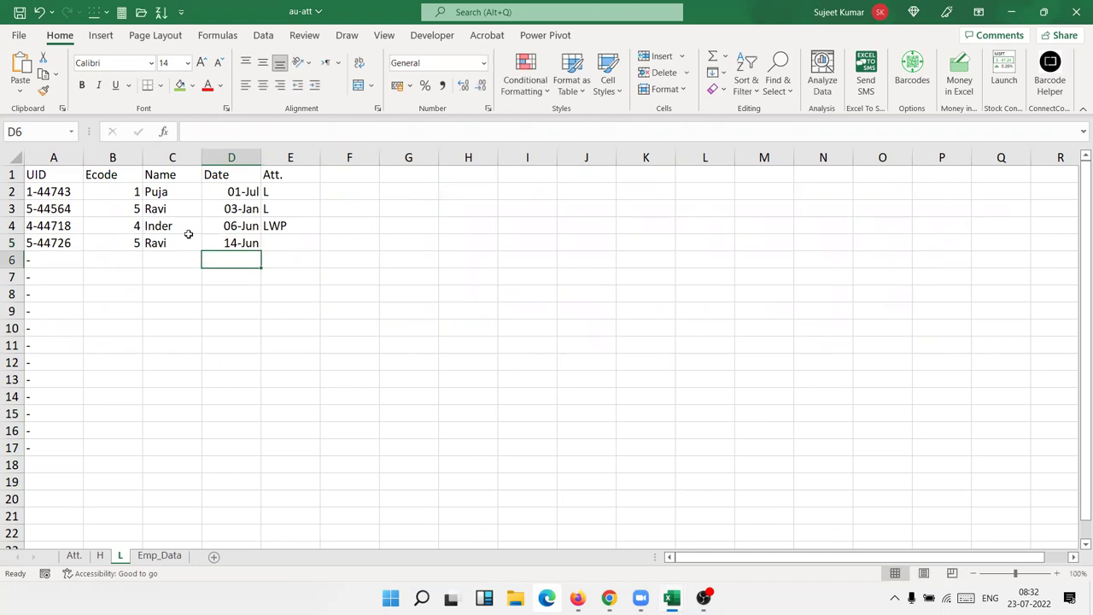
left_click(254, 244)
left_click_drag(260, 249, 261, 285)
Step: Fill LWP and Ecode 5 down into the new leave rows 5 to 7
left_click_drag(287, 233, 282, 271)
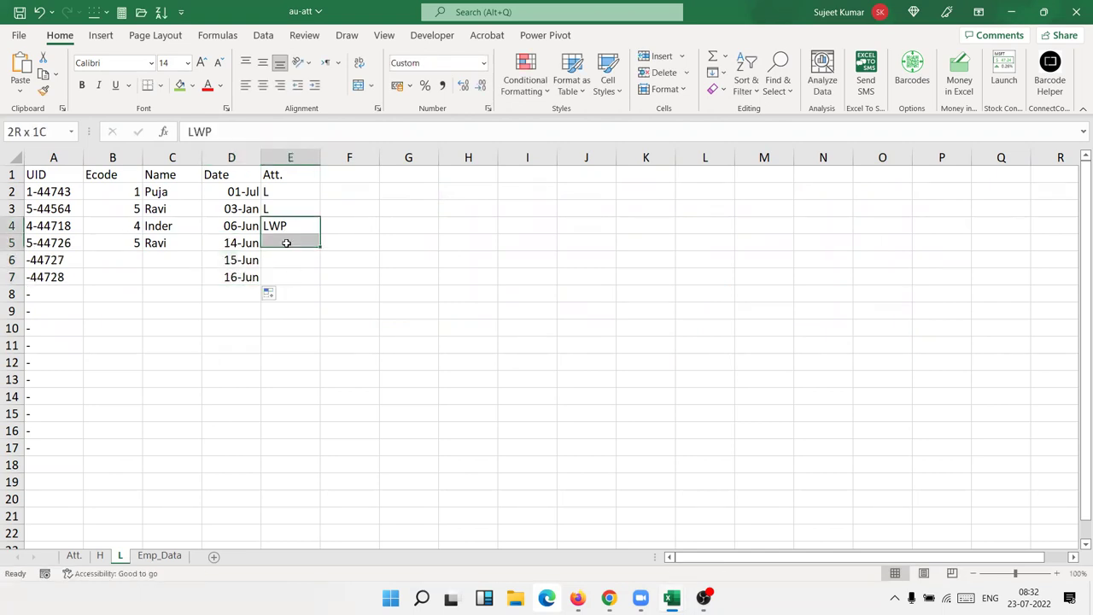
key("ctrl+d")
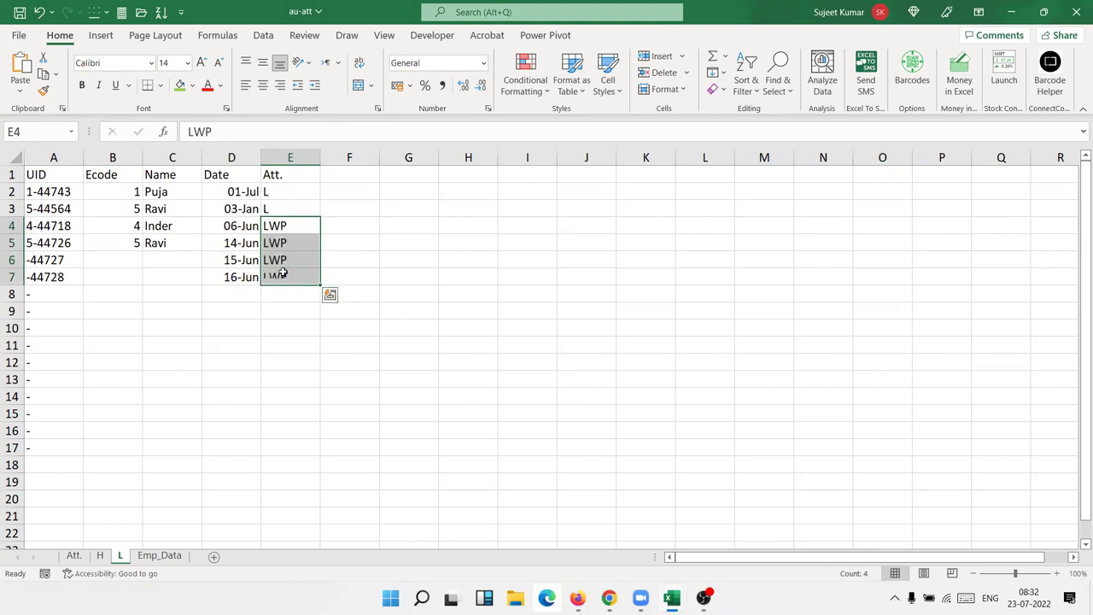
key("Left")
key("Left")
key("Left")
key("Down")
key("shift+Down")
key("shift+Down")
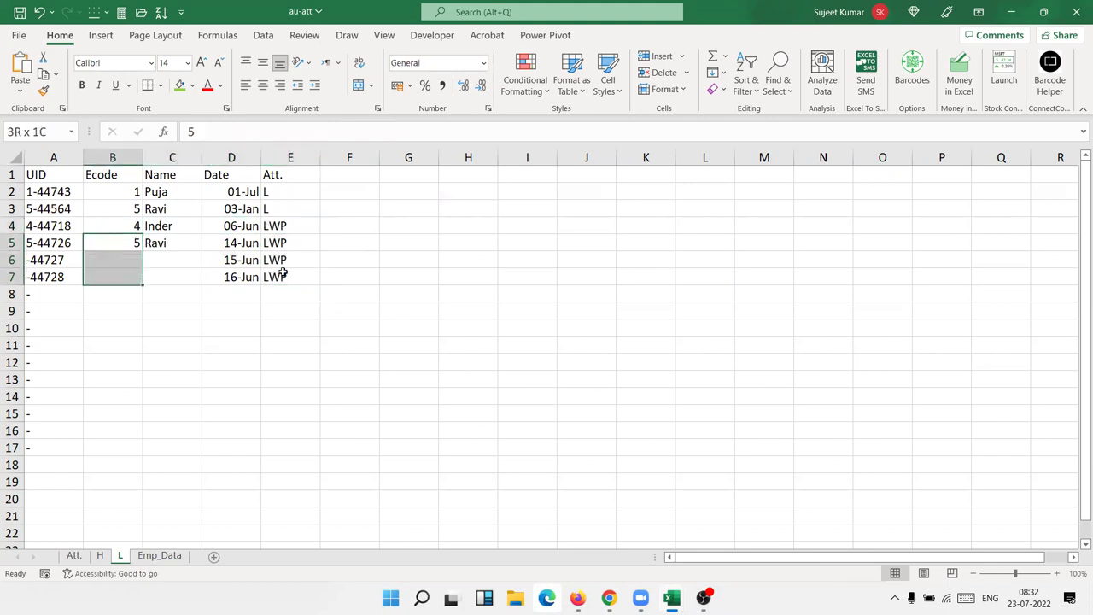
key("ctrl+d")
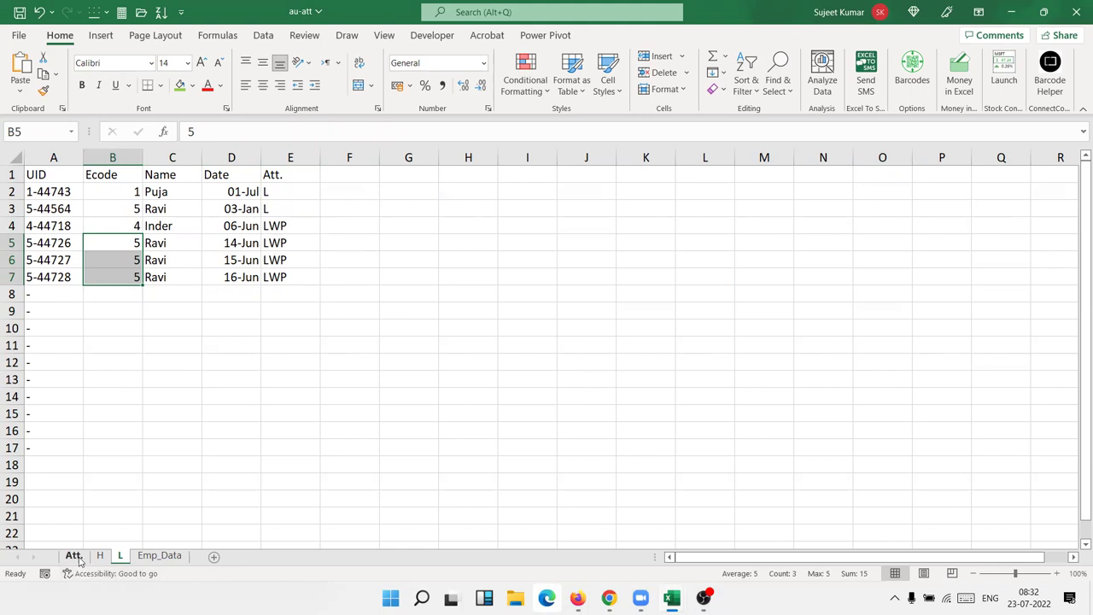
Step: Trace the Att. formulas around AK12 and AF11, then go back to Emp_Data
left_click(74, 556)
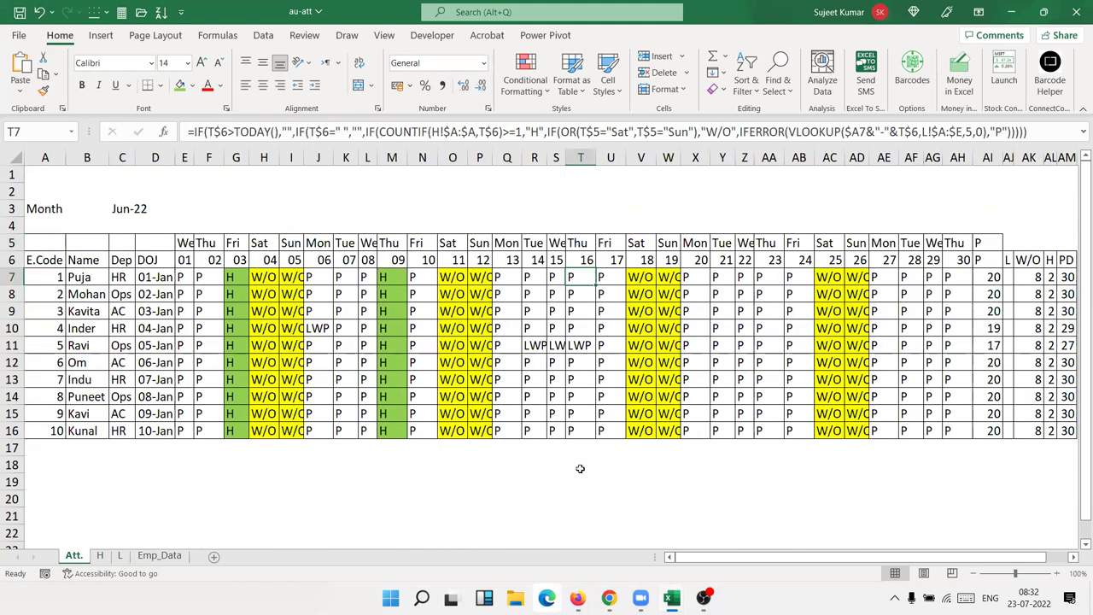
left_click(1029, 363)
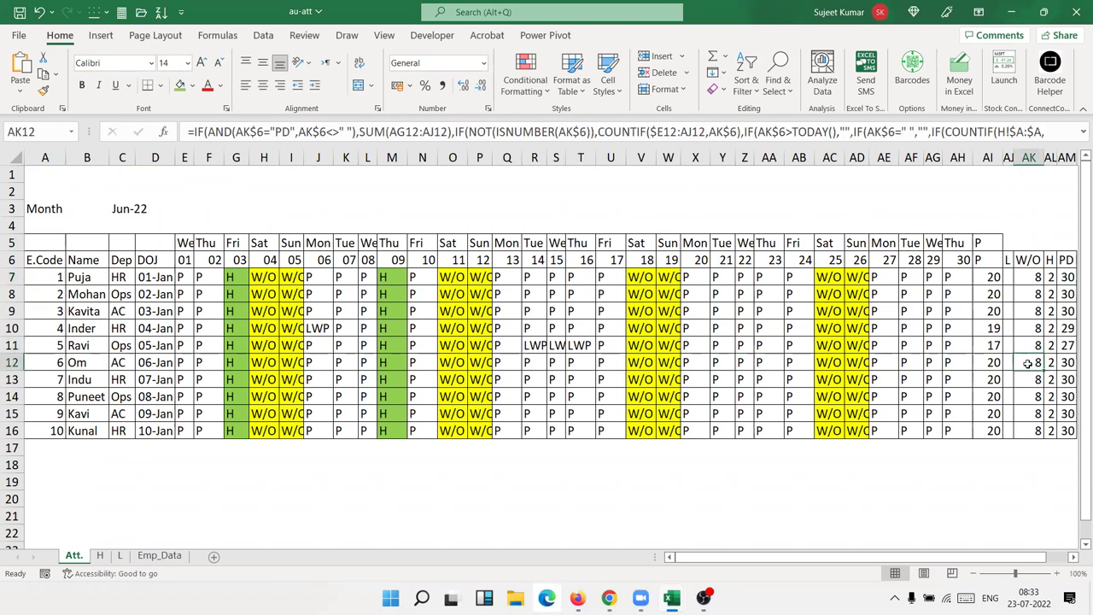
key("Left")
key("Left")
key("Left")
key("Left")
key("Left")
key("Left")
key("Left")
key("Left")
key("Up")
key("Right")
key("Right")
key("Right")
key("Right")
key("Right")
key("Right")
key("Right")
key("Right")
key("Right")
key("Right")
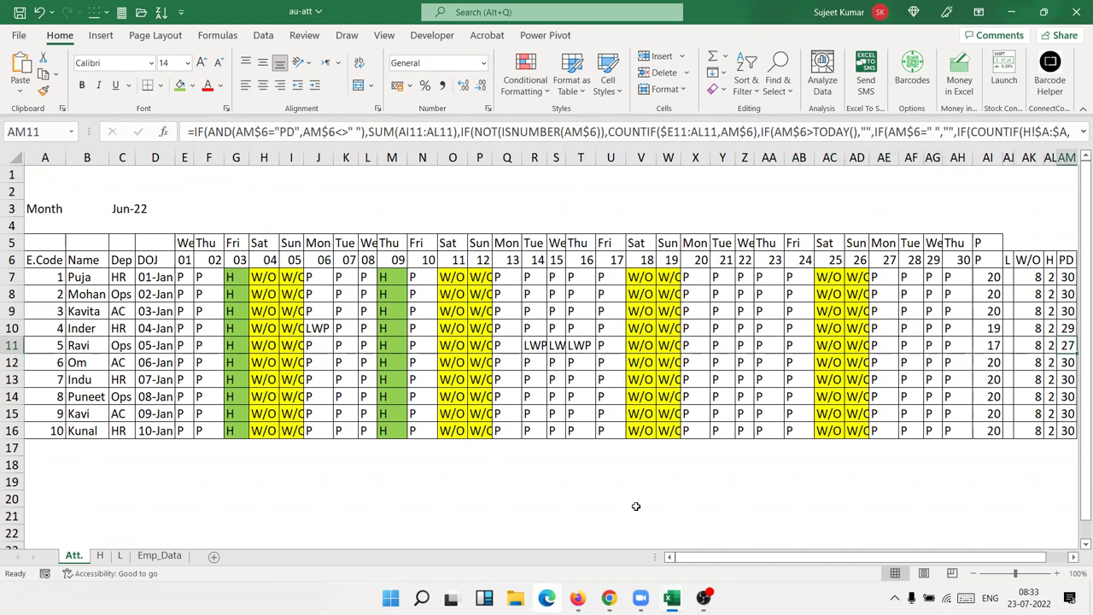
left_click(146, 557)
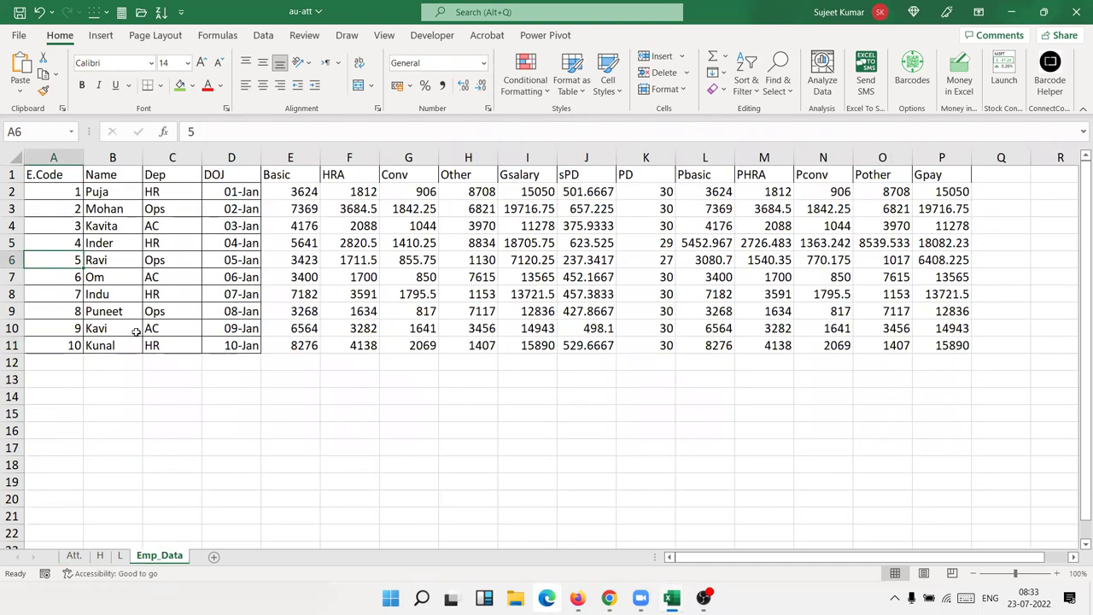
key("Right")
key("Right")
key("Right")
key("Right")
key("Right")
key("Left")
key("Left")
key("Left")
key("Right")
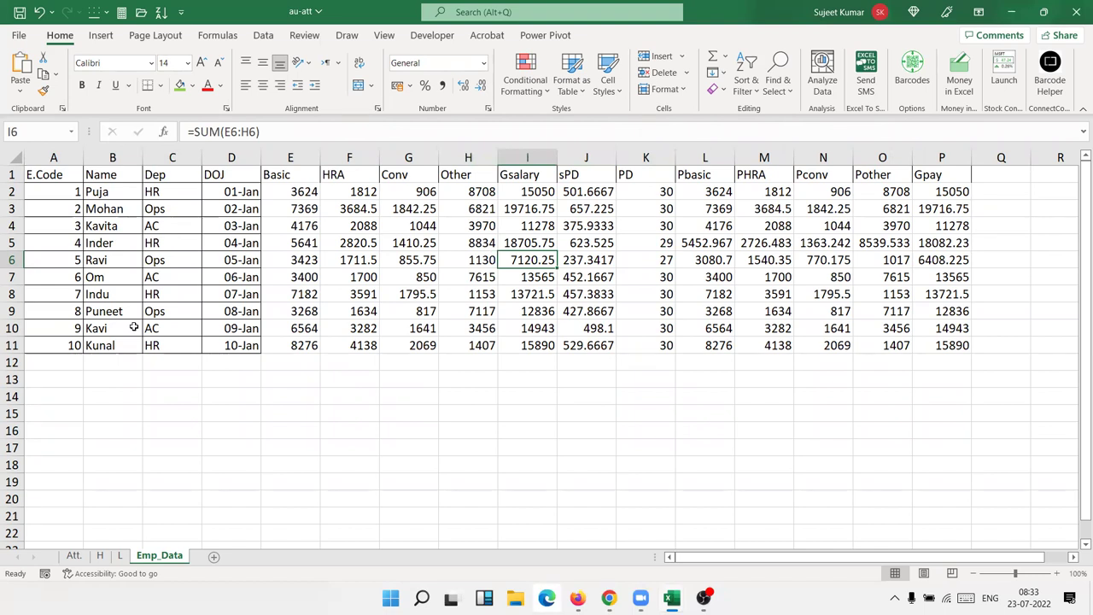
key("Right")
key("Right")
key("Right")
key("Right")
key("Right")
key("Right")
key("Right")
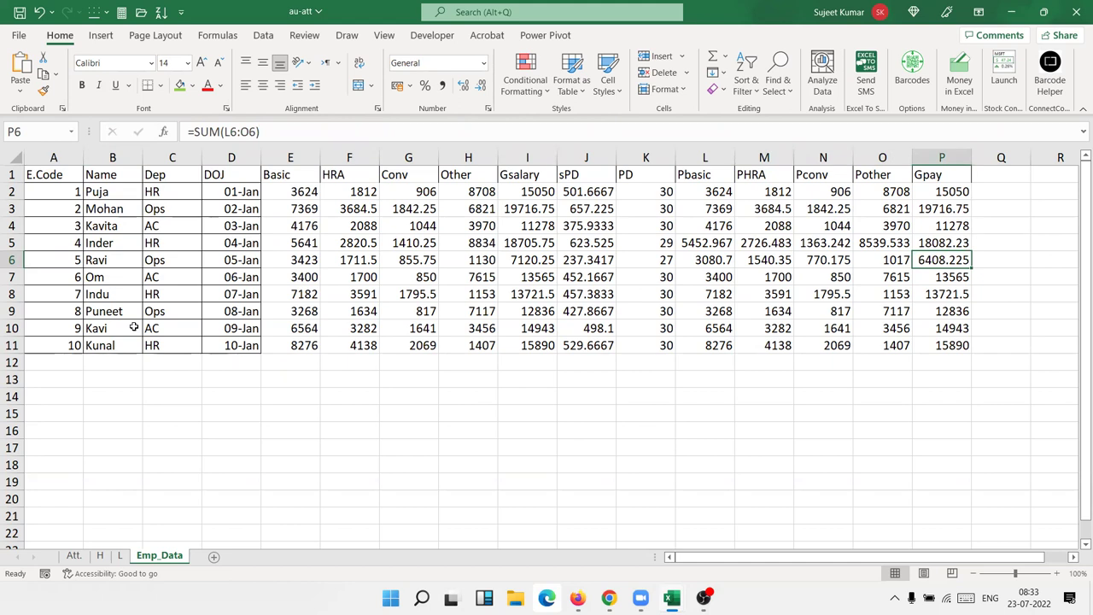
key("Right")
key("Right")
key("Right")
key("Right")
key("Left")
key("Left")
key("Left")
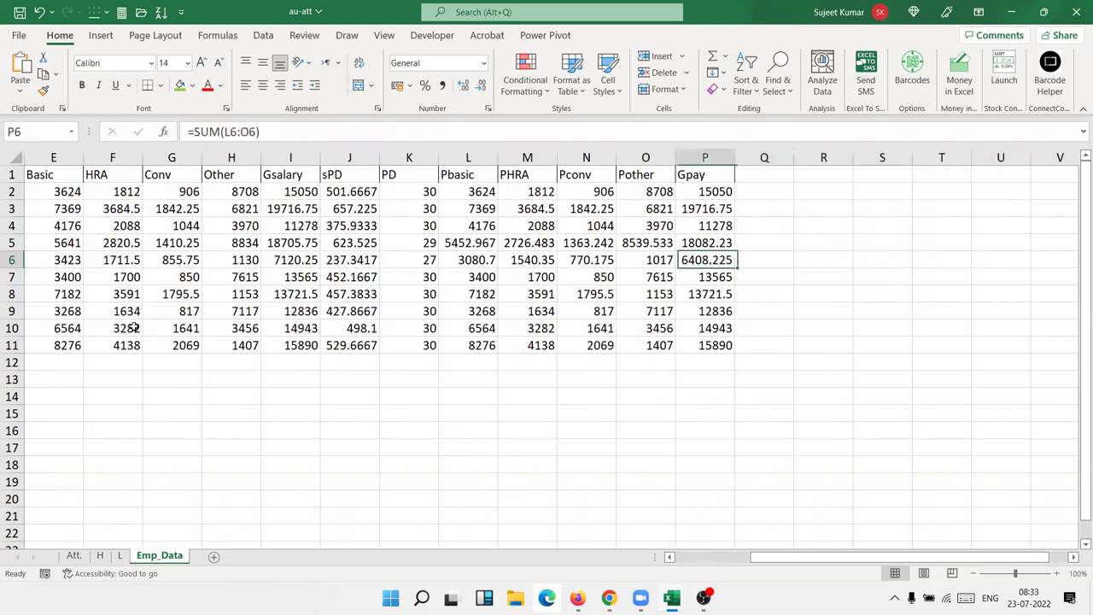
key("Up")
key("Up")
key("Up")
key("Up")
key("Right")
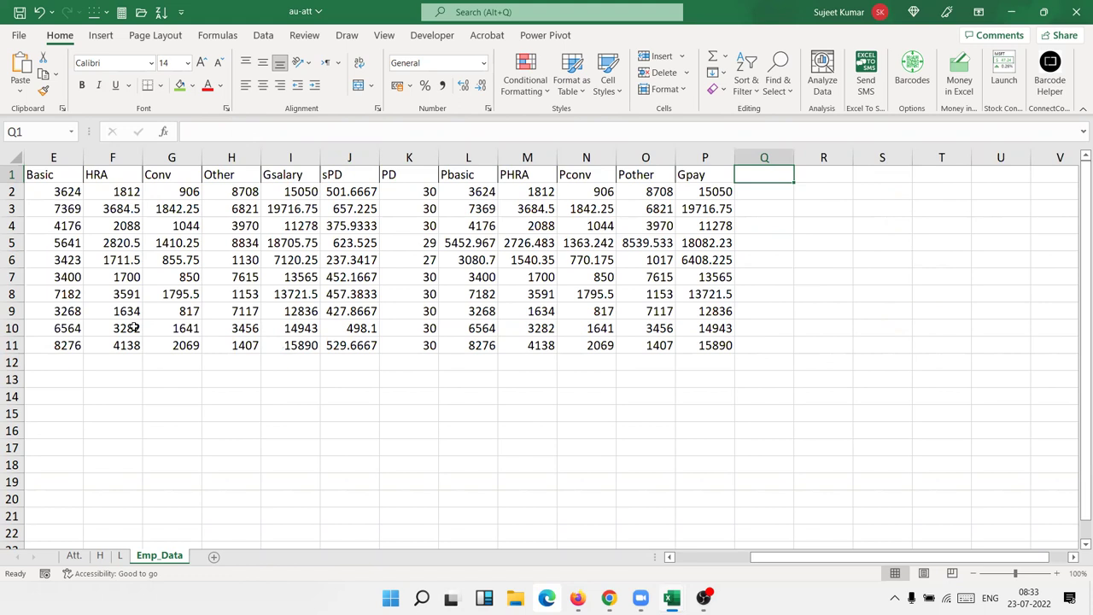
Step: Add a PF-Emp column in Q with =L2*12%, filled down to Q11 (369.684 to 993.12)
type("PF-")
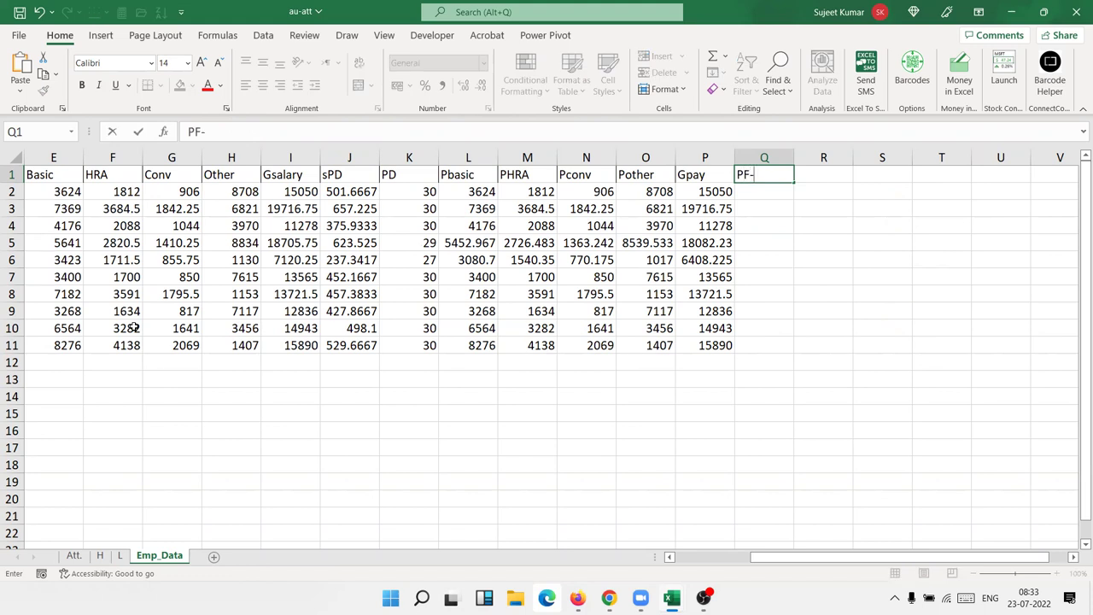
type("Em")
type("p")
key("Return")
type("=")
key("Left")
key("Left")
key("Left")
key("Left")
key("Left")
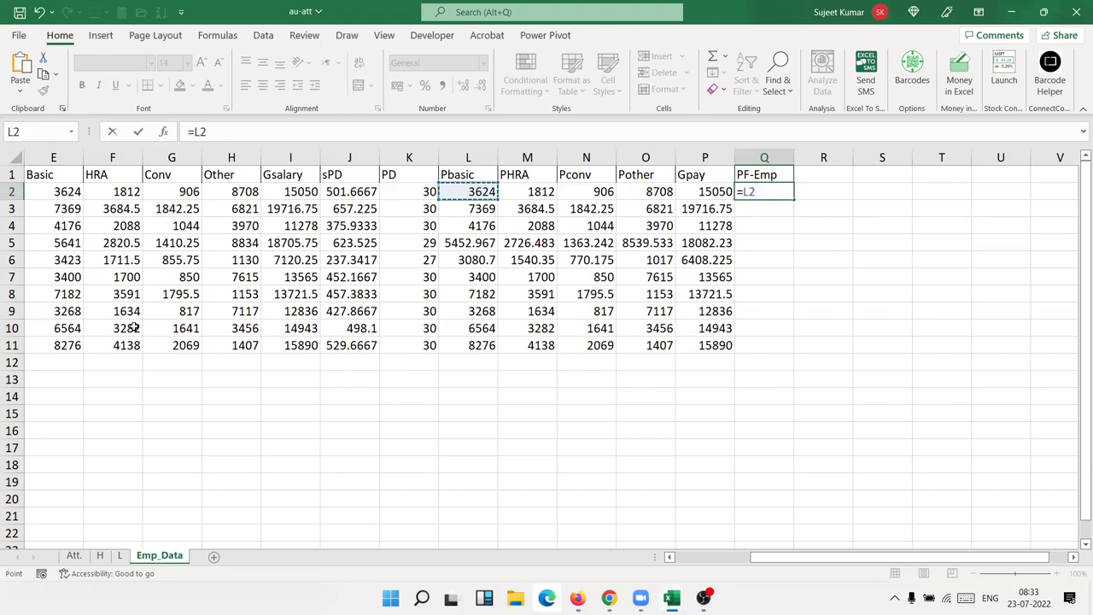
type("*12")
type("%")
key("ctrl+Return")
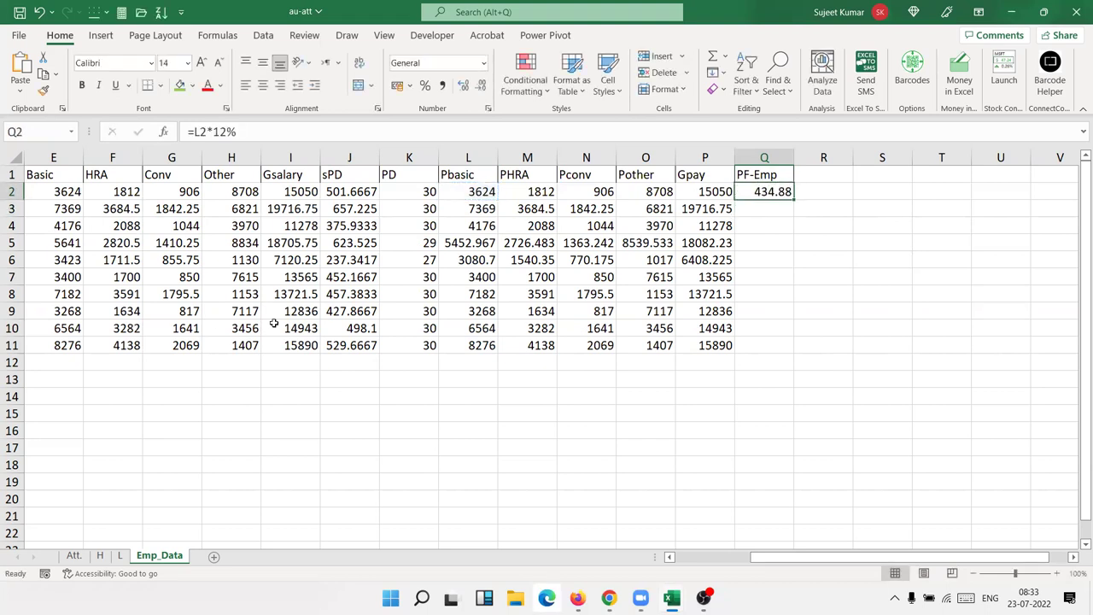
left_click(799, 205)
left_click(790, 196)
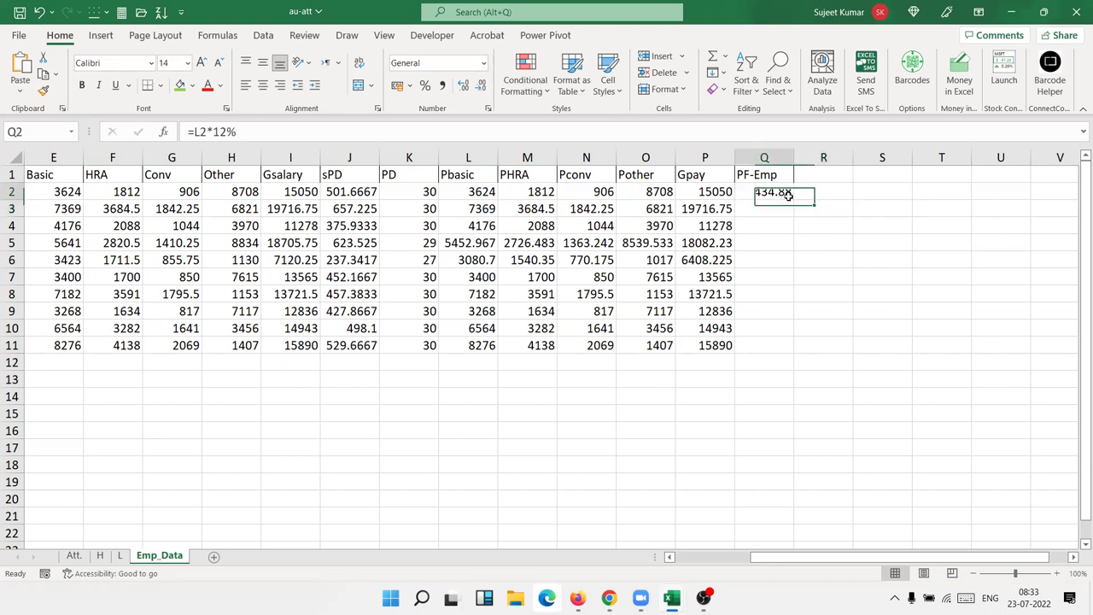
left_click_drag(793, 198, 794, 352)
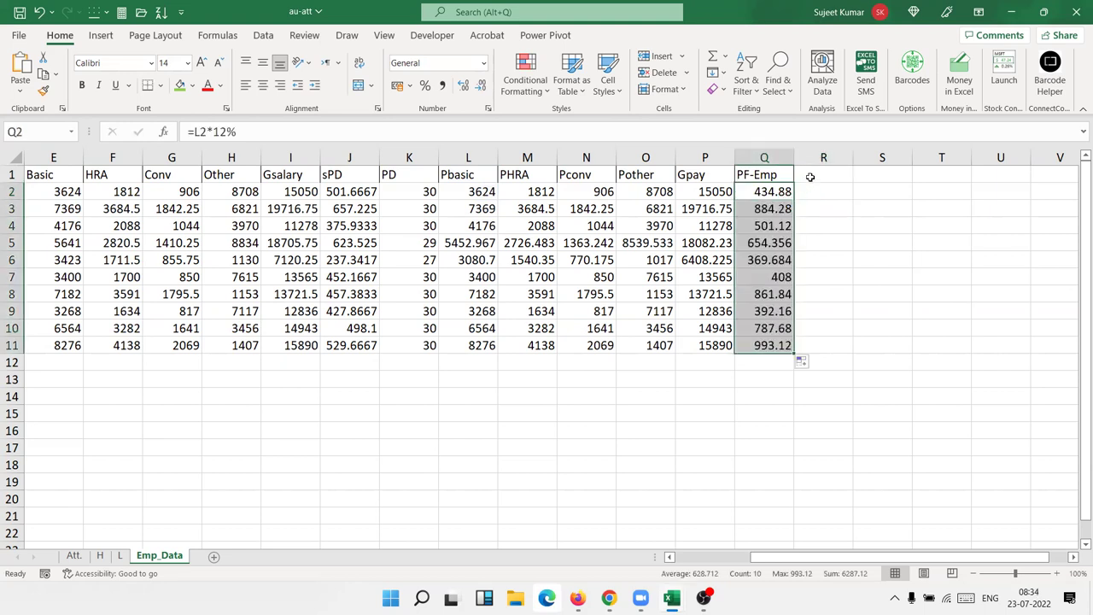
left_click(812, 175)
type("Pf")
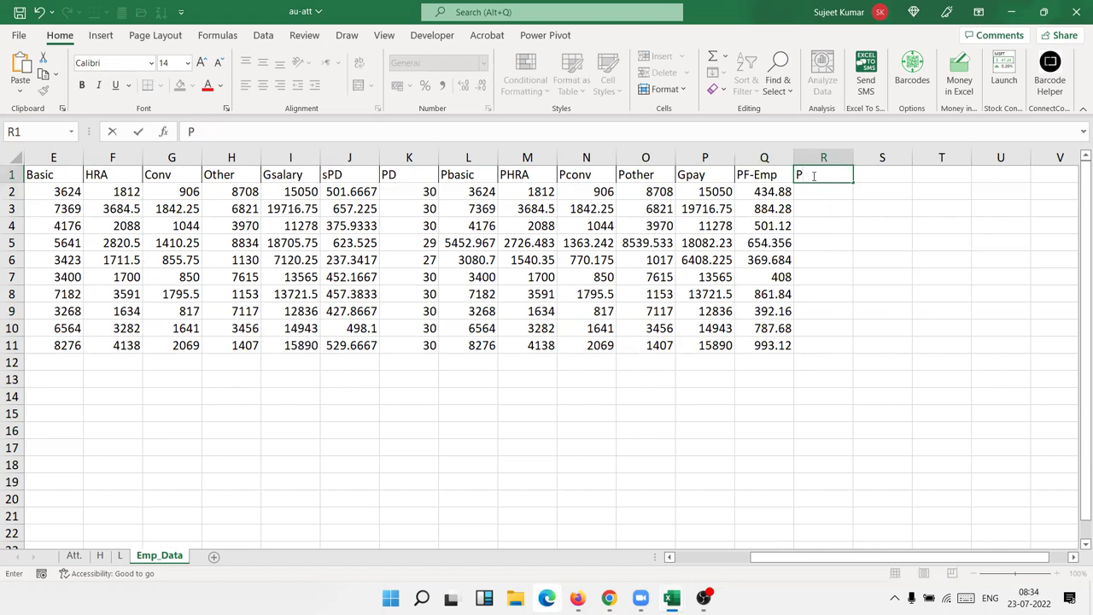
Step: Title column R 'PF-Empr' and enter =Q2 in R2
key("BackSpace")
type("F-")
type("Empr")
key("Return")
type("=")
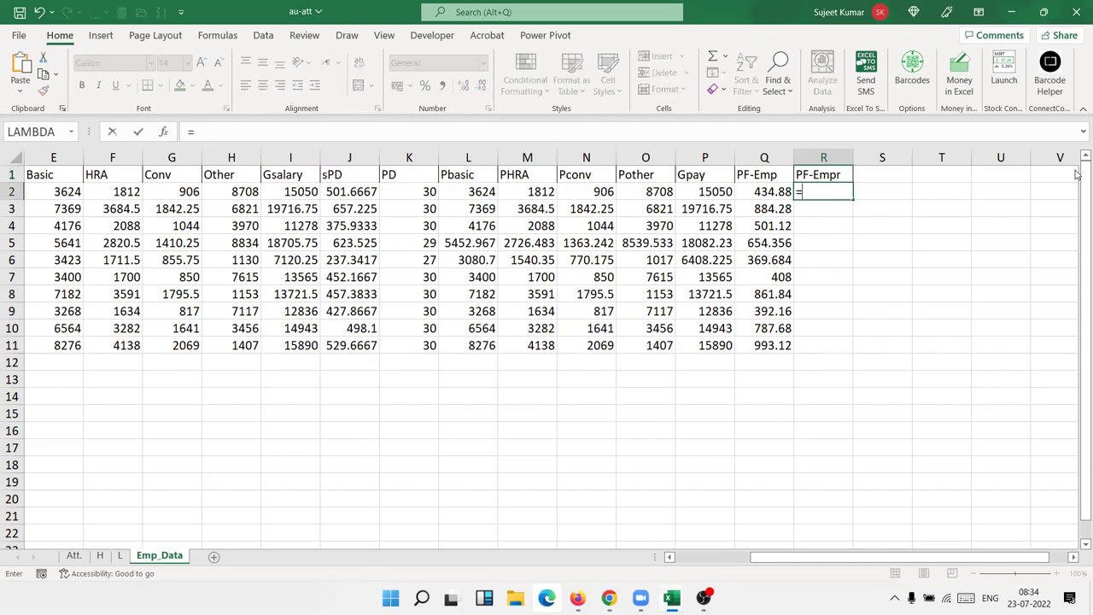
key("Left")
key("Return")
Step: Fill R2's formula down through R11 so PF-Empr matches PF-Emp for every employee
key("Left")
key("ctrl+Down")
key("Right")
key("ctrl+shift+Up")
key("ctrl+d")
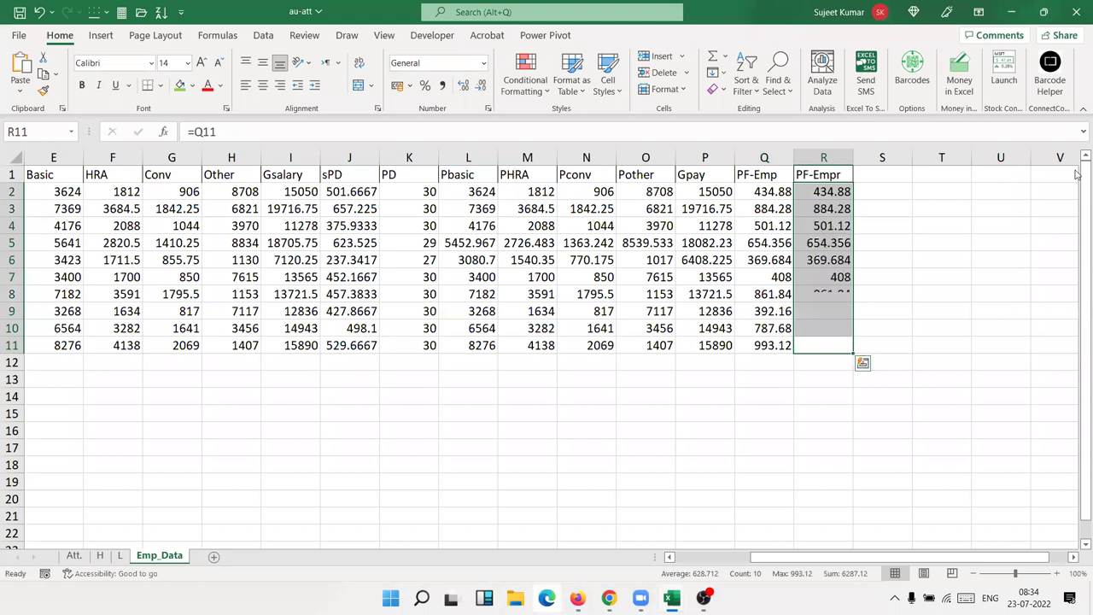
key("ctrl+Up")
key("Right")
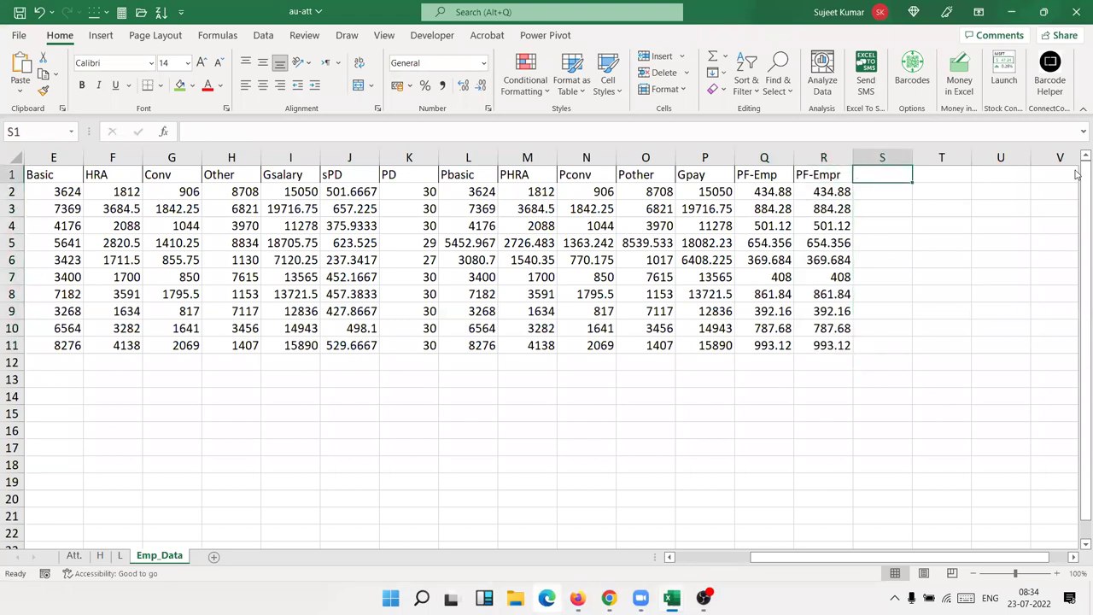
Step: Enter the ESI heading in S1 and compare the Gsalary and Gpay column totals
type("ESI")
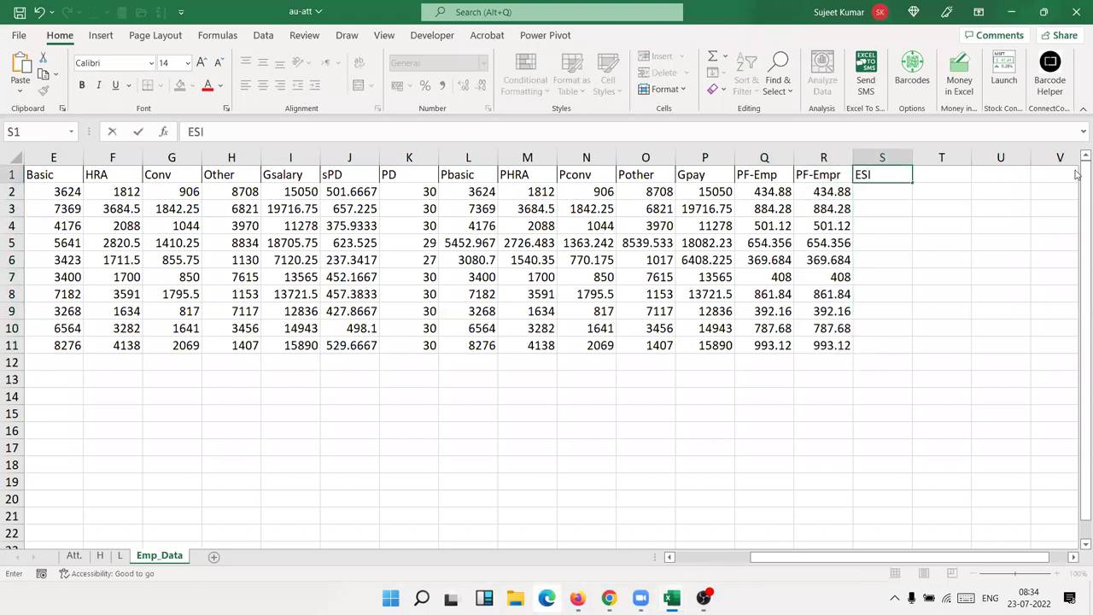
key("Return")
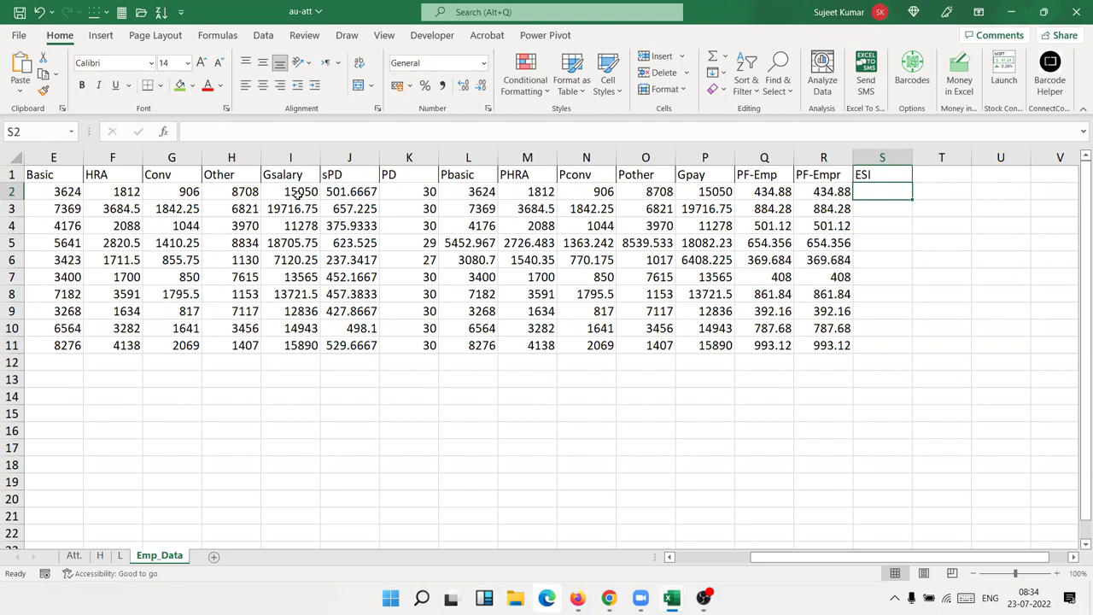
left_click_drag(297, 193, 285, 345)
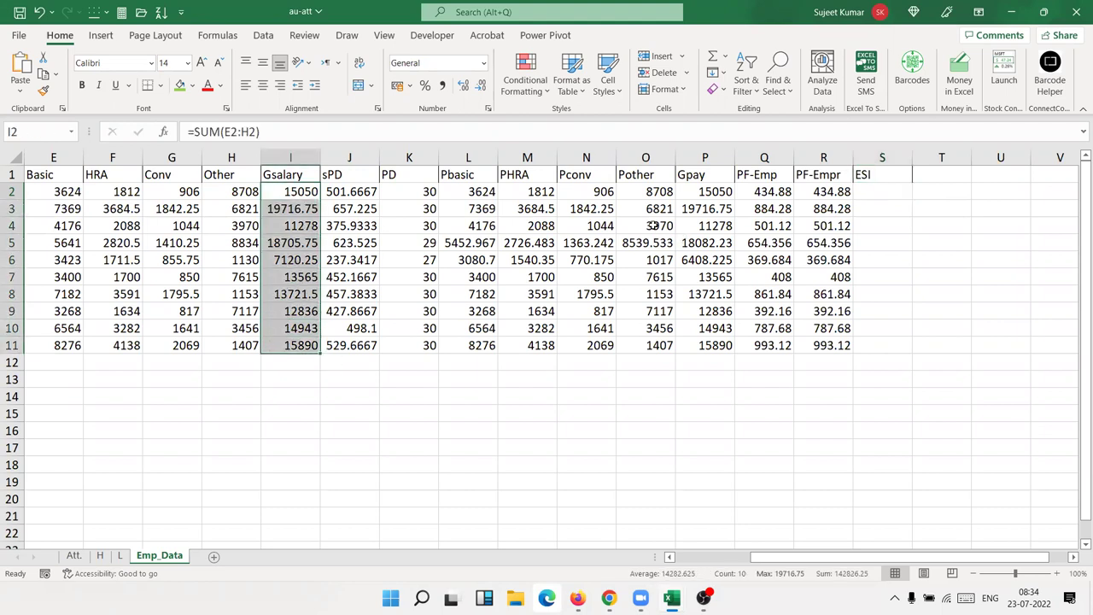
left_click_drag(726, 194, 713, 336)
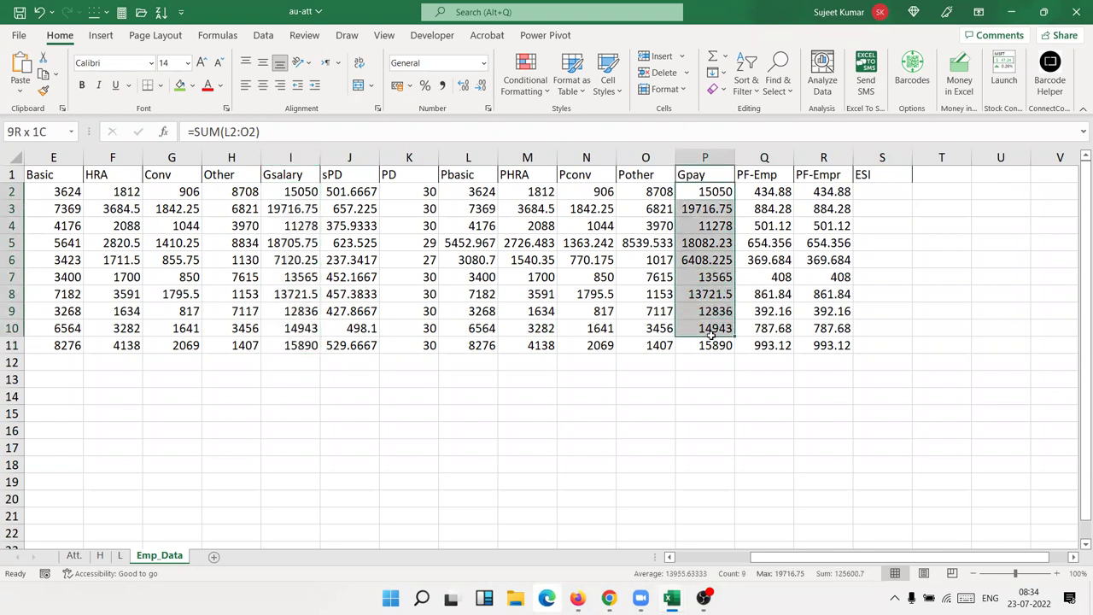
left_click_drag(713, 337, 715, 346)
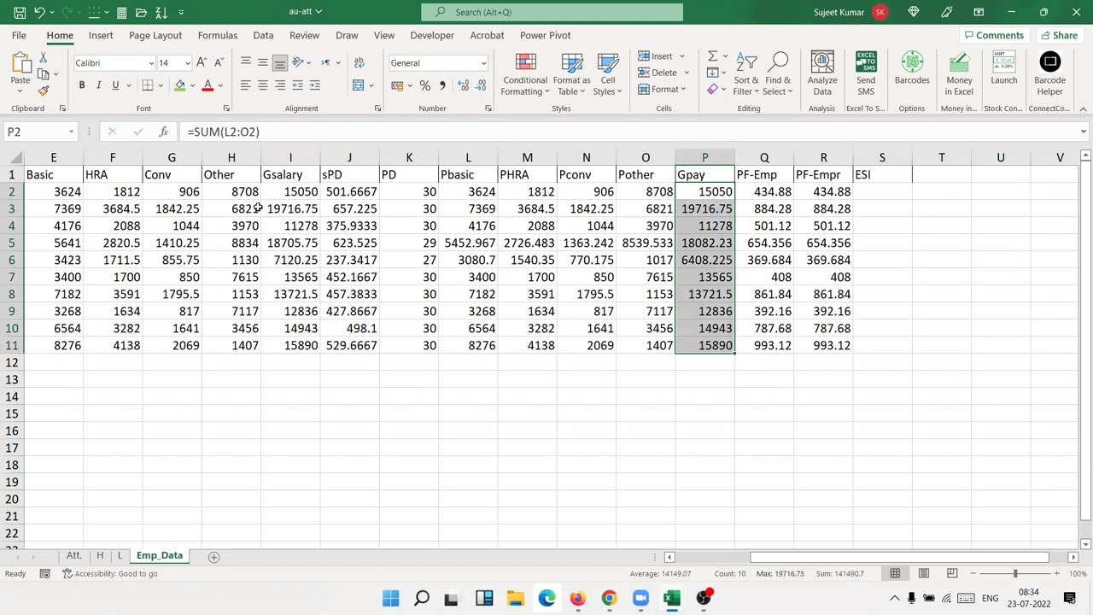
left_click(888, 193)
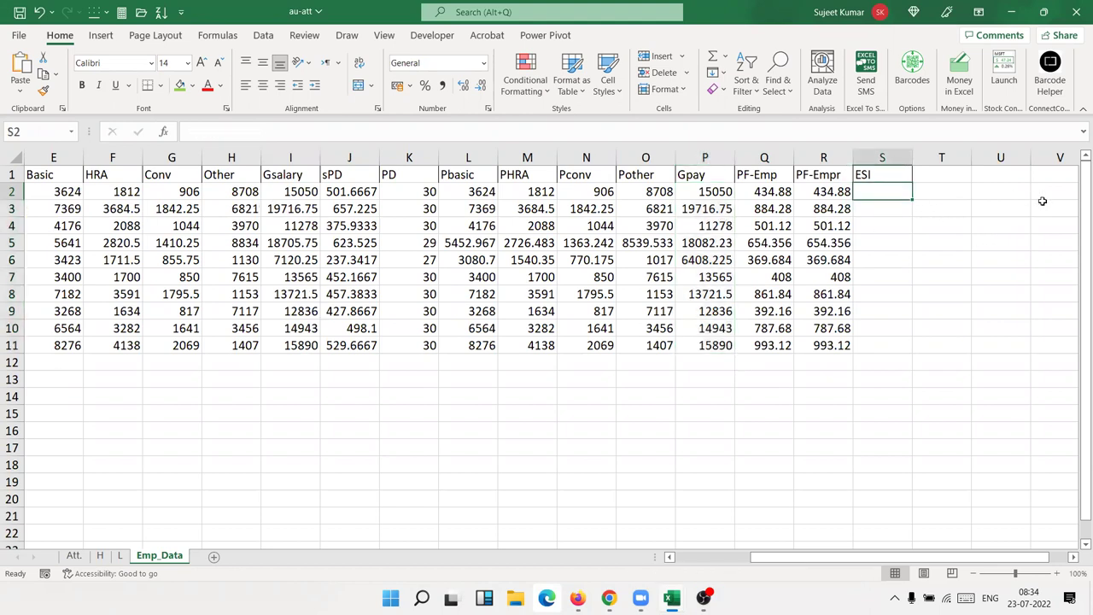
Step: Enter =IF(I2>25000,0,P2*1.76%) in S2 and fill it down to S11 (264.88 to 279.664)
type("=if")
key("Tab")
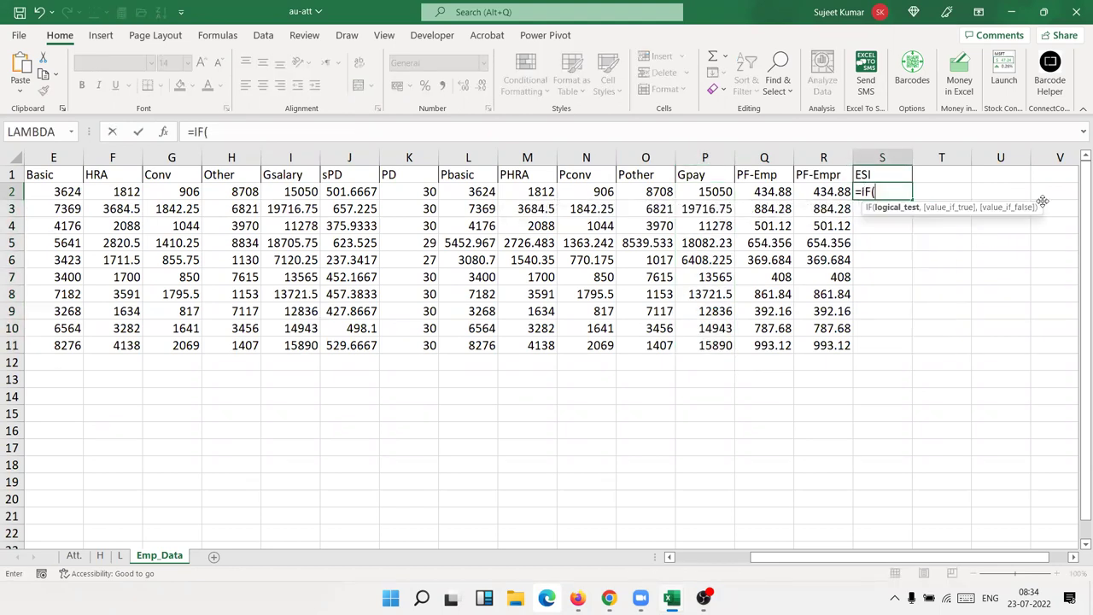
left_click(281, 189)
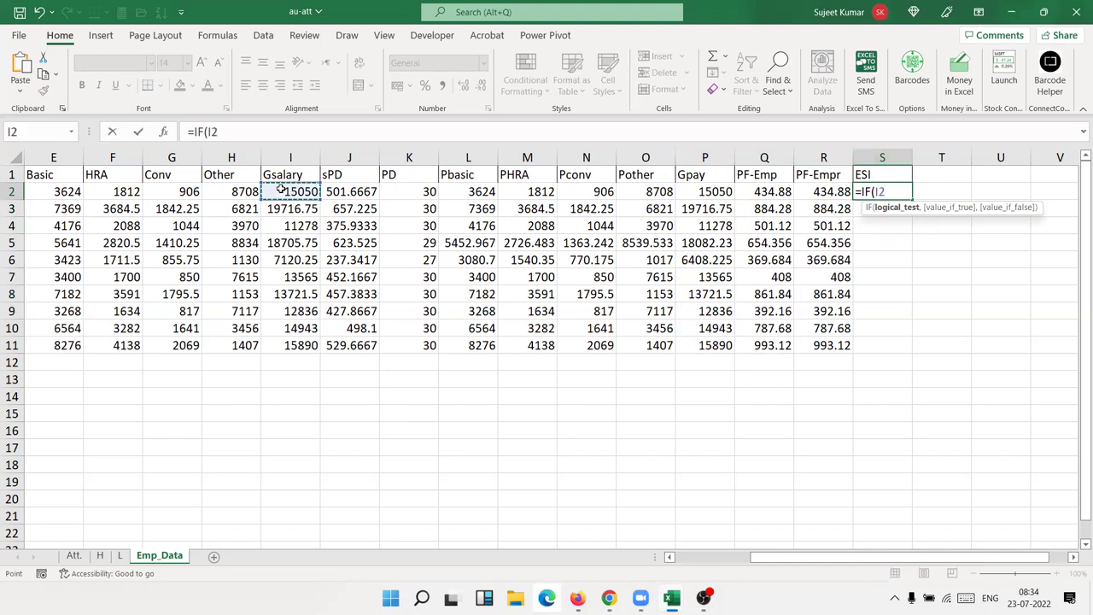
type(">25000")
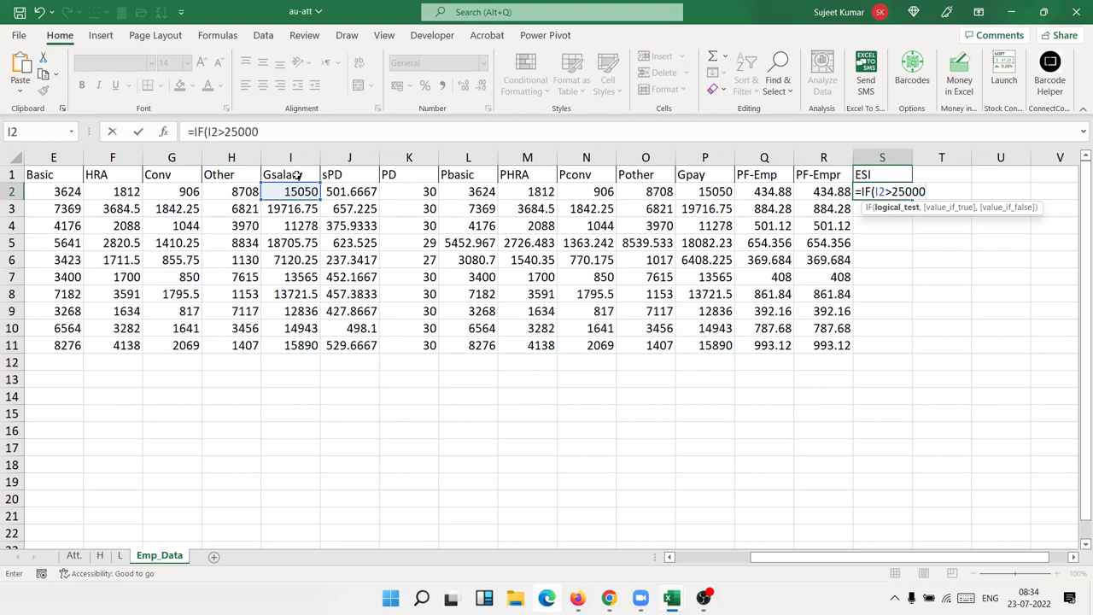
type(",0,")
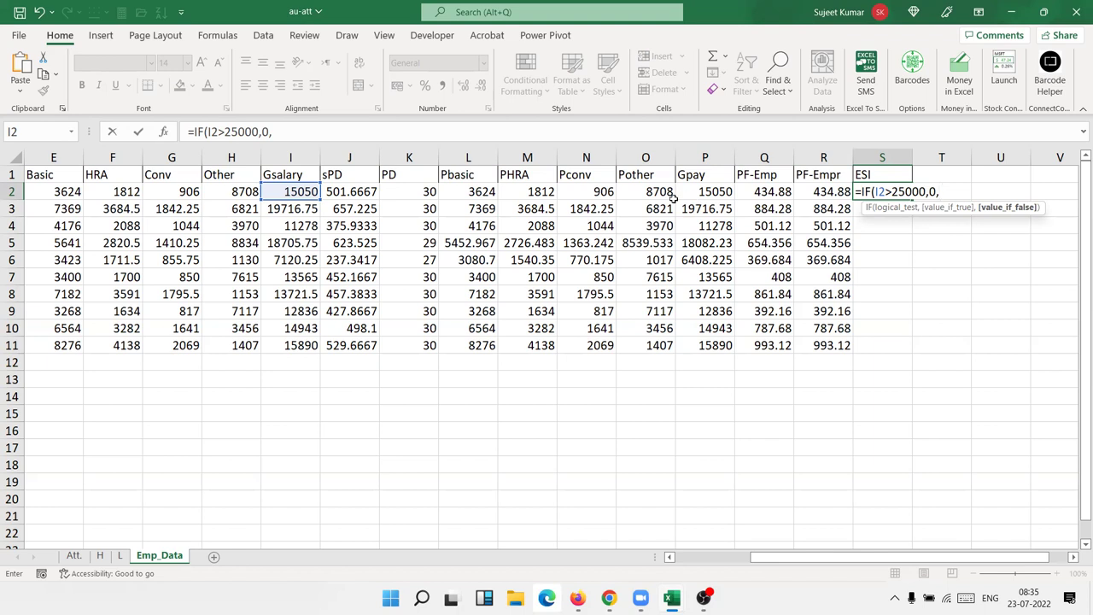
left_click(715, 193)
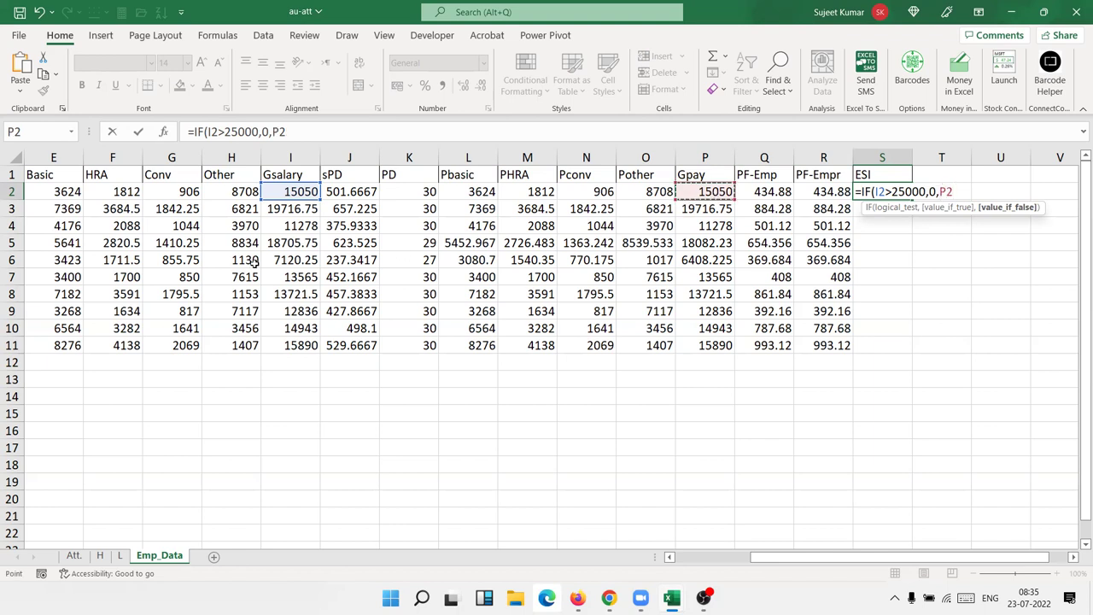
type("*4")
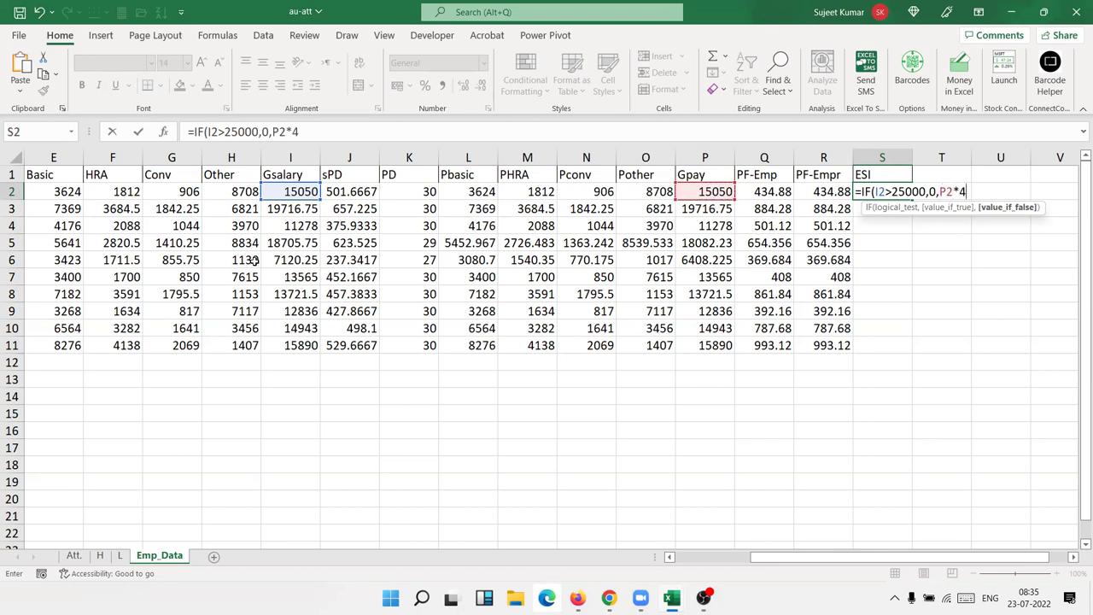
key("BackSpace")
type("1.76")
type("%")
key("Return")
key("Up")
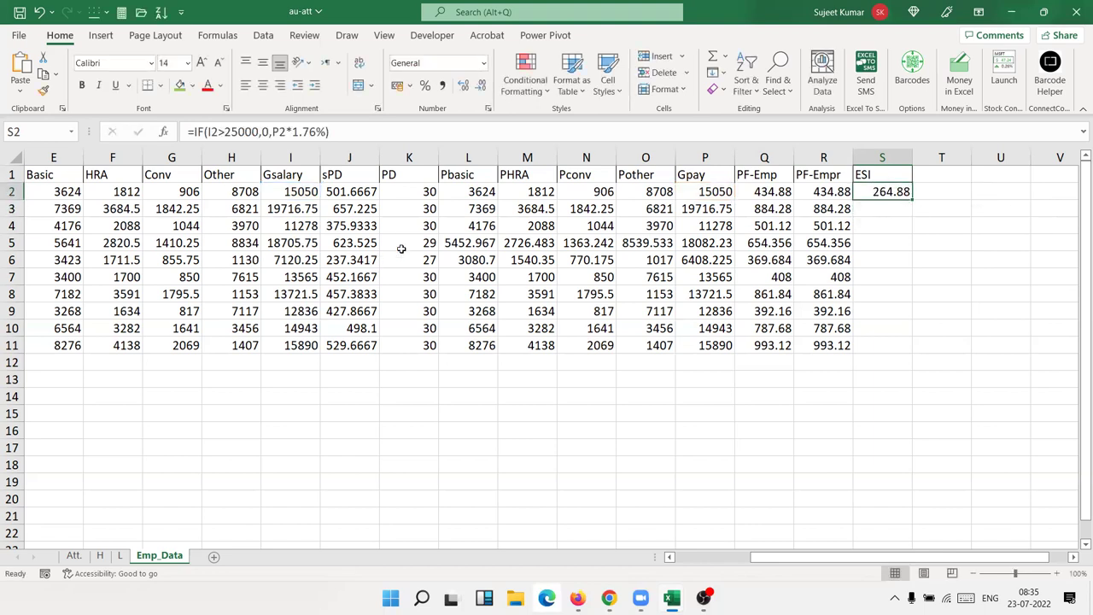
double_click(910, 198)
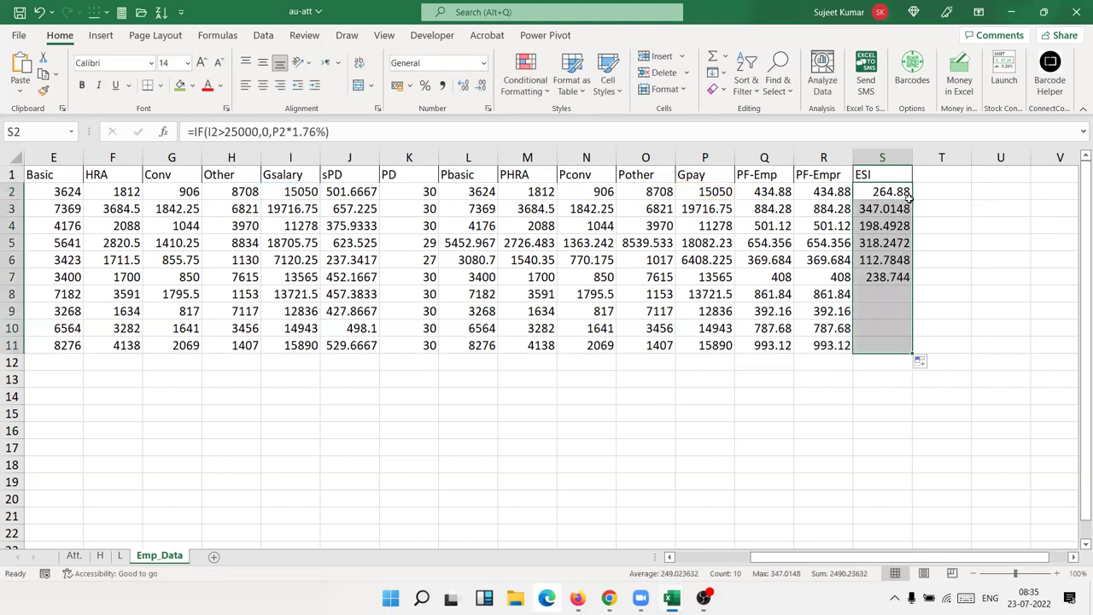
left_click(924, 176)
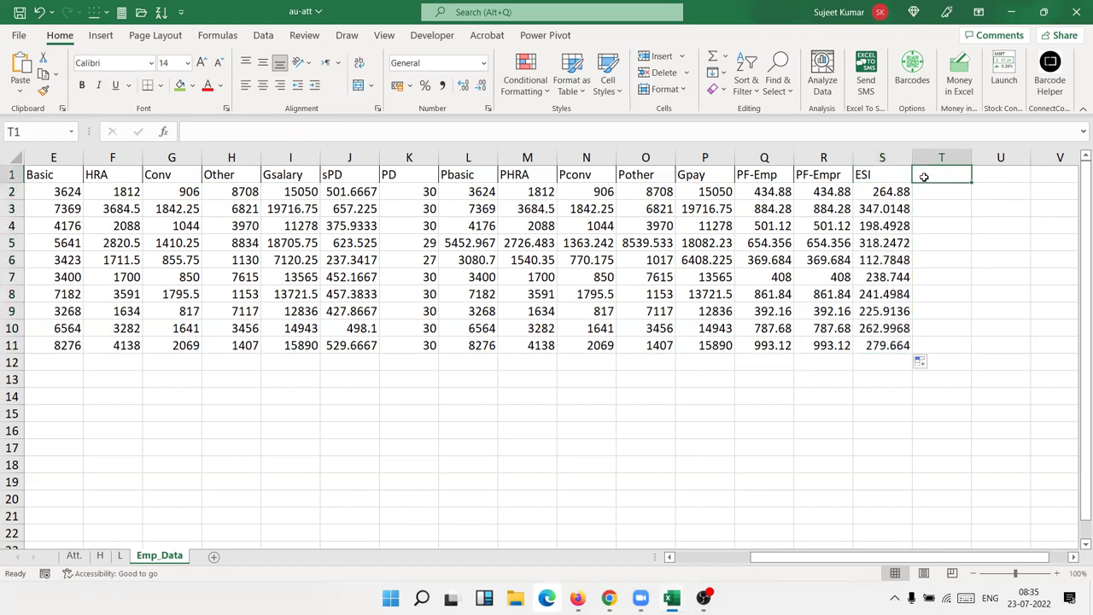
Step: Add the column heading 'ESI-Epr' in T1, correcting the mistyped 'ESI-Mpr'
type("ESI-Mpr")
key("Return")
key("Up")
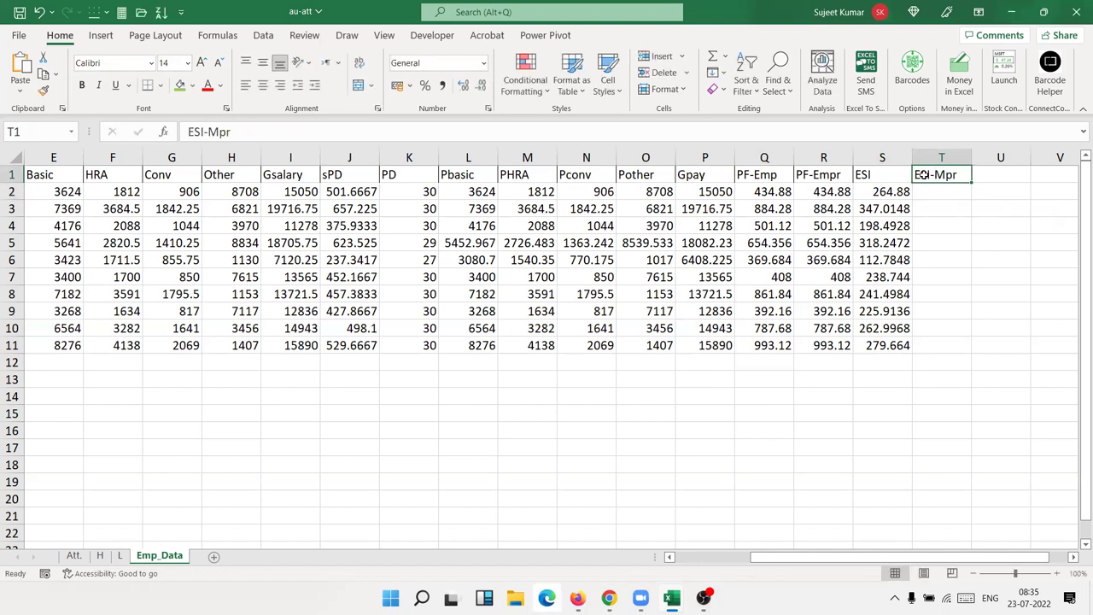
left_click(216, 134)
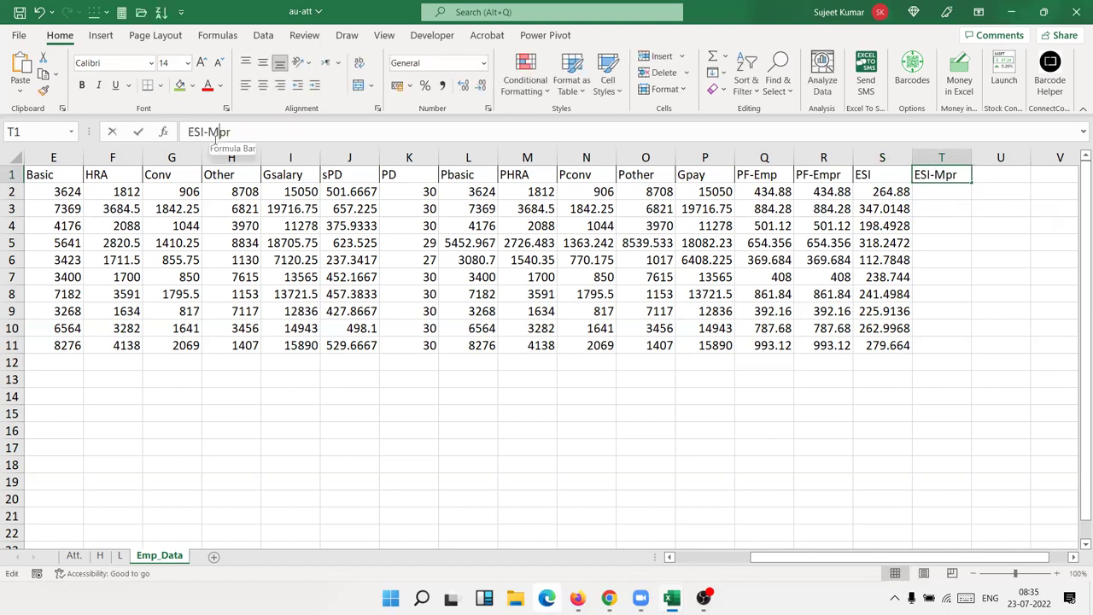
key("BackSpace")
type("E")
key("Return")
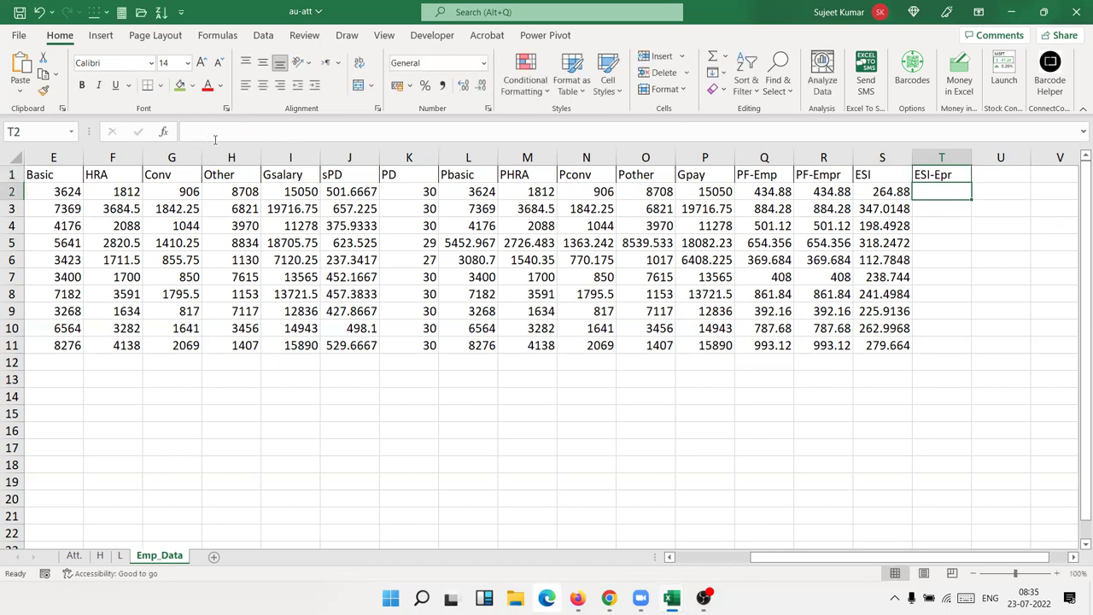
Step: Copy the ESI formula text from S2 and paste it into T2
key("Left")
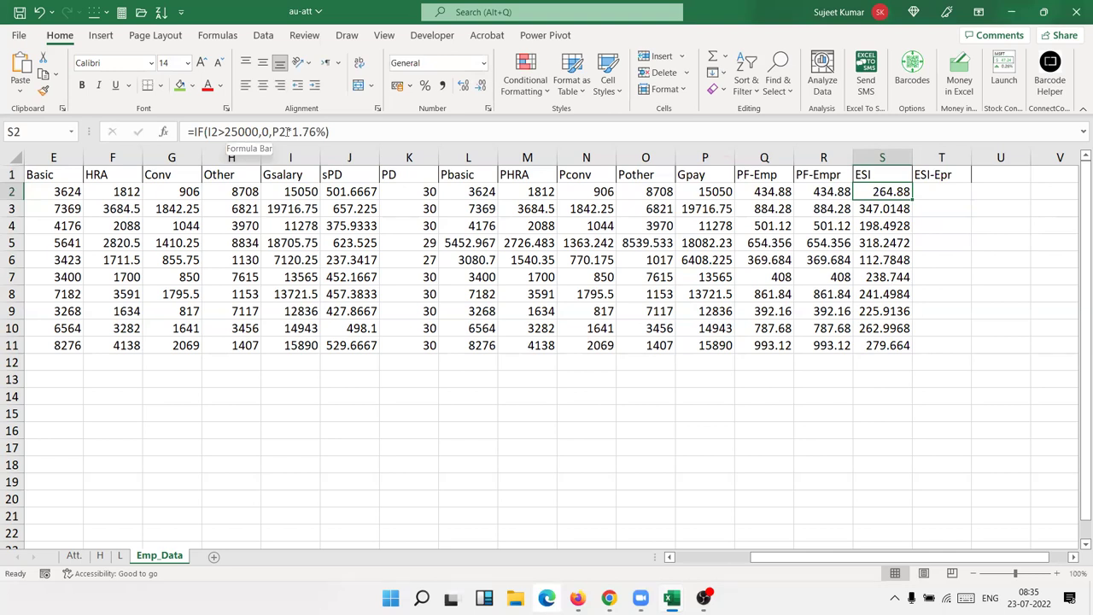
left_click(339, 133)
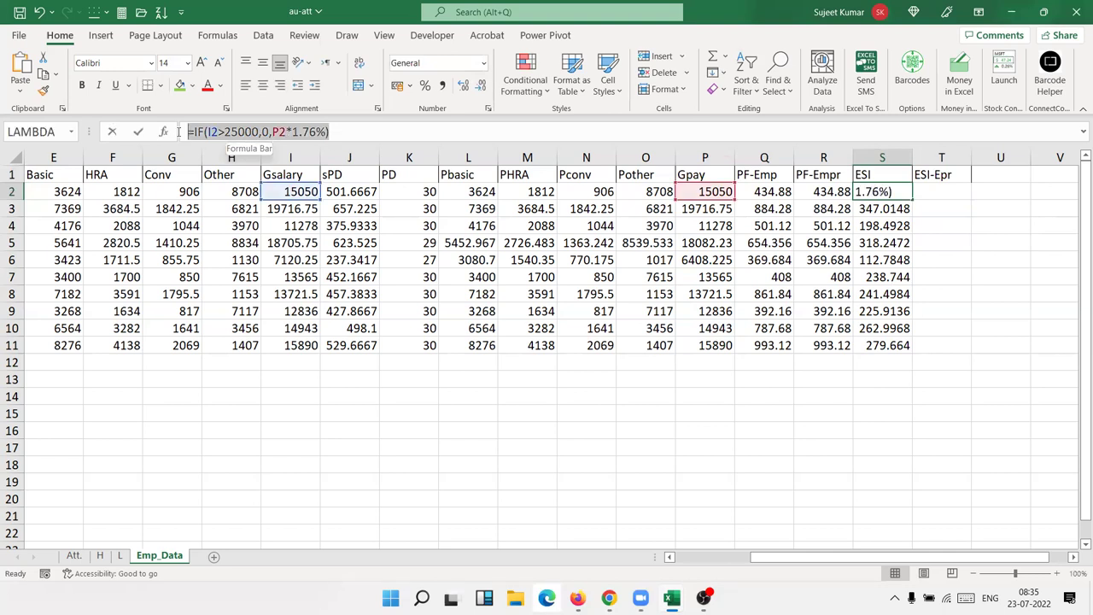
key("shift+Home")
key("ctrl+c")
key("Escape")
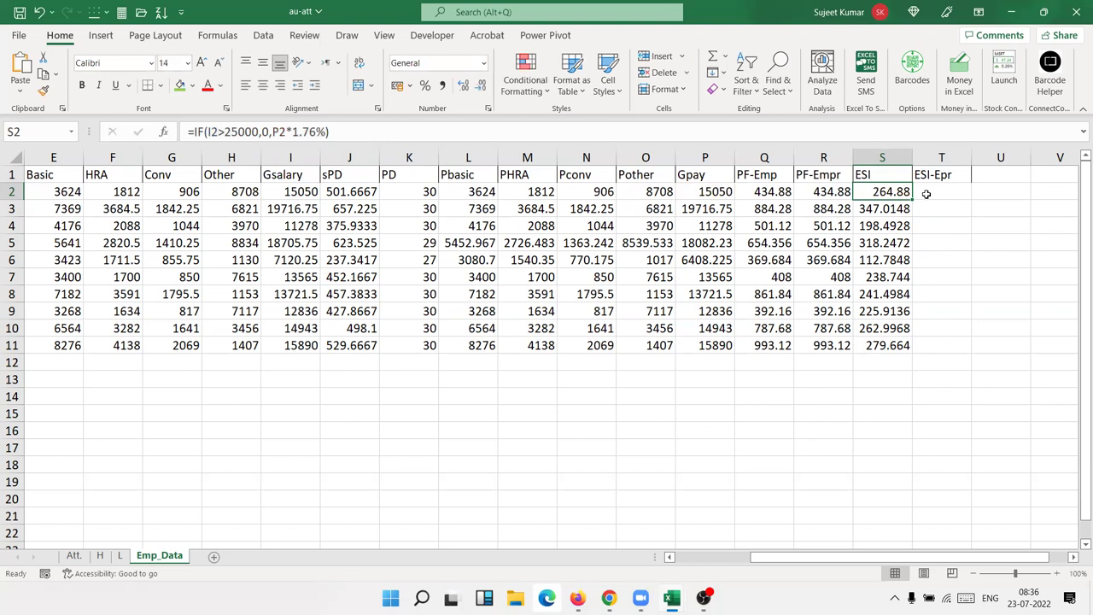
left_click(936, 191)
key("ctrl+v")
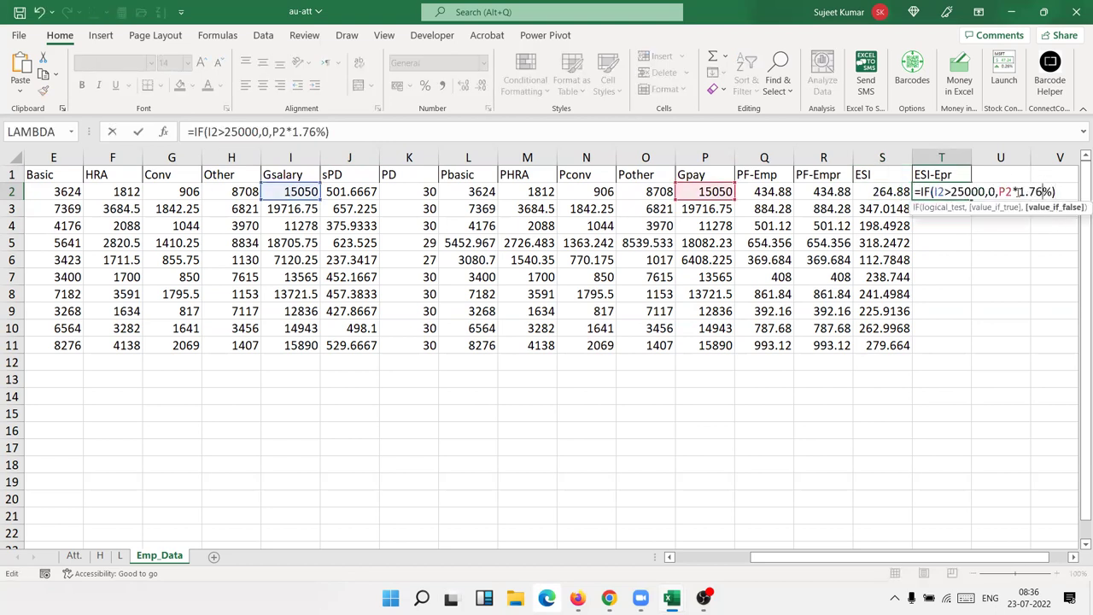
key("ctrl+Return")
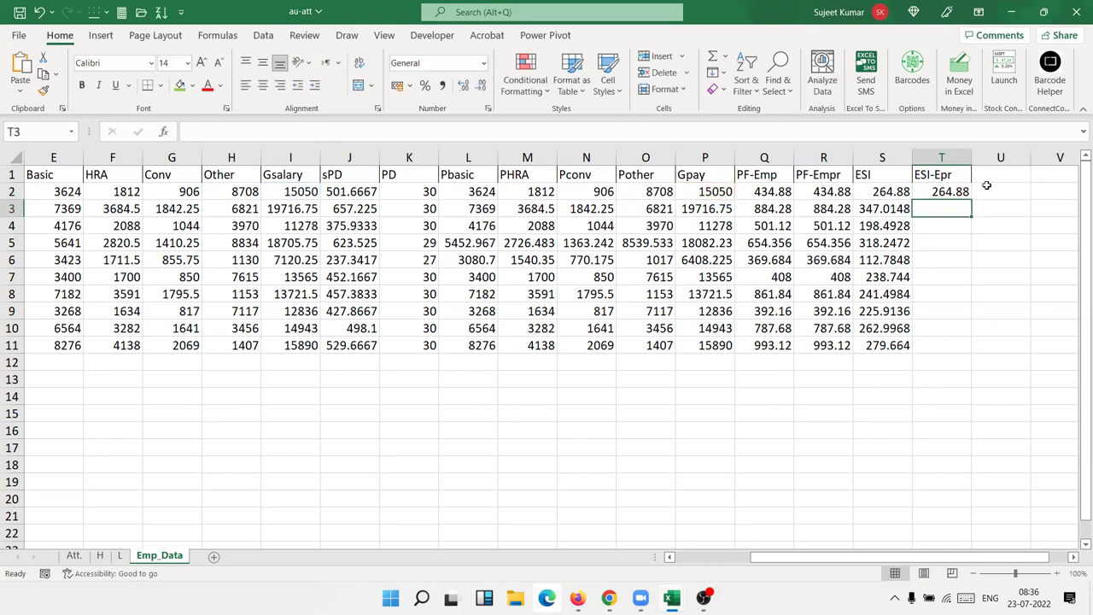
Step: Work out the employer rate as 6% minus 1.76% in scratch cell U2, then clear it
left_click(995, 188)
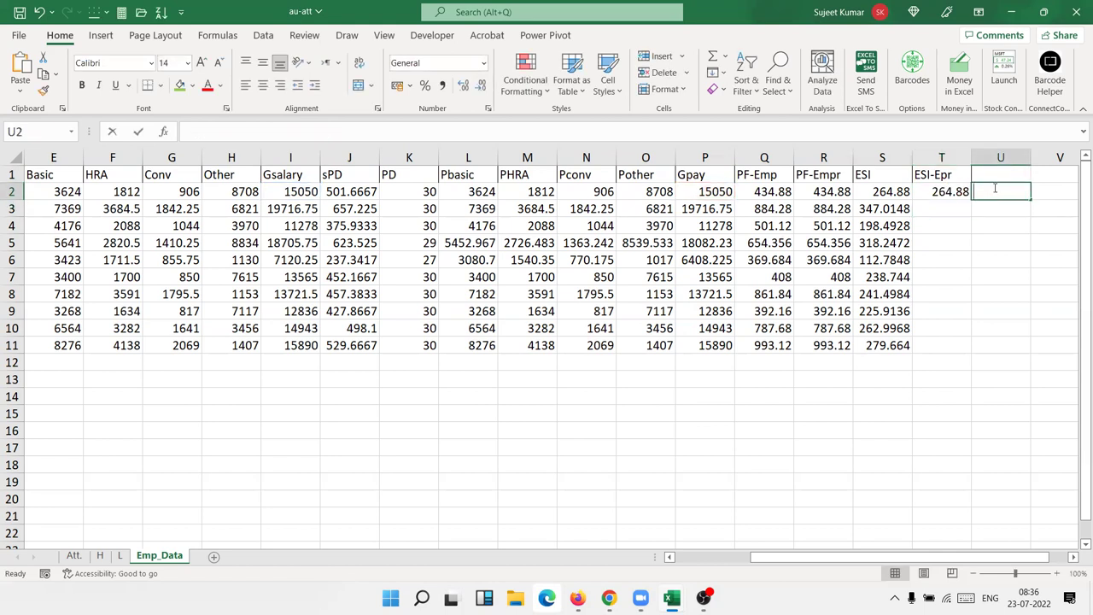
type("=60%-1.76%")
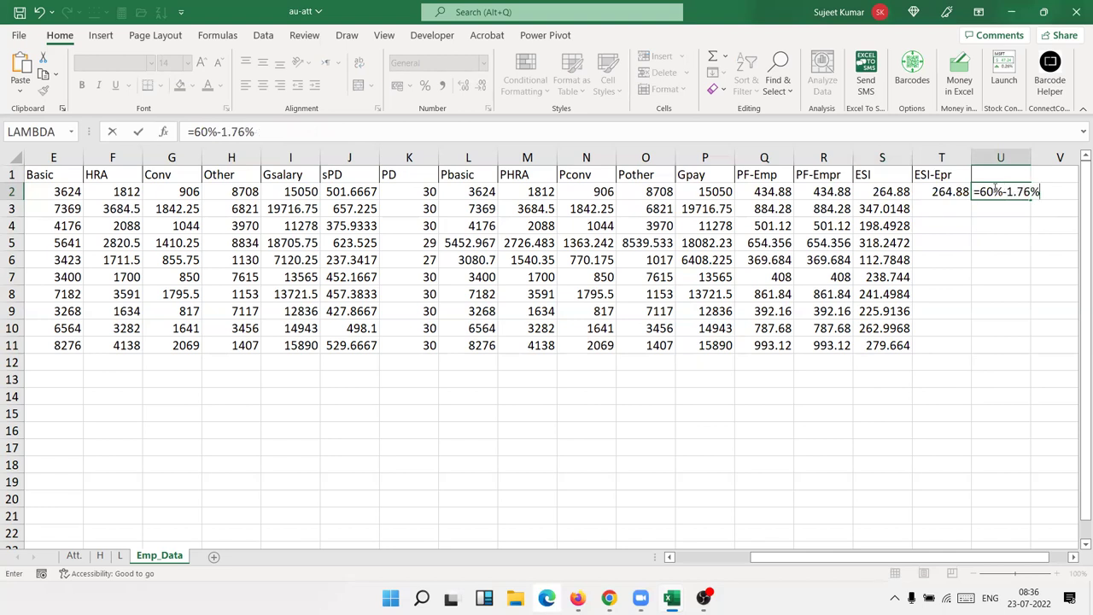
key("Return")
left_click(996, 188)
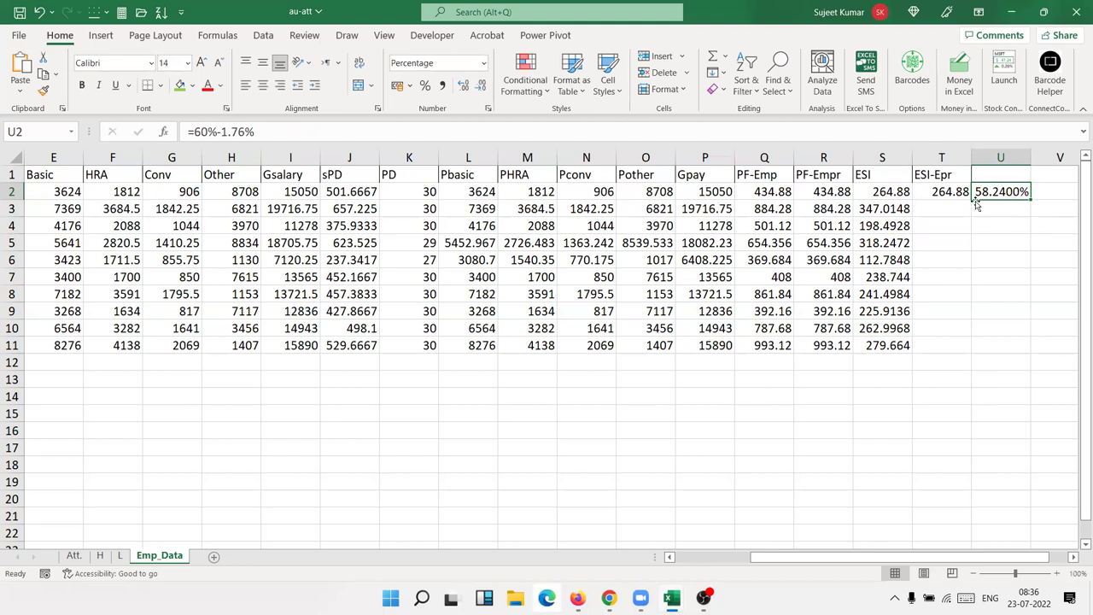
left_click(203, 132)
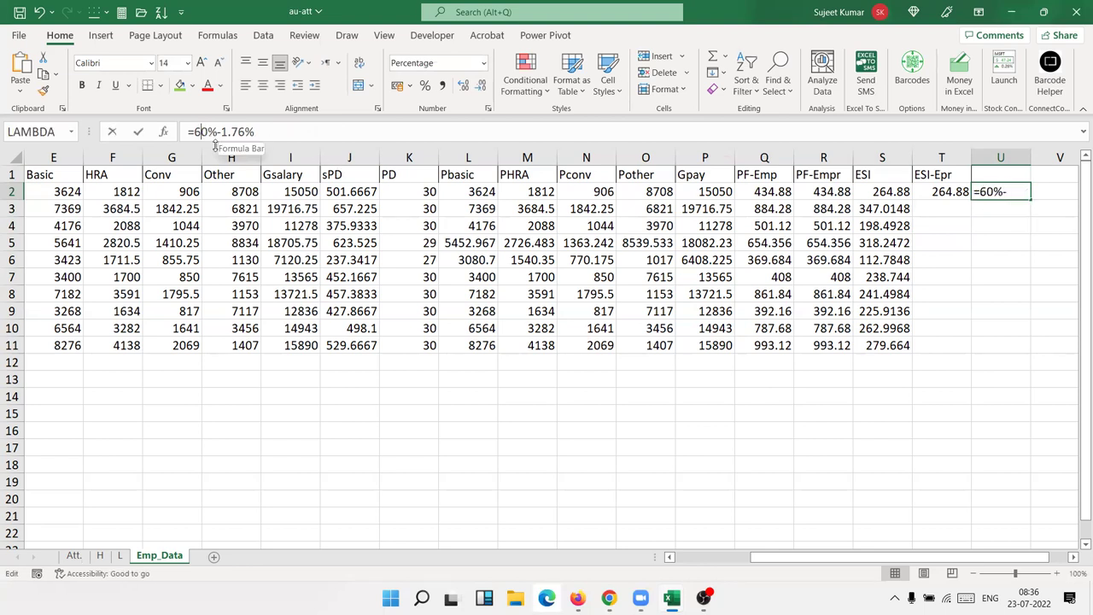
key("BackSpace")
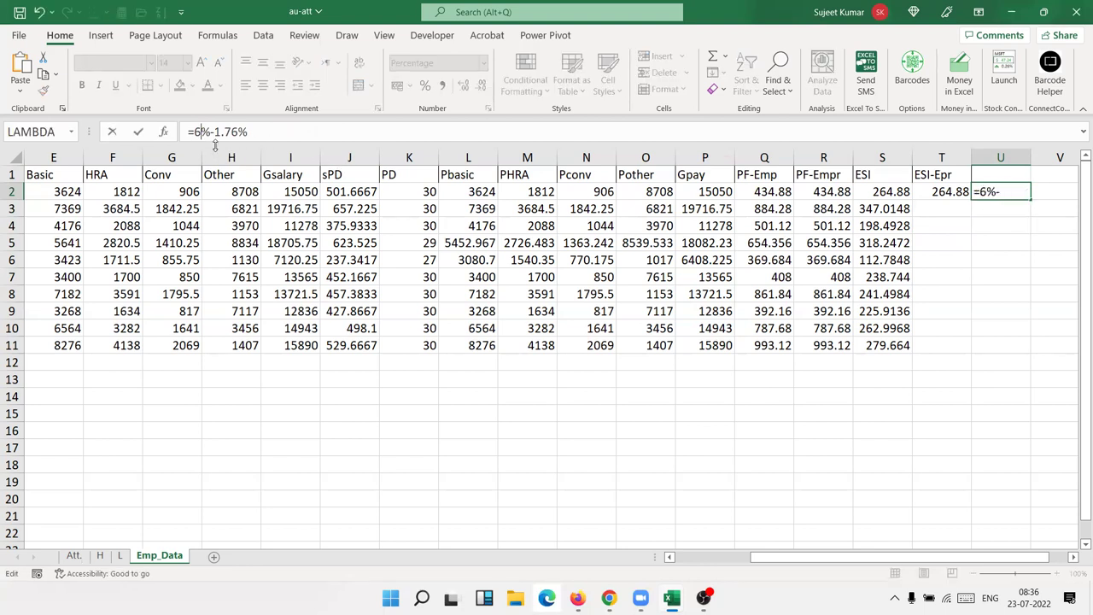
key("Return")
key("Up")
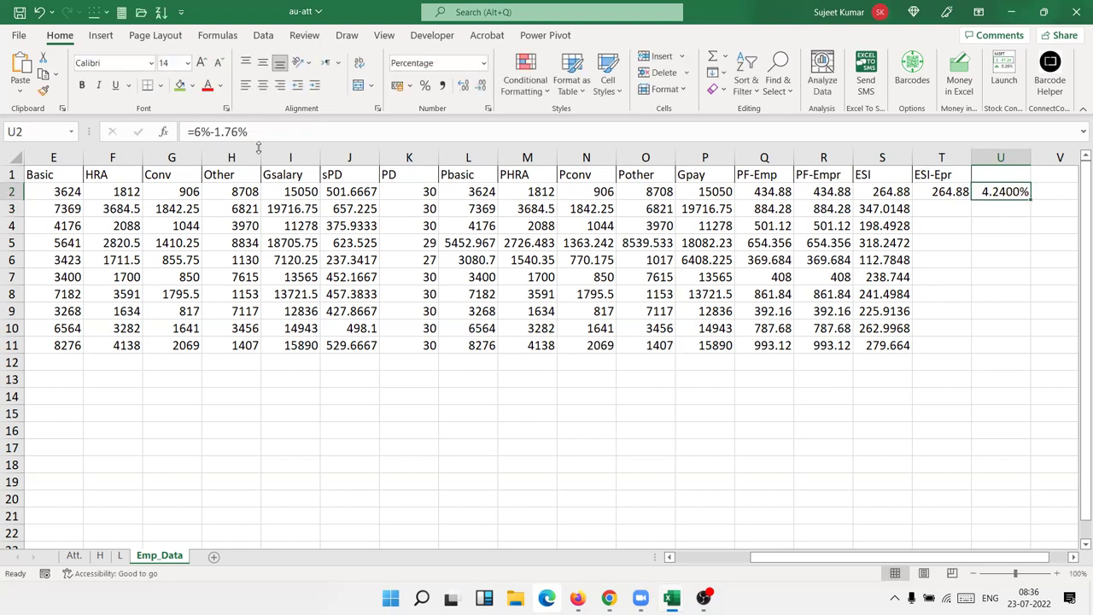
key("Left")
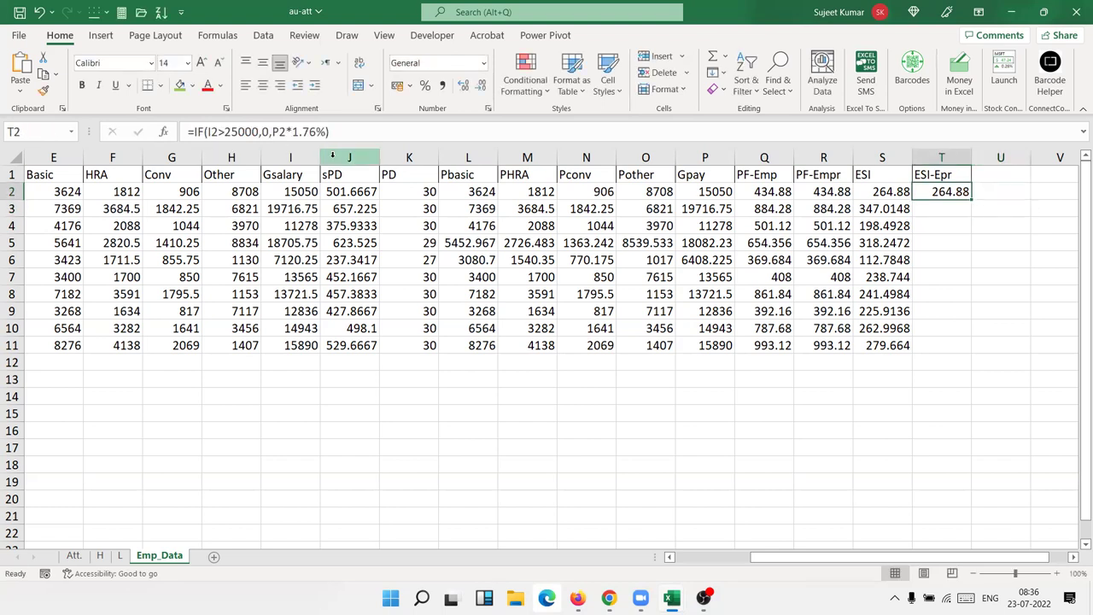
Step: Change T2's rate to 4.24% and fill it down for all employees (638.12 to 673.736)
left_click(295, 132)
key("BackSpace")
type("4")
key("Right")
key("Delete")
key("Delete")
type("24")
key("ctrl+Return")
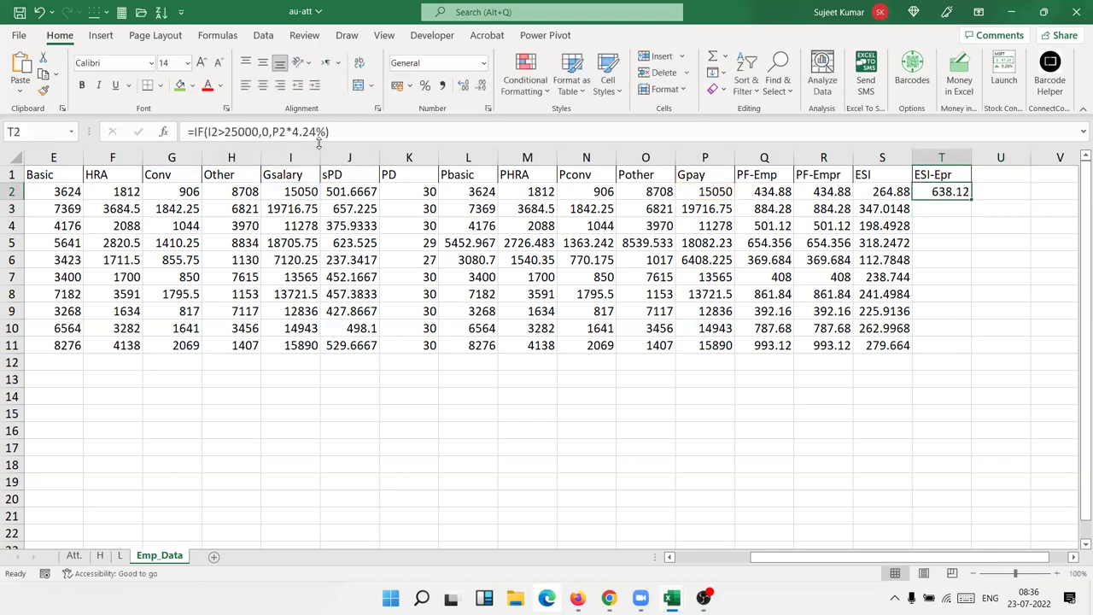
double_click(971, 199)
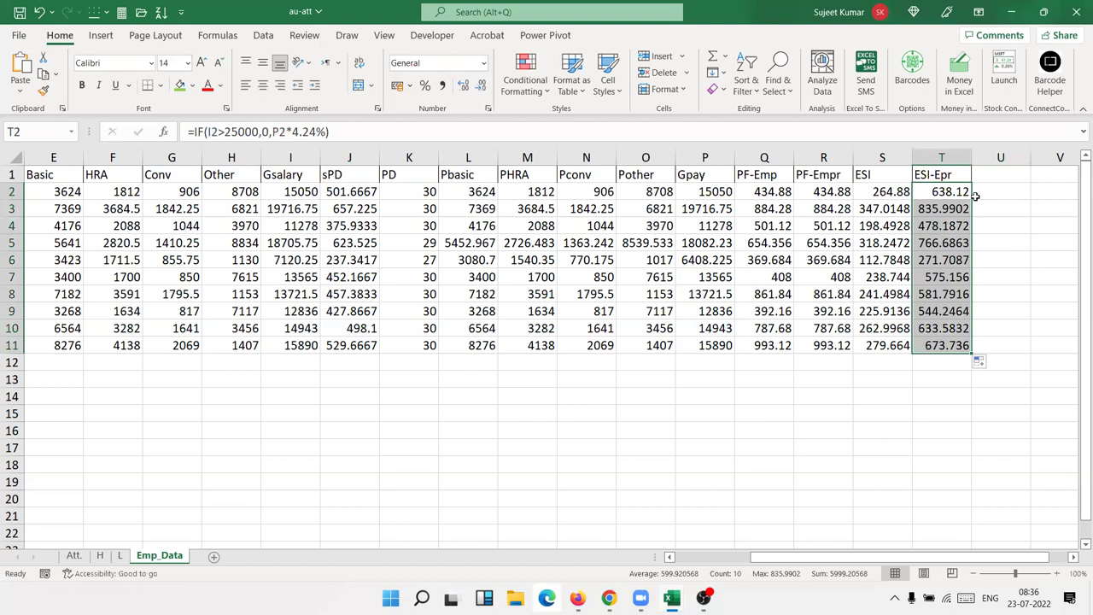
key("Right")
key("Right")
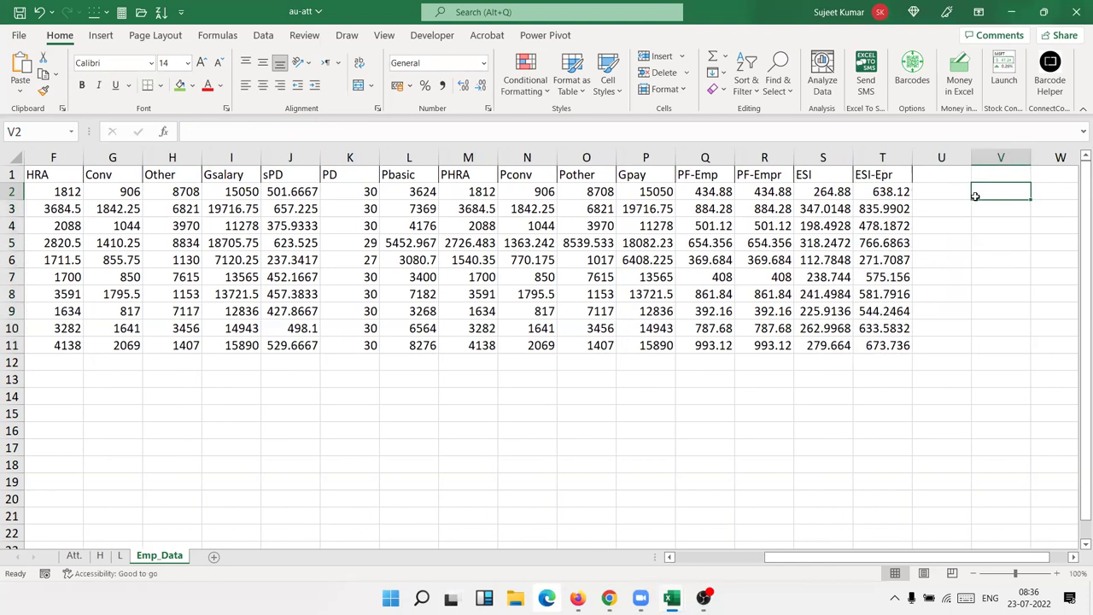
Step: Add an Admin heading in U1
key("Left")
key("Up")
type("Admin")
key("Return")
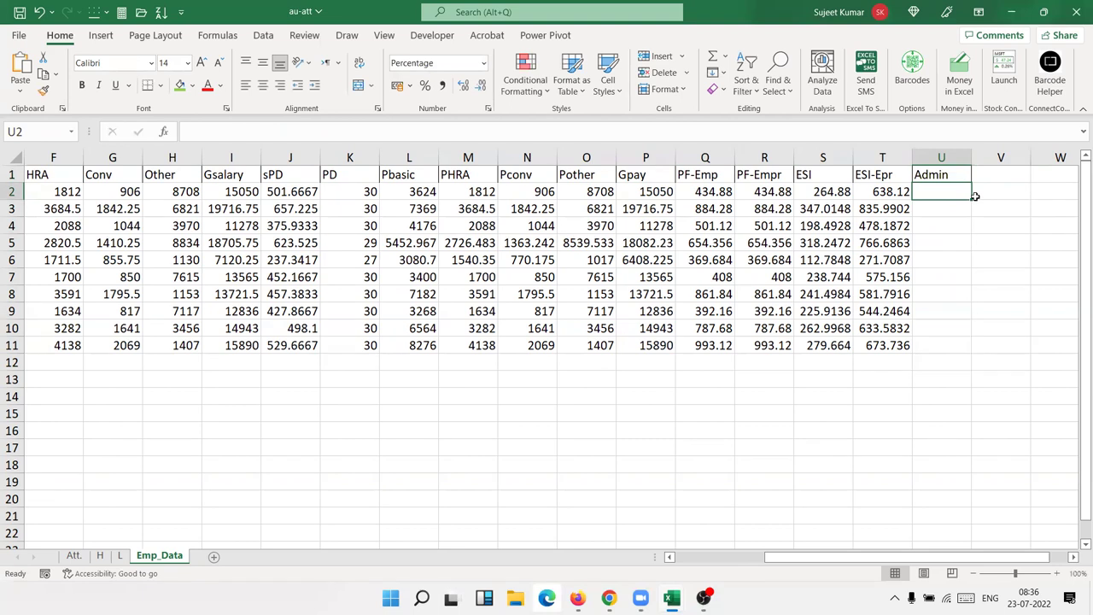
Step: Enter the Admin formula =P2*2% in U2, taking 2% of Gpay
type("=")
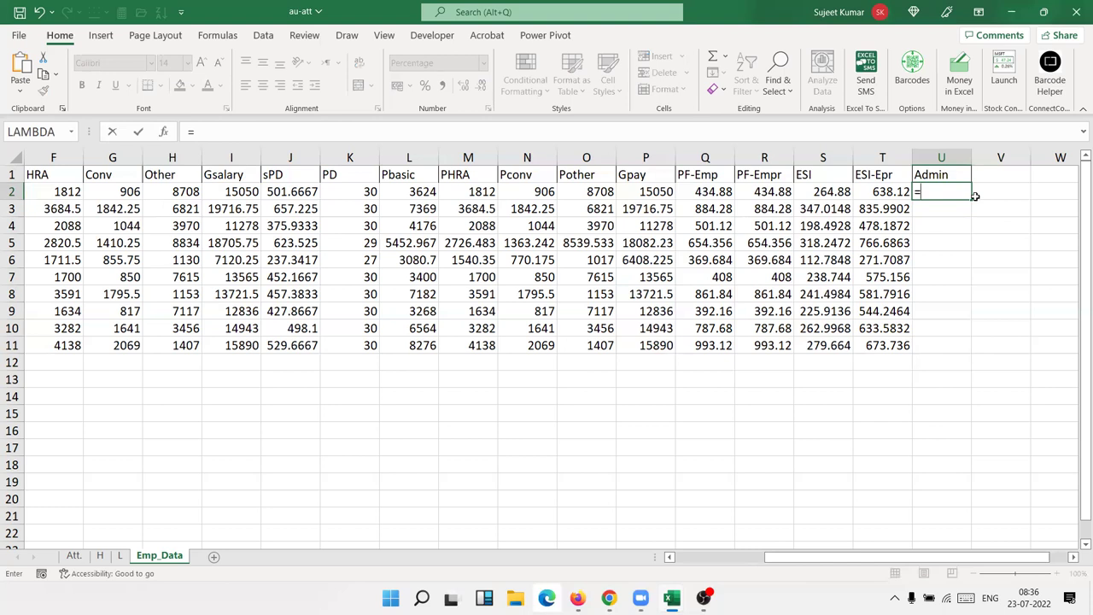
key("Left")
key("Left")
key("Left")
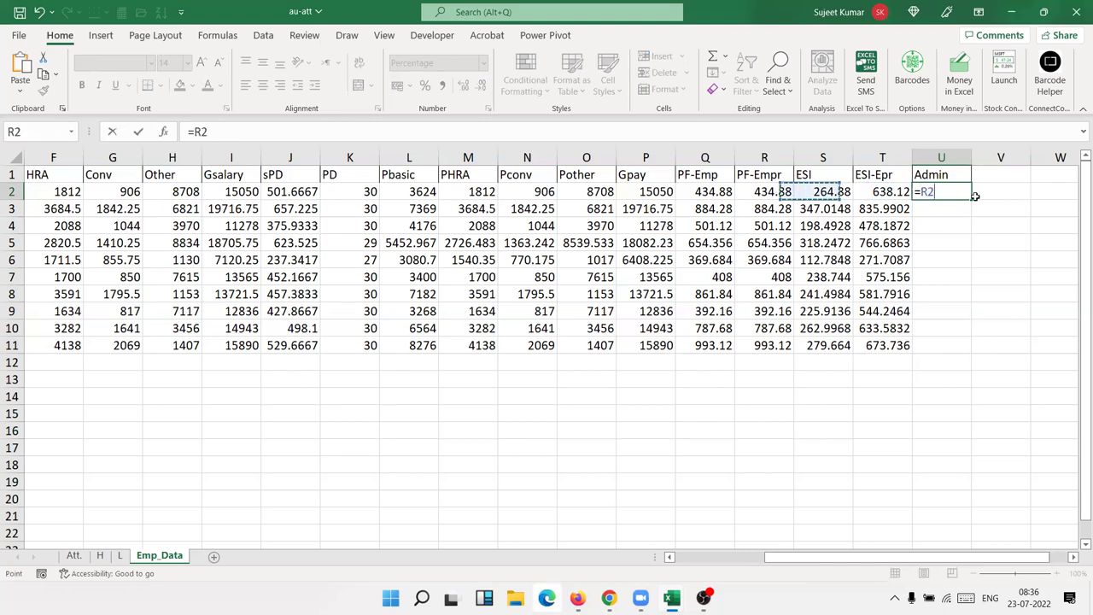
key("Left")
key("Left")
key("Left")
key("Right")
type("*2")
right_click(975, 196)
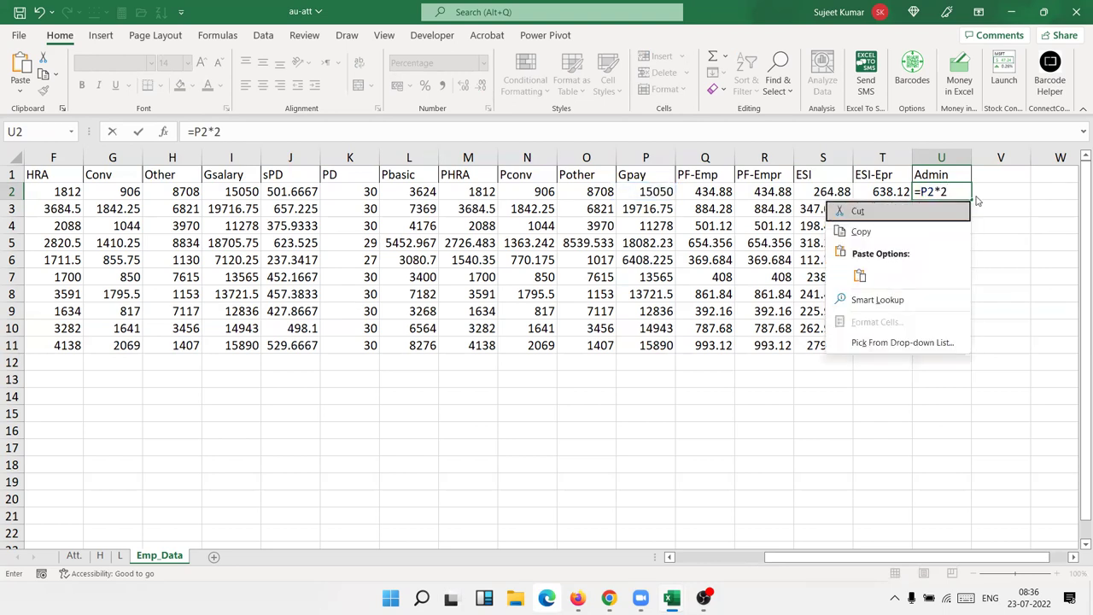
key("Escape")
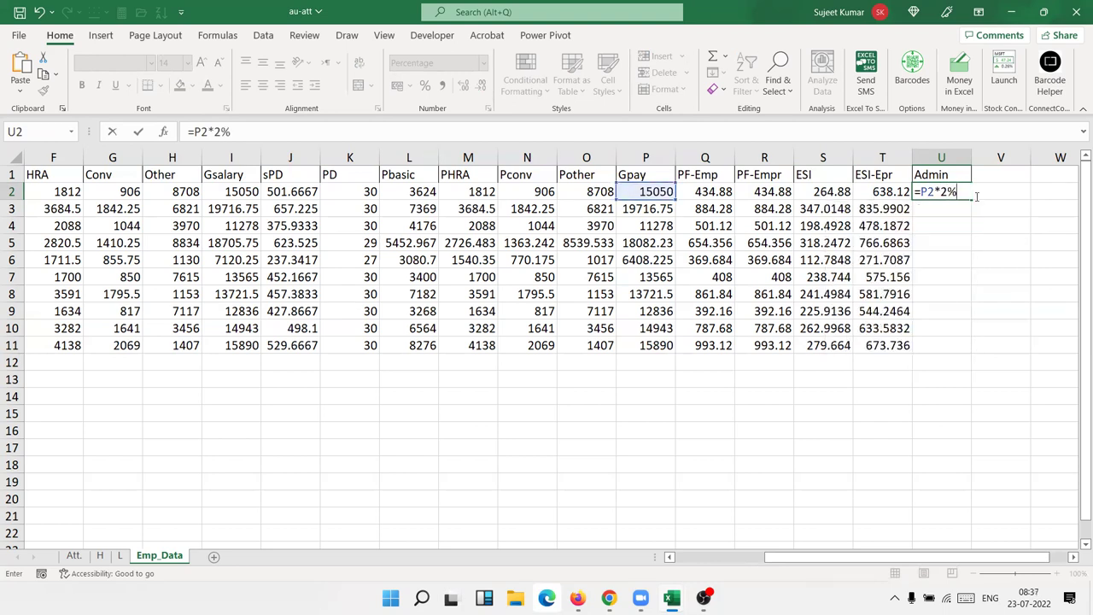
key("Return")
Step: Show U2 in General number format and fill the Admin formula down for all ten employees
left_click(976, 195)
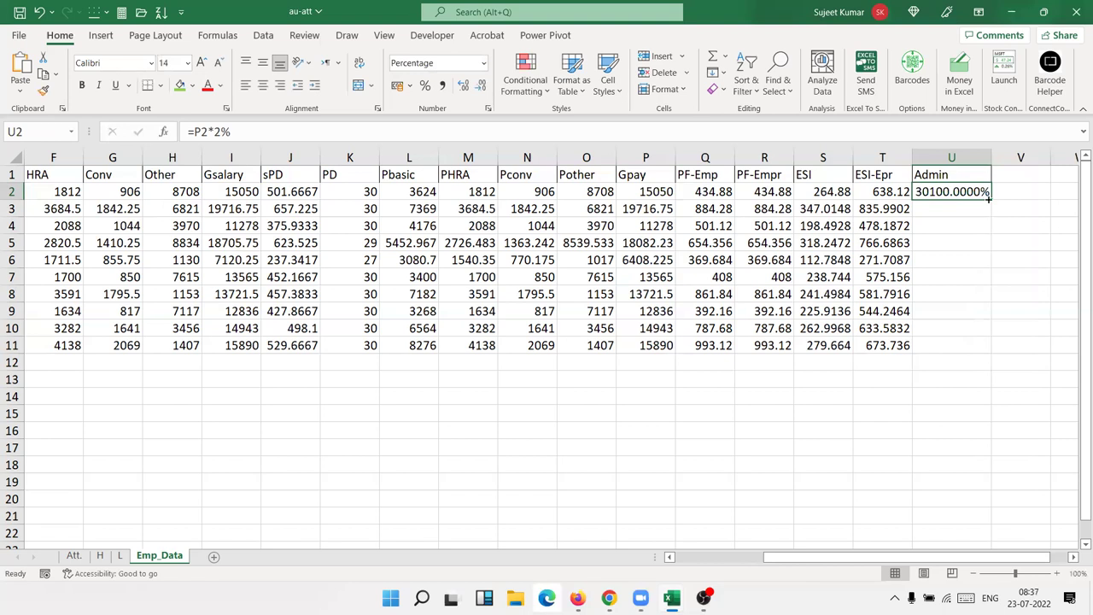
left_click(240, 133)
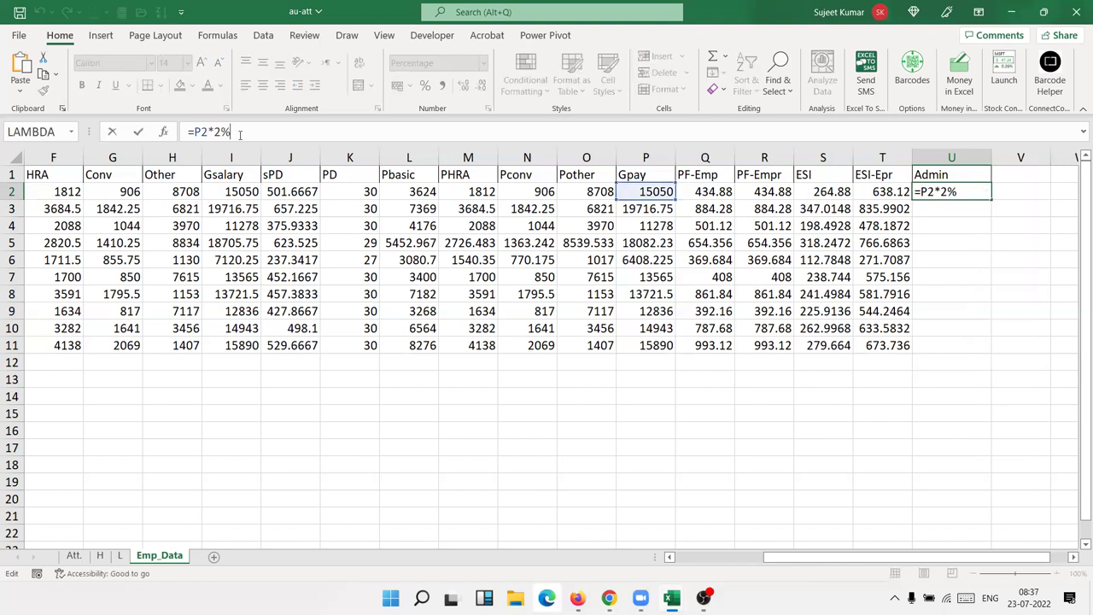
key("Return")
key("Up")
key("ctrl+shift+grave")
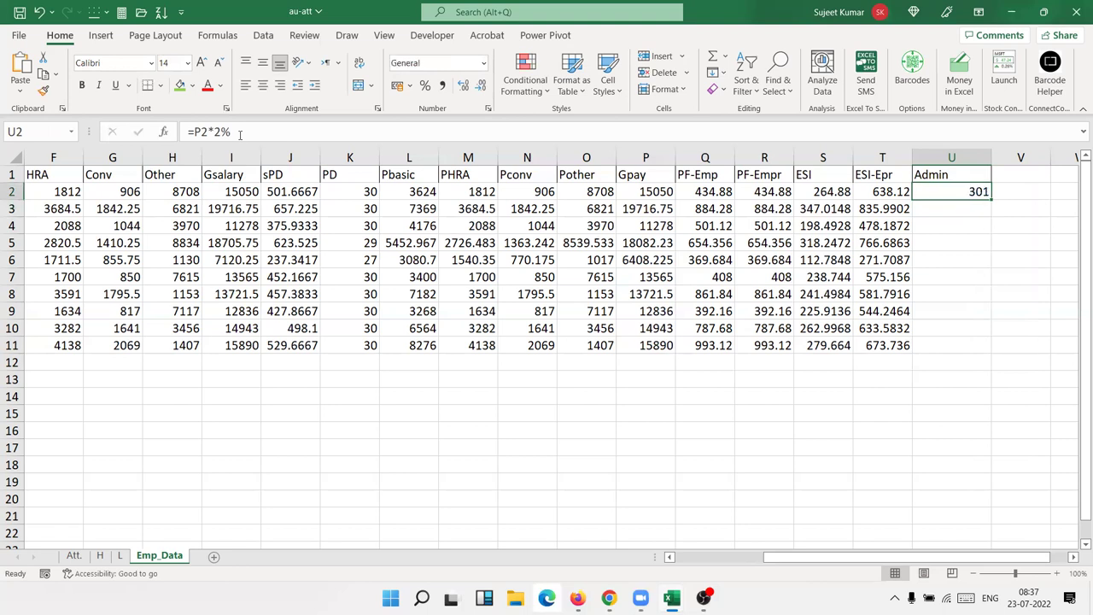
double_click(990, 200)
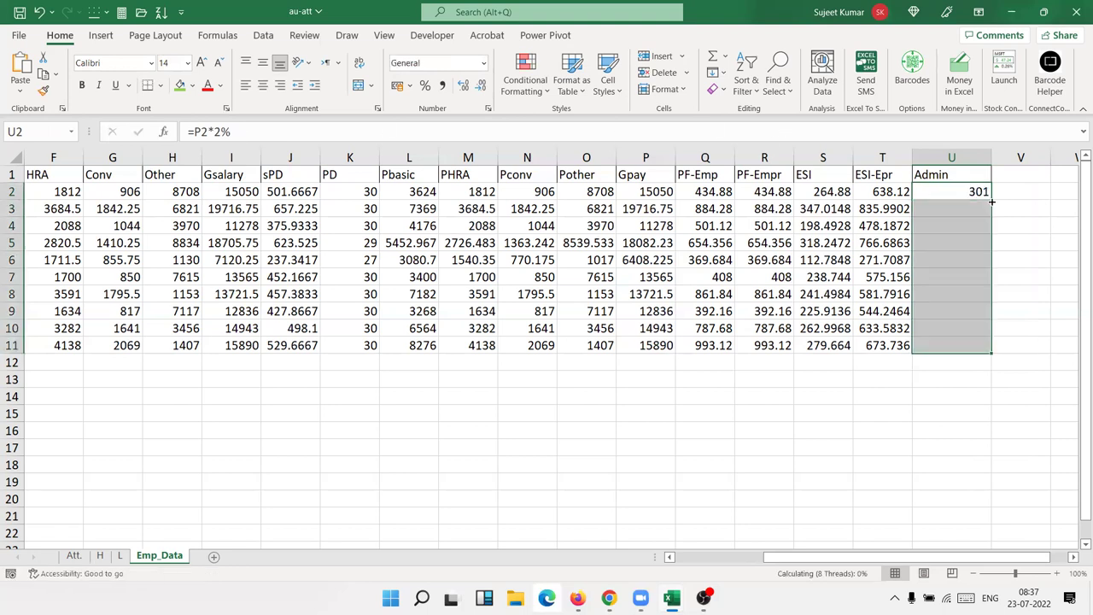
left_click(1024, 178)
Step: Add a Loan heading in V1 and fill 0 into V2:V11 for every employee
type("Loan")
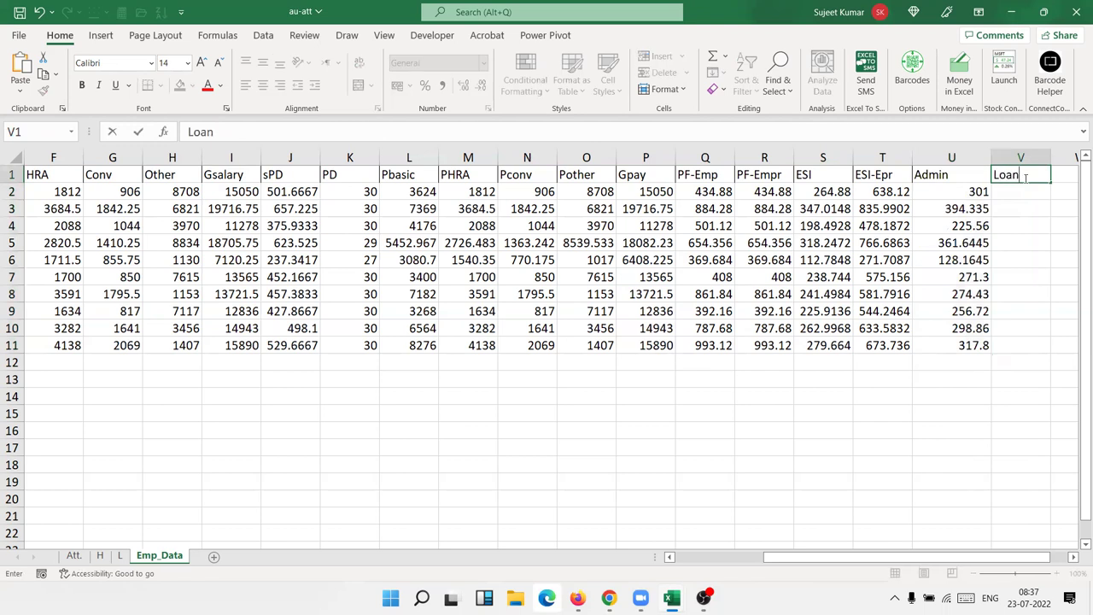
key("Return")
scroll(1025, 178, "right", 1)
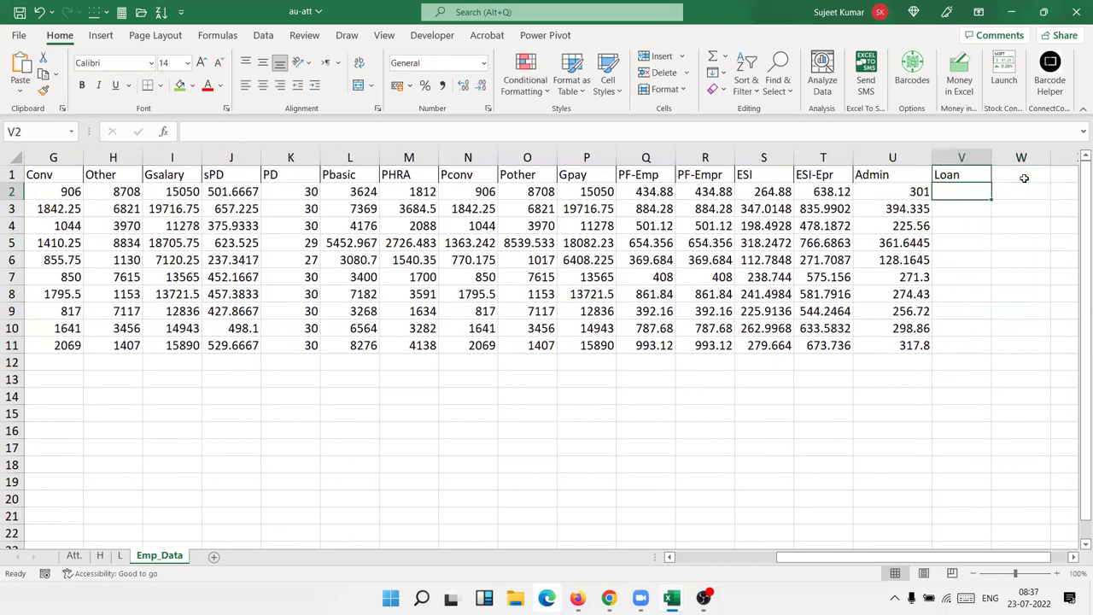
type("0")
key("Return")
key("Left")
key("ctrl+Down")
key("Right")
key("ctrl+shift+Up")
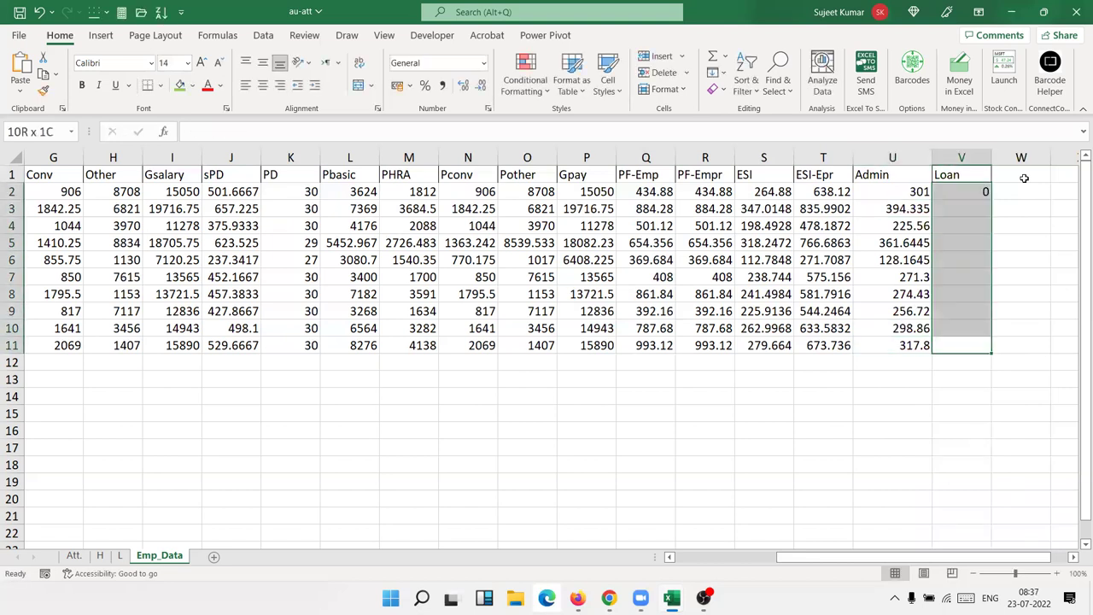
key("ctrl+d")
key("Up")
key("Up")
key("Up")
key("Up")
key("Up")
key("Up")
key("ctrl+Up")
Step: Type the Net_Pay heading in W1
left_click(1024, 178)
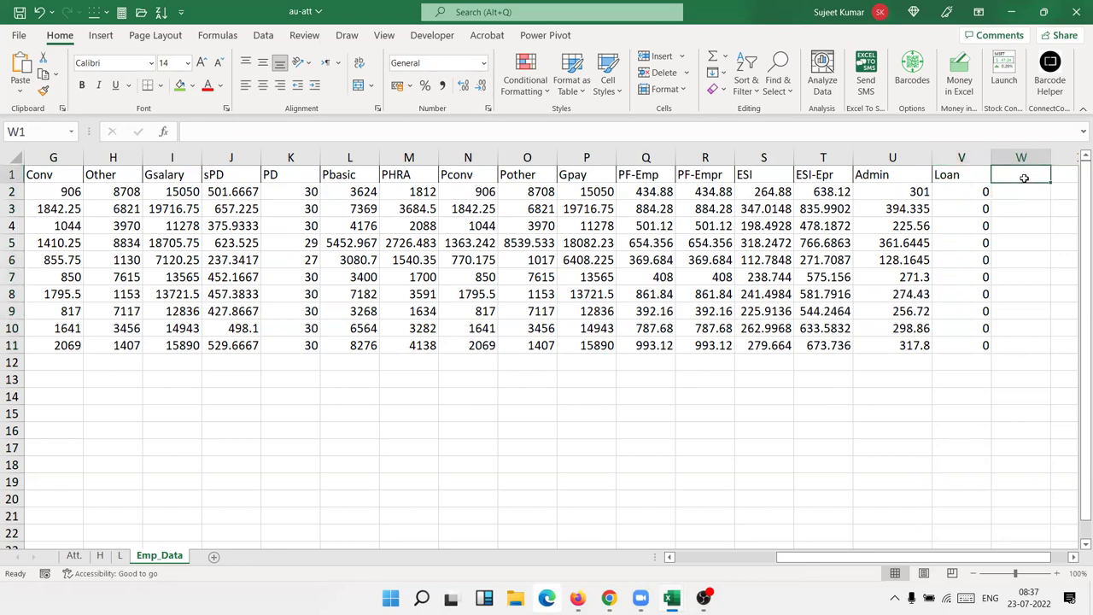
type("Net")
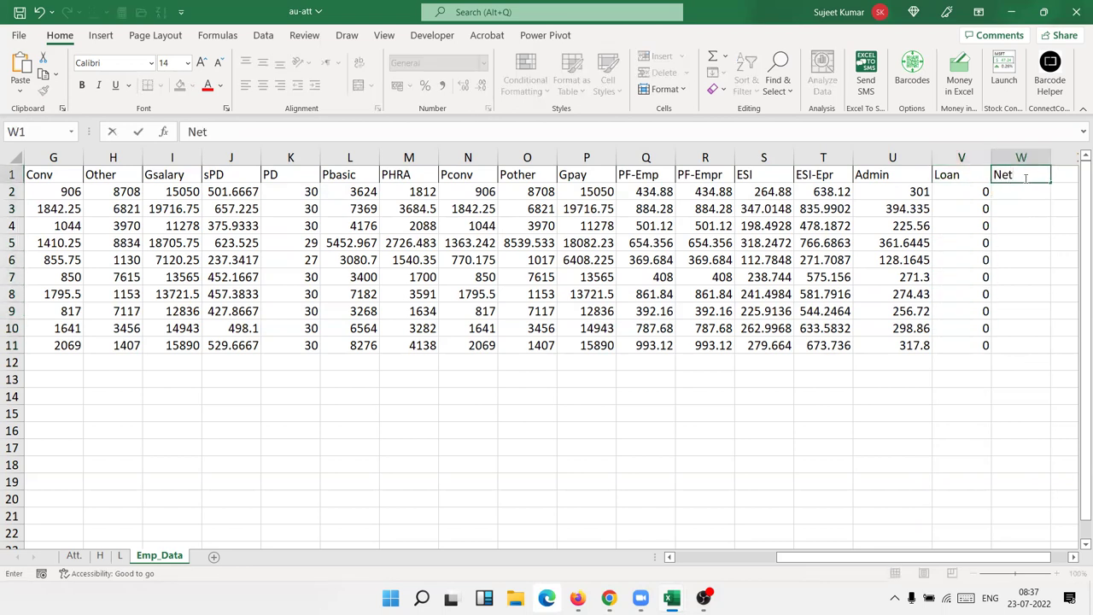
type("_Pay")
key("Return")
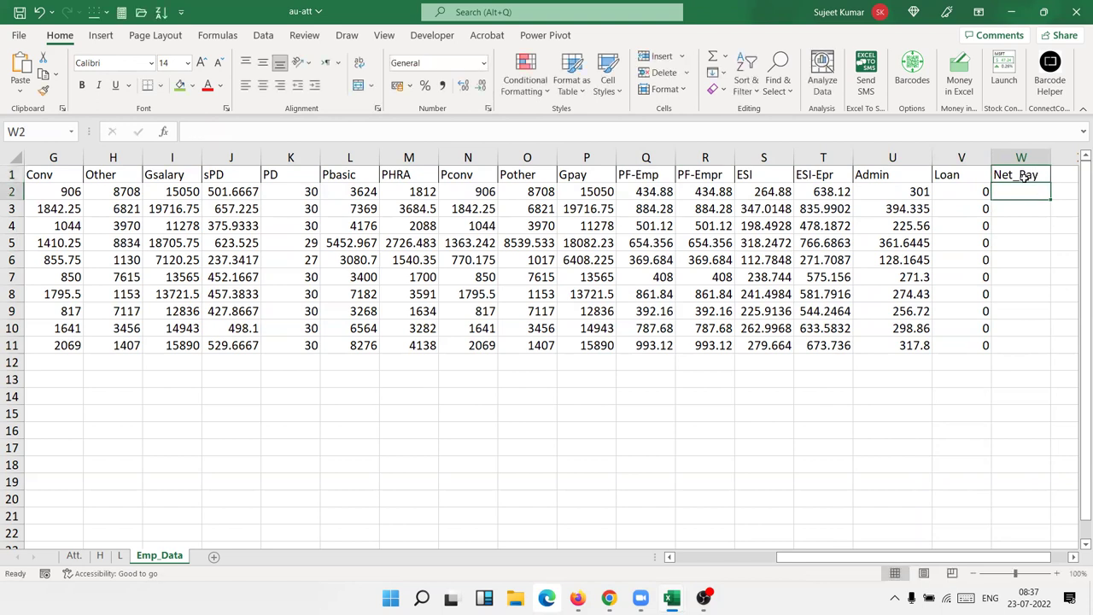
Step: Enter =P2-SUM(Q2,S2,U2,V2) in W2 to deduct PF-Emp, ESI, Admin and Loan from Gpay
type("=")
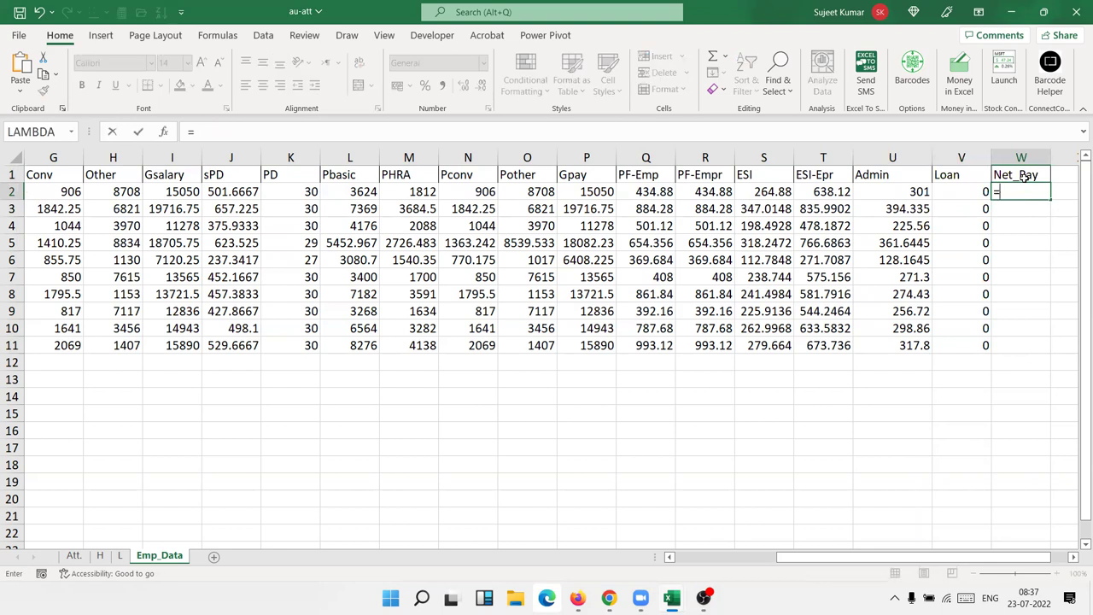
key("Left")
key("Left")
key("Left")
key("Left")
key("Left")
key("Left")
key("Left")
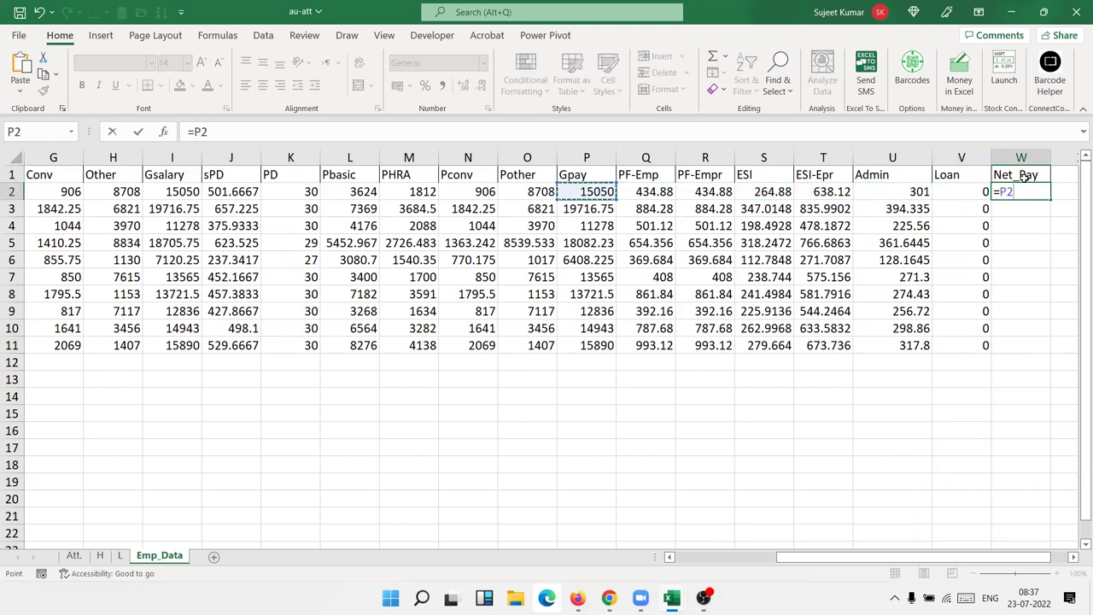
type("-")
type("sum(")
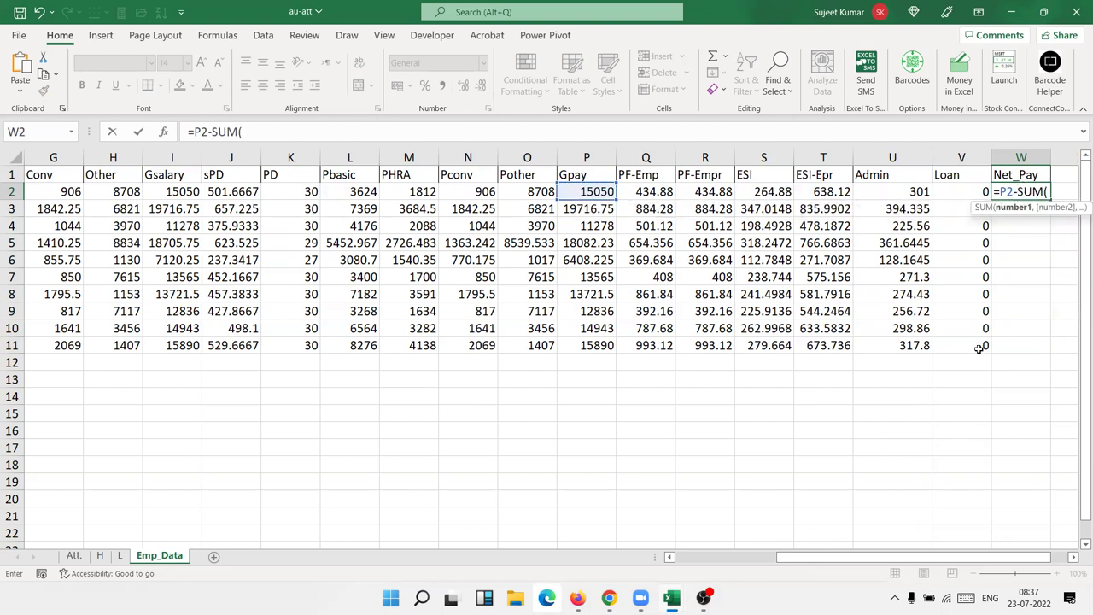
left_click(630, 189)
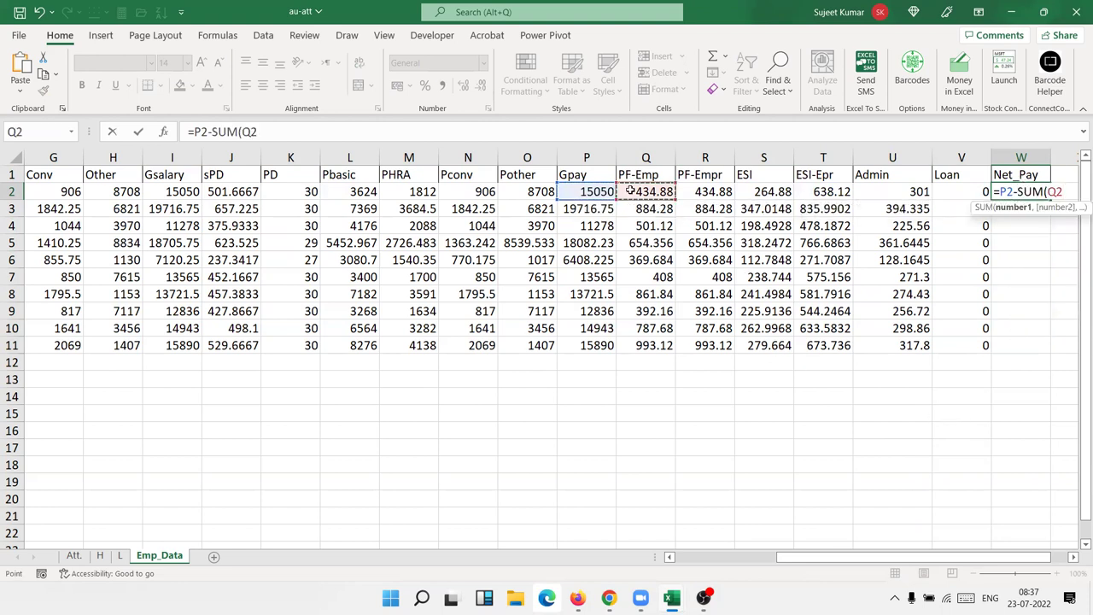
type(",")
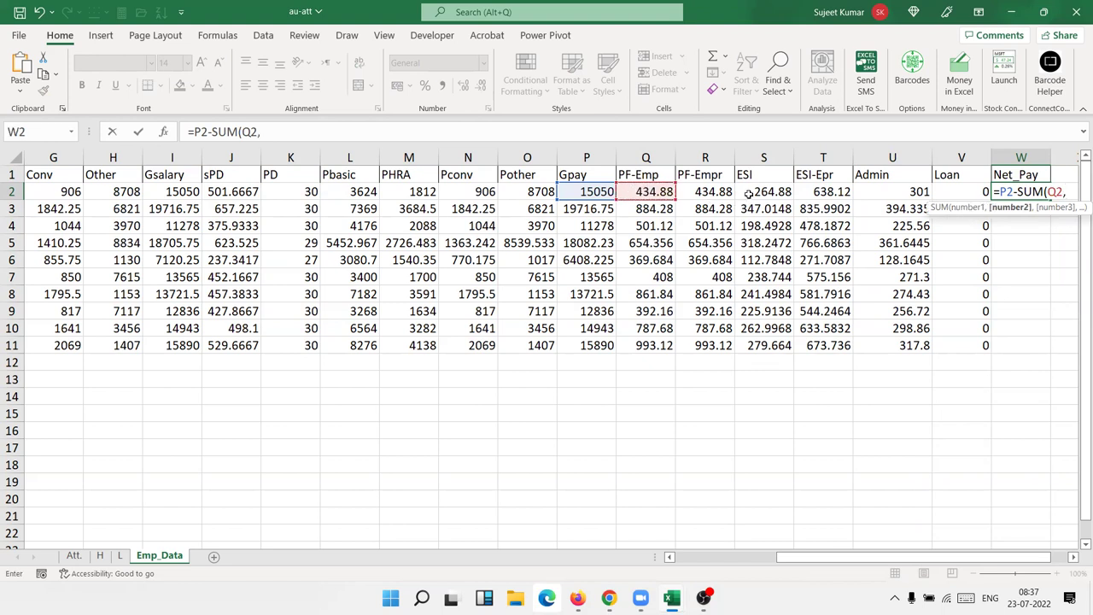
left_click(755, 188)
type(",")
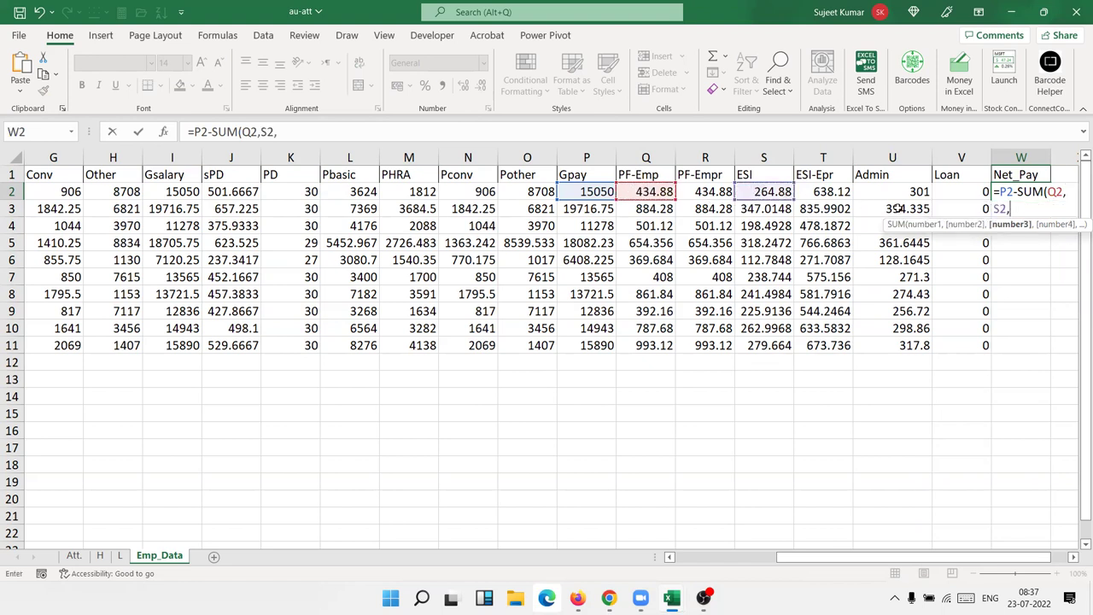
left_click(906, 196)
type(",")
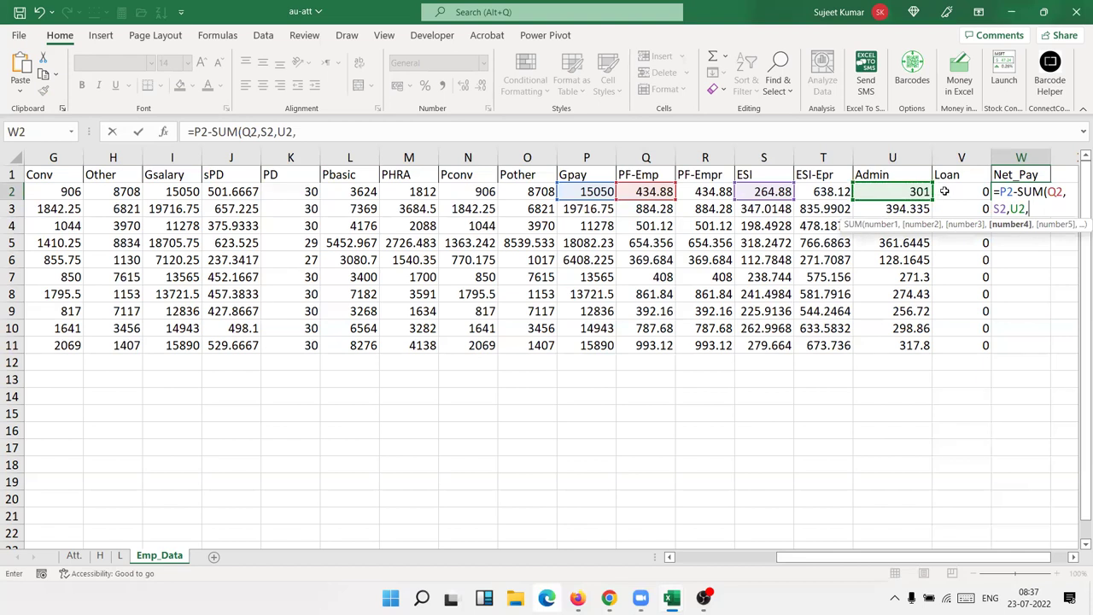
left_click(945, 192)
type(")")
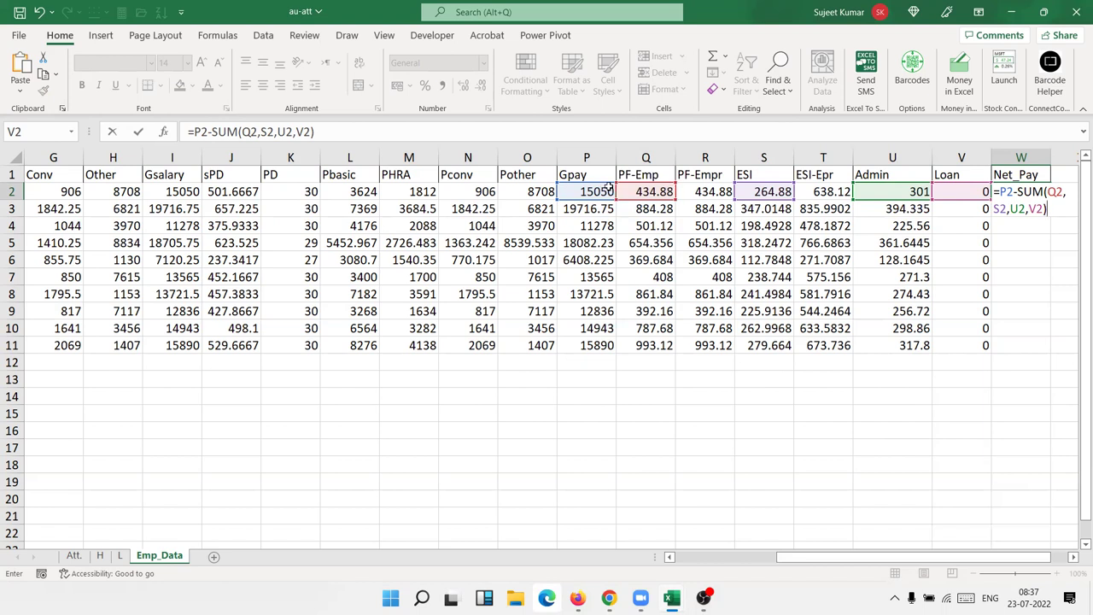
key("ctrl+Return")
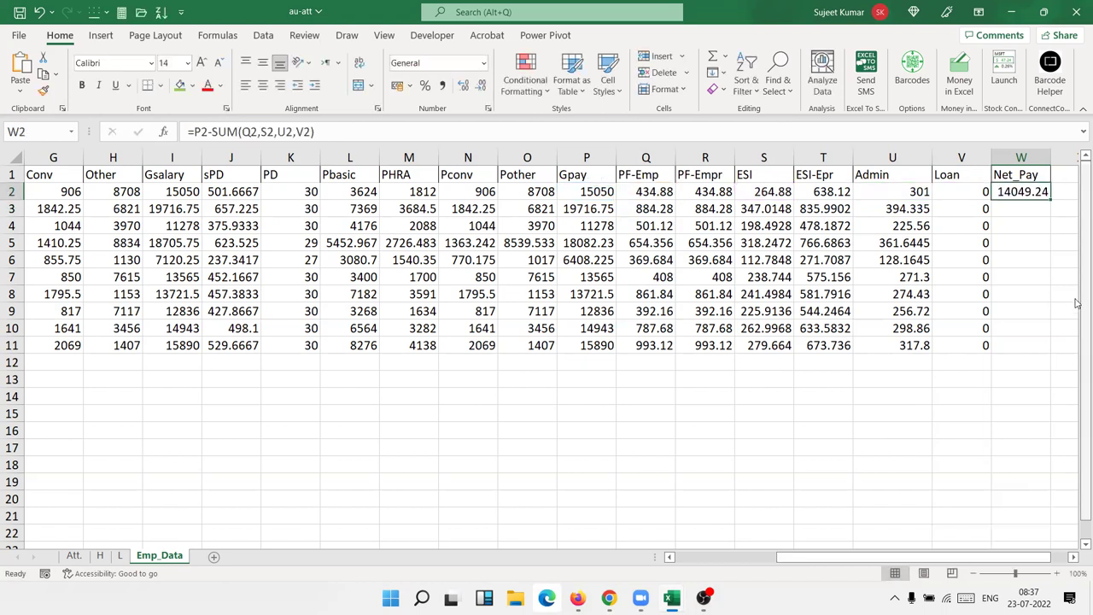
Step: Fill the Net_Pay formula down to W11 for all ten employees
double_click(1055, 201)
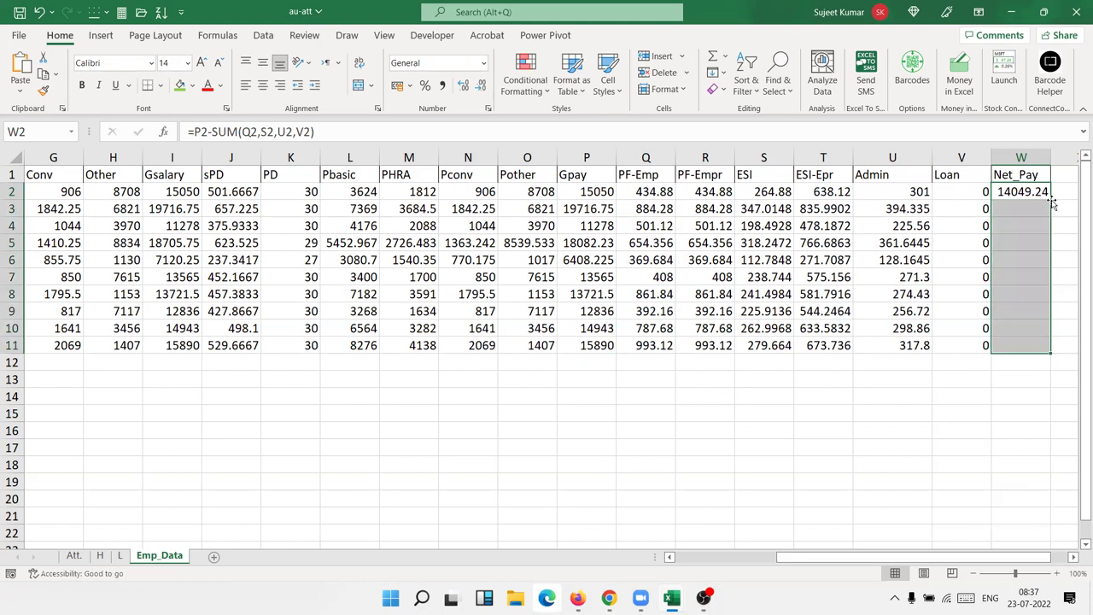
key("Up")
key("Right")
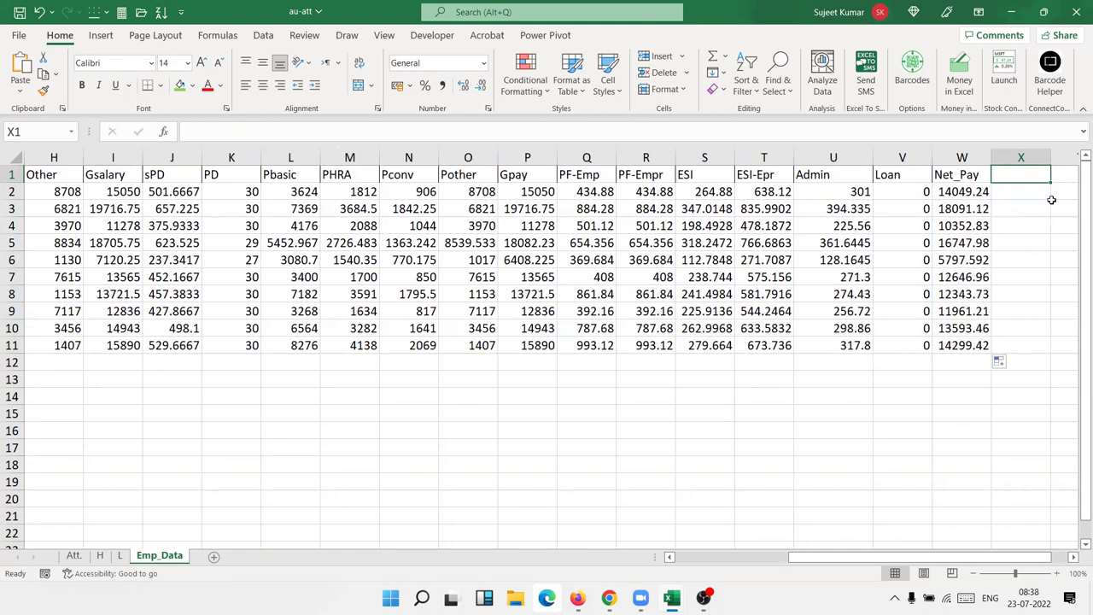
Step: Add a CTC heading in X1 and enter =W2+R2+T2 in X2
type("CTC")
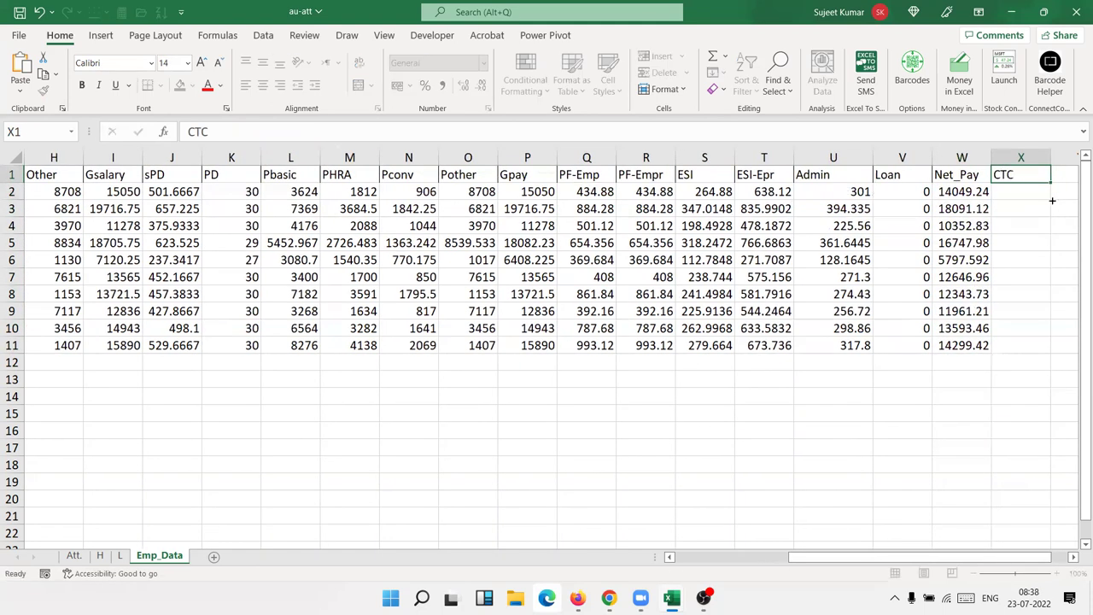
key("Return")
type("=")
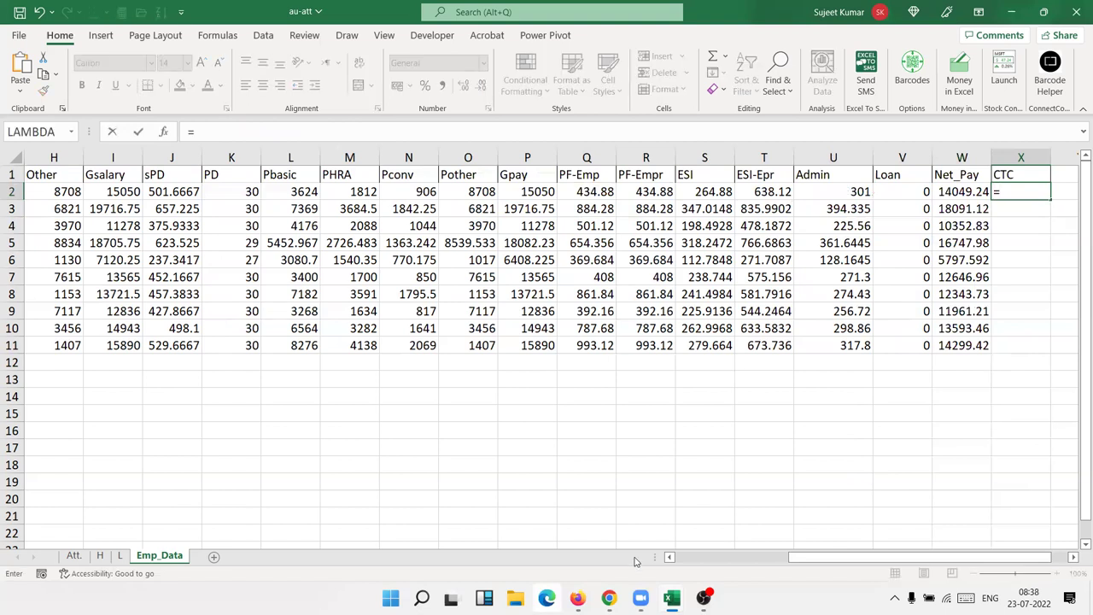
left_click(963, 189)
type("+")
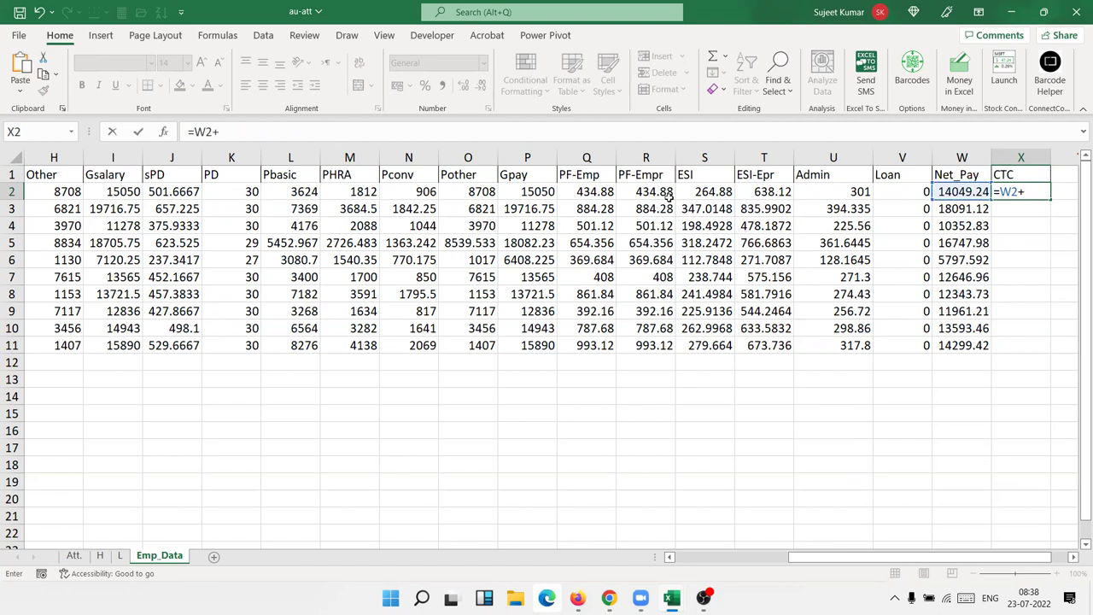
left_click(627, 191)
type("+")
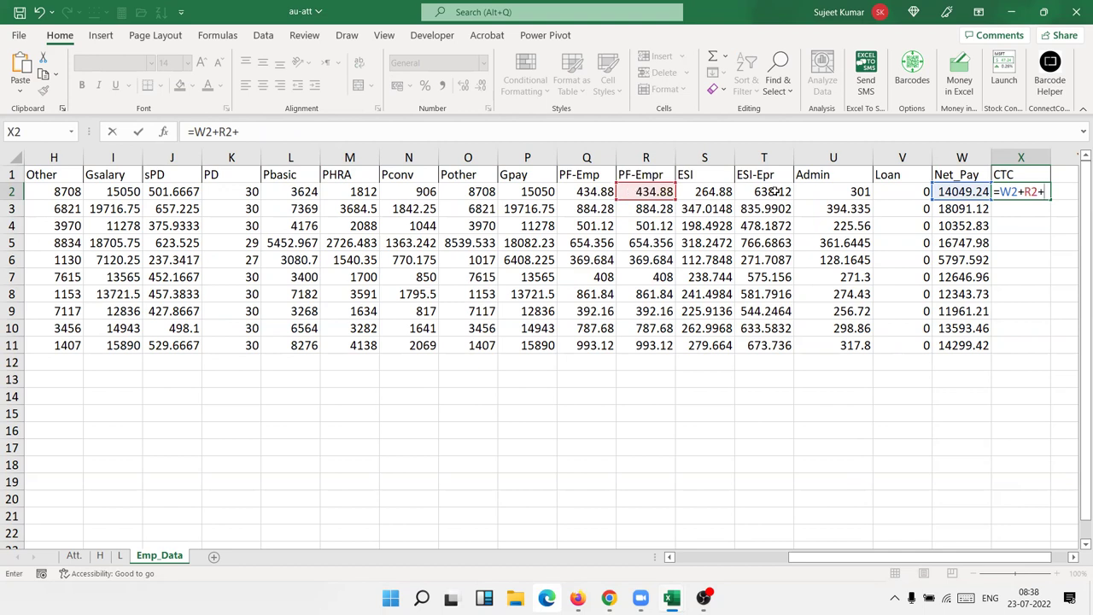
left_click(773, 192)
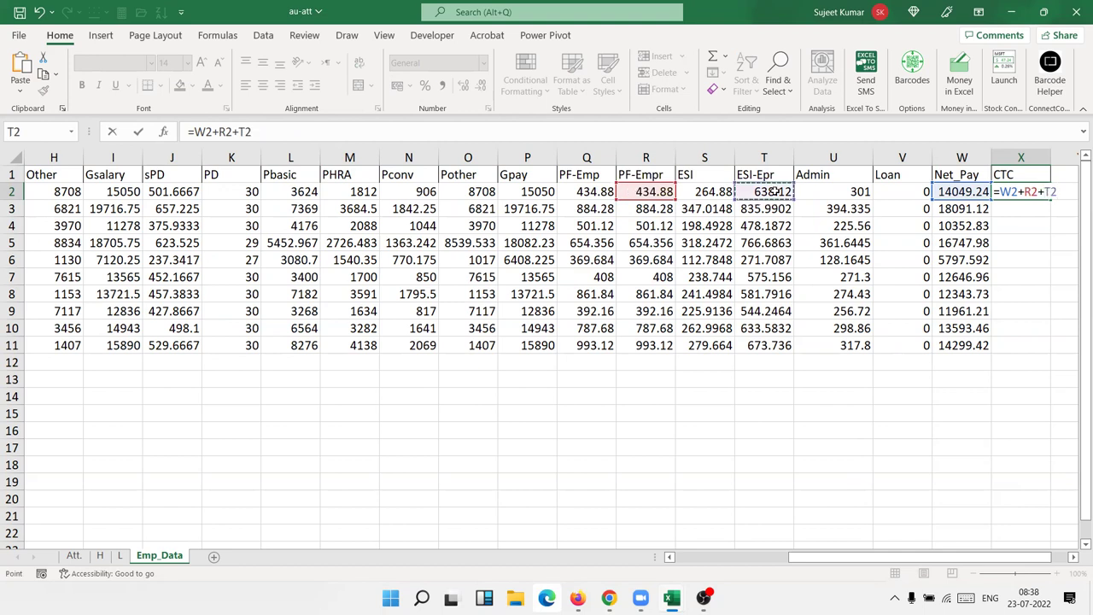
key("Return")
Step: Fill the CTC formula down, then clear the results to redo them
left_click(1033, 193)
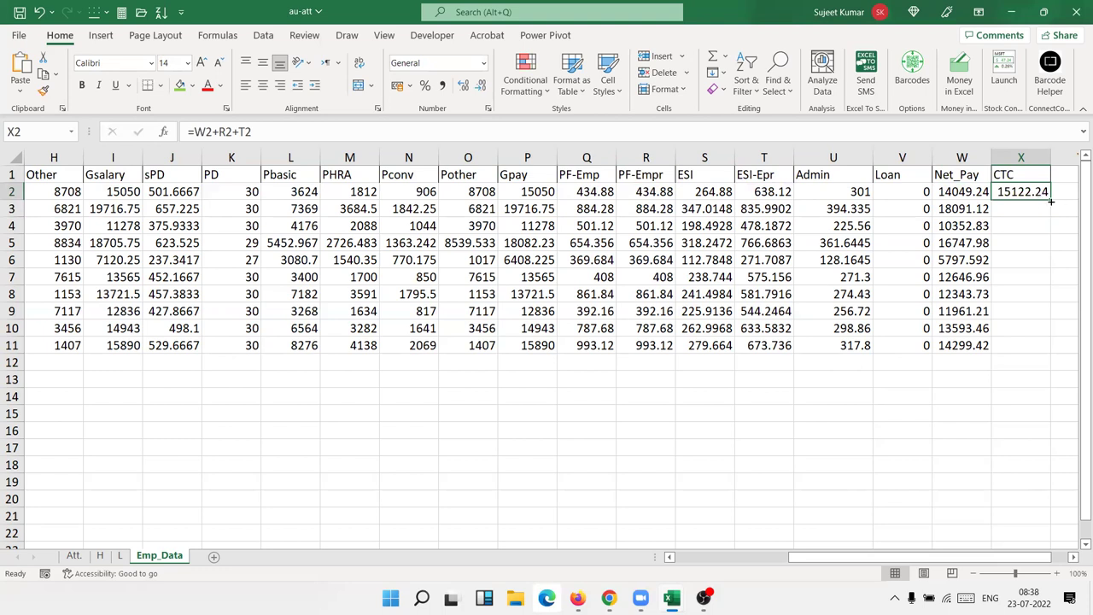
double_click(1051, 201)
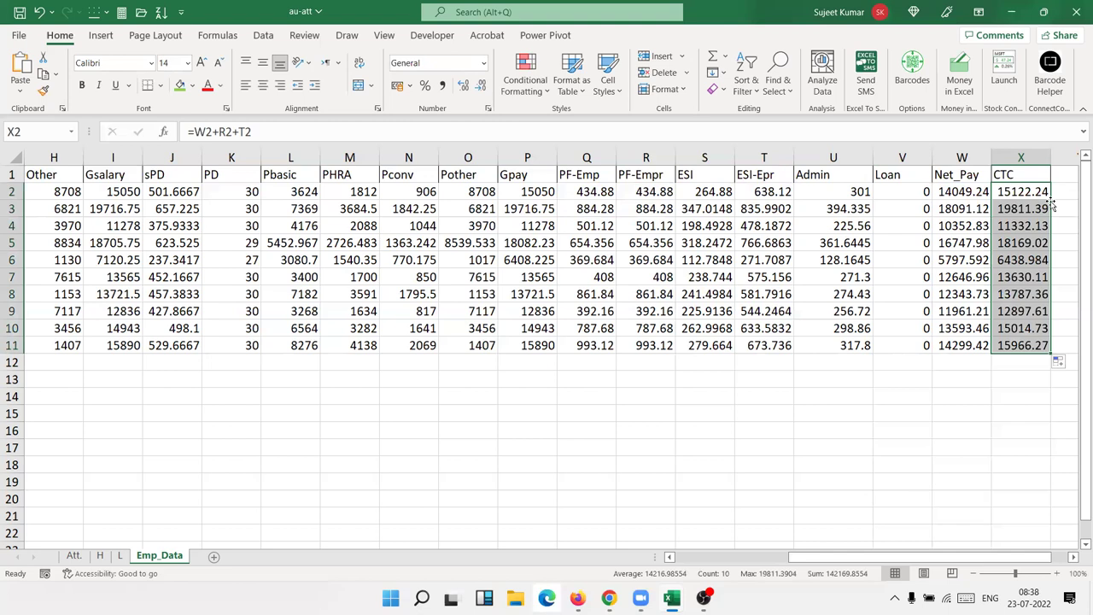
key("Delete")
Step: Re-enter the CTC formula in X2 as =P2+R2+T2
key("Up")
left_click(1045, 201)
type("=")
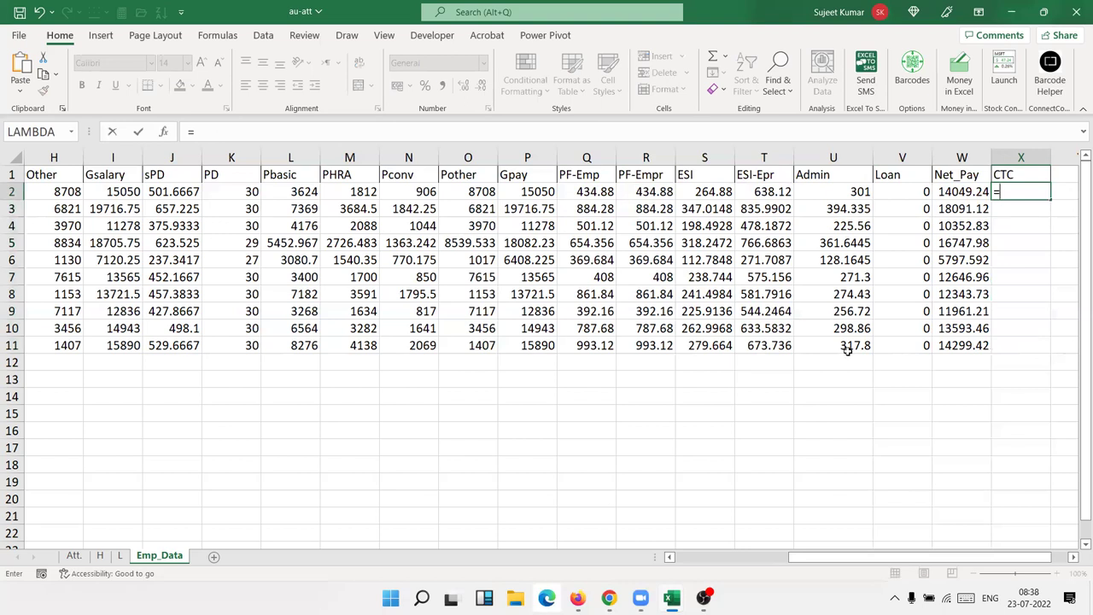
left_click(532, 192)
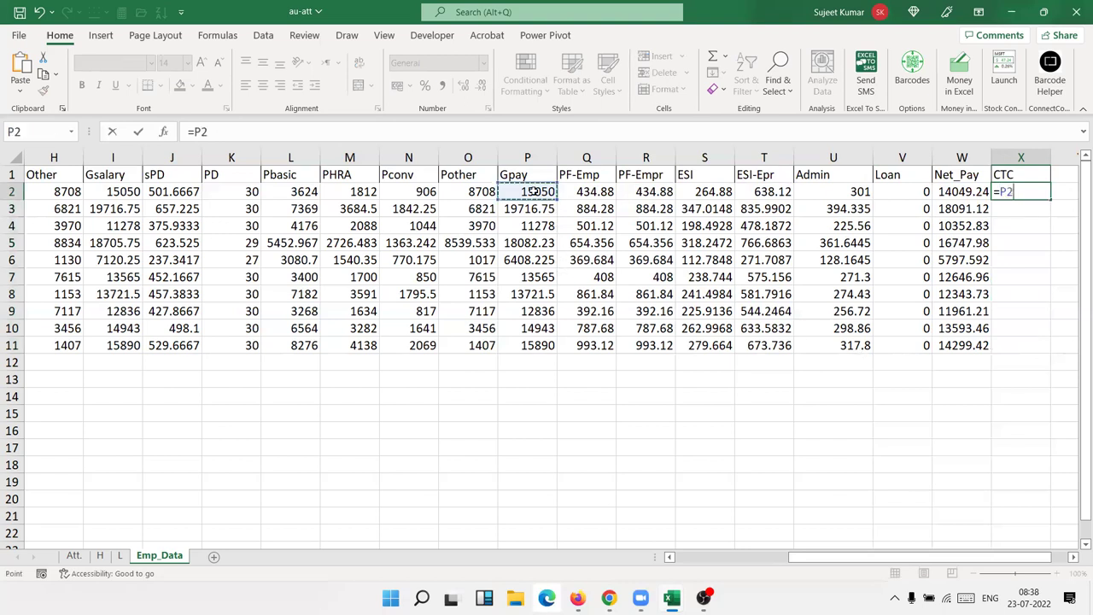
type("+")
left_click(657, 191)
type("+")
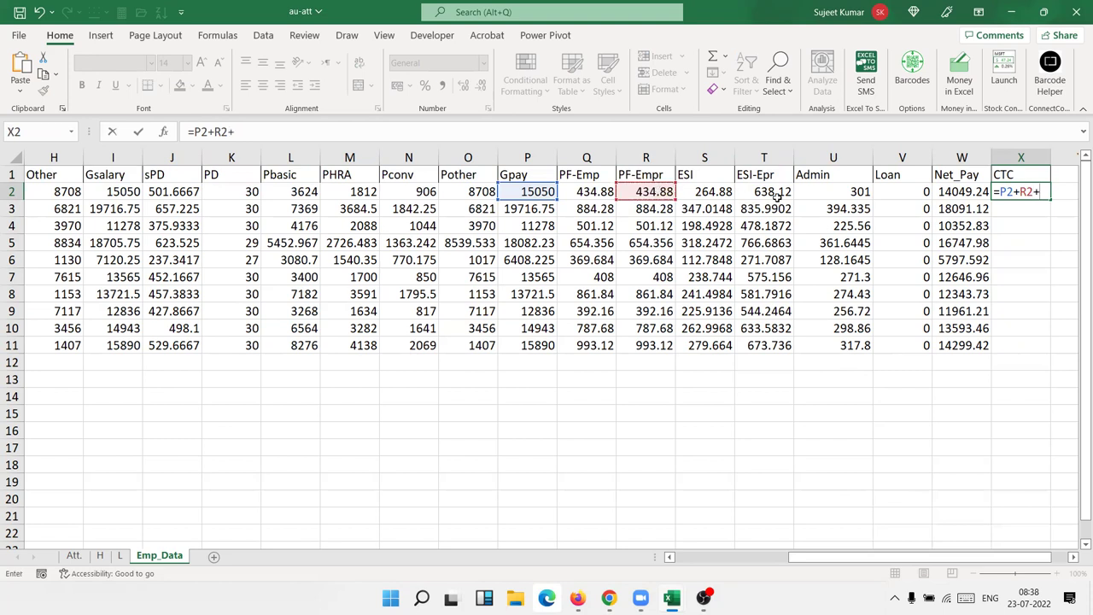
left_click(777, 192)
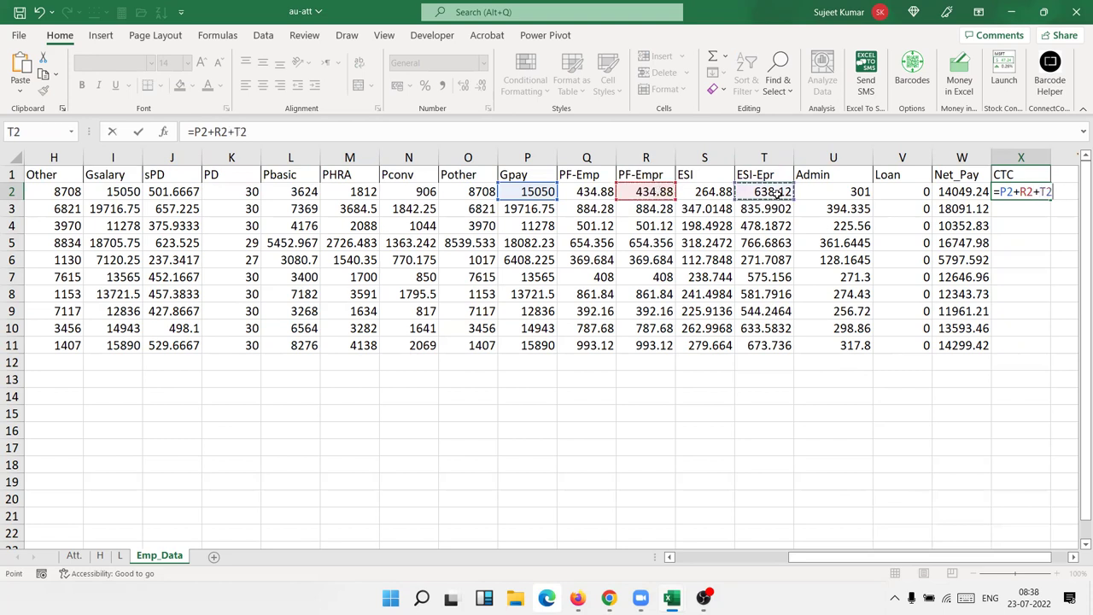
key("Return")
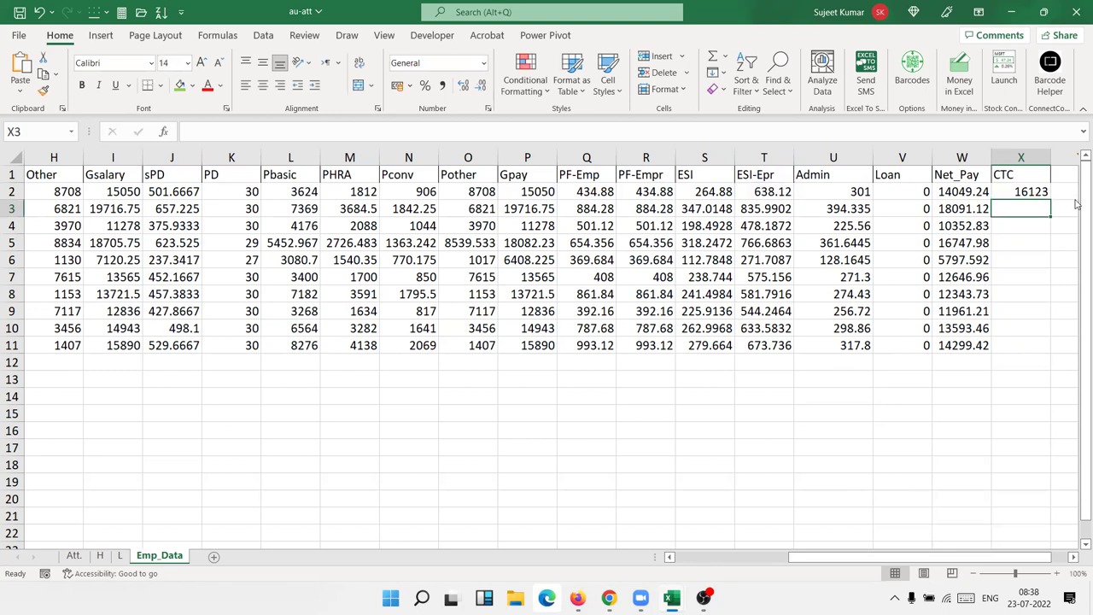
Step: Copy the CTC formula down to X11, giving 7049.618 to 21437.02
left_click(938, 195)
left_click(1031, 196)
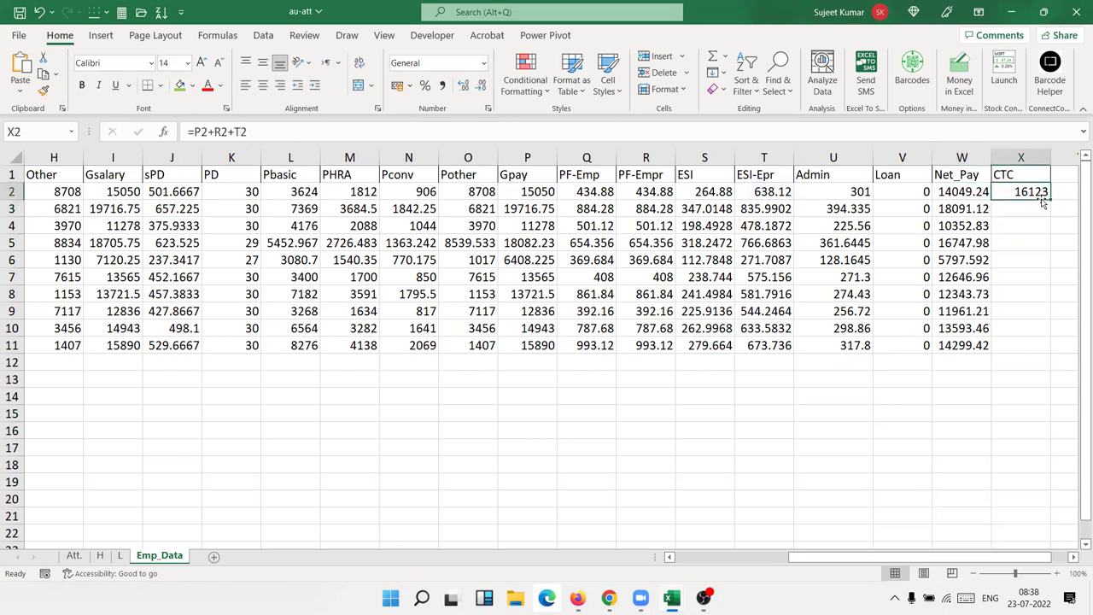
double_click(1048, 198)
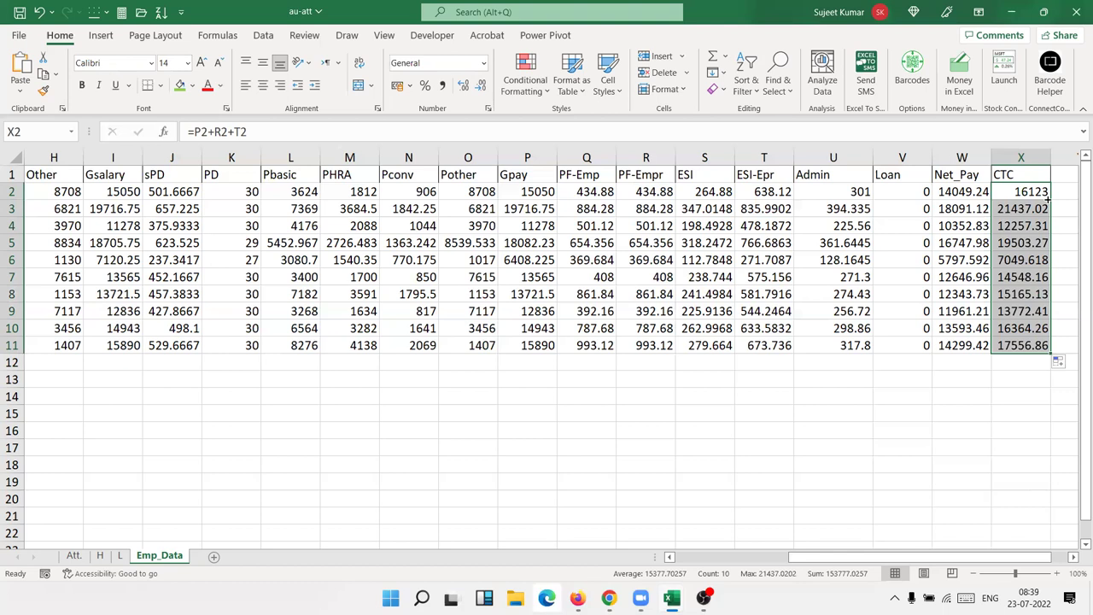
key("Left")
key("Left")
key("Left")
key("Left")
key("Left")
key("Left")
key("Left")
key("Left")
key("Left")
key("Left")
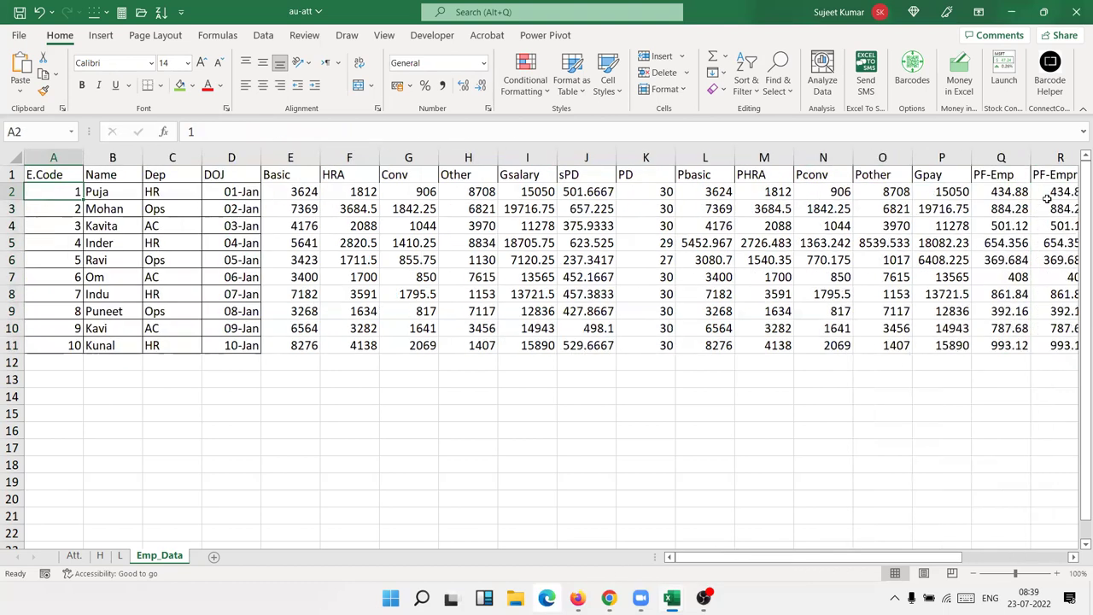
Step: On the Att. sheet, set the start date in E6 to 1/5 and check the dates row
left_click(75, 556)
left_click(189, 261)
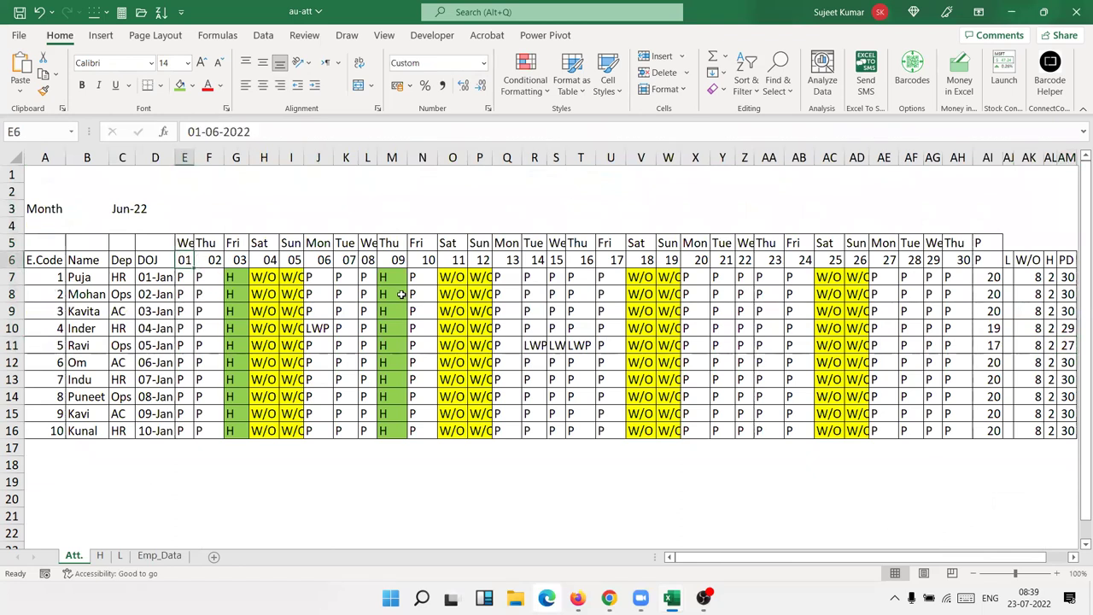
type("1/5")
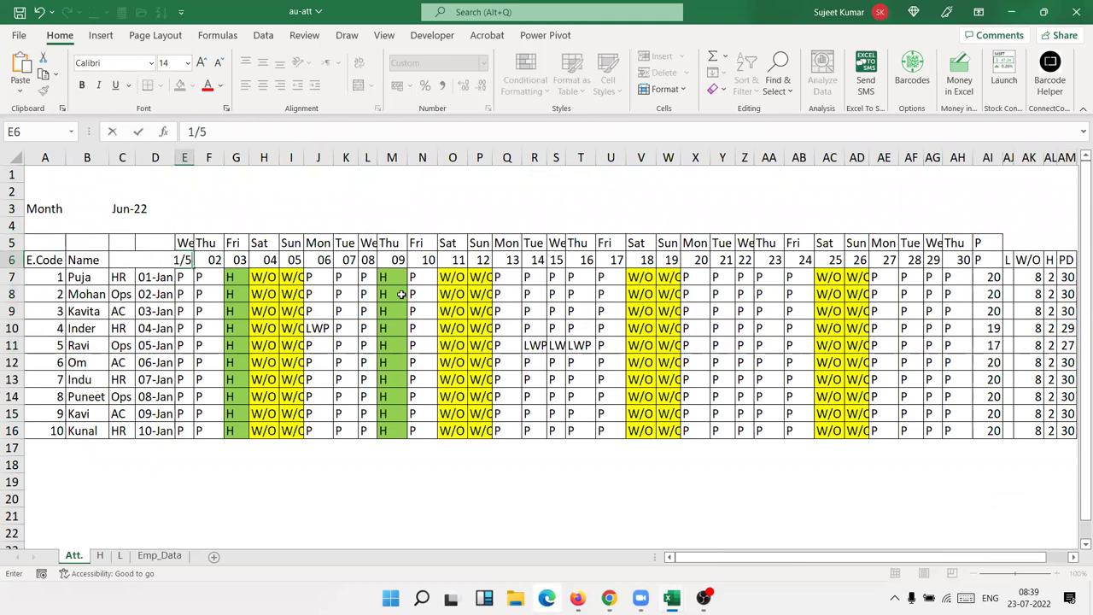
key("Return")
key("Up")
key("Right")
key("Right")
key("Right")
key("Right")
key("Right")
key("Right")
key("Right")
key("Right")
key("Right")
key("Right")
key("Left")
key("Left")
key("Left")
key("Left")
key("Left")
key("Left")
key("Left")
key("Left")
key("Left")
key("Left")
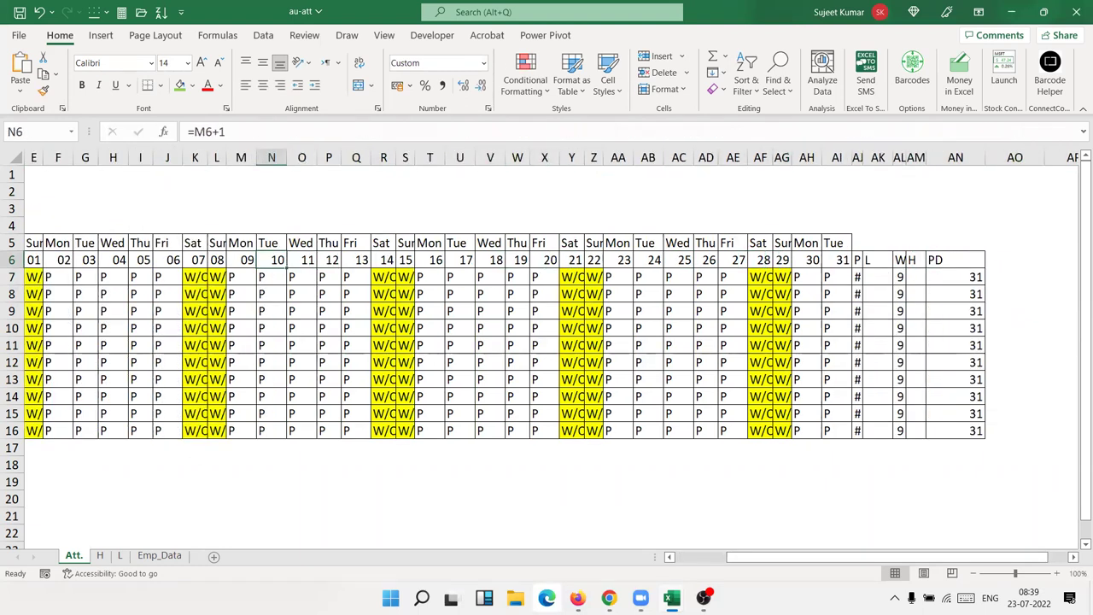
Step: Review the recalculated sPD, Net_Pay and CTC formulas on Emp_Data
left_click(159, 556)
left_click(569, 246)
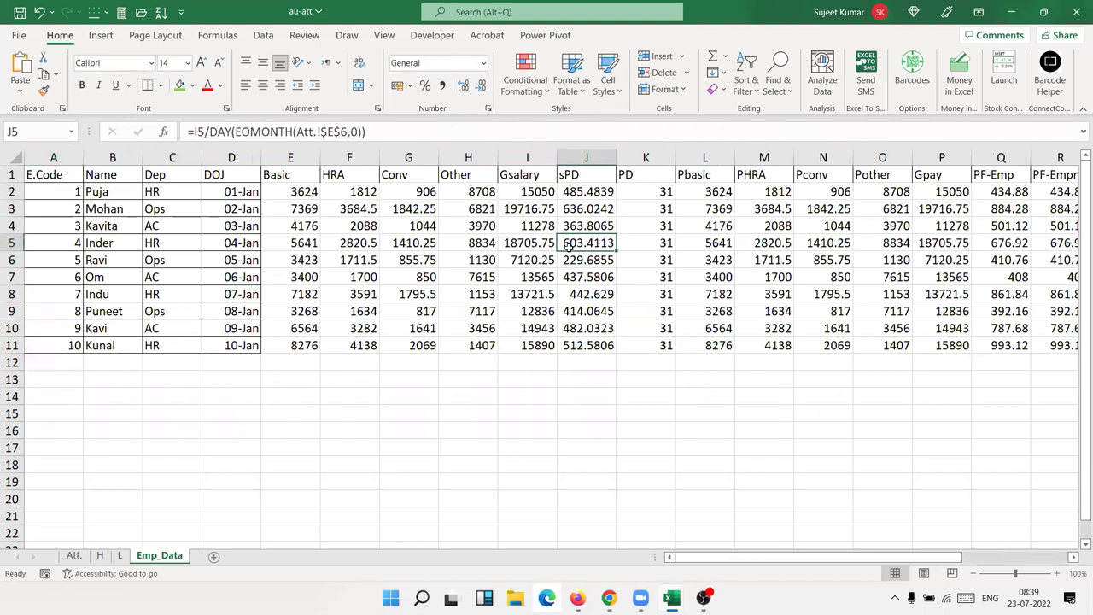
key("Right")
key("Right")
key("Right")
key("Right")
key("Right")
key("Right")
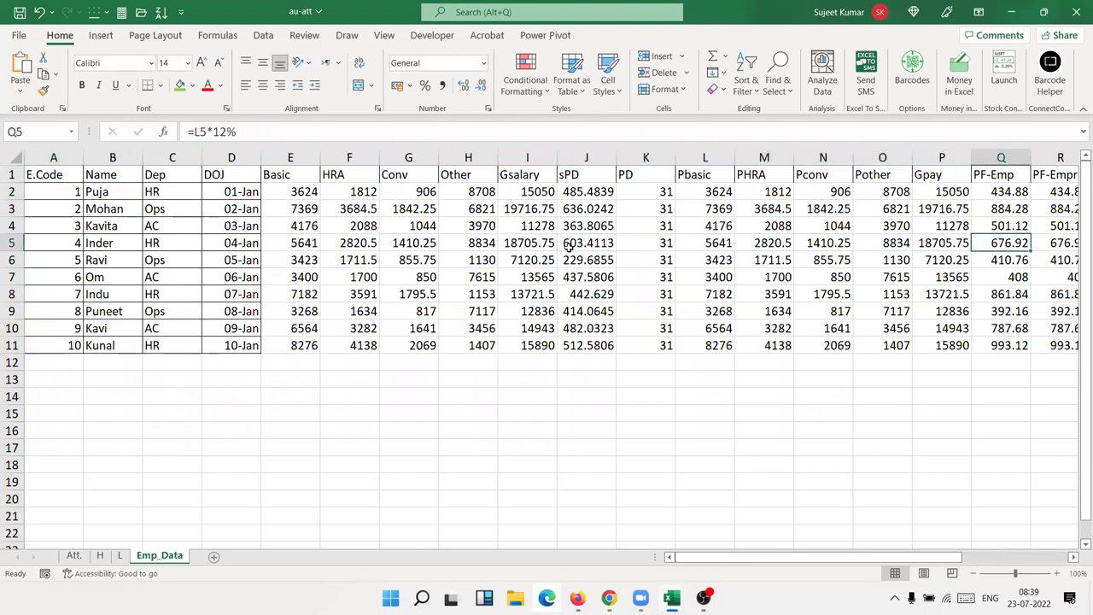
key("Right")
key("Right")
key("Right")
key("Right")
key("Right")
key("Right")
key("Right")
key("Right")
key("Left")
key("Left")
key("Left")
key("Up")
key("Up")
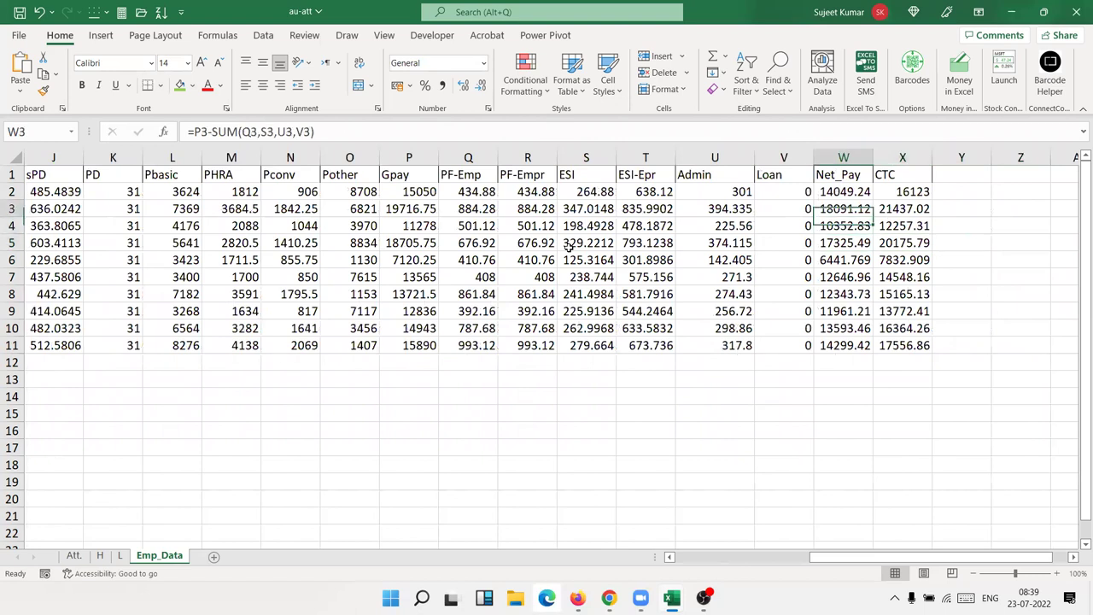
key("Up")
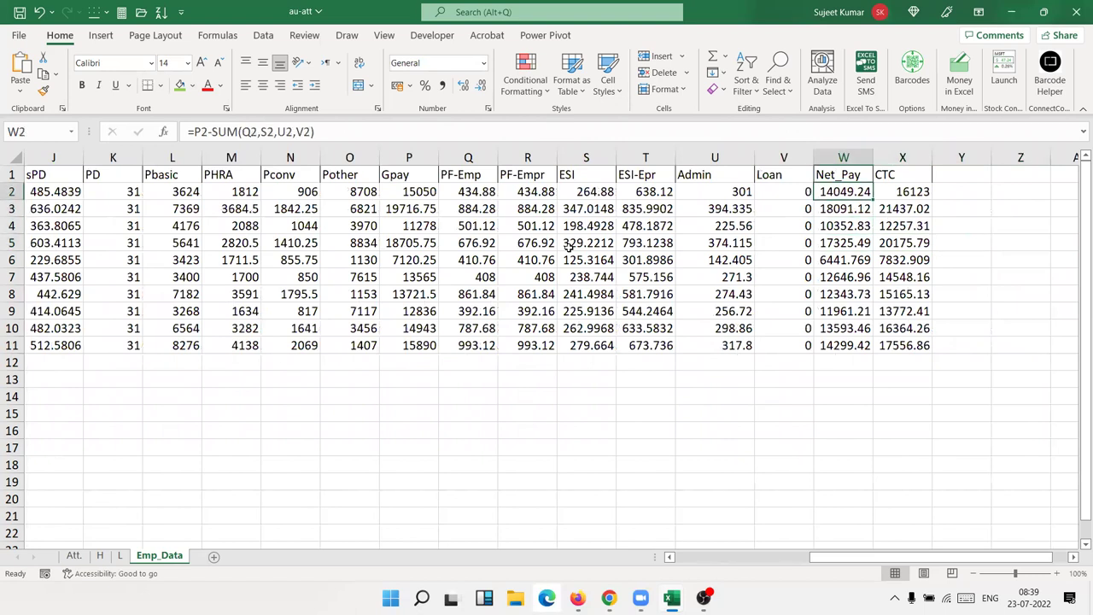
key("Left")
key("Left")
key("Left")
key("Left")
key("Left")
key("Left")
key("Left")
key("Left")
key("Left")
key("Left")
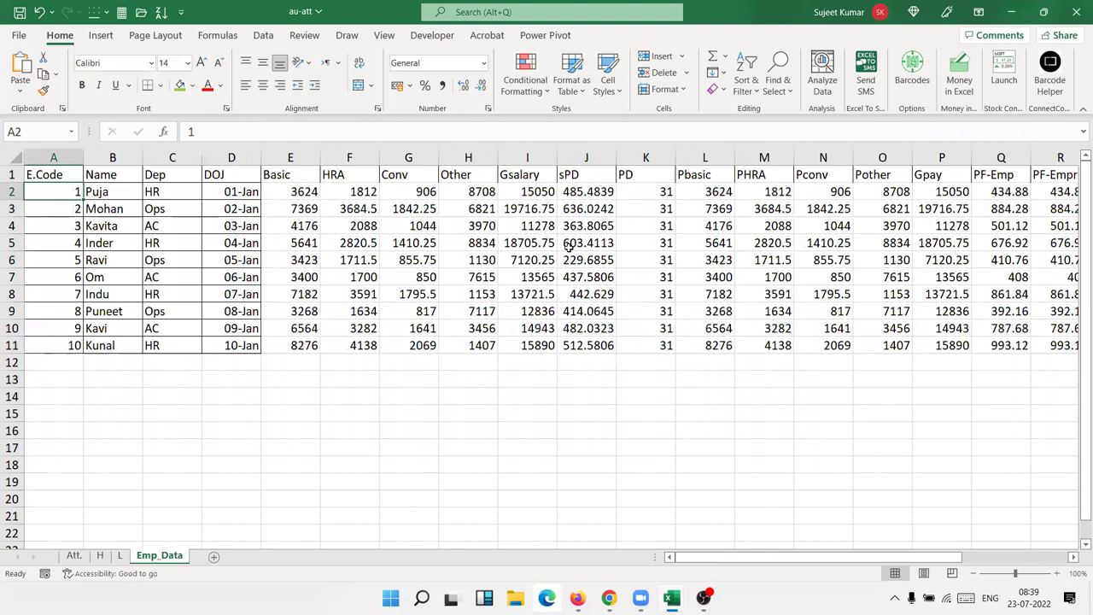
key("Right")
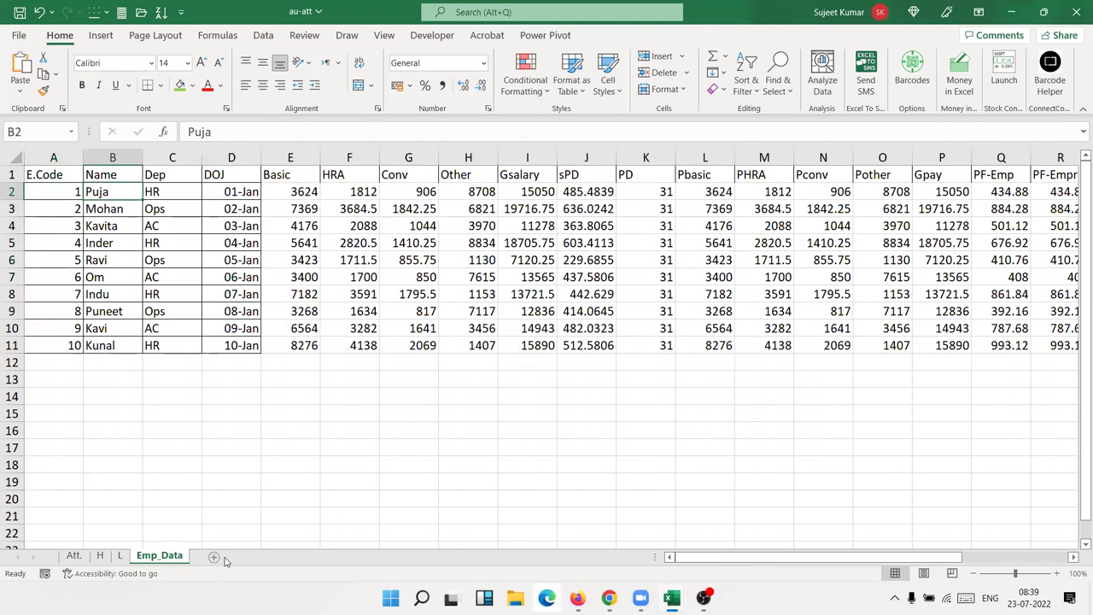
Step: Add a new worksheet, rename it SLIP, and clear the stray 'Slip' text from A1
left_click(214, 557)
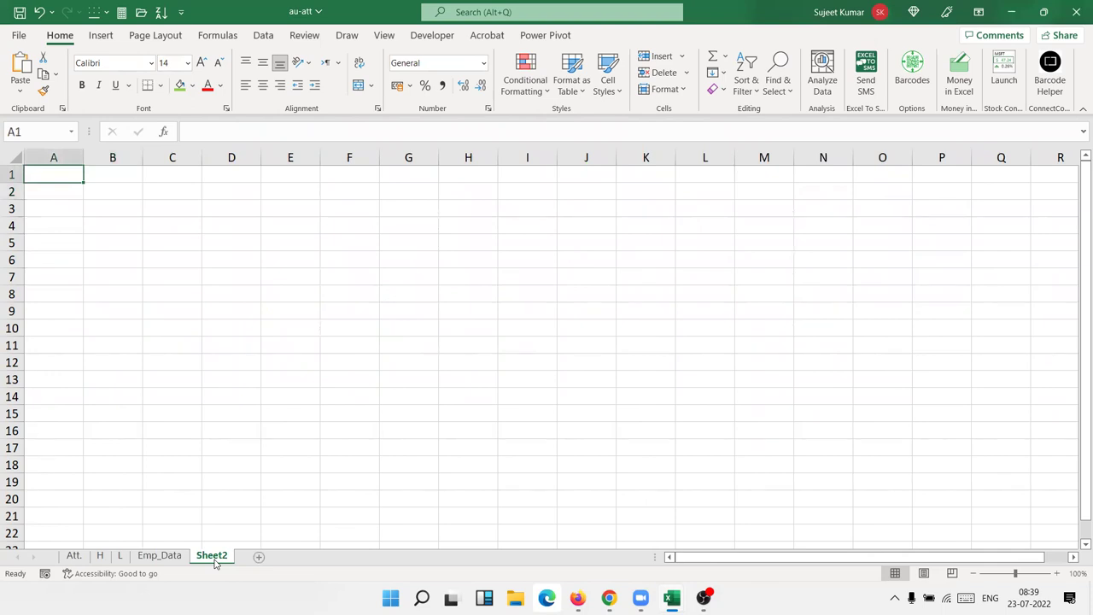
type("Slip")
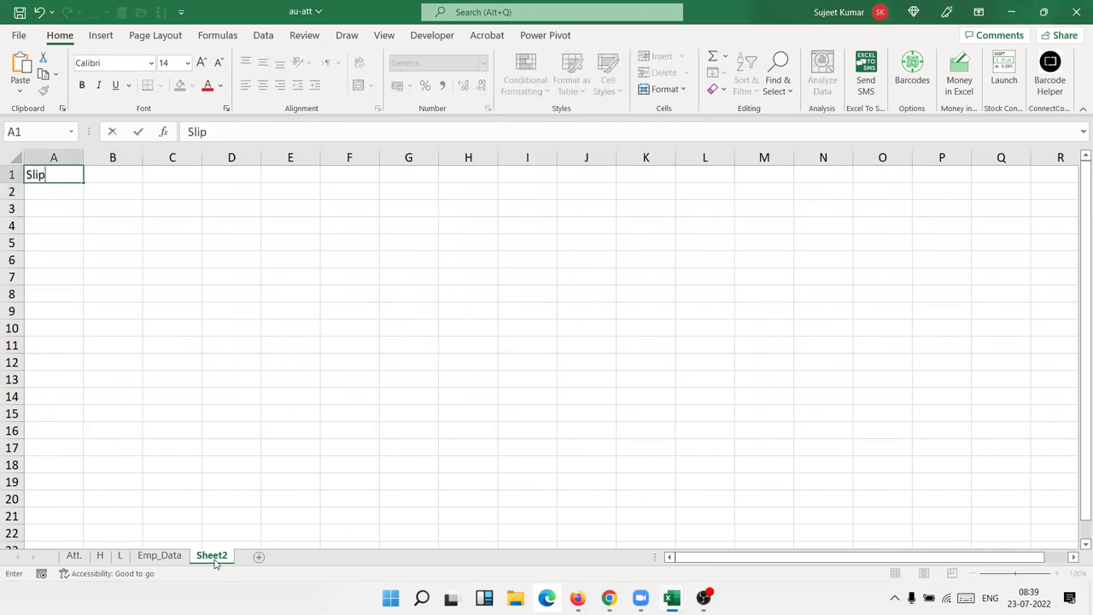
key("ctrl+Return")
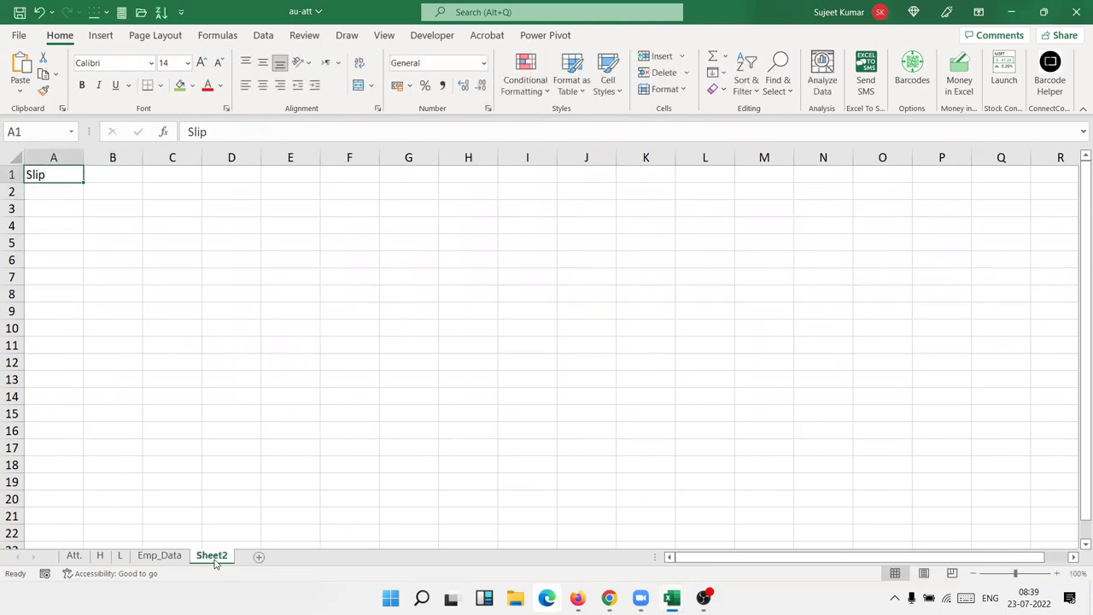
double_click(214, 557)
type("SLIP")
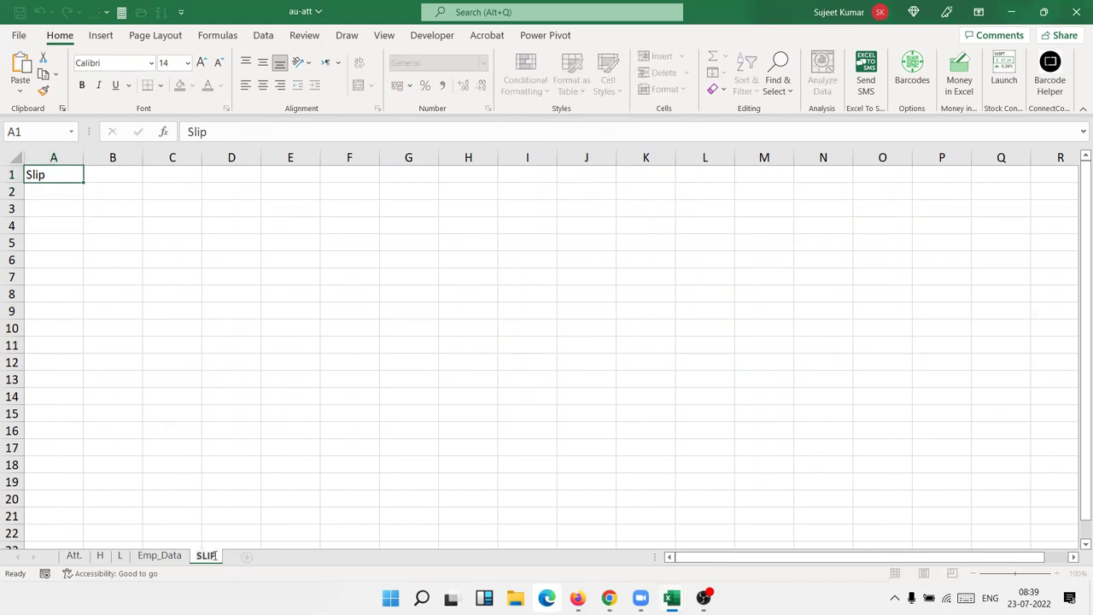
left_click(356, 341)
left_click(50, 183)
key("Delete")
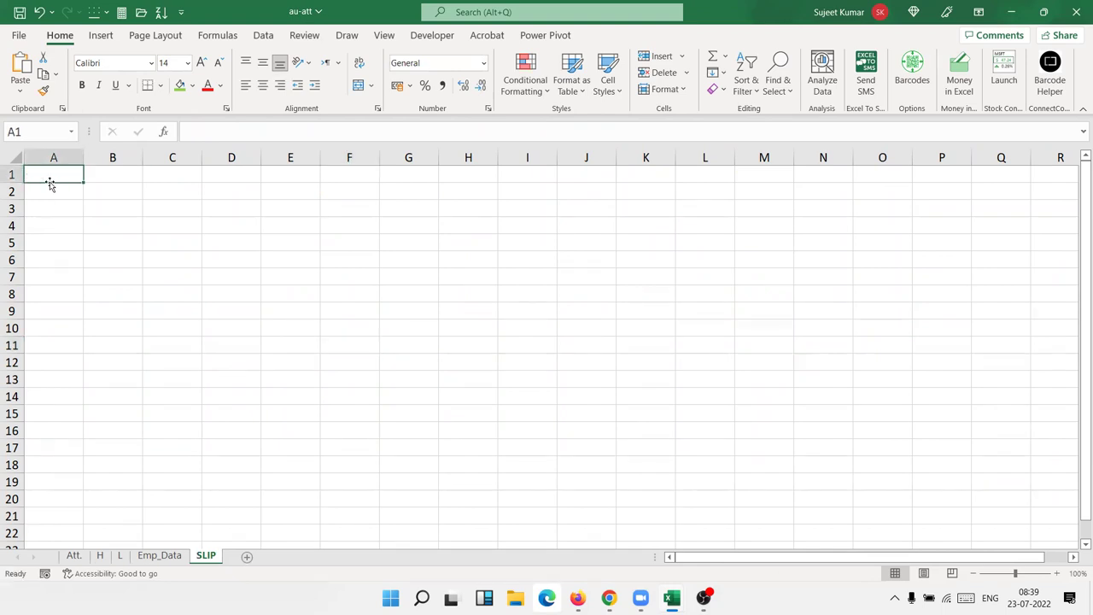
left_click(21, 36)
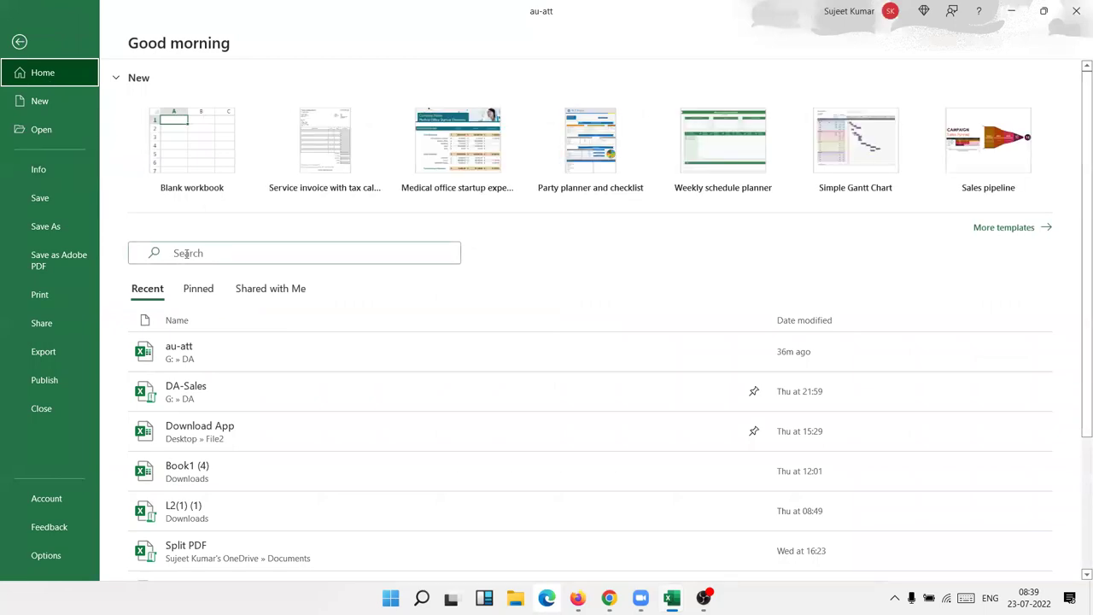
left_click(67, 100)
left_click(206, 434)
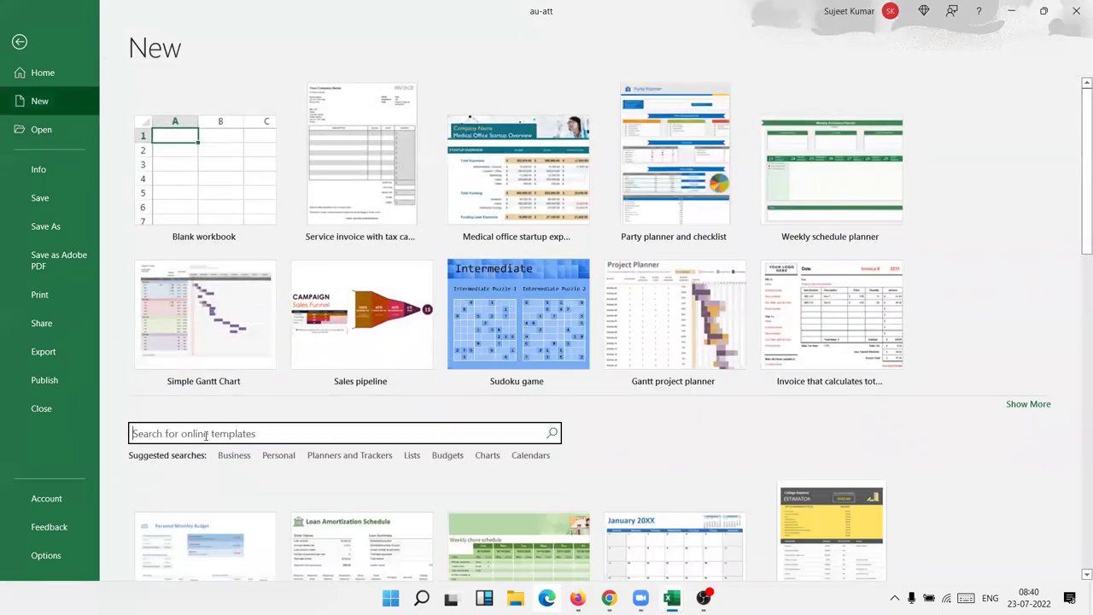
type("Slip")
key("BackSpace")
key("BackSpace")
key("BackSpace")
type("Salary")
type(" Slip")
key("Return")
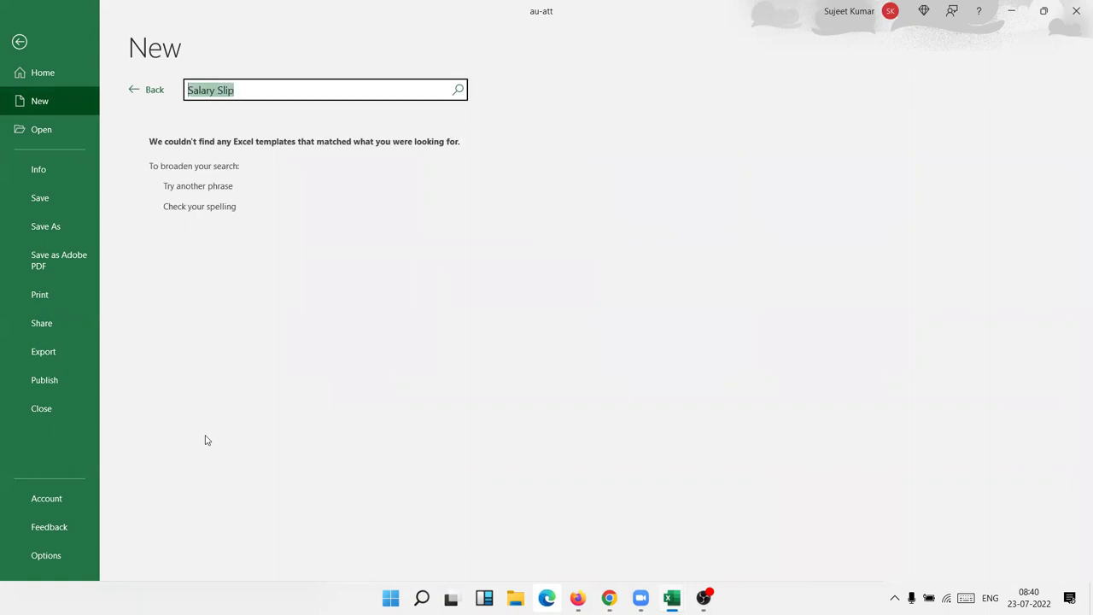
key("Home")
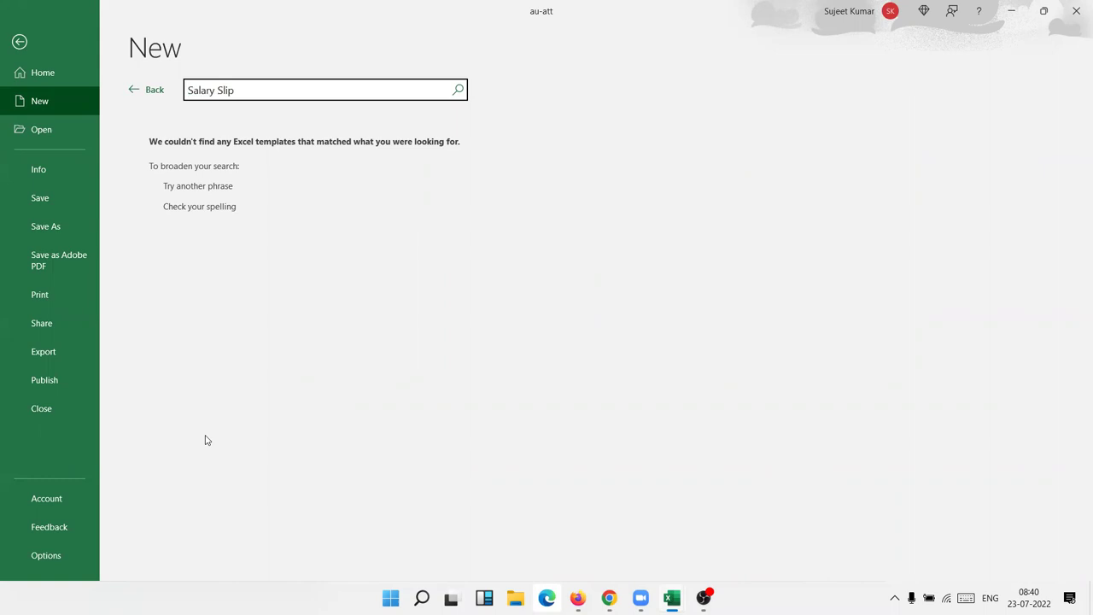
key("Escape")
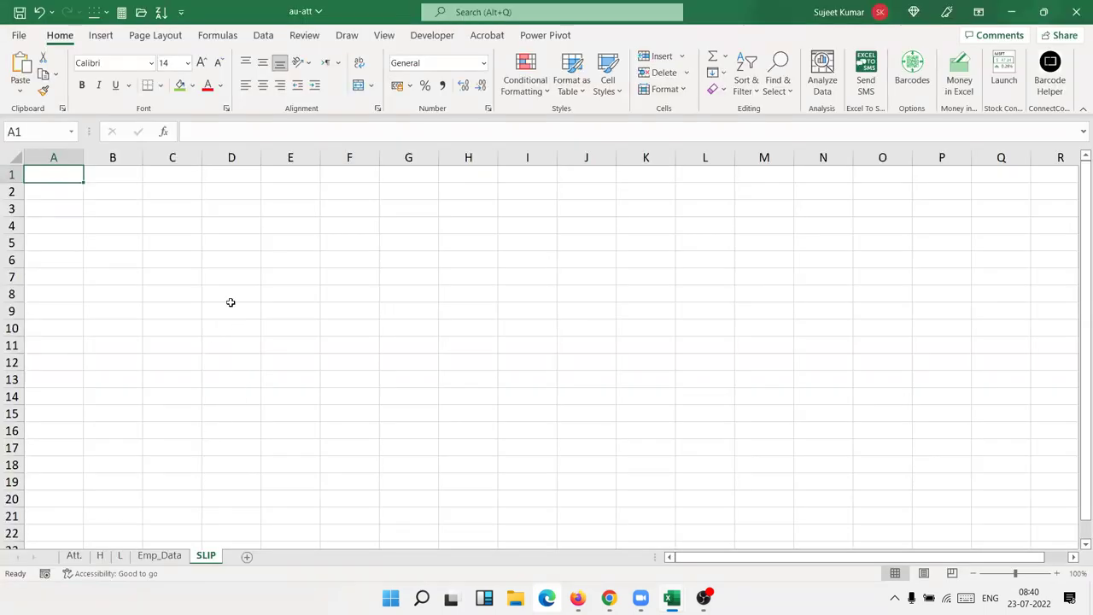
Step: Inspect the attendance formulas in cells such as R11, Z10, AF10 and AM10 on the Att. sheet
left_click_drag(445, 187, 445, 187)
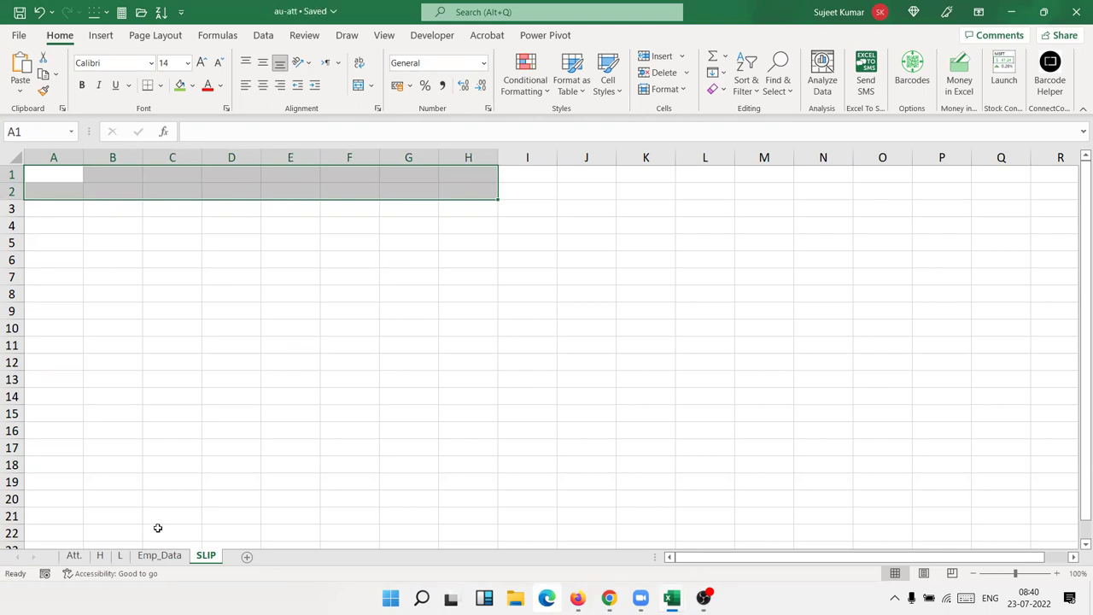
left_click(74, 555)
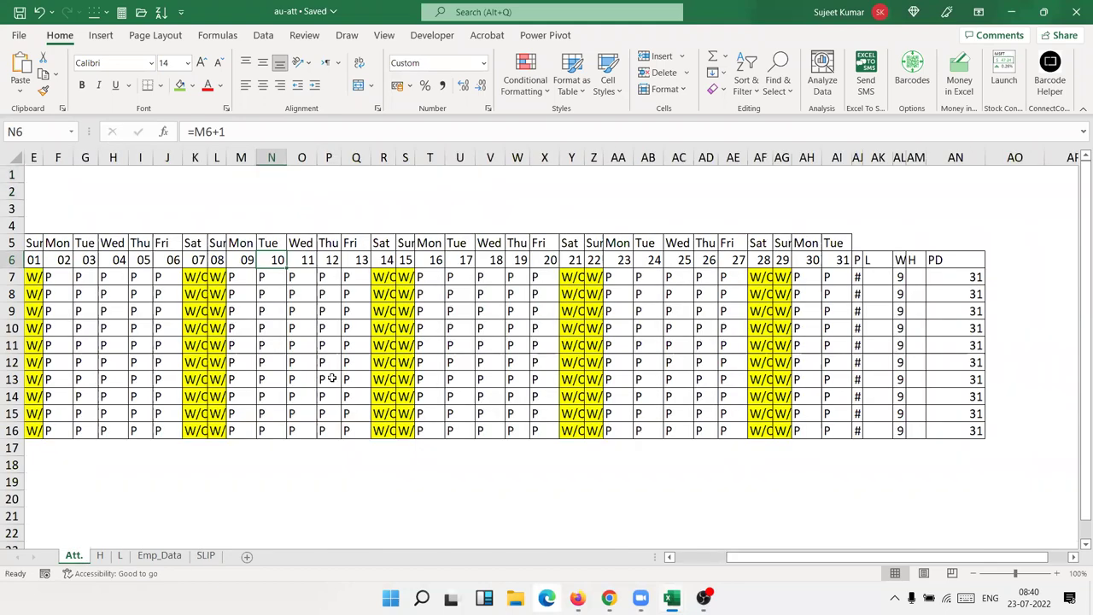
left_click(389, 344)
left_click(598, 328)
left_click(758, 328)
left_click(921, 322)
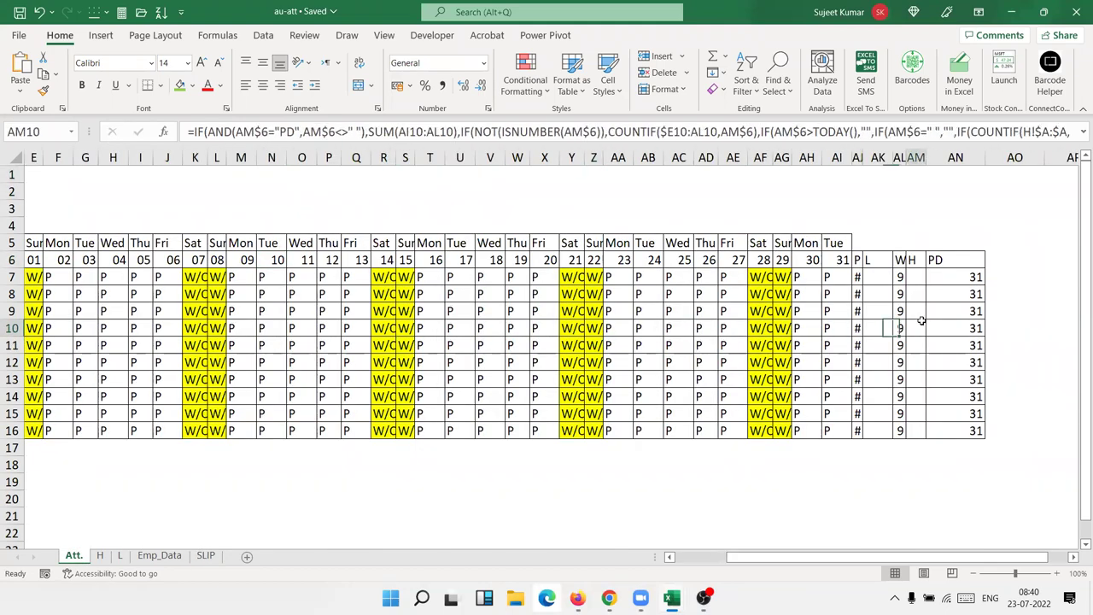